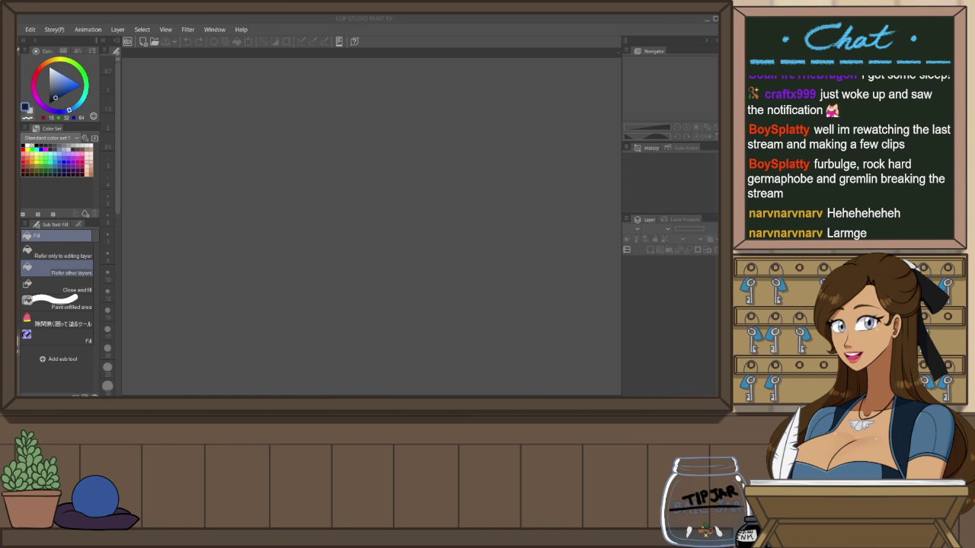
# In the Commission - Class Prezident file, show the sketch front layer and hide the V2 folder
pyautogui.click(472, 115)
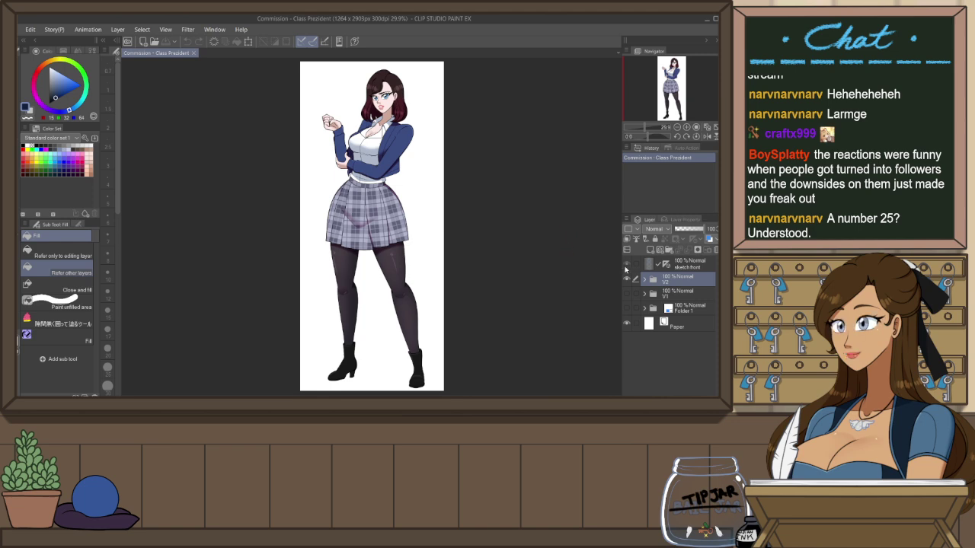
pyautogui.click(627, 263)
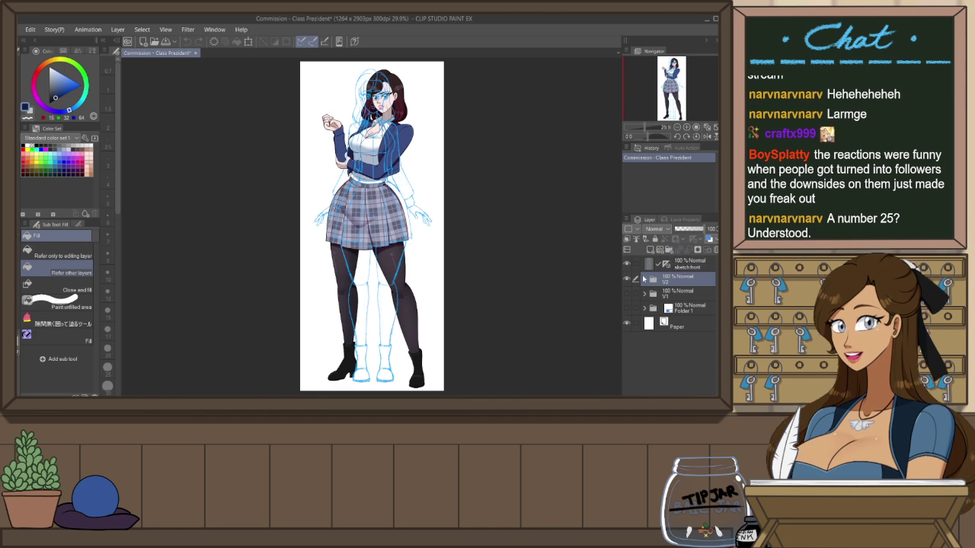
pyautogui.click(627, 262)
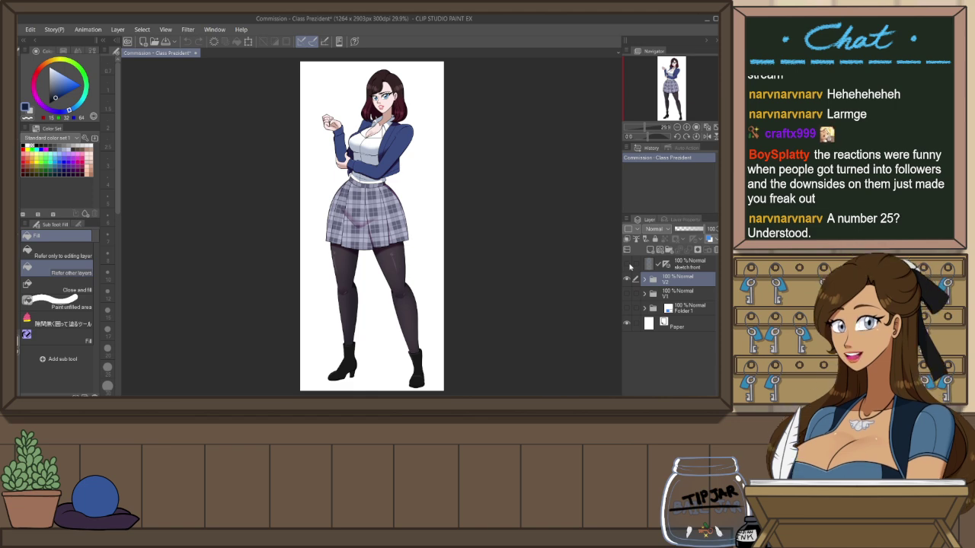
pyautogui.click(627, 264)
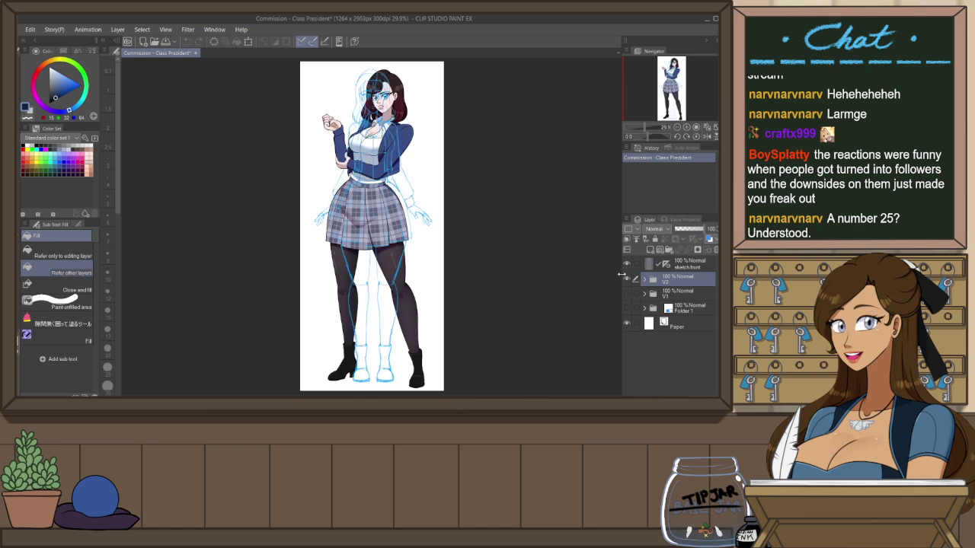
pyautogui.click(626, 279)
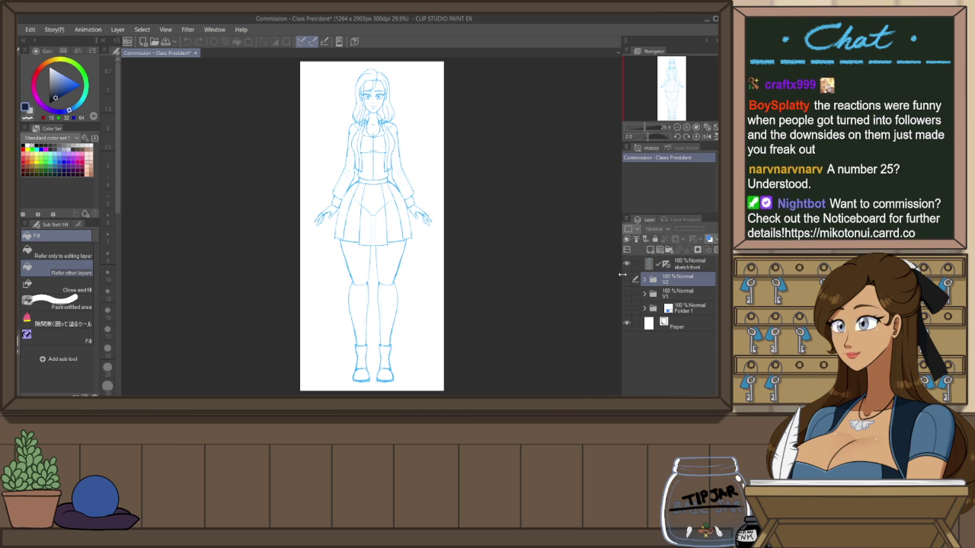
pyautogui.hotkey('alt', 'Tab')
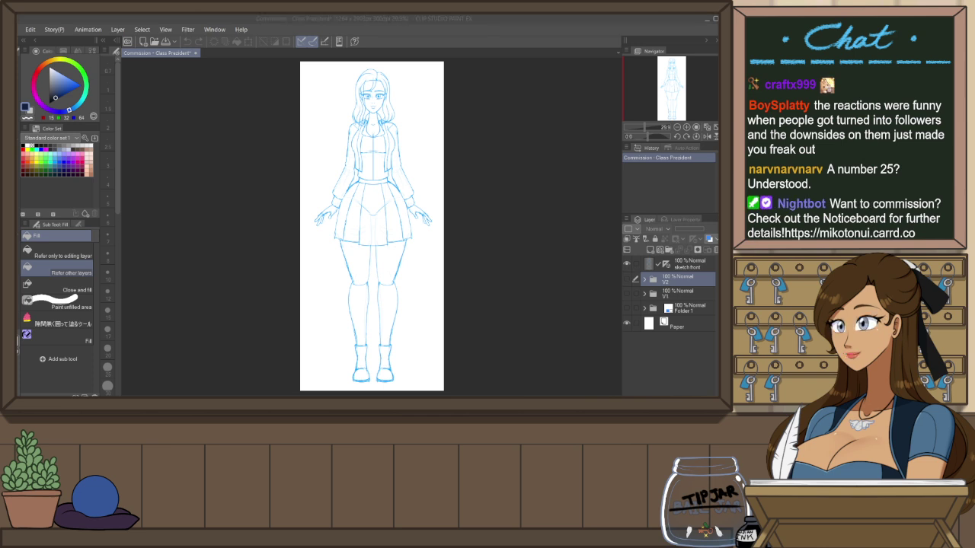
pyautogui.hotkey('alt', 'Tab')
pyautogui.hotkey('alt', 'Tab')
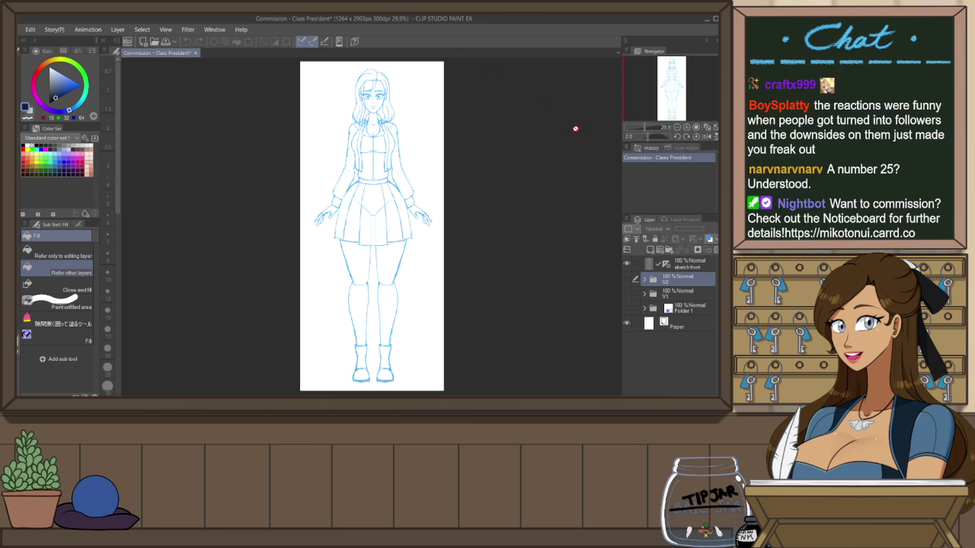
# Create a vector layer named ink face front and place it above the sketch front layer
pyautogui.scroll(4, 407, 145)
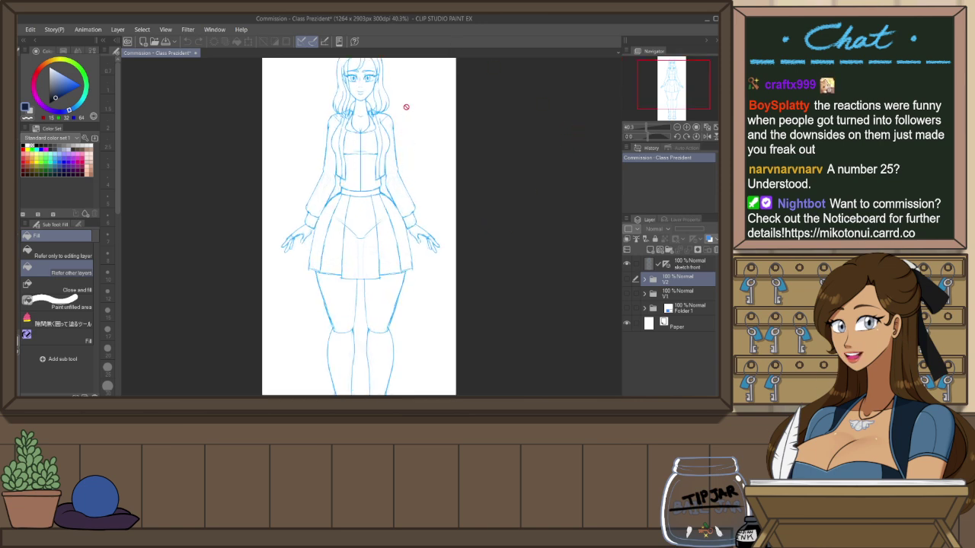
pyautogui.moveTo(375, 115); pyautogui.dragTo(415, 214)
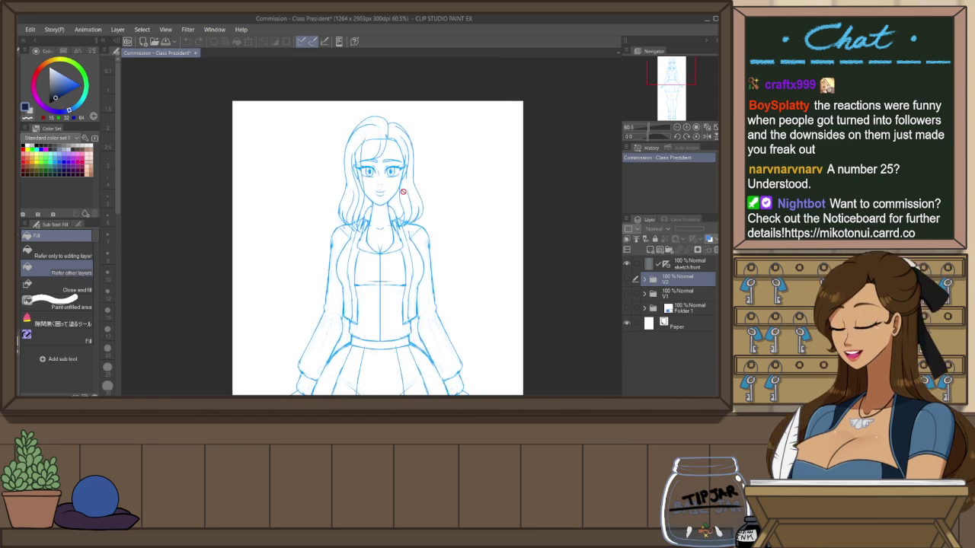
pyautogui.scroll(5, 415, 194)
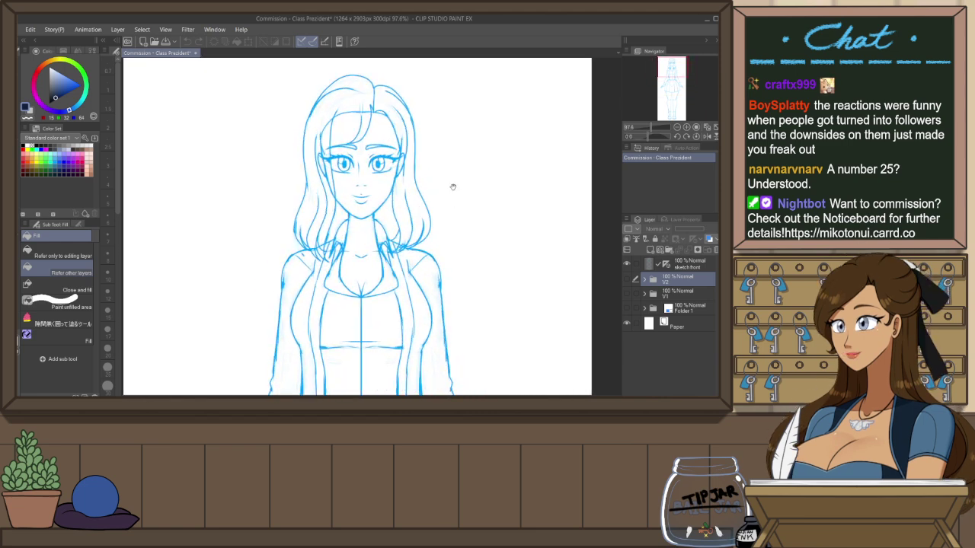
pyautogui.moveTo(452, 187); pyautogui.dragTo(445, 208)
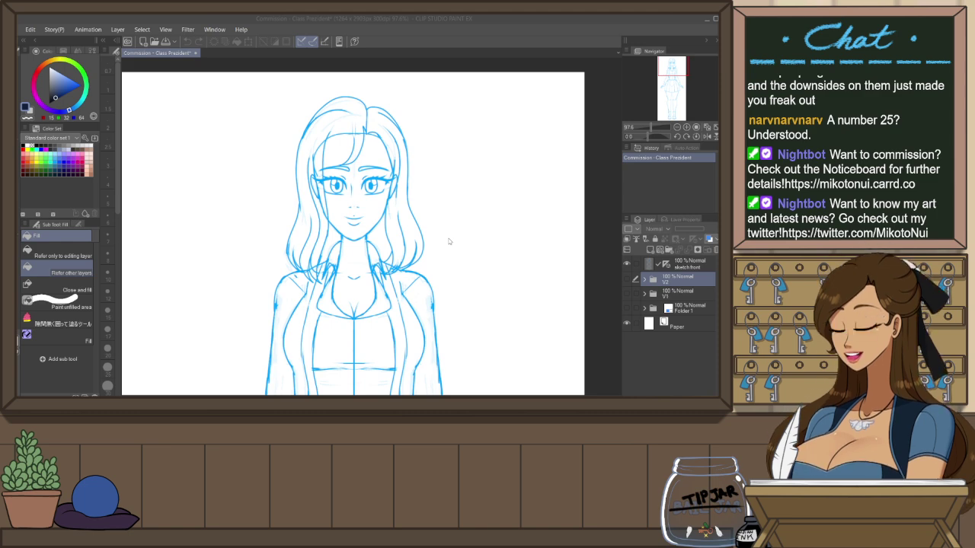
pyautogui.press('Return')
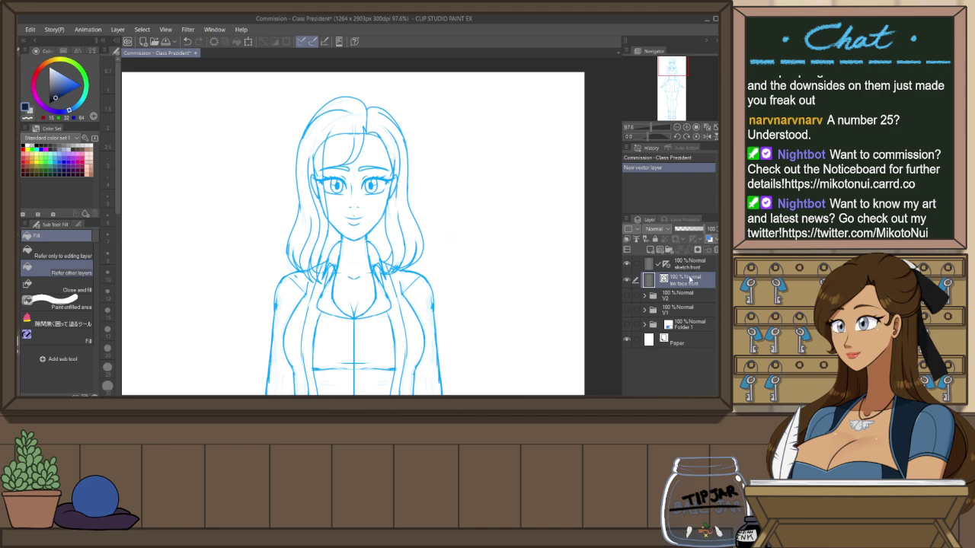
pyautogui.moveTo(690, 278); pyautogui.dragTo(690, 261)
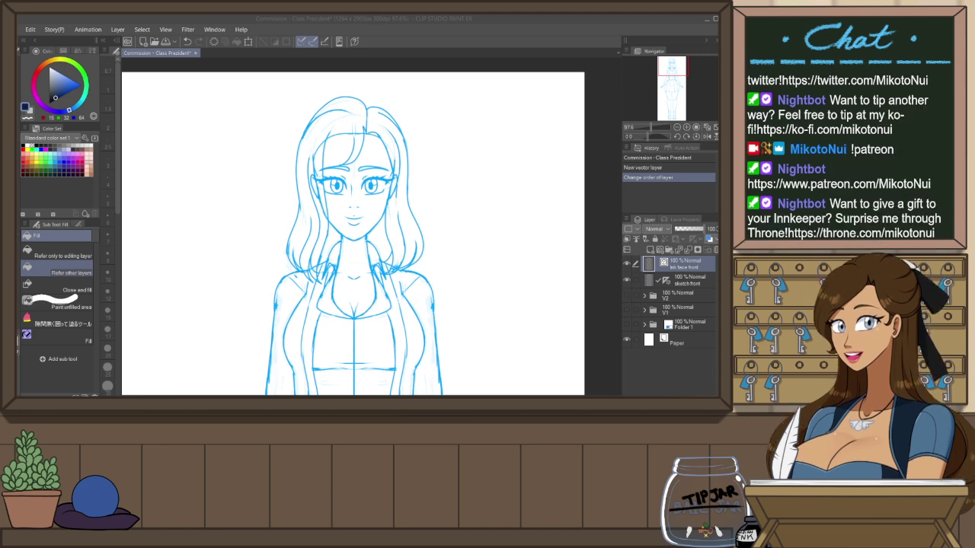
# Choose Mikoto's G-Pen at brush size 10 and frame the tilted face closely around the eyes for inking
pyautogui.scroll(3, 330, 94)
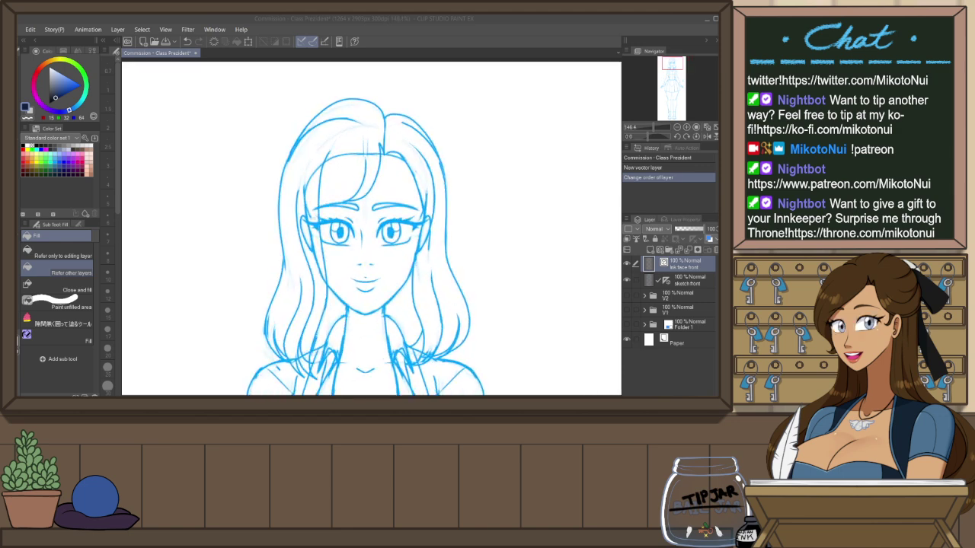
pyautogui.click(581, 104)
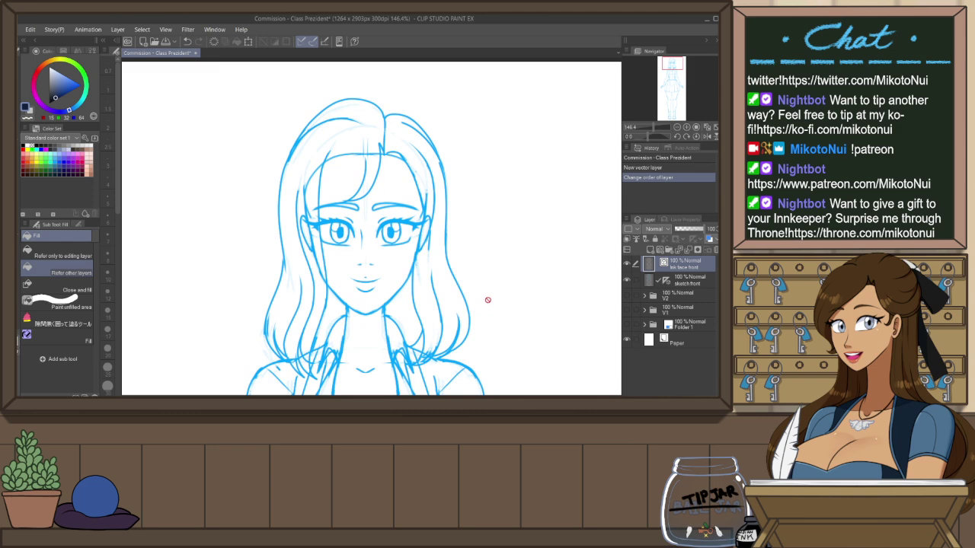
pyautogui.scroll(2, 487, 320)
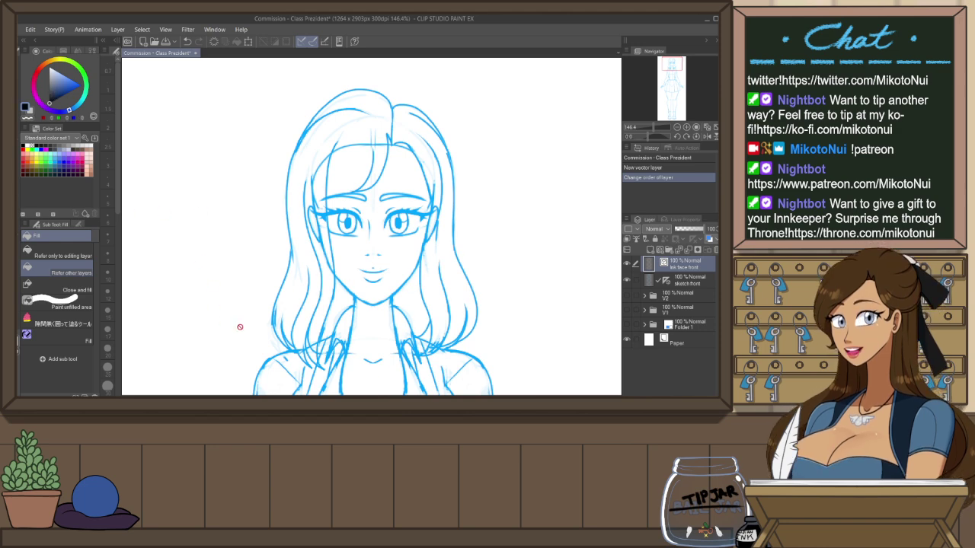
pyautogui.press('r')
pyautogui.moveTo(490, 290); pyautogui.dragTo(500, 206)
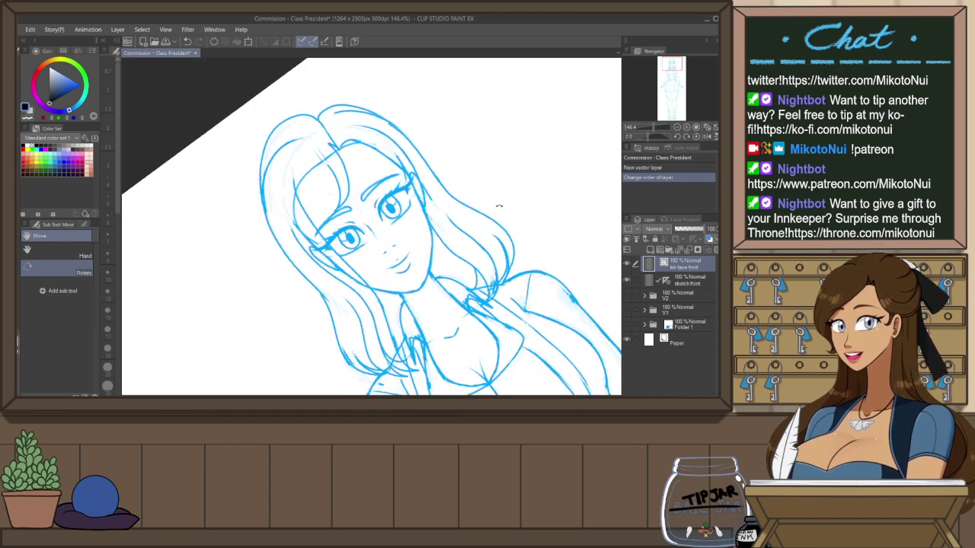
pyautogui.press('p')
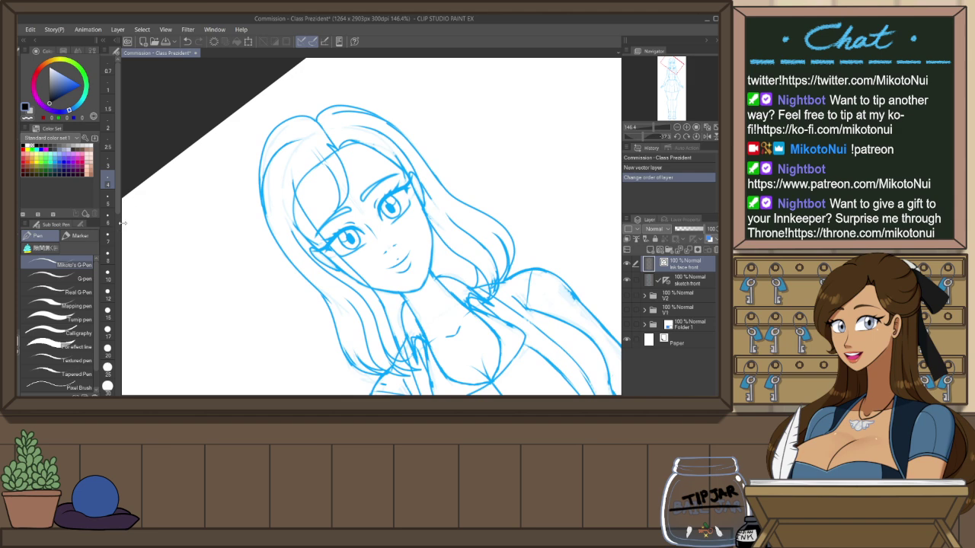
pyautogui.click(107, 292)
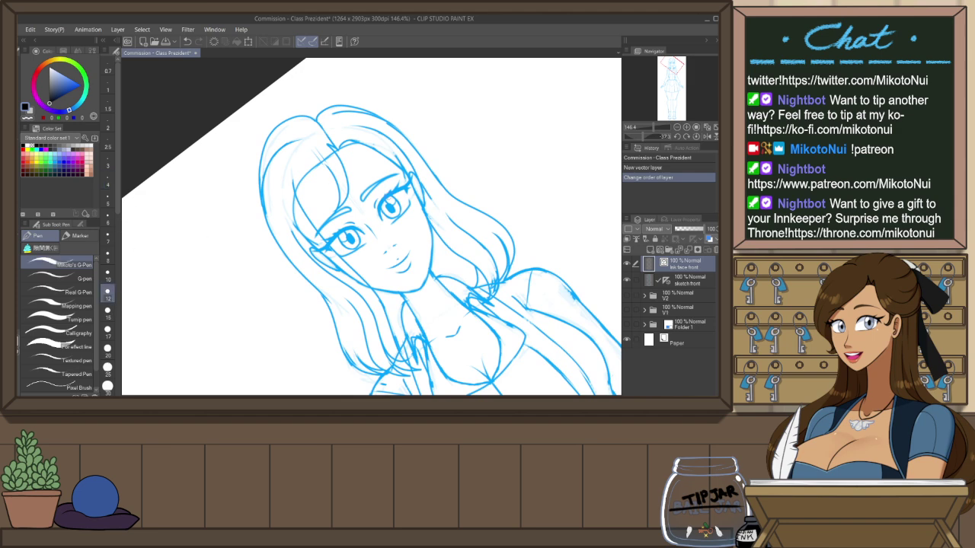
pyautogui.scroll(1, 399, 200)
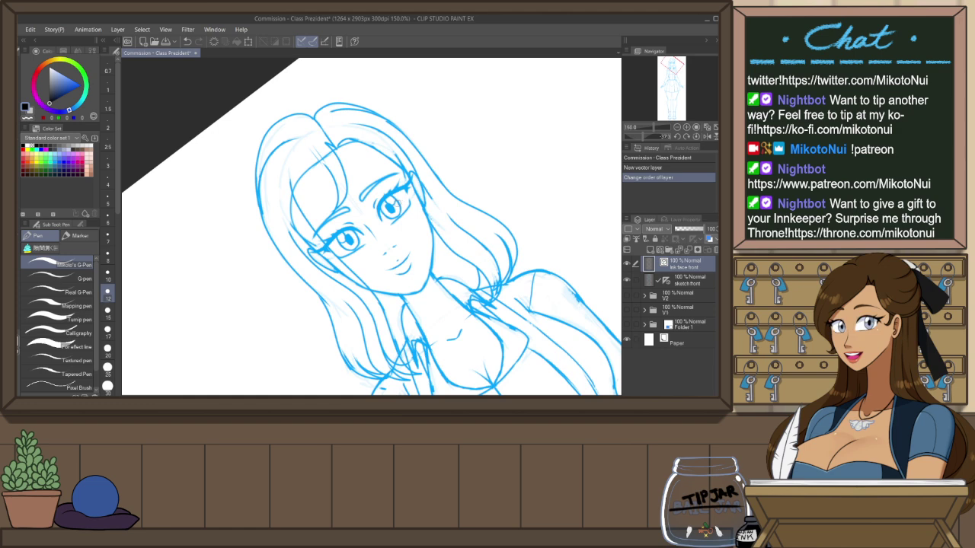
pyautogui.scroll(1, 399, 200)
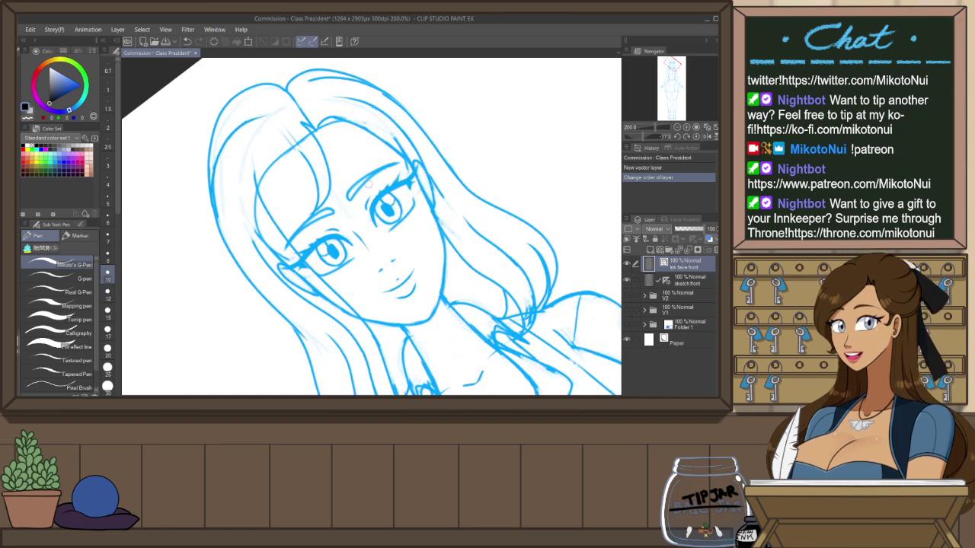
pyautogui.scroll(2, 368, 183)
pyautogui.moveTo(392, 300); pyautogui.dragTo(381, 246)
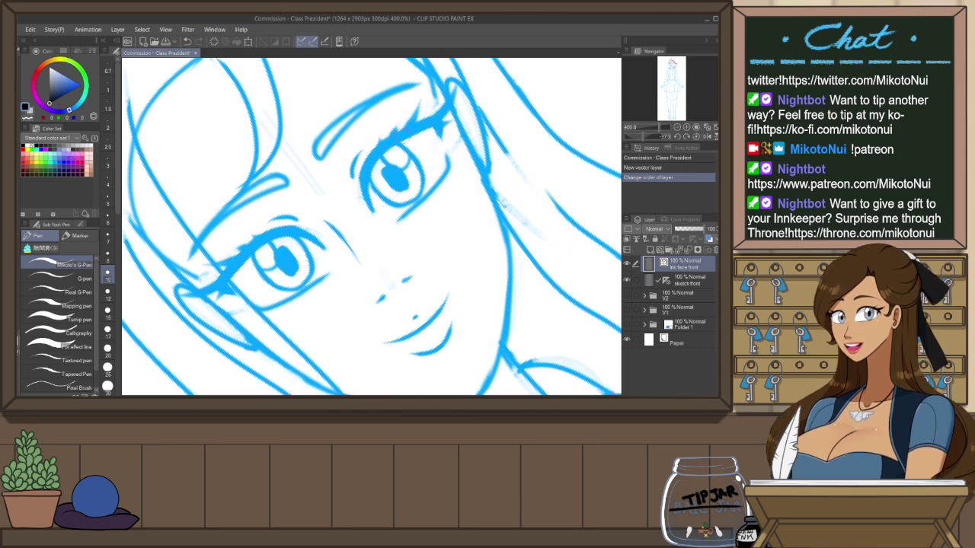
pyautogui.click(108, 256)
pyautogui.moveTo(358, 152); pyautogui.dragTo(440, 114)
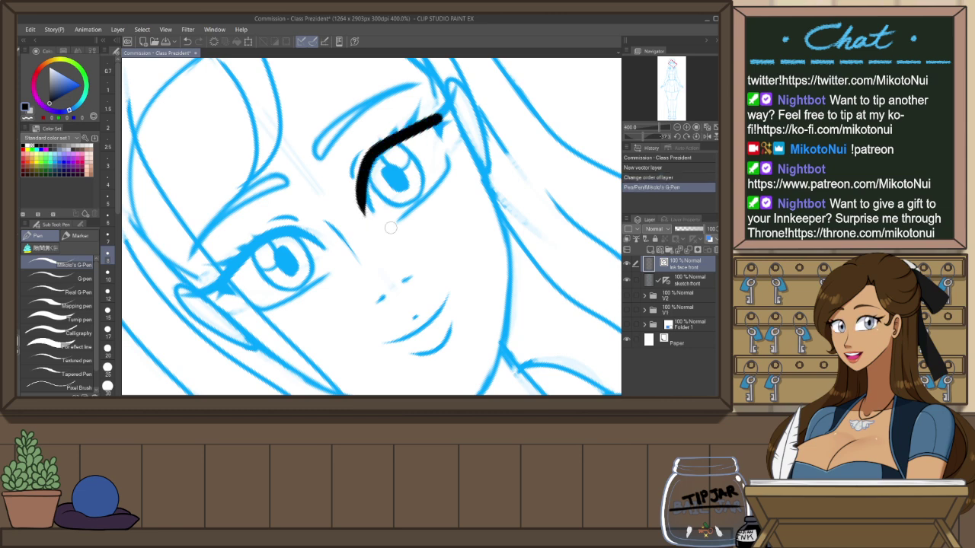
pyautogui.hotkey('ctrl', 'z')
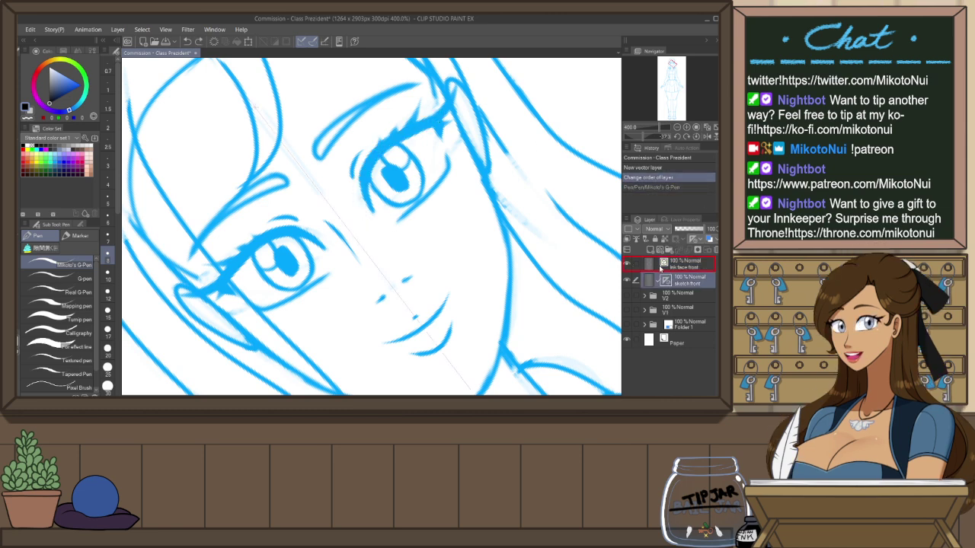
# Move the symmetry ruler from the sketch front layer to the ink face front layer
pyautogui.click(650, 281)
pyautogui.click(651, 262)
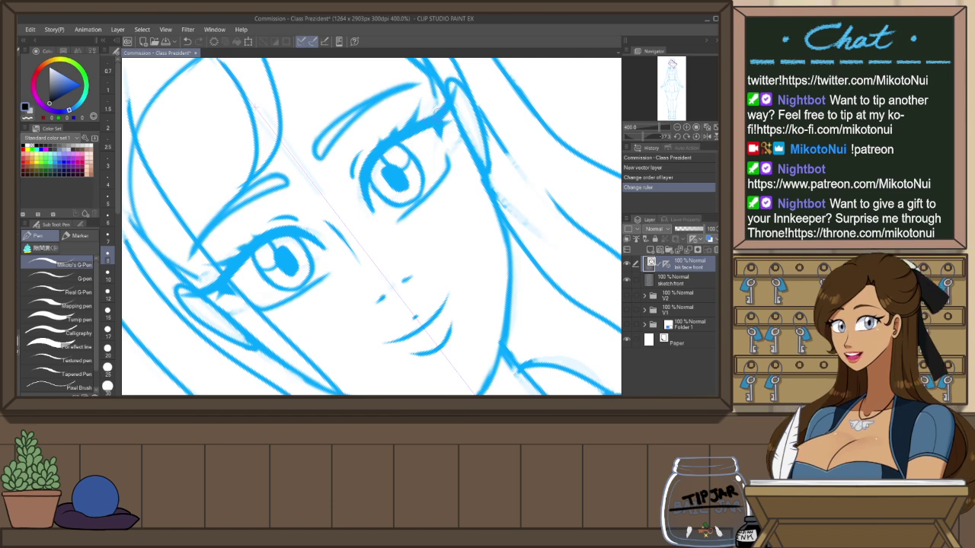
# Ink thick mirrored upper lash lines on both eyes at size 10 and add their pointed outer corners at size 6
pyautogui.click(107, 275)
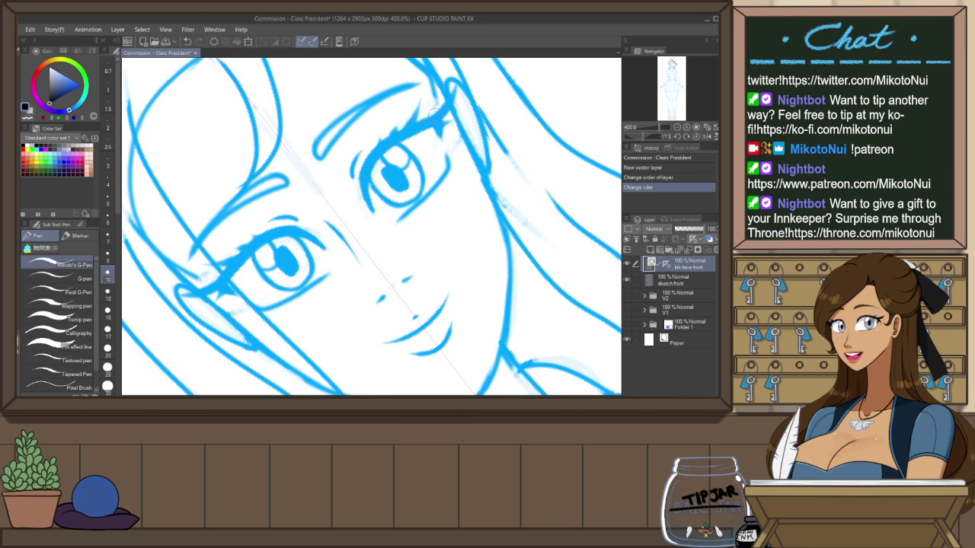
pyautogui.moveTo(213, 290); pyautogui.dragTo(327, 243)
pyautogui.moveTo(445, 115); pyautogui.dragTo(367, 213)
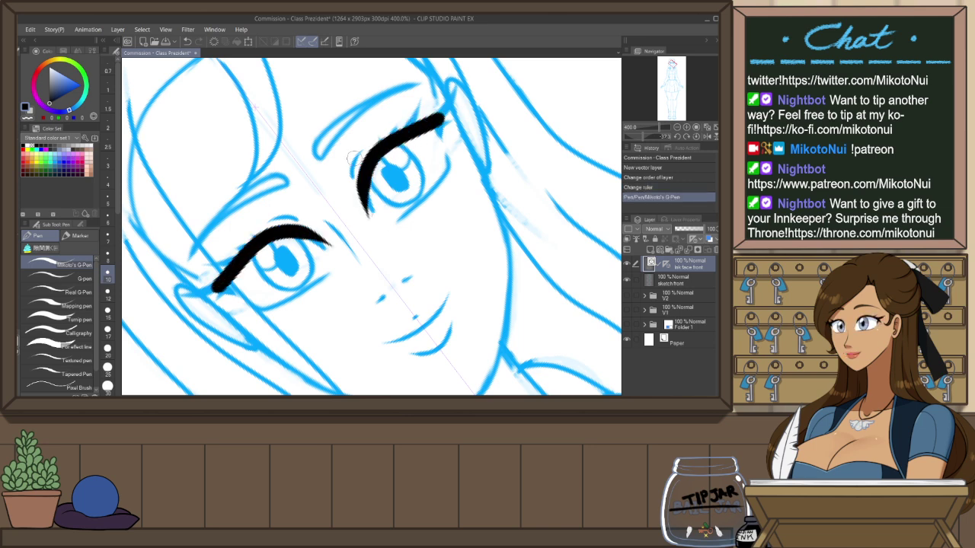
pyautogui.click(108, 218)
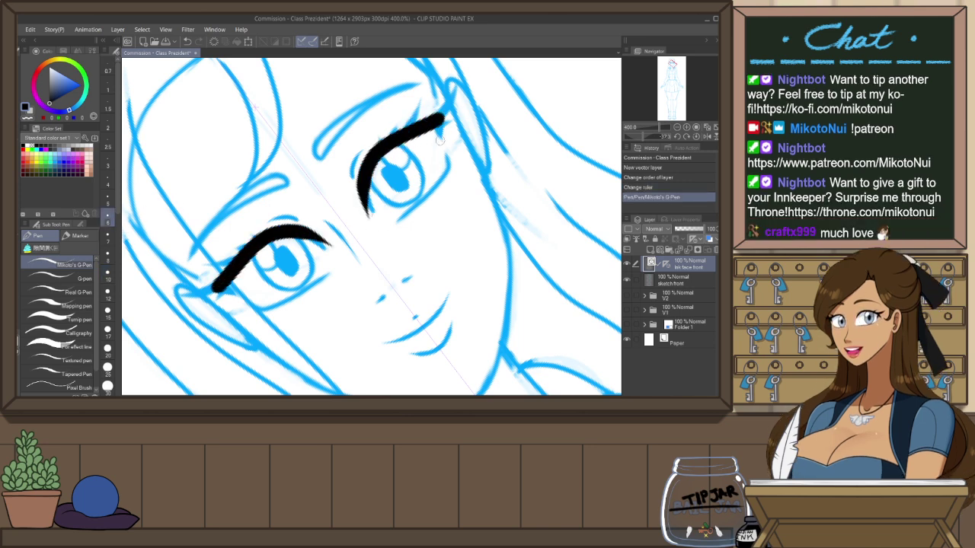
pyautogui.moveTo(442, 116); pyautogui.dragTo(445, 141)
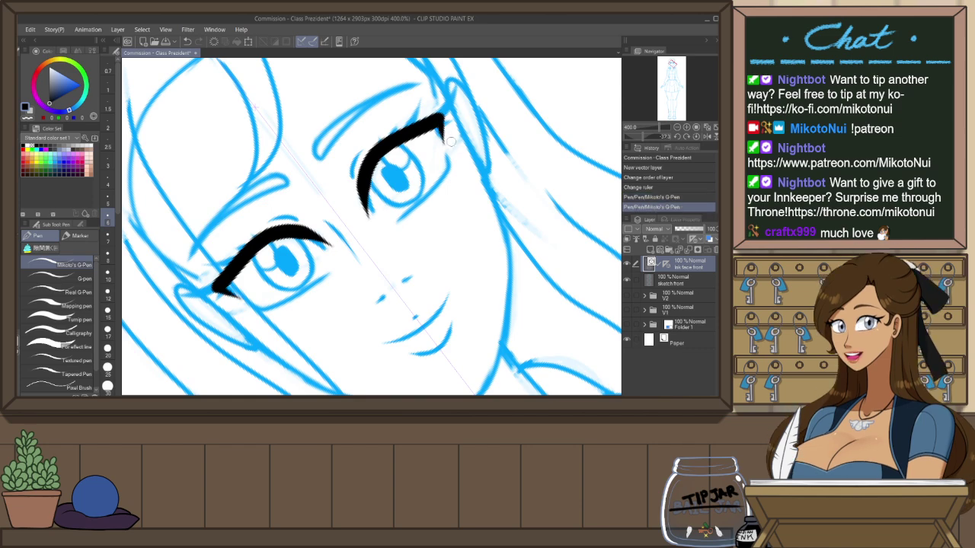
# Ink thin mirrored lower lash lines under both eyes with the pen at size 3
pyautogui.hotkey('ctrl', '@')
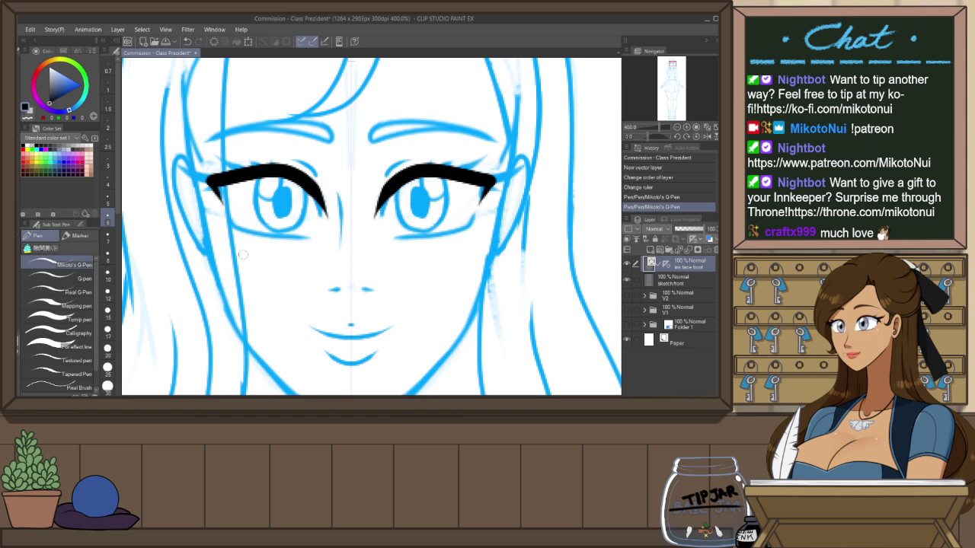
pyautogui.press('[')
pyautogui.press('[')
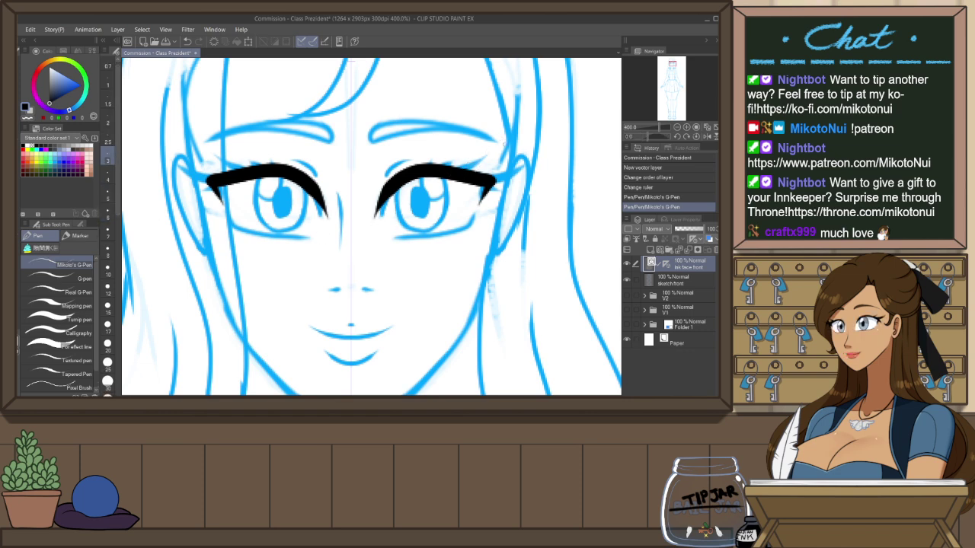
pyautogui.moveTo(503, 145); pyautogui.dragTo(526, 204)
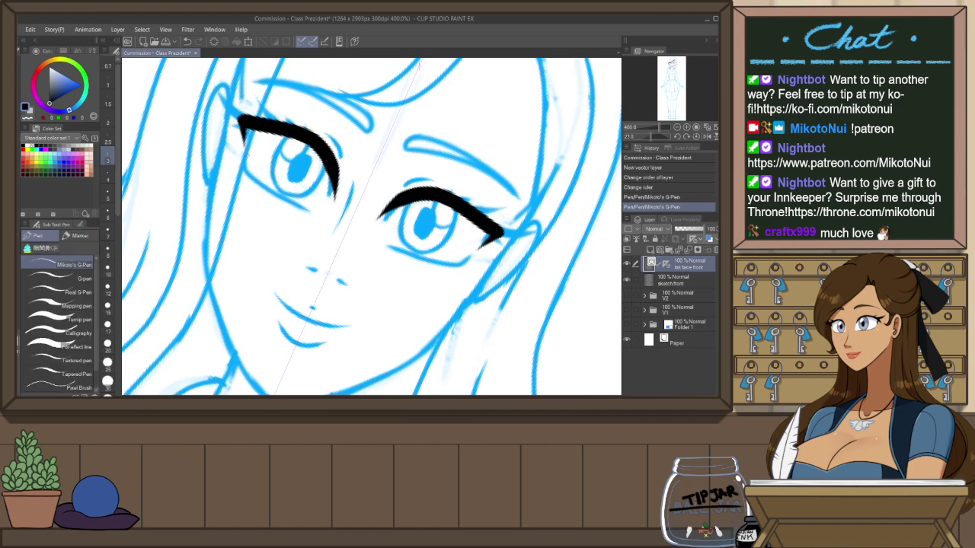
pyautogui.moveTo(246, 159)
pyautogui.mouseDown()
pyautogui.moveTo(276, 192)
pyautogui.moveTo(318, 214)
pyautogui.mouseUp()
pyautogui.hotkey('ctrl', 'z')
pyautogui.moveTo(245, 159); pyautogui.dragTo(318, 214)
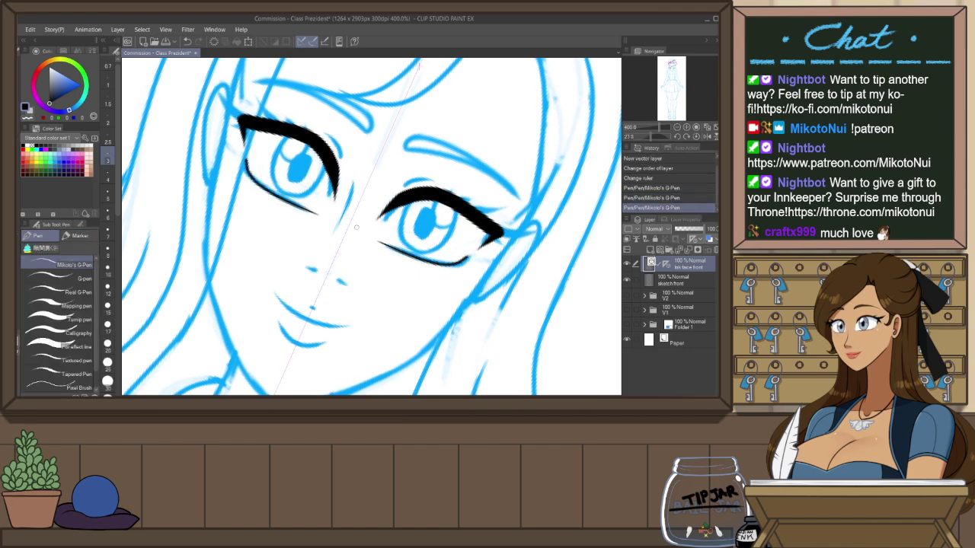
# Ink the mirrored iris outlines over the sketched eyes and raise the pen size to 4
pyautogui.hotkey('ctrl', '@')
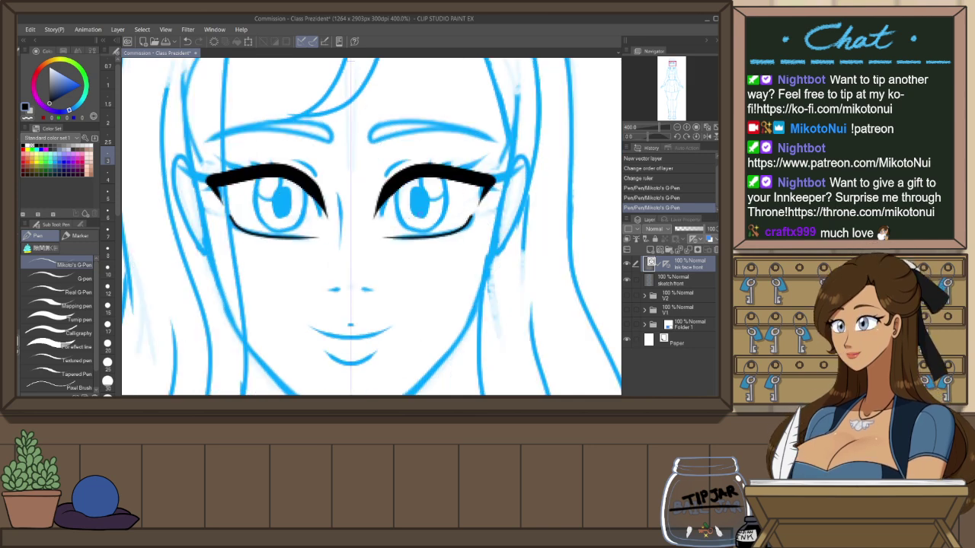
pyautogui.moveTo(401, 197)
pyautogui.mouseDown()
pyautogui.moveTo(445, 218)
pyautogui.moveTo(420, 180)
pyautogui.moveTo(398, 214)
pyautogui.moveTo(453, 207)
pyautogui.moveTo(437, 172)
pyautogui.mouseUp()
pyautogui.press(']')
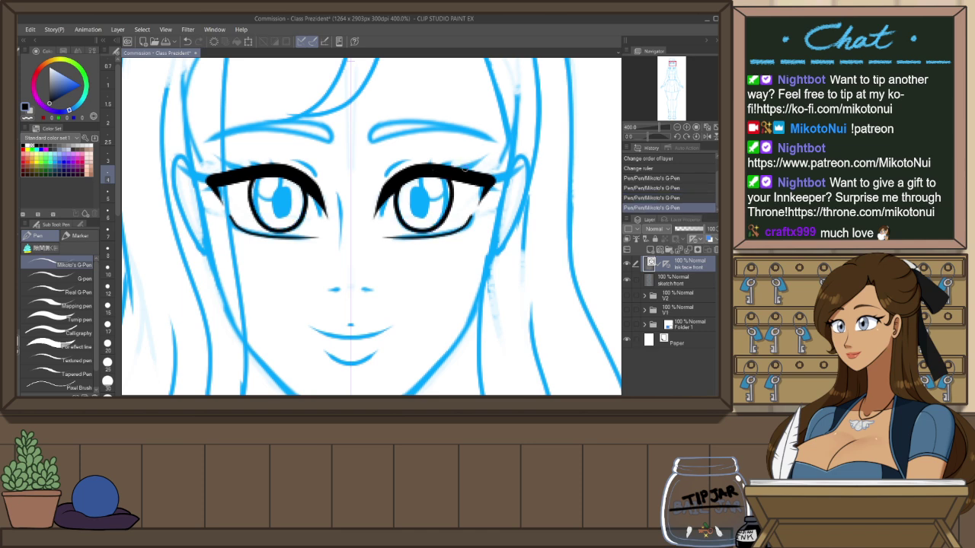
# Undo the iris strokes and redraw the mirrored iris outlines on both eyes at size 4
pyautogui.hotkey('ctrl', 'z')
pyautogui.moveTo(301, 185)
pyautogui.mouseDown()
pyautogui.moveTo(257, 225)
pyautogui.moveTo(254, 179)
pyautogui.moveTo(299, 229)
pyautogui.moveTo(249, 194)
pyautogui.moveTo(256, 179)
pyautogui.moveTo(259, 229)
pyautogui.moveTo(306, 190)
pyautogui.moveTo(260, 230)
pyautogui.moveTo(298, 216)
pyautogui.moveTo(301, 188)
pyautogui.moveTo(258, 217)
pyautogui.moveTo(303, 230)
pyautogui.moveTo(306, 191)
pyautogui.mouseUp()
pyautogui.hotkey('ctrl', 'z')
pyautogui.hotkey('ctrl', 'z')
pyautogui.hotkey('ctrl', 'z')
pyautogui.hotkey('ctrl', 'z')
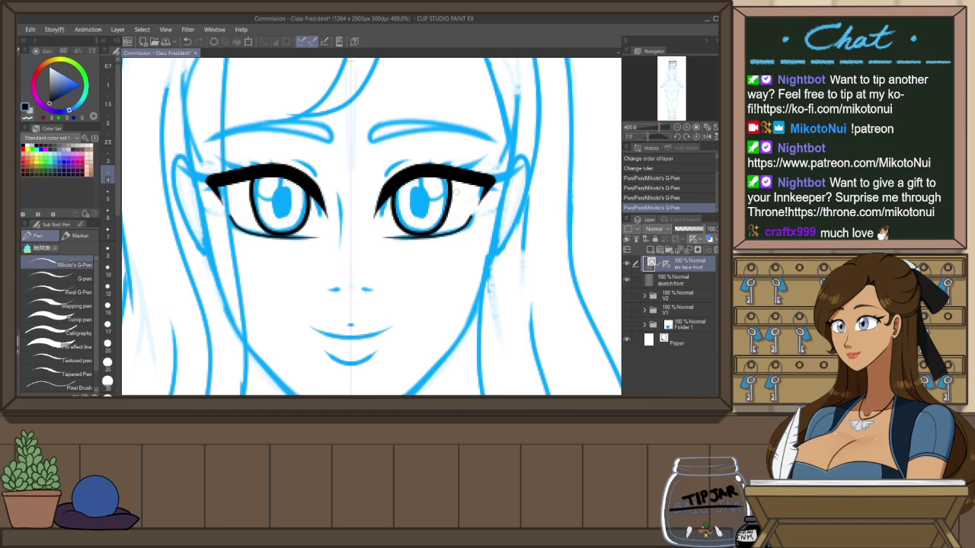
# Ink mirrored oval pupils inside both irises and fill them solid black with the pen at size 7
pyautogui.moveTo(476, 226); pyautogui.dragTo(461, 240)
pyautogui.moveTo(266, 203)
pyautogui.mouseDown()
pyautogui.moveTo(268, 223)
pyautogui.moveTo(270, 212)
pyautogui.mouseUp()
pyautogui.click(107, 232)
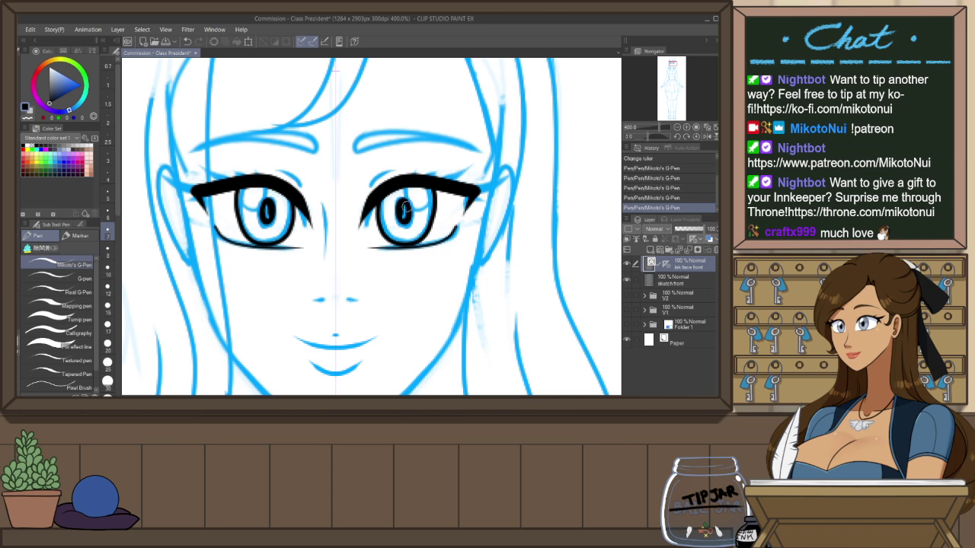
pyautogui.moveTo(405, 201)
pyautogui.mouseDown()
pyautogui.moveTo(405, 224)
pyautogui.moveTo(408, 209)
pyautogui.mouseUp()
pyautogui.hotkey('ctrl', 'z')
pyautogui.hotkey('ctrl', 'z')
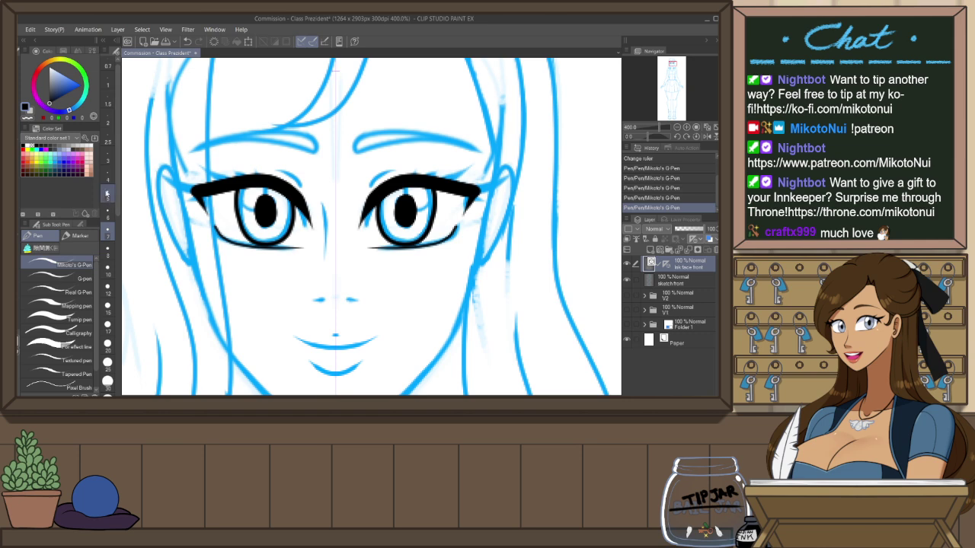
# Rotate the view and ink pointed, mirrored lash spikes at the outer corners of both eyes at size 7
pyautogui.click(106, 194)
pyautogui.press('r')
pyautogui.moveTo(489, 228)
pyautogui.mouseDown()
pyautogui.moveTo(447, 134)
pyautogui.moveTo(368, 107)
pyautogui.moveTo(341, 111)
pyautogui.mouseUp()
pyautogui.press('space')
pyautogui.moveTo(421, 291); pyautogui.dragTo(424, 189)
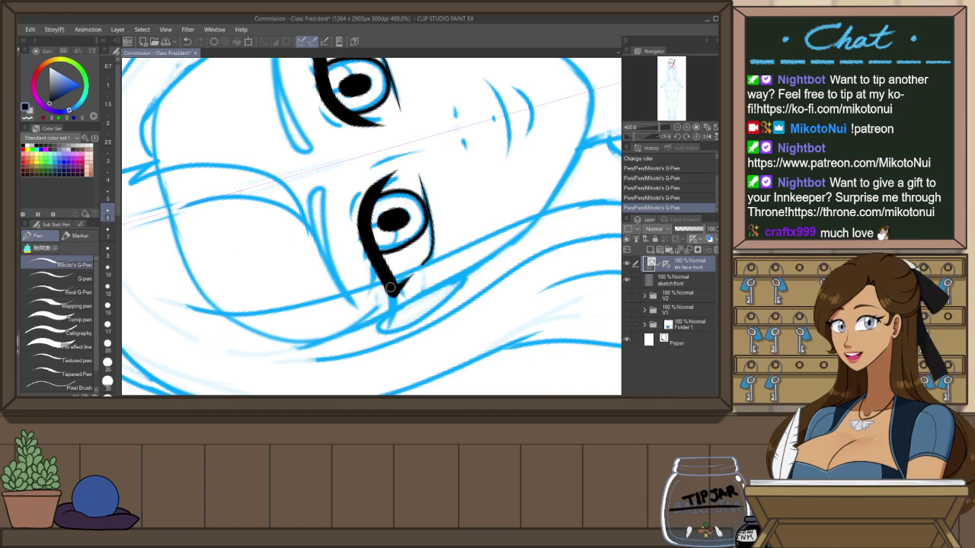
pyautogui.moveTo(392, 289); pyautogui.dragTo(381, 313)
pyautogui.click(107, 251)
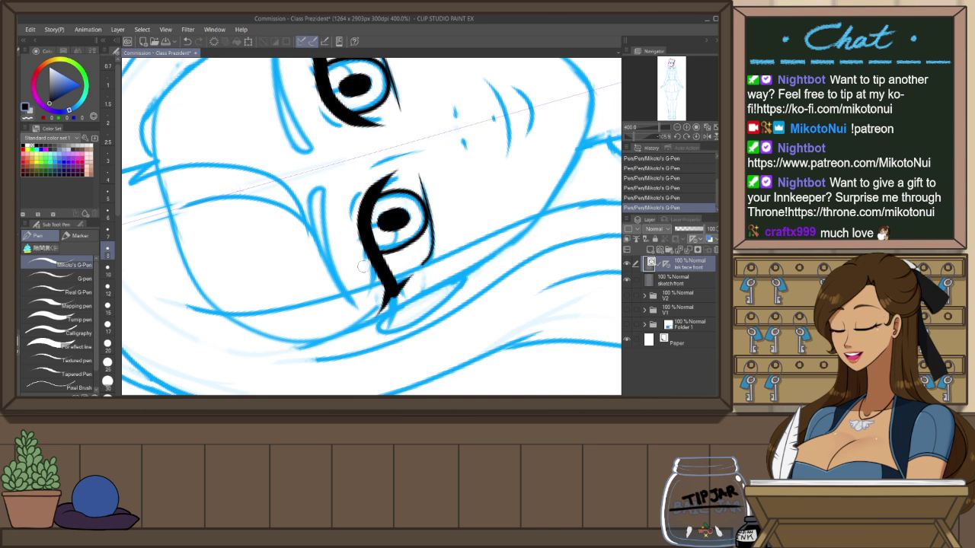
pyautogui.moveTo(392, 278); pyautogui.dragTo(379, 333)
pyautogui.hotkey('ctrl', 'z')
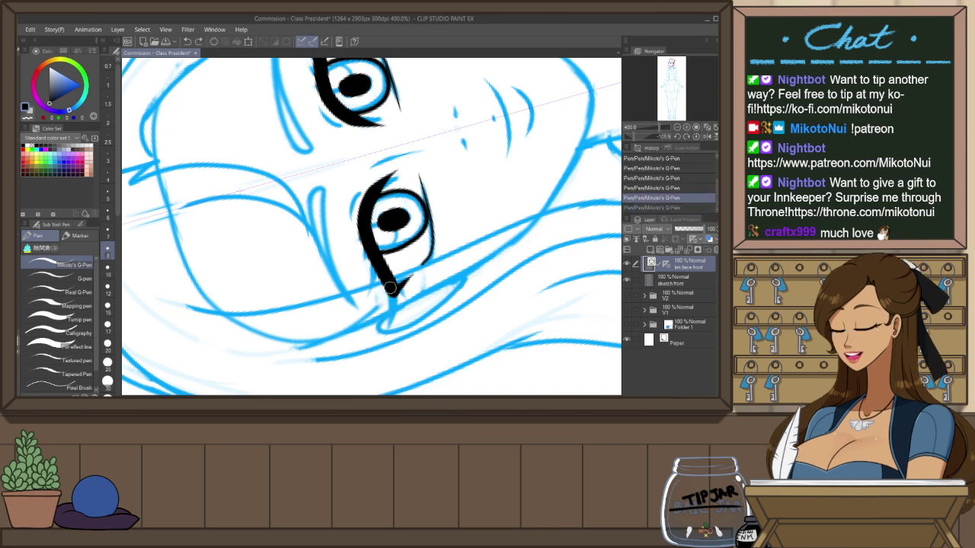
pyautogui.moveTo(392, 280); pyautogui.dragTo(381, 328)
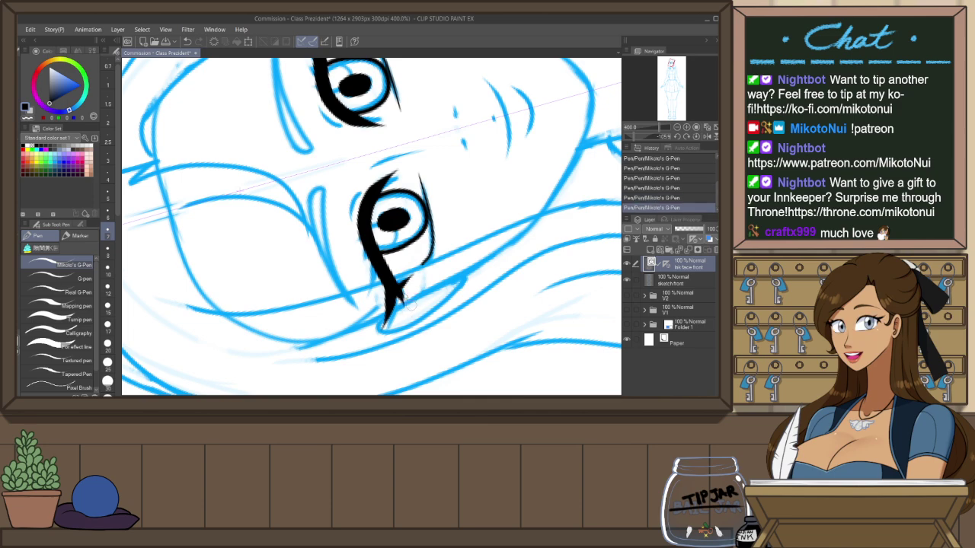
pyautogui.hotkey('ctrl', 'z')
pyautogui.moveTo(397, 289); pyautogui.dragTo(404, 306)
pyautogui.moveTo(381, 268); pyautogui.dragTo(373, 294)
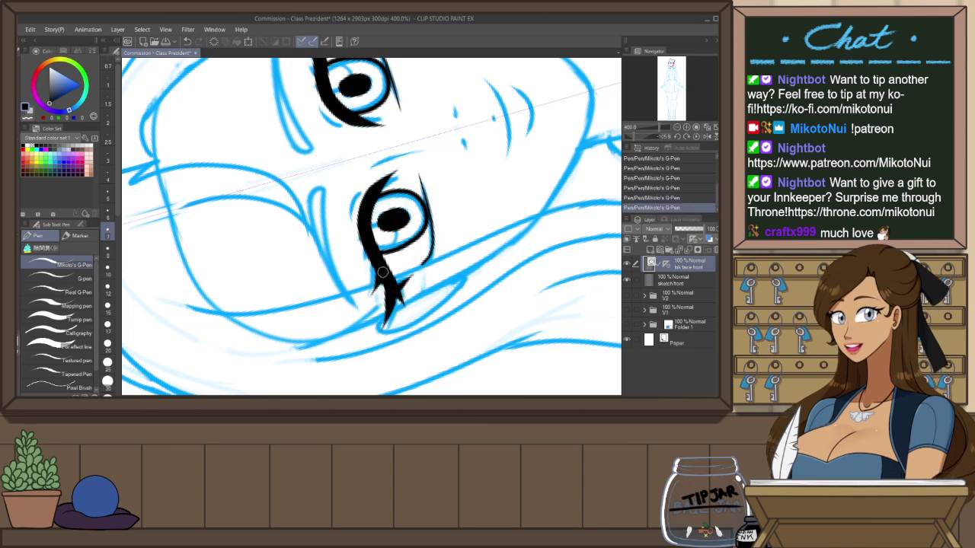
# Add short mirrored lash spikes further along the outer half of both upper lash lines
pyautogui.moveTo(369, 243); pyautogui.dragTo(362, 274)
pyautogui.hotkey('ctrl', 'z')
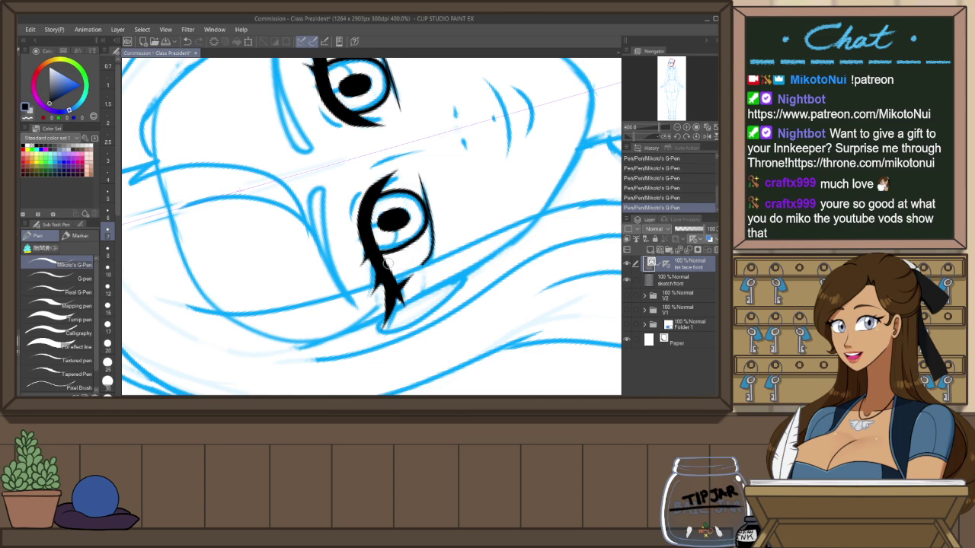
pyautogui.hotkey('ctrl', 'z')
pyautogui.moveTo(368, 245); pyautogui.dragTo(353, 278)
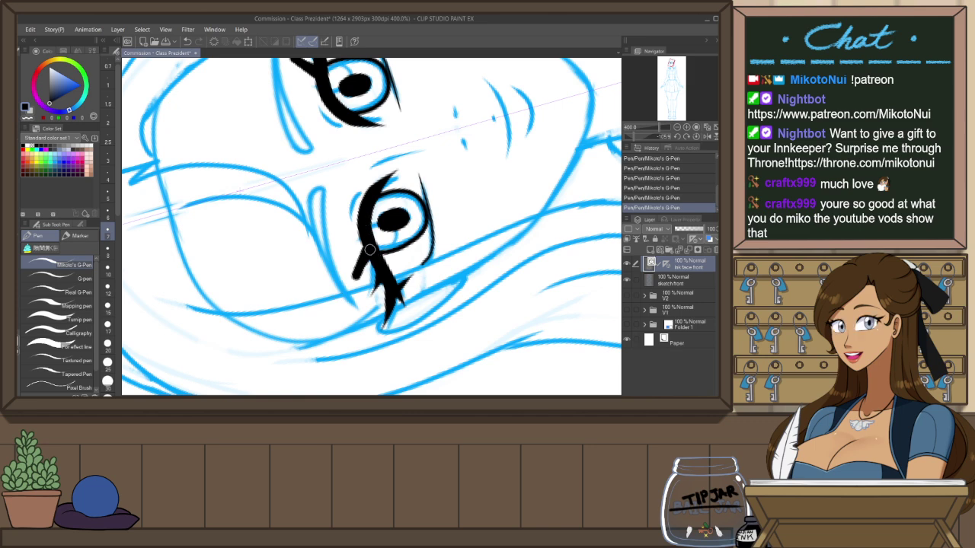
pyautogui.hotkey('ctrl', 'z')
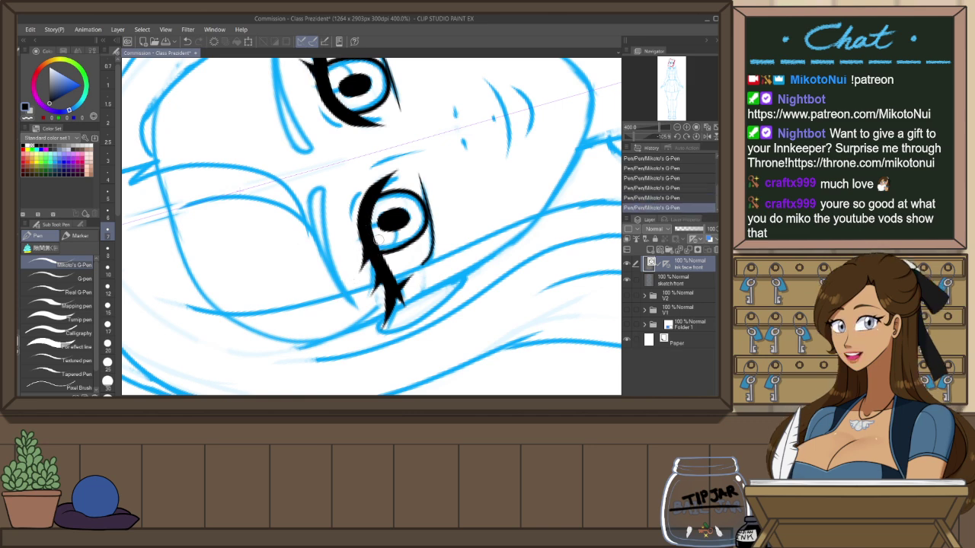
pyautogui.moveTo(364, 227); pyautogui.dragTo(352, 246)
# Reset the view rotation and ink short mirrored eyelid creases above the inner part of both eyes at size 4
pyautogui.hotkey('ctrl', '@')
pyautogui.scroll(-3, 504, 171)
pyautogui.moveTo(538, 237); pyautogui.dragTo(481, 257)
pyautogui.scroll(1, 473, 204)
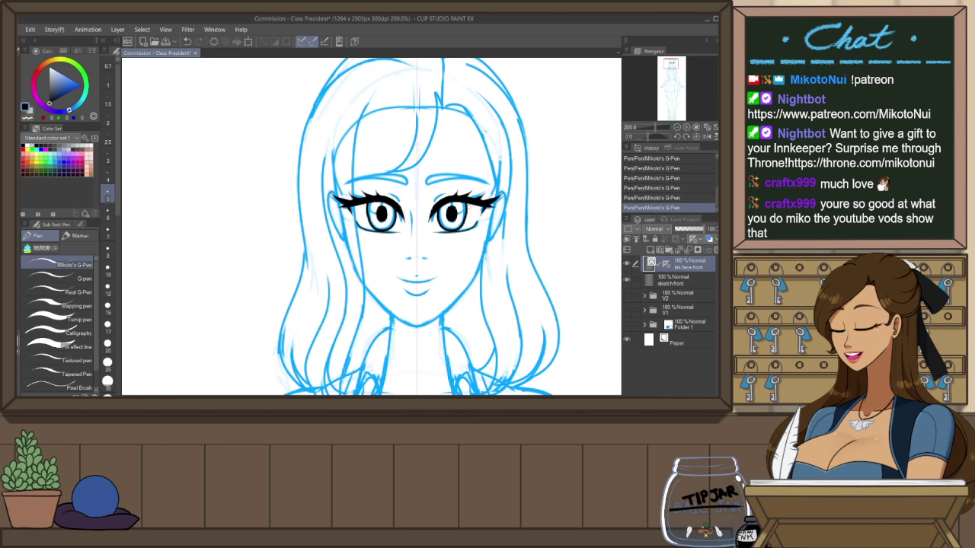
pyautogui.scroll(2, 441, 199)
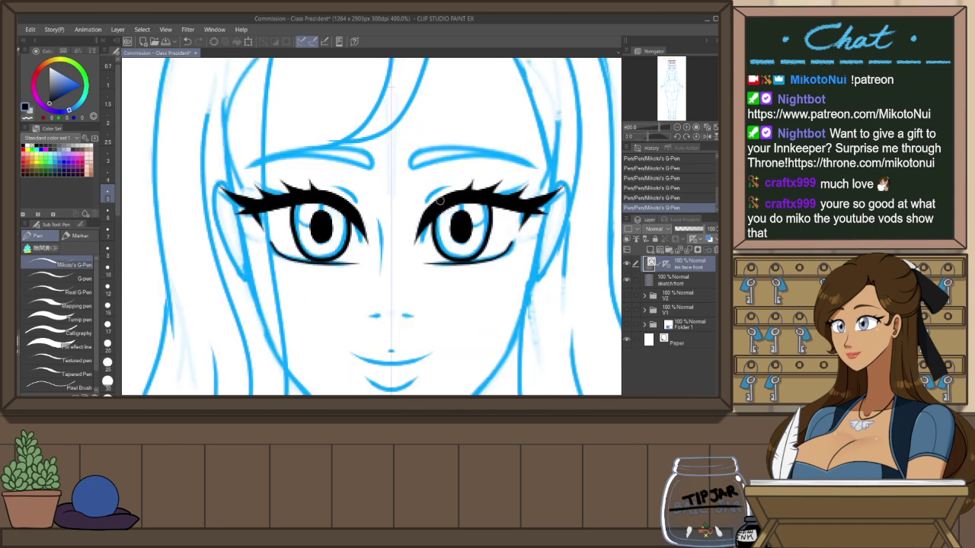
pyautogui.click(108, 177)
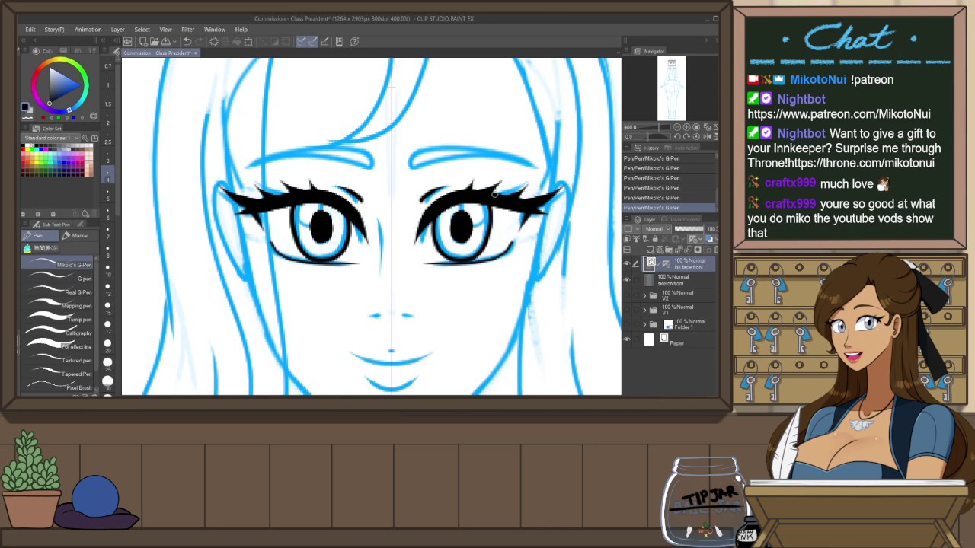
# Ink the mirrored outlines of both eyebrows over the sketch with the pen at size 3
pyautogui.moveTo(496, 203)
pyautogui.mouseDown()
pyautogui.moveTo(473, 150)
pyautogui.moveTo(399, 195)
pyautogui.moveTo(361, 191)
pyautogui.moveTo(460, 140)
pyautogui.mouseUp()
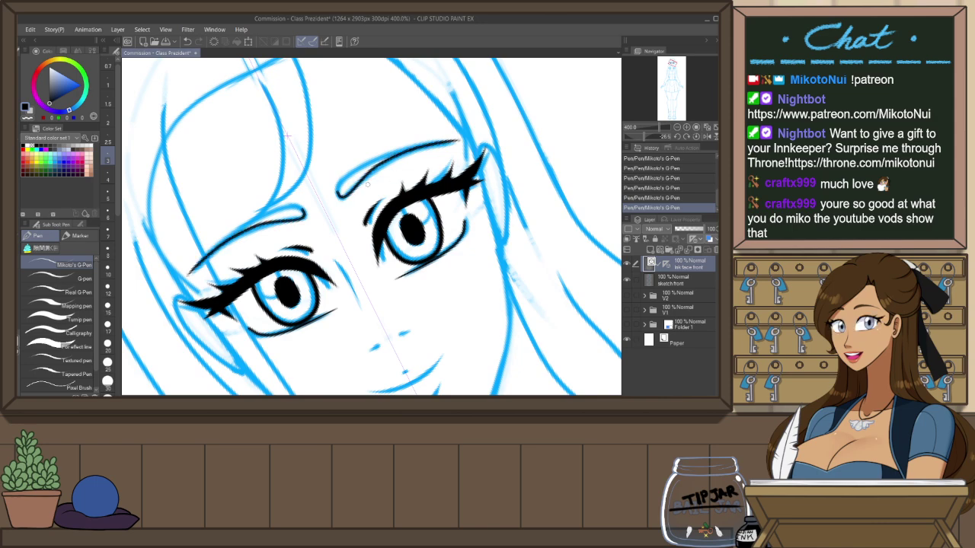
pyautogui.hotkey('ctrl', 'z')
pyautogui.moveTo(338, 197)
pyautogui.mouseDown()
pyautogui.moveTo(376, 170)
pyautogui.moveTo(466, 142)
pyautogui.mouseUp()
pyautogui.hotkey('ctrl', 'z')
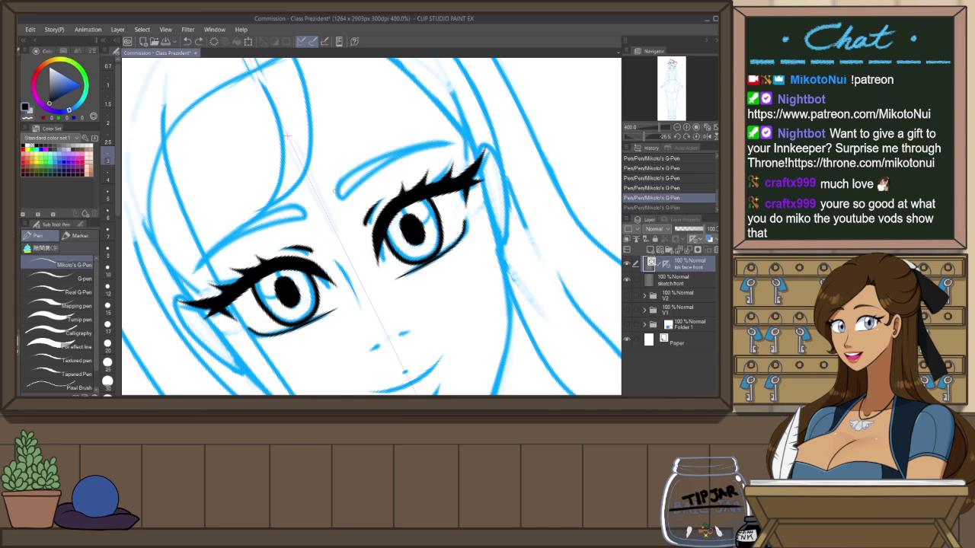
pyautogui.moveTo(335, 194); pyautogui.dragTo(451, 147)
pyautogui.moveTo(336, 194); pyautogui.dragTo(422, 149)
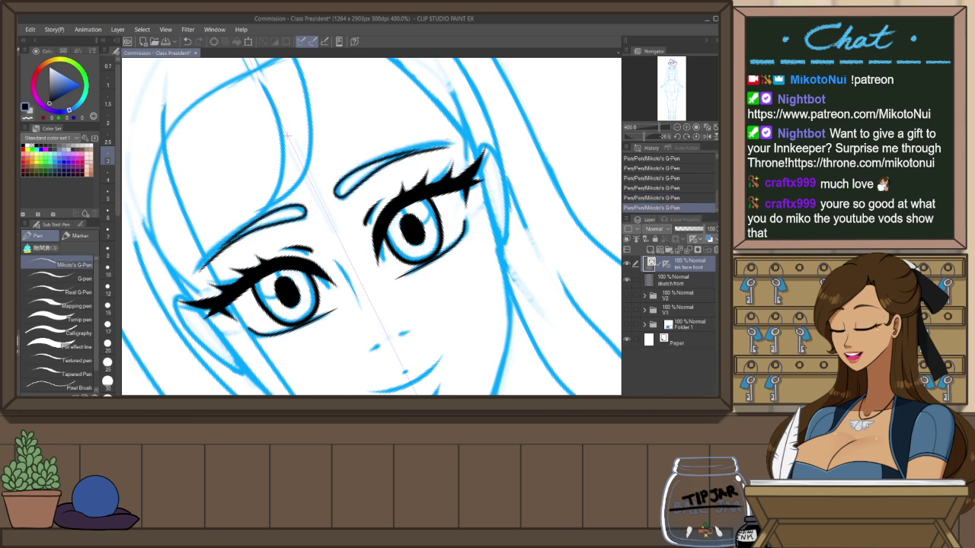
pyautogui.hotkey('ctrl', 'z')
pyautogui.moveTo(336, 192); pyautogui.dragTo(434, 148)
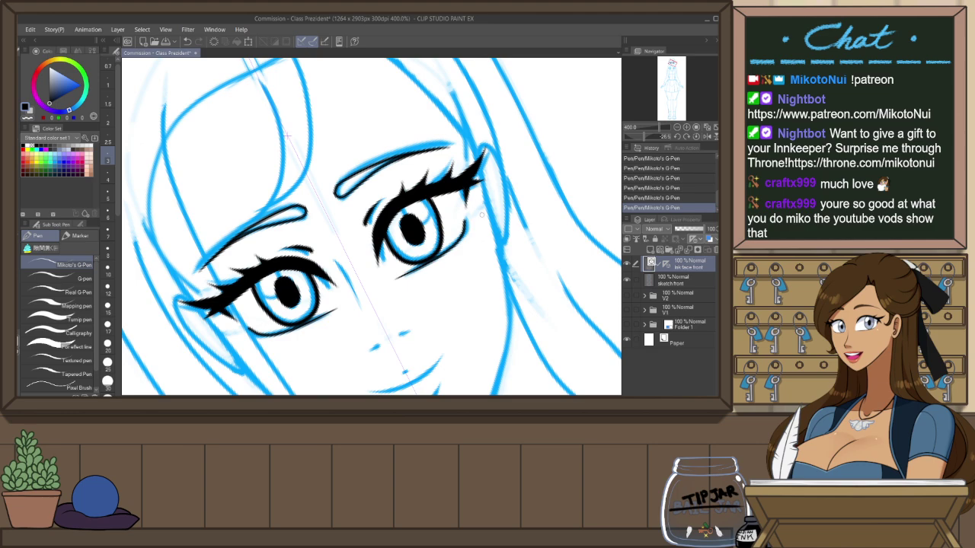
# Set the pen to size 4 and ink the two mirrored nostrils over the sketched nose
pyautogui.hotkey('ctrl', '@')
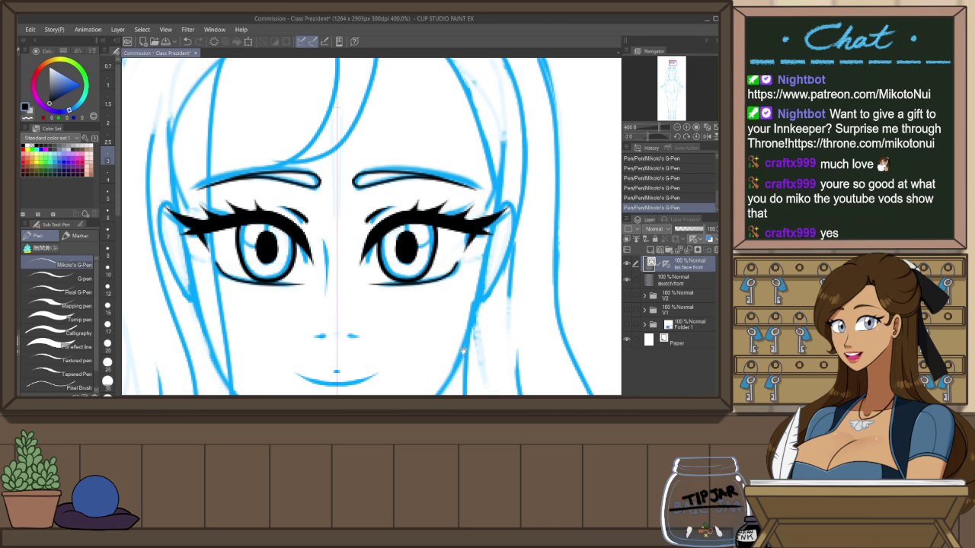
pyautogui.moveTo(463, 351); pyautogui.dragTo(476, 303)
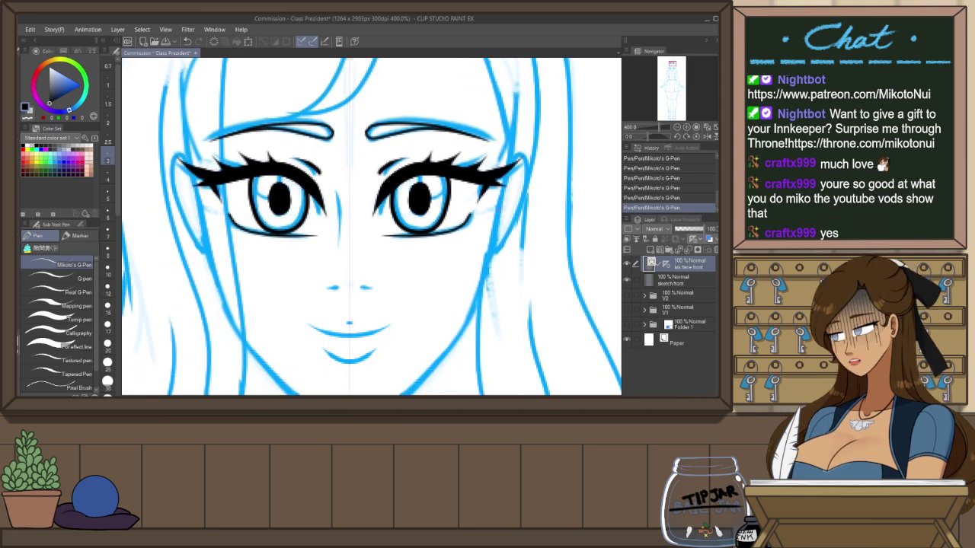
pyautogui.click(107, 175)
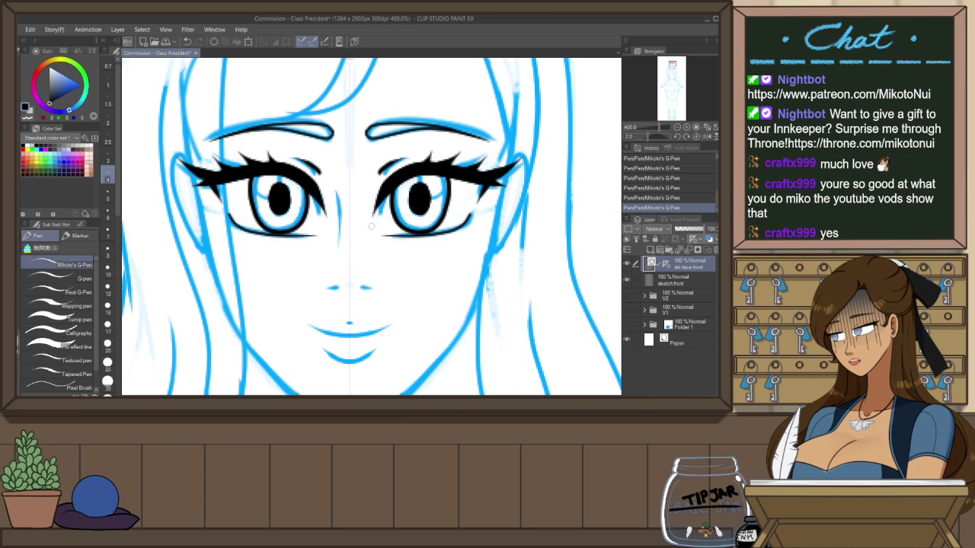
pyautogui.moveTo(359, 287); pyautogui.dragTo(372, 290)
pyautogui.hotkey('ctrl', 'z')
pyautogui.moveTo(403, 357)
pyautogui.mouseDown()
pyautogui.moveTo(413, 309)
pyautogui.moveTo(452, 273)
pyautogui.mouseUp()
# Rotate the view and ink the curved mouth line over the sketch at size 4, redrawing it once
pyautogui.press('r')
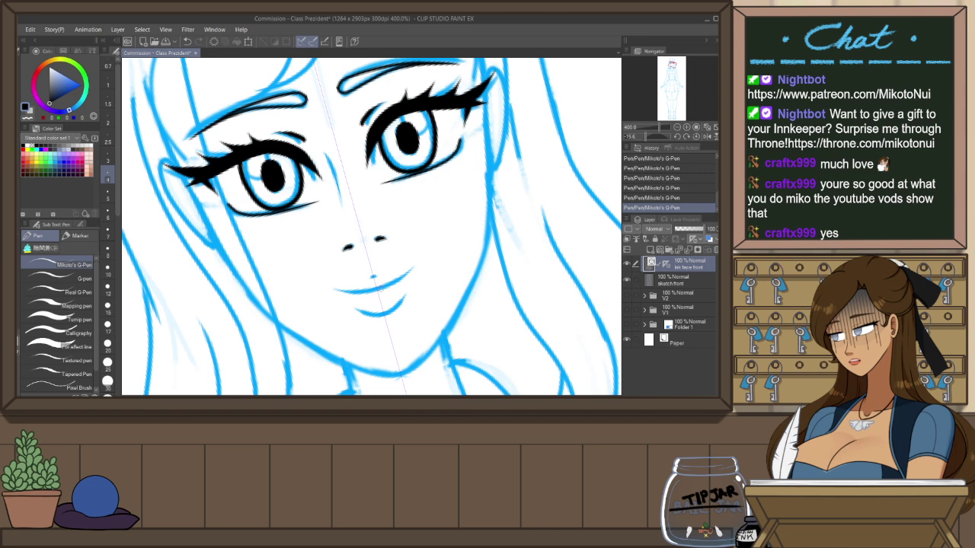
pyautogui.moveTo(335, 289); pyautogui.dragTo(415, 266)
pyautogui.press('r')
pyautogui.moveTo(497, 275)
pyautogui.mouseDown()
pyautogui.moveTo(416, 359)
pyautogui.moveTo(282, 332)
pyautogui.mouseUp()
pyautogui.hotkey('ctrl', 'z')
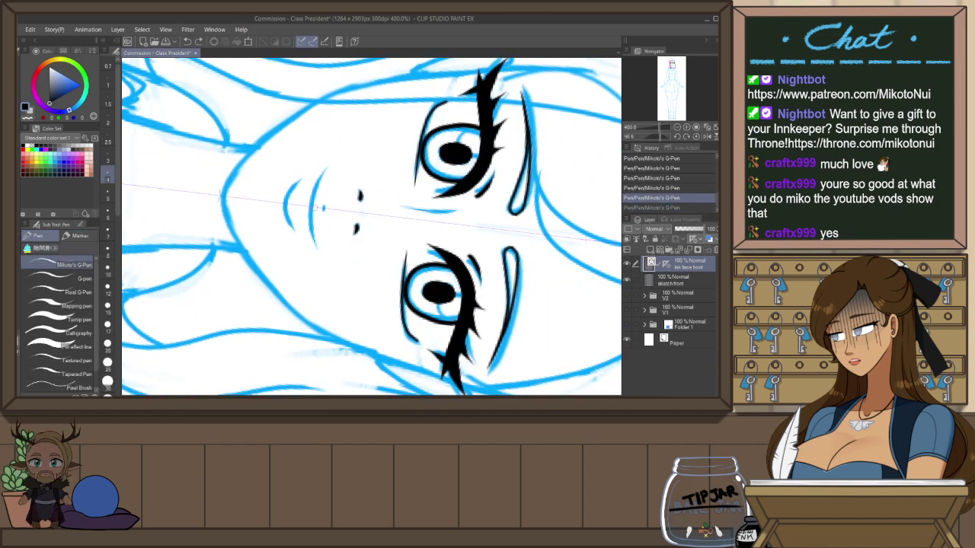
pyautogui.moveTo(311, 207); pyautogui.dragTo(317, 248)
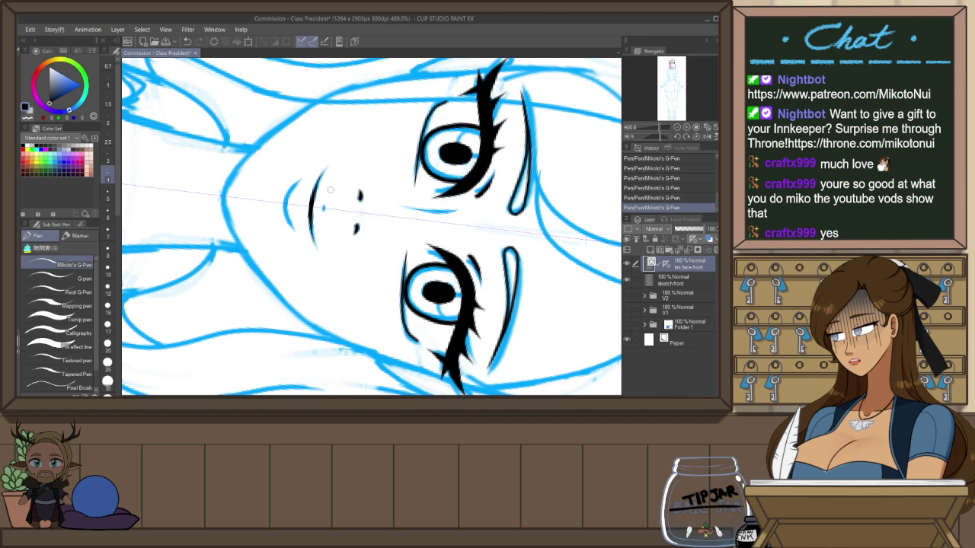
# Ink the curved lower lip line below the mouth, redoing the stroke until it follows the sketch, and straighten the view
pyautogui.moveTo(285, 203); pyautogui.dragTo(290, 231)
pyautogui.hotkey('ctrl', 'z')
pyautogui.hotkey('ctrl', 'z')
pyautogui.moveTo(290, 183); pyautogui.dragTo(287, 227)
pyautogui.hotkey('ctrl', 'z')
pyautogui.moveTo(290, 182); pyautogui.dragTo(285, 229)
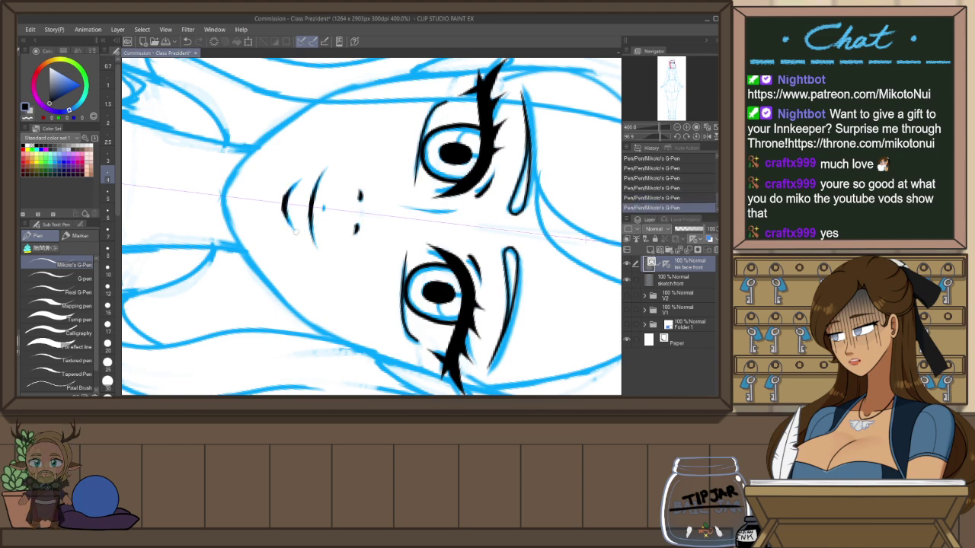
pyautogui.hotkey('ctrl', 'z')
pyautogui.moveTo(288, 184); pyautogui.dragTo(285, 227)
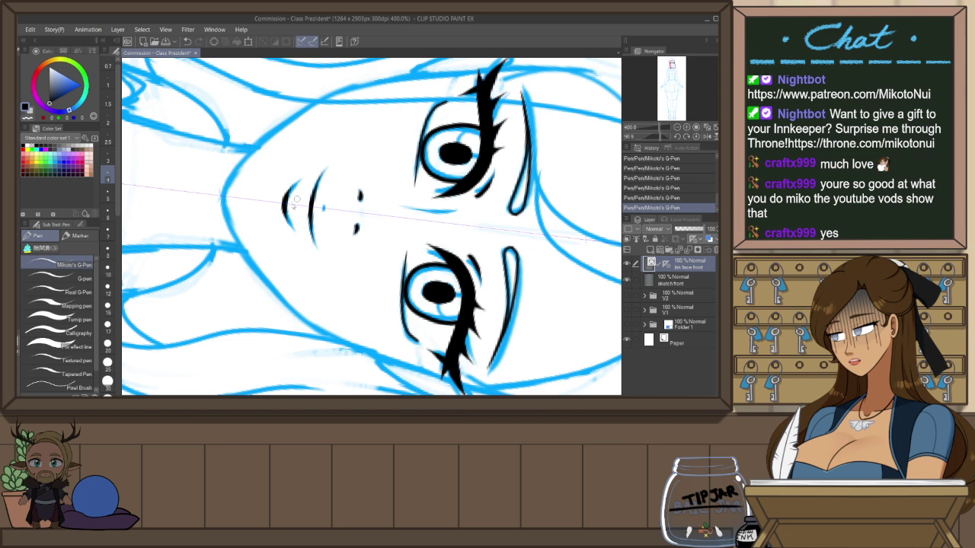
pyautogui.hotkey('ctrl', 'z')
pyautogui.moveTo(289, 184); pyautogui.dragTo(285, 227)
pyautogui.hotkey('ctrl', 'z')
pyautogui.moveTo(290, 192); pyautogui.dragTo(292, 227)
pyautogui.hotkey('ctrl', 'z')
pyautogui.moveTo(291, 182)
pyautogui.mouseDown()
pyautogui.moveTo(286, 226)
pyautogui.moveTo(315, 242)
pyautogui.mouseUp()
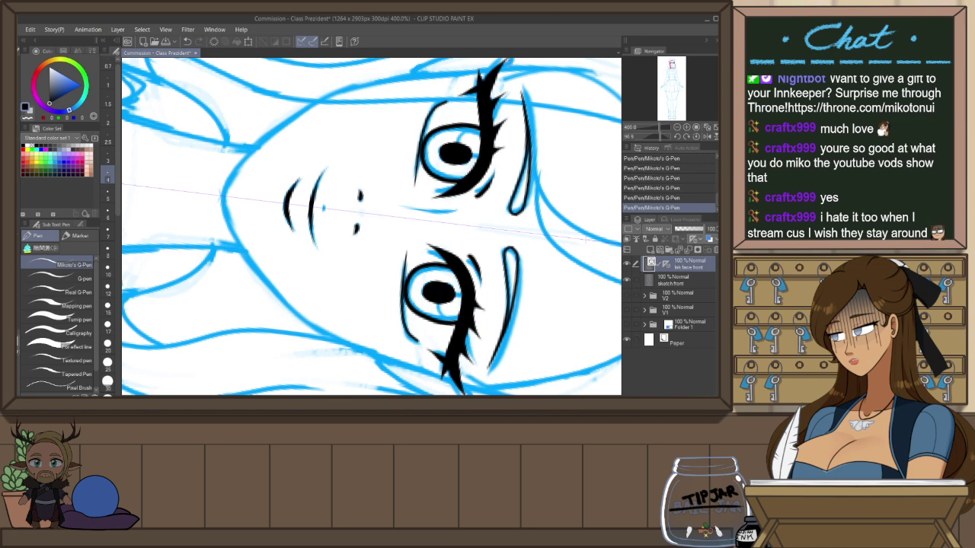
pyautogui.press('r')
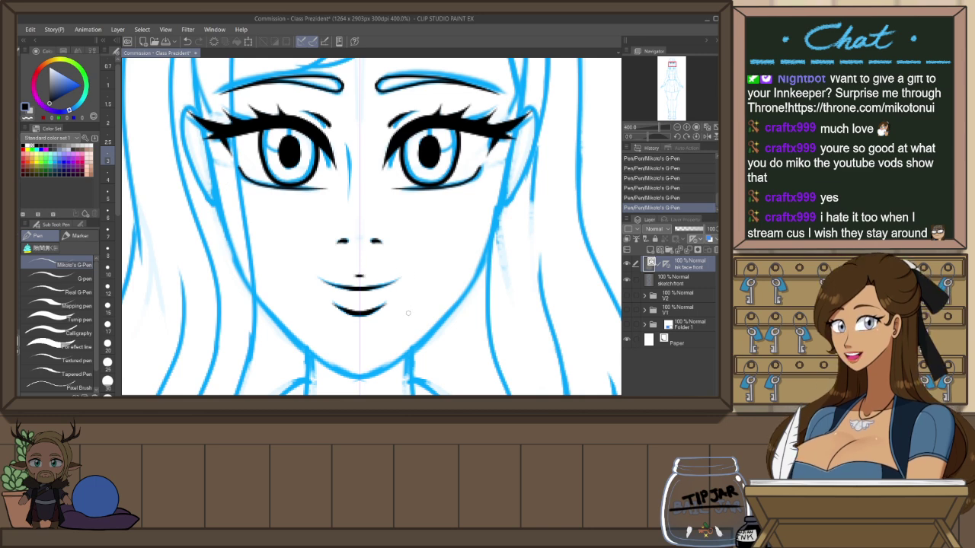
# Create a new vector layer named "ink body front" above the ink face front layer
pyautogui.scroll(-2, 474, 230)
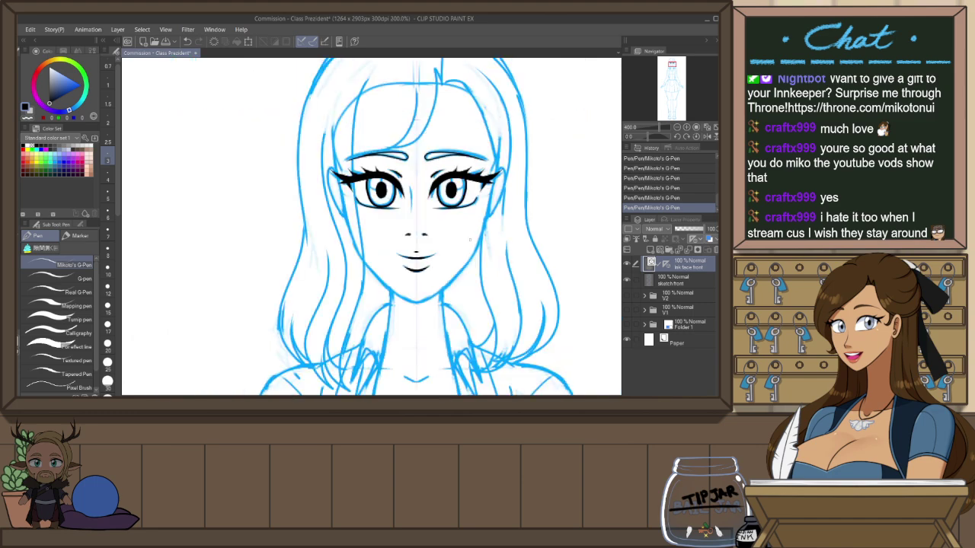
pyautogui.moveTo(479, 286); pyautogui.dragTo(441, 323)
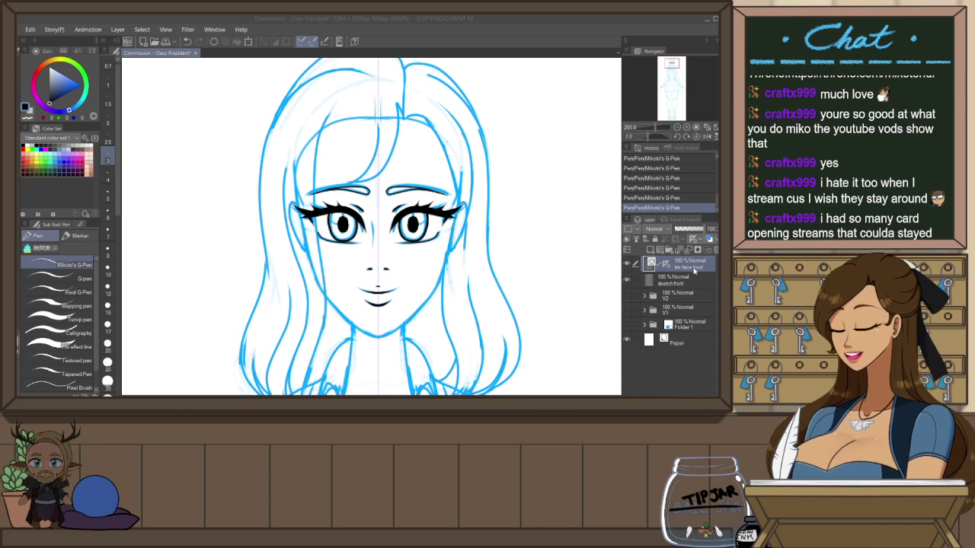
pyautogui.press('Return')
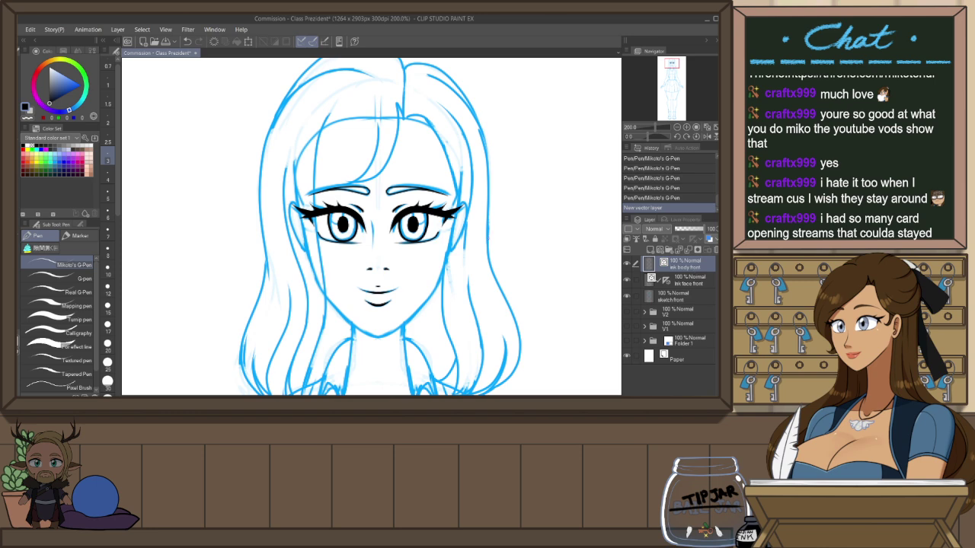
# Flip the canvas view horizontally and ink one side of the face contour from temple to chin at size 5
pyautogui.moveTo(489, 283); pyautogui.dragTo(476, 314)
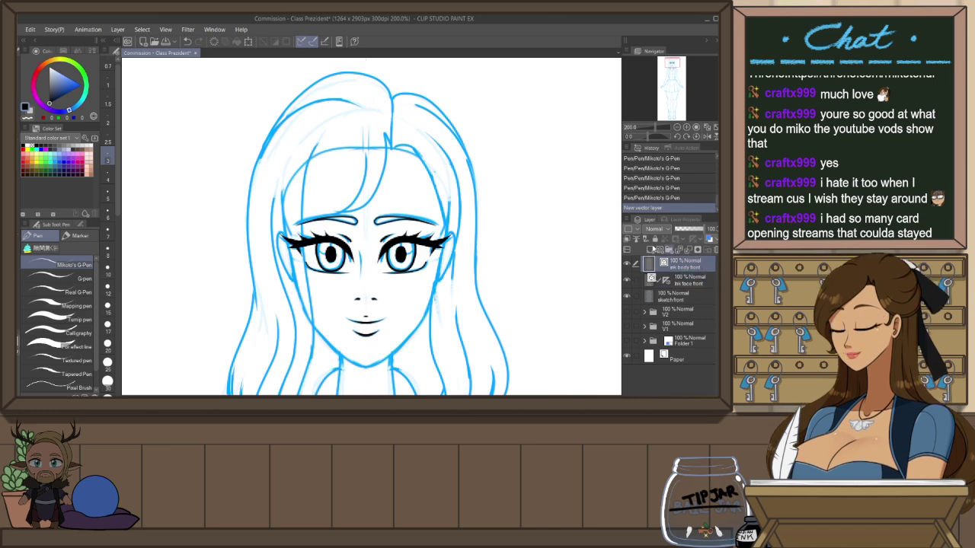
pyautogui.scroll(-1, 520, 228)
pyautogui.moveTo(454, 295); pyautogui.dragTo(463, 266)
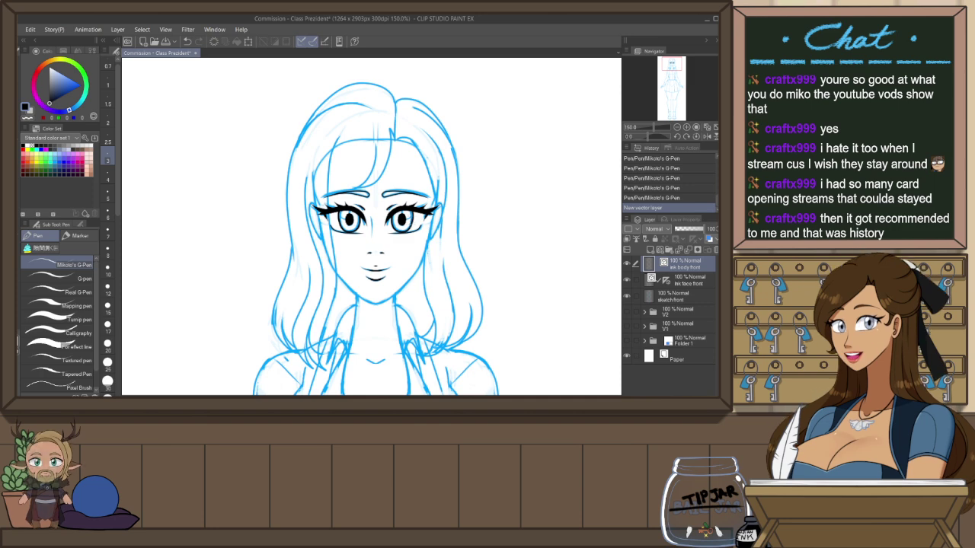
pyautogui.press('h')
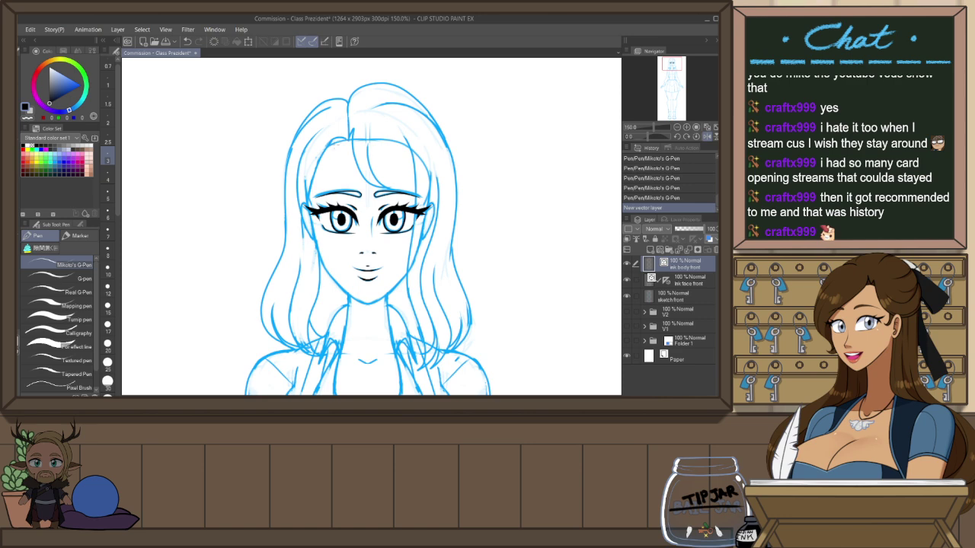
pyautogui.click(108, 195)
pyautogui.moveTo(305, 177)
pyautogui.mouseDown()
pyautogui.moveTo(312, 226)
pyautogui.moveTo(343, 287)
pyautogui.moveTo(375, 303)
pyautogui.mouseUp()
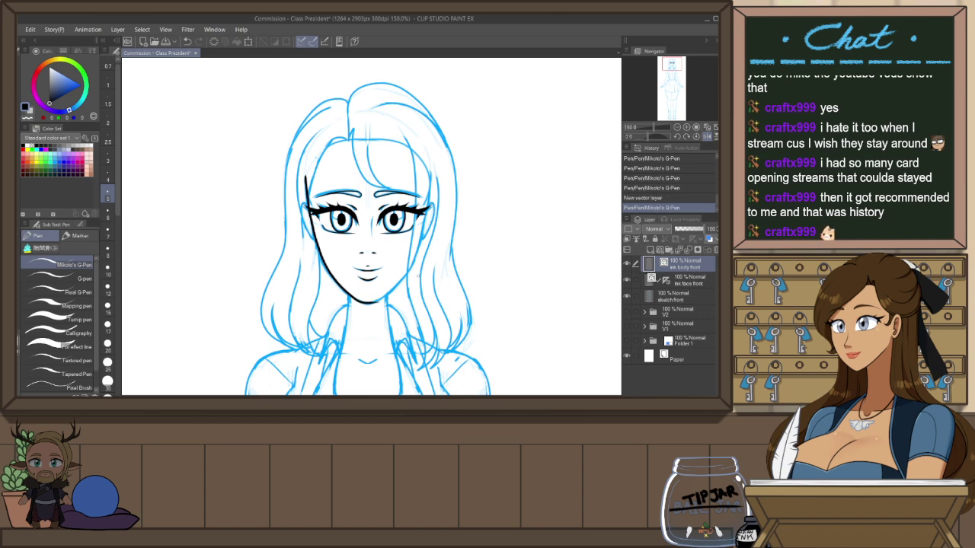
# Move the symmetry ruler from the ink face front layer to ink body front and ink the mirrored face contour
pyautogui.click(668, 281)
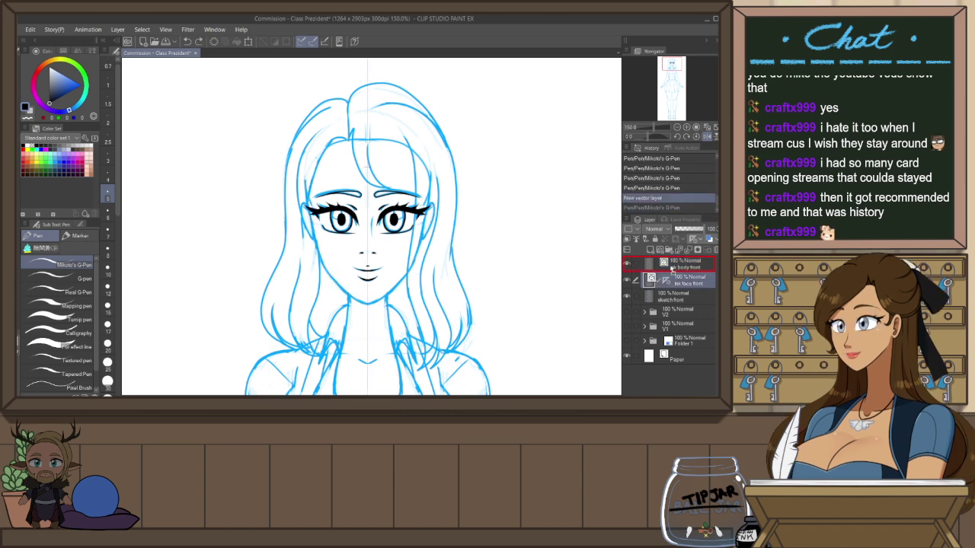
pyautogui.click(668, 263)
pyautogui.click(670, 263)
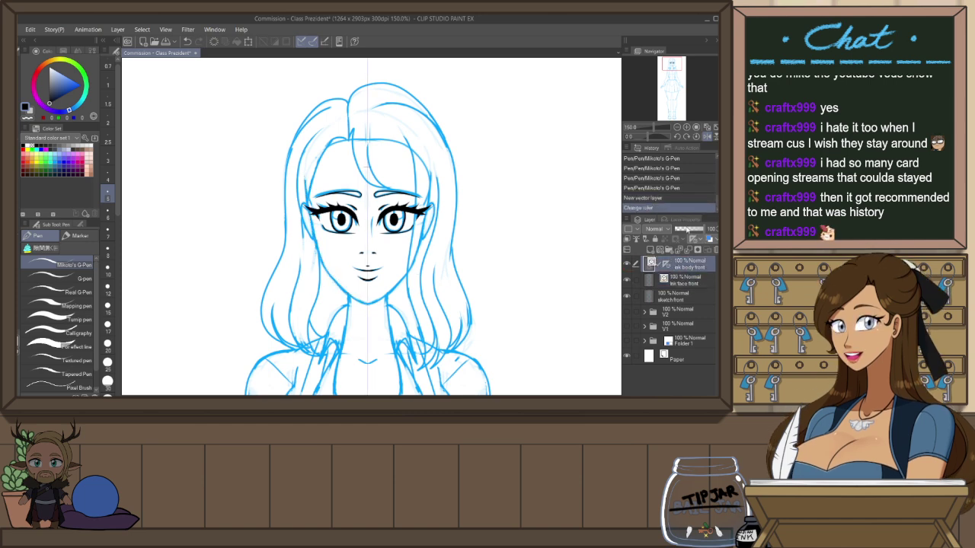
pyautogui.moveTo(305, 171)
pyautogui.mouseDown()
pyautogui.moveTo(316, 245)
pyautogui.moveTo(366, 303)
pyautogui.mouseUp()
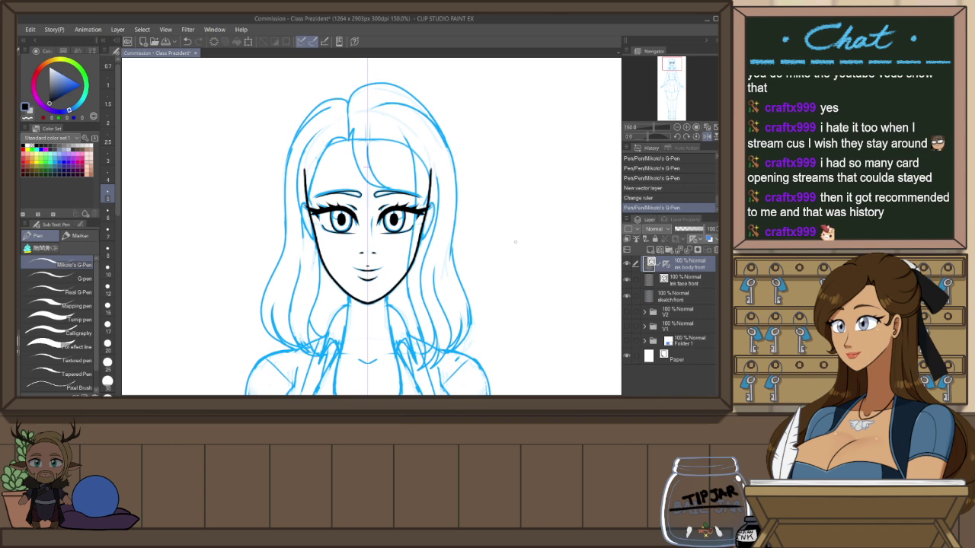
# Unflip the canvas view and ink mirrored neck lines from the jaw to the collar, redoing the stroke several times
pyautogui.scroll(-5, 516, 238)
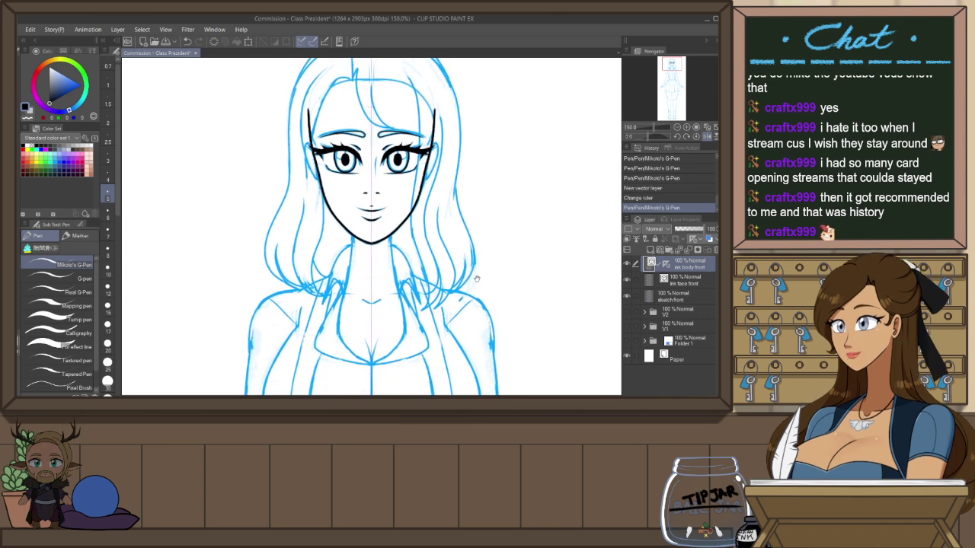
pyautogui.click(707, 136)
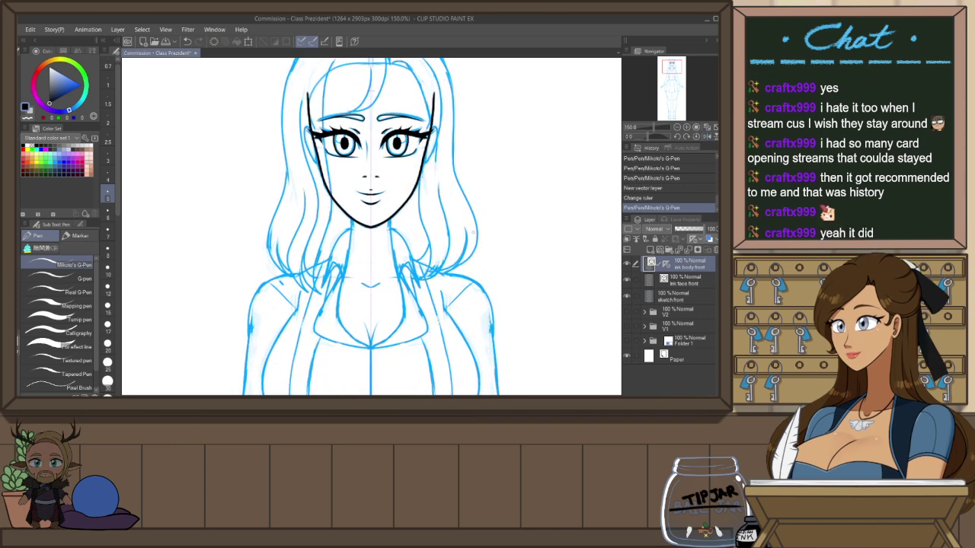
pyautogui.moveTo(349, 219); pyautogui.dragTo(349, 259)
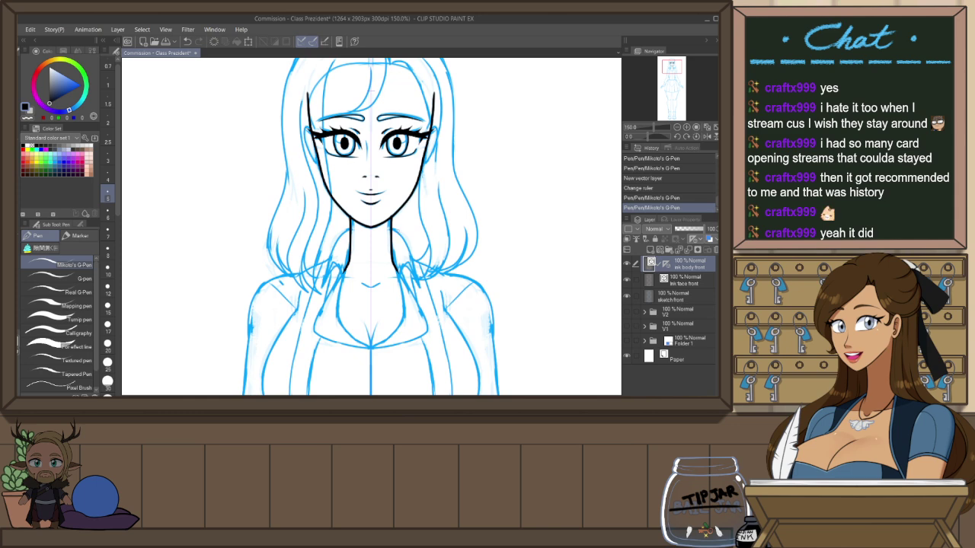
pyautogui.hotkey('ctrl', 'z')
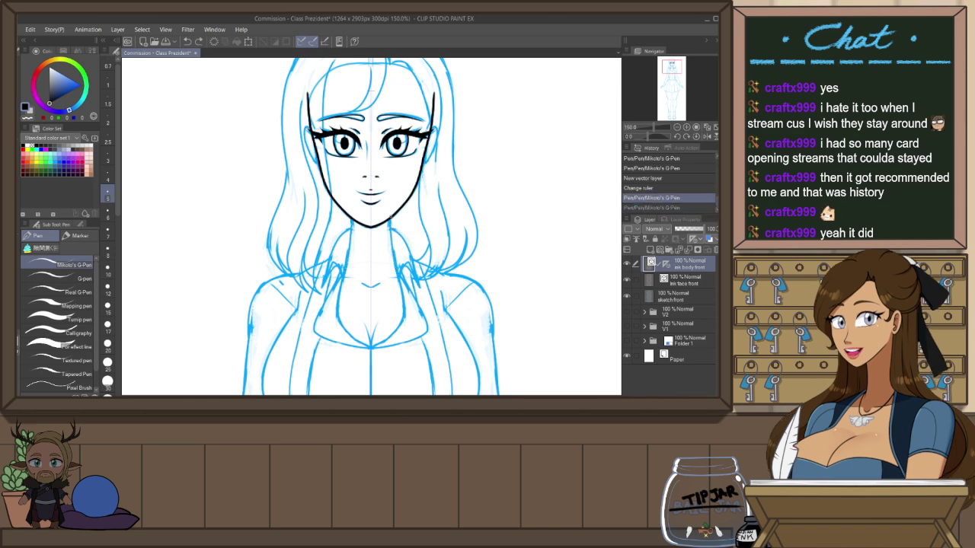
pyautogui.moveTo(391, 218); pyautogui.dragTo(398, 280)
pyautogui.hotkey('ctrl', 'z')
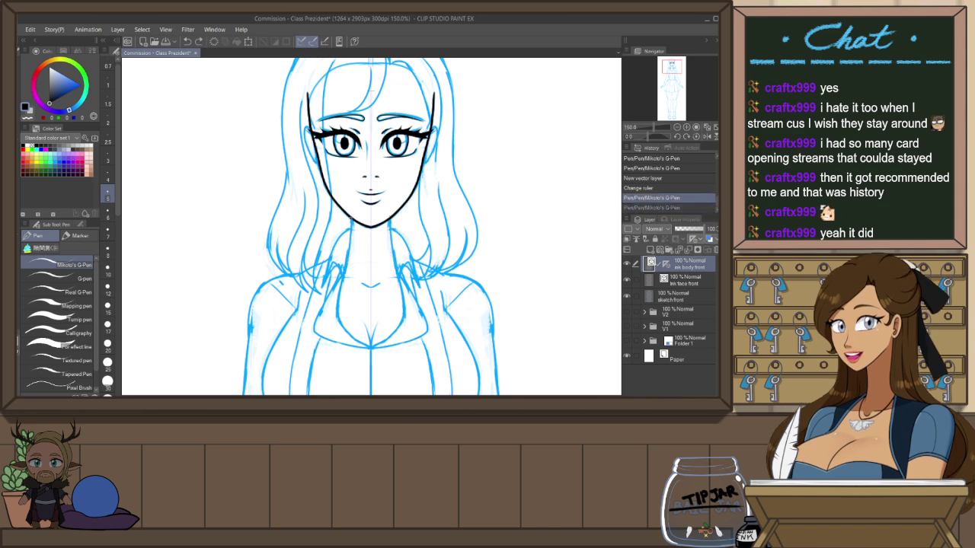
pyautogui.moveTo(352, 218); pyautogui.dragTo(346, 270)
pyautogui.hotkey('ctrl', 'z')
pyautogui.moveTo(352, 218); pyautogui.dragTo(342, 279)
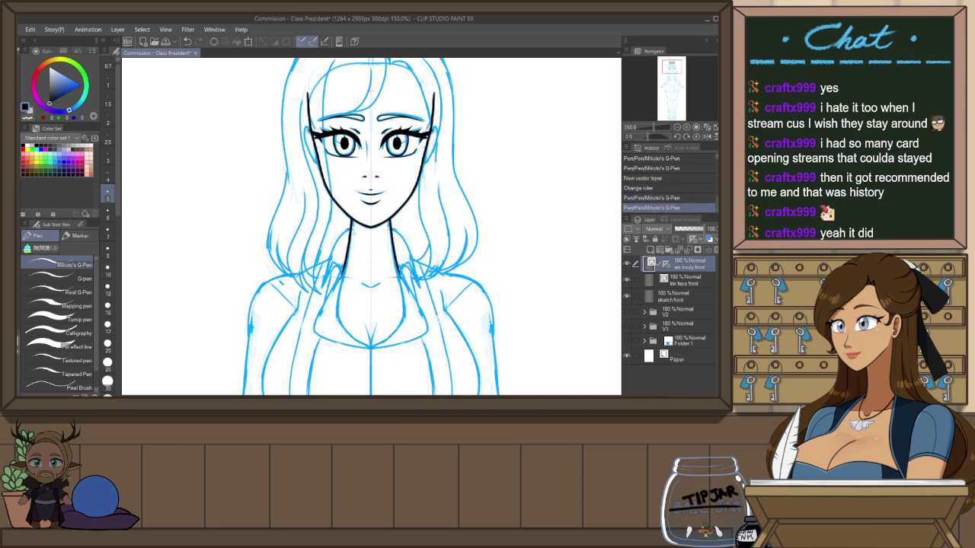
pyautogui.hotkey('ctrl', 'z')
pyautogui.moveTo(351, 226); pyautogui.dragTo(342, 282)
pyautogui.hotkey('ctrl', 'z')
pyautogui.moveTo(352, 218); pyautogui.dragTo(343, 285)
pyautogui.hotkey('ctrl', 'z')
pyautogui.moveTo(351, 218); pyautogui.dragTo(343, 285)
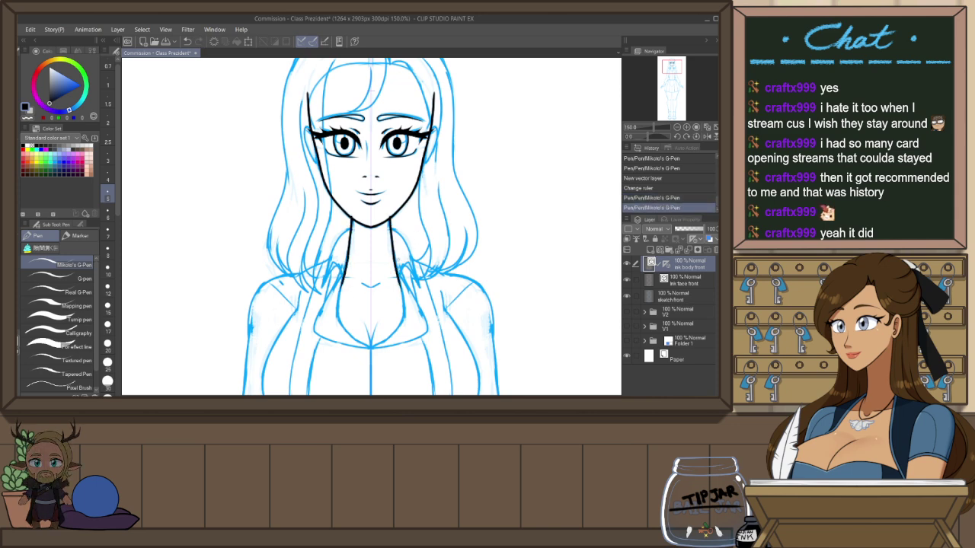
# Try reshaping the neck lines with Pinch vector line, undo that along with the stroke, and re-ink both sides of the neck
pyautogui.press('y')
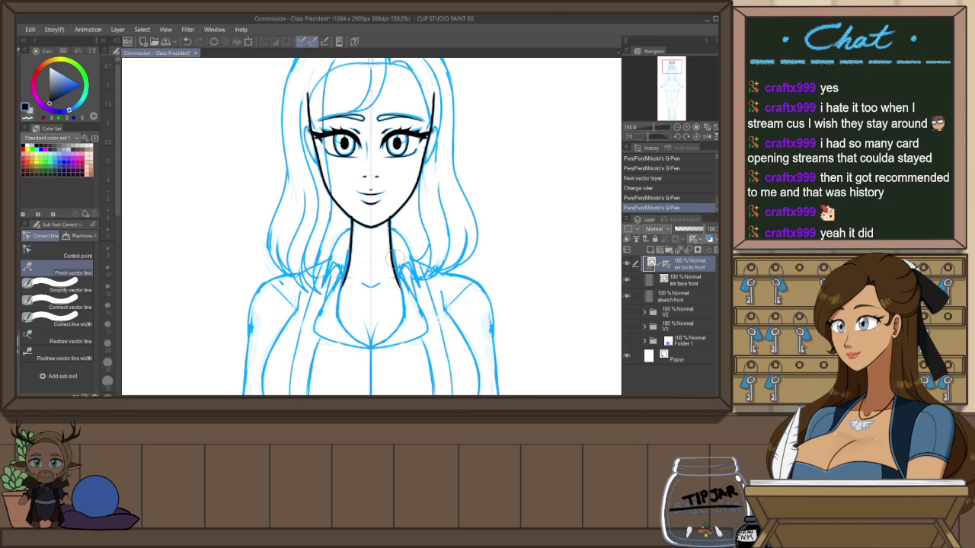
pyautogui.moveTo(394, 259); pyautogui.dragTo(399, 254)
pyautogui.hotkey('ctrl', 'z')
pyautogui.hotkey('ctrl', 'z')
pyautogui.press('p')
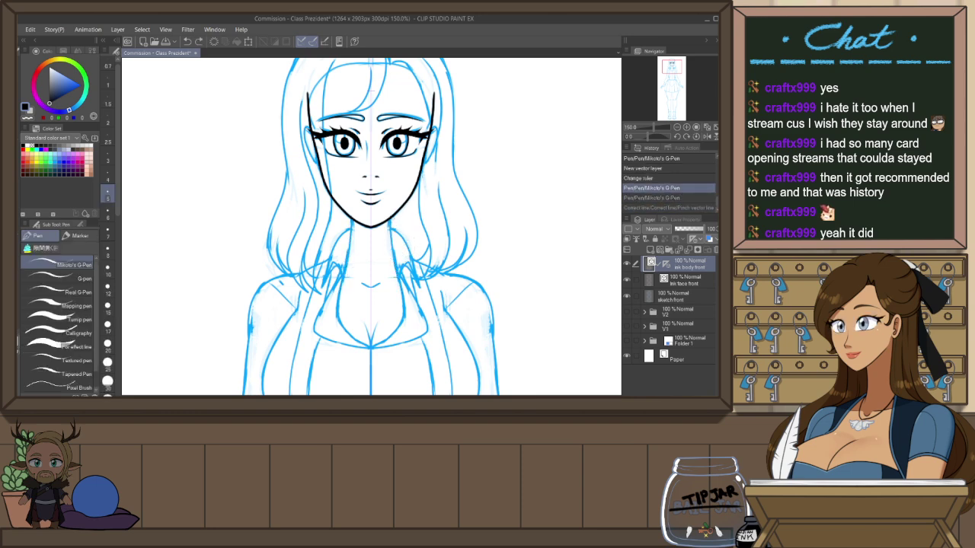
pyautogui.moveTo(392, 216); pyautogui.dragTo(396, 279)
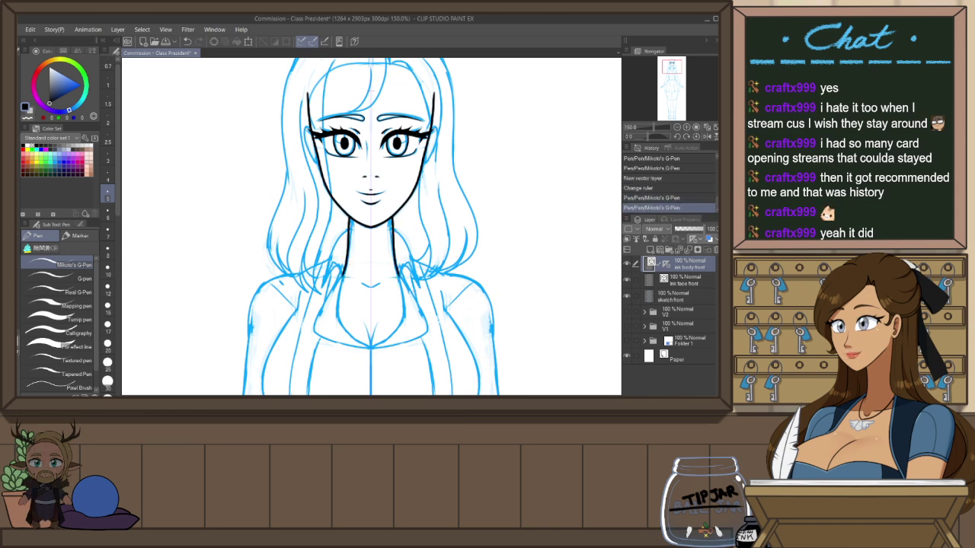
# Ink the mirrored inner neckline down to its centre point, redoing it until it follows the sketch, and add the outer collar outline
pyautogui.moveTo(413, 320); pyautogui.dragTo(424, 337)
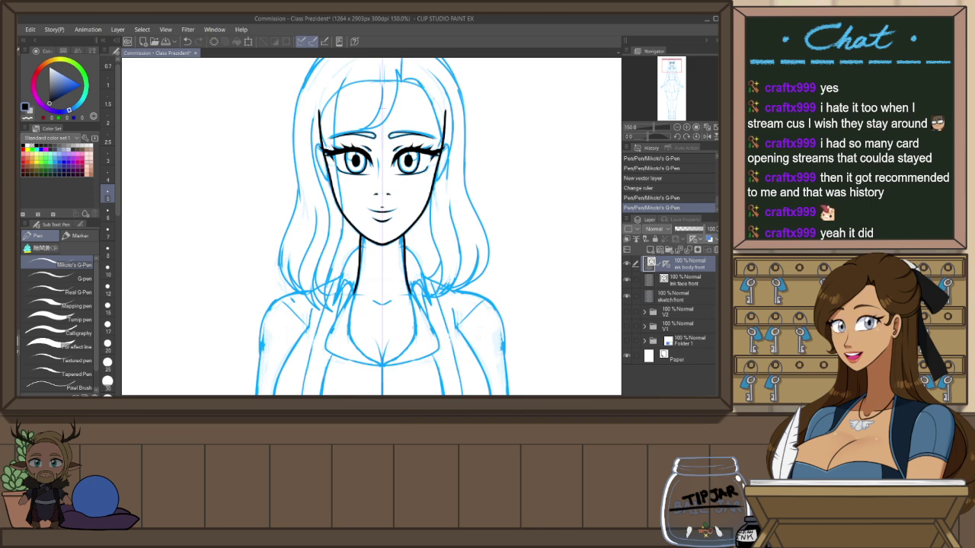
pyautogui.moveTo(408, 316)
pyautogui.mouseDown()
pyautogui.moveTo(412, 221)
pyautogui.moveTo(407, 257)
pyautogui.moveTo(388, 278)
pyautogui.mouseUp()
pyautogui.hotkey('ctrl', 'z')
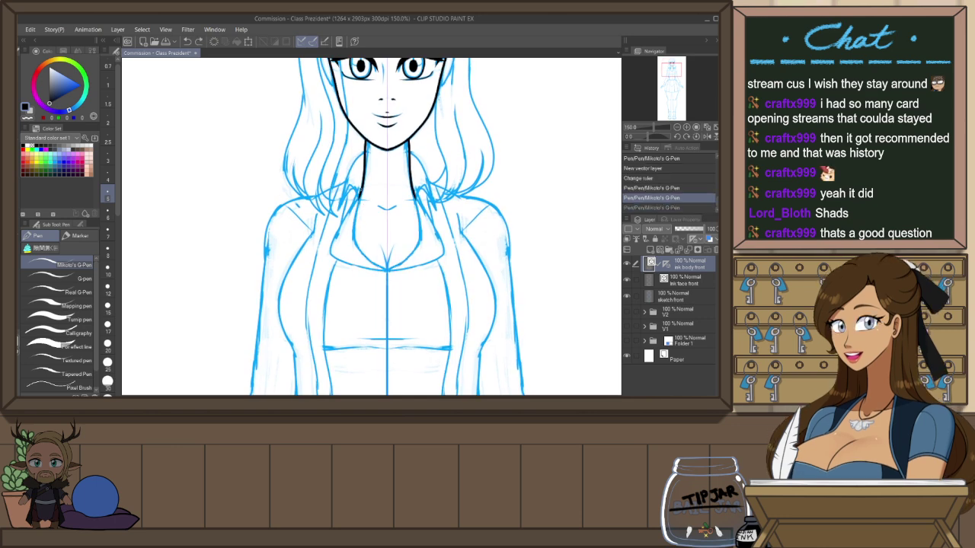
pyautogui.moveTo(414, 190); pyautogui.dragTo(391, 266)
pyautogui.hotkey('ctrl', 'z')
pyautogui.moveTo(413, 191)
pyautogui.mouseDown()
pyautogui.moveTo(423, 237)
pyautogui.moveTo(390, 271)
pyautogui.mouseUp()
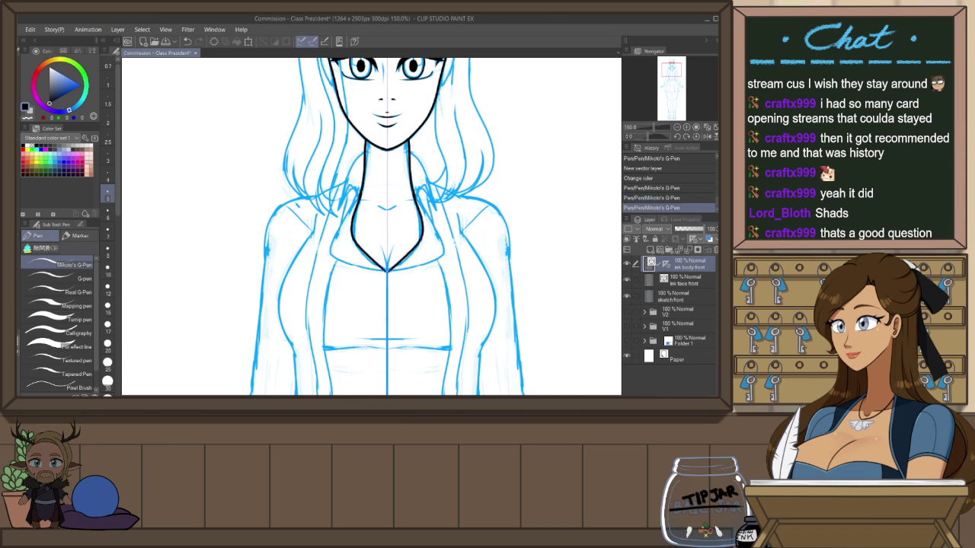
pyautogui.hotkey('ctrl', 'z')
pyautogui.moveTo(414, 192); pyautogui.dragTo(388, 270)
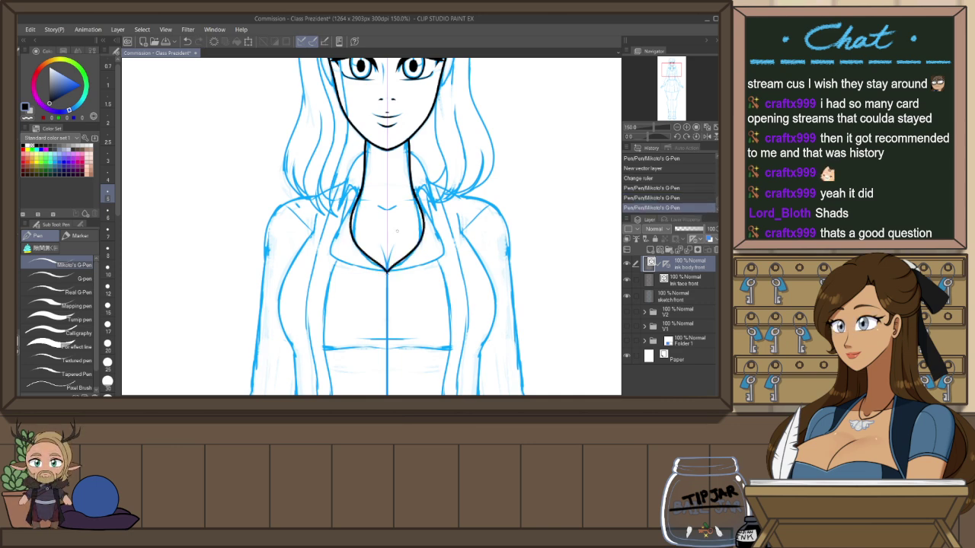
pyautogui.hotkey('ctrl', 'z')
pyautogui.moveTo(413, 192)
pyautogui.mouseDown()
pyautogui.moveTo(419, 206)
pyautogui.moveTo(388, 271)
pyautogui.mouseUp()
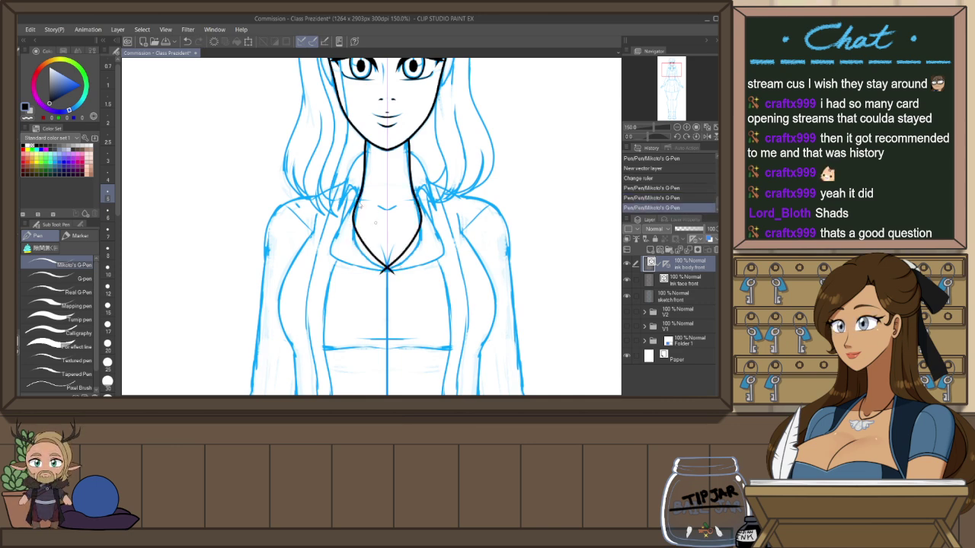
pyautogui.hotkey('ctrl', 'z')
pyautogui.moveTo(413, 190); pyautogui.dragTo(388, 270)
pyautogui.hotkey('ctrl', 'y')
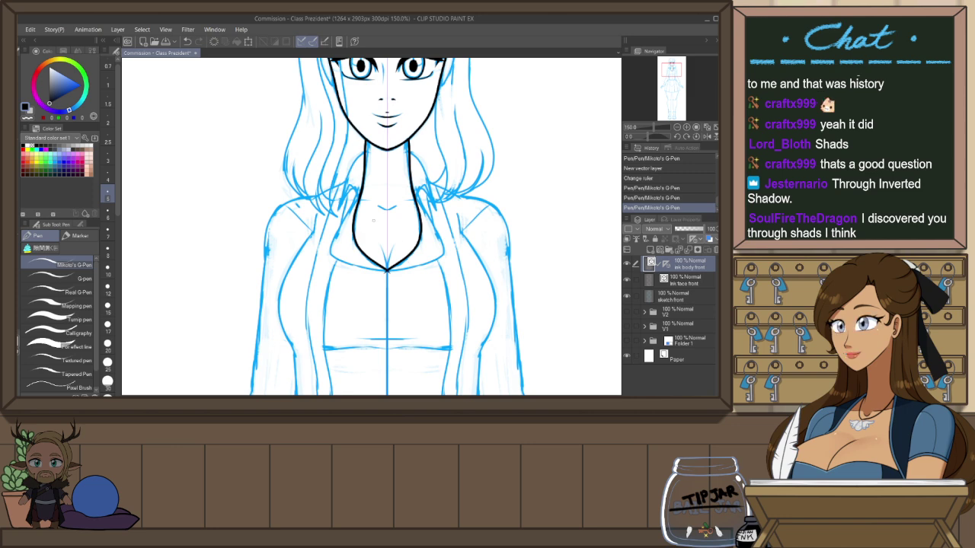
pyautogui.moveTo(329, 255); pyautogui.dragTo(444, 255)
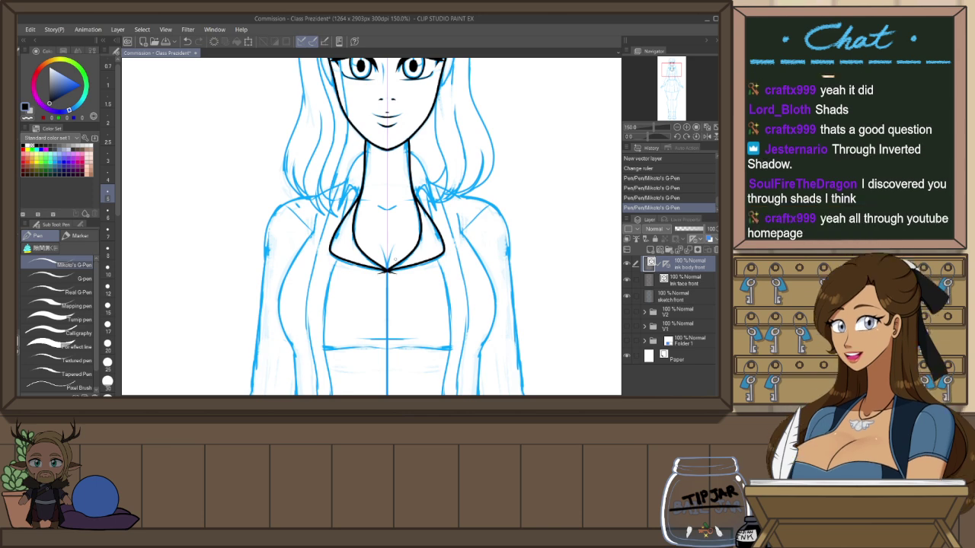
# Try to erase the overlapping line ends at the collar's point with the Kneaded eraser, and roll the history back
pyautogui.press('e')
pyautogui.moveTo(396, 263); pyautogui.dragTo(387, 271)
pyautogui.press('p')
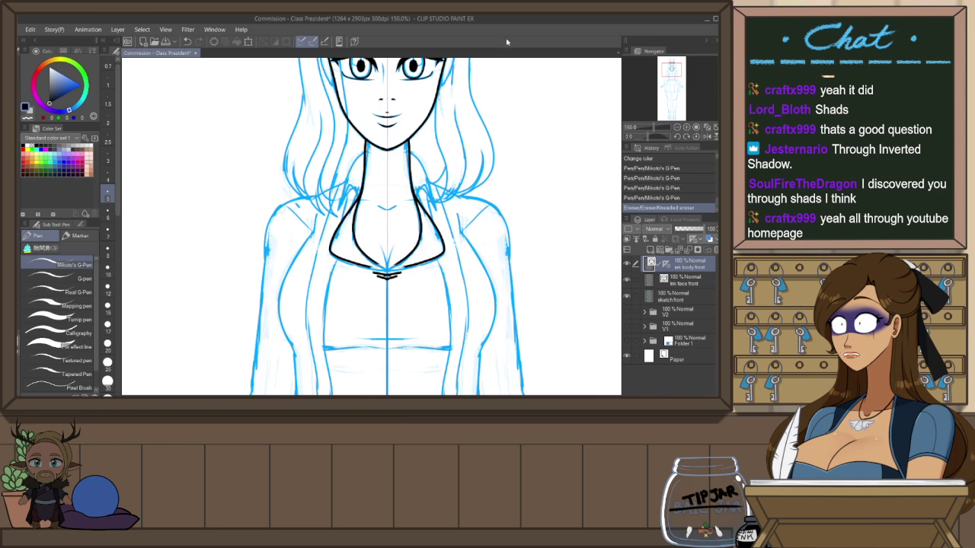
pyautogui.click(677, 198)
pyautogui.click(676, 188)
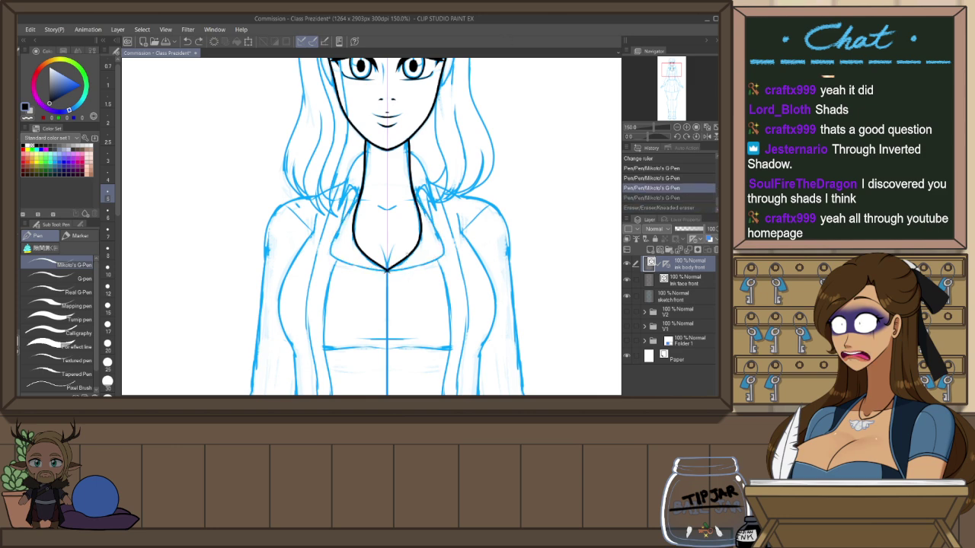
pyautogui.click(676, 198)
# Trim the overshooting line ends below the collar's centre point with Snap eraser 2
pyautogui.press('e')
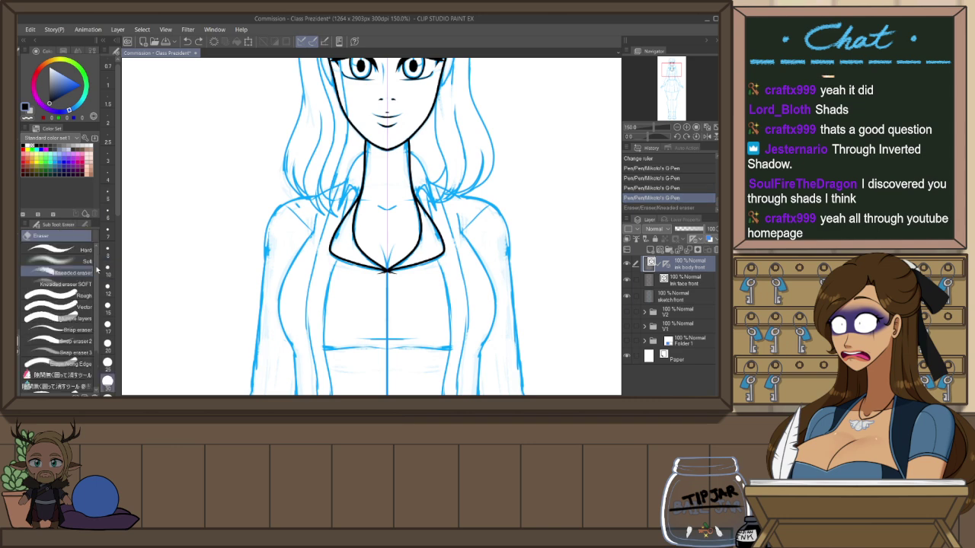
pyautogui.click(76, 341)
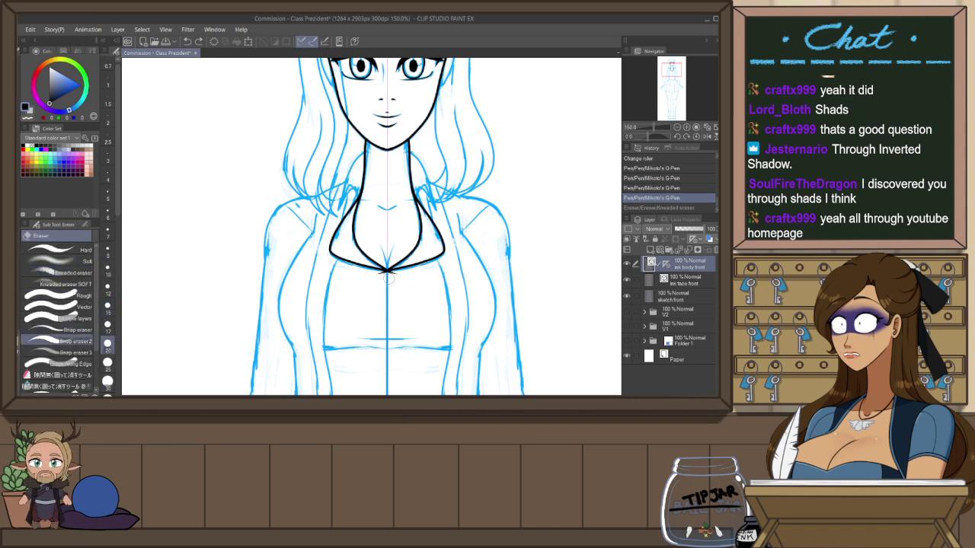
pyautogui.moveTo(383, 280); pyautogui.dragTo(393, 281)
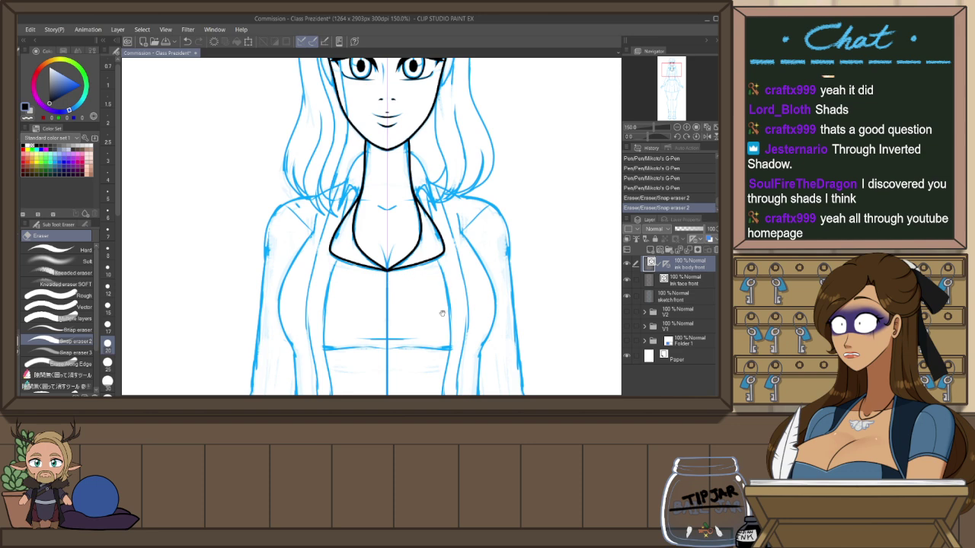
# Ink the mirrored outer curves of the torso from the armpits to beneath the bust, redrawing the stroke once
pyautogui.moveTo(441, 313)
pyautogui.mouseDown()
pyautogui.moveTo(403, 261)
pyautogui.moveTo(396, 221)
pyautogui.moveTo(407, 262)
pyautogui.mouseUp()
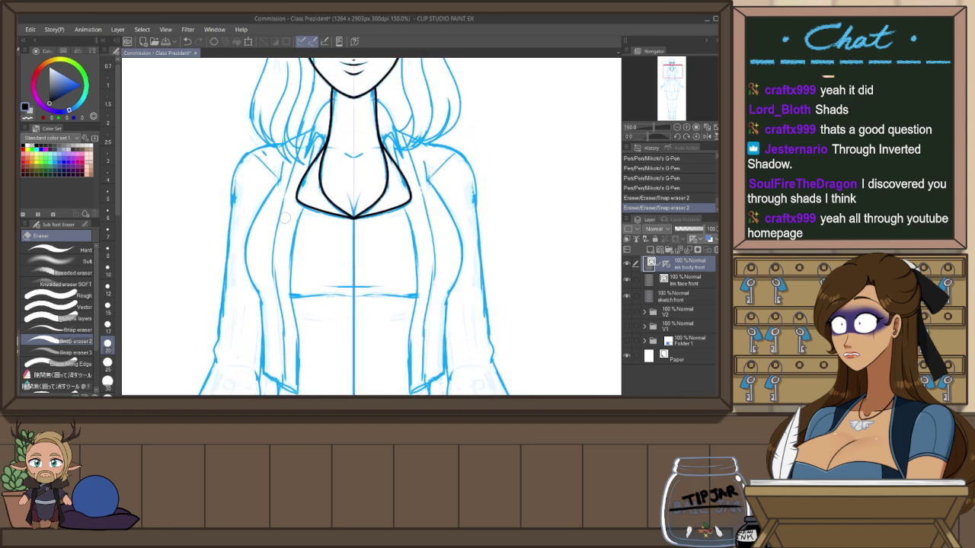
pyautogui.press('p')
pyautogui.moveTo(271, 192); pyautogui.dragTo(257, 301)
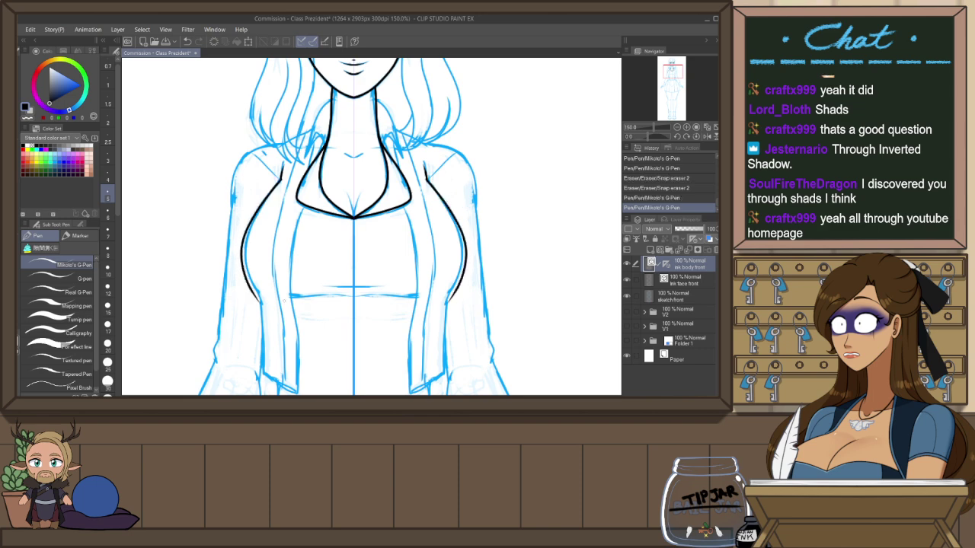
pyautogui.hotkey('ctrl', 'z')
pyautogui.moveTo(277, 183)
pyautogui.mouseDown()
pyautogui.moveTo(250, 233)
pyautogui.moveTo(259, 299)
pyautogui.mouseUp()
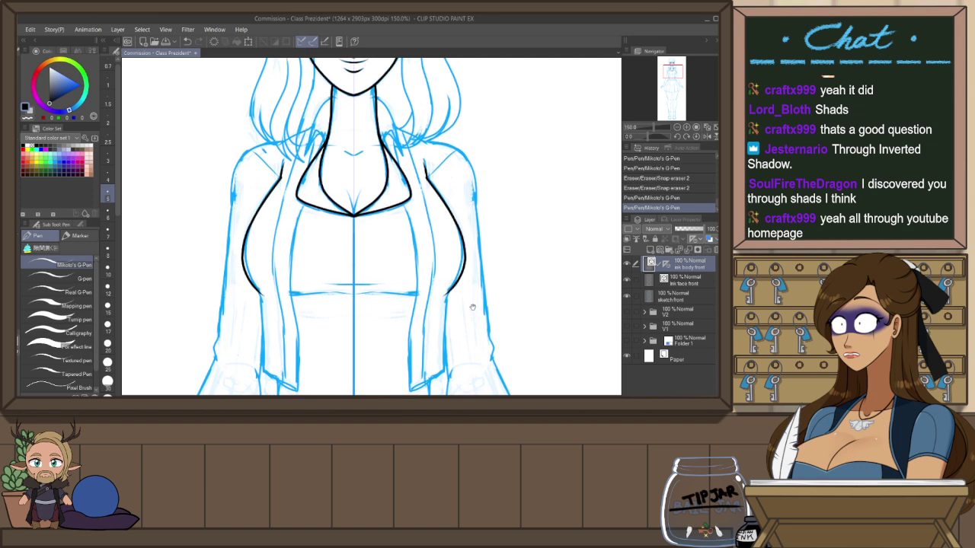
# Ink the jacket's mirrored sides below the bust and its slanted bottom hems, redoing the lines that miss the sketch
pyautogui.scroll(-3, 484, 246)
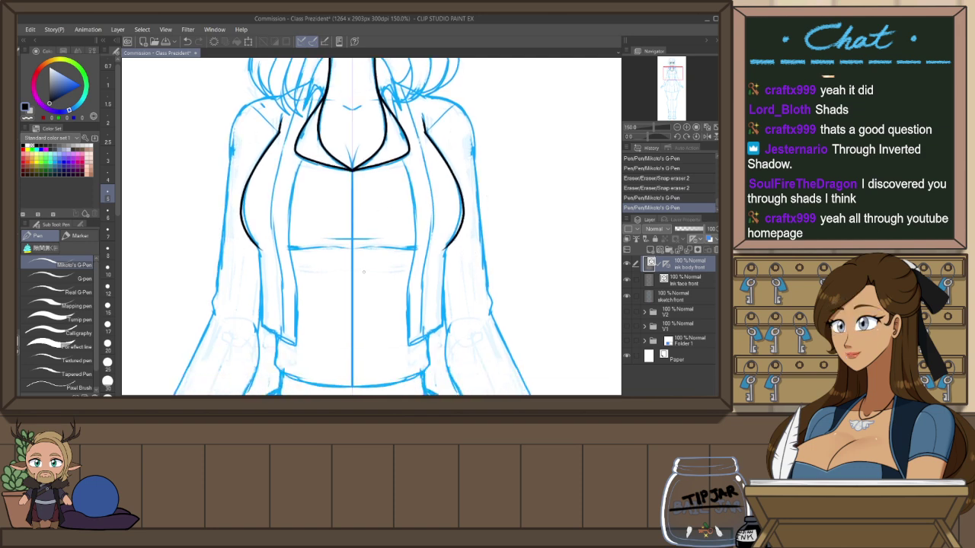
pyautogui.moveTo(257, 248); pyautogui.dragTo(262, 332)
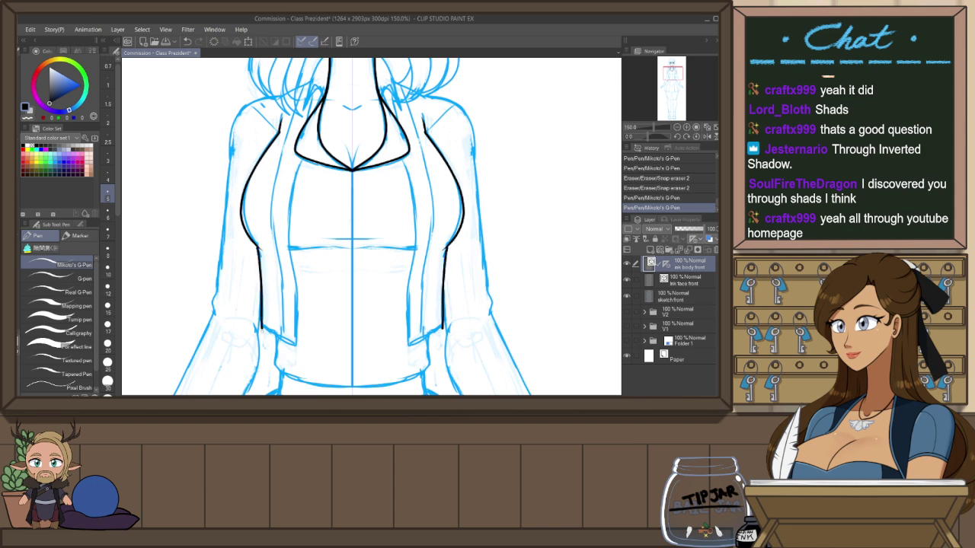
pyautogui.moveTo(259, 298)
pyautogui.mouseDown()
pyautogui.moveTo(263, 333)
pyautogui.moveTo(300, 358)
pyautogui.mouseUp()
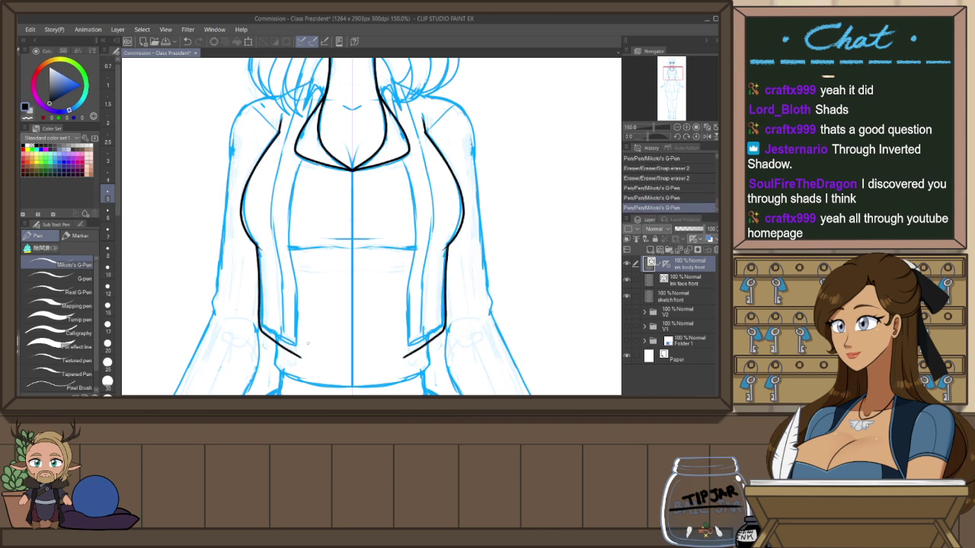
pyautogui.hotkey('ctrl', 'z')
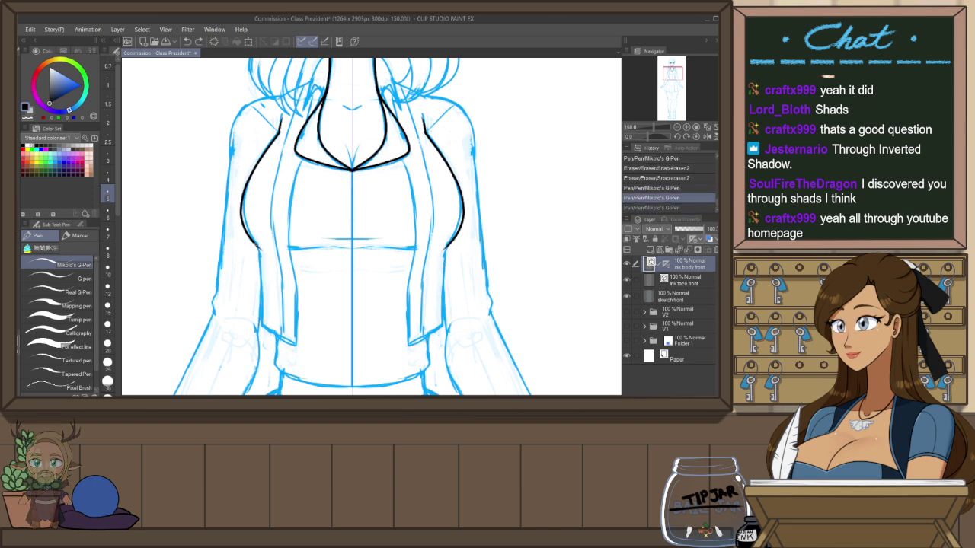
pyautogui.moveTo(261, 329); pyautogui.dragTo(299, 347)
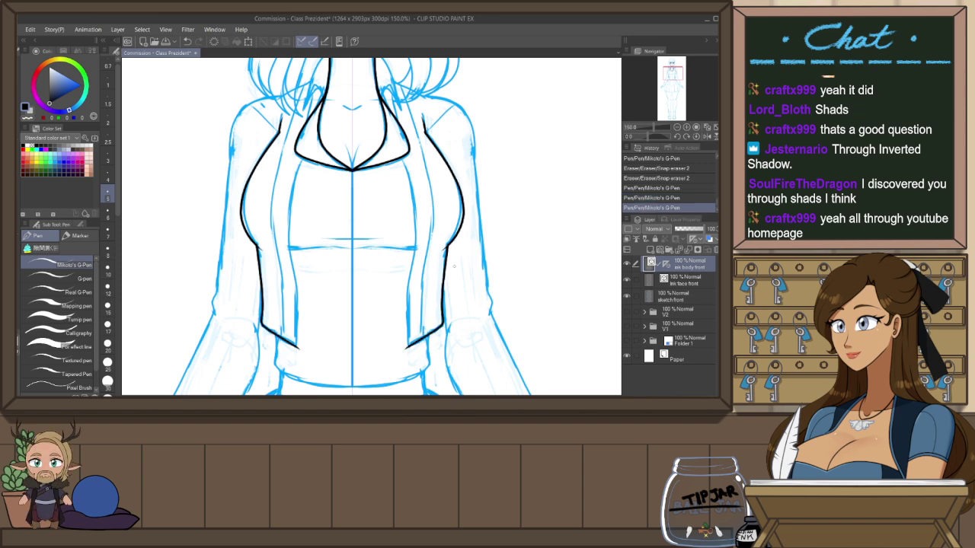
# Ink the jacket's mirrored front opening edges from the collar down to the hem, redrawing them once
pyautogui.moveTo(453, 264); pyautogui.dragTo(452, 268)
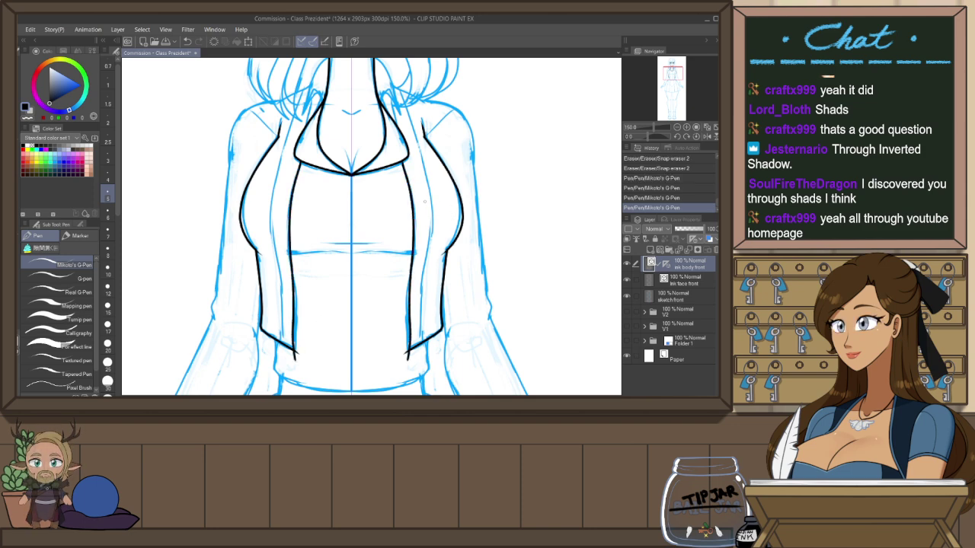
pyautogui.moveTo(301, 147); pyautogui.dragTo(295, 349)
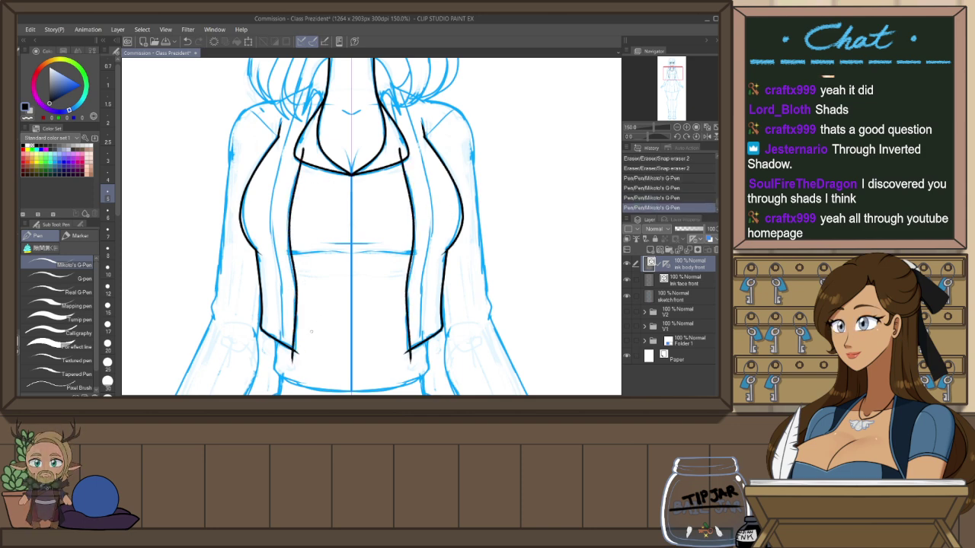
# Trim the overshooting ends of the jacket's front opening lines at the hem and collar with Snap eraser 2
pyautogui.press('e')
pyautogui.click(295, 352)
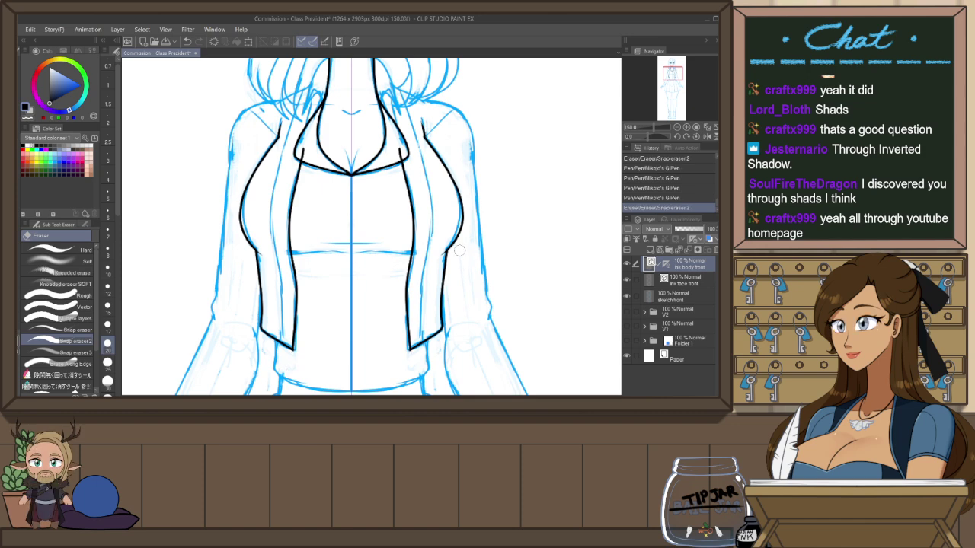
pyautogui.click(400, 151)
pyautogui.moveTo(451, 234); pyautogui.dragTo(458, 339)
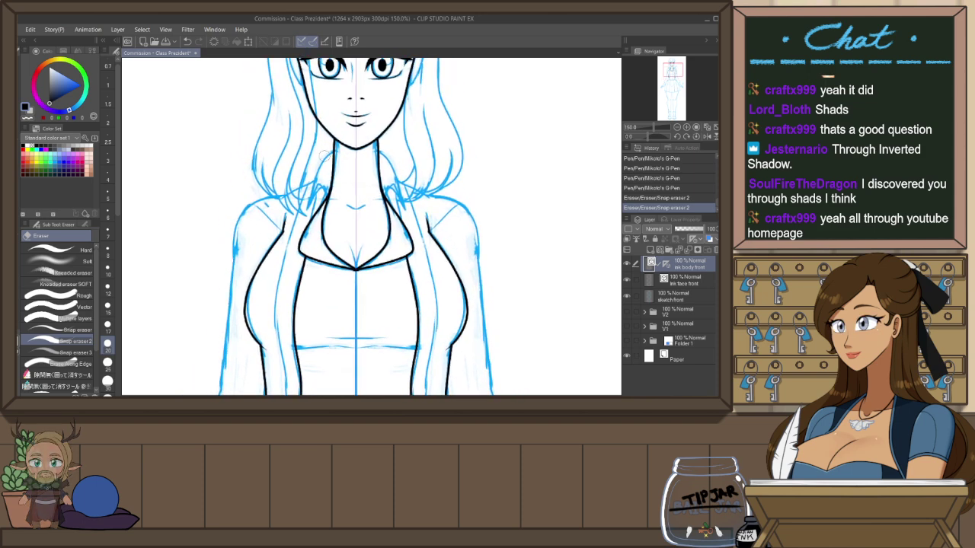
# Ink the mirrored raised back edges of the collar beside the neck with Mikoto's G-Pen
pyautogui.press('p')
pyautogui.moveTo(333, 144); pyautogui.dragTo(311, 206)
pyautogui.hotkey('ctrl', 'z')
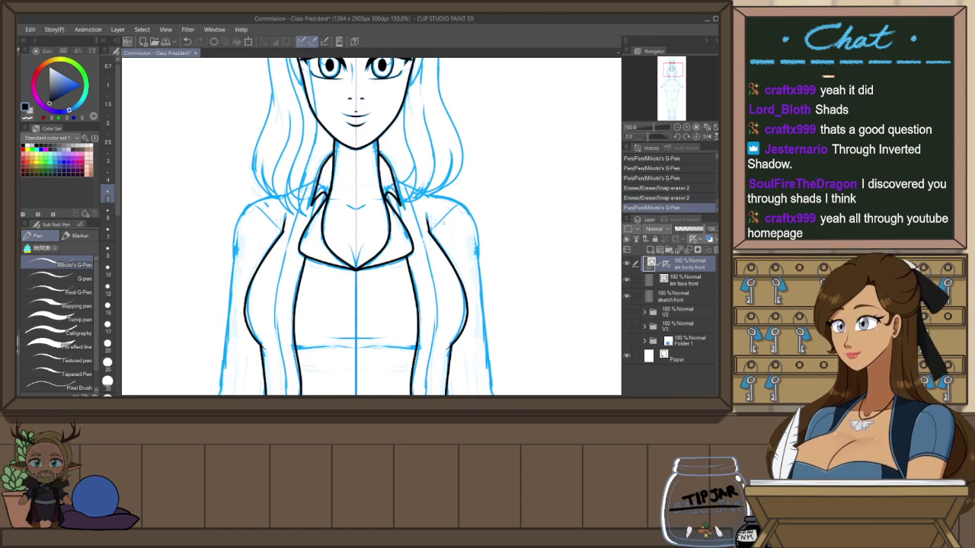
pyautogui.moveTo(433, 260); pyautogui.dragTo(442, 270)
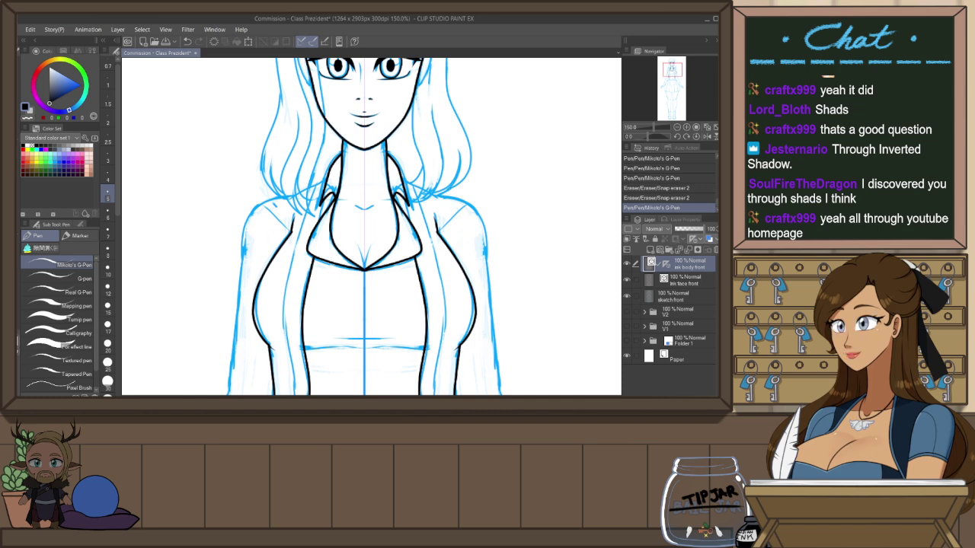
# Ink the mirrored shoulder slopes running outward from the collar
pyautogui.moveTo(326, 183); pyautogui.dragTo(287, 203)
pyautogui.hotkey('ctrl', 'z')
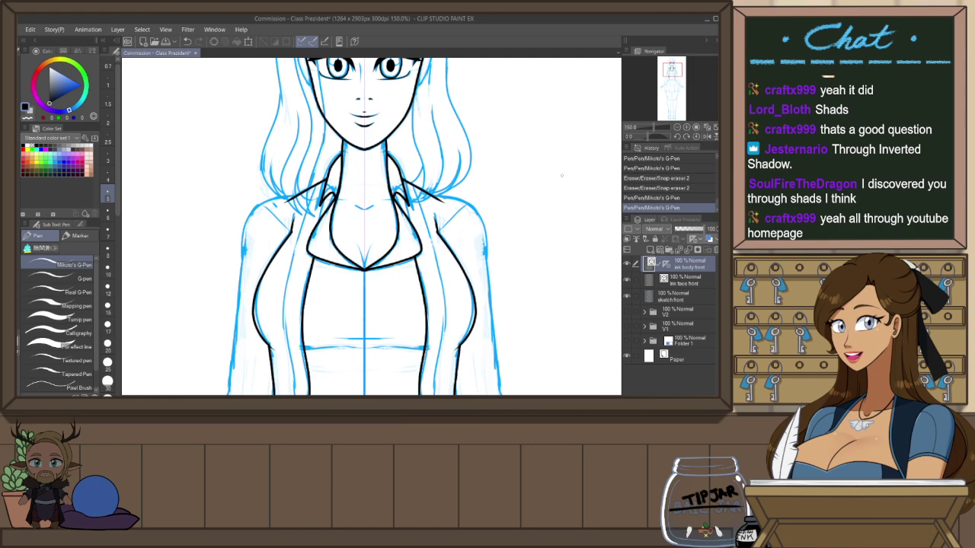
pyautogui.moveTo(306, 271); pyautogui.dragTo(364, 163)
# Try to ink the mirrored outer sleeve lines from the shoulders to the elbows, redrawing the stroke several times
pyautogui.moveTo(355, 87); pyautogui.dragTo(294, 141)
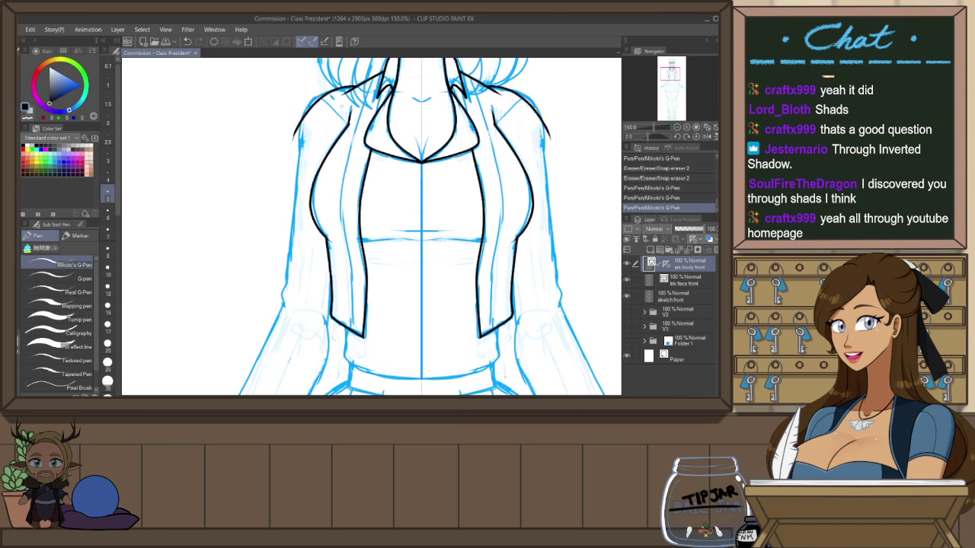
pyautogui.hotkey('ctrl', 'z')
pyautogui.moveTo(320, 93); pyautogui.dragTo(289, 284)
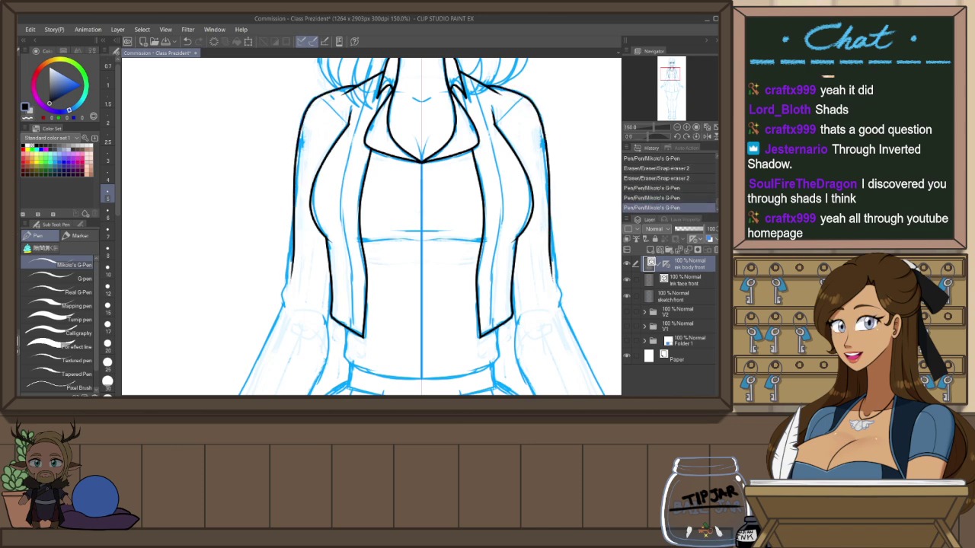
pyautogui.hotkey('ctrl', 'z')
pyautogui.moveTo(321, 93); pyautogui.dragTo(291, 252)
pyautogui.hotkey('ctrl', 'z')
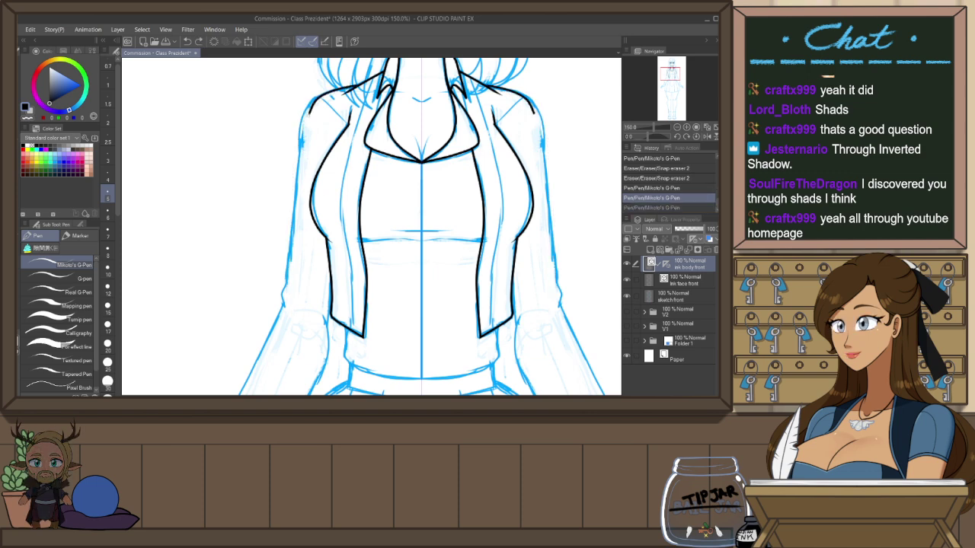
pyautogui.moveTo(309, 114); pyautogui.dragTo(290, 292)
pyautogui.hotkey('ctrl', 'z')
pyautogui.moveTo(340, 87)
pyautogui.mouseDown()
pyautogui.moveTo(311, 123)
pyautogui.moveTo(293, 277)
pyautogui.moveTo(281, 301)
pyautogui.mouseUp()
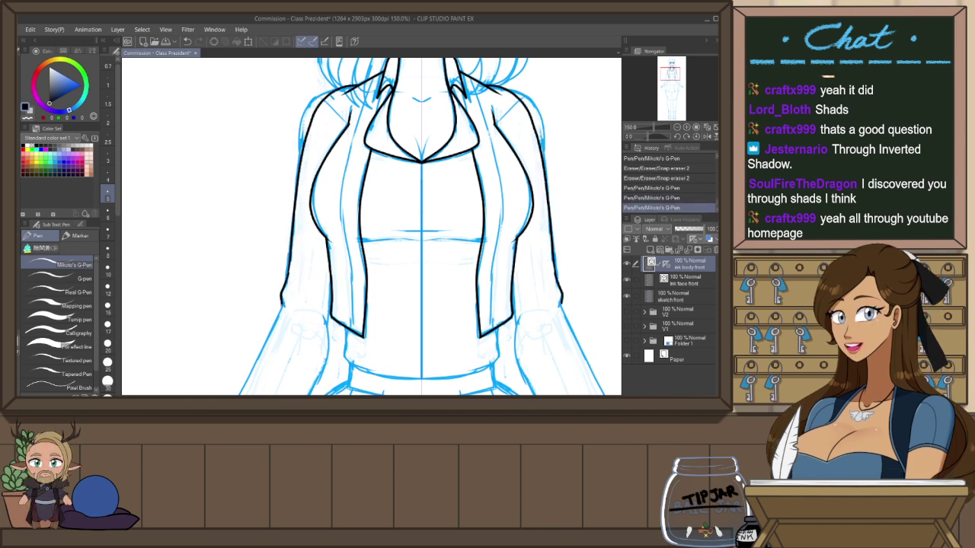
pyautogui.click(541, 234)
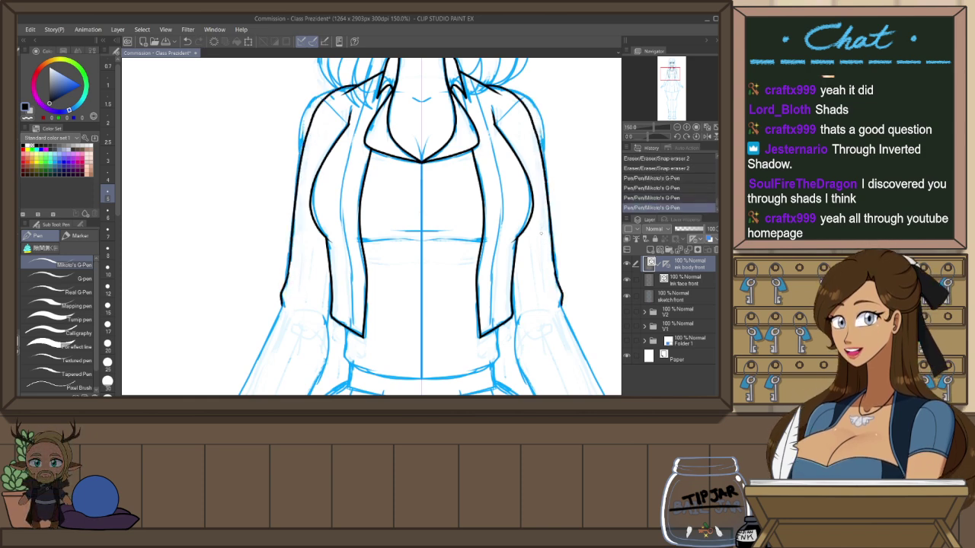
pyautogui.moveTo(541, 234); pyautogui.dragTo(528, 300)
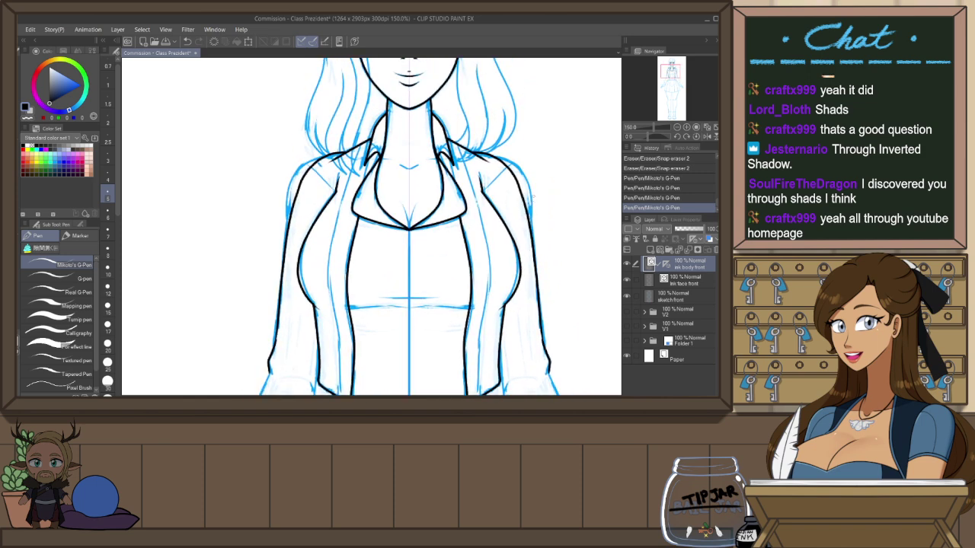
# Try to reshape the shoulder curve with Pinch vector line, and undo it together with the sleeve strokes
pyautogui.press('y')
pyautogui.moveTo(520, 173); pyautogui.dragTo(521, 173)
pyautogui.hotkey('ctrl', 'z')
pyautogui.hotkey('ctrl', 'z')
pyautogui.hotkey('ctrl', 'z')
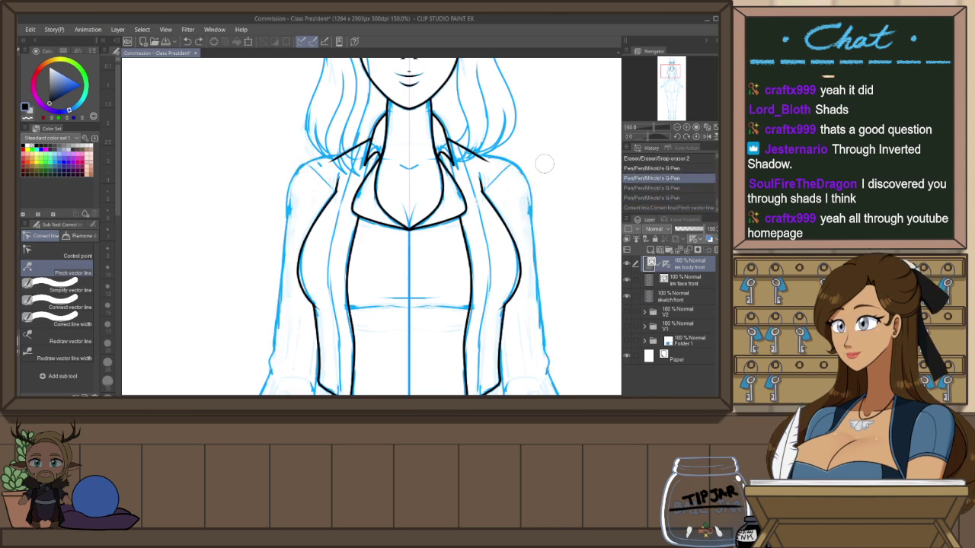
# Ink the mirrored rounded shoulders and outer upper sleeves down to just above the elbows, redrawing the strokes that miss the sketch
pyautogui.press('p')
pyautogui.moveTo(292, 188); pyautogui.dragTo(283, 237)
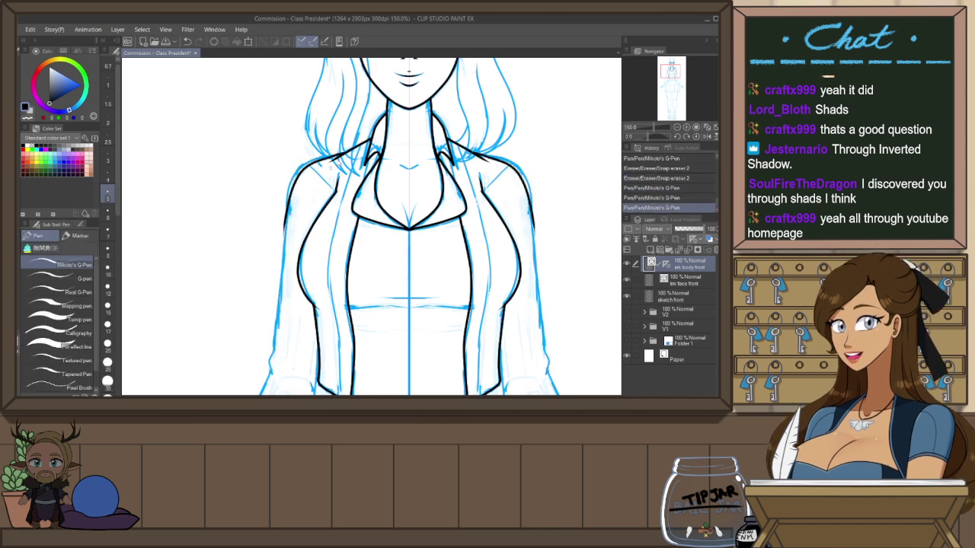
pyautogui.hotkey('ctrl', 'z')
pyautogui.moveTo(345, 151)
pyautogui.mouseDown()
pyautogui.moveTo(284, 221)
pyautogui.moveTo(277, 358)
pyautogui.mouseUp()
pyautogui.hotkey('ctrl', 'y')
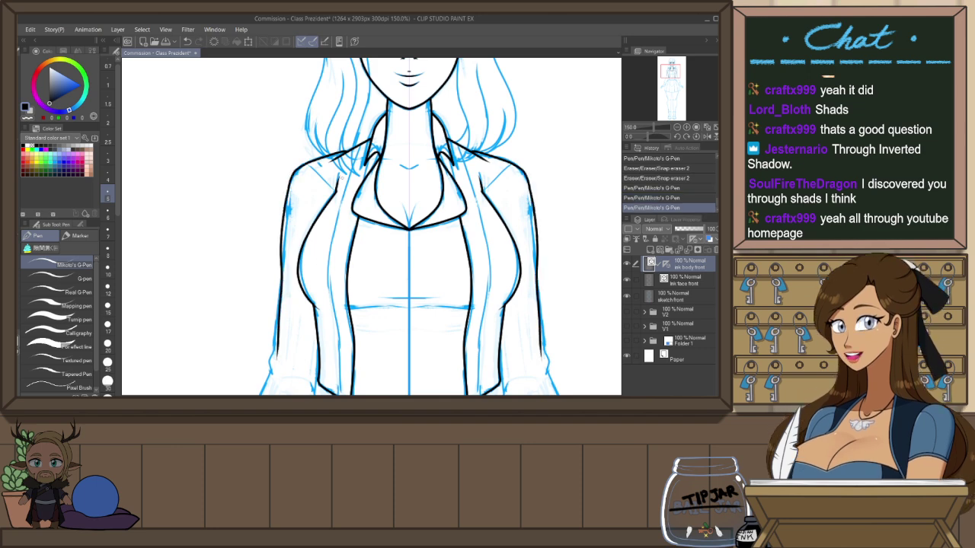
pyautogui.hotkey('ctrl', 'z')
pyautogui.moveTo(341, 155)
pyautogui.mouseDown()
pyautogui.moveTo(303, 163)
pyautogui.moveTo(276, 356)
pyautogui.mouseUp()
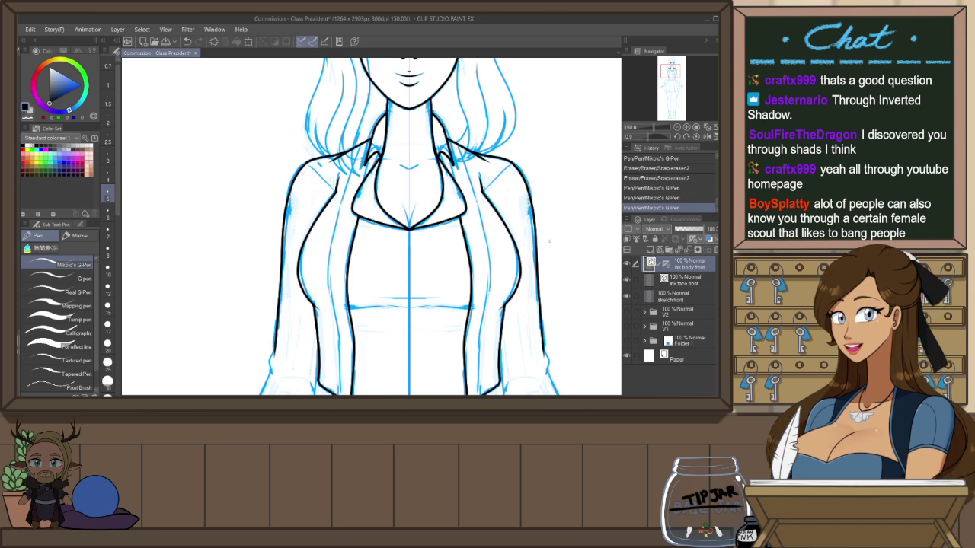
# Rotate the canvas and ink the curved bottom hem of the top above the waistband, redrawing the stroke until it fits
pyautogui.scroll(-5, 531, 313)
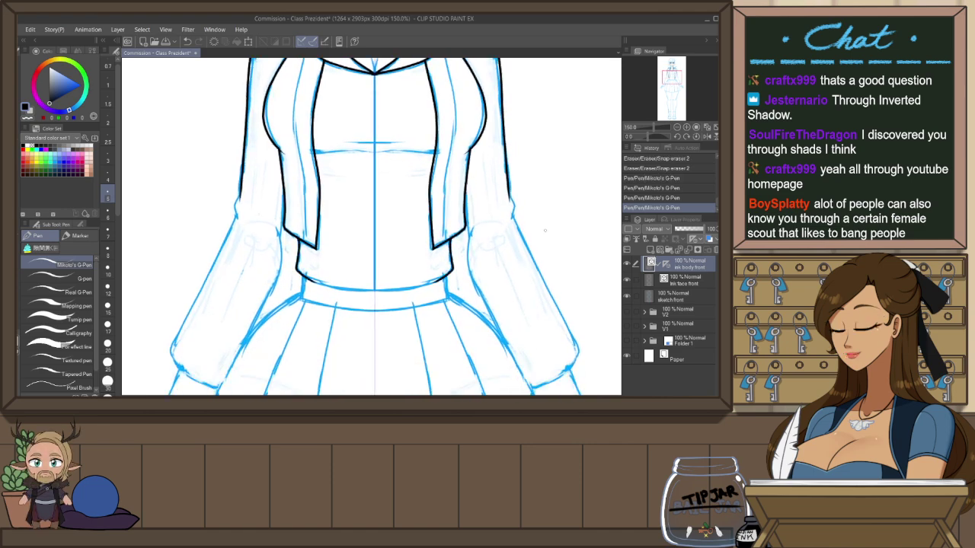
pyautogui.press('r')
pyautogui.moveTo(507, 259)
pyautogui.mouseDown()
pyautogui.moveTo(465, 347)
pyautogui.moveTo(211, 269)
pyautogui.moveTo(205, 224)
pyautogui.mouseUp()
pyautogui.press('p')
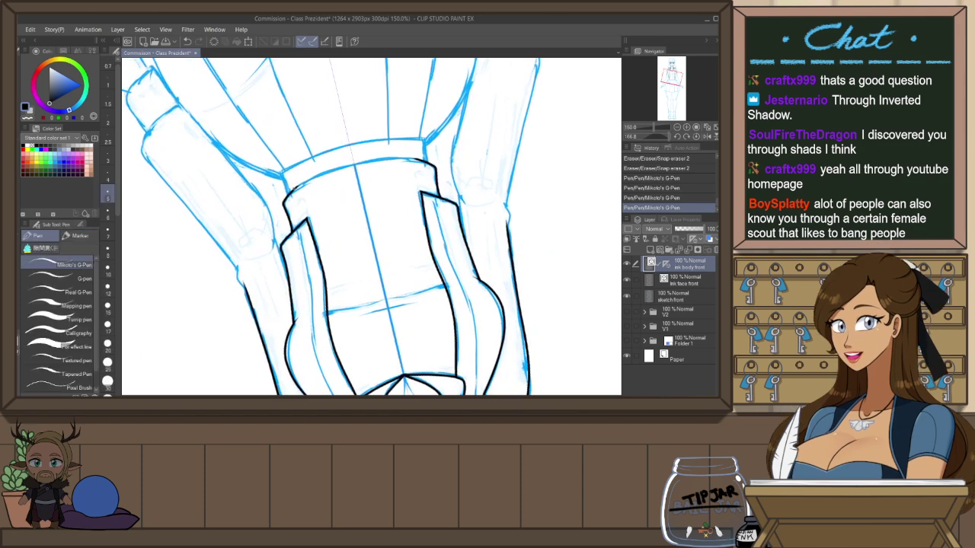
pyautogui.moveTo(292, 191); pyautogui.dragTo(419, 158)
pyautogui.hotkey('ctrl', 'z')
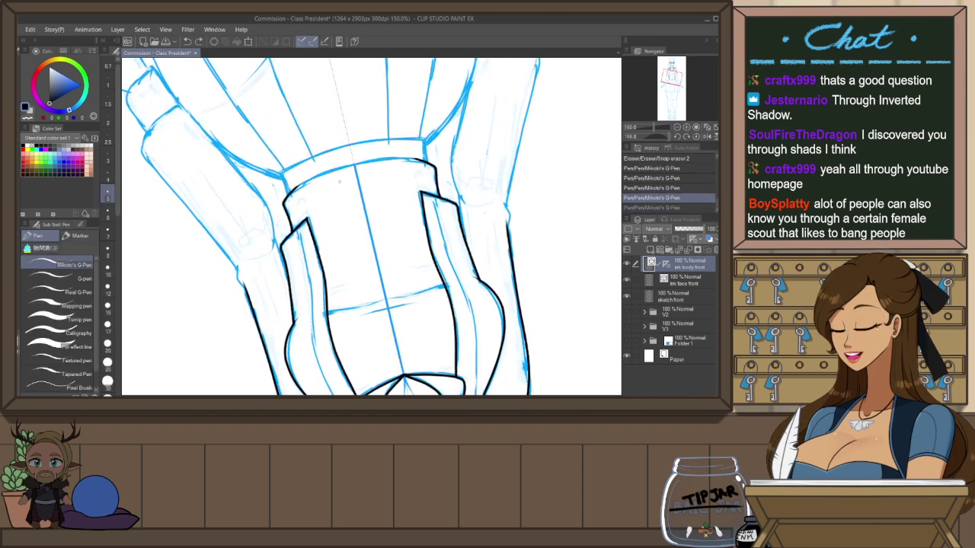
pyautogui.moveTo(293, 191); pyautogui.dragTo(421, 159)
pyautogui.hotkey('ctrl', 'z')
pyautogui.moveTo(293, 191); pyautogui.dragTo(420, 160)
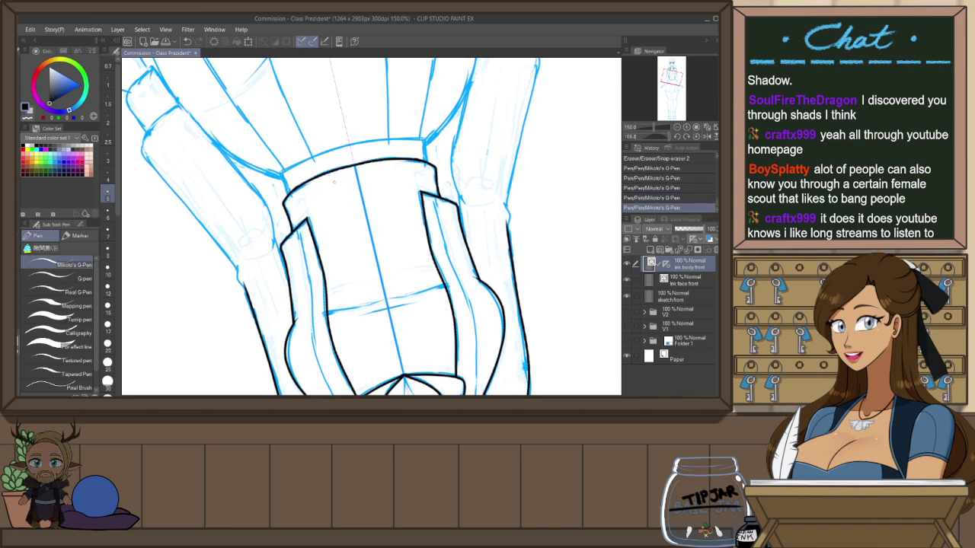
pyautogui.hotkey('ctrl', 'z')
pyautogui.moveTo(423, 159); pyautogui.dragTo(289, 183)
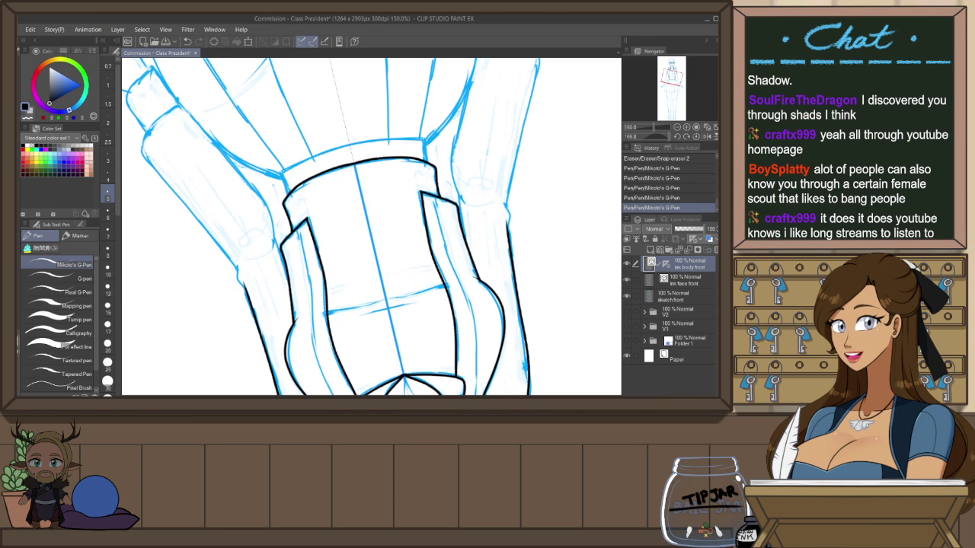
pyautogui.hotkey('ctrl', 'z')
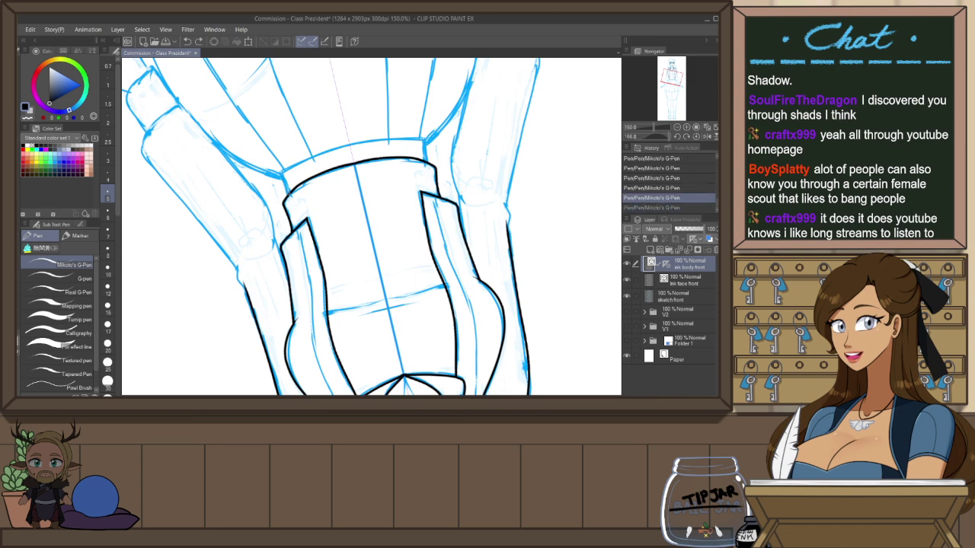
# Ink the curved lower edge of the skirt's waistband, restore the canvas rotation and save the file
pyautogui.moveTo(282, 174); pyautogui.dragTo(423, 138)
pyautogui.hotkey('ctrl', 'z')
pyautogui.moveTo(281, 174); pyautogui.dragTo(425, 139)
pyautogui.hotkey('ctrl', 'z')
pyautogui.moveTo(282, 175); pyautogui.dragTo(424, 138)
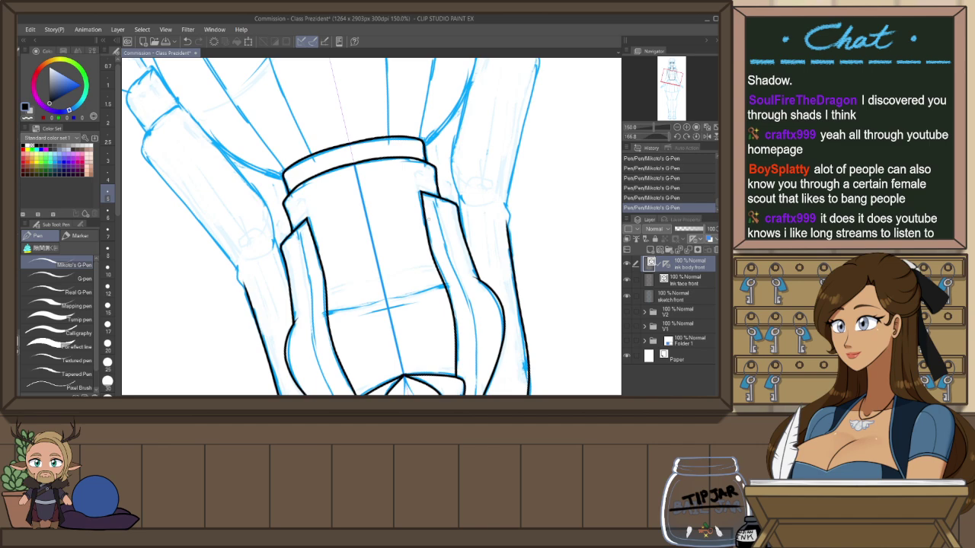
pyautogui.hotkey('ctrl', '@')
pyautogui.scroll(-1, 422, 225)
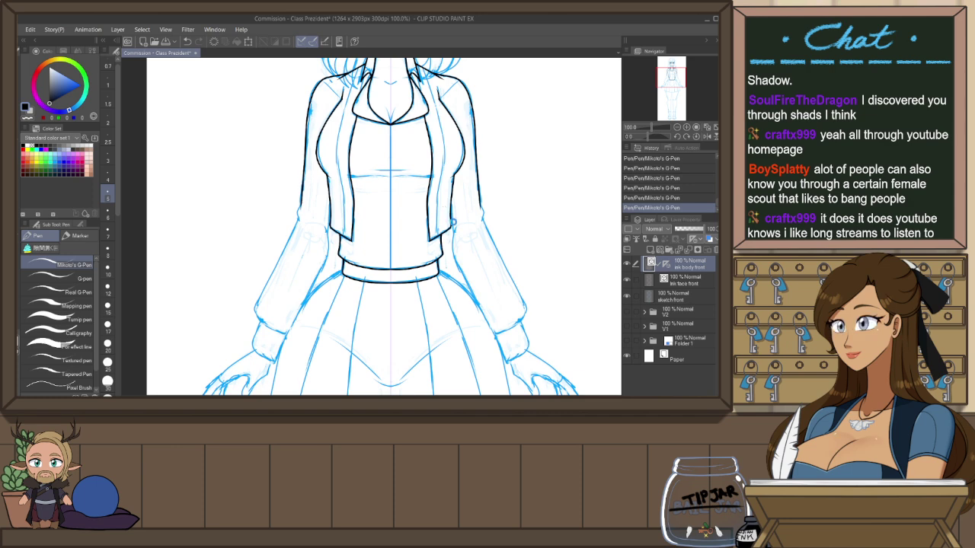
pyautogui.hotkey('ctrl', 's')
# Ink the skirt's two inner pairs of mirrored pleat lines from the waistband down to the hem
pyautogui.moveTo(444, 268)
pyautogui.mouseDown()
pyautogui.moveTo(438, 302)
pyautogui.moveTo(419, 151)
pyautogui.mouseUp()
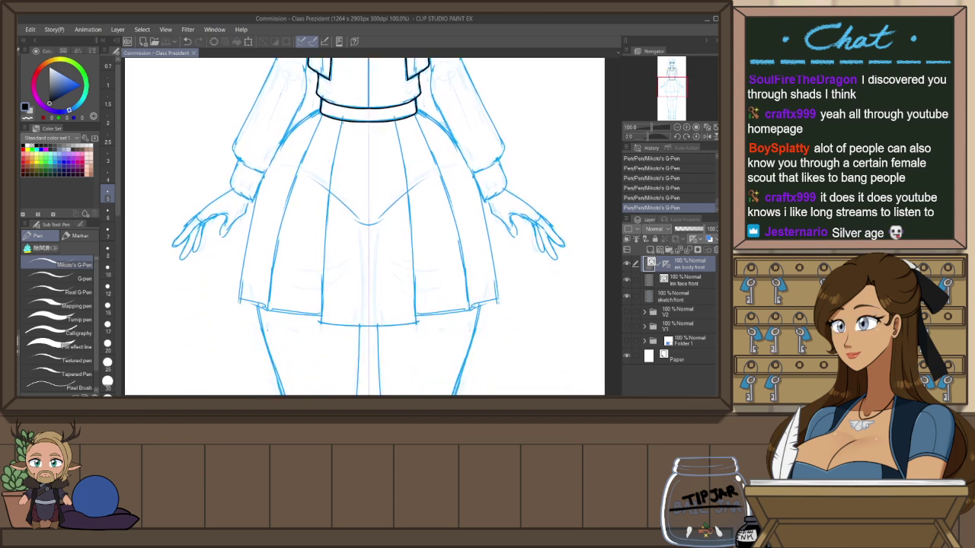
pyautogui.hotkey('ctrl', 'z')
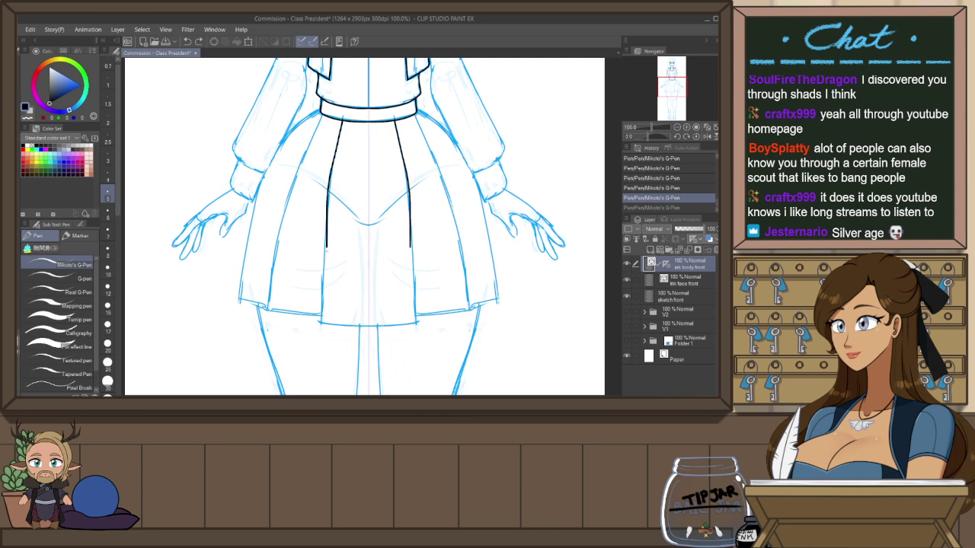
pyautogui.hotkey('ctrl', 'y')
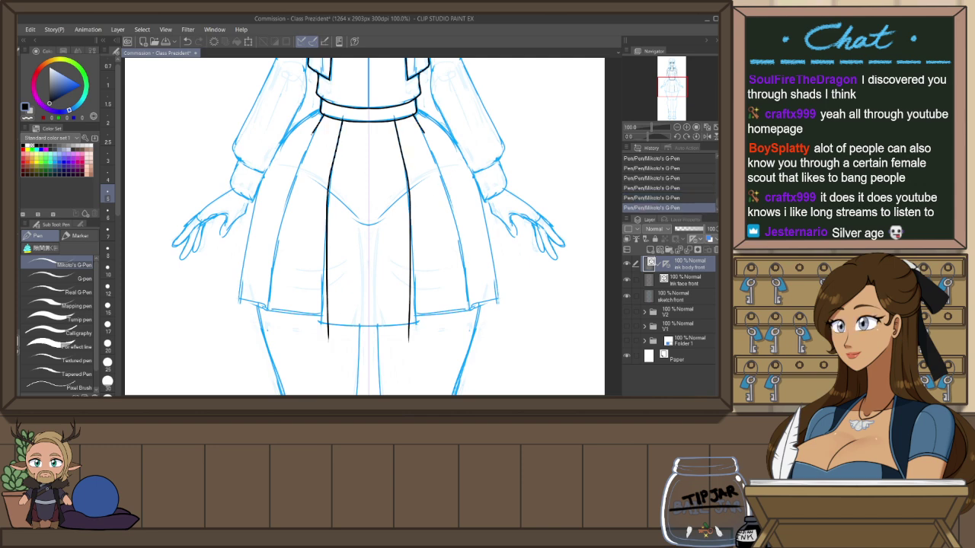
pyautogui.moveTo(293, 134); pyautogui.dragTo(280, 289)
pyautogui.hotkey('ctrl', 'z')
pyautogui.moveTo(324, 113)
pyautogui.mouseDown()
pyautogui.moveTo(290, 218)
pyautogui.moveTo(280, 316)
pyautogui.mouseUp()
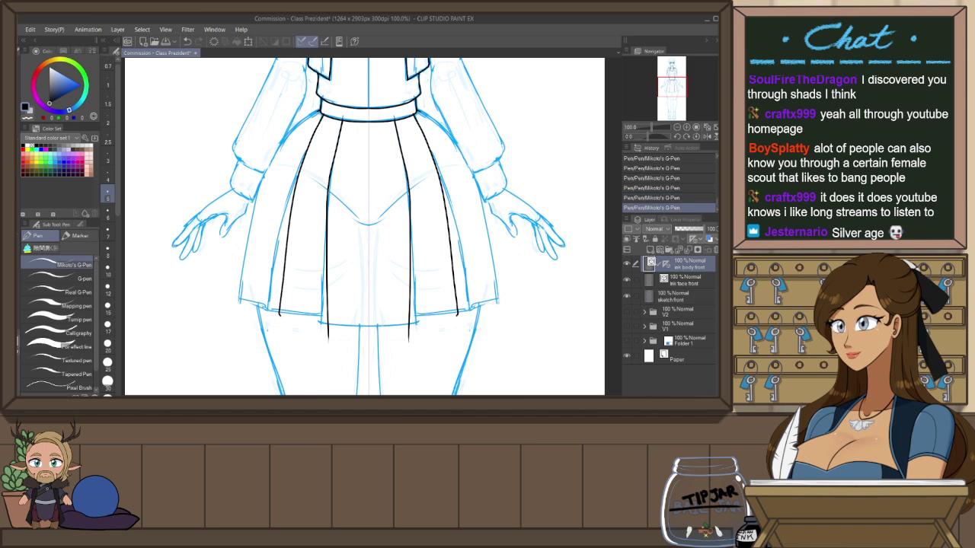
# Ink the skirt's mirrored outer side edges and the neighbouring pleat lines, redrawing the strokes that stray from the sketch
pyautogui.moveTo(319, 112); pyautogui.dragTo(244, 269)
pyautogui.hotkey('ctrl', 'z')
pyautogui.moveTo(320, 111)
pyautogui.mouseDown()
pyautogui.moveTo(249, 233)
pyautogui.moveTo(241, 304)
pyautogui.mouseUp()
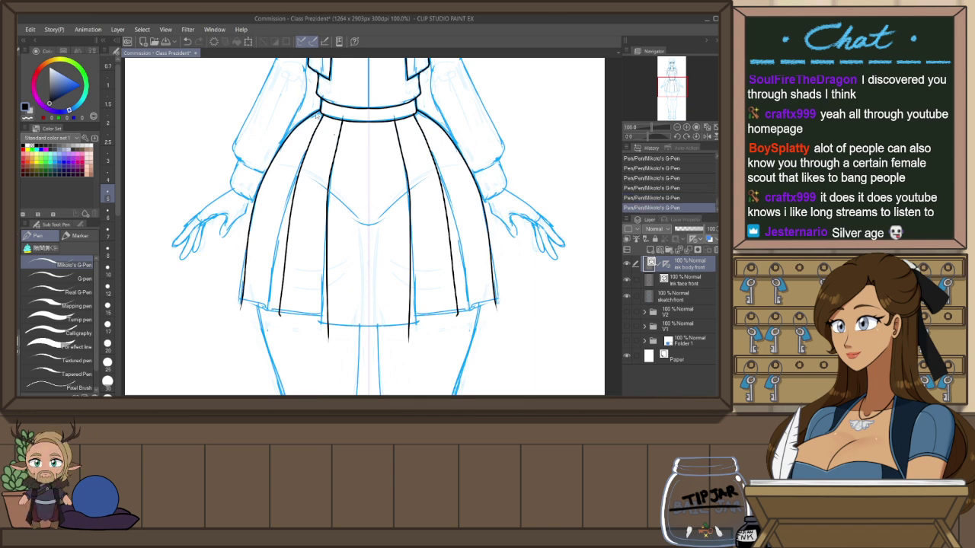
pyautogui.hotkey('ctrl', 'z')
pyautogui.moveTo(319, 112); pyautogui.dragTo(265, 192)
pyautogui.moveTo(248, 297); pyautogui.dragTo(246, 301)
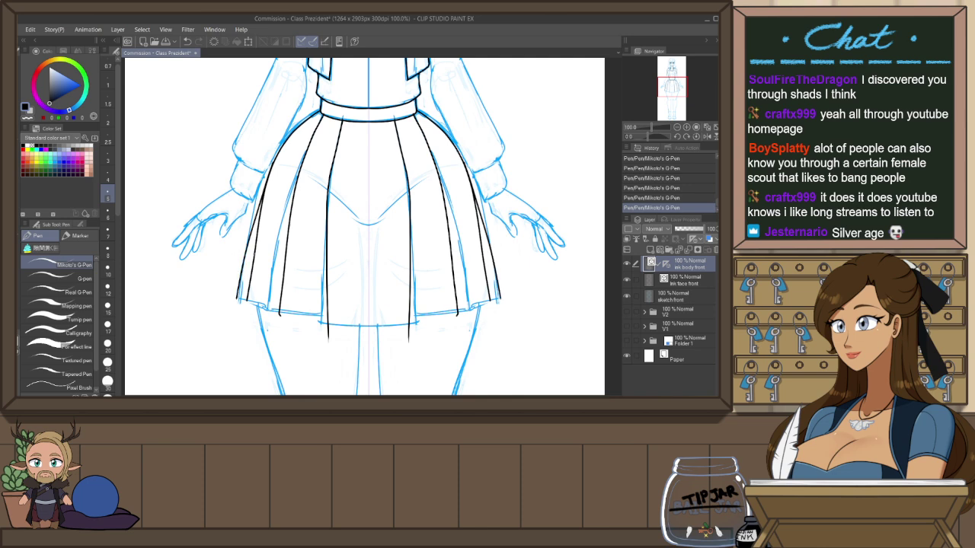
pyautogui.hotkey('ctrl', 'z')
pyautogui.moveTo(270, 174); pyautogui.dragTo(242, 299)
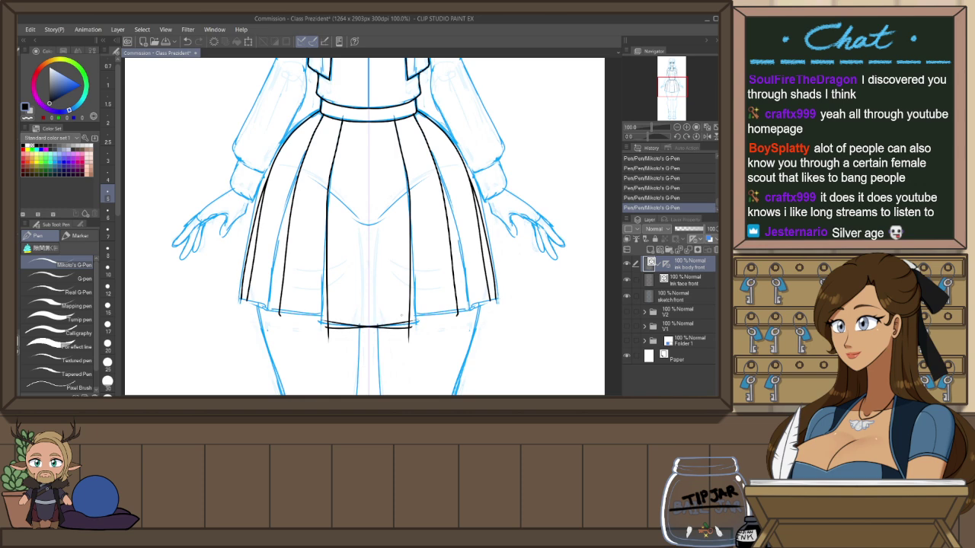
# Ink the curved hem of the skirt's centre panel and the mirrored hems of the panels beside it
pyautogui.hotkey('ctrl', 'z')
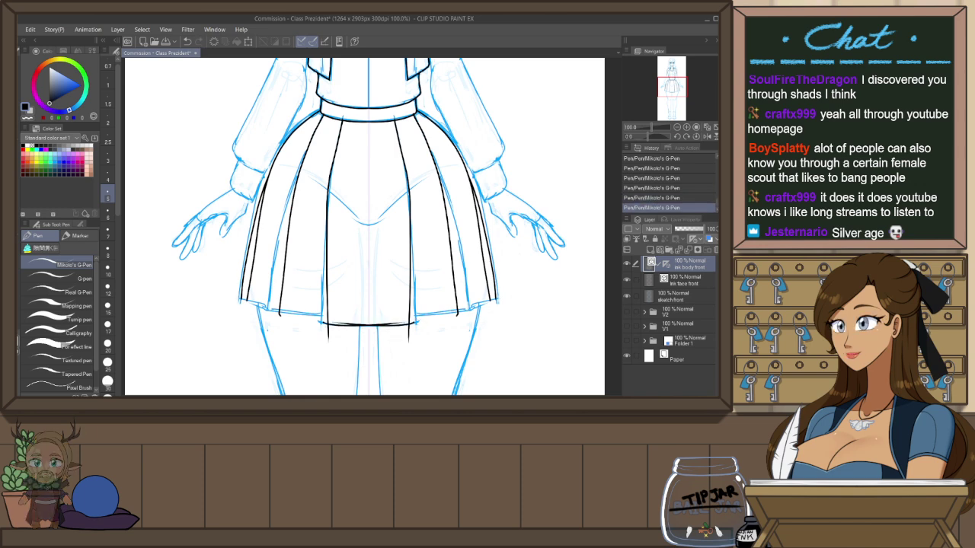
pyautogui.moveTo(328, 323); pyautogui.dragTo(369, 328)
pyautogui.hotkey('ctrl', 'z')
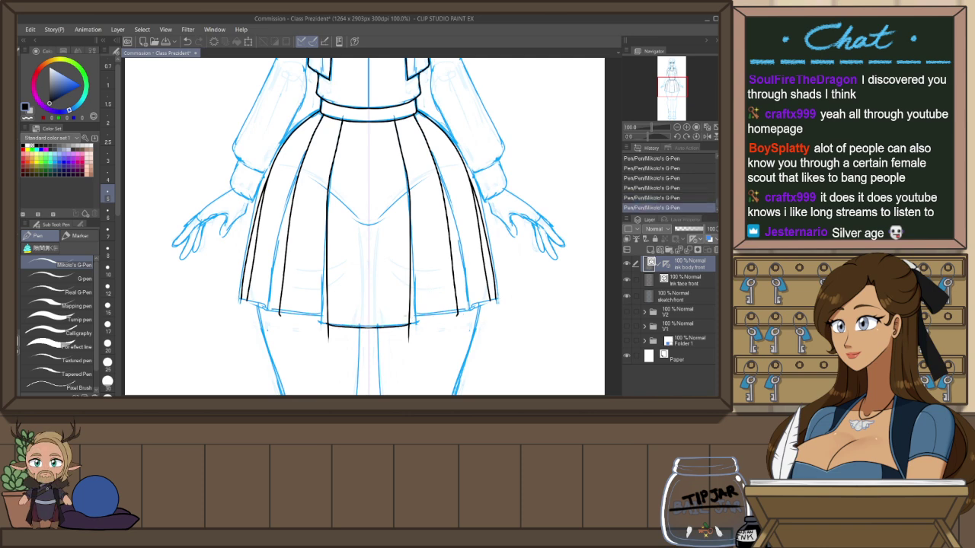
pyautogui.moveTo(280, 314); pyautogui.dragTo(347, 322)
pyautogui.hotkey('ctrl', 'z')
pyautogui.moveTo(280, 314)
pyautogui.mouseDown()
pyautogui.moveTo(333, 322)
pyautogui.moveTo(329, 337)
pyautogui.mouseUp()
# Trim the overshooting pleat and hem line ends around the skirt's centre panels with Snap eraser 2
pyautogui.press('e')
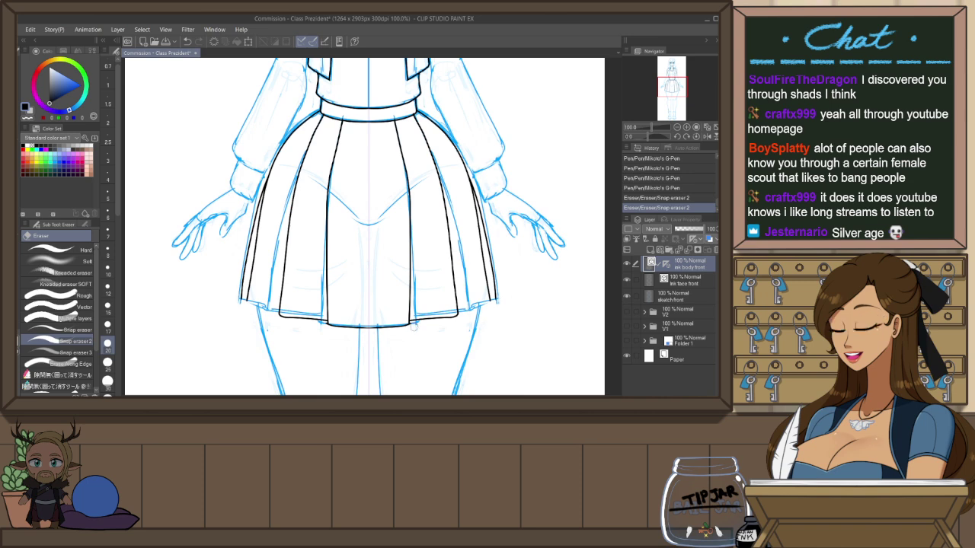
pyautogui.moveTo(412, 326); pyautogui.dragTo(417, 326)
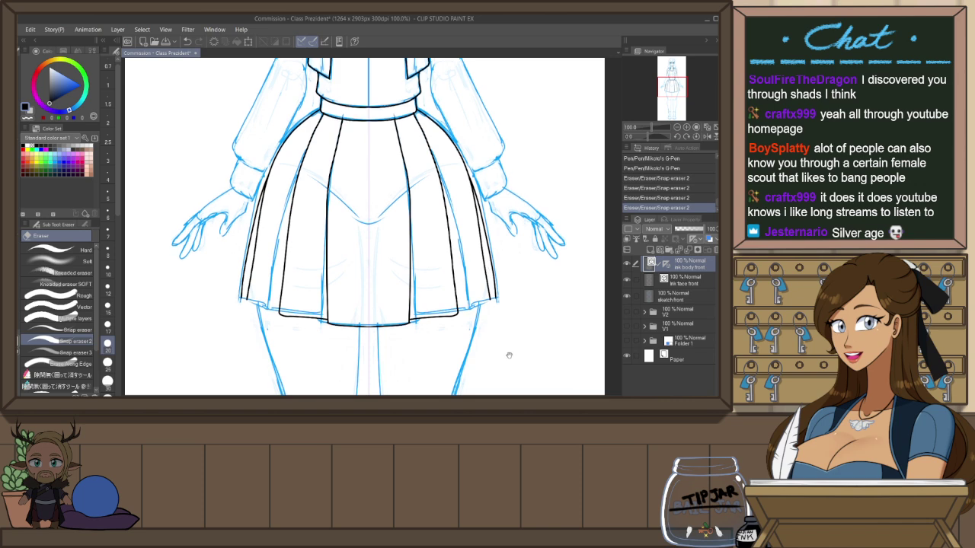
pyautogui.moveTo(509, 355); pyautogui.dragTo(502, 316)
pyautogui.press('p')
pyautogui.scroll(1, 457, 274)
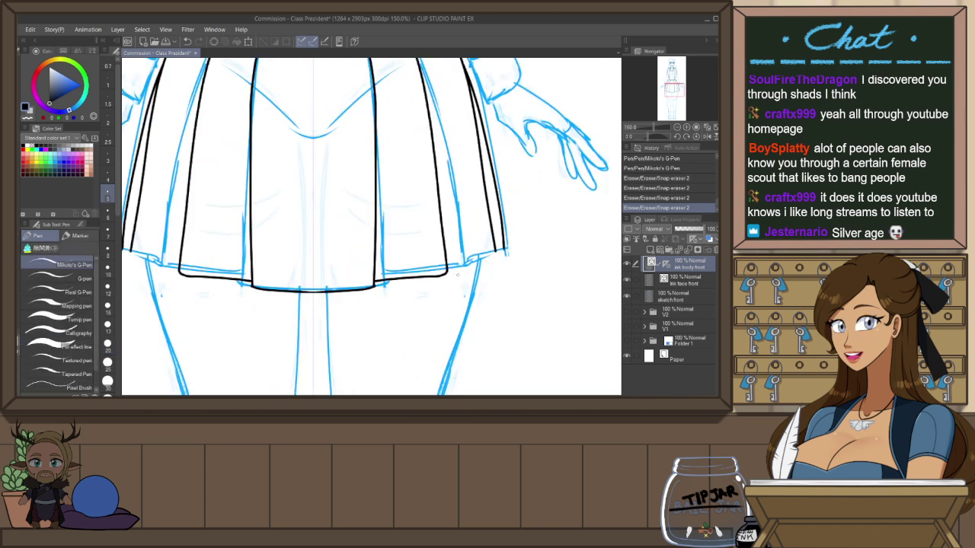
# Ink the mirrored hems of the skirt's outermost panels, joining them to the side edges and neighbouring pleats
pyautogui.moveTo(128, 256)
pyautogui.mouseDown()
pyautogui.moveTo(499, 257)
pyautogui.moveTo(477, 260)
pyautogui.moveTo(507, 251)
pyautogui.mouseUp()
pyautogui.hotkey('ctrl', 'z')
pyautogui.hotkey('ctrl', 'z')
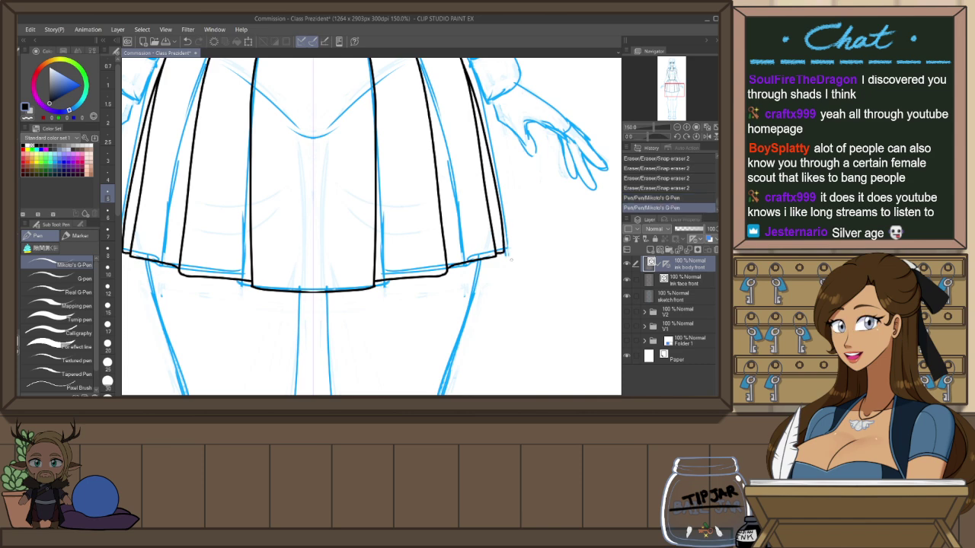
pyautogui.scroll(-2, 496, 304)
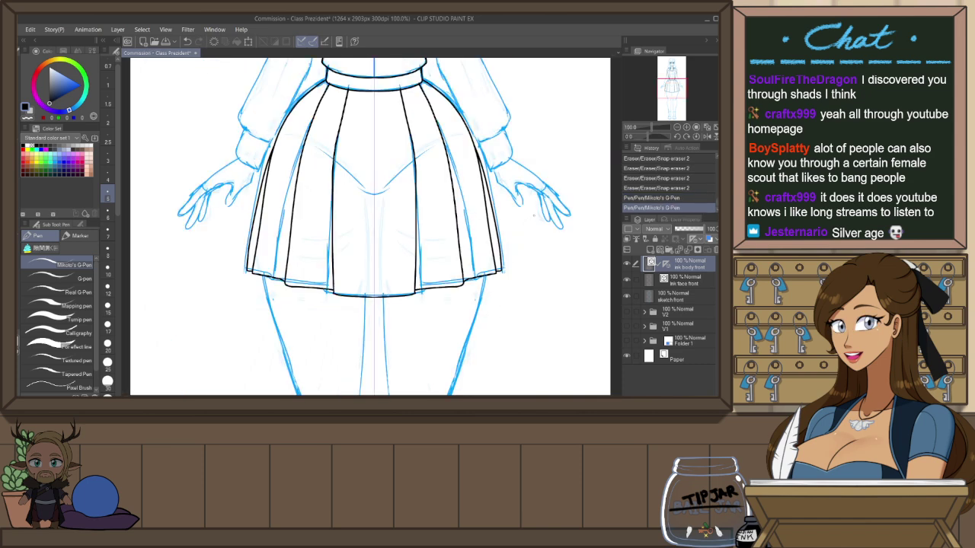
# Trim the overshooting upper ends of the pleat lines at the waistband with Snap eraser 2
pyautogui.press('e')
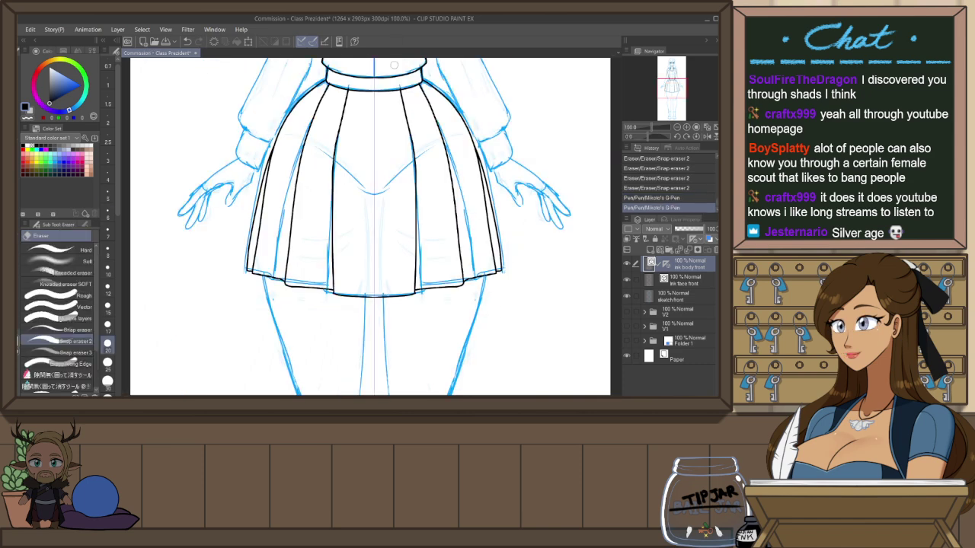
pyautogui.scroll(2, 394, 66)
pyautogui.moveTo(401, 105); pyautogui.dragTo(440, 94)
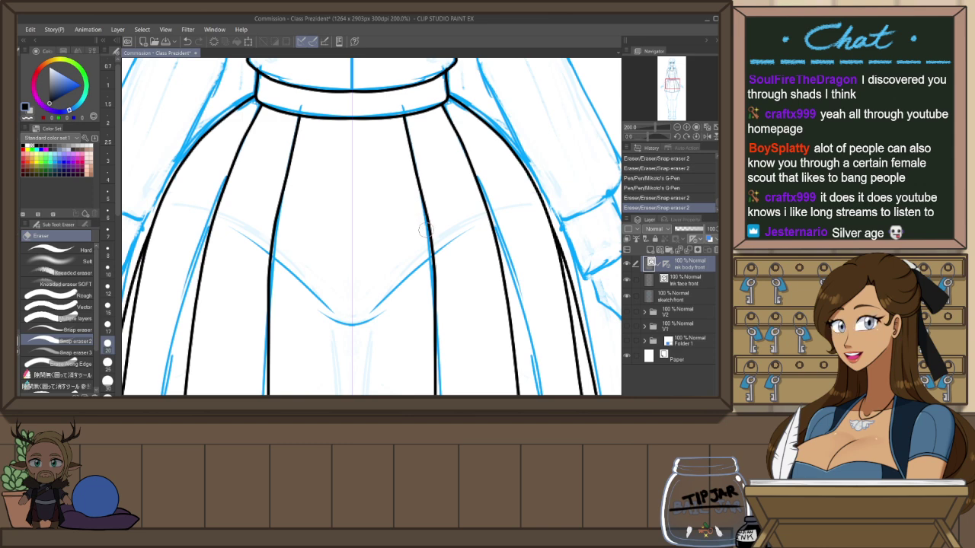
pyautogui.scroll(-1, 425, 230)
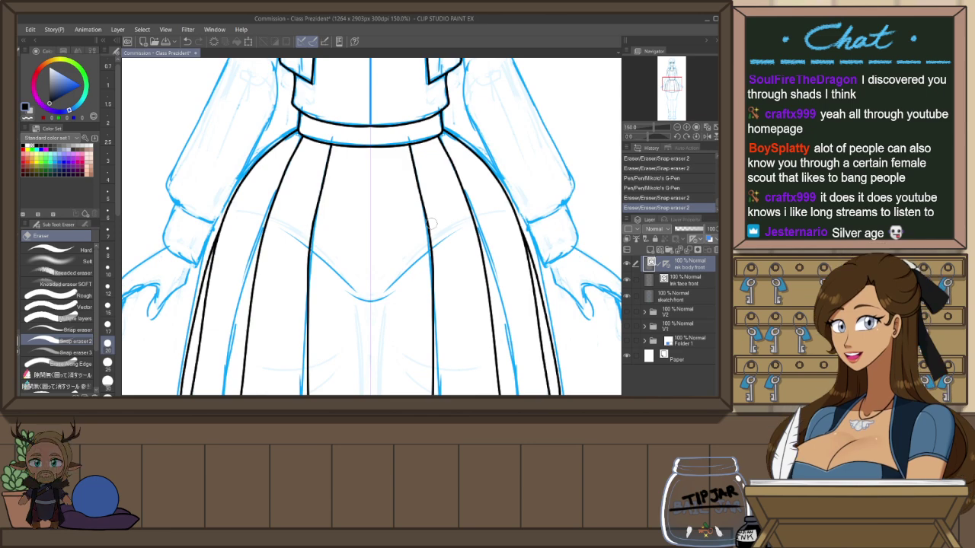
pyautogui.moveTo(410, 265)
pyautogui.mouseDown()
pyautogui.moveTo(427, 278)
pyautogui.moveTo(494, 280)
pyautogui.mouseUp()
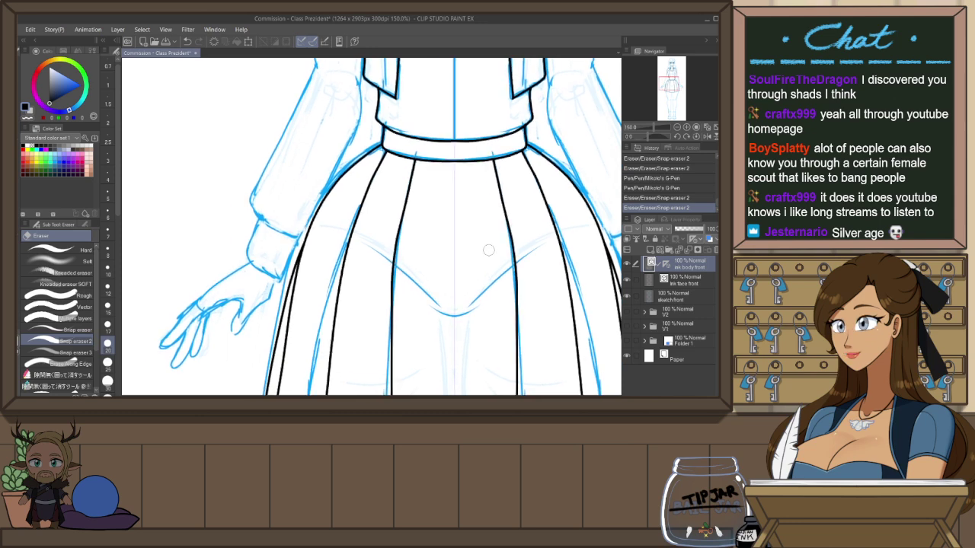
pyautogui.moveTo(538, 230)
pyautogui.mouseDown()
pyautogui.moveTo(440, 261)
pyautogui.moveTo(460, 287)
pyautogui.mouseUp()
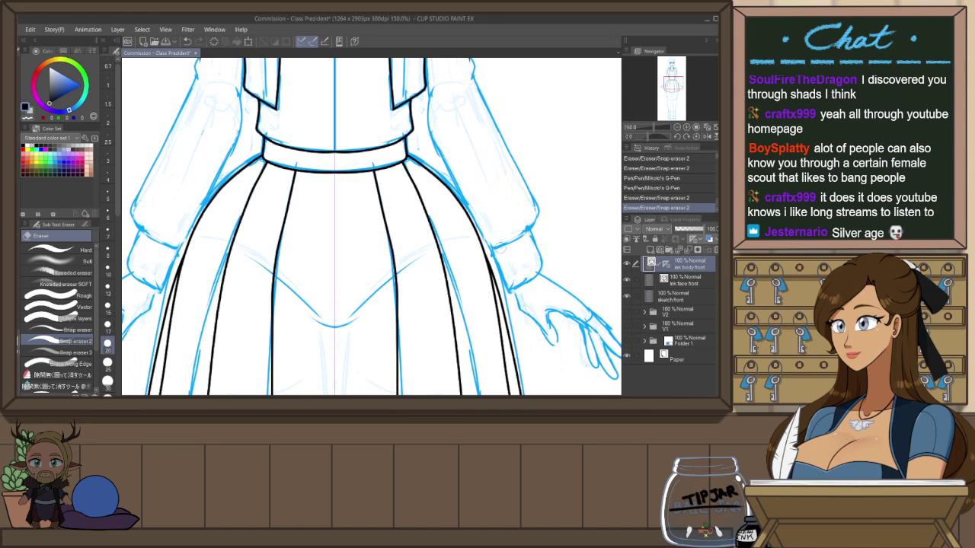
# Ink the mirrored sleeve cuffs with Mikoto's G-Pen, drawing the lower and upper edges and closing both sides
pyautogui.press('p')
pyautogui.moveTo(502, 292); pyautogui.dragTo(544, 269)
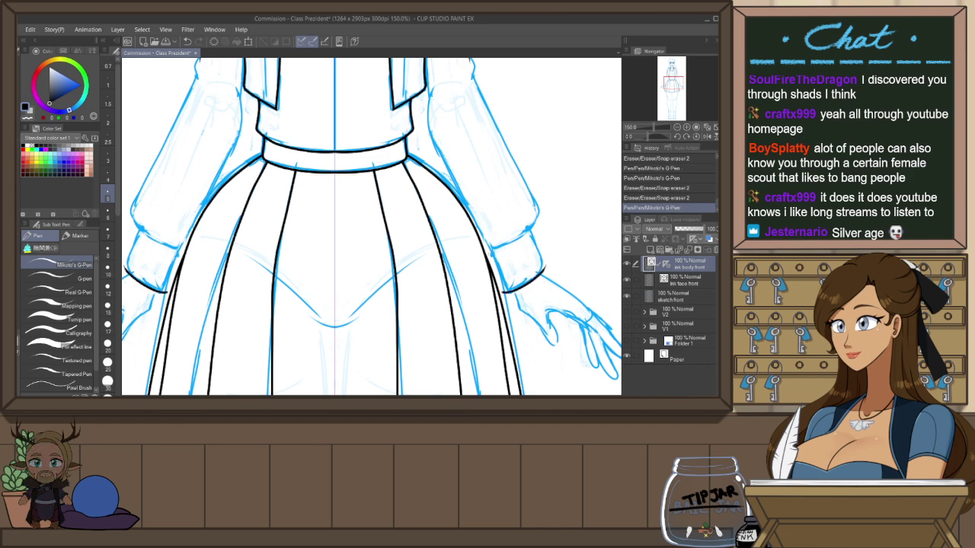
pyautogui.moveTo(488, 252); pyautogui.dragTo(533, 232)
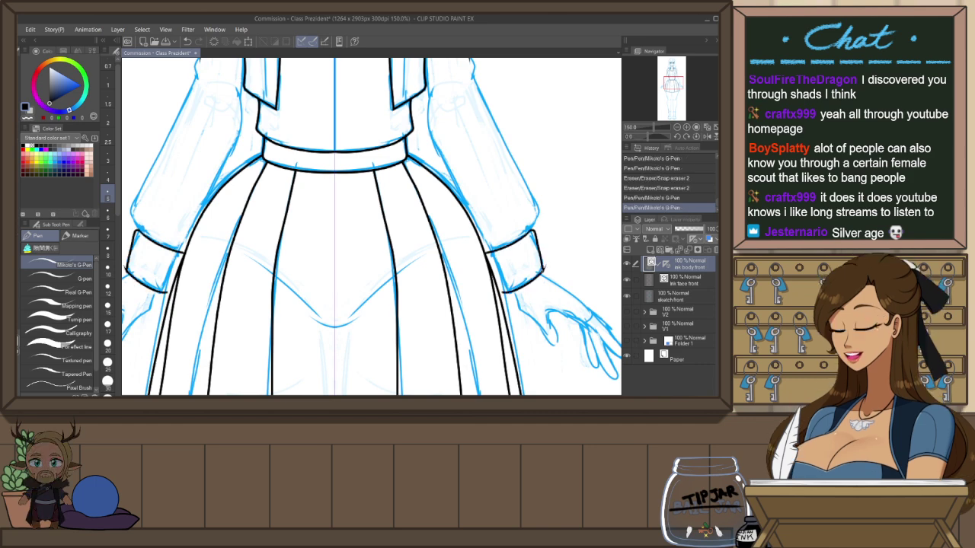
pyautogui.scroll(1, 559, 276)
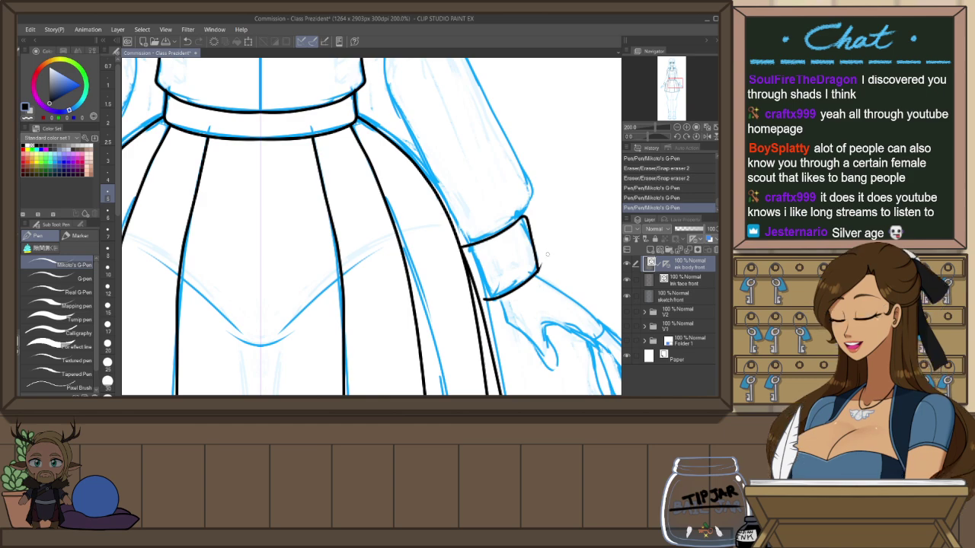
pyautogui.press('h')
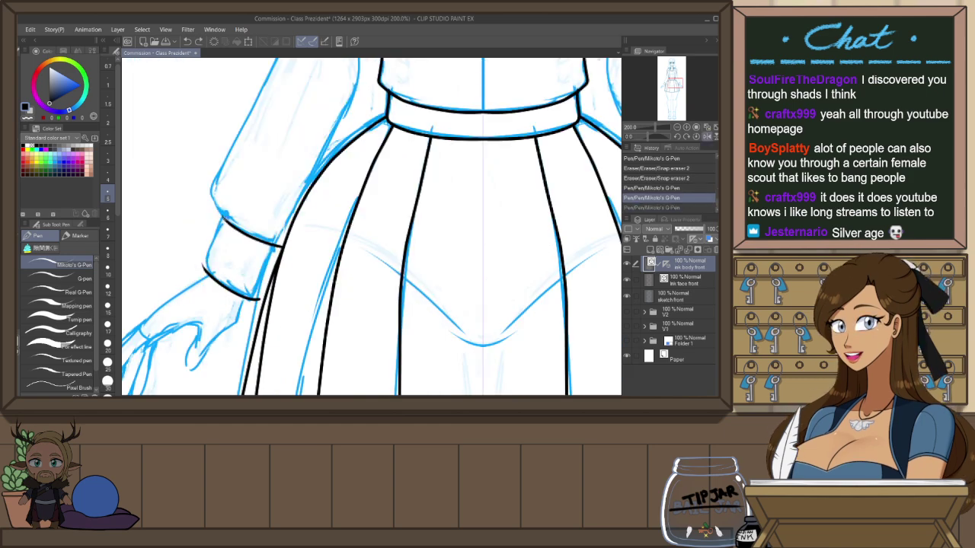
pyautogui.moveTo(221, 217); pyautogui.dragTo(205, 263)
pyautogui.hotkey('ctrl', 'z')
pyautogui.moveTo(222, 218); pyautogui.dragTo(205, 266)
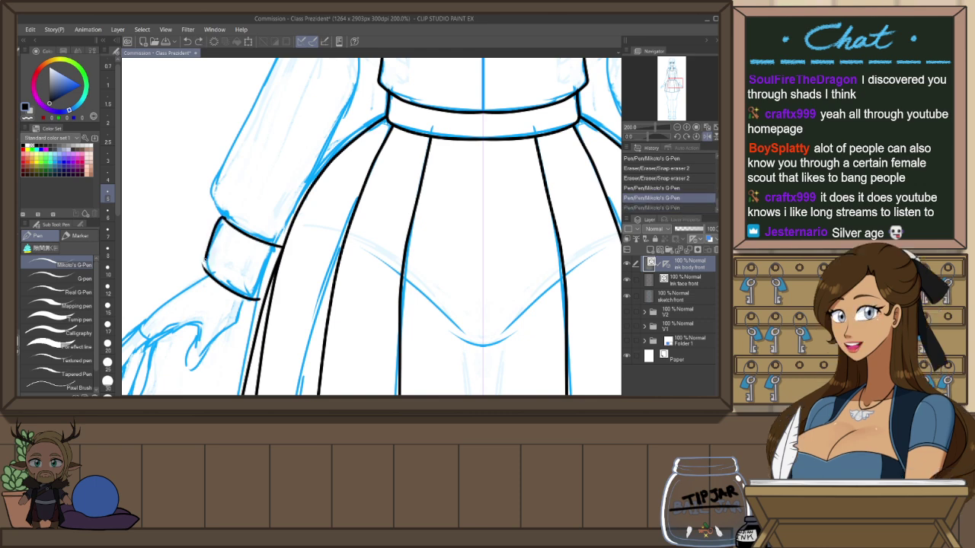
pyautogui.moveTo(277, 263); pyautogui.dragTo(260, 299)
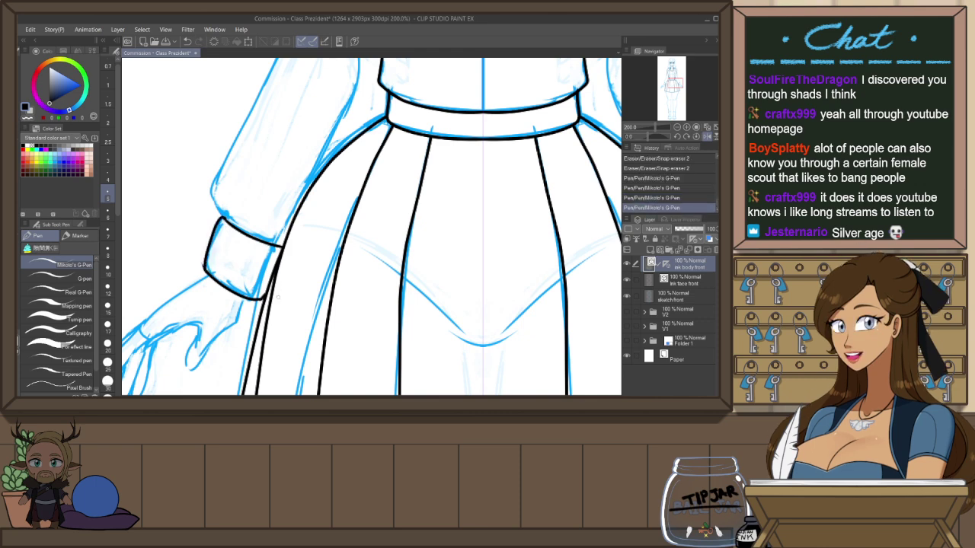
# Trim the overshooting line ends at the cuff corners with Snap eraser 2
pyautogui.press('e')
pyautogui.moveTo(201, 255); pyautogui.dragTo(200, 290)
pyautogui.hotkey('ctrl', 'z')
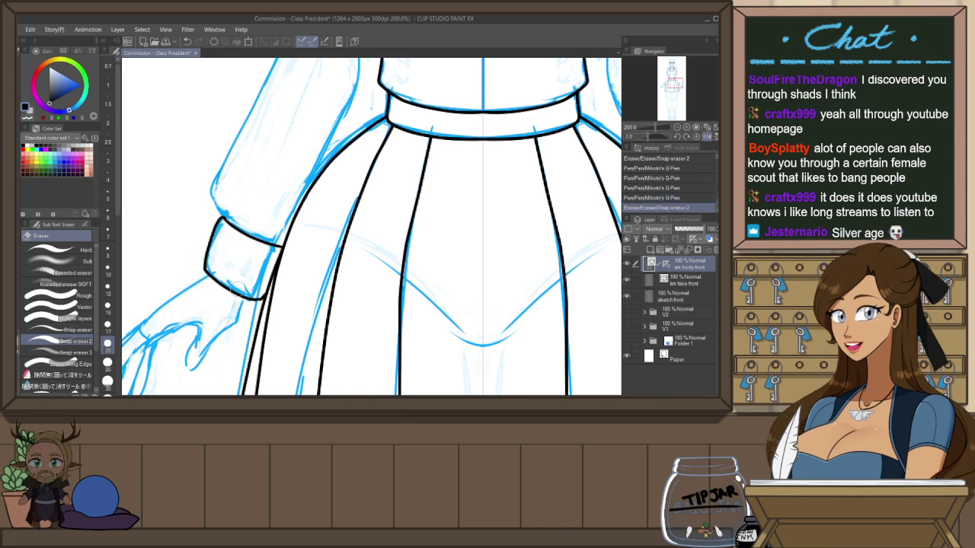
pyautogui.press('h')
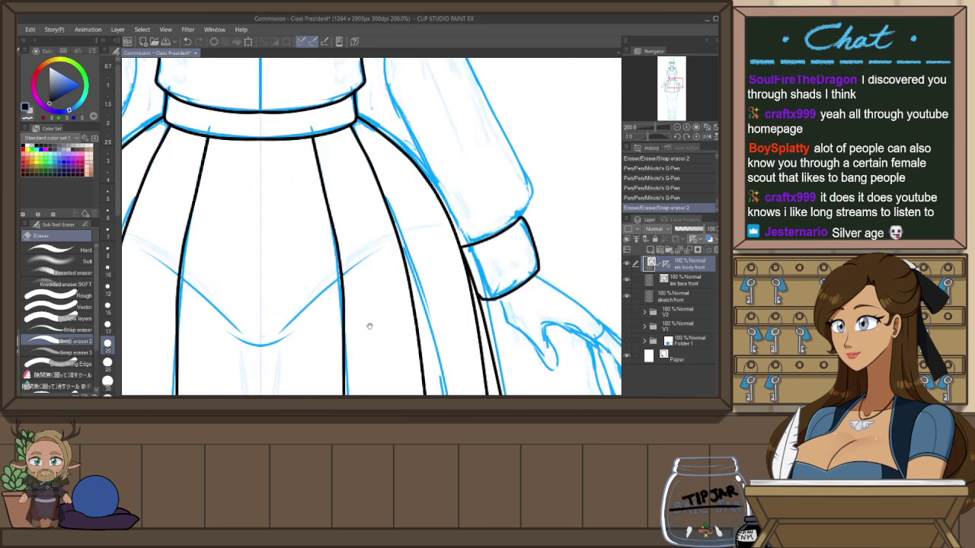
# Ink the inner wrist, thumb and underside of the palm on the mirrored hands
pyautogui.moveTo(269, 308); pyautogui.dragTo(388, 309)
pyautogui.moveTo(257, 280)
pyautogui.mouseDown()
pyautogui.moveTo(313, 284)
pyautogui.moveTo(464, 255)
pyautogui.moveTo(481, 220)
pyautogui.moveTo(476, 155)
pyautogui.mouseUp()
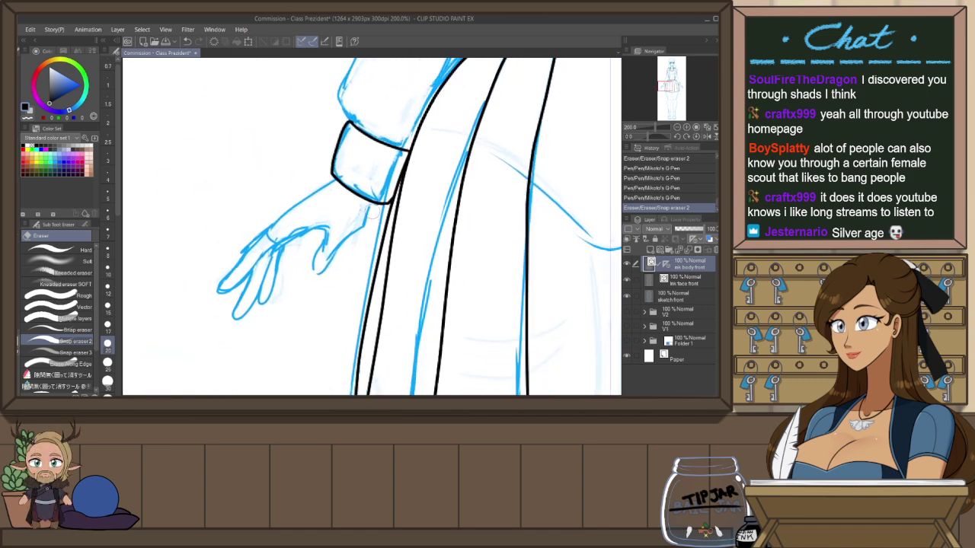
pyautogui.press('p')
pyautogui.moveTo(369, 216)
pyautogui.mouseDown()
pyautogui.moveTo(318, 272)
pyautogui.moveTo(325, 247)
pyautogui.moveTo(312, 228)
pyautogui.mouseUp()
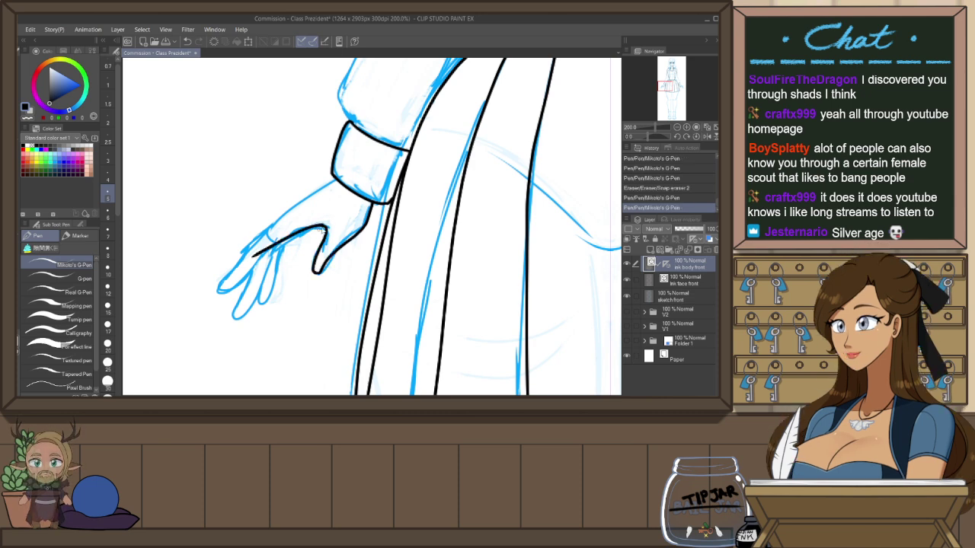
pyautogui.moveTo(262, 251); pyautogui.dragTo(324, 228)
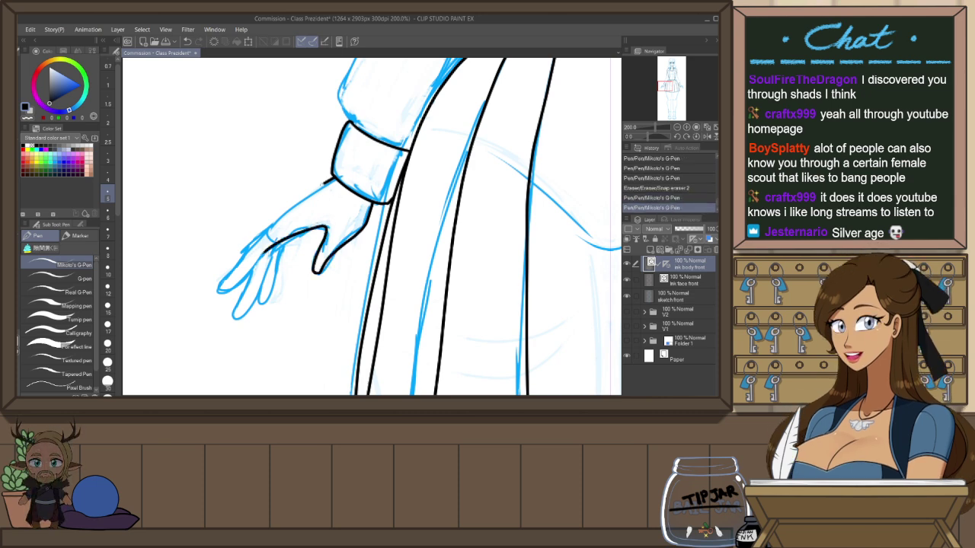
# Ink the back of the hand from the cuff down to the knuckles, redrawing the stroke until it follows the sketch
pyautogui.moveTo(324, 183); pyautogui.dragTo(255, 234)
pyautogui.hotkey('ctrl', 'z')
pyautogui.moveTo(333, 178); pyautogui.dragTo(252, 235)
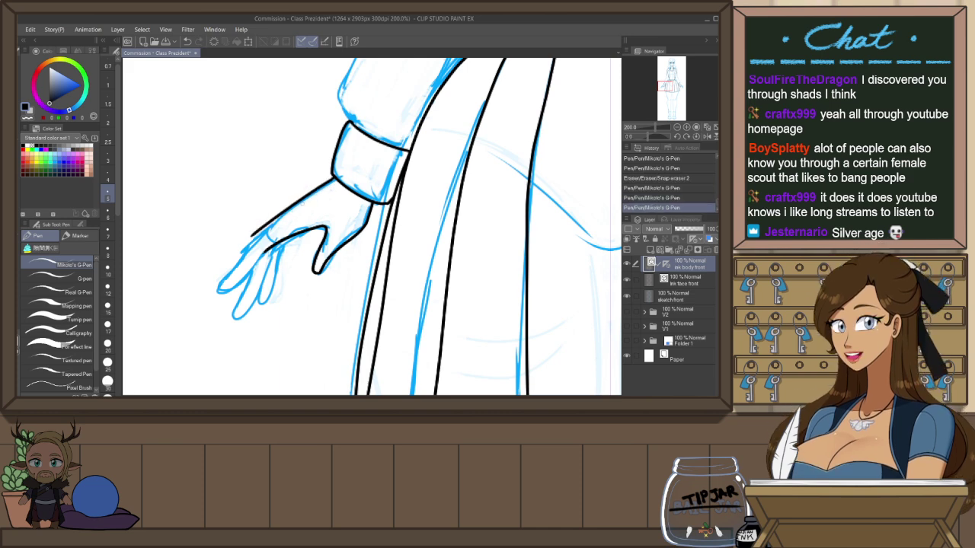
pyautogui.hotkey('ctrl', 'z')
pyautogui.moveTo(335, 176); pyautogui.dragTo(257, 232)
pyautogui.moveTo(309, 287)
pyautogui.mouseDown()
pyautogui.moveTo(352, 266)
pyautogui.moveTo(363, 272)
pyautogui.mouseUp()
# Ink the outermost finger of the hand, extending from the knuckle to the fingertip and back to the palm line
pyautogui.moveTo(314, 215); pyautogui.dragTo(273, 272)
pyautogui.hotkey('ctrl', 'z')
pyautogui.hotkey('ctrl', 'z')
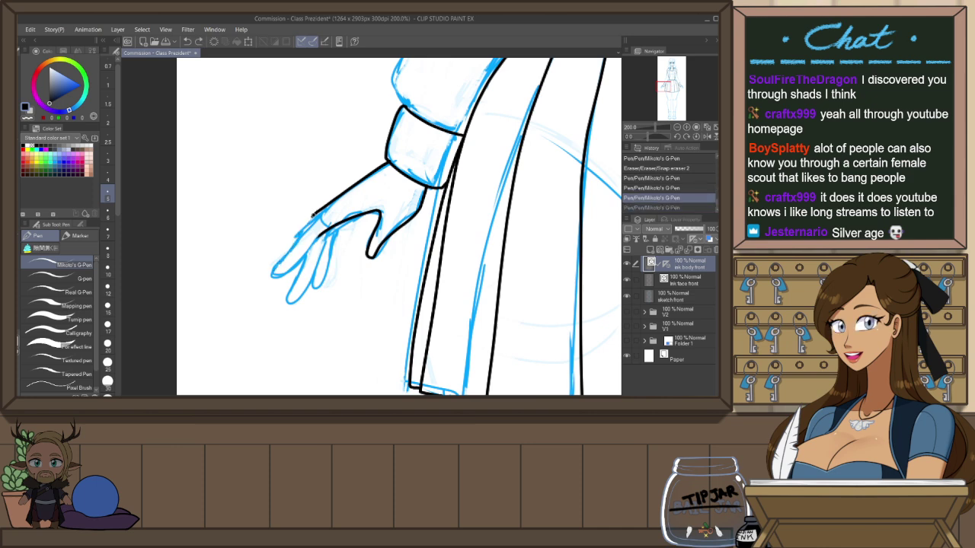
pyautogui.moveTo(316, 213); pyautogui.dragTo(273, 276)
pyautogui.hotkey('ctrl', 'z')
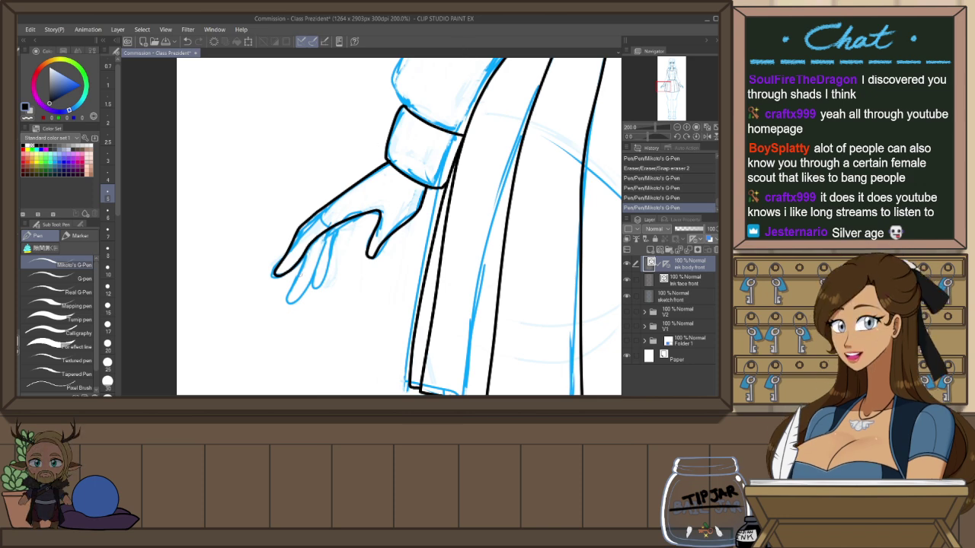
# Ink the remaining two fingers beneath the outermost one, redrawing the strokes that stray from the sketch
pyautogui.moveTo(301, 271)
pyautogui.mouseDown()
pyautogui.moveTo(289, 297)
pyautogui.moveTo(322, 247)
pyautogui.moveTo(286, 295)
pyautogui.moveTo(301, 295)
pyautogui.moveTo(322, 239)
pyautogui.moveTo(287, 294)
pyautogui.moveTo(329, 230)
pyautogui.mouseUp()
pyautogui.hotkey('ctrl', 'z')
pyautogui.hotkey('ctrl', 'z')
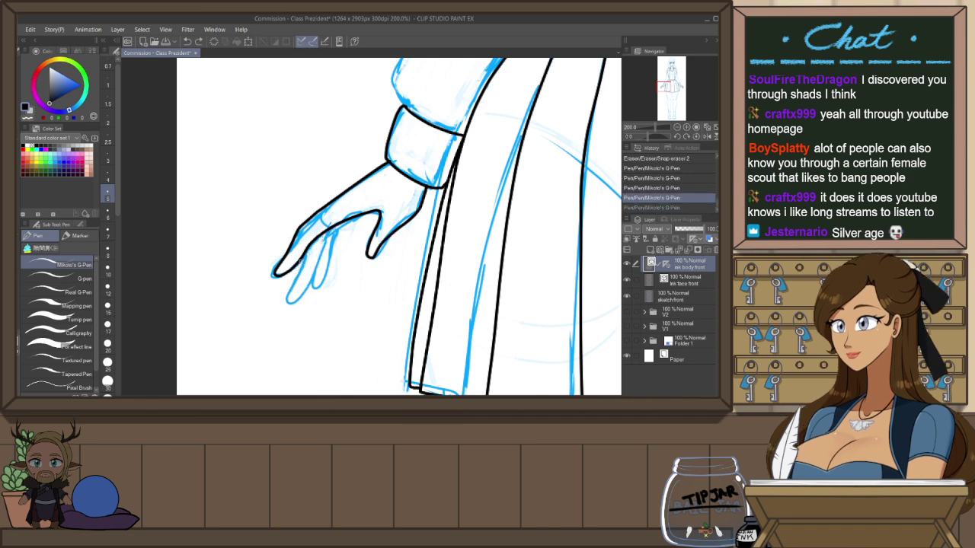
pyautogui.hotkey('ctrl', 'z')
pyautogui.moveTo(306, 281)
pyautogui.mouseDown()
pyautogui.moveTo(318, 252)
pyautogui.moveTo(329, 230)
pyautogui.mouseUp()
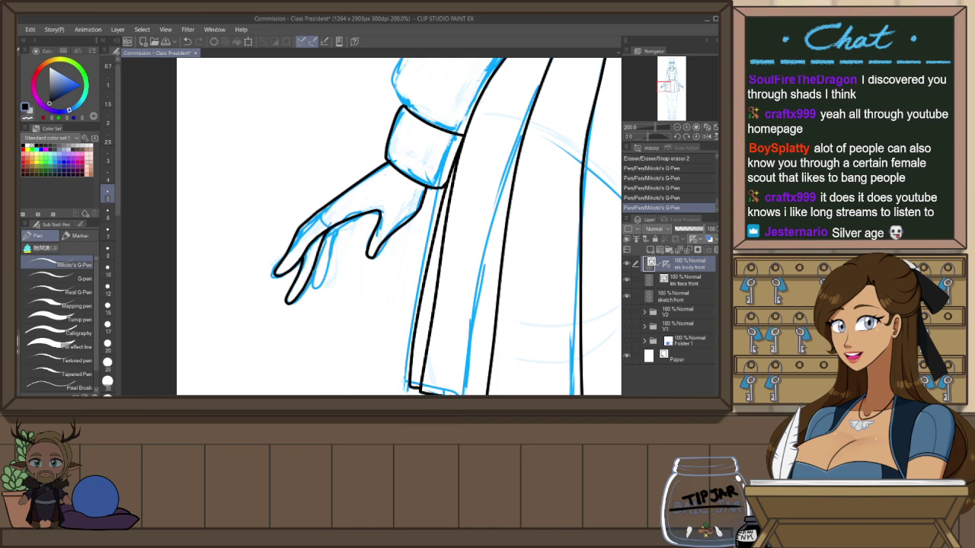
pyautogui.moveTo(326, 233)
pyautogui.mouseDown()
pyautogui.moveTo(312, 278)
pyautogui.moveTo(328, 263)
pyautogui.moveTo(314, 293)
pyautogui.moveTo(325, 278)
pyautogui.moveTo(324, 232)
pyautogui.mouseUp()
pyautogui.hotkey('ctrl', 'z')
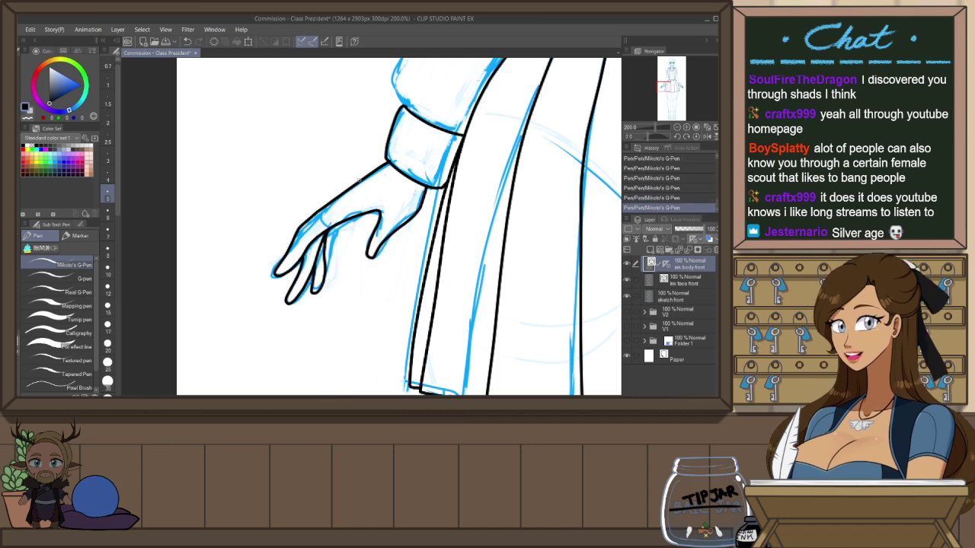
# Ink the mirrored outer edges of the forearm sleeves from the elbow down to the cuff
pyautogui.scroll(-2, 506, 261)
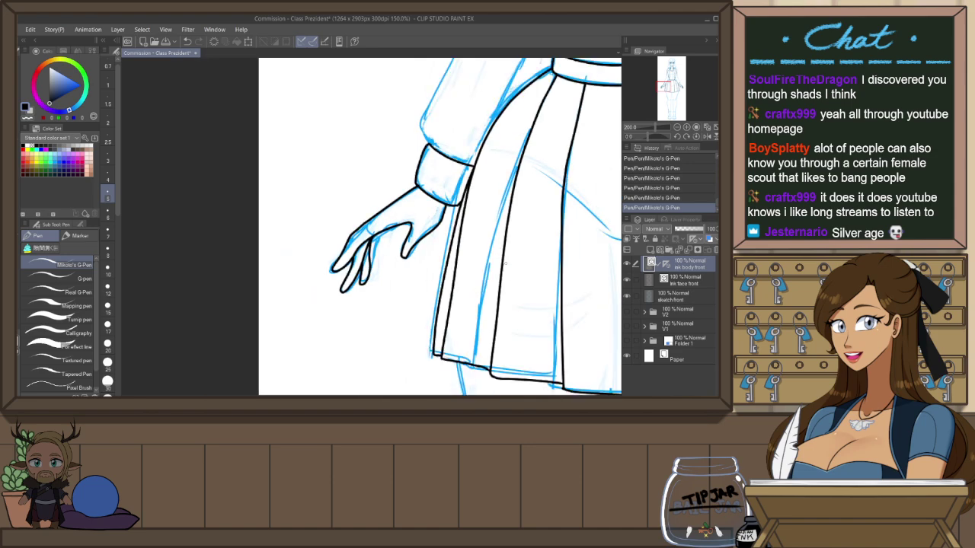
pyautogui.moveTo(557, 320); pyautogui.dragTo(430, 331)
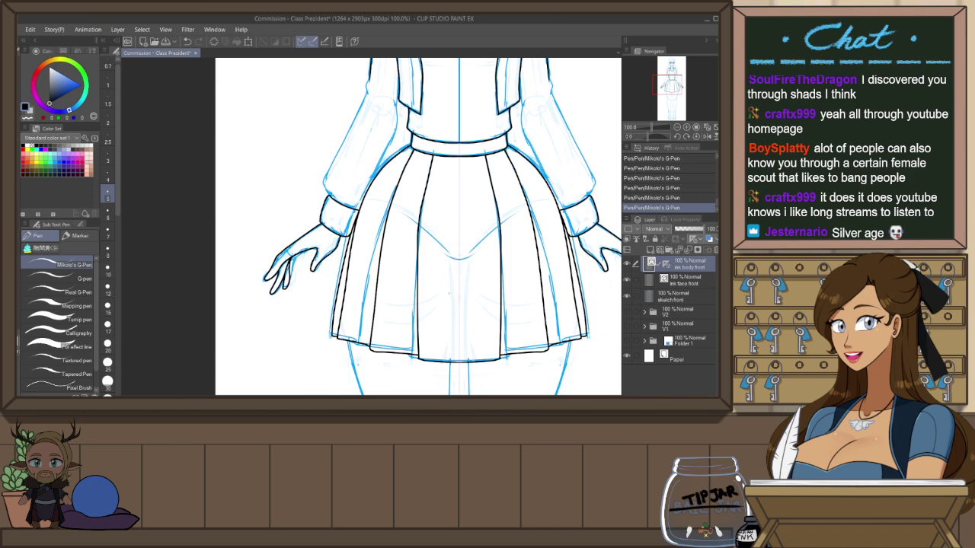
pyautogui.moveTo(446, 287); pyautogui.dragTo(432, 315)
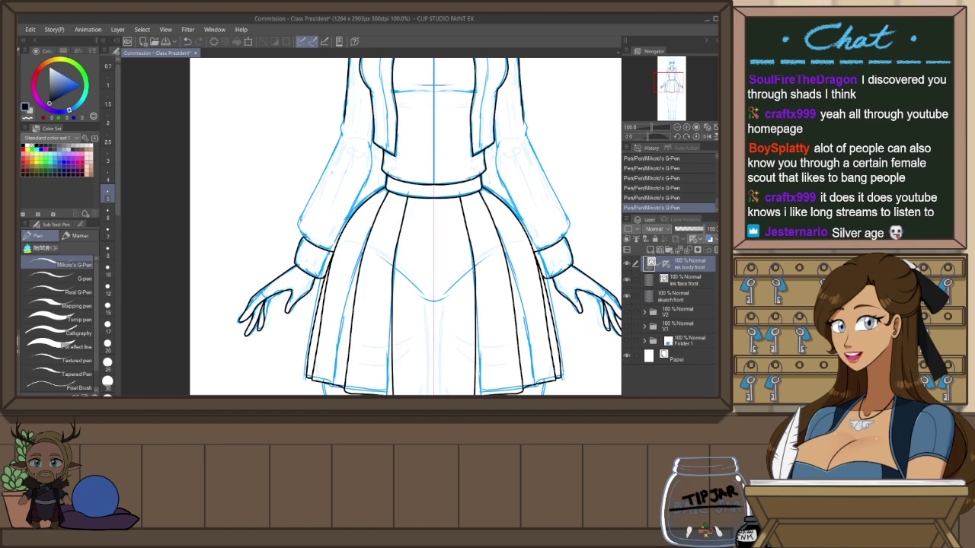
pyautogui.scroll(2, 341, 114)
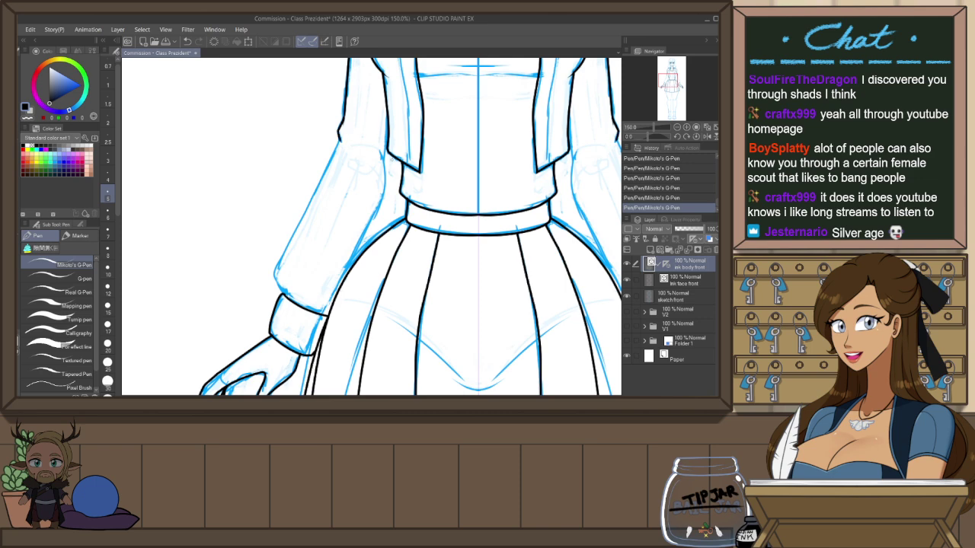
pyautogui.moveTo(336, 152); pyautogui.dragTo(273, 297)
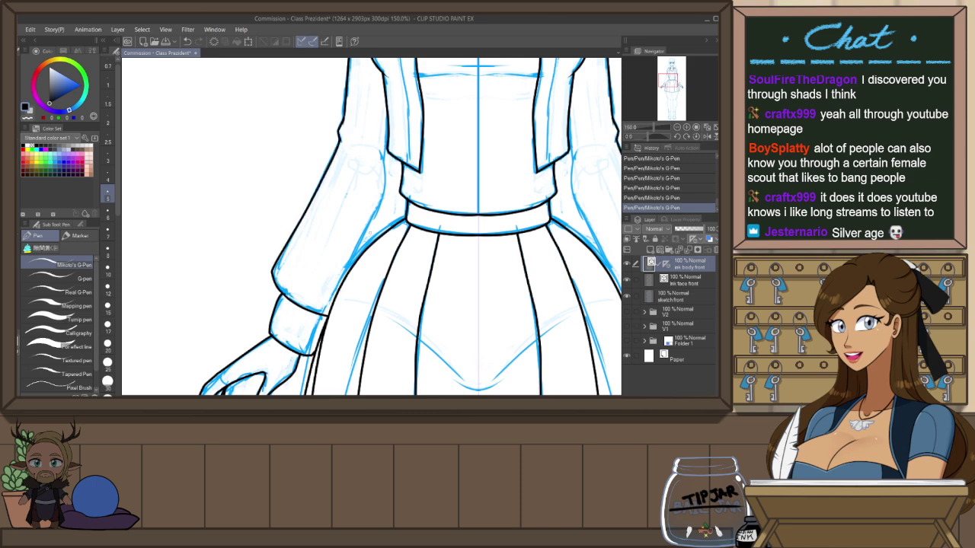
# Ink the mirrored inner edges of the forearm sleeves from beside the jacket to the skirt, redrawing the curve
pyautogui.moveTo(382, 151)
pyautogui.mouseDown()
pyautogui.moveTo(384, 198)
pyautogui.moveTo(366, 248)
pyautogui.moveTo(383, 158)
pyautogui.moveTo(382, 210)
pyautogui.moveTo(366, 247)
pyautogui.mouseUp()
pyautogui.hotkey('ctrl', 'z')
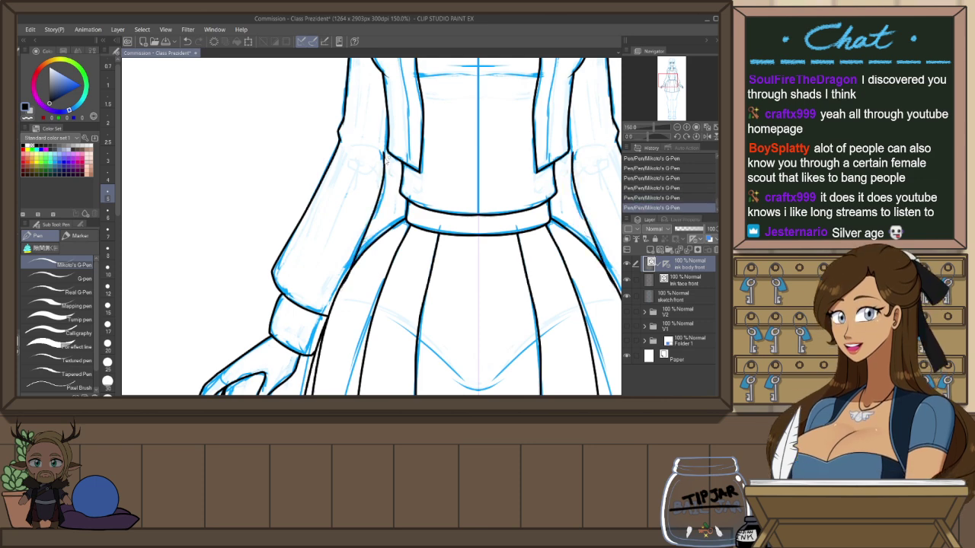
pyautogui.hotkey('ctrl', 'z')
pyautogui.moveTo(382, 151); pyautogui.dragTo(367, 257)
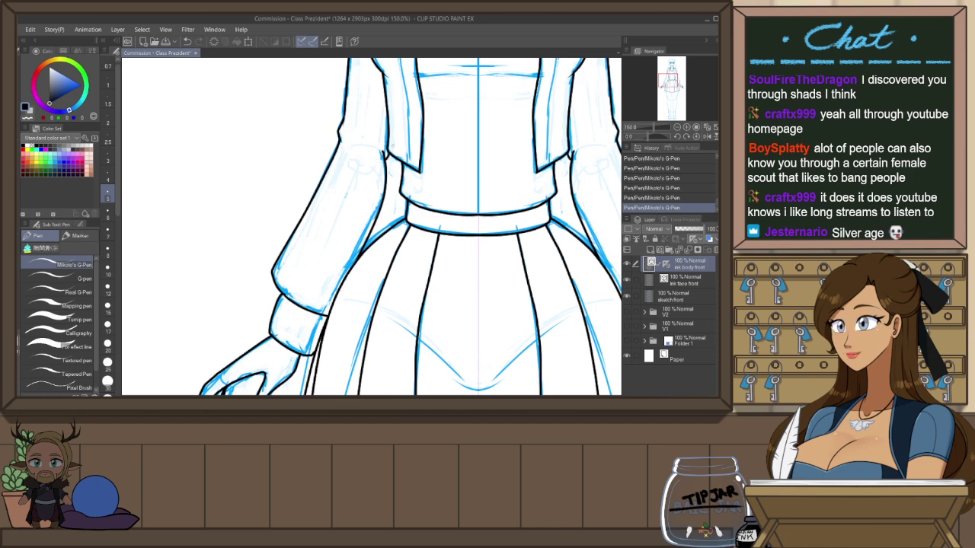
# Trim the line ends where the inner sleeve edges meet the jacket with Snap eraser 2, undoing the last erasure
pyautogui.press('e')
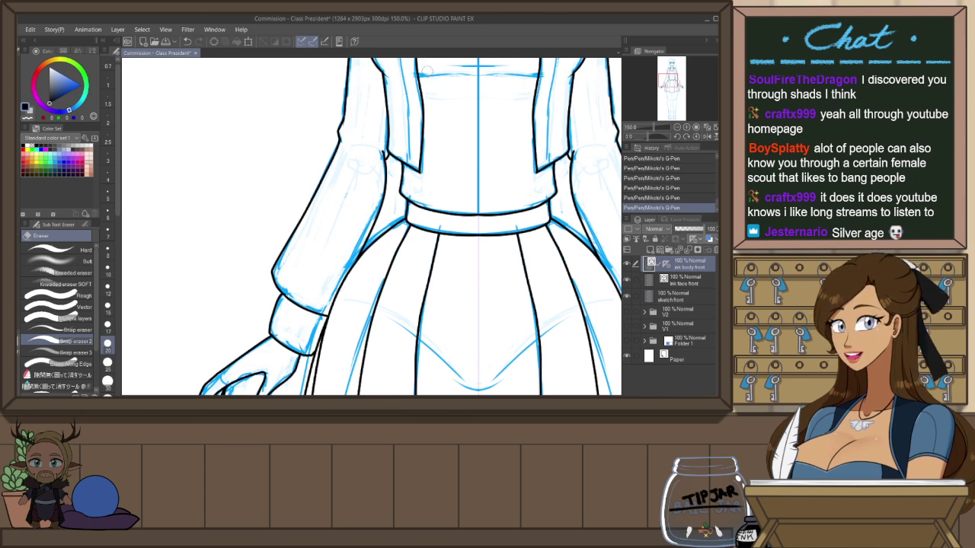
pyautogui.click(396, 146)
pyautogui.moveTo(378, 149); pyautogui.dragTo(377, 171)
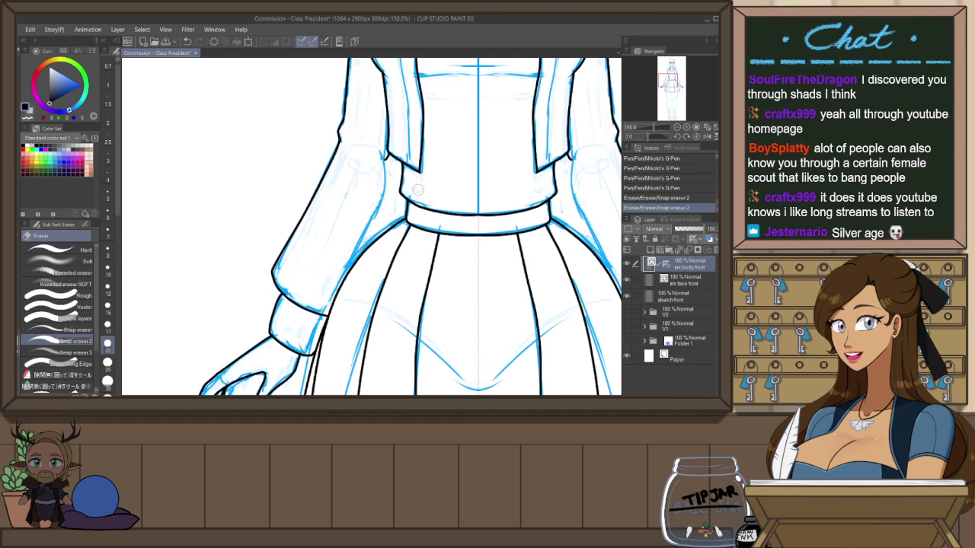
pyautogui.hotkey('ctrl', 'z')
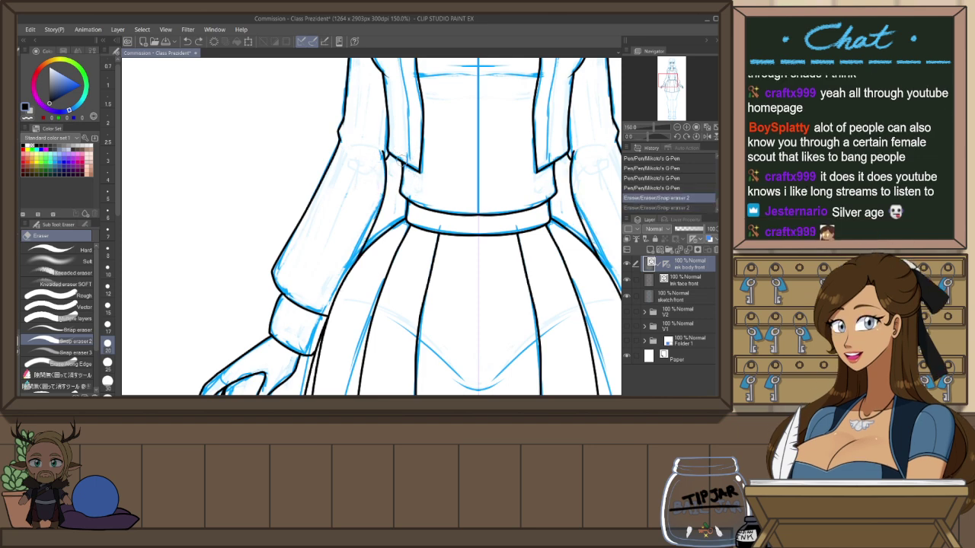
# Clean up the mirrored inner sleeve vector lines and trim their protruding ends beside the jacket with Snap eraser 2
pyautogui.press('o')
pyautogui.click(386, 187)
pyautogui.keyDown('shift'); pyautogui.click(572, 185); pyautogui.keyUp('shift')
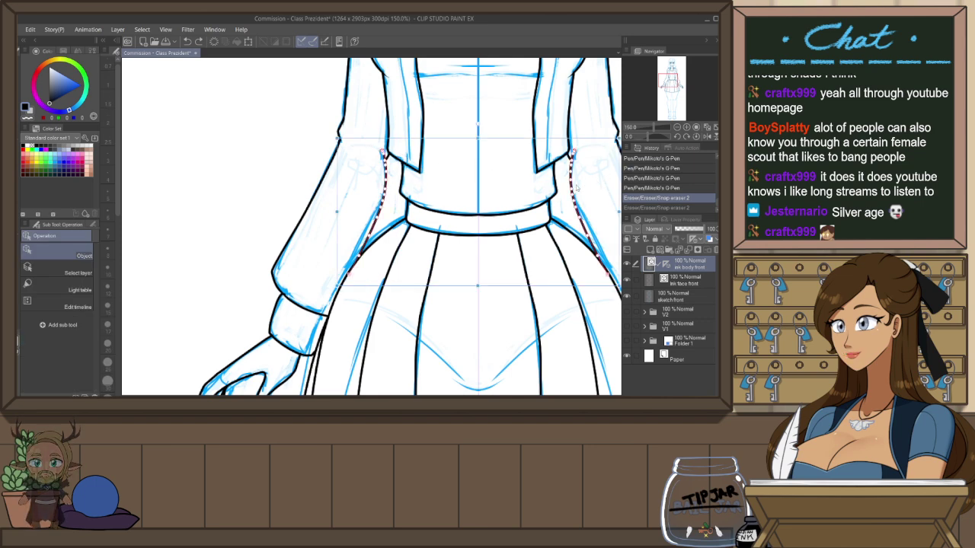
pyautogui.press('Delete')
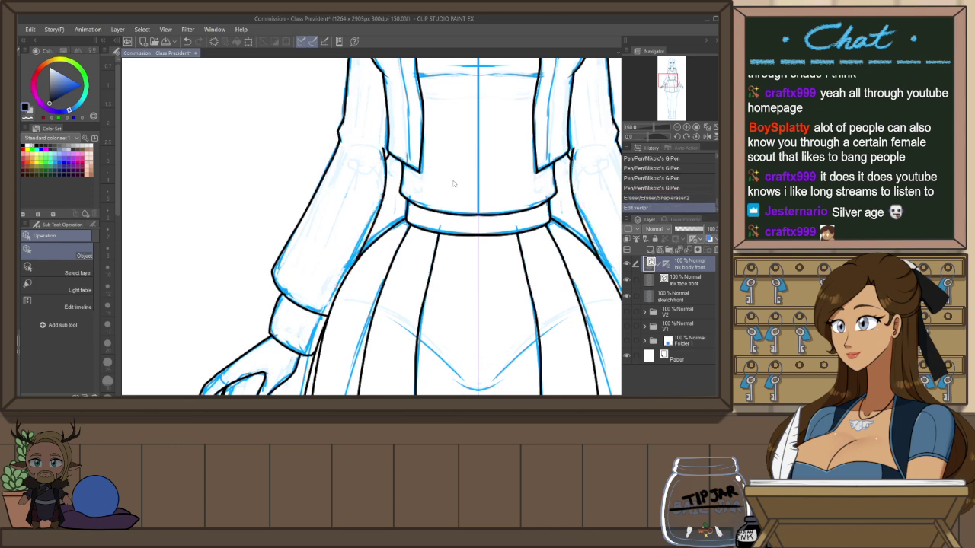
pyautogui.press('e')
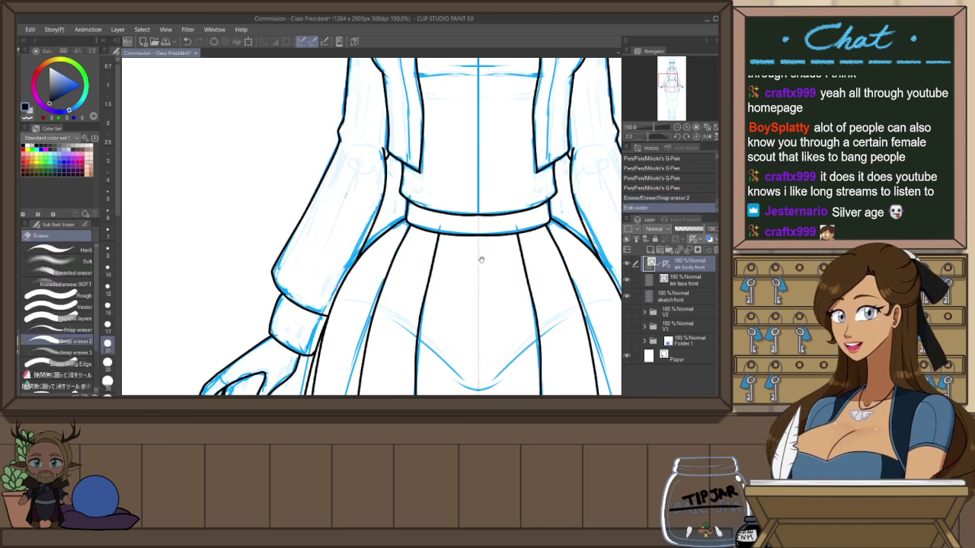
pyautogui.moveTo(474, 251); pyautogui.dragTo(404, 305)
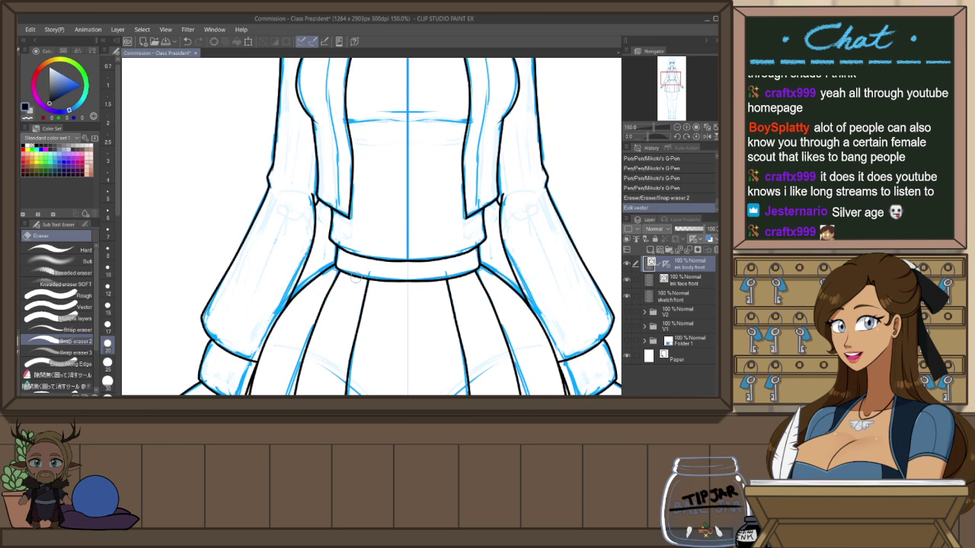
pyautogui.moveTo(508, 194); pyautogui.dragTo(504, 198)
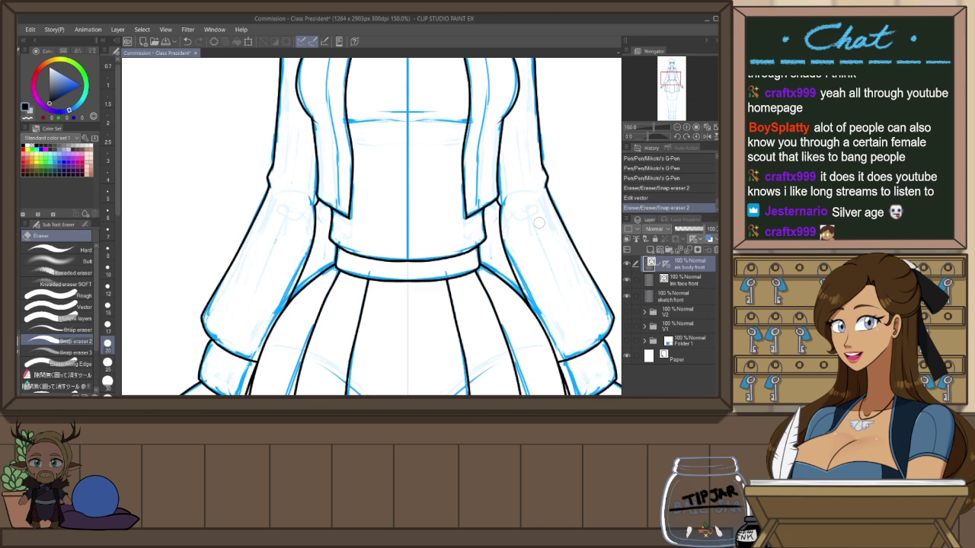
pyautogui.moveTo(543, 262); pyautogui.dragTo(533, 264)
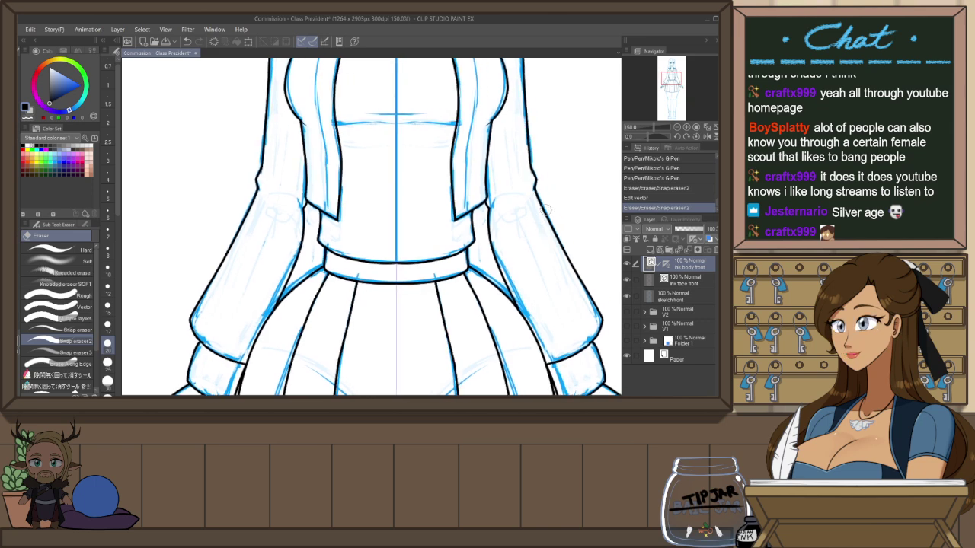
pyautogui.scroll(-1, 550, 219)
pyautogui.moveTo(561, 328); pyautogui.dragTo(504, 358)
pyautogui.scroll(5, 509, 304)
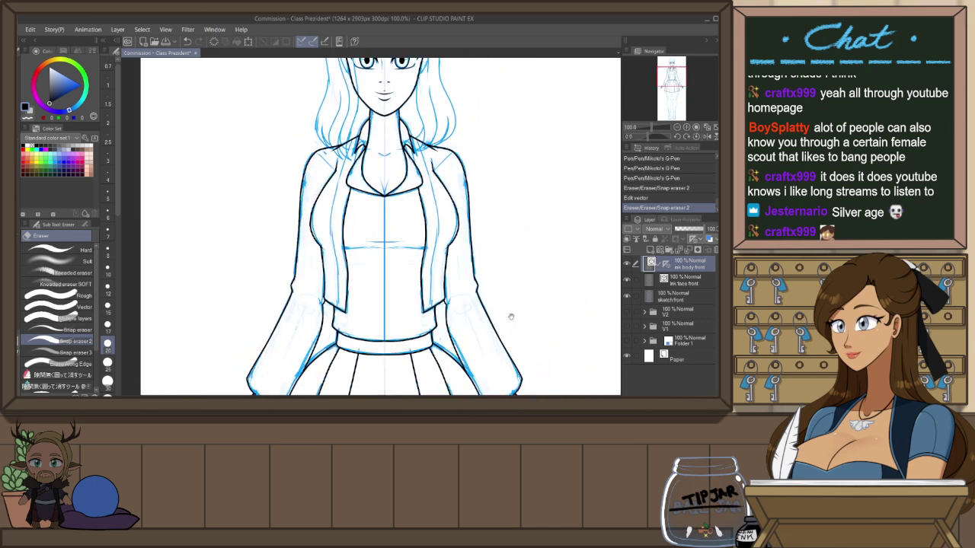
# Tidy the shoulder lines and adjust their inner end points so both join the lines running up to the collar
pyautogui.click(435, 151)
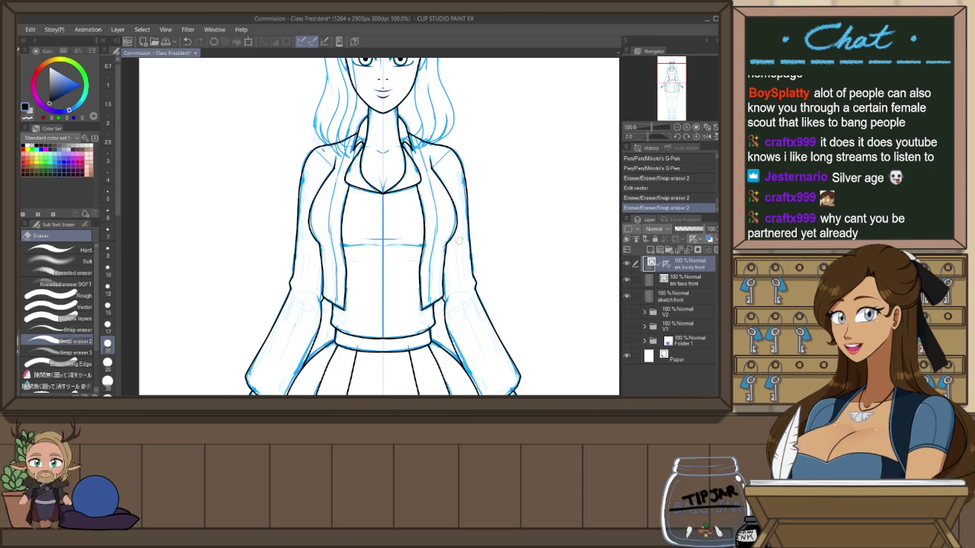
pyautogui.scroll(3, 441, 118)
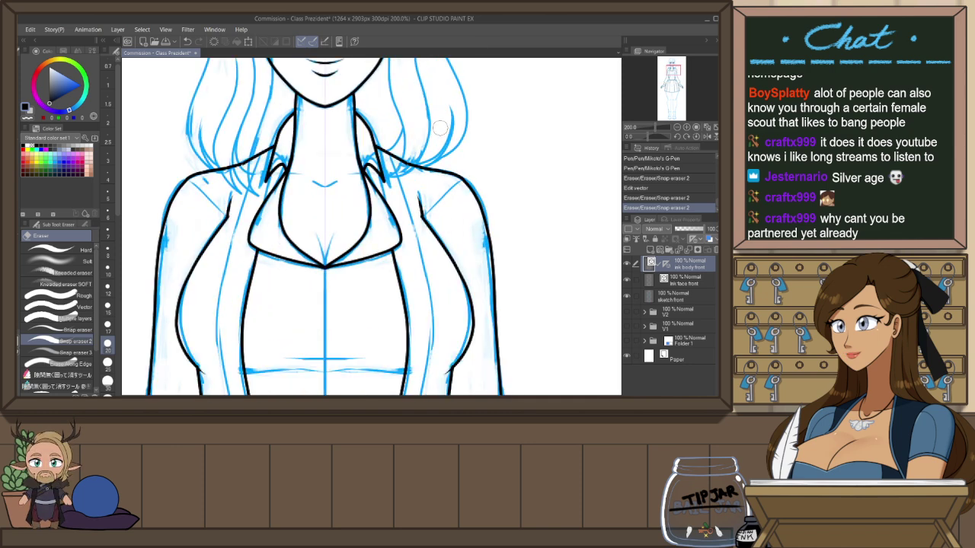
pyautogui.press('o')
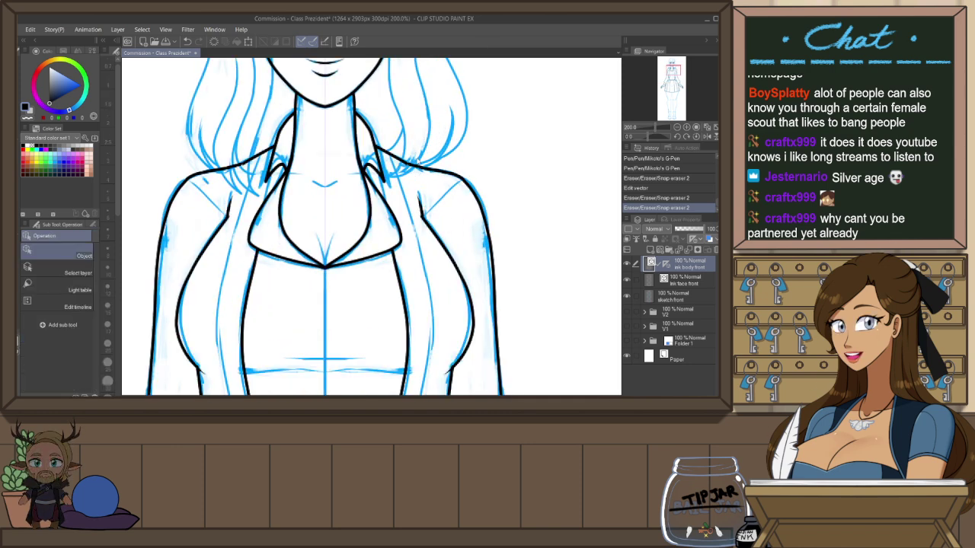
pyautogui.click(245, 162)
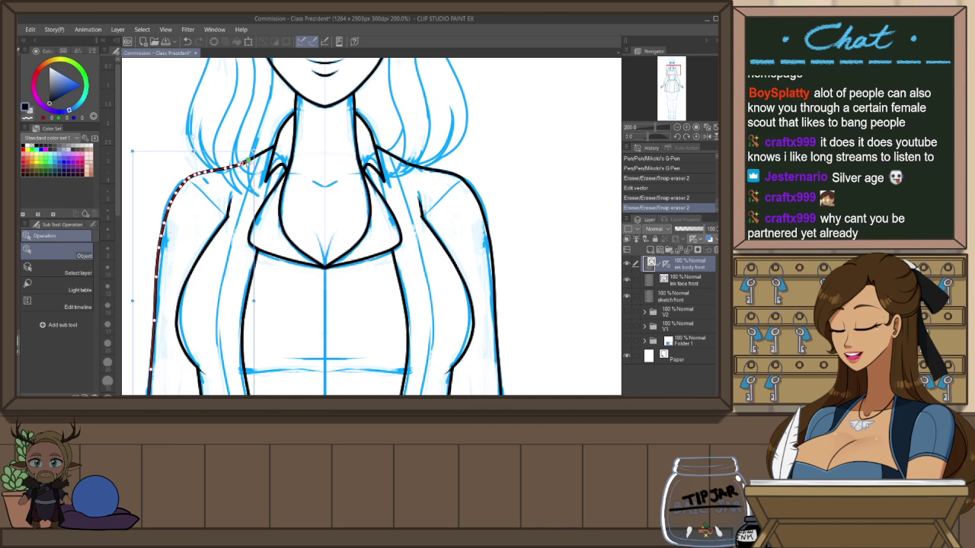
pyautogui.click(411, 166)
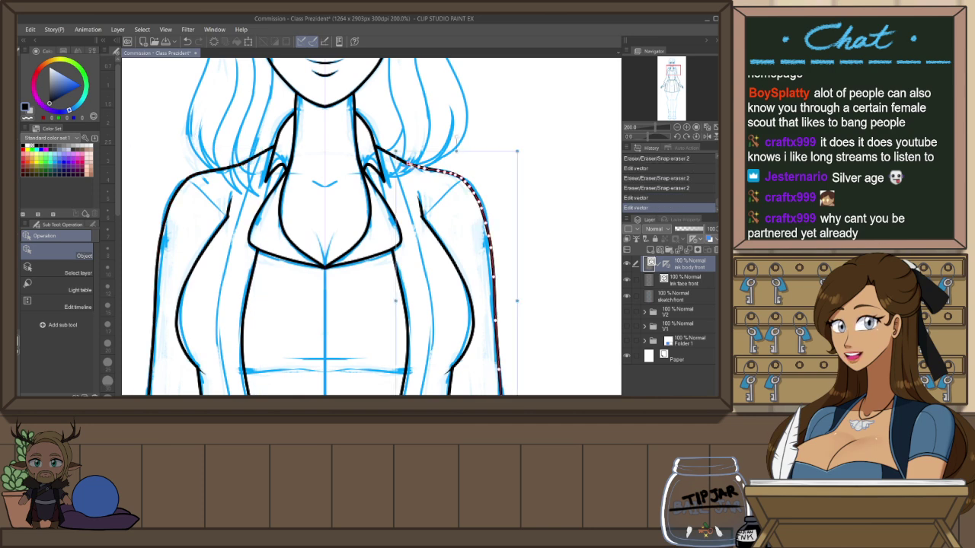
pyautogui.click(409, 164)
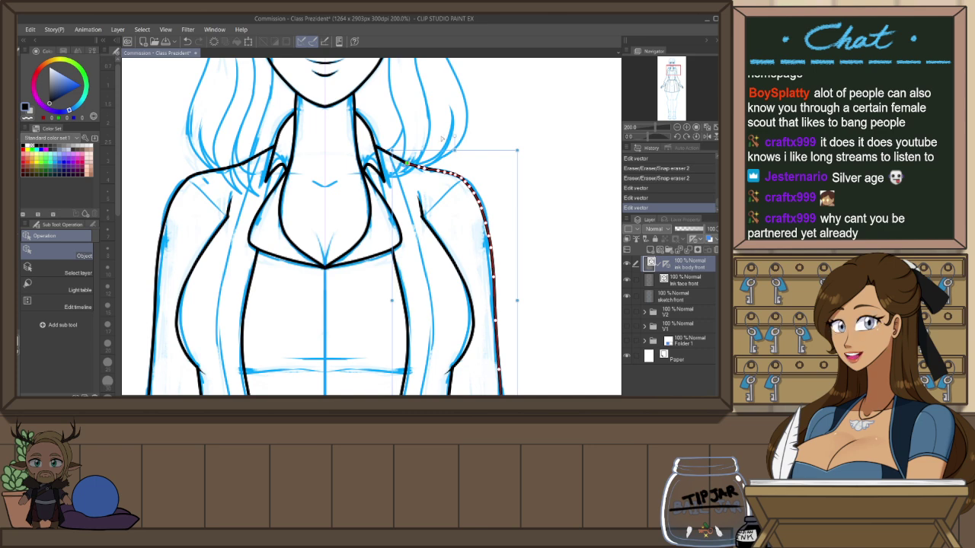
pyautogui.click(499, 134)
pyautogui.click(412, 166)
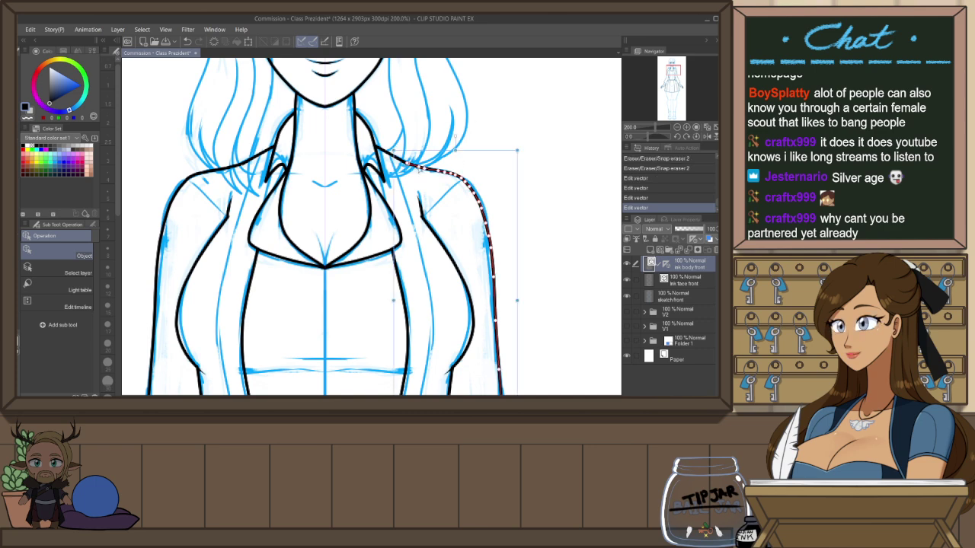
pyautogui.click(522, 112)
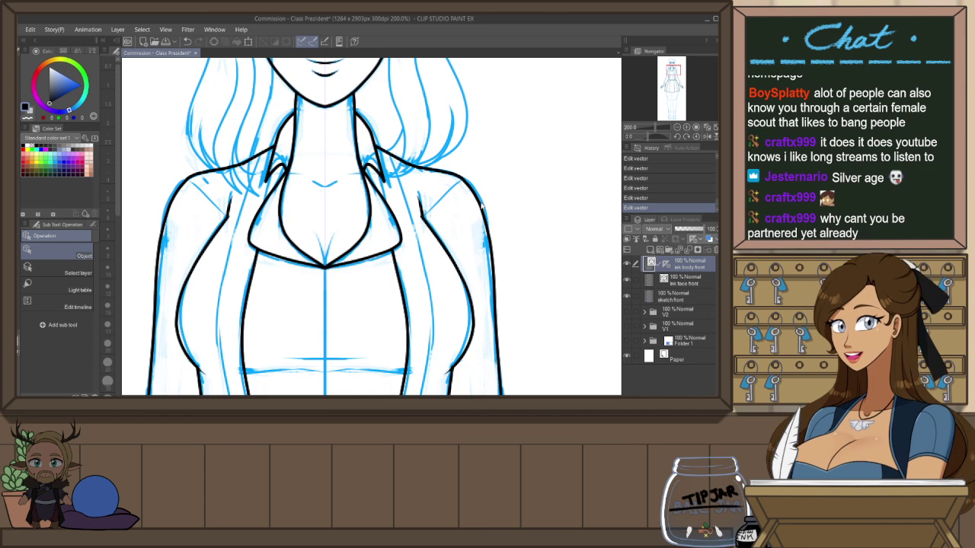
# Try to ink the mirrored seams running from the upper chest lines to the shoulders with Mikoto's G-Pen
pyautogui.press('p')
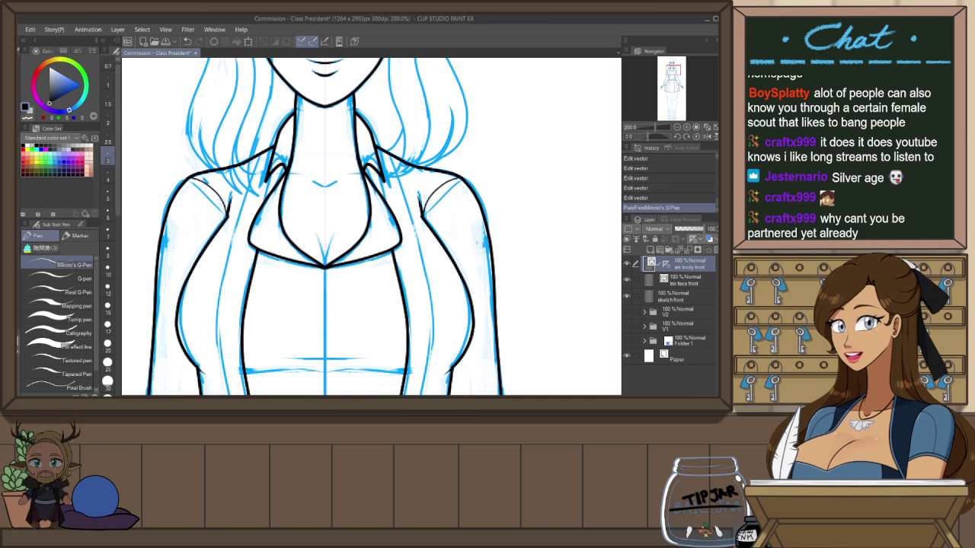
pyautogui.hotkey('ctrl', 'z')
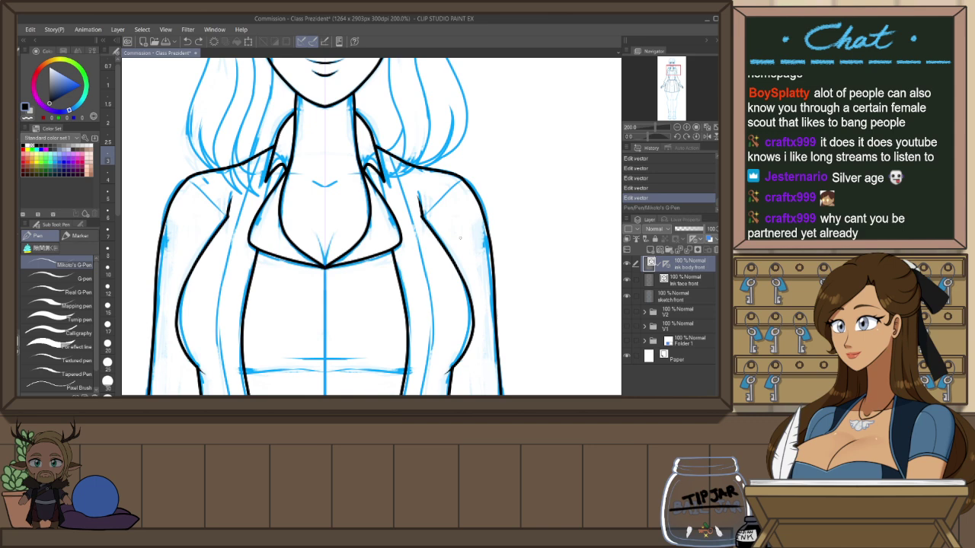
pyautogui.moveTo(382, 205)
pyautogui.mouseDown()
pyautogui.moveTo(393, 249)
pyautogui.moveTo(432, 315)
pyautogui.mouseUp()
pyautogui.hotkey('ctrl', 'z')
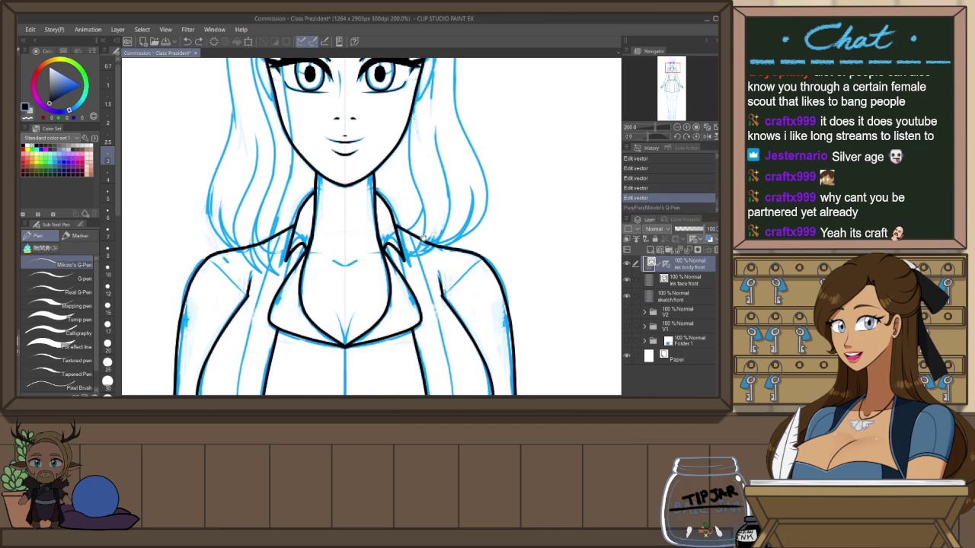
# Ink the mirrored collarbone line across the base of the neck, redrawing it with Mikoto's G-Pen at brush size 5
pyautogui.moveTo(429, 172); pyautogui.dragTo(441, 249)
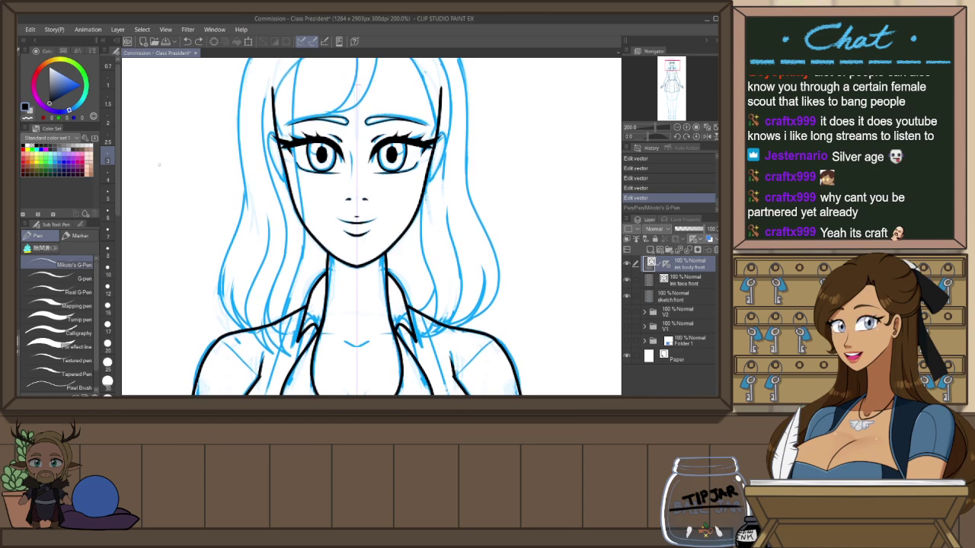
pyautogui.hotkey('ctrl', '-')
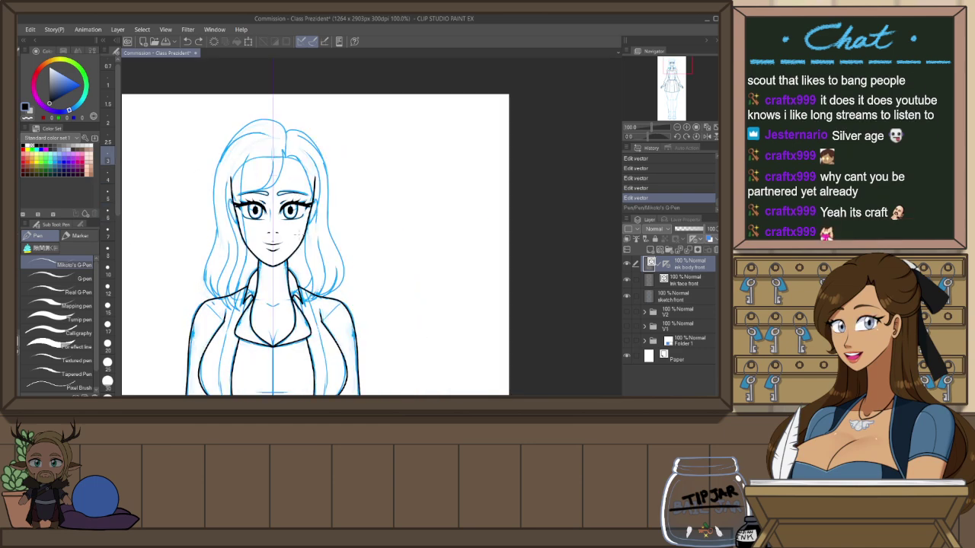
pyautogui.moveTo(313, 261); pyautogui.dragTo(406, 277)
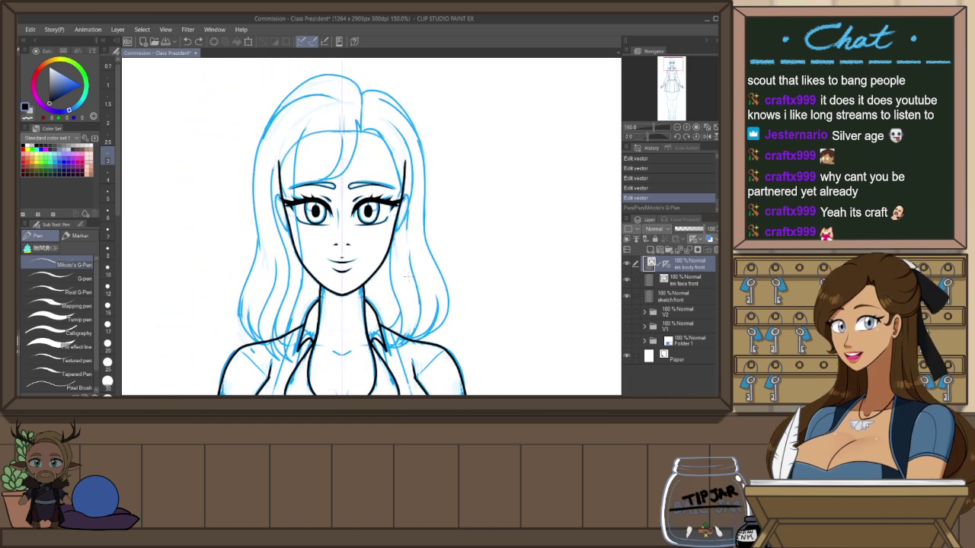
pyautogui.press('p')
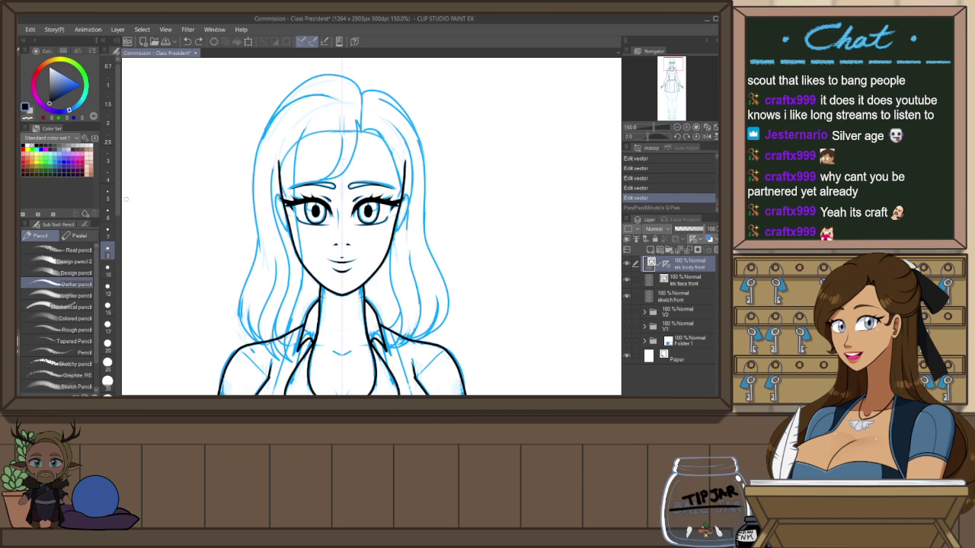
pyautogui.press('p')
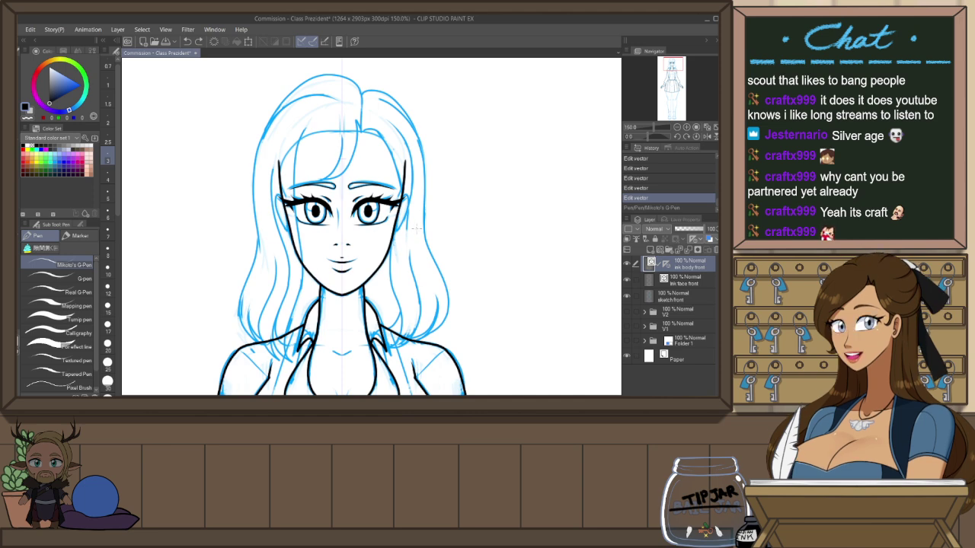
pyautogui.moveTo(449, 254); pyautogui.dragTo(458, 250)
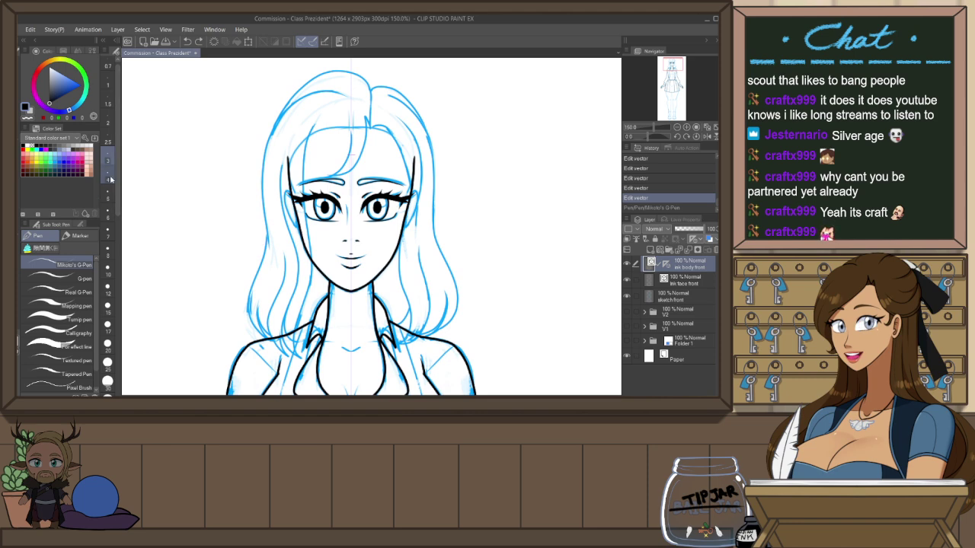
pyautogui.click(112, 180)
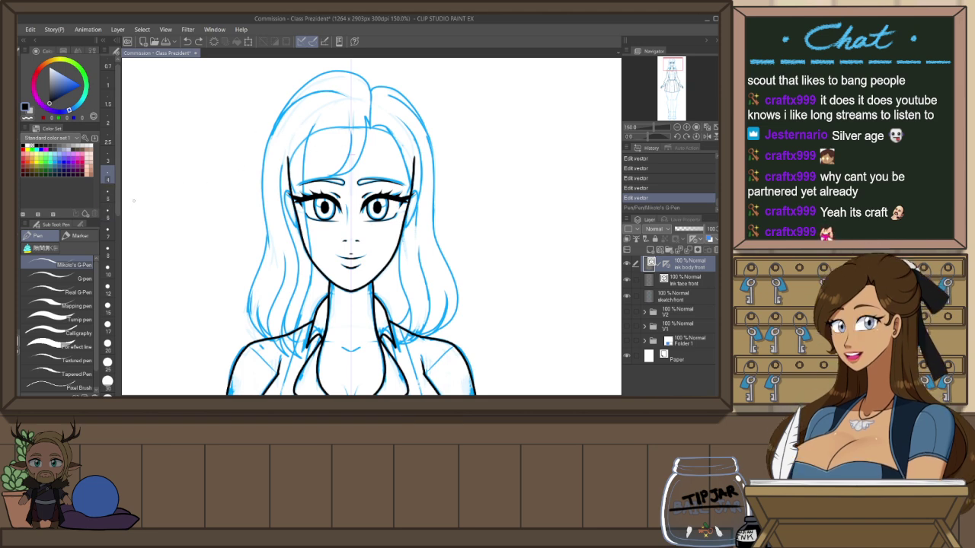
pyautogui.scroll(-2, 372, 227)
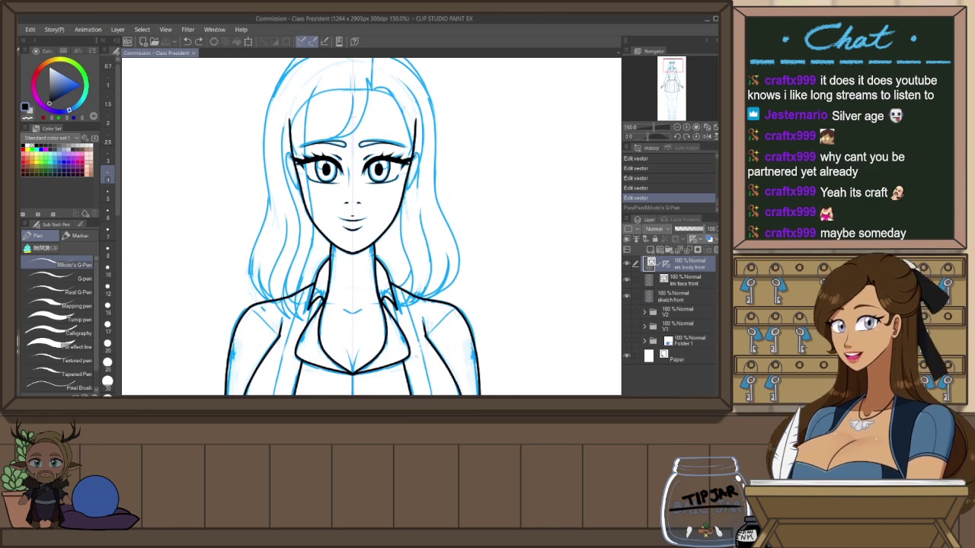
pyautogui.press('p')
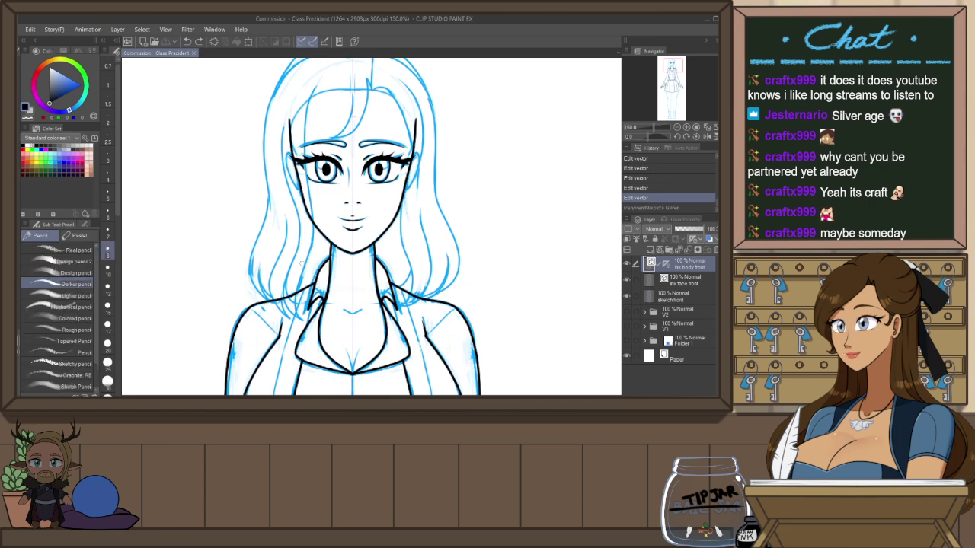
pyautogui.press('p')
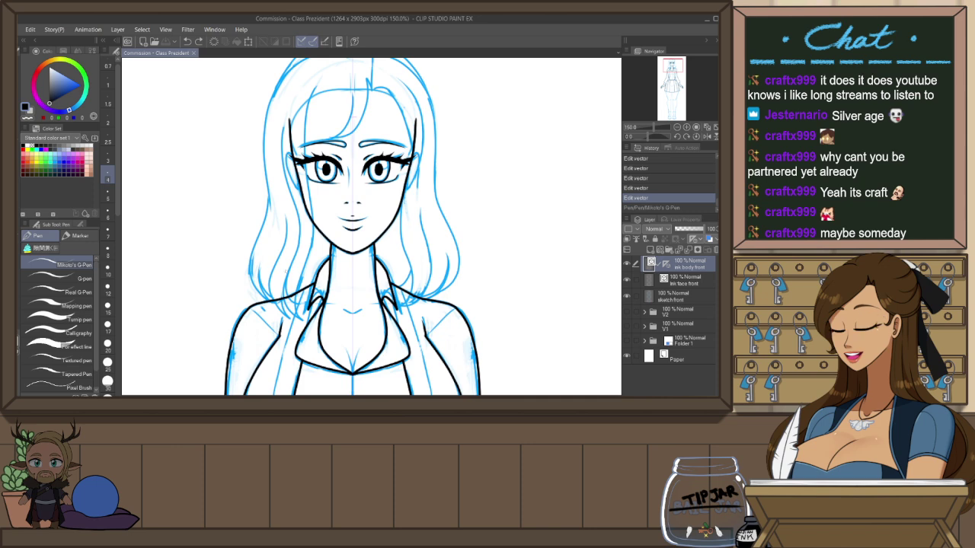
pyautogui.hotkey('ctrl', 'y')
pyautogui.press(']')
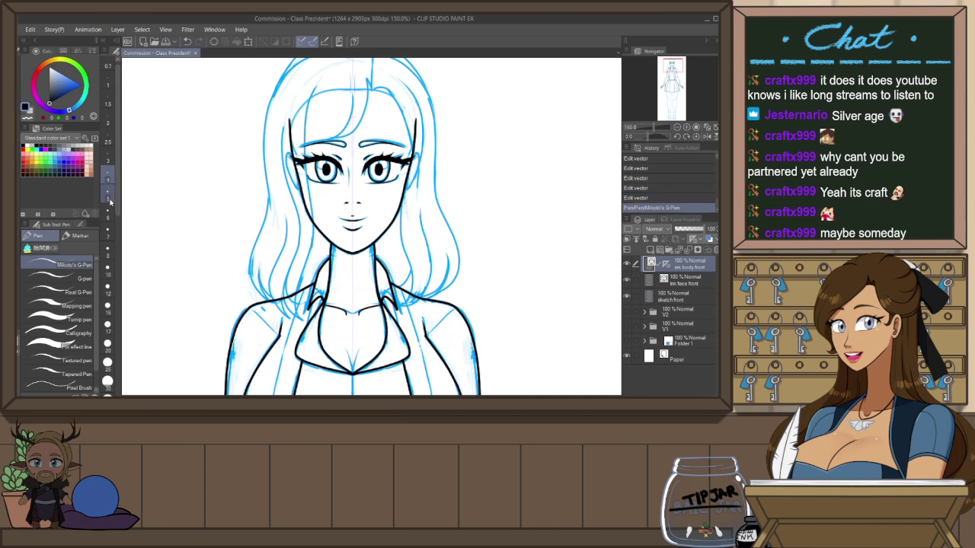
pyautogui.hotkey('ctrl', 'z')
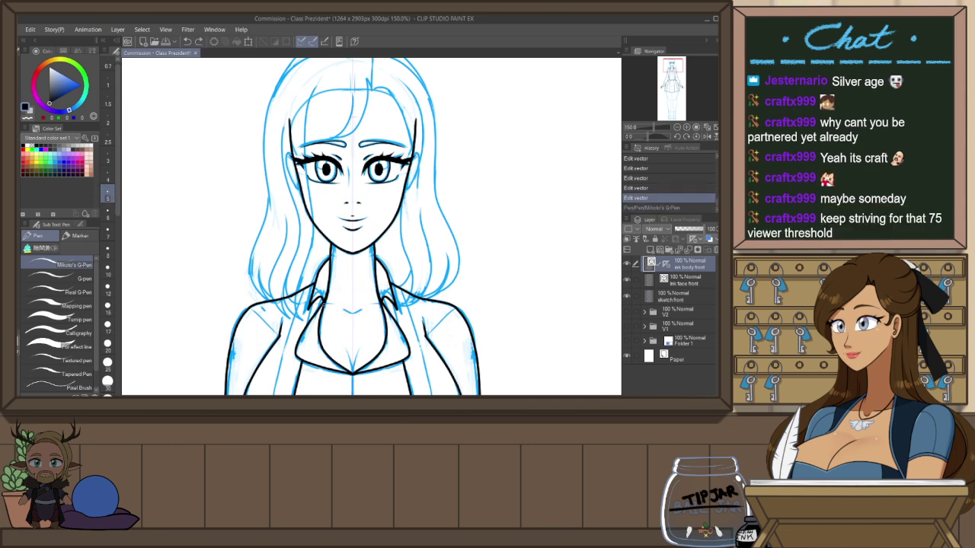
pyautogui.moveTo(324, 306); pyautogui.dragTo(352, 314)
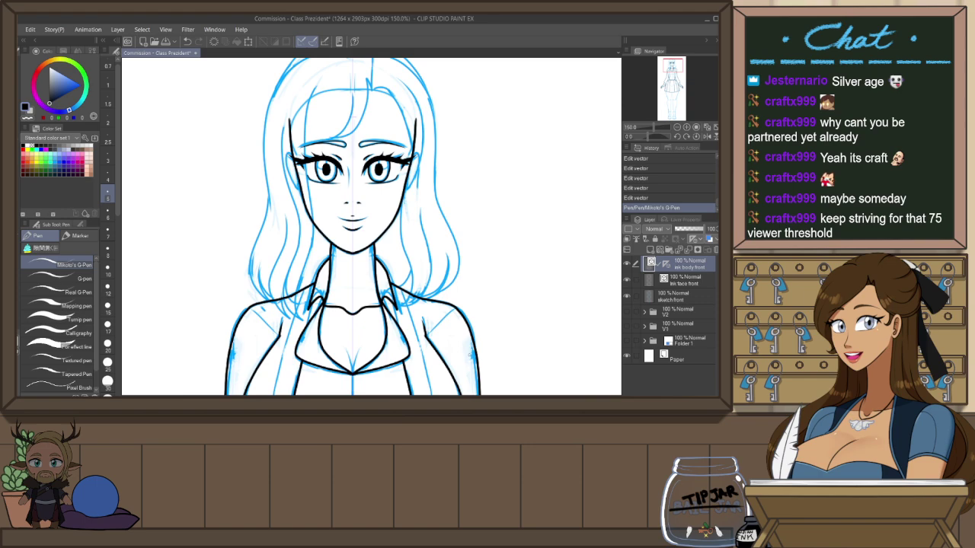
# Ink the mirrored inner thigh lines from the skirt hem down to the bands above the knees
pyautogui.scroll(-5, 464, 358)
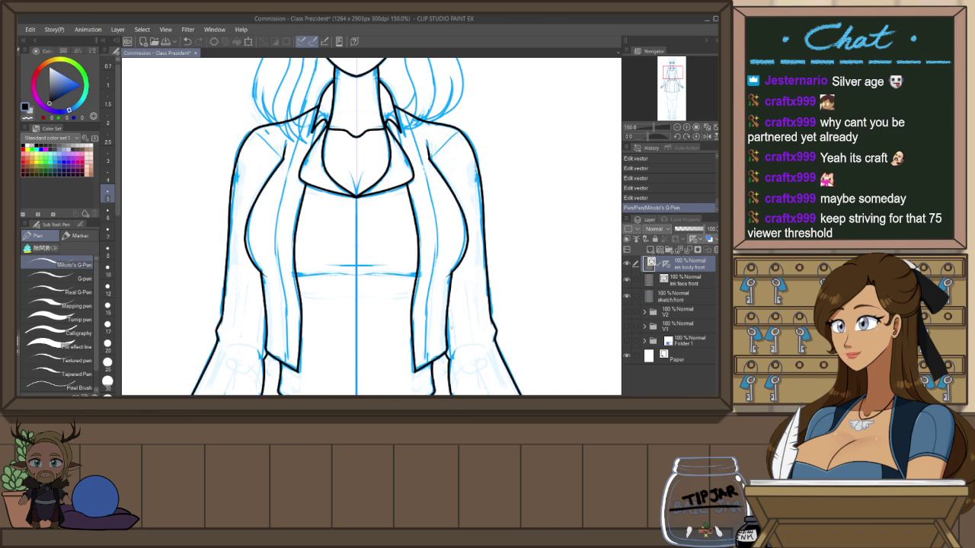
pyautogui.hotkey('ctrl', '-')
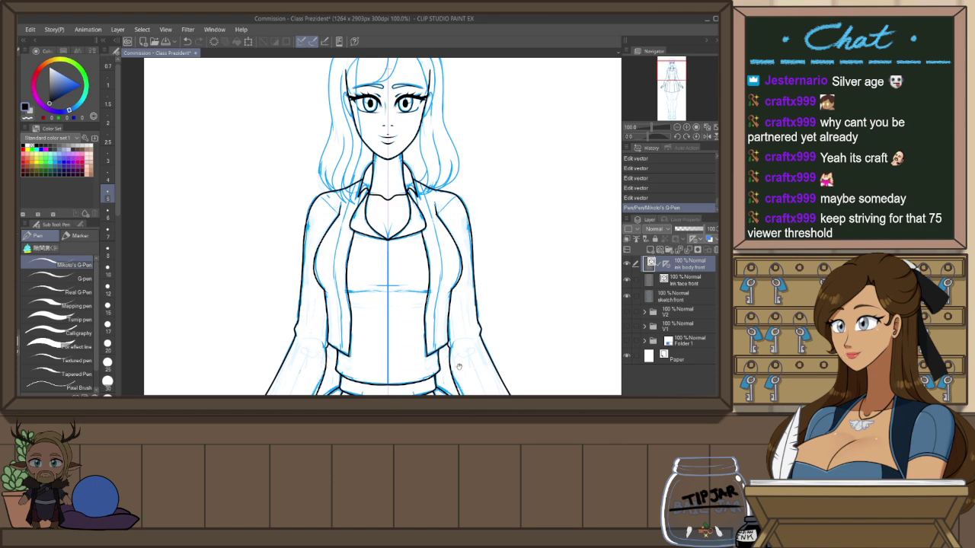
pyautogui.moveTo(462, 363); pyautogui.dragTo(453, 308)
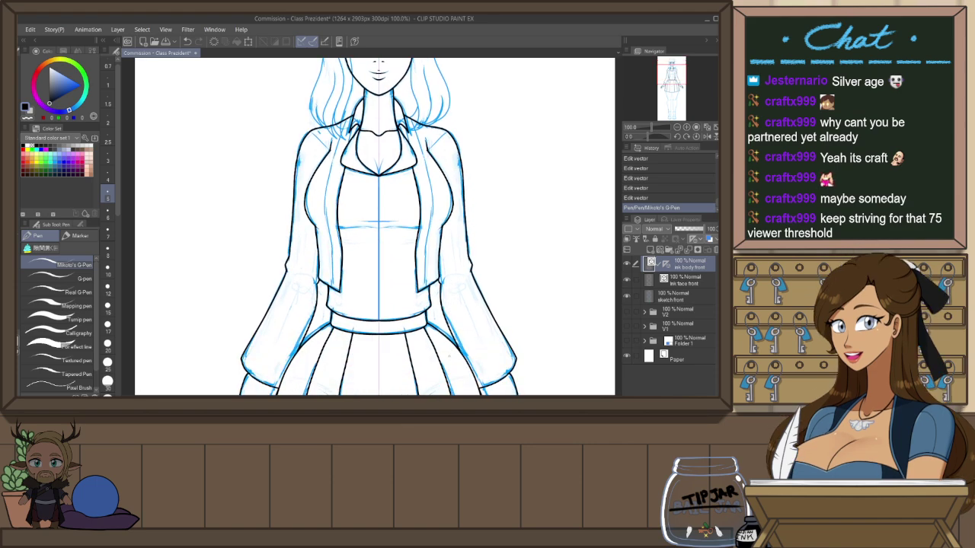
pyautogui.moveTo(449, 356)
pyautogui.mouseDown()
pyautogui.moveTo(455, 276)
pyautogui.moveTo(461, 286)
pyautogui.mouseUp()
pyautogui.moveTo(461, 335); pyautogui.dragTo(455, 89)
pyautogui.moveTo(396, 149); pyautogui.dragTo(412, 275)
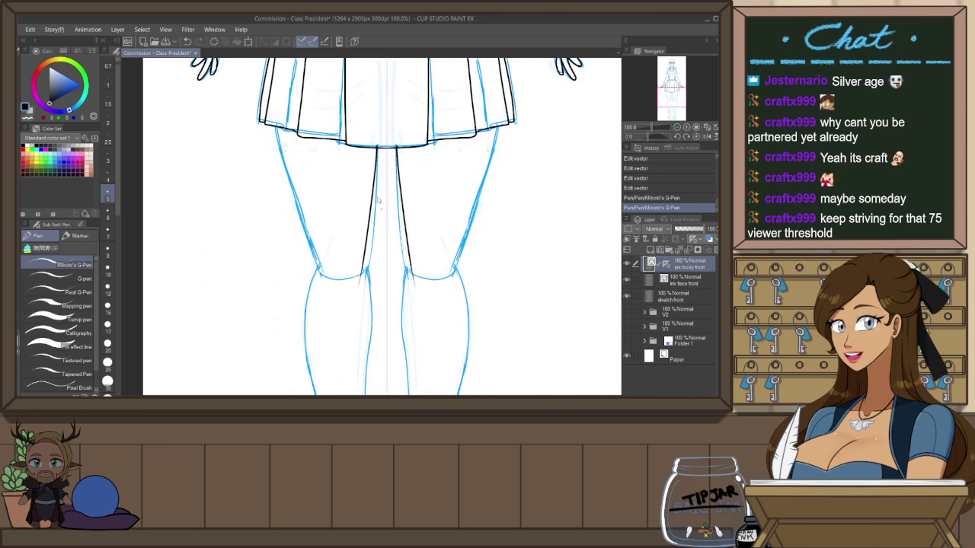
# Redraw the mirrored inner thigh lines from the skirt hem to the knees with Mikoto's G-Pen until they follow the sketch
pyautogui.hotkey('ctrl', 'z')
pyautogui.hotkey('ctrl', 'y')
pyautogui.hotkey('ctrl', 'z')
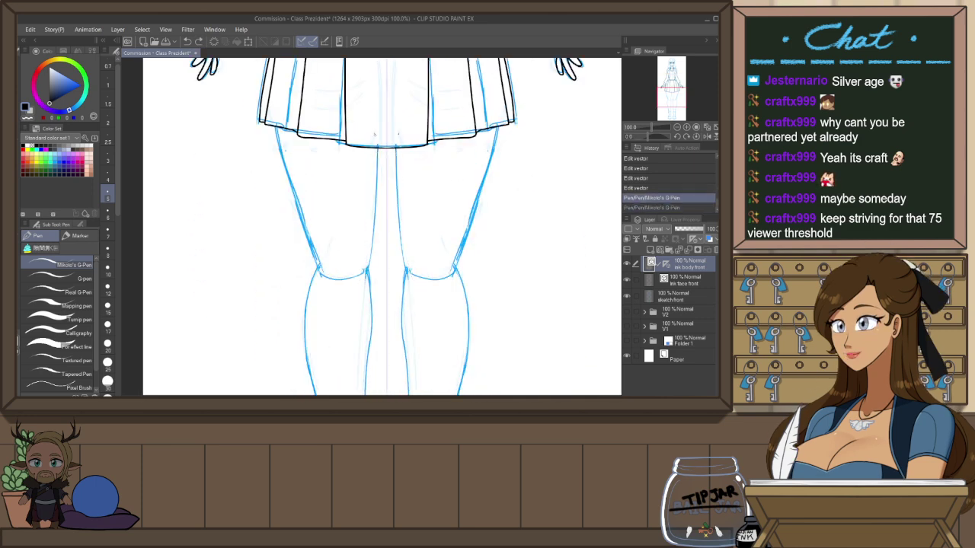
pyautogui.moveTo(376, 135); pyautogui.dragTo(366, 276)
pyautogui.hotkey('ctrl', 'z')
pyautogui.moveTo(375, 140); pyautogui.dragTo(365, 274)
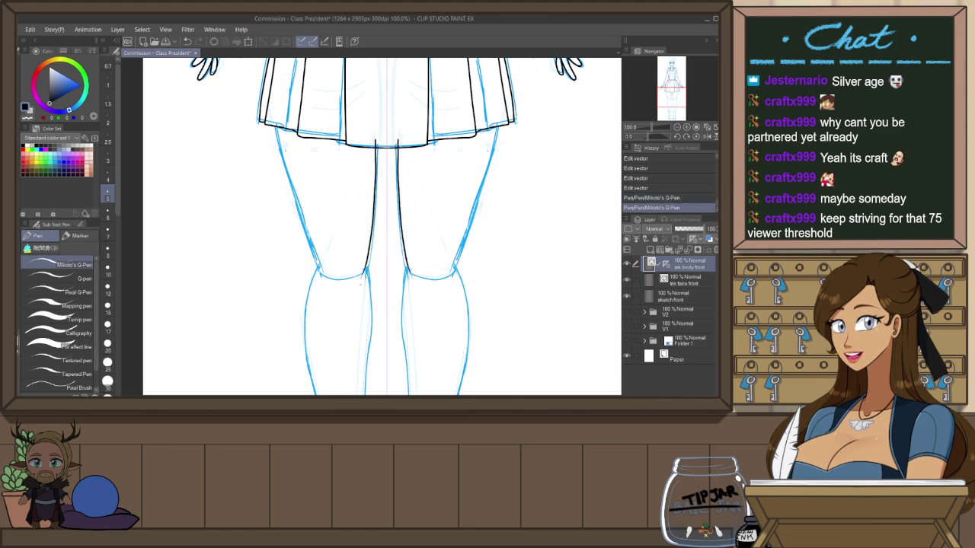
pyautogui.hotkey('ctrl', 'z')
pyautogui.moveTo(376, 140)
pyautogui.mouseDown()
pyautogui.moveTo(355, 289)
pyautogui.moveTo(378, 149)
pyautogui.moveTo(365, 293)
pyautogui.mouseUp()
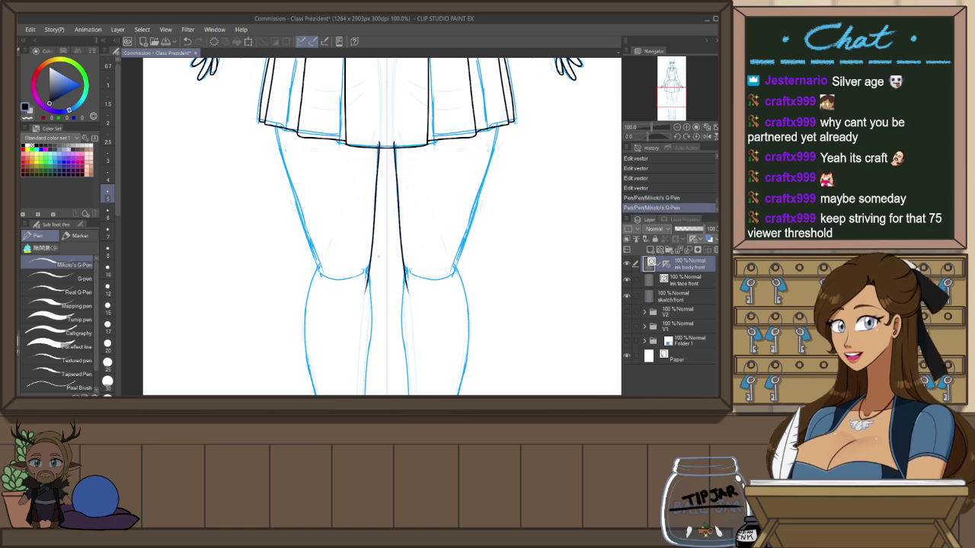
pyautogui.hotkey('ctrl', 'z')
pyautogui.moveTo(377, 143); pyautogui.dragTo(364, 282)
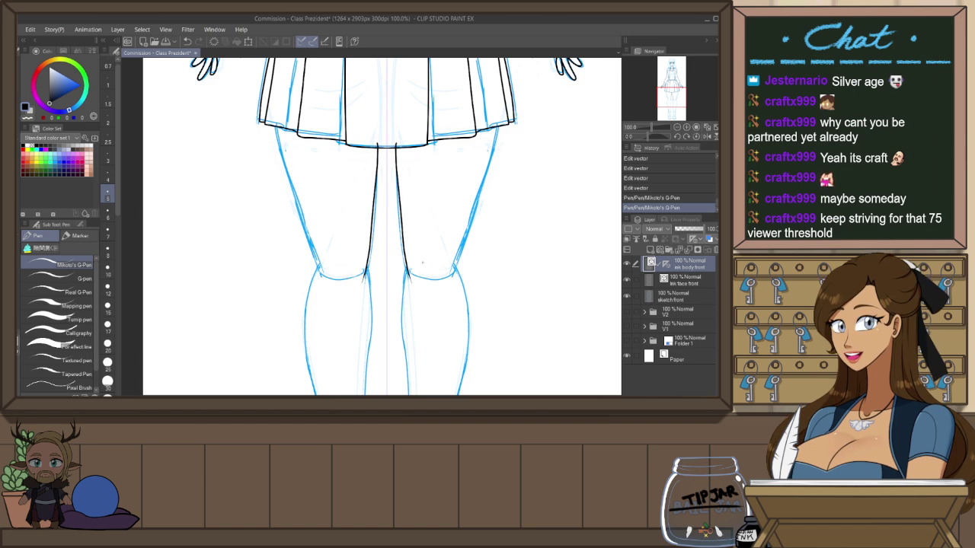
# Ink the mirrored outer thigh lines from the skirt hem to just past the bands above the knees
pyautogui.moveTo(278, 129); pyautogui.dragTo(317, 273)
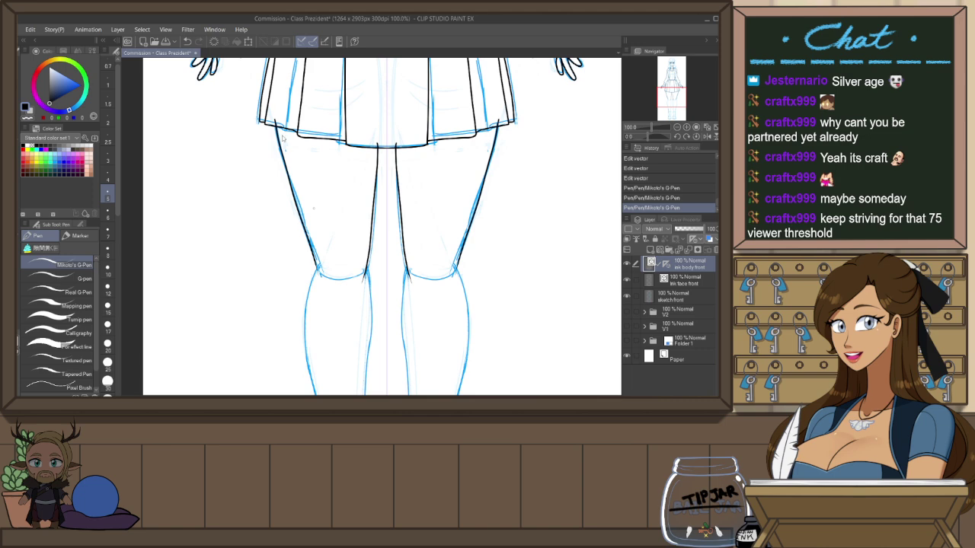
pyautogui.hotkey('ctrl', 'z')
pyautogui.moveTo(280, 131); pyautogui.dragTo(328, 287)
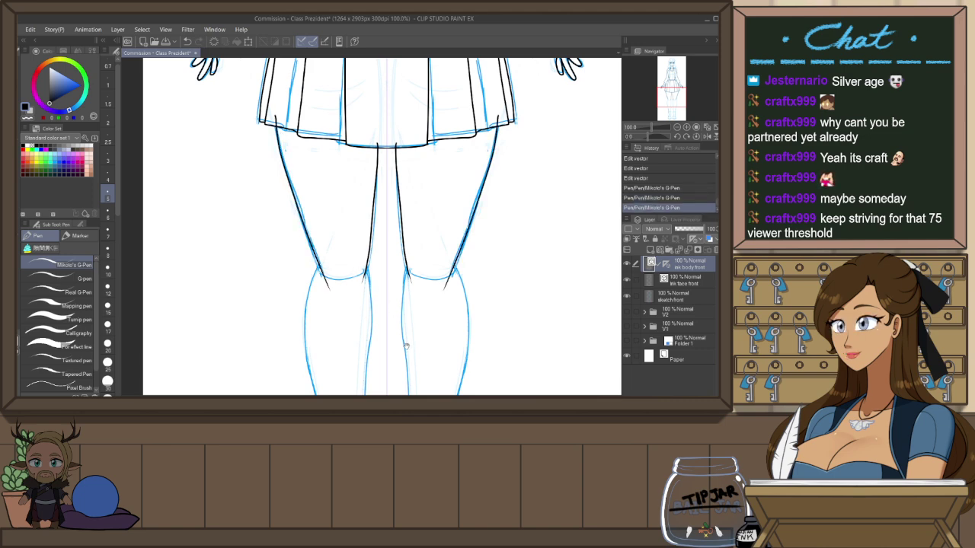
# Try to ink the mirrored outer and inner lower-leg lines from the knees down to the boot cuffs
pyautogui.scroll(-3, 406, 346)
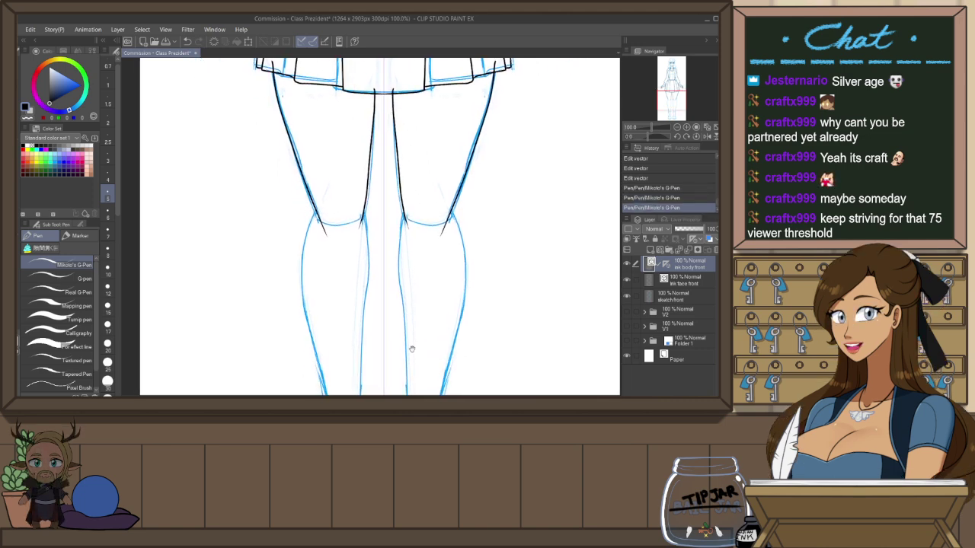
pyautogui.scroll(-3, 405, 302)
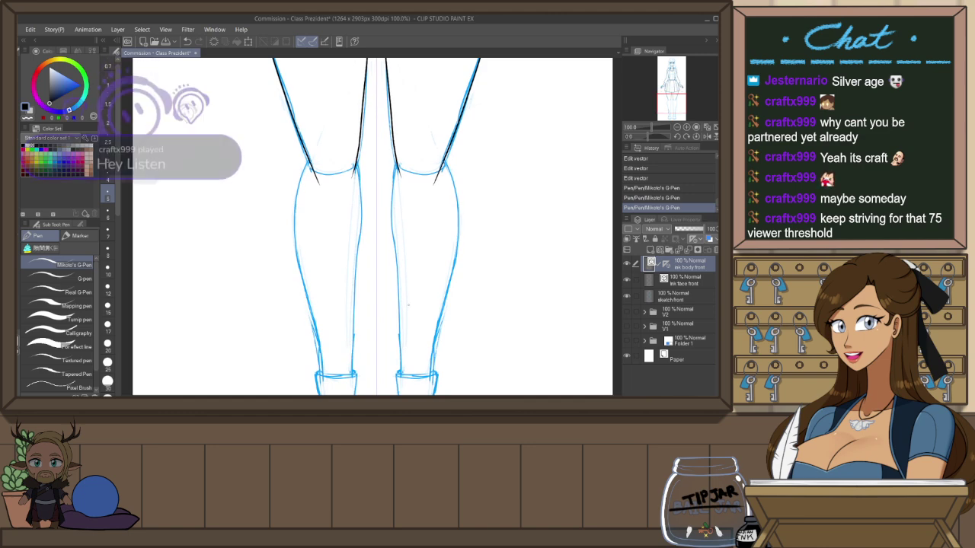
pyautogui.scroll(-2, 389, 320)
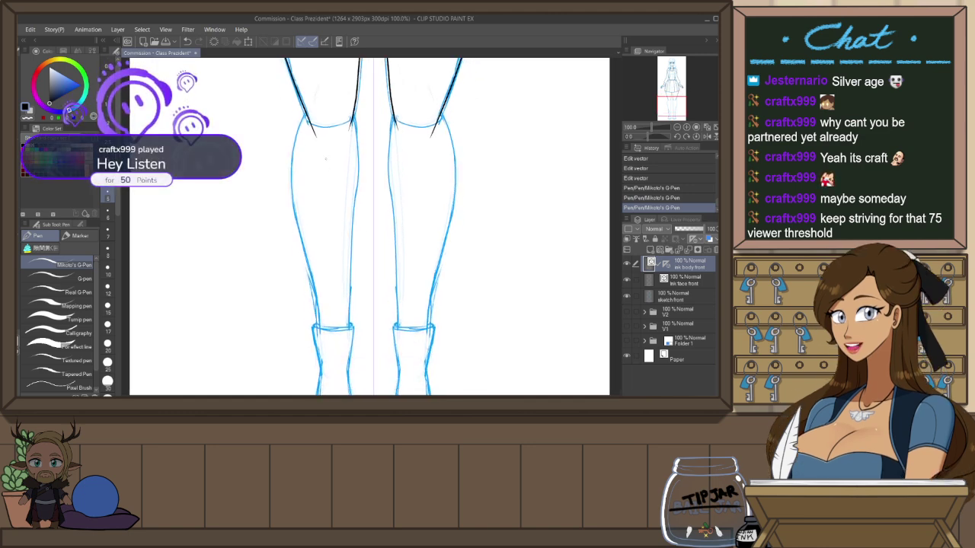
pyautogui.moveTo(305, 126); pyautogui.dragTo(314, 323)
pyautogui.moveTo(444, 129); pyautogui.dragTo(428, 335)
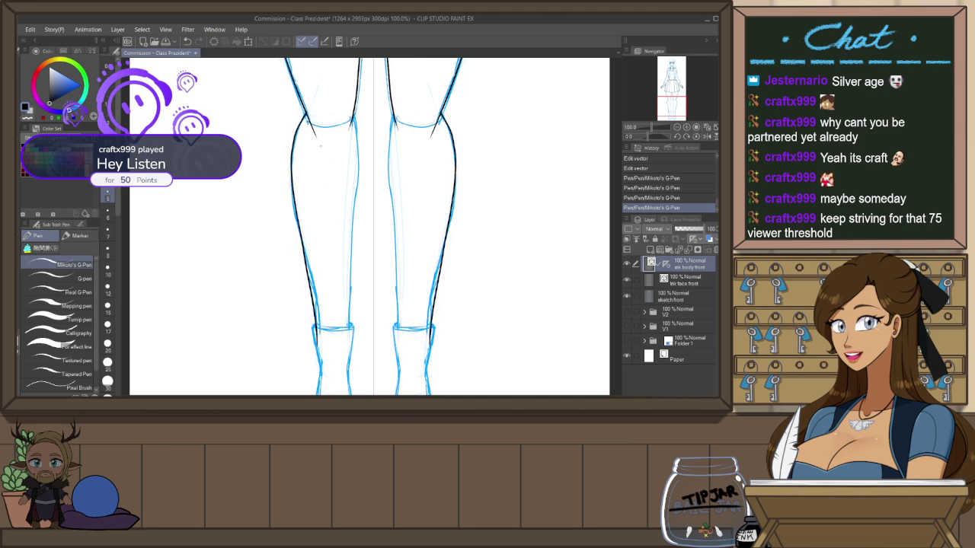
pyautogui.moveTo(352, 114); pyautogui.dragTo(348, 344)
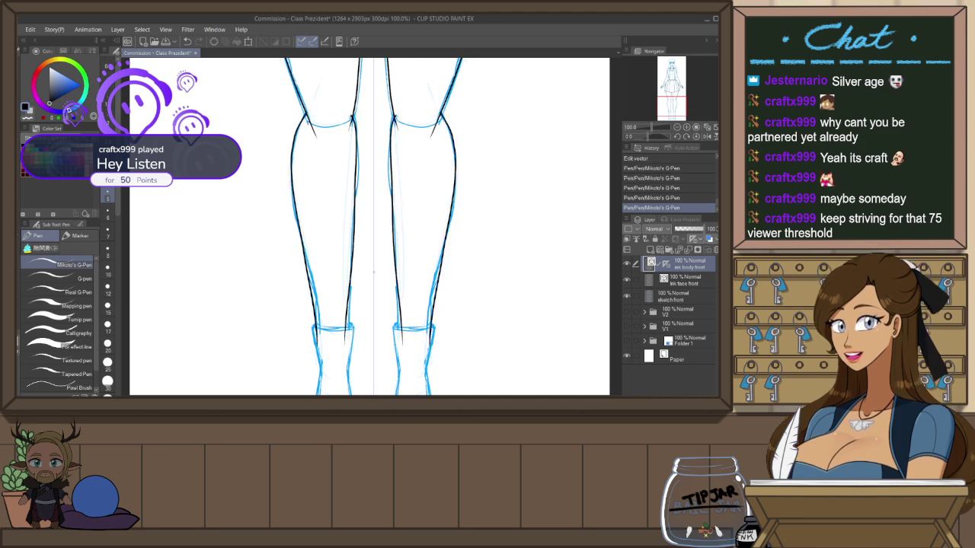
pyautogui.hotkey('ctrl', 'z')
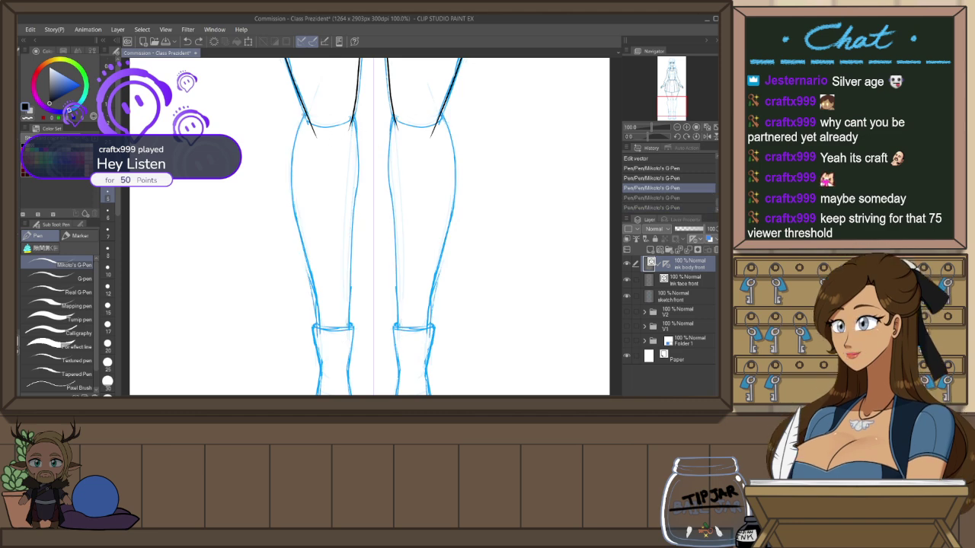
pyautogui.hotkey('ctrl', 'z')
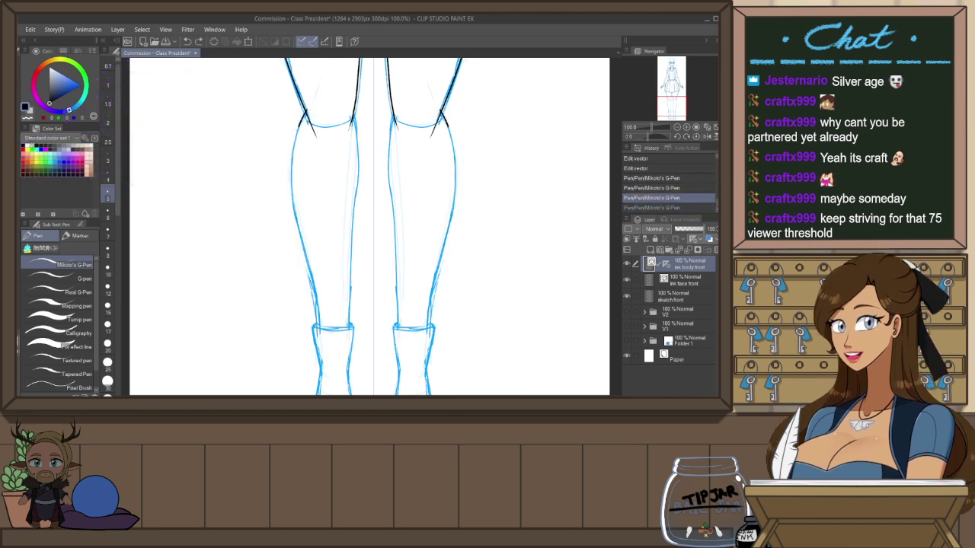
# Ink the mirrored outer calf curves from the knees to slightly below the boot cuffs with Mikoto's G-Pen
pyautogui.moveTo(294, 128); pyautogui.dragTo(331, 356)
pyautogui.hotkey('ctrl', 'z')
pyautogui.moveTo(305, 111)
pyautogui.mouseDown()
pyautogui.moveTo(293, 152)
pyautogui.moveTo(318, 355)
pyautogui.mouseUp()
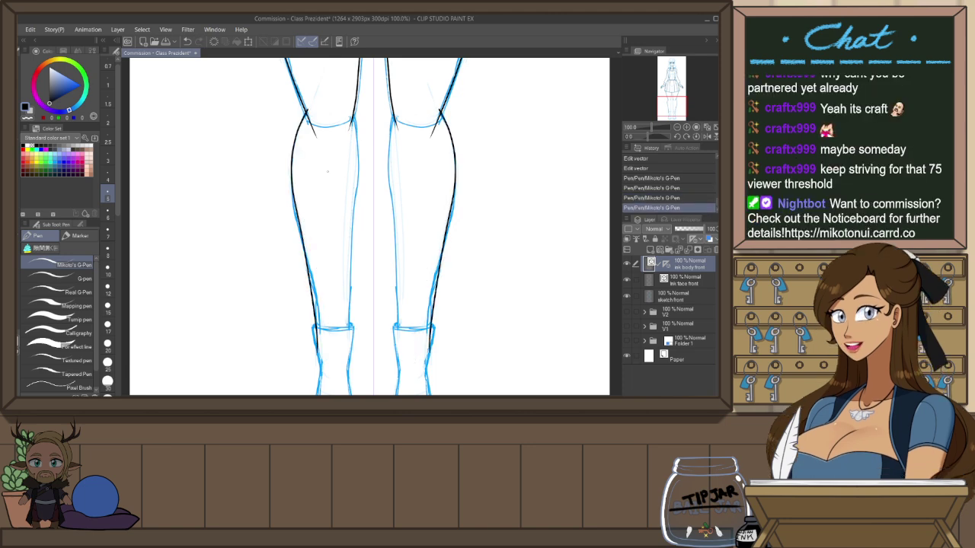
pyautogui.hotkey('ctrl', 'z')
pyautogui.moveTo(304, 111); pyautogui.dragTo(320, 347)
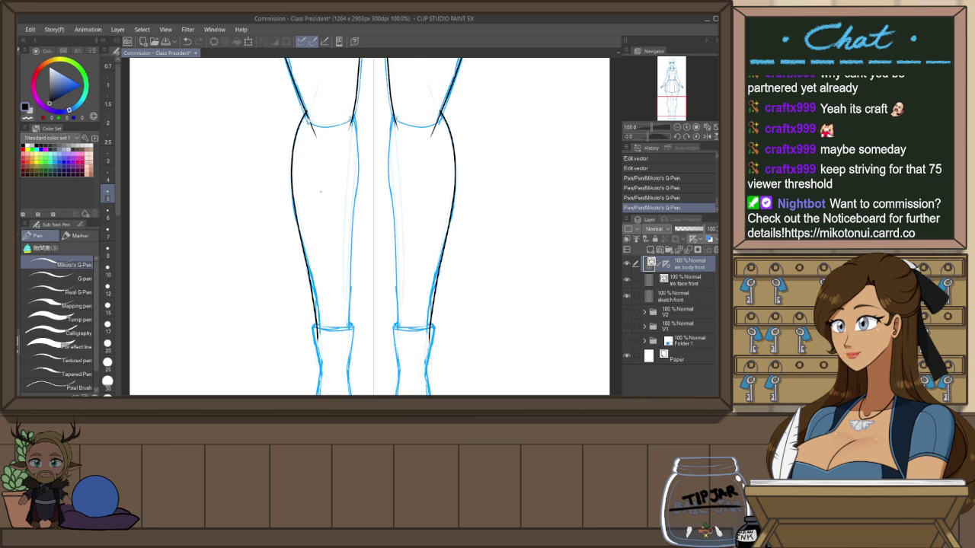
pyautogui.hotkey('ctrl', 'z')
pyautogui.moveTo(307, 110)
pyautogui.mouseDown()
pyautogui.moveTo(291, 172)
pyautogui.moveTo(324, 362)
pyautogui.mouseUp()
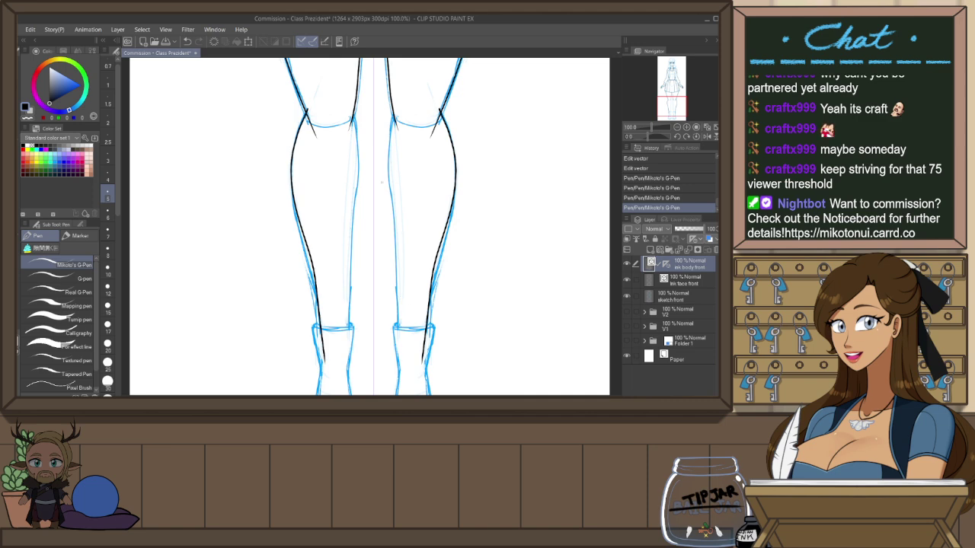
# Ink the mirrored inner calf lines from the knees down into the boot cuffs
pyautogui.moveTo(352, 114); pyautogui.dragTo(346, 357)
pyautogui.hotkey('ctrl', 'z')
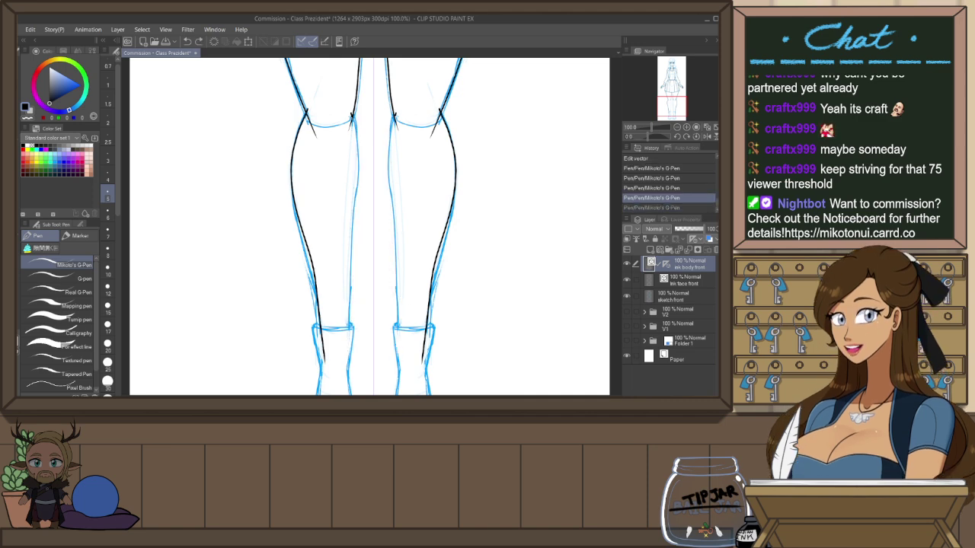
pyautogui.moveTo(351, 115); pyautogui.dragTo(347, 342)
pyautogui.hotkey('ctrl', 'y')
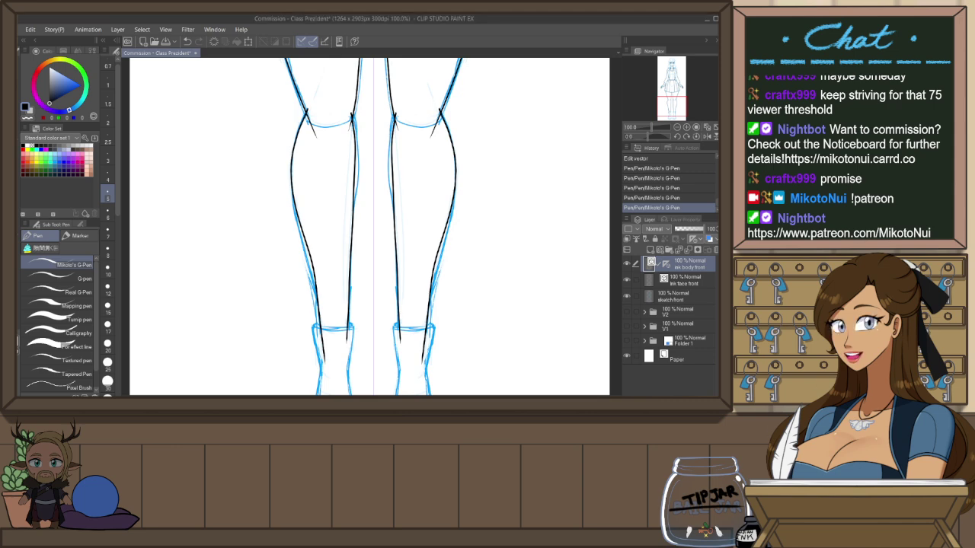
# Ink the mirrored boot cuffs and the upper sides of the boot shafts down to the ankles
pyautogui.moveTo(428, 277); pyautogui.dragTo(430, 248)
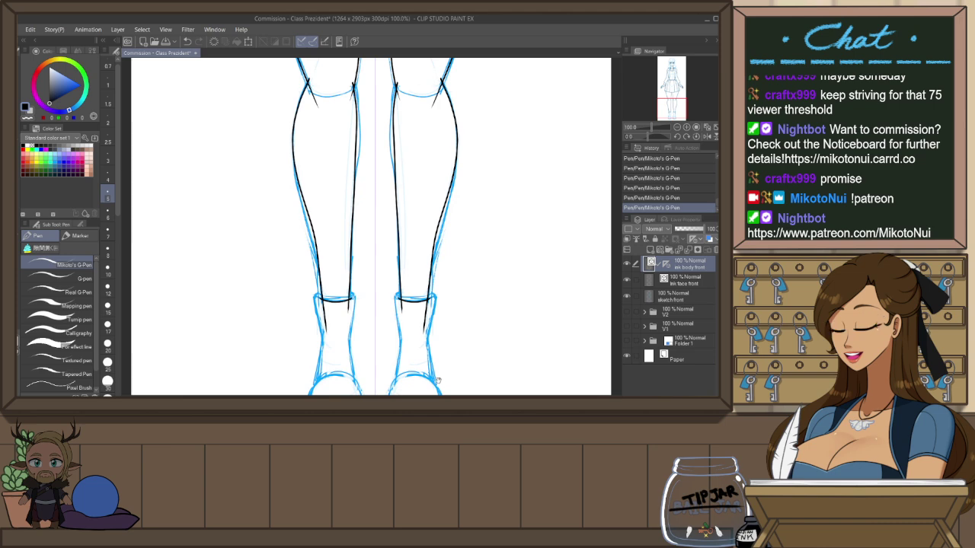
pyautogui.moveTo(432, 368); pyautogui.dragTo(447, 314)
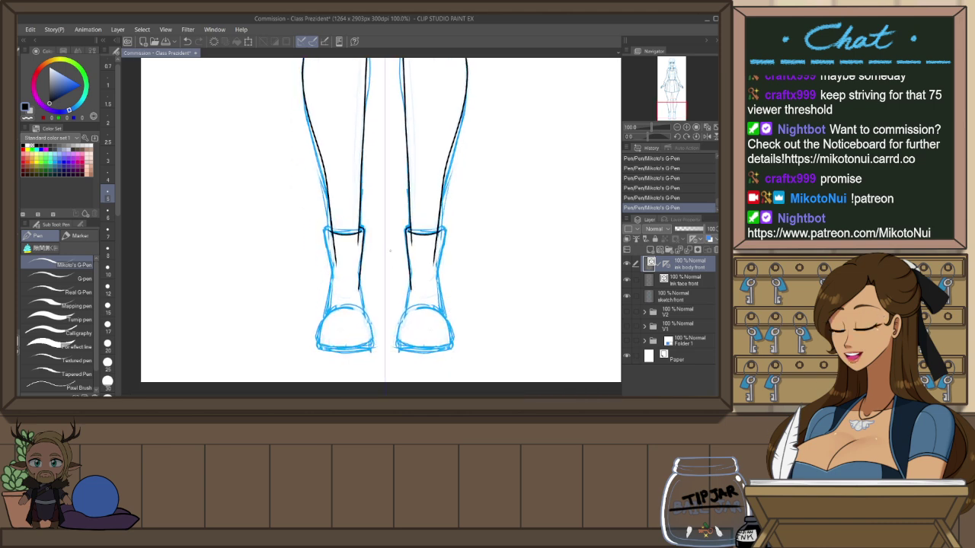
pyautogui.scroll(2, 418, 252)
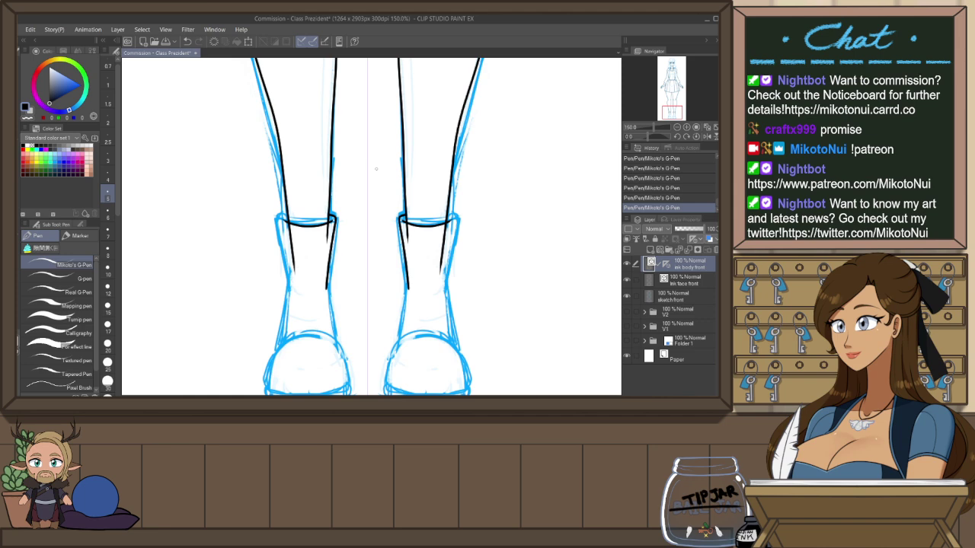
pyautogui.moveTo(287, 215)
pyautogui.mouseDown()
pyautogui.moveTo(277, 222)
pyautogui.moveTo(282, 296)
pyautogui.moveTo(292, 223)
pyautogui.mouseUp()
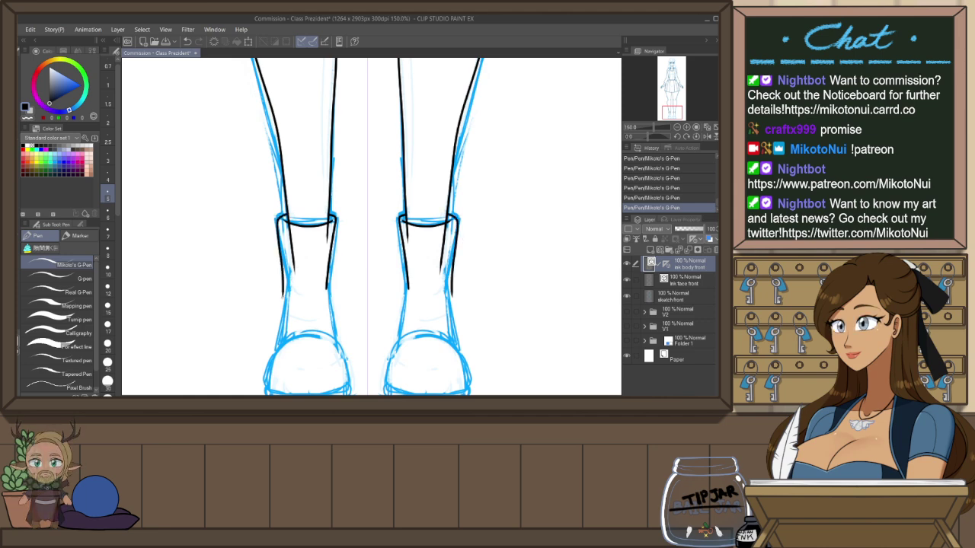
pyautogui.hotkey('ctrl', 'z')
pyautogui.hotkey('ctrl', 'y')
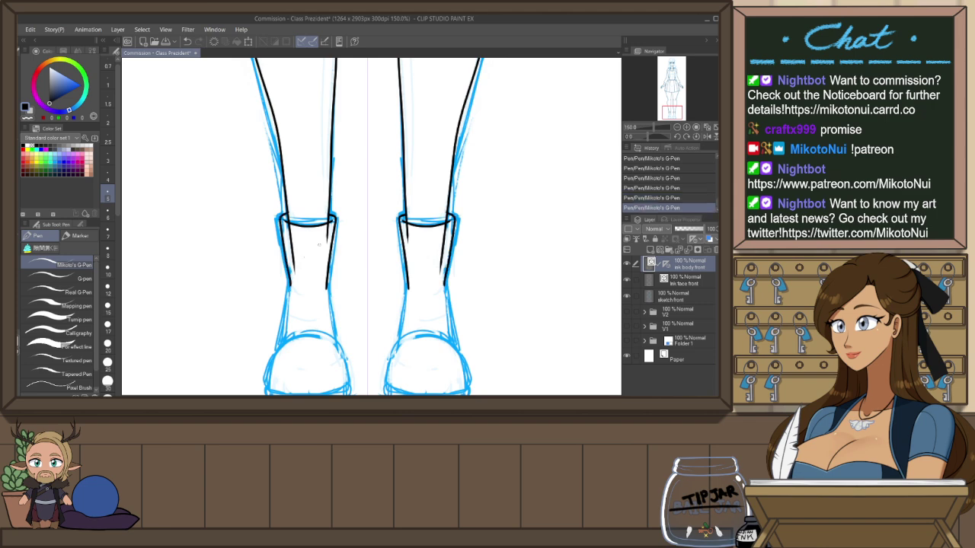
# Ink the mirrored lower sides of the boots, flaring from the ankles to the toe caps
pyautogui.moveTo(290, 283); pyautogui.dragTo(277, 358)
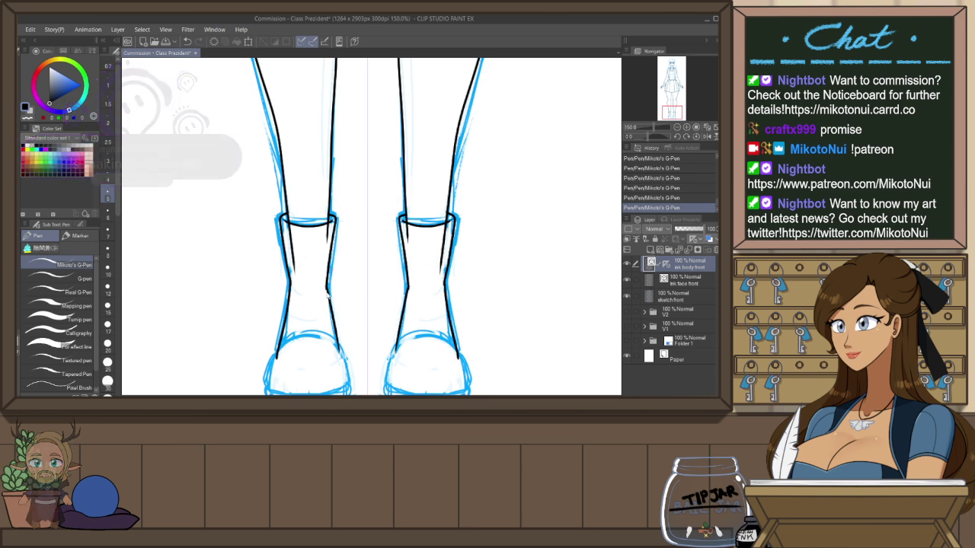
pyautogui.hotkey('ctrl', 'z')
pyautogui.moveTo(328, 286); pyautogui.dragTo(337, 341)
# Ink the rounded top and inner side of both boot toe caps, redrawing the curve until it fits the sketch
pyautogui.moveTo(422, 377); pyautogui.dragTo(412, 313)
pyautogui.moveTo(393, 276); pyautogui.dragTo(378, 325)
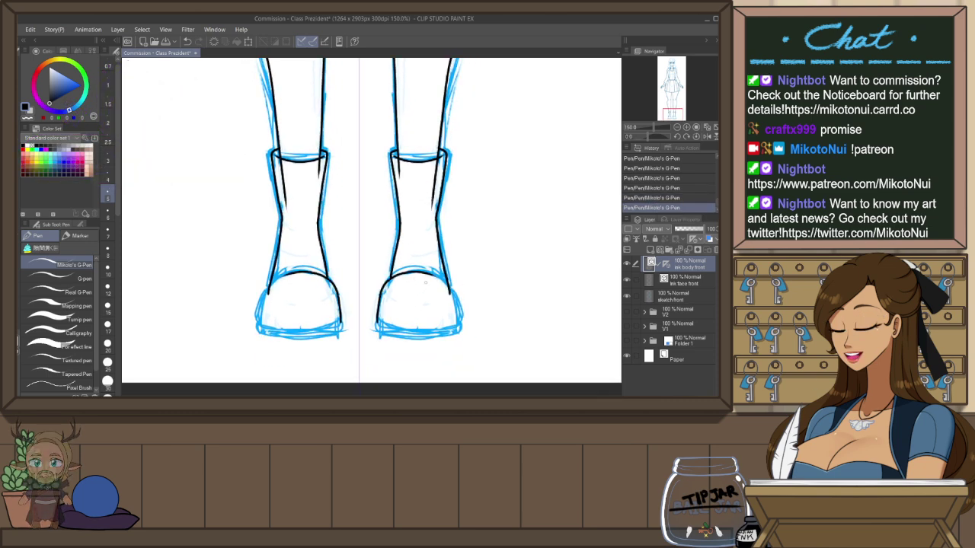
pyautogui.hotkey('ctrl', 'z')
pyautogui.moveTo(336, 291); pyautogui.dragTo(293, 272)
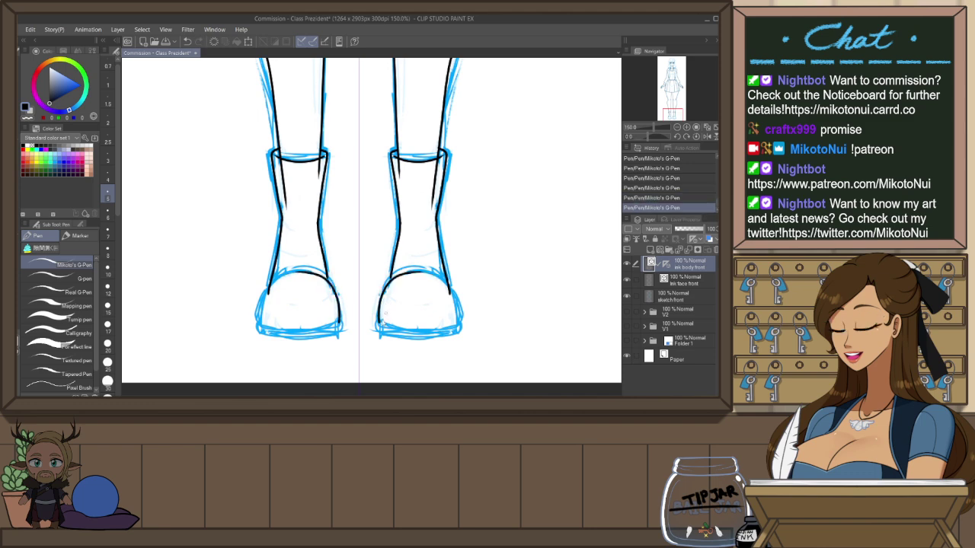
pyautogui.hotkey('ctrl', 'z')
pyautogui.moveTo(339, 323); pyautogui.dragTo(295, 272)
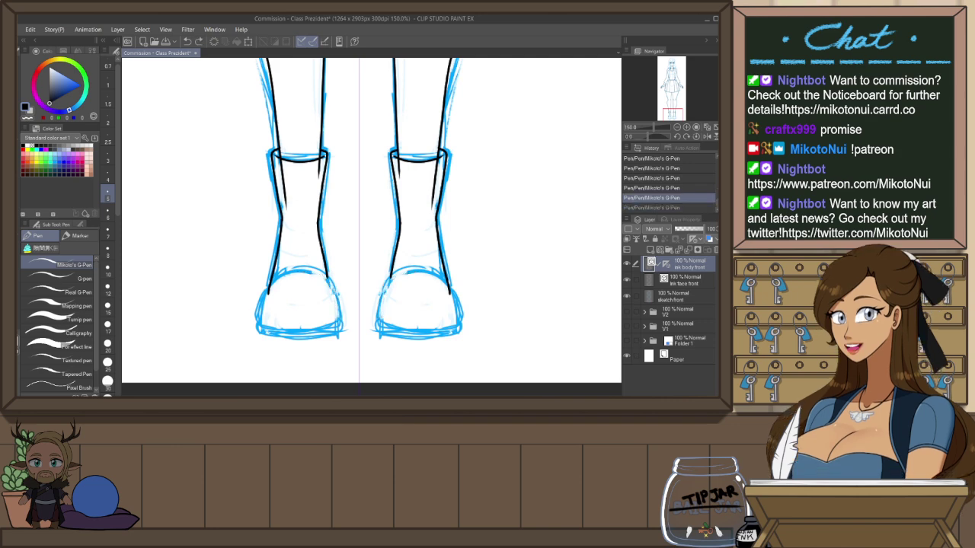
pyautogui.hotkey('ctrl', 'z')
pyautogui.hotkey('ctrl', 'y')
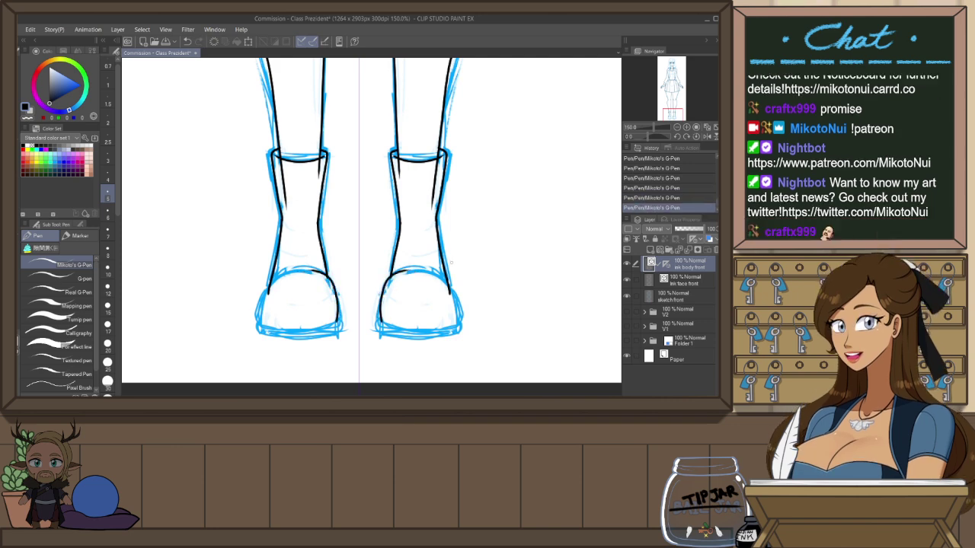
pyautogui.hotkey('ctrl', 'z')
pyautogui.moveTo(321, 273); pyautogui.dragTo(337, 321)
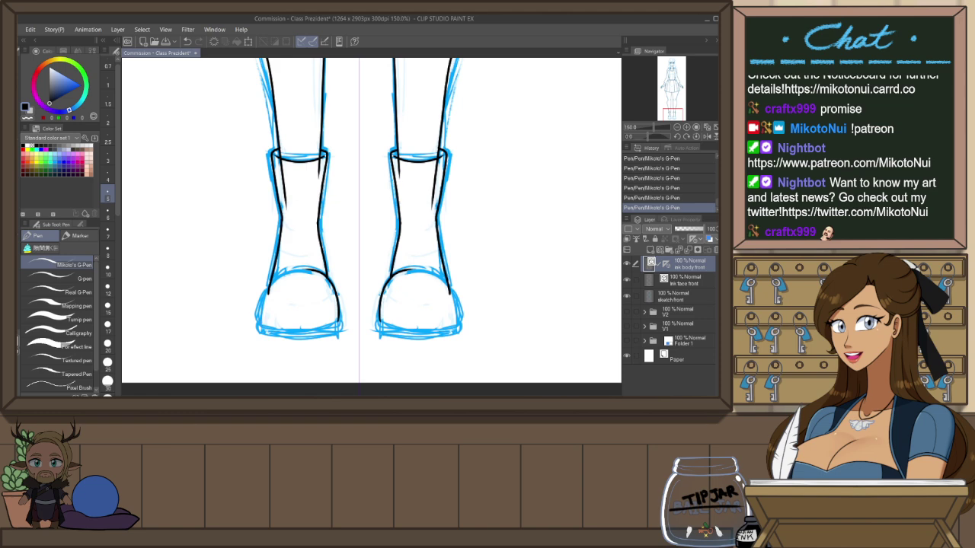
# Ink the mirrored outer curves of the boot toe caps down to the soles, comparing stroke versions
pyautogui.hotkey('ctrl', 'z')
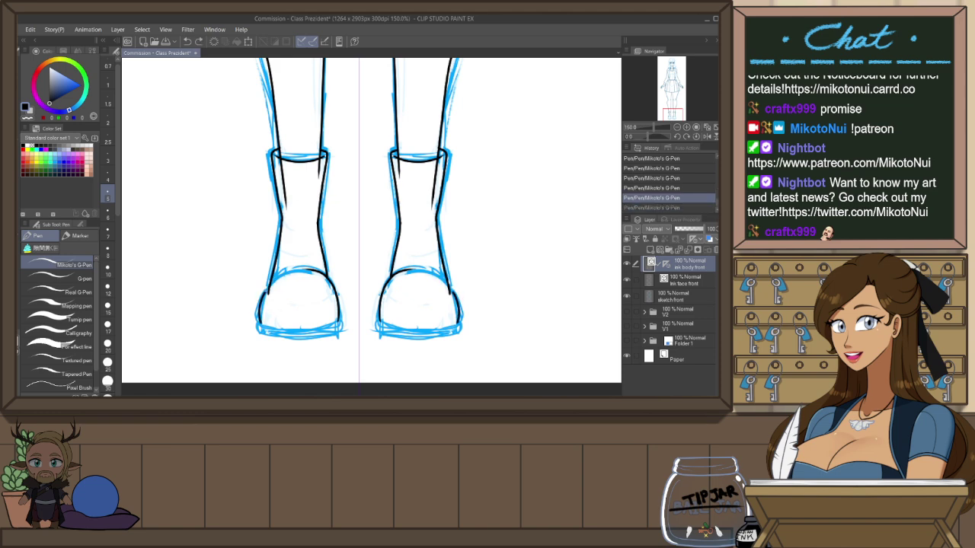
pyautogui.hotkey('ctrl', 'y')
pyautogui.hotkey('ctrl', 'z')
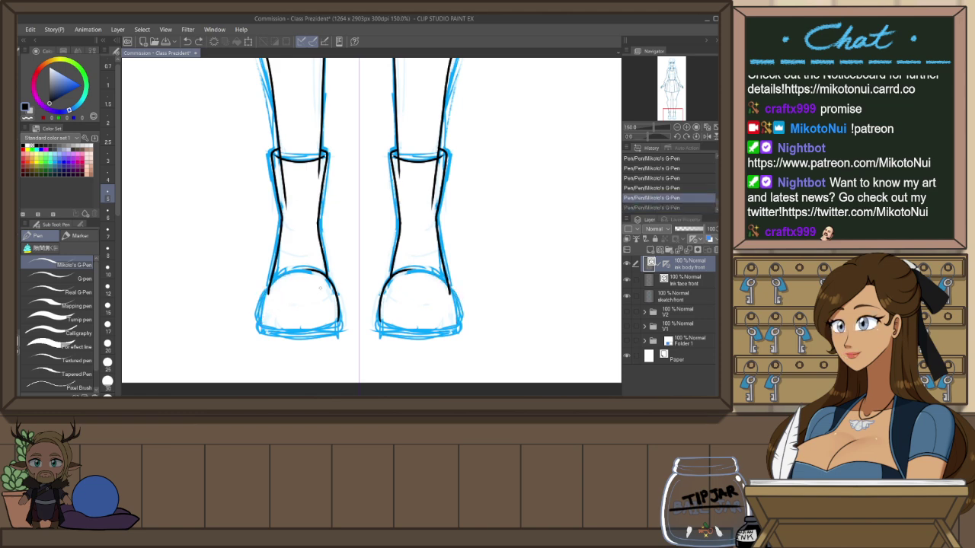
pyautogui.hotkey('ctrl', 'y')
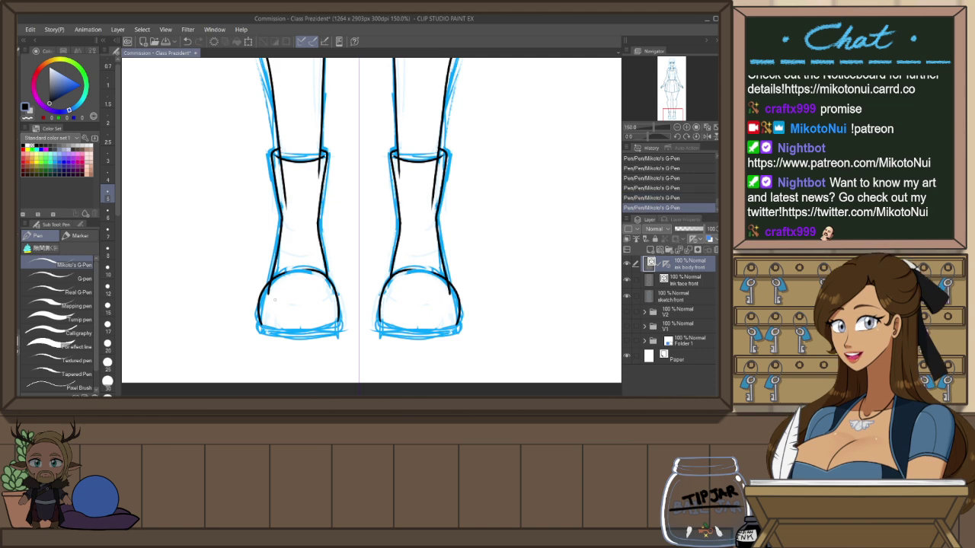
pyautogui.hotkey('ctrl', 'z')
pyautogui.hotkey('ctrl', 'y')
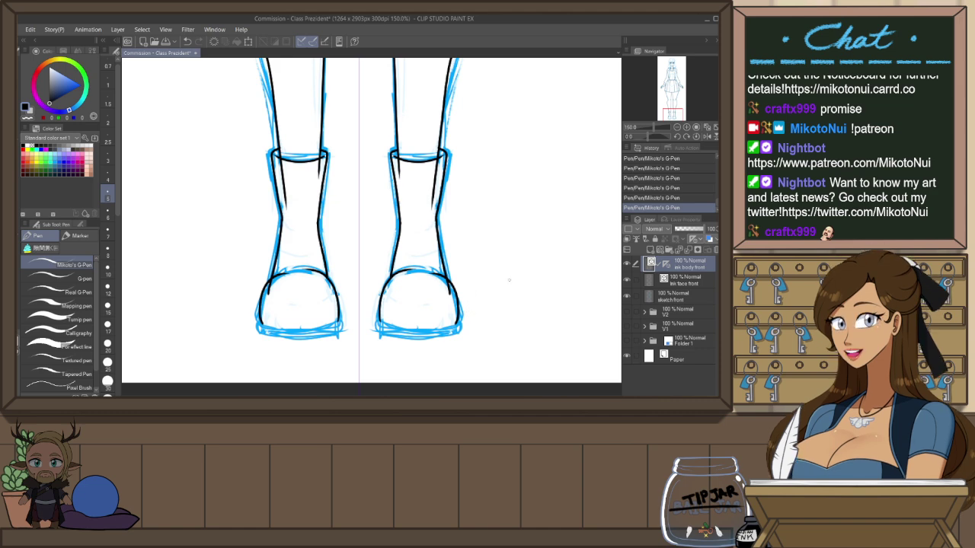
# Ink the bottom edge of both mirrored boot toe caps just above the soles, redrawing the stroke until it fits the sketch
pyautogui.press('r')
pyautogui.moveTo(455, 338); pyautogui.dragTo(251, 312)
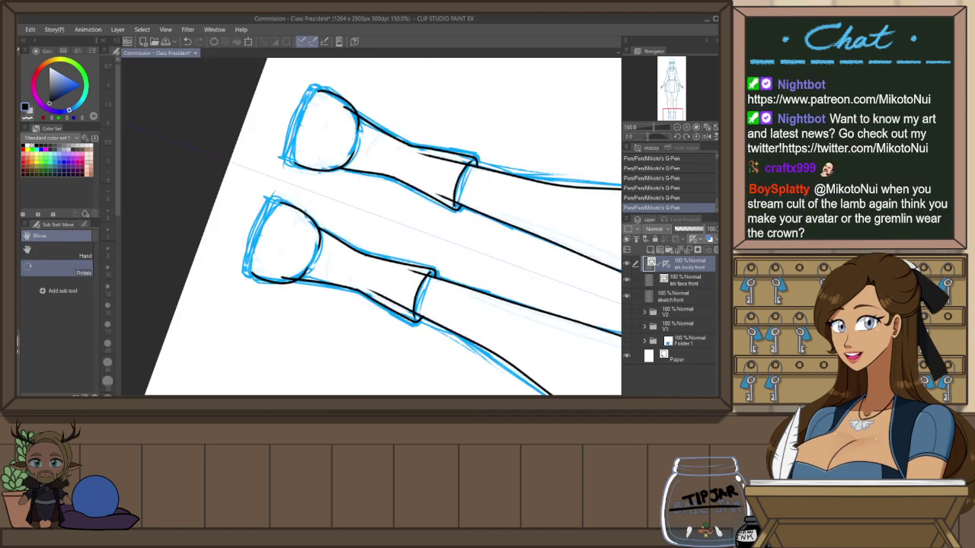
pyautogui.press('p')
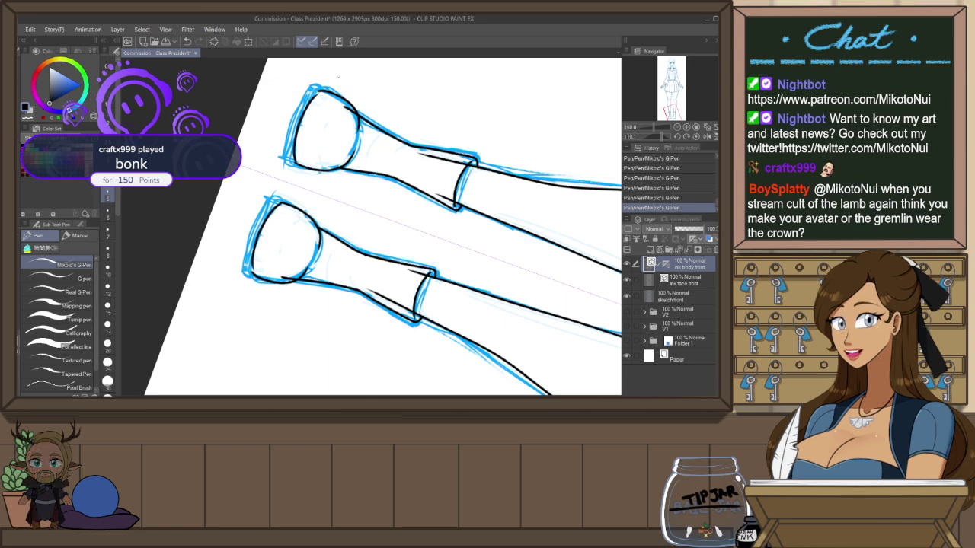
pyautogui.moveTo(363, 204); pyautogui.dragTo(416, 242)
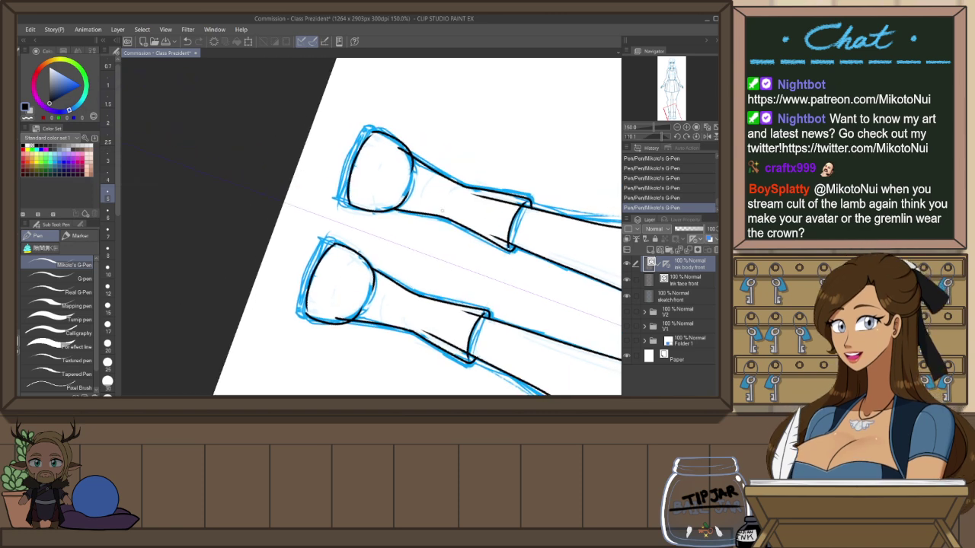
pyautogui.press('space')
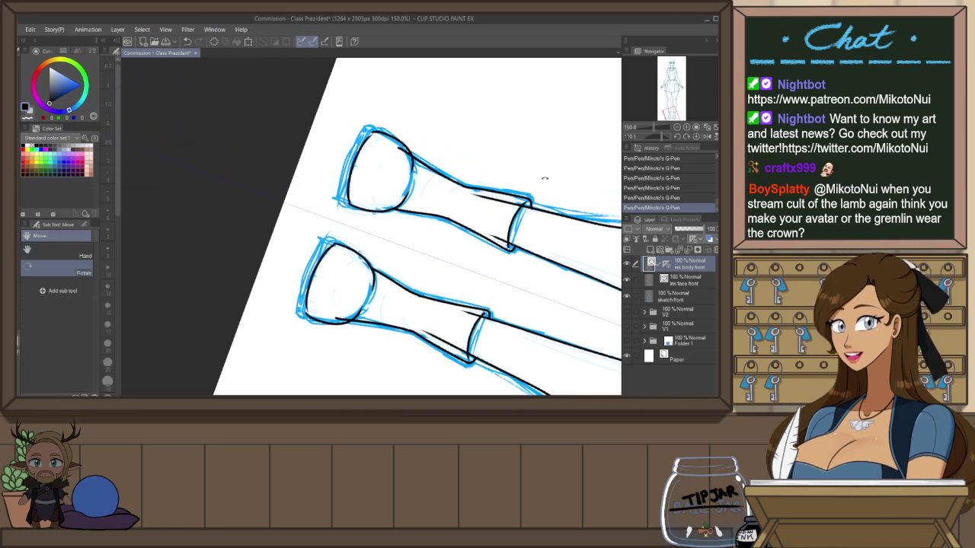
pyautogui.moveTo(436, 160); pyautogui.dragTo(461, 186)
pyautogui.hotkey('ctrl', 'z')
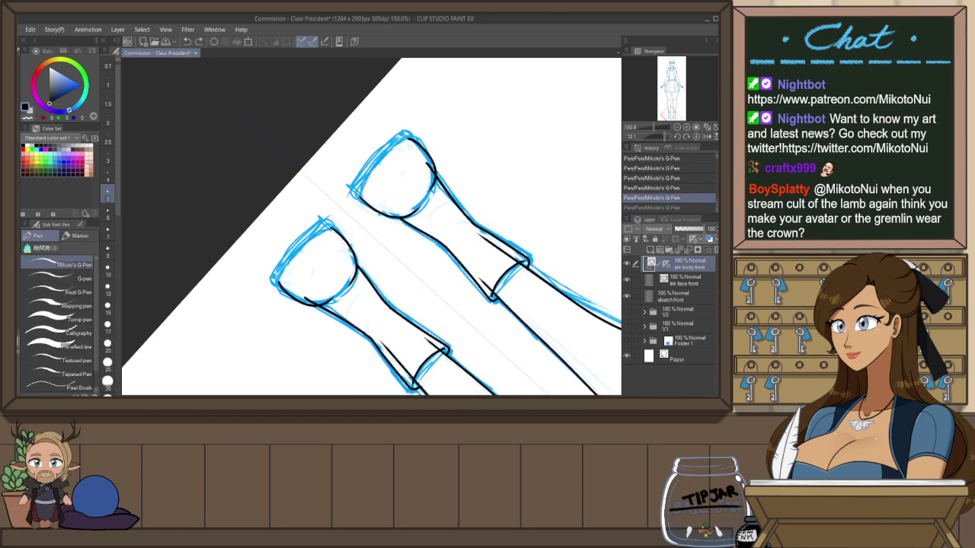
pyautogui.moveTo(379, 161)
pyautogui.mouseDown()
pyautogui.moveTo(360, 190)
pyautogui.moveTo(410, 138)
pyautogui.mouseUp()
pyautogui.hotkey('ctrl', 'z')
pyautogui.hotkey('ctrl', 'z')
pyautogui.moveTo(360, 195); pyautogui.dragTo(415, 136)
pyautogui.hotkey('ctrl', 'z')
pyautogui.moveTo(360, 197); pyautogui.dragTo(412, 140)
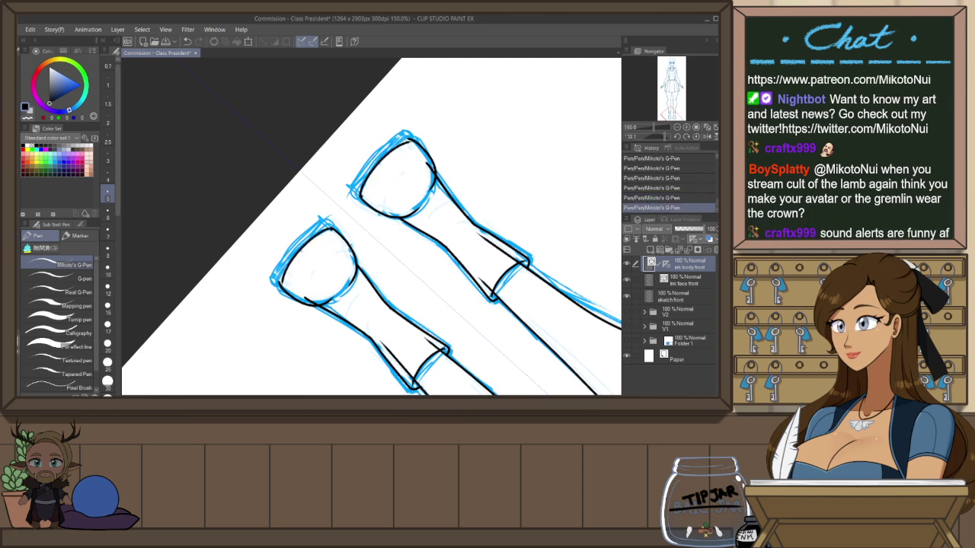
pyautogui.hotkey('ctrl', '+')
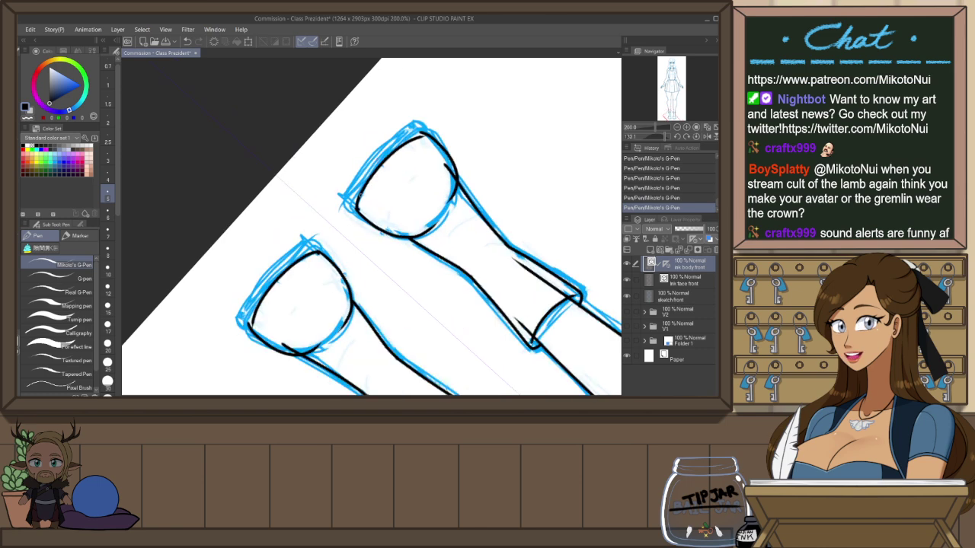
pyautogui.hotkey('ctrl', 'z')
pyautogui.moveTo(357, 211); pyautogui.dragTo(422, 135)
pyautogui.hotkey('ctrl', 'z')
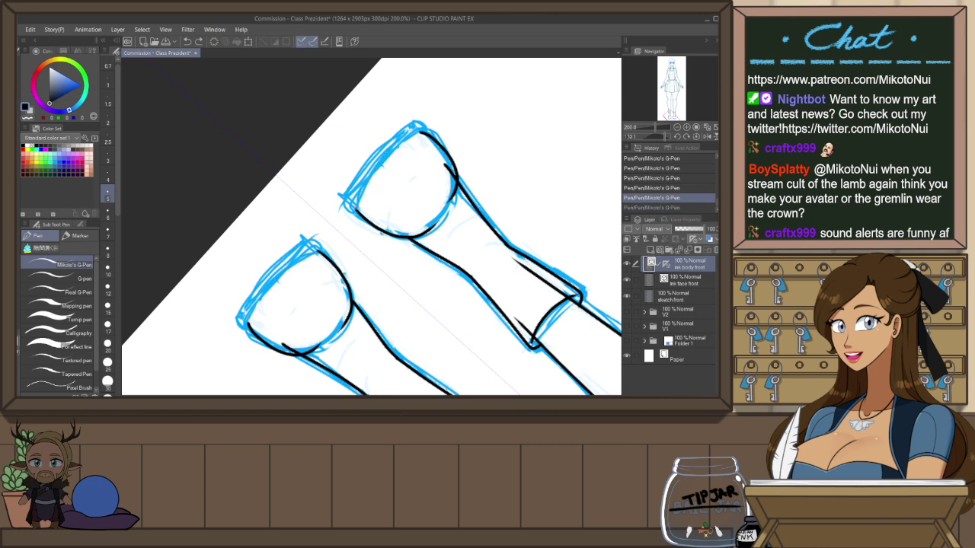
pyautogui.moveTo(357, 208); pyautogui.dragTo(417, 133)
pyautogui.hotkey('ctrl', 'y')
pyautogui.hotkey('ctrl', 'z')
pyautogui.hotkey('ctrl', 'y')
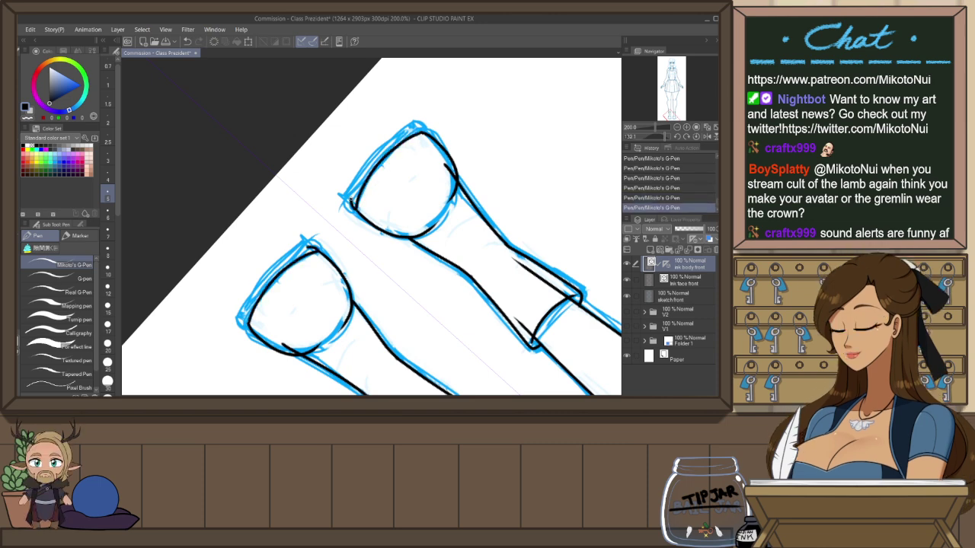
# Ink a second, parallel line below the toe caps as the mirrored sole edge, comparing the result with and without it
pyautogui.moveTo(352, 207); pyautogui.dragTo(420, 132)
pyautogui.hotkey('ctrl', 'z')
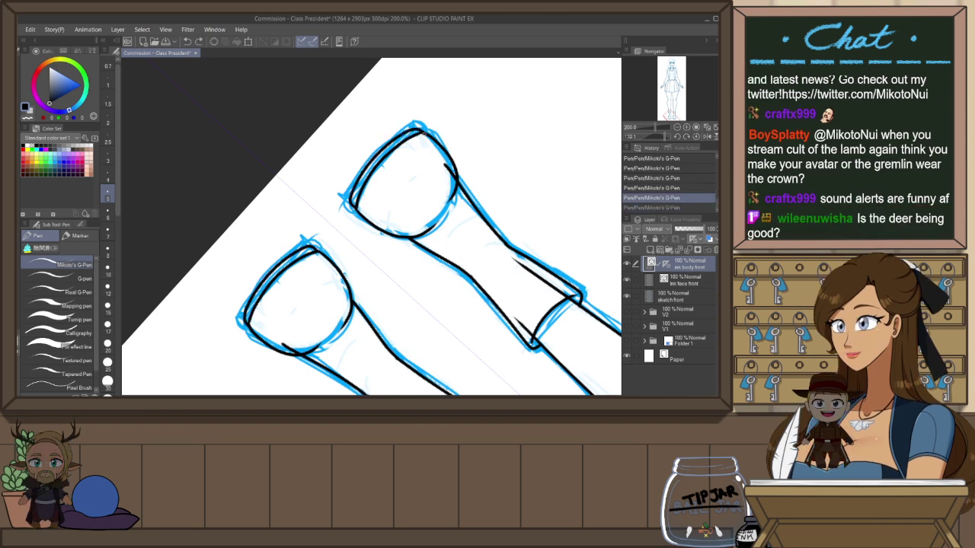
pyautogui.hotkey('ctrl', 'y')
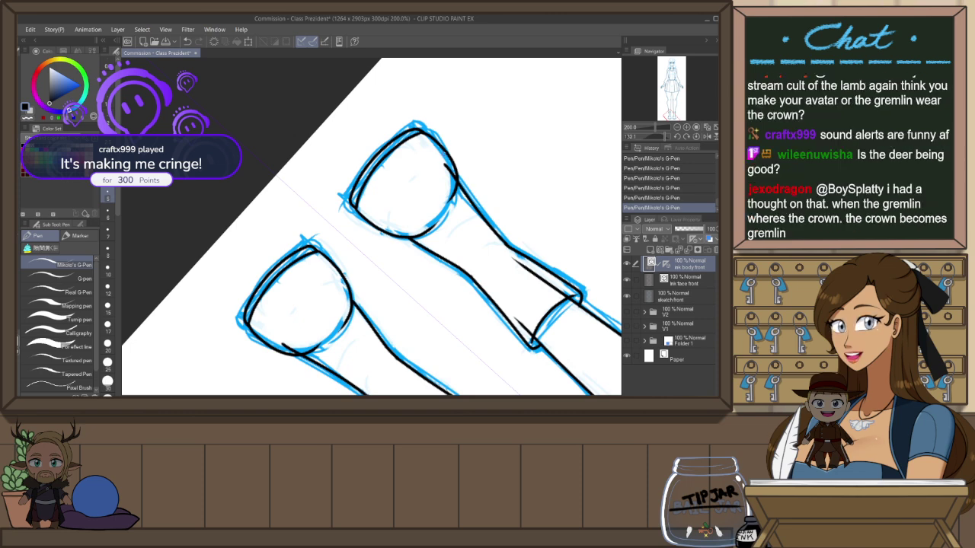
# Stretch the outer toe-cap curves of both boots slightly upward together and erase the shaft line ends overlapping the toe caps
pyautogui.hotkey('ctrl', '@')
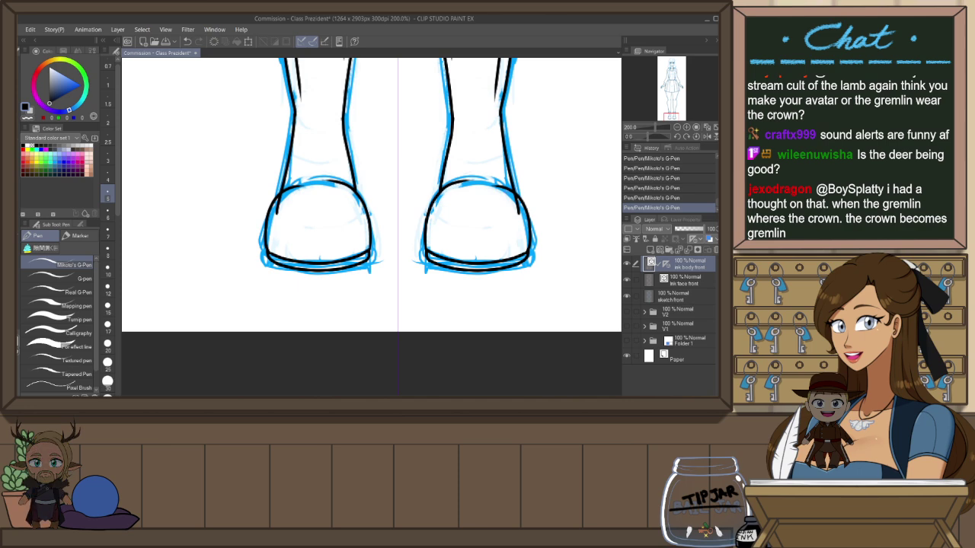
pyautogui.press('o')
pyautogui.click(497, 186)
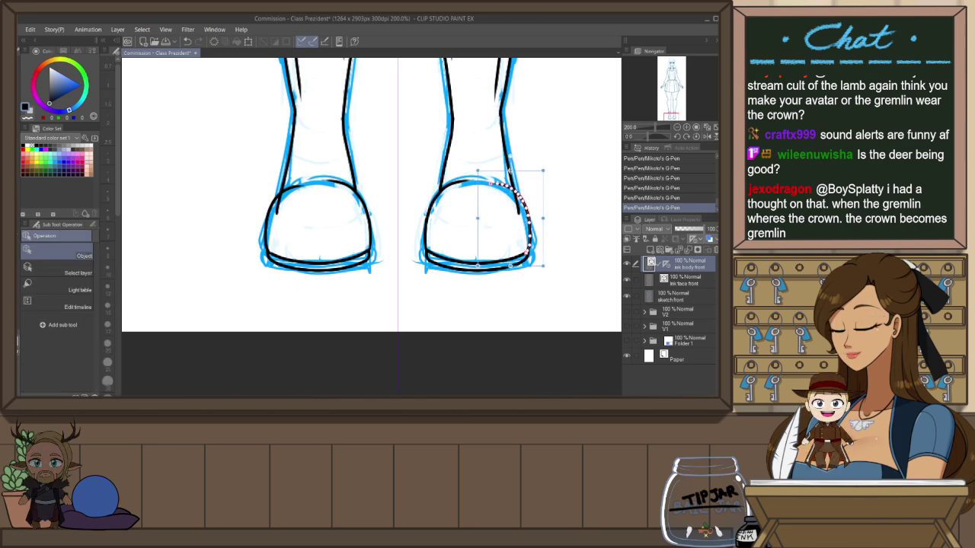
pyautogui.click(558, 158)
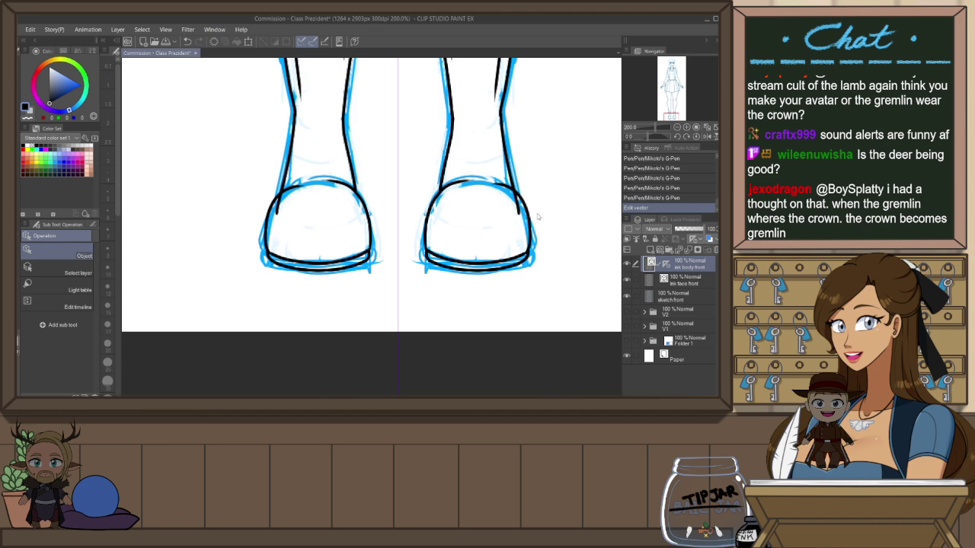
pyautogui.click(271, 206)
pyautogui.click(559, 159)
pyautogui.hotkey('ctrl', 'z')
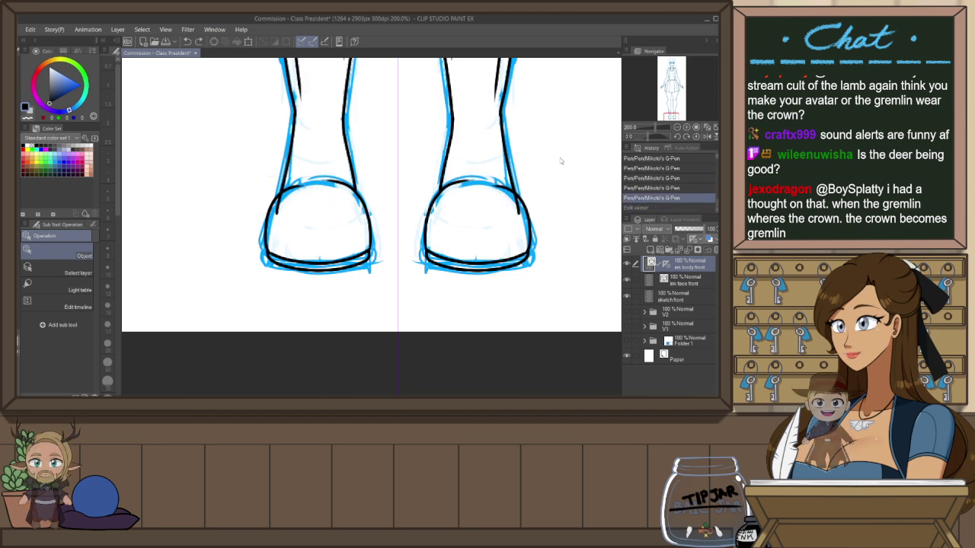
pyautogui.click(503, 188)
pyautogui.keyDown('shift'); pyautogui.click(311, 183); pyautogui.keyUp('shift')
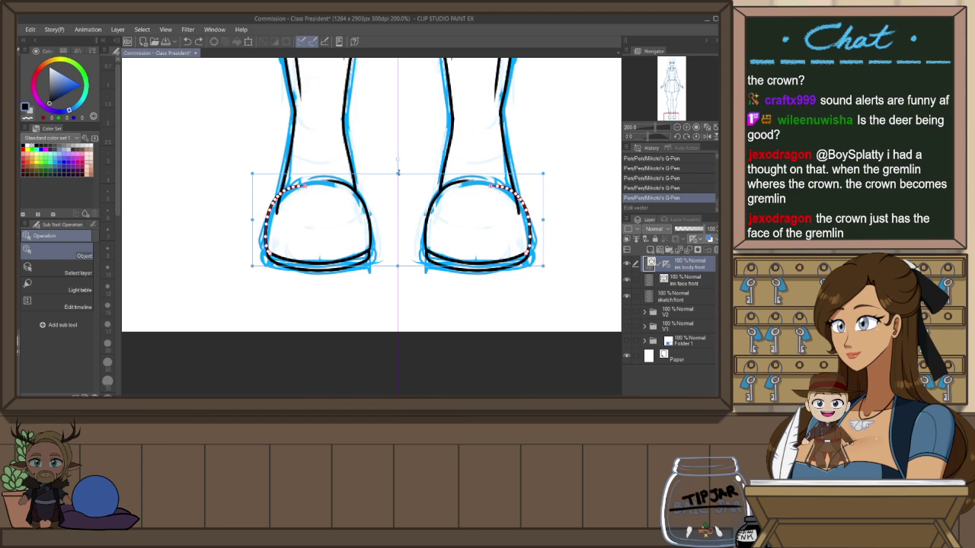
pyautogui.moveTo(398, 168); pyautogui.dragTo(399, 165)
pyautogui.click(413, 130)
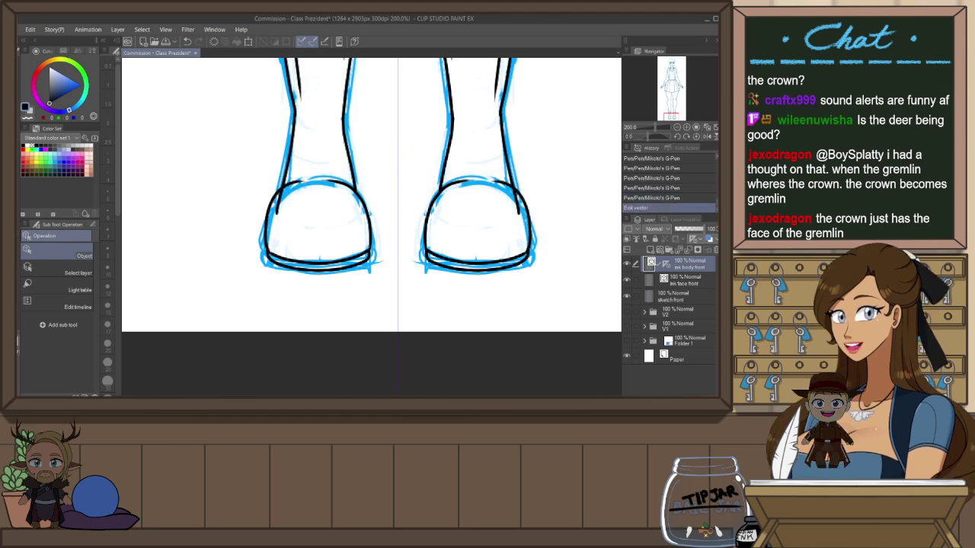
pyautogui.press('e')
pyautogui.click(280, 205)
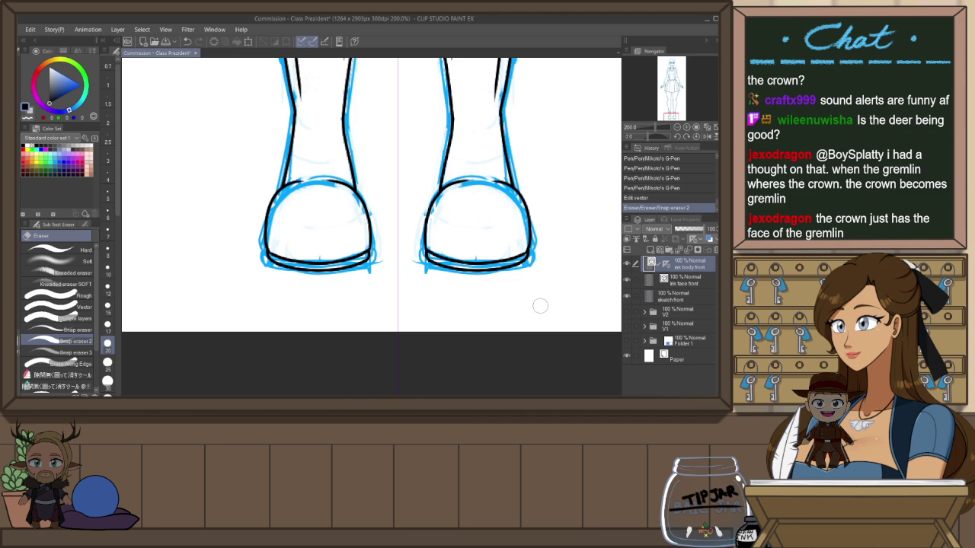
# Erase the overlapping line ends along the skirt hem and around the knees with the snap eraser
pyautogui.scroll(-4, 447, 287)
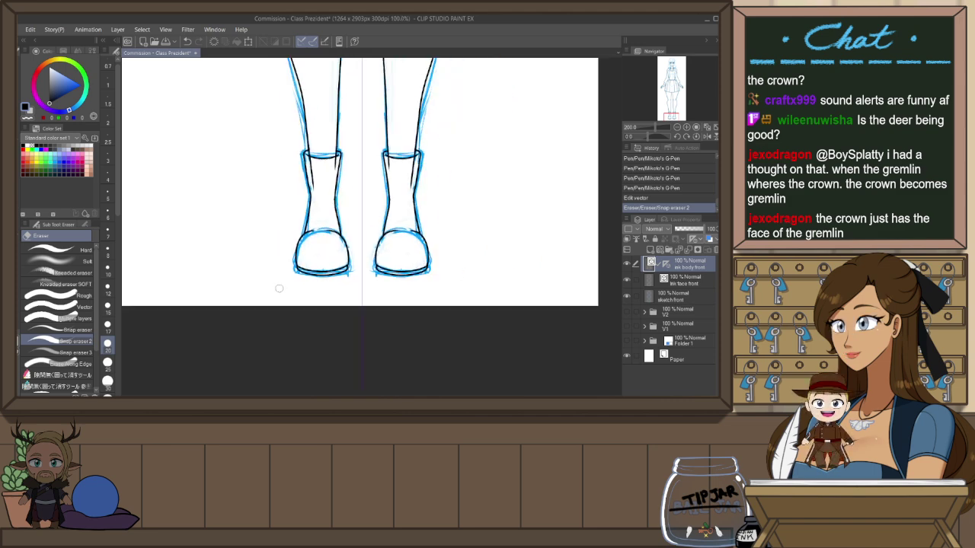
pyautogui.scroll(-5, 278, 288)
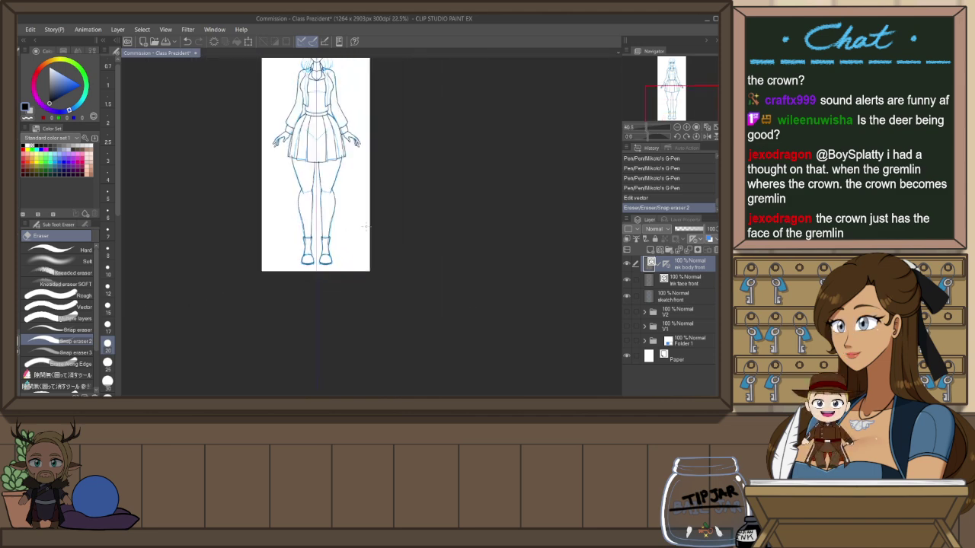
pyautogui.scroll(3, 364, 227)
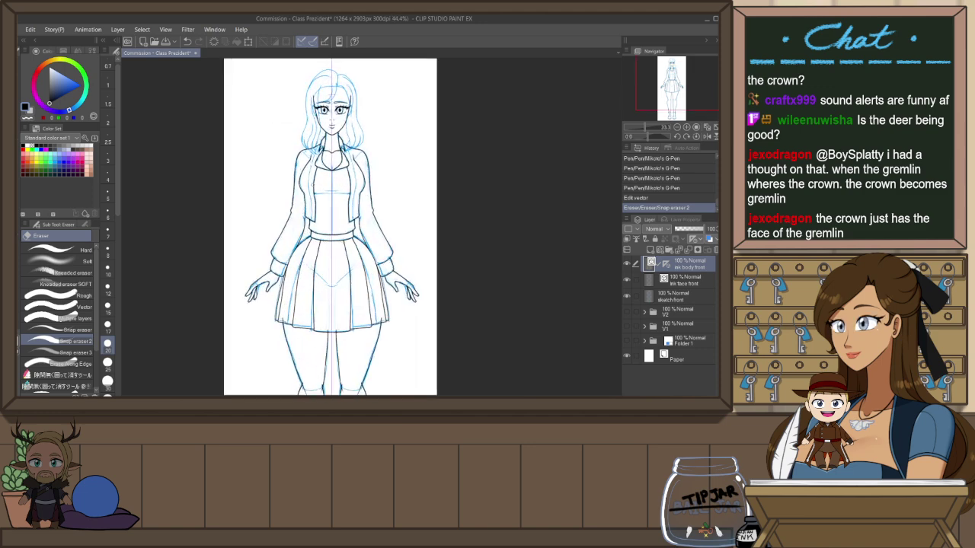
pyautogui.scroll(1, 316, 227)
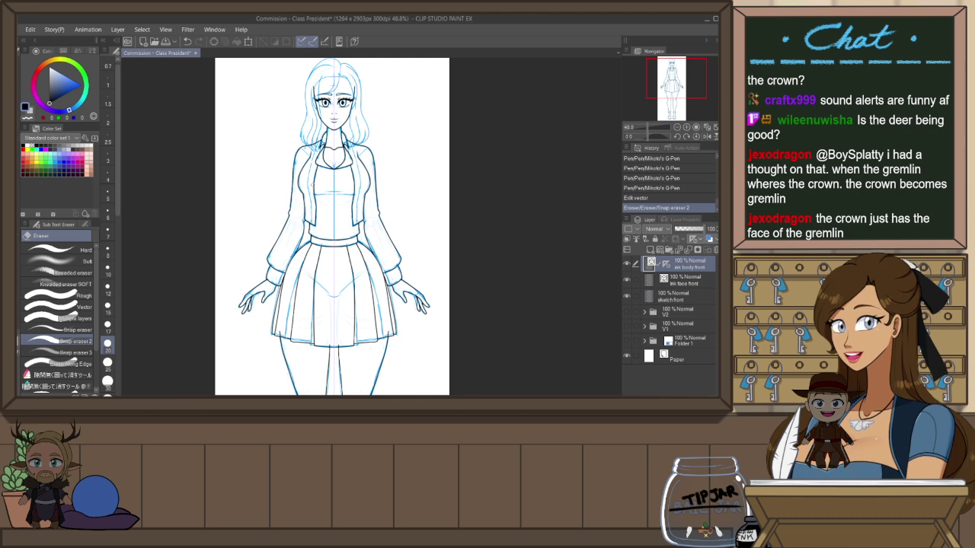
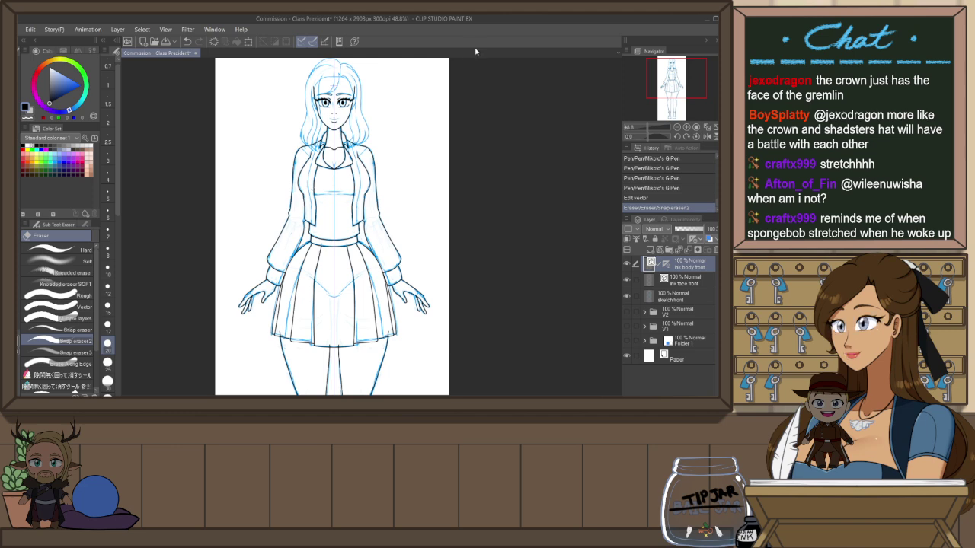
pyautogui.moveTo(439, 320); pyautogui.dragTo(458, 234)
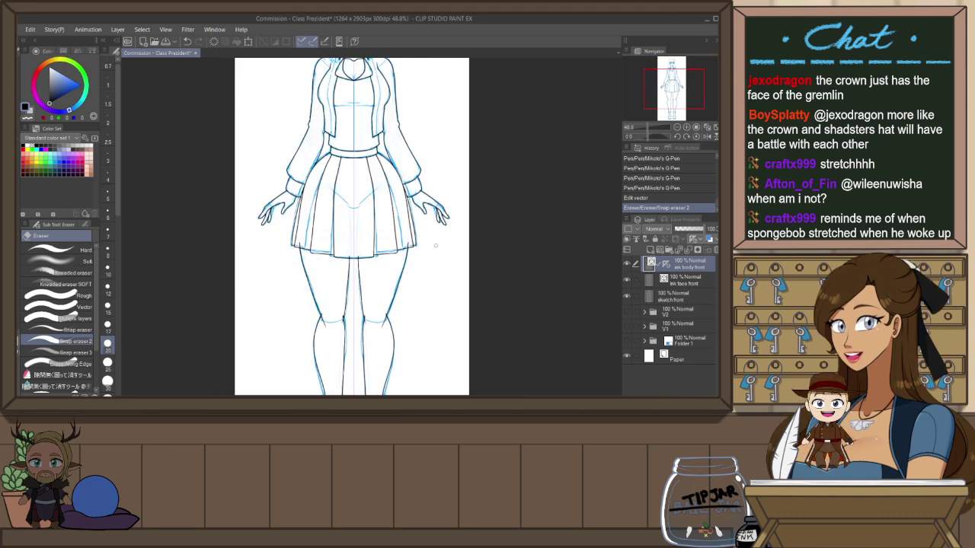
pyautogui.click(404, 238)
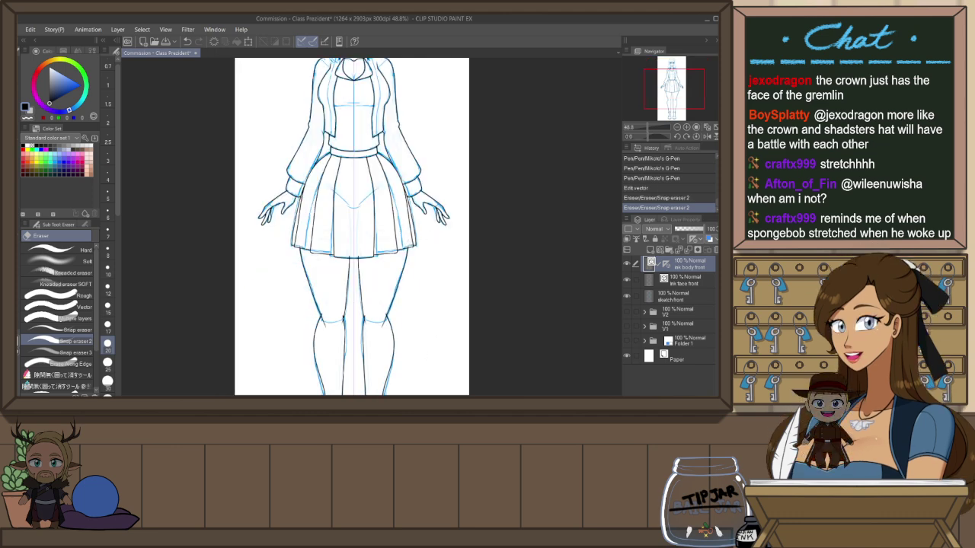
pyautogui.click(358, 254)
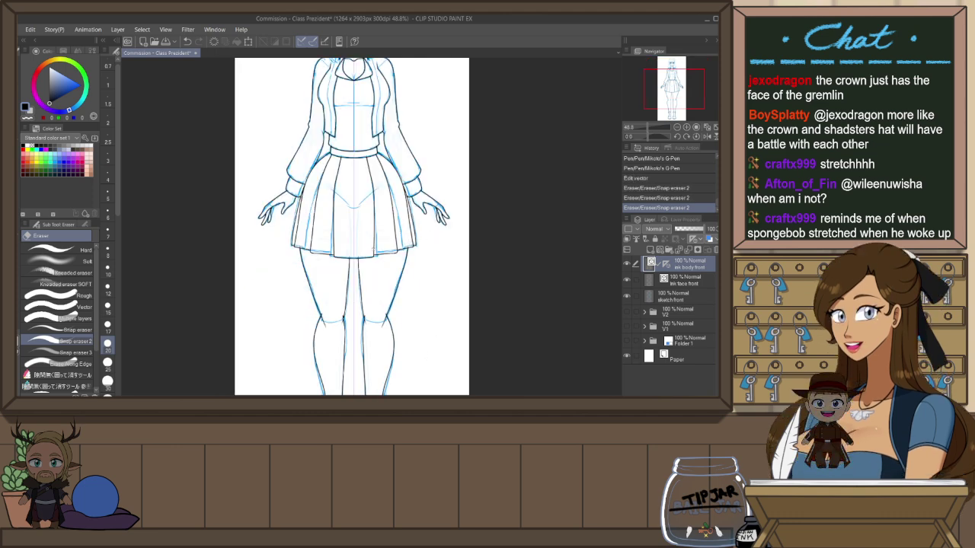
pyautogui.click(348, 316)
pyautogui.click(323, 315)
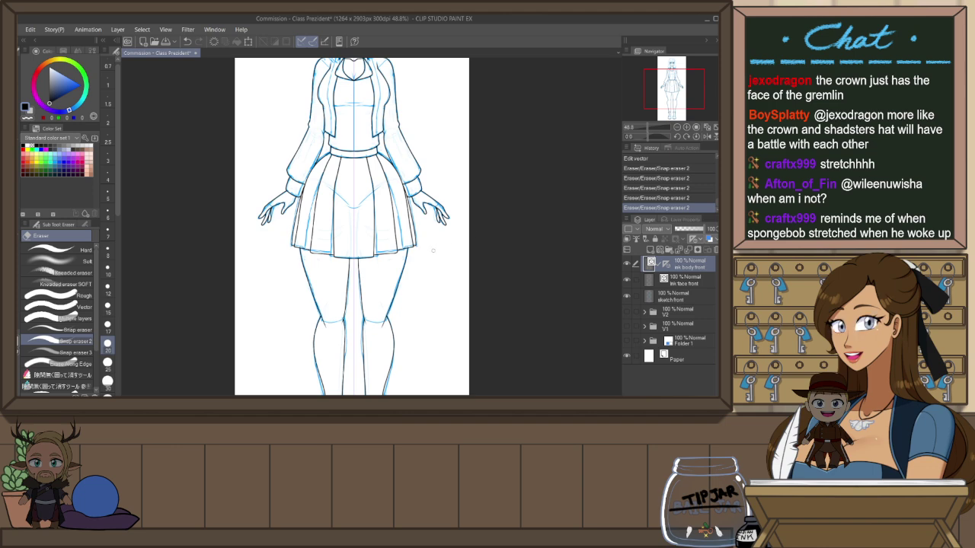
# Save the file and move the symmetry ruler from the ink body front layer to the sketch front layer
pyautogui.scroll(-2, 433, 251)
pyautogui.scroll(1, 380, 70)
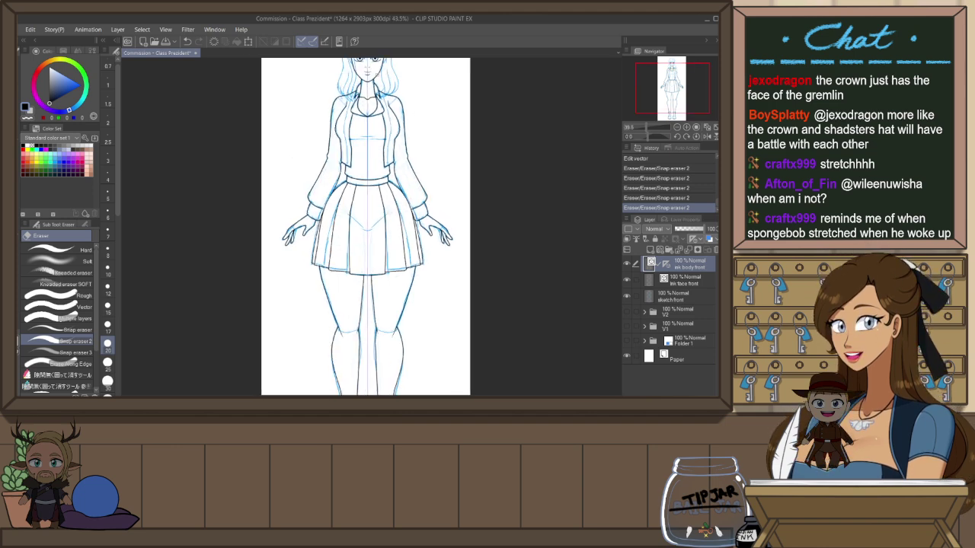
pyautogui.scroll(7, 377, 75)
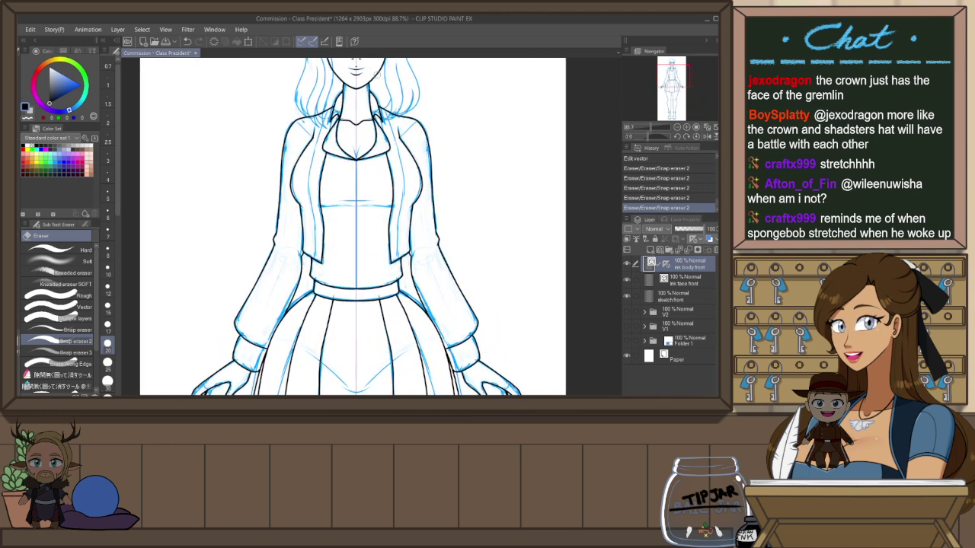
pyautogui.moveTo(489, 199); pyautogui.dragTo(481, 319)
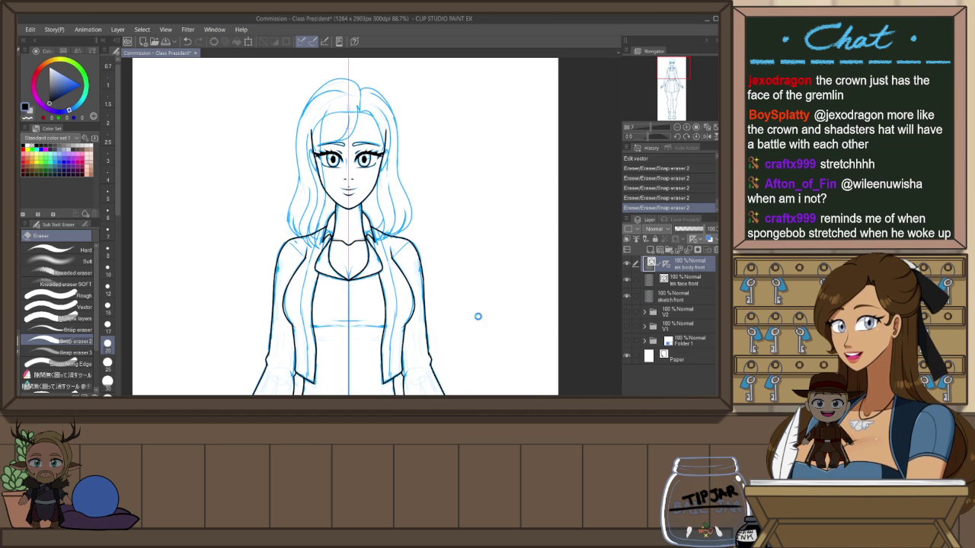
pyautogui.hotkey('ctrl', 's')
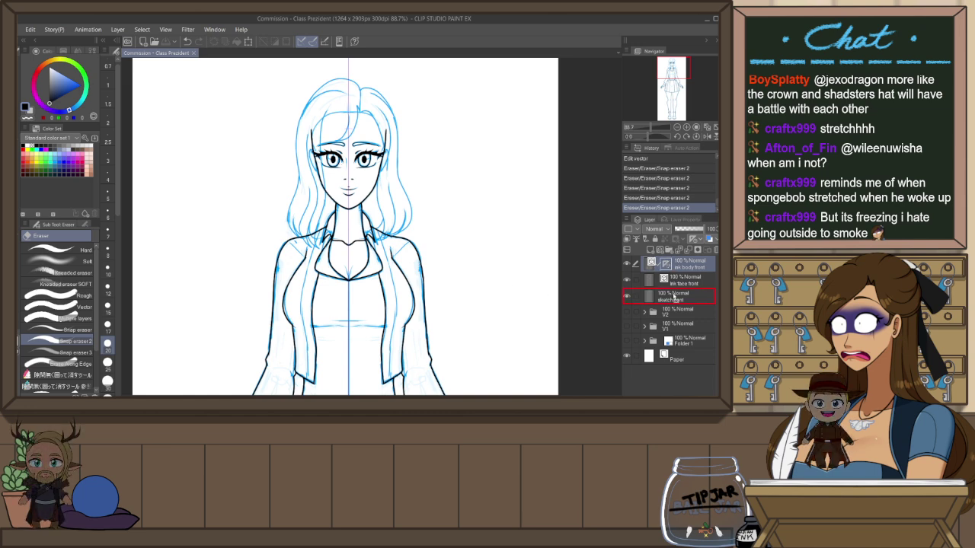
pyautogui.moveTo(654, 276); pyautogui.dragTo(657, 297)
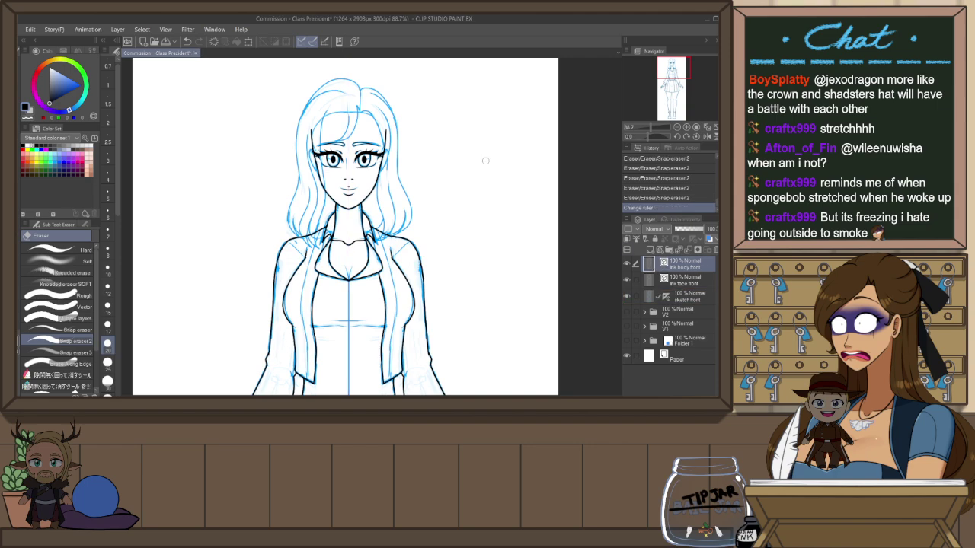
# With the canvas view flipped horizontally, ink the fringe's first curve from the hair parting down across the forehead using Mikoto's G-Pen
pyautogui.scroll(5, 333, 88)
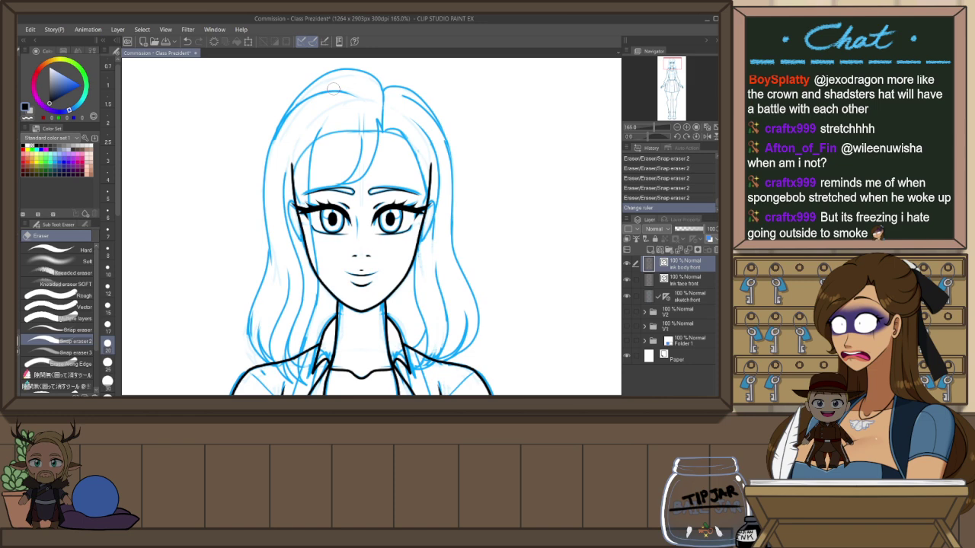
pyautogui.press('p')
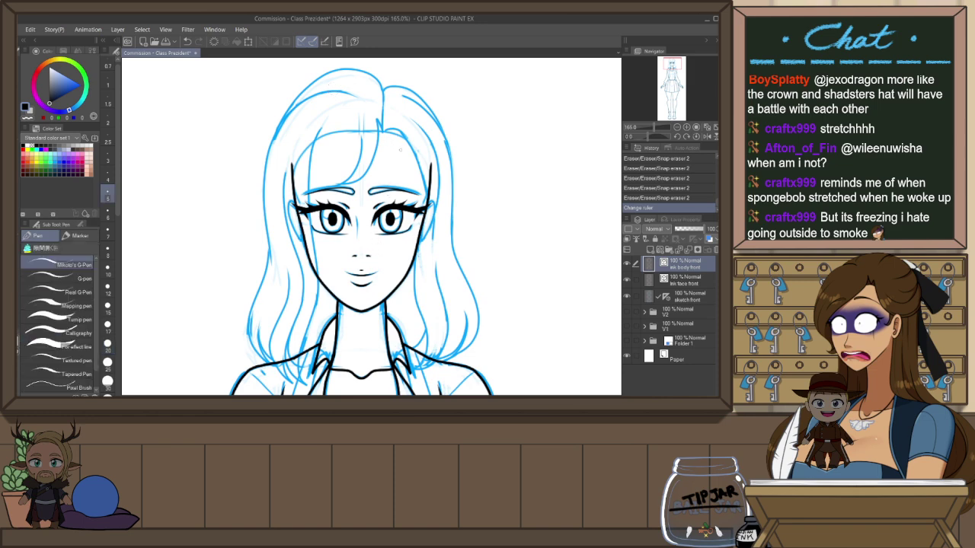
pyautogui.press('h')
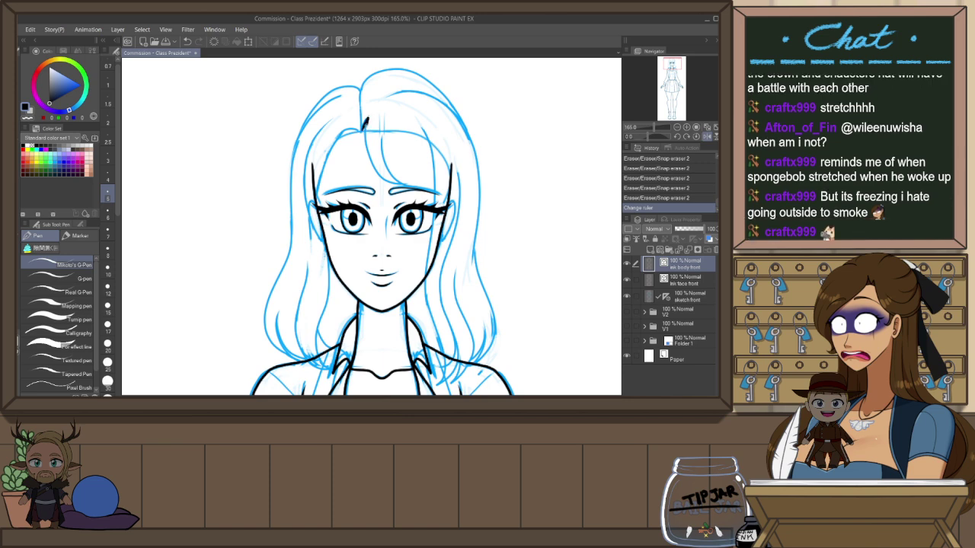
pyautogui.moveTo(422, 185); pyautogui.dragTo(424, 185)
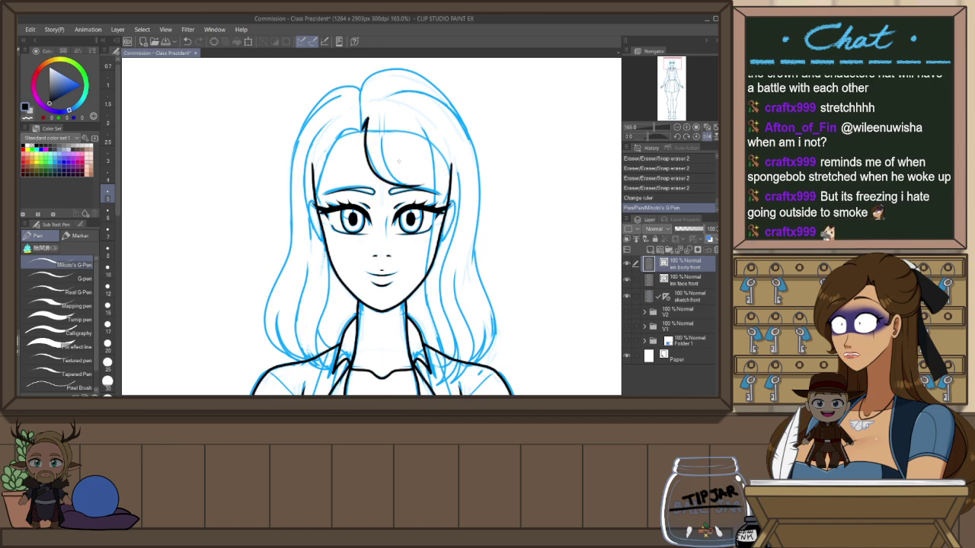
pyautogui.hotkey('ctrl', 'z')
pyautogui.moveTo(366, 138)
pyautogui.mouseDown()
pyautogui.moveTo(374, 177)
pyautogui.moveTo(441, 196)
pyautogui.moveTo(381, 137)
pyautogui.moveTo(454, 198)
pyautogui.mouseUp()
pyautogui.hotkey('ctrl', 'z')
pyautogui.hotkey('ctrl', 'z')
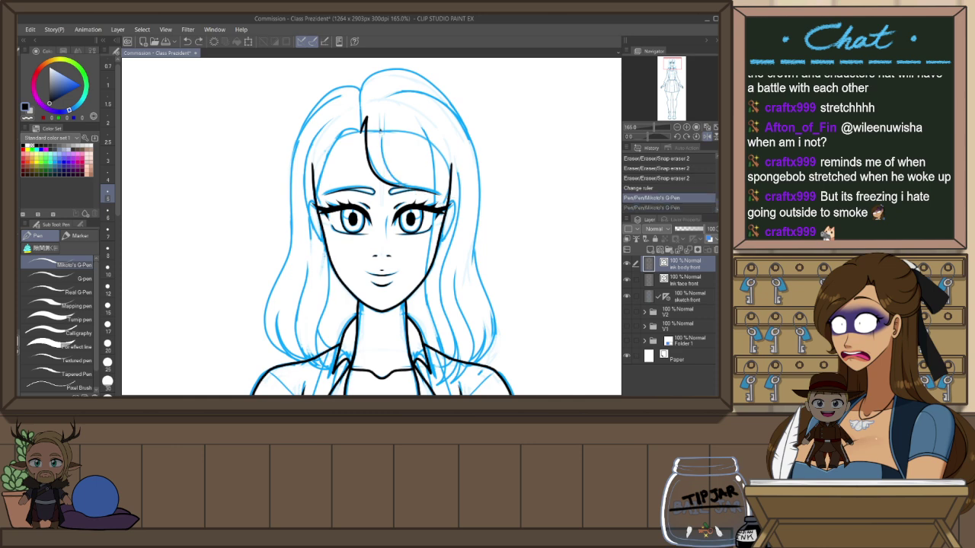
# Ink a second curve beside the first to form the swept fringe lock, redoing the stroke to refine it, and unflip the view
pyautogui.moveTo(381, 129); pyautogui.dragTo(448, 198)
pyautogui.hotkey('ctrl', 'z')
pyautogui.moveTo(381, 130)
pyautogui.mouseDown()
pyautogui.moveTo(392, 180)
pyautogui.moveTo(447, 197)
pyautogui.mouseUp()
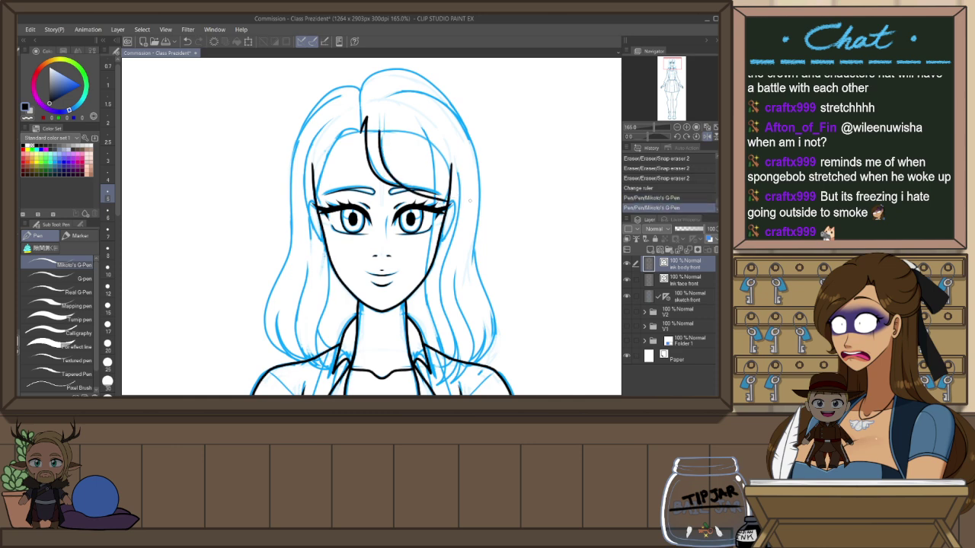
pyautogui.hotkey('ctrl', 'z')
pyautogui.moveTo(380, 131)
pyautogui.mouseDown()
pyautogui.moveTo(397, 184)
pyautogui.moveTo(448, 198)
pyautogui.mouseUp()
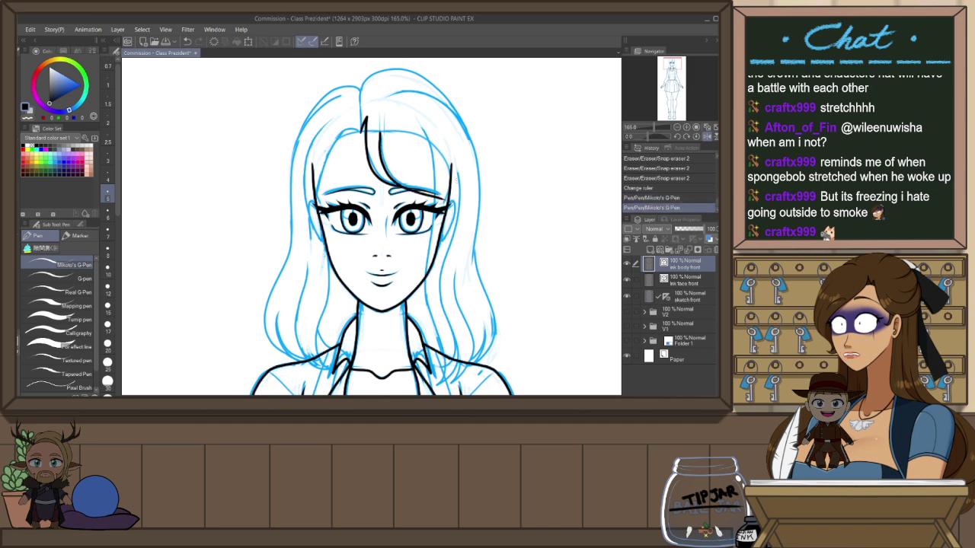
pyautogui.press('h')
pyautogui.moveTo(363, 269); pyautogui.dragTo(425, 258)
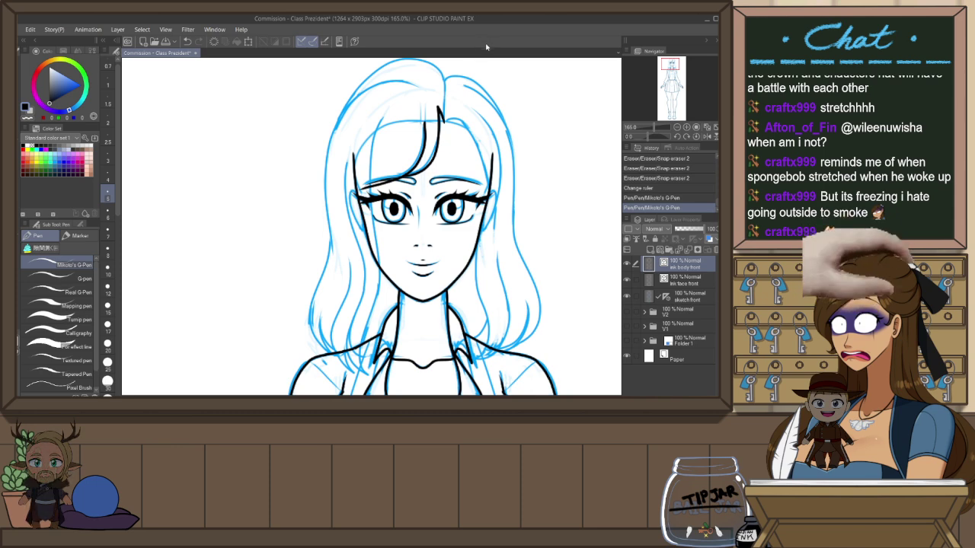
pyautogui.moveTo(417, 185); pyautogui.dragTo(399, 247)
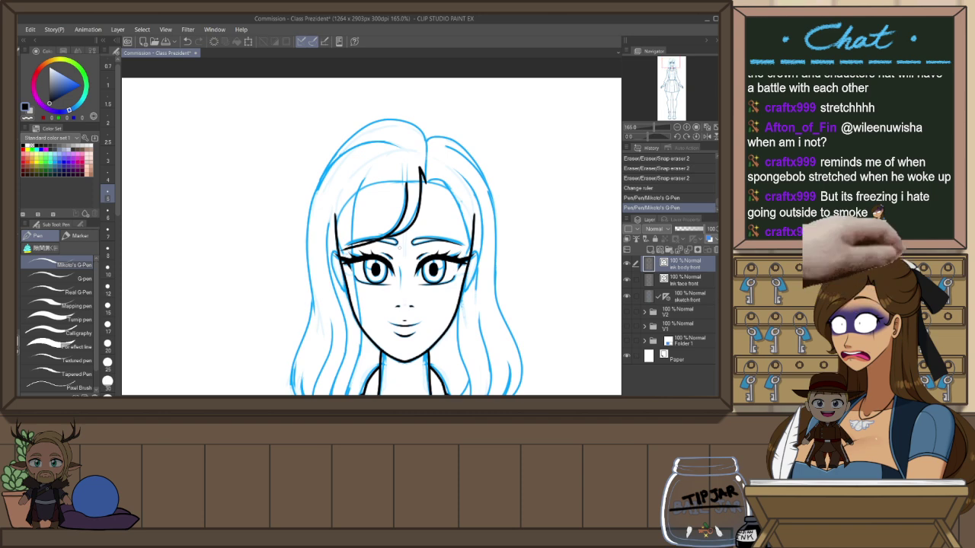
# Ink the top outline of the hair with Mikoto's G-Pen, arching from the parting over the crown on the fuller side
pyautogui.press('h')
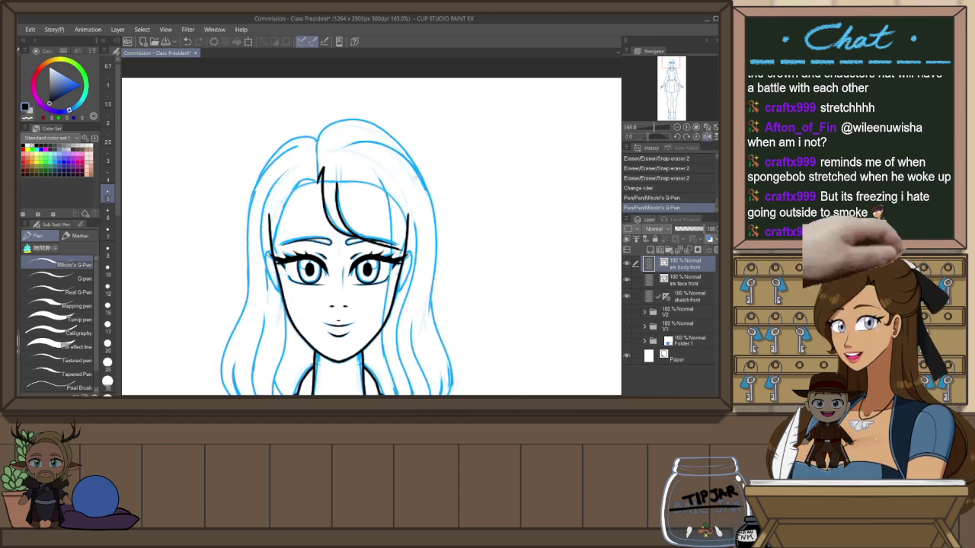
pyautogui.moveTo(317, 153)
pyautogui.mouseDown()
pyautogui.moveTo(335, 119)
pyautogui.moveTo(412, 150)
pyautogui.mouseUp()
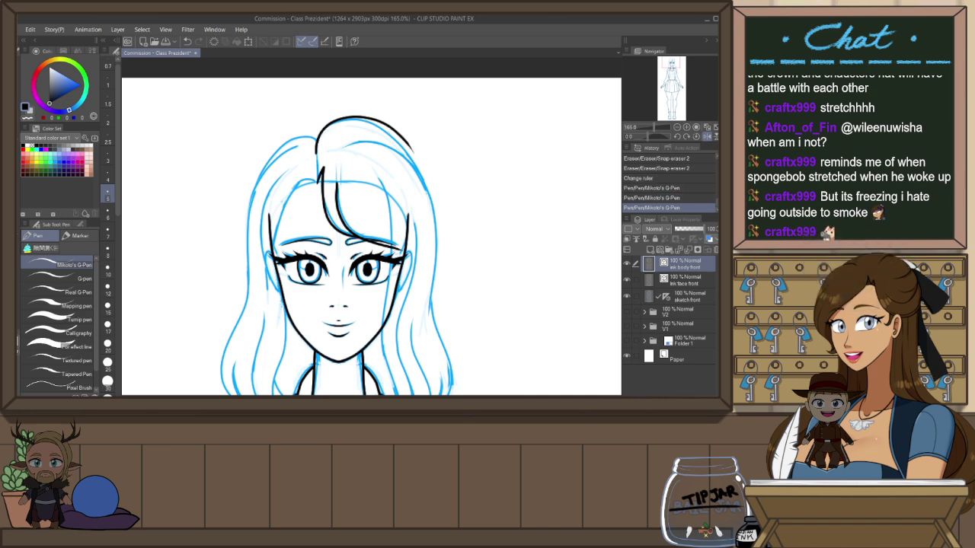
pyautogui.hotkey('ctrl', 'z')
pyautogui.moveTo(318, 157)
pyautogui.mouseDown()
pyautogui.moveTo(326, 123)
pyautogui.moveTo(404, 161)
pyautogui.mouseUp()
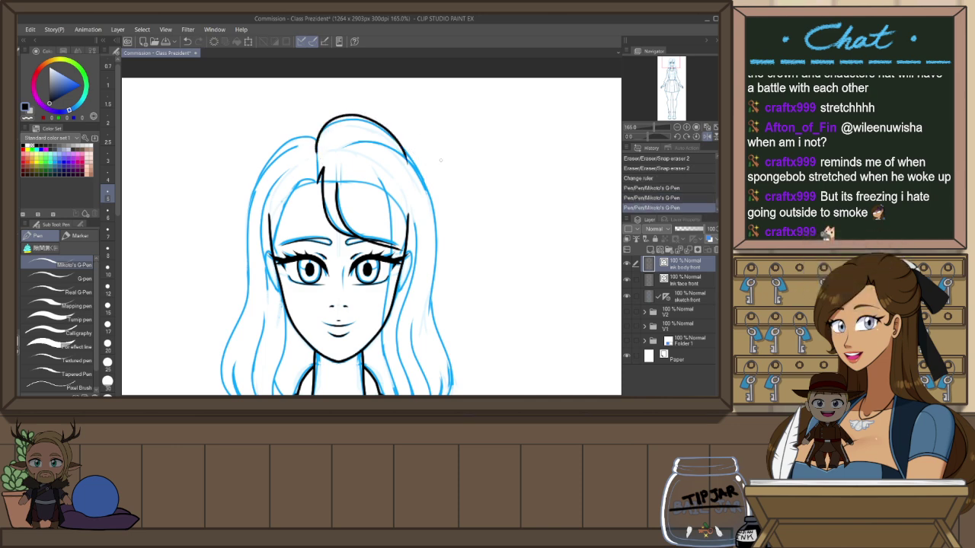
pyautogui.hscroll(-2, 462, 131)
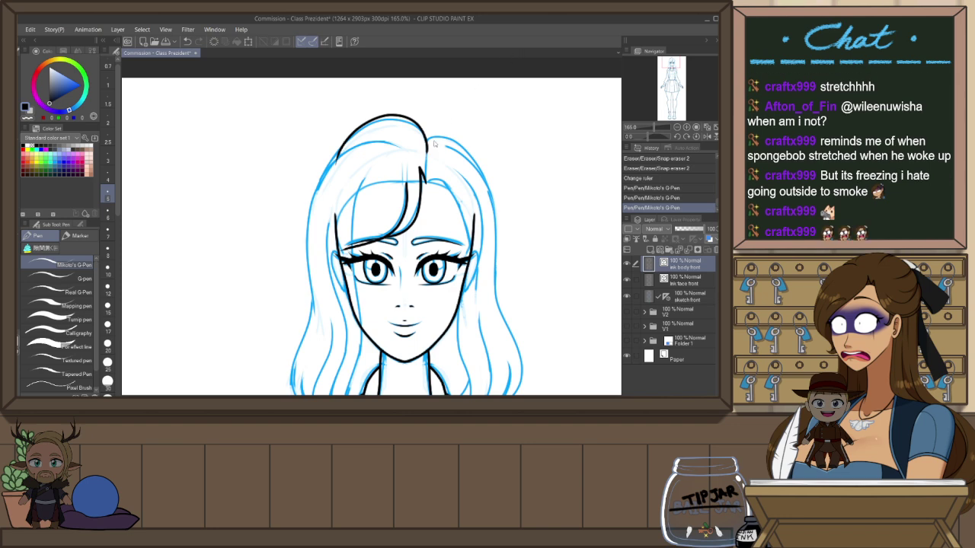
pyautogui.hotkey('ctrl', 'z')
pyautogui.moveTo(427, 151)
pyautogui.mouseDown()
pyautogui.moveTo(384, 119)
pyautogui.moveTo(315, 189)
pyautogui.mouseUp()
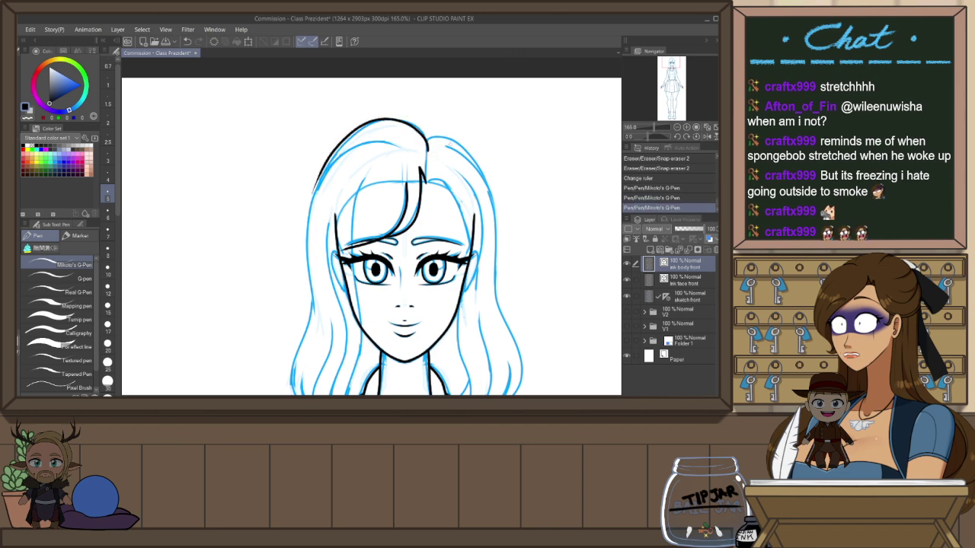
pyautogui.hotkey('ctrl', 'z')
pyautogui.moveTo(427, 153)
pyautogui.mouseDown()
pyautogui.moveTo(425, 138)
pyautogui.moveTo(317, 189)
pyautogui.mouseUp()
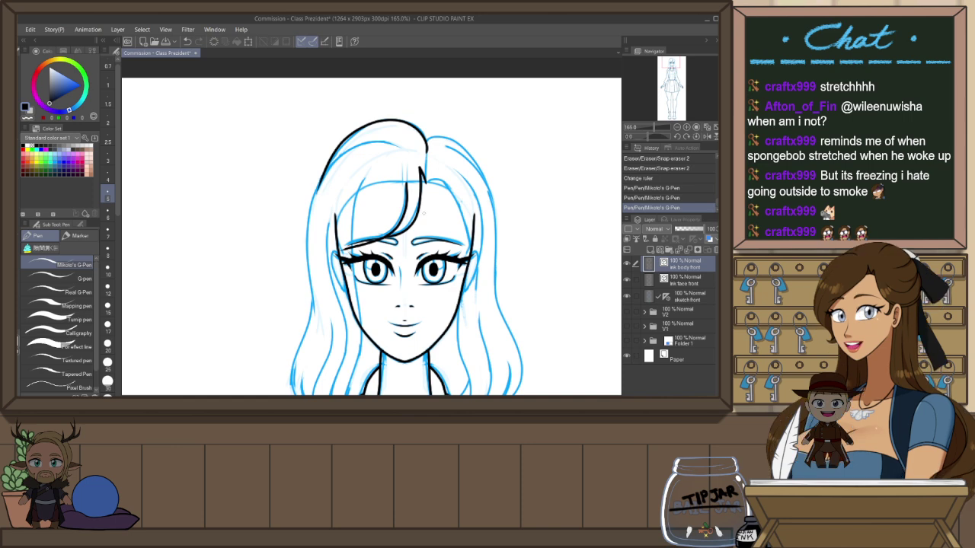
# Raise the inked crown arc with the Pinch vector line tool and compare its shape in both mirrored and normal view
pyautogui.press('h')
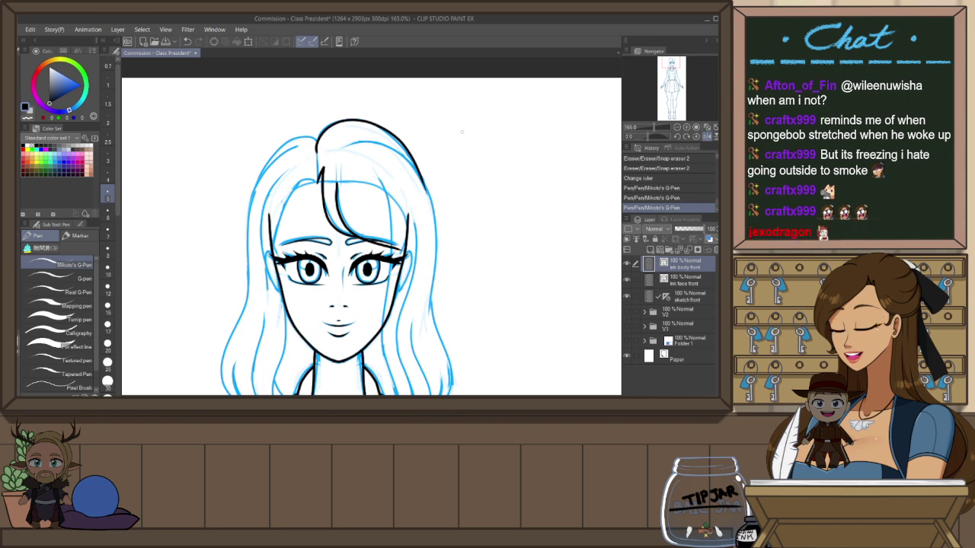
pyautogui.press('y')
pyautogui.moveTo(389, 131); pyautogui.dragTo(399, 128)
pyautogui.press('h')
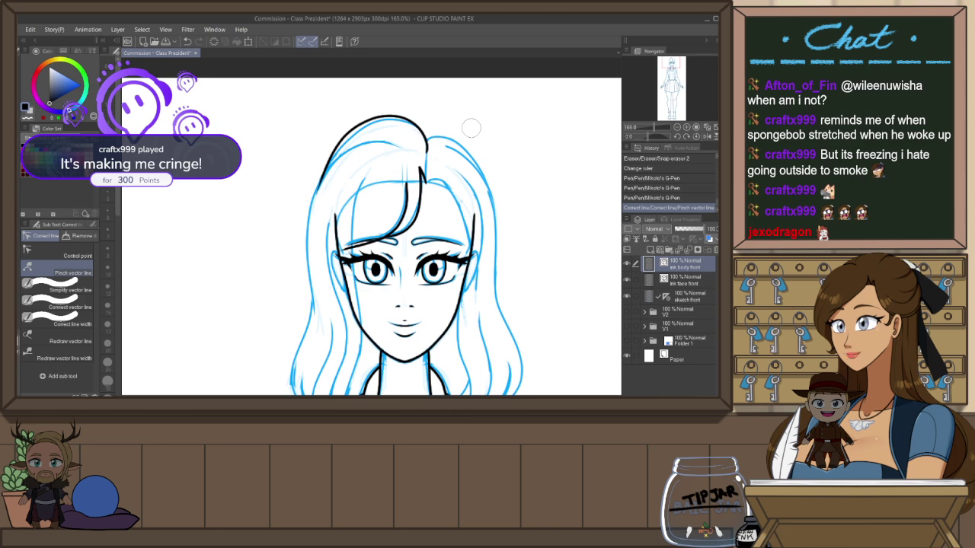
pyautogui.press('h')
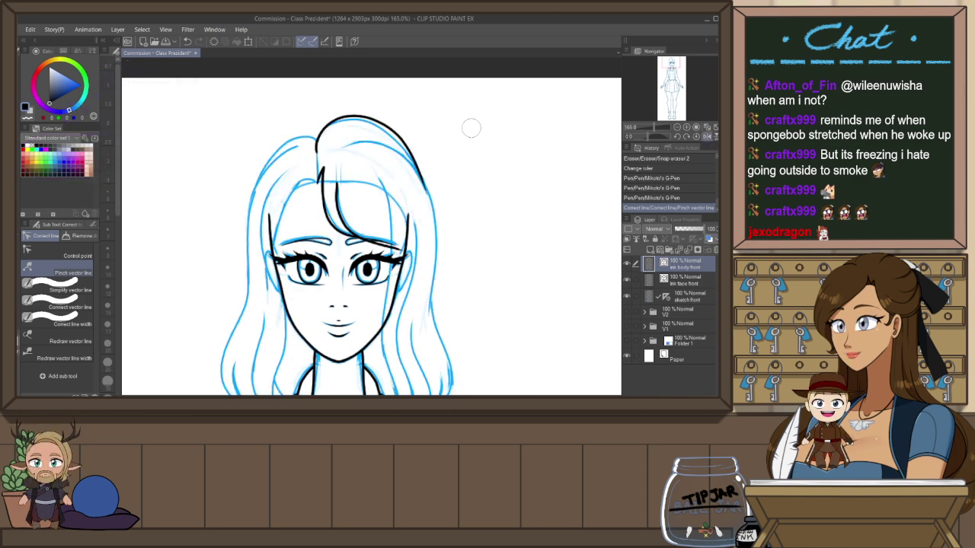
pyautogui.press('h')
# Ink the outer hair outline on the smaller side of the parting, plus the inner hairline curving from the parting to the temple
pyautogui.press('p')
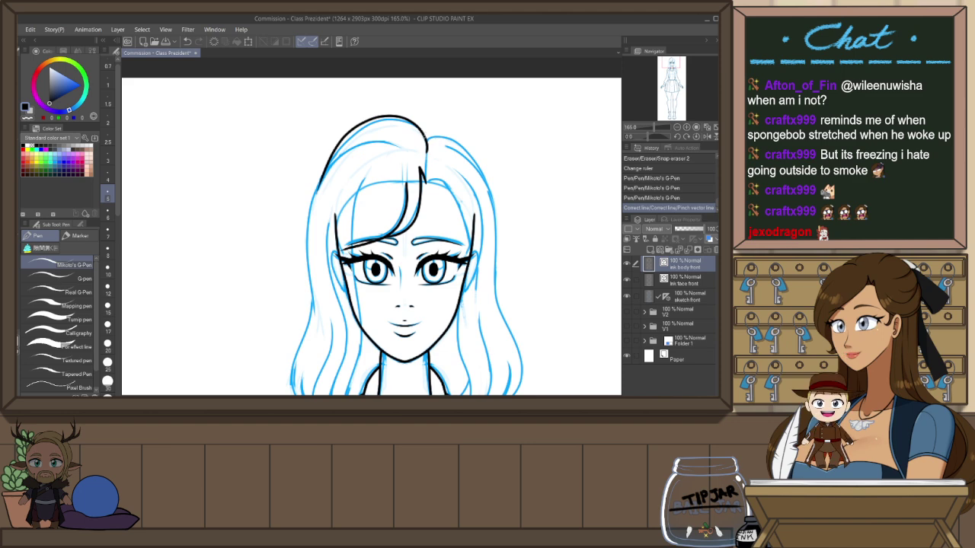
pyautogui.press('h')
pyautogui.moveTo(335, 239); pyautogui.dragTo(436, 239)
pyautogui.moveTo(418, 139); pyautogui.dragTo(350, 217)
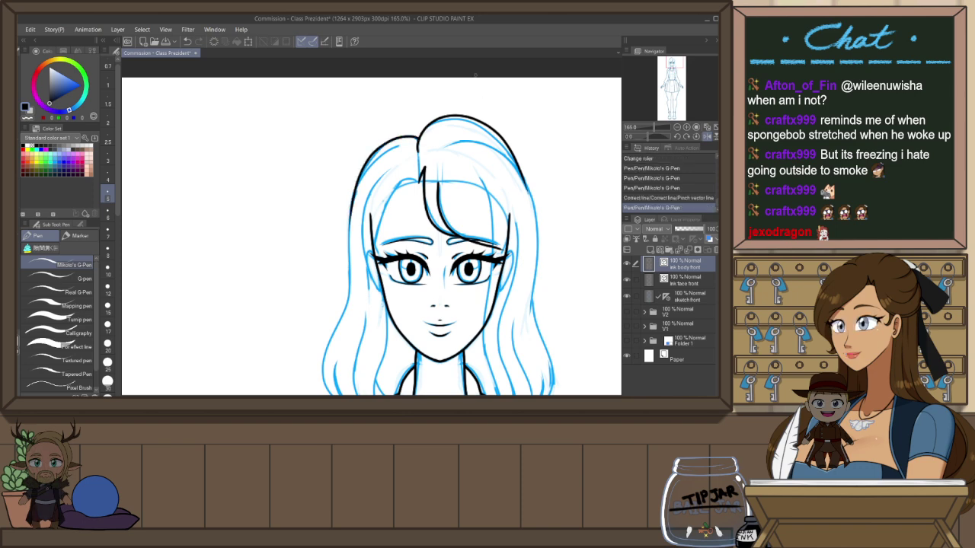
pyautogui.hotkey('ctrl', 'z')
pyautogui.moveTo(418, 137)
pyautogui.mouseDown()
pyautogui.moveTo(368, 172)
pyautogui.moveTo(350, 222)
pyautogui.mouseUp()
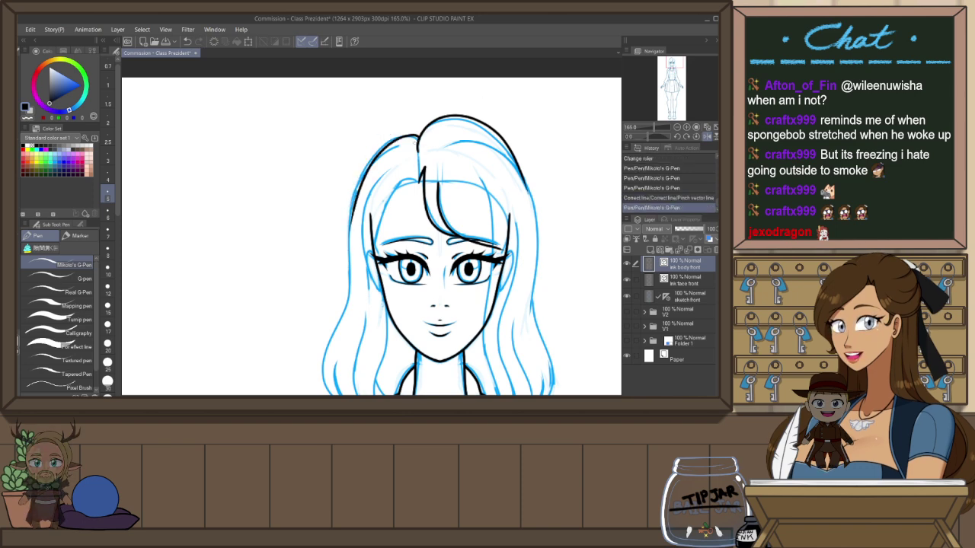
pyautogui.hotkey('ctrl', 'z')
pyautogui.moveTo(418, 138)
pyautogui.mouseDown()
pyautogui.moveTo(344, 221)
pyautogui.moveTo(347, 249)
pyautogui.mouseUp()
pyautogui.hotkey('ctrl', 'z')
pyautogui.moveTo(418, 138)
pyautogui.mouseDown()
pyautogui.moveTo(364, 164)
pyautogui.moveTo(347, 256)
pyautogui.mouseUp()
pyautogui.moveTo(511, 313); pyautogui.dragTo(490, 260)
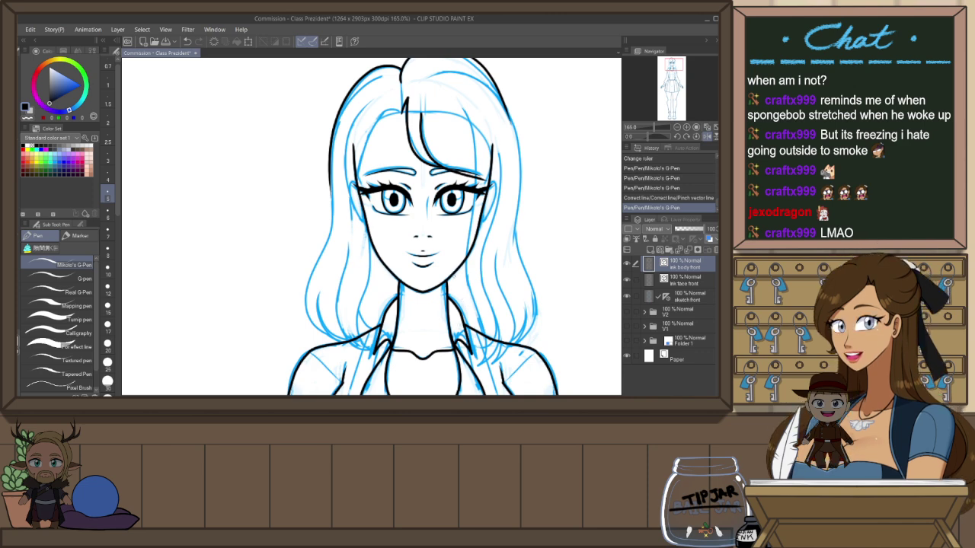
pyautogui.moveTo(401, 110); pyautogui.dragTo(364, 150)
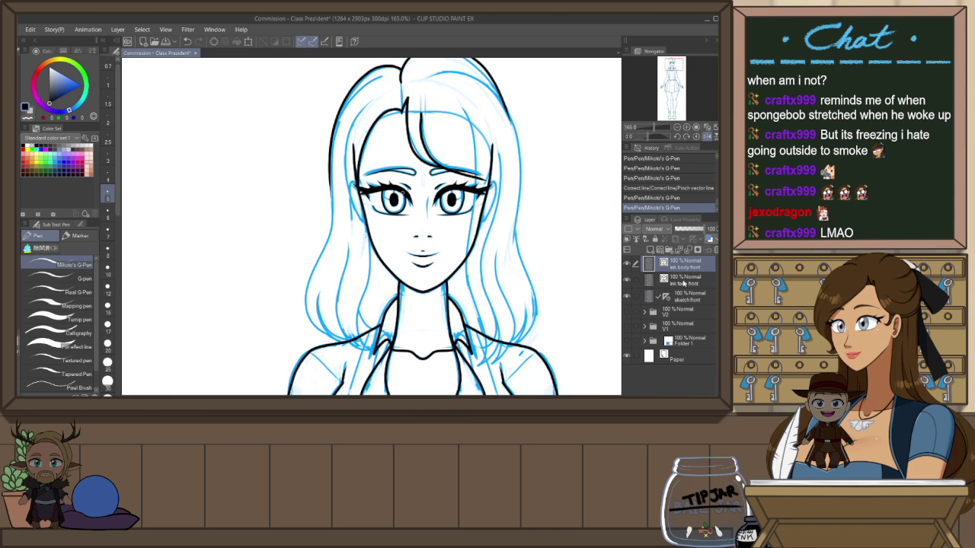
# Move the symmetry ruler from the sketch front layer to the ink body front layer and ink both ears as mirrored strokes
pyautogui.moveTo(666, 297); pyautogui.dragTo(661, 256)
pyautogui.click(688, 264)
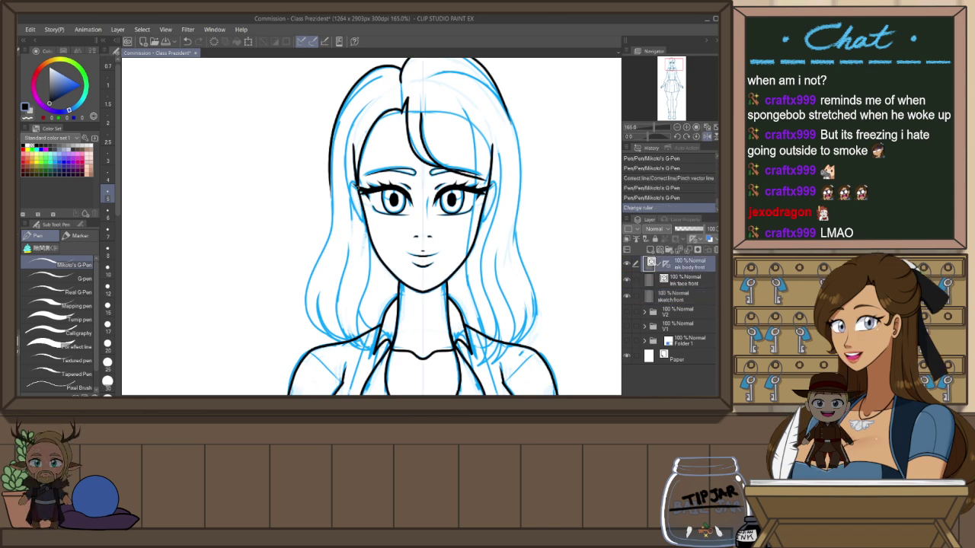
pyautogui.moveTo(355, 180); pyautogui.dragTo(368, 227)
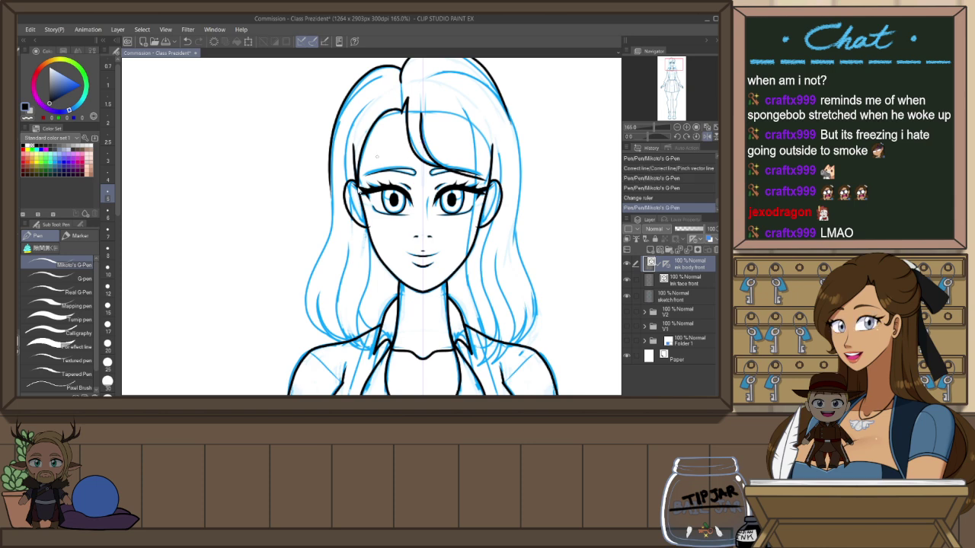
pyautogui.hotkey('ctrl', 'z')
pyautogui.moveTo(349, 181); pyautogui.dragTo(367, 227)
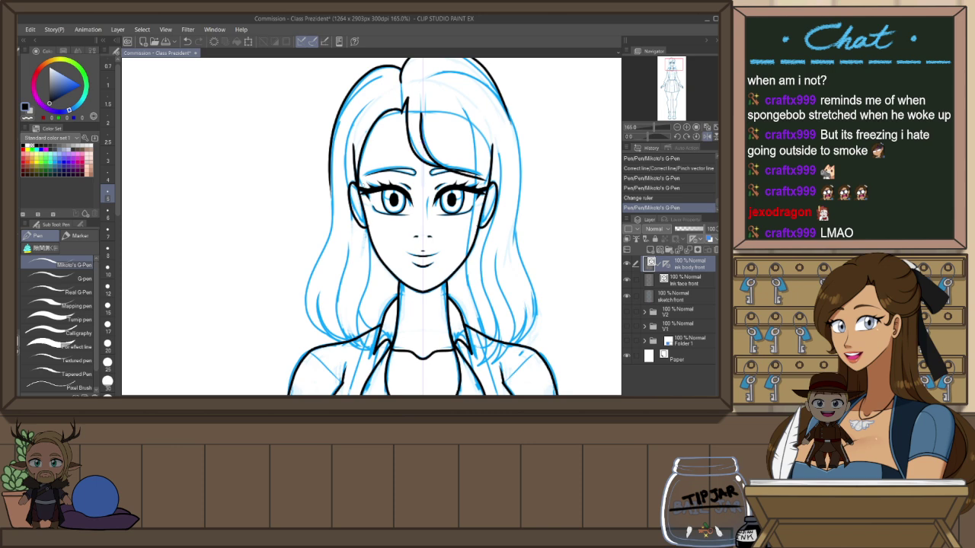
pyautogui.hotkey('ctrl', 'z')
pyautogui.moveTo(350, 183); pyautogui.dragTo(365, 220)
pyautogui.hotkey('ctrl', 'z')
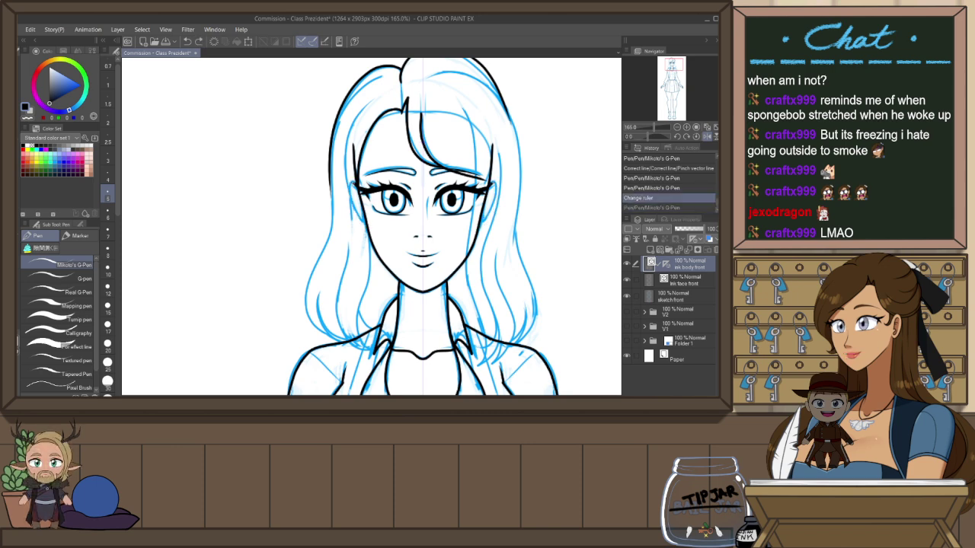
pyautogui.moveTo(349, 182); pyautogui.dragTo(369, 227)
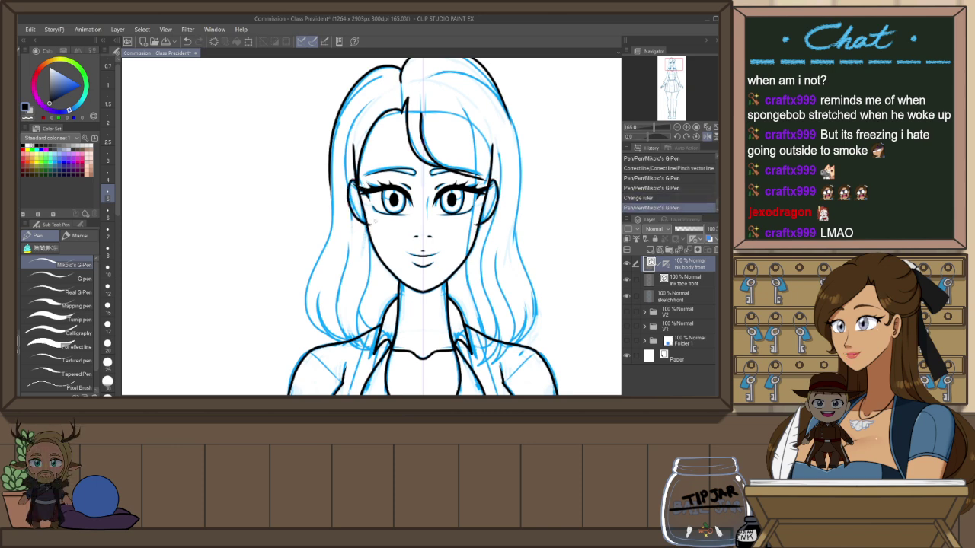
pyautogui.hotkey('ctrl', 'z')
pyautogui.moveTo(355, 182)
pyautogui.mouseDown()
pyautogui.moveTo(350, 208)
pyautogui.moveTo(365, 224)
pyautogui.mouseUp()
pyautogui.hotkey('ctrl', 'z')
pyautogui.moveTo(351, 182); pyautogui.dragTo(364, 225)
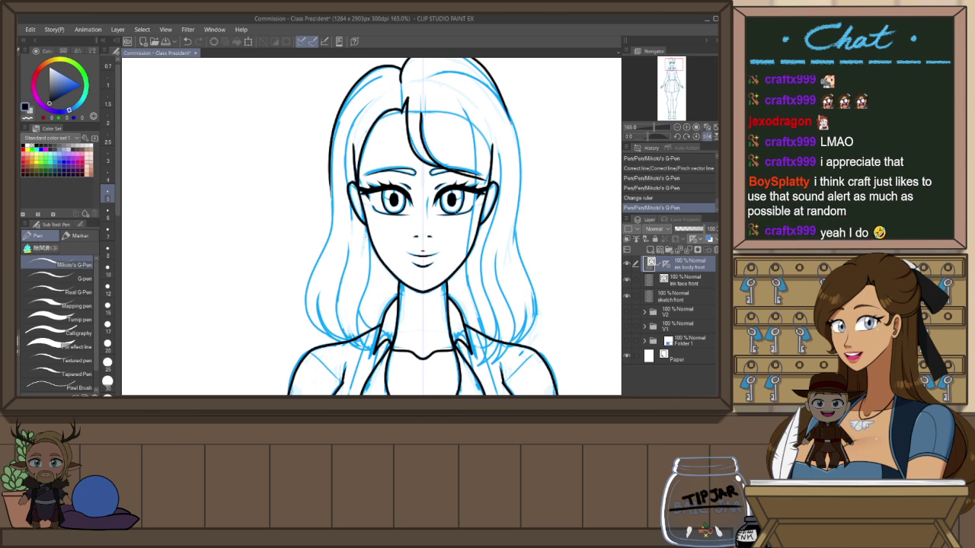
# Return the symmetry ruler to the sketch front layer and ink the curved inner strand below the crown on the fuller side
pyautogui.moveTo(483, 284); pyautogui.dragTo(470, 300)
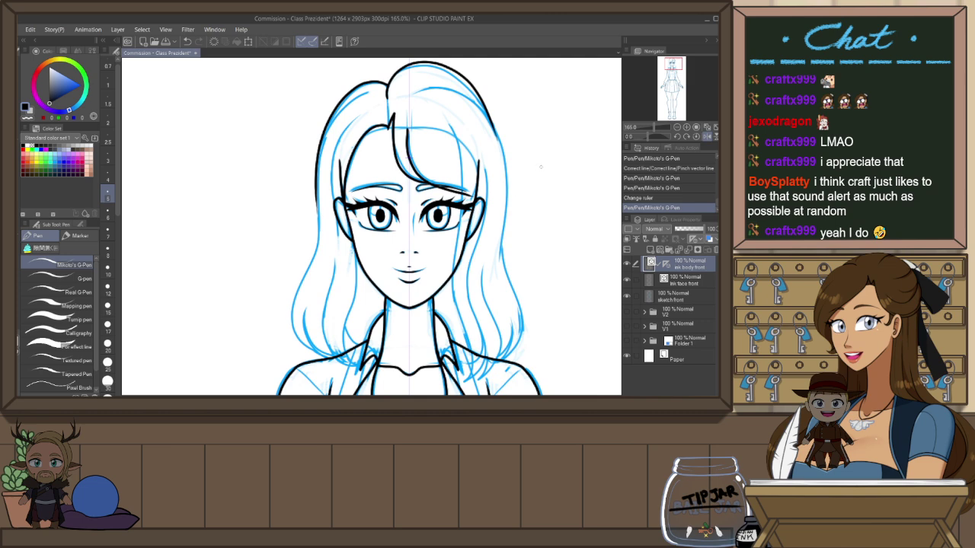
pyautogui.moveTo(540, 167); pyautogui.dragTo(523, 211)
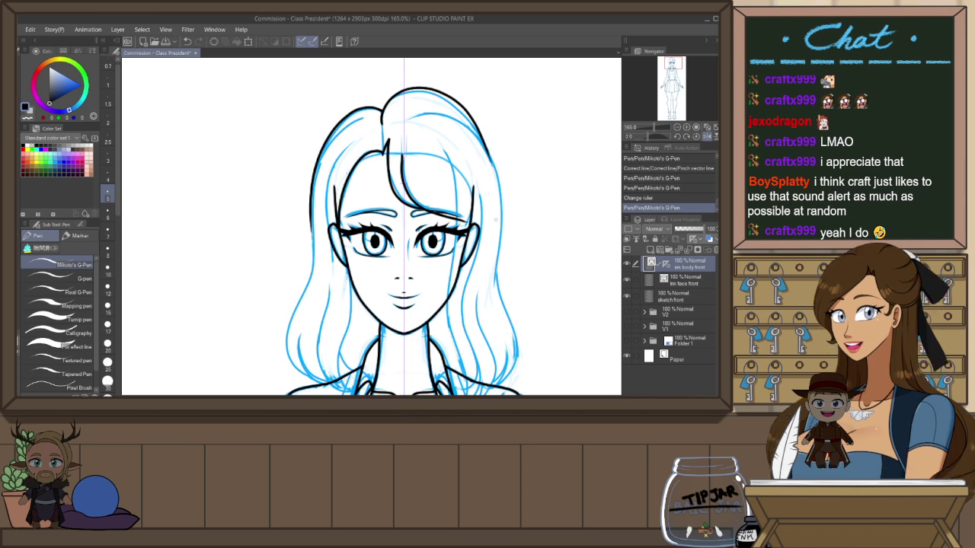
pyautogui.press('h')
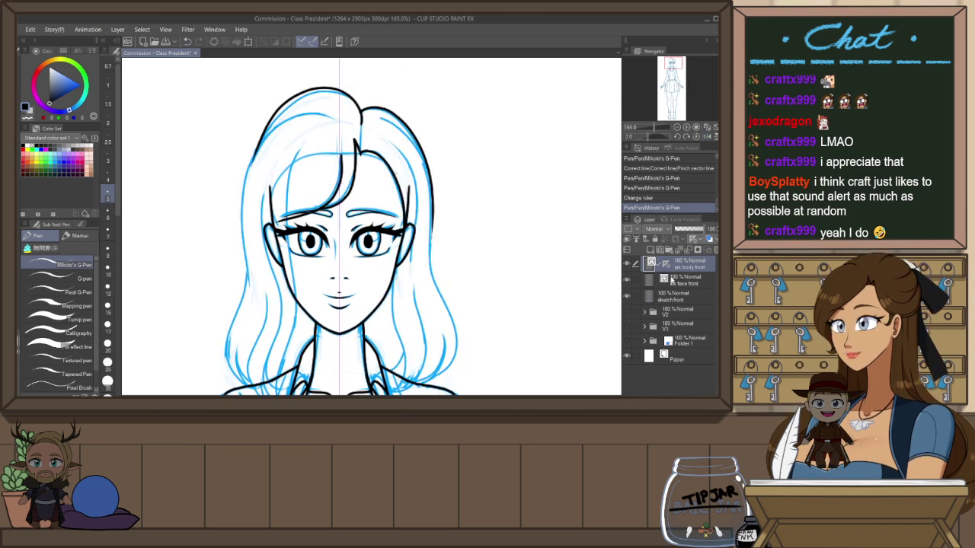
pyautogui.moveTo(672, 284); pyautogui.dragTo(674, 299)
pyautogui.moveTo(374, 302)
pyautogui.mouseDown()
pyautogui.moveTo(398, 259)
pyautogui.moveTo(419, 267)
pyautogui.moveTo(421, 289)
pyautogui.mouseUp()
pyautogui.moveTo(294, 160)
pyautogui.mouseDown()
pyautogui.moveTo(308, 131)
pyautogui.moveTo(387, 116)
pyautogui.mouseUp()
pyautogui.hotkey('ctrl', 'z')
pyautogui.moveTo(381, 252); pyautogui.dragTo(397, 210)
# Ink the outer hair line on the fuller side, bulging outward past the temple and ending near jaw height
pyautogui.moveTo(310, 120); pyautogui.dragTo(313, 250)
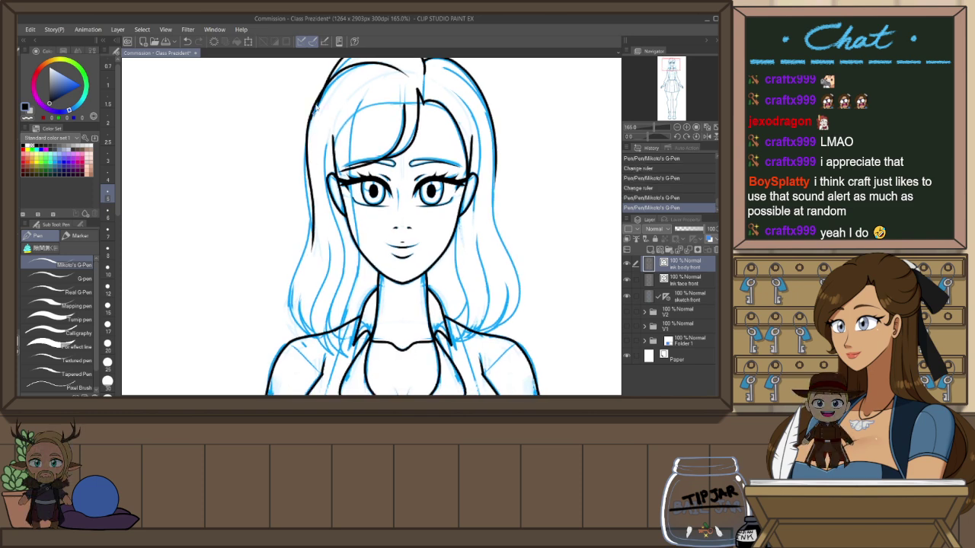
pyautogui.hotkey('ctrl', 'z')
pyautogui.moveTo(316, 102); pyautogui.dragTo(305, 263)
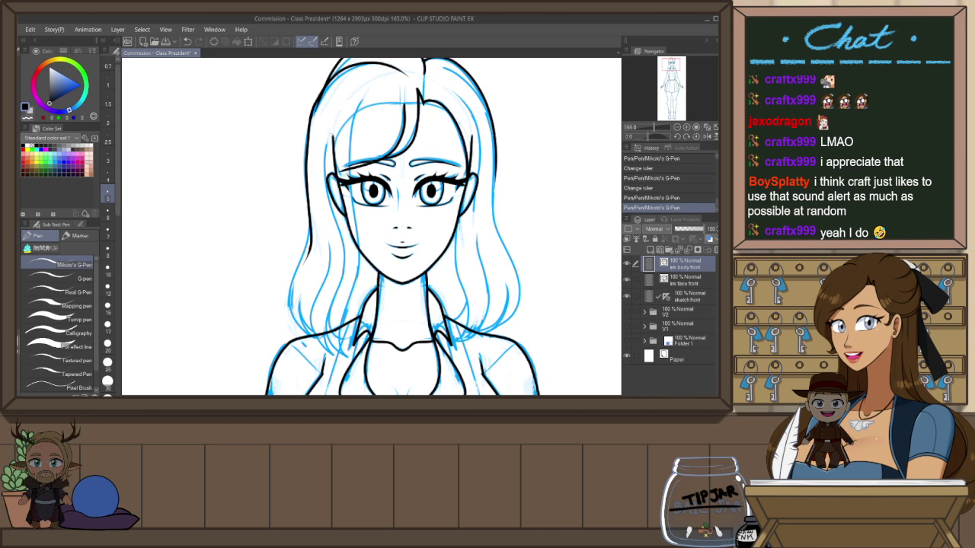
pyautogui.hotkey('ctrl', 'z')
pyautogui.moveTo(319, 99)
pyautogui.mouseDown()
pyautogui.moveTo(304, 149)
pyautogui.moveTo(316, 241)
pyautogui.mouseUp()
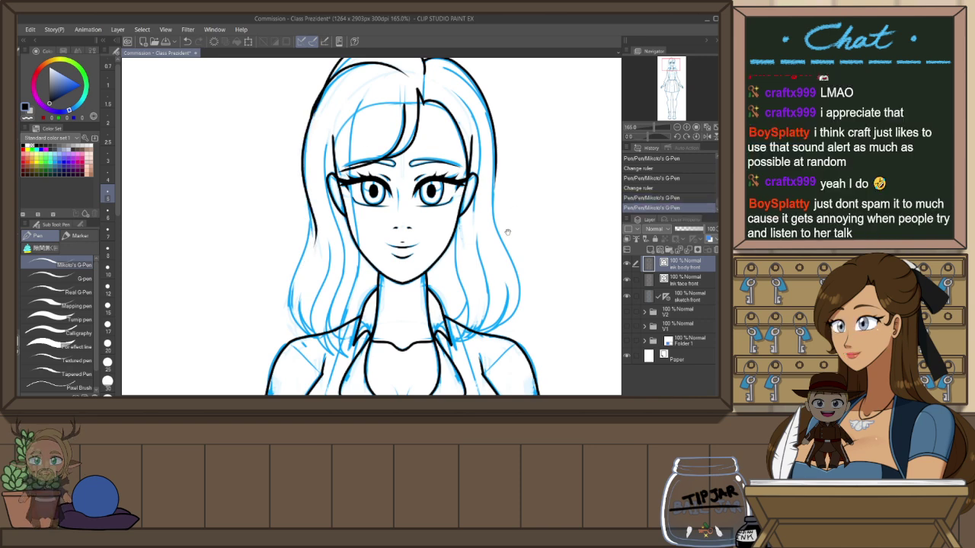
# Ink the long wavy outer line on the smaller hair side, flowing from beside the temple and curling in toward the shoulder
pyautogui.moveTo(508, 232)
pyautogui.mouseDown()
pyautogui.moveTo(488, 285)
pyautogui.moveTo(530, 203)
pyautogui.mouseUp()
pyautogui.press('h')
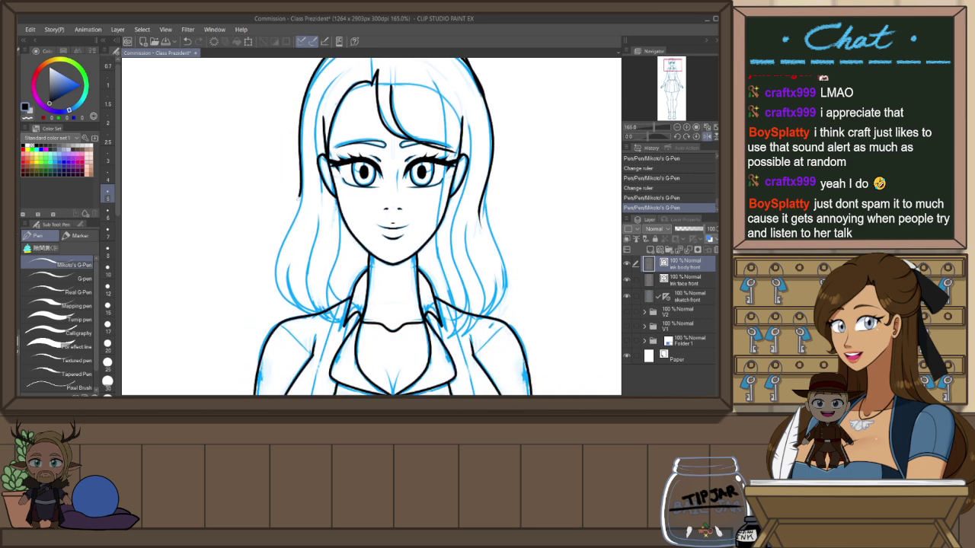
pyautogui.moveTo(298, 196); pyautogui.dragTo(277, 291)
pyautogui.hotkey('ctrl', 'z')
pyautogui.moveTo(302, 145); pyautogui.dragTo(300, 317)
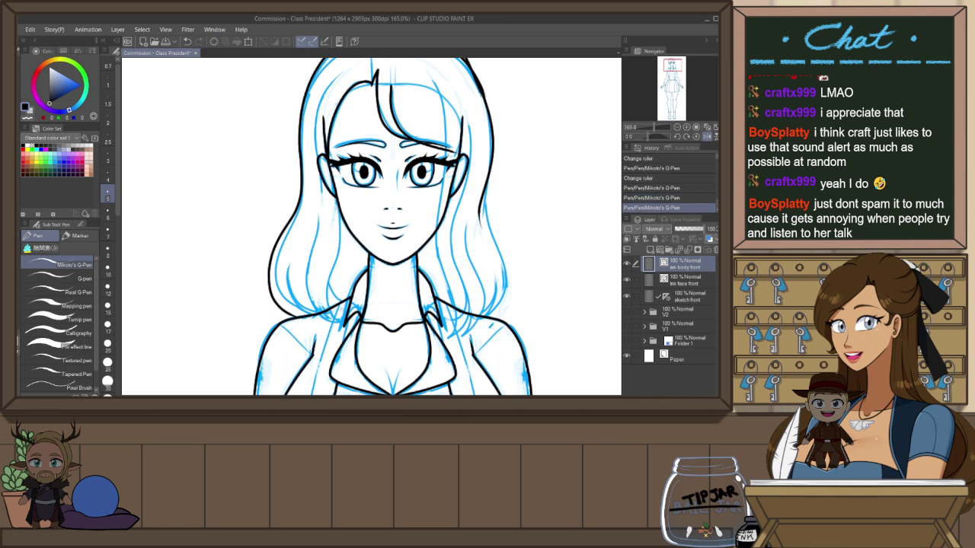
pyautogui.hotkey('ctrl', 'z')
pyautogui.moveTo(272, 251); pyautogui.dragTo(268, 304)
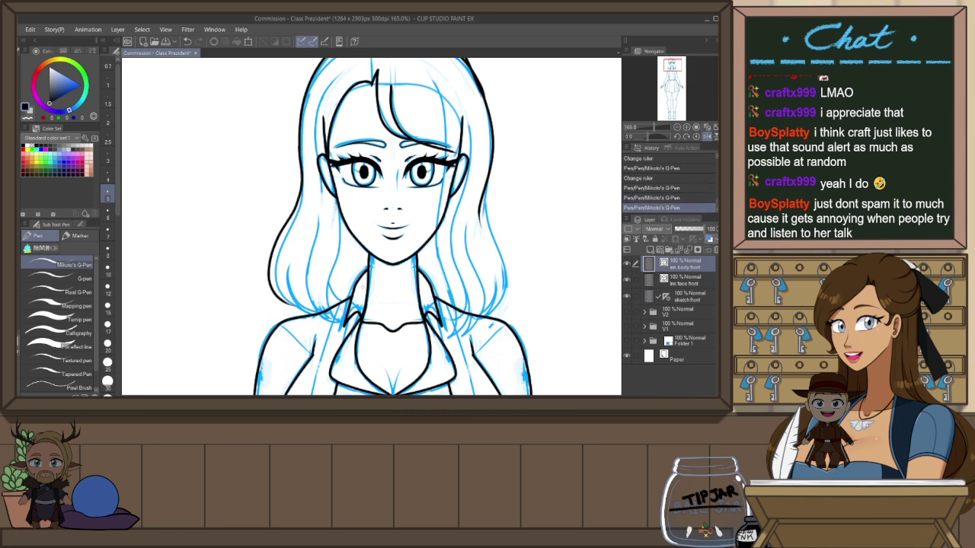
pyautogui.hotkey('ctrl', 'z')
pyautogui.moveTo(304, 156); pyautogui.dragTo(270, 297)
pyautogui.hotkey('ctrl', 'z')
pyautogui.moveTo(303, 155); pyautogui.dragTo(268, 297)
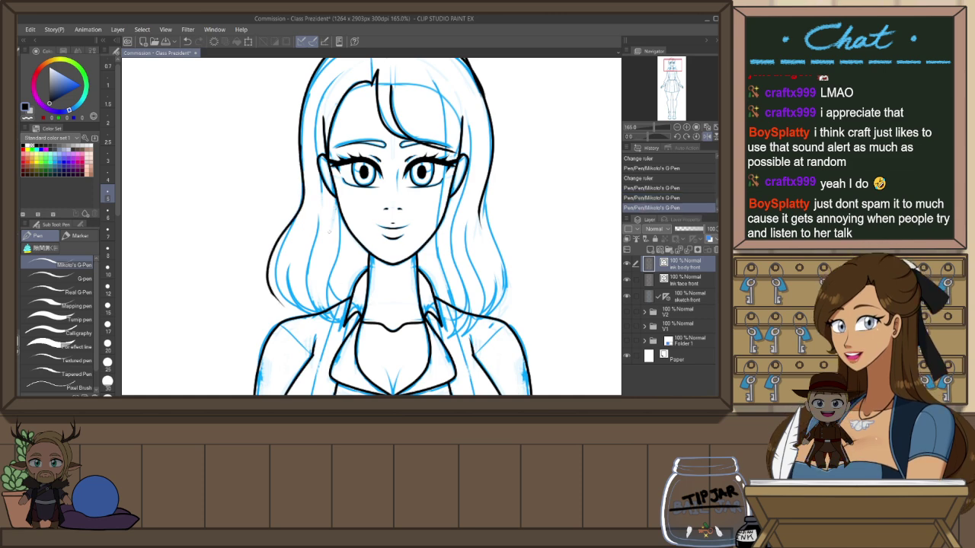
pyautogui.hotkey('ctrl', 'z')
pyautogui.moveTo(303, 150); pyautogui.dragTo(290, 239)
pyautogui.hotkey('ctrl', 'z')
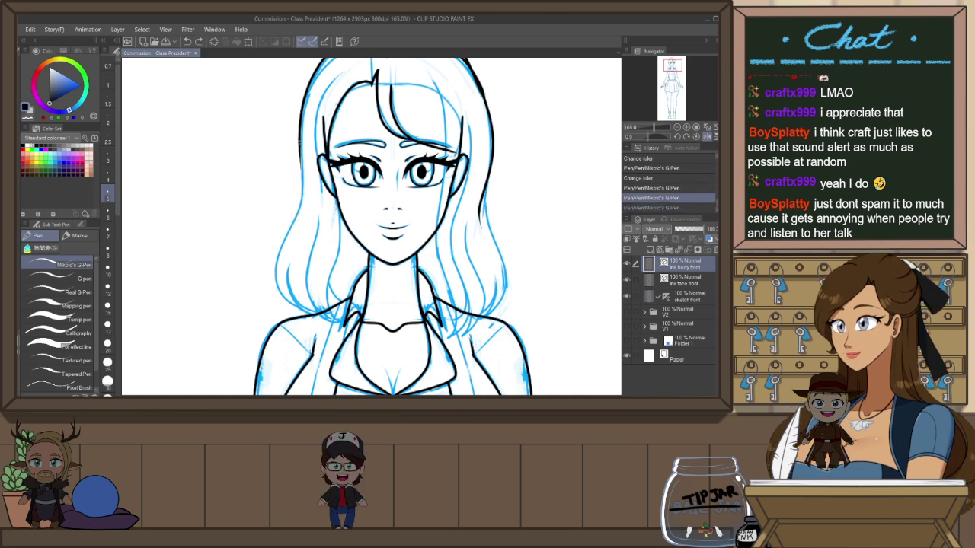
pyautogui.moveTo(275, 281); pyautogui.dragTo(292, 297)
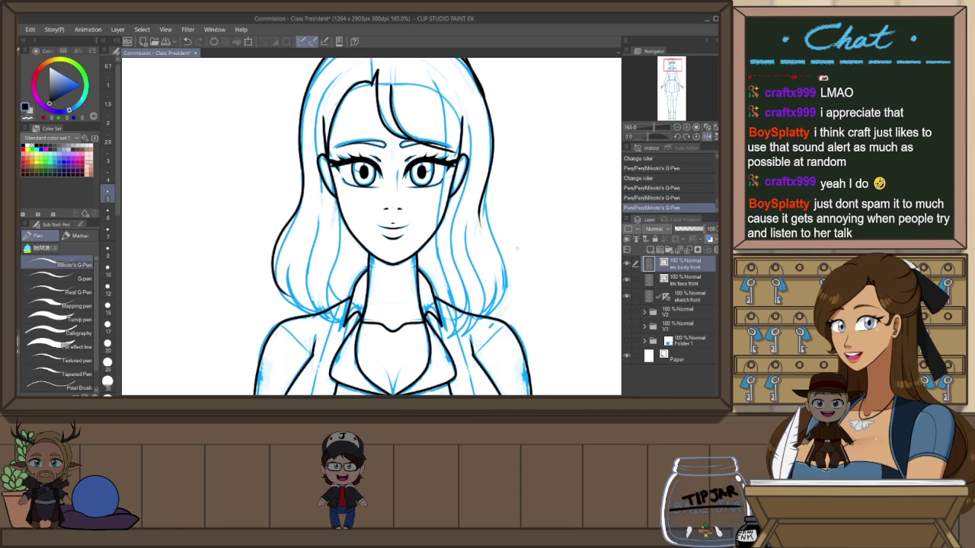
# Ink the long inner strand line on the fuller hair side, running from the fringe past the ear down to the collar
pyautogui.moveTo(516, 266); pyautogui.dragTo(507, 293)
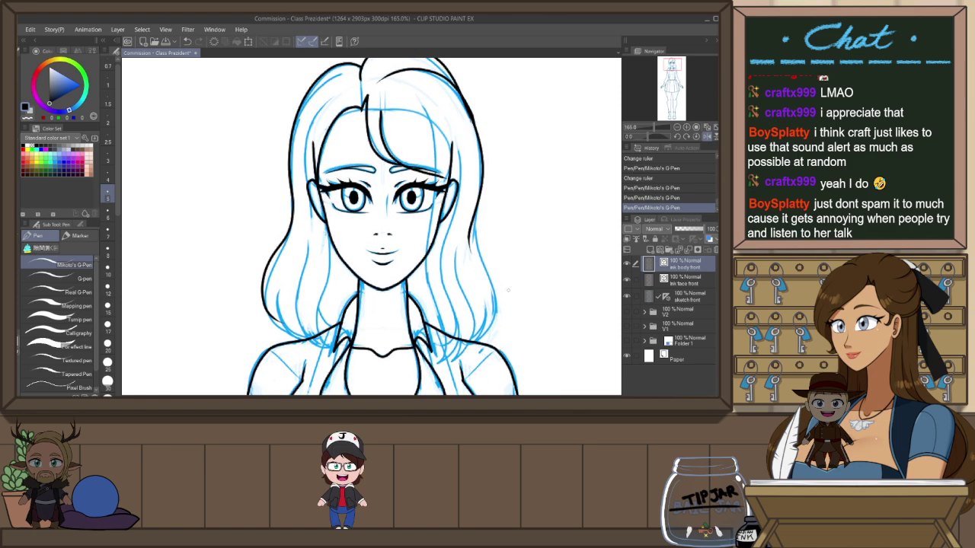
pyautogui.press('h')
pyautogui.moveTo(326, 97); pyautogui.dragTo(314, 120)
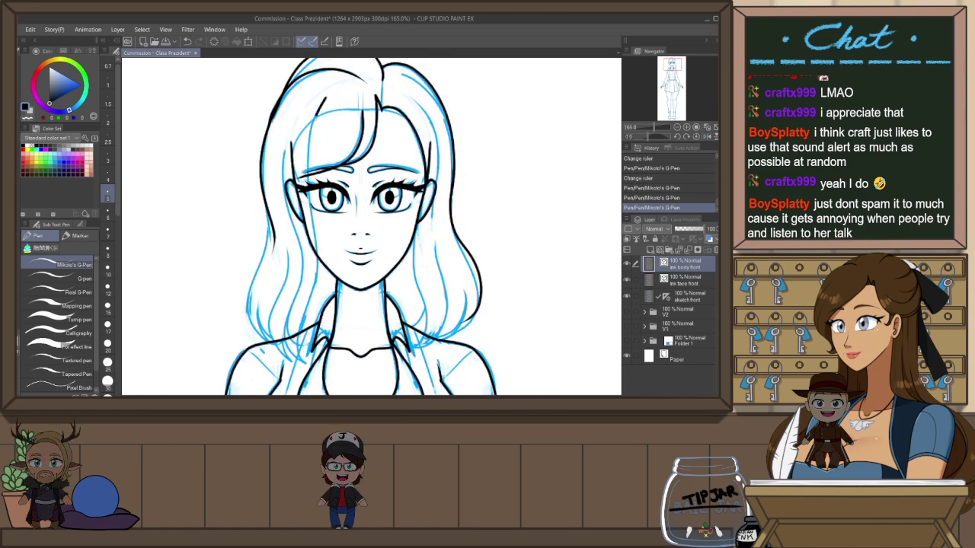
pyautogui.hotkey('ctrl', 'z')
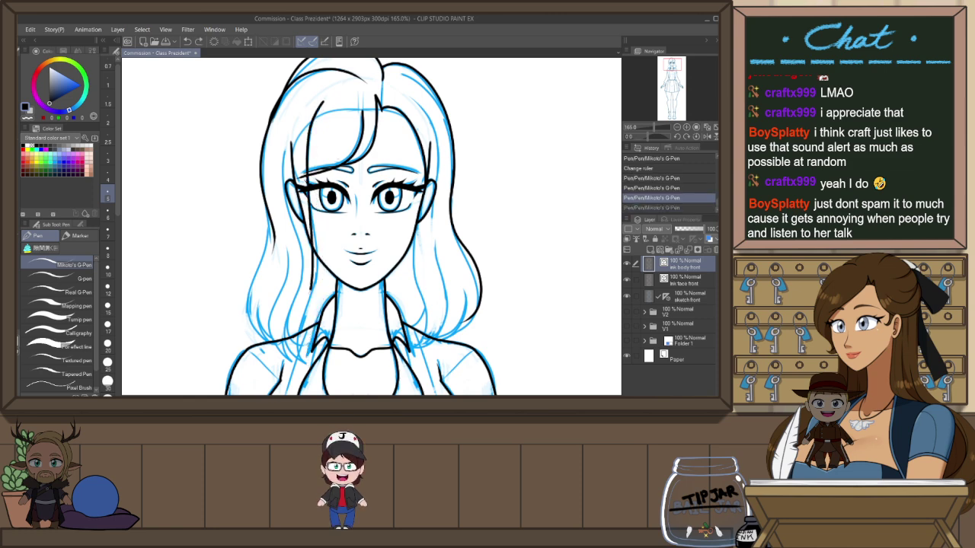
pyautogui.moveTo(312, 290); pyautogui.dragTo(296, 369)
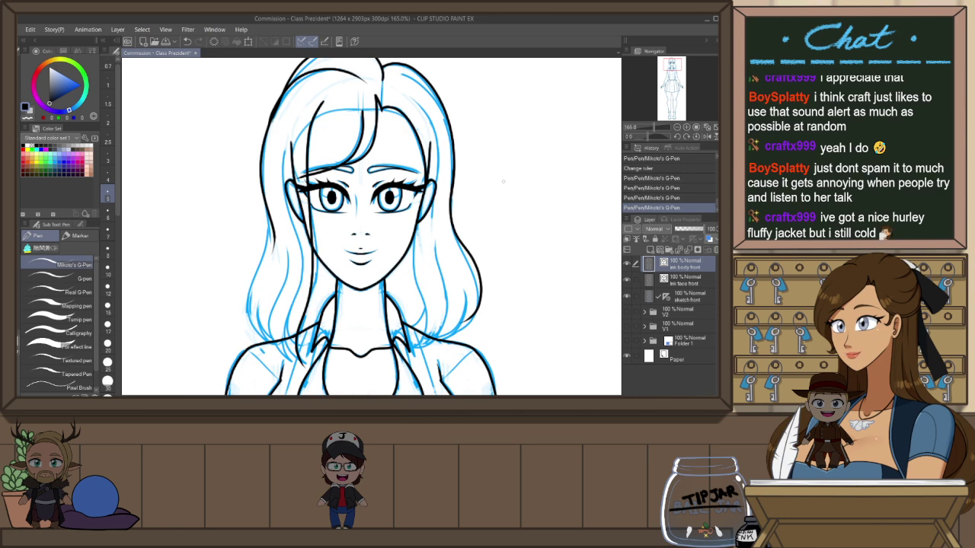
# Ink a second wavy strand beside it from below the ear, and erase the overlapping tips at the collar with eraser size 15
pyautogui.moveTo(398, 289); pyautogui.dragTo(405, 276)
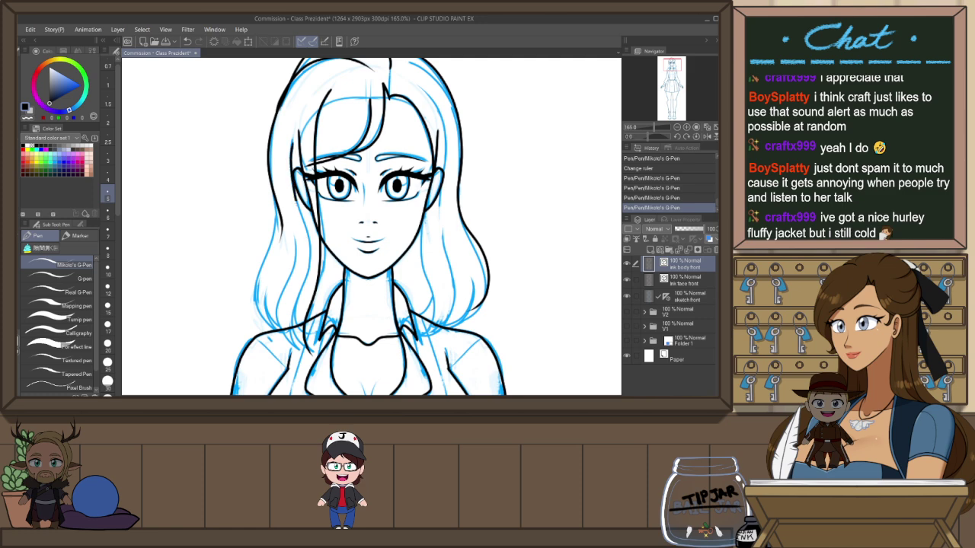
pyautogui.moveTo(305, 201); pyautogui.dragTo(293, 301)
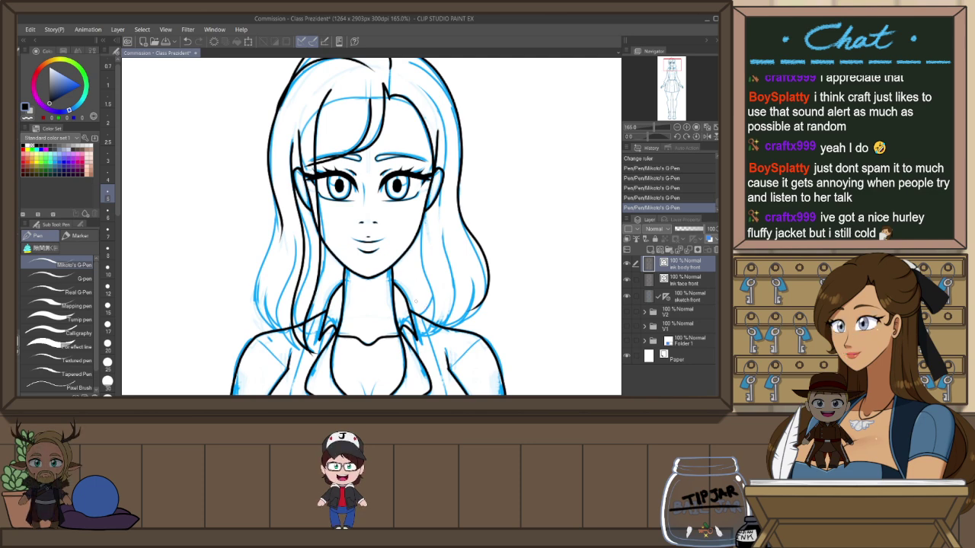
pyautogui.moveTo(425, 342); pyautogui.dragTo(432, 333)
pyautogui.press('e')
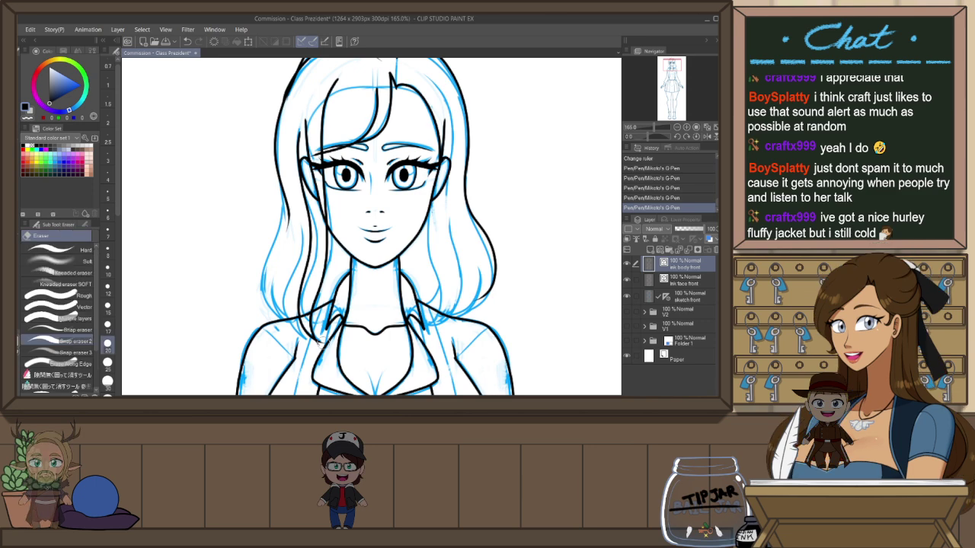
pyautogui.click(107, 305)
pyautogui.moveTo(323, 342); pyautogui.dragTo(331, 336)
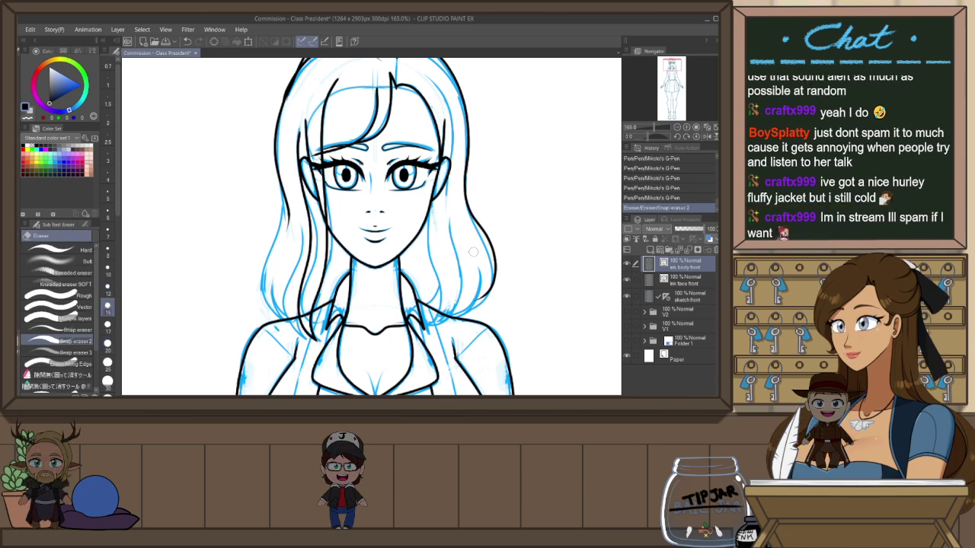
# Ink the innermost strand on the smaller hair side with Mikoto's G-Pen, from just below the ear down to the collar
pyautogui.press('p')
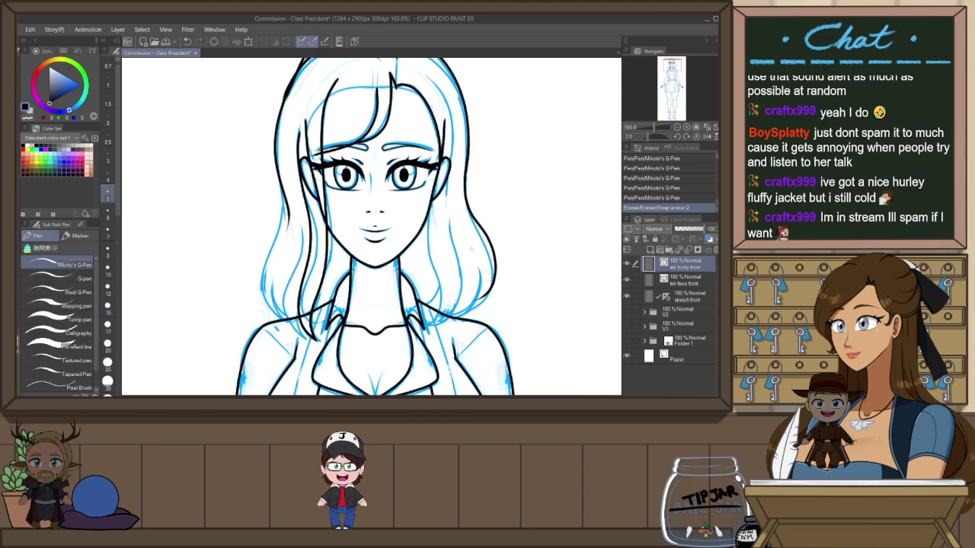
pyautogui.press('h')
pyautogui.moveTo(311, 195); pyautogui.dragTo(313, 330)
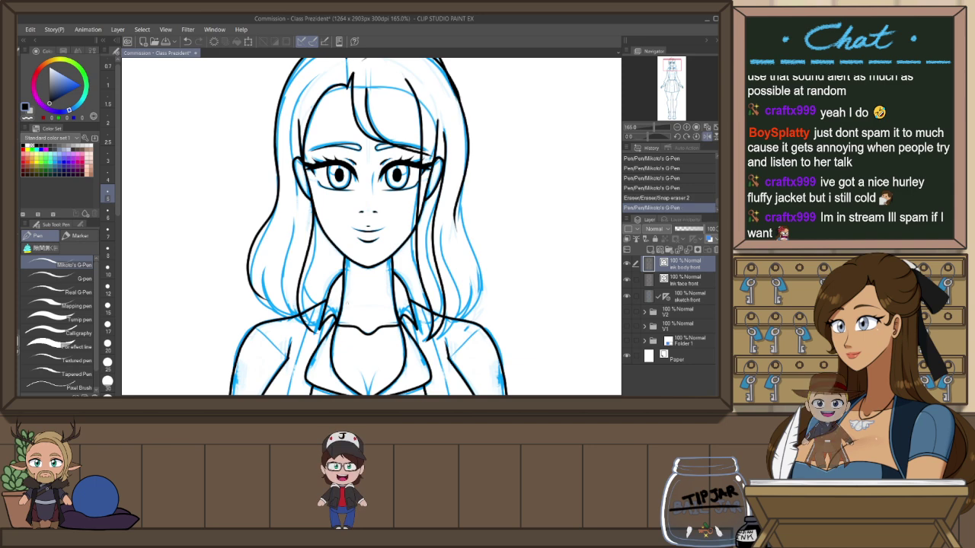
pyautogui.hotkey('ctrl', 'z')
pyautogui.moveTo(313, 199); pyautogui.dragTo(311, 330)
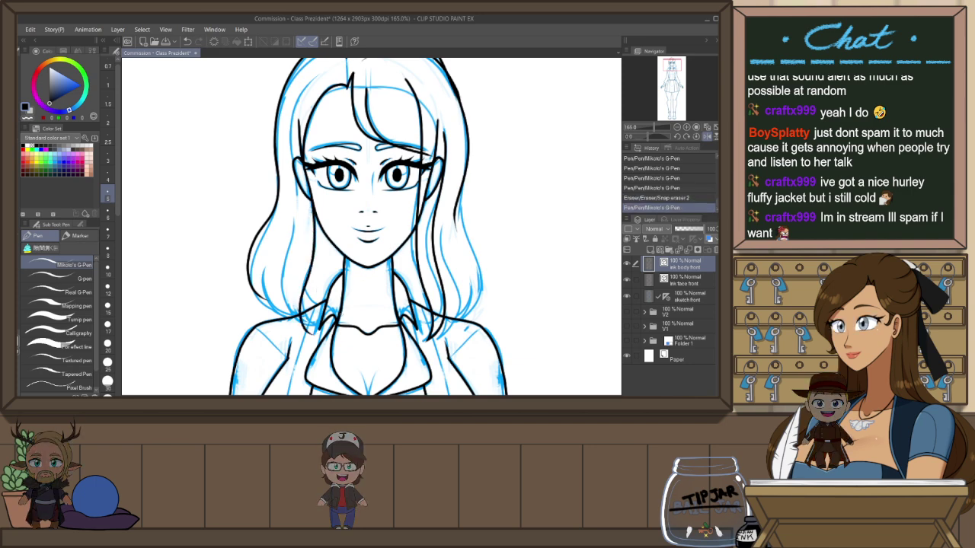
# Ink two more wavy strands between the innermost strand and the outer line on the smaller hair side, curving in toward the shoulder
pyautogui.moveTo(296, 203)
pyautogui.mouseDown()
pyautogui.moveTo(285, 280)
pyautogui.moveTo(312, 333)
pyautogui.mouseUp()
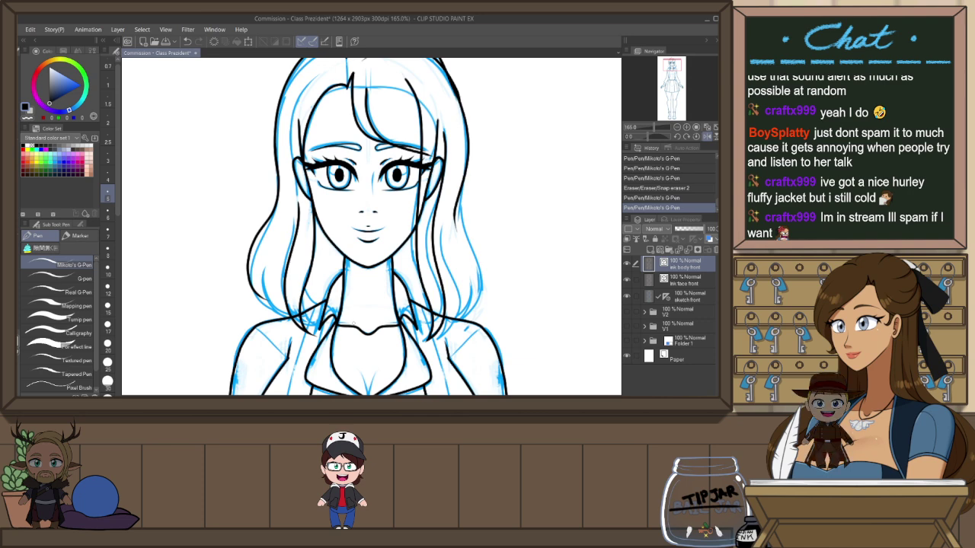
pyautogui.moveTo(278, 225); pyautogui.dragTo(301, 326)
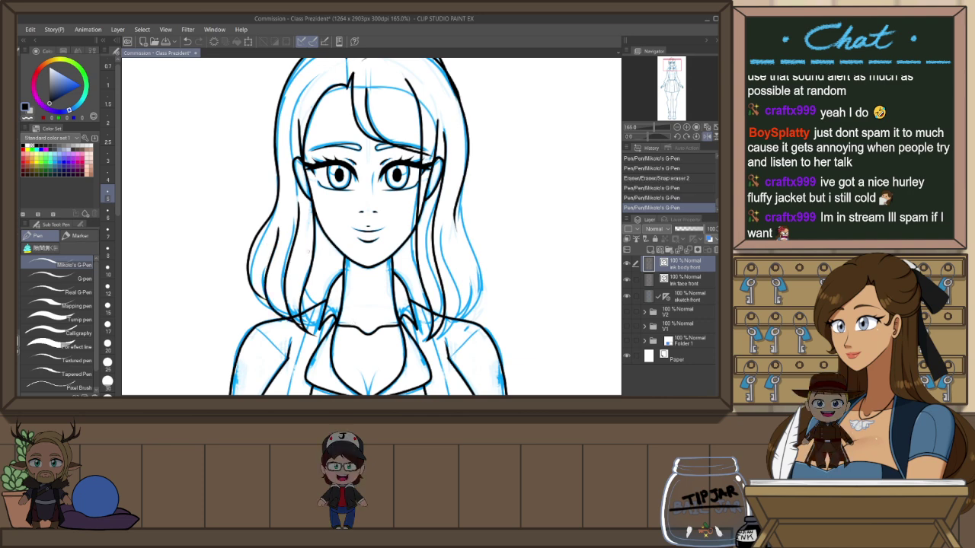
pyautogui.moveTo(292, 287); pyautogui.dragTo(269, 316)
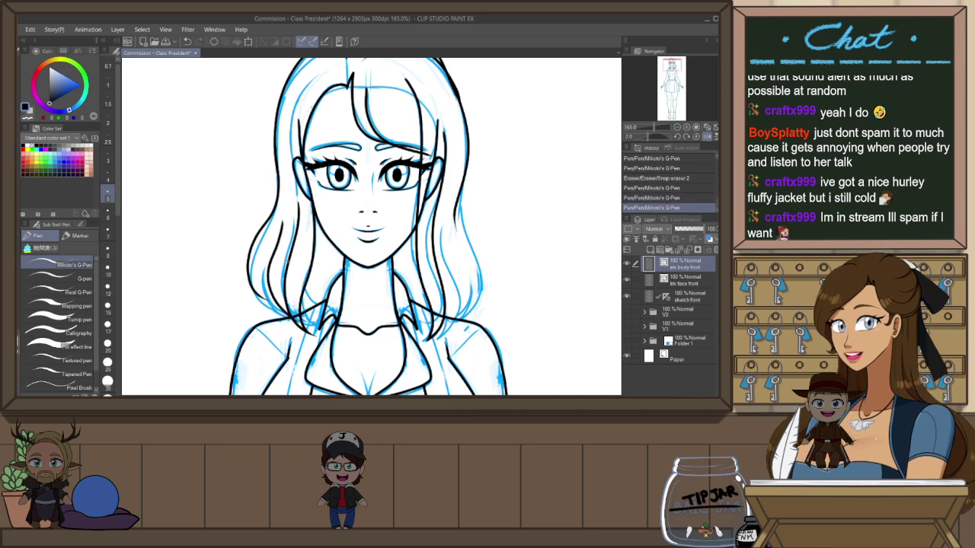
pyautogui.hotkey('ctrl', 'z')
pyautogui.moveTo(287, 215); pyautogui.dragTo(298, 331)
pyautogui.hotkey('ctrl', 'z')
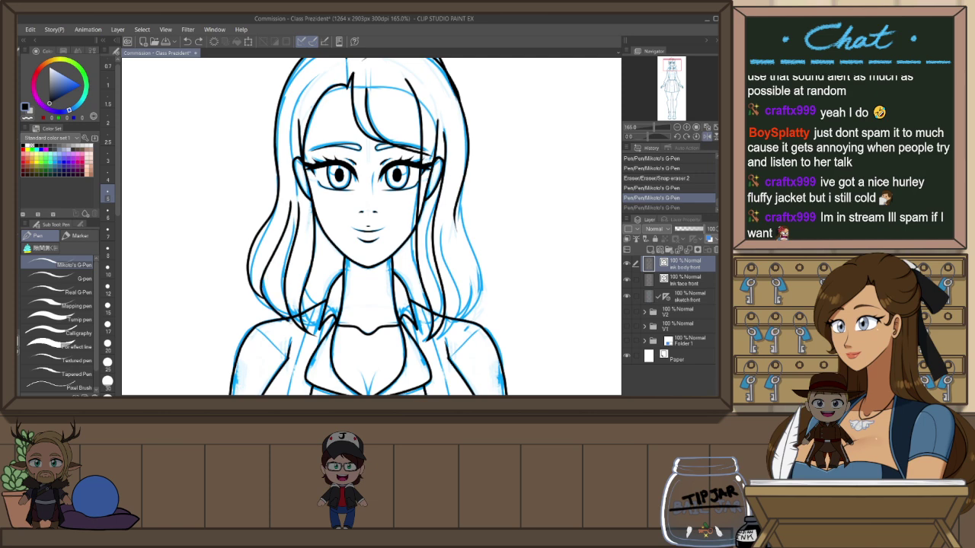
pyautogui.hotkey('ctrl', 'y')
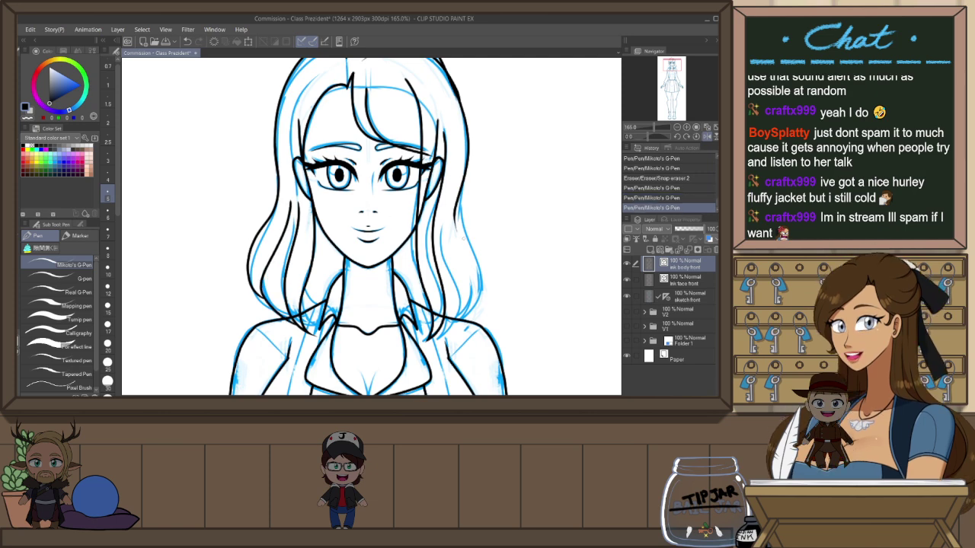
# Ink another wavy strand on the fuller hair side, from jaw height down toward the shoulder
pyautogui.press('h')
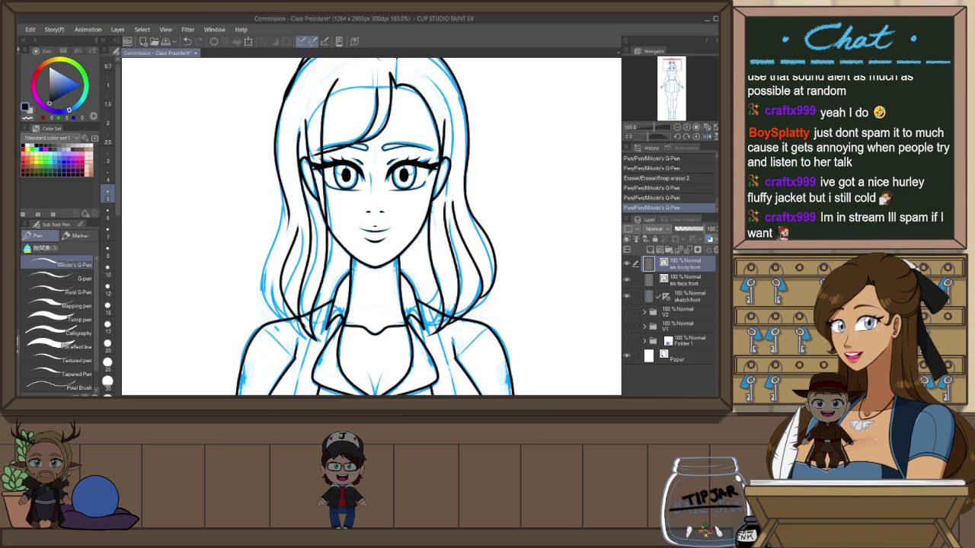
pyautogui.hotkey('ctrl', 'z')
pyautogui.moveTo(290, 224); pyautogui.dragTo(294, 318)
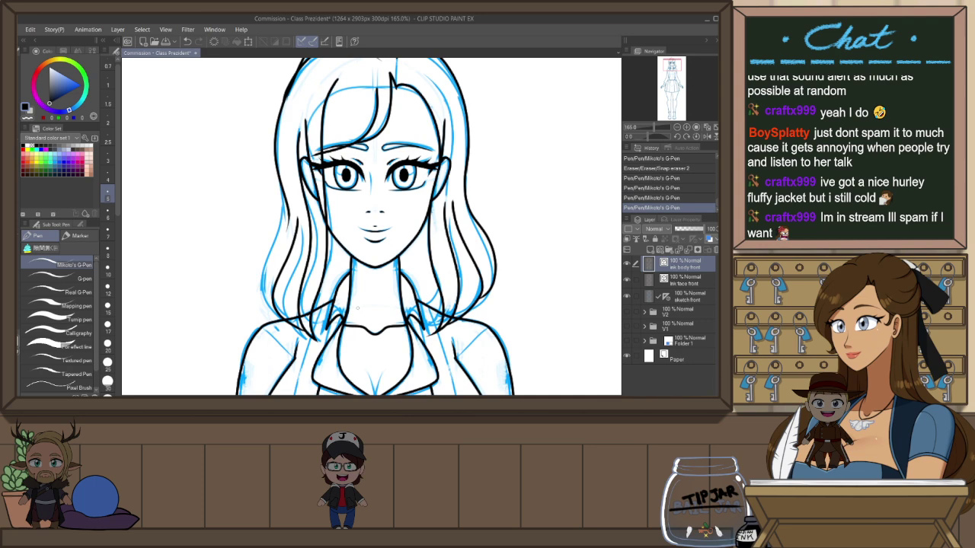
# Try several versions of the lower outer hair line on the fuller side, bulging outward and curling in at the shoulder
pyautogui.moveTo(288, 205); pyautogui.dragTo(264, 320)
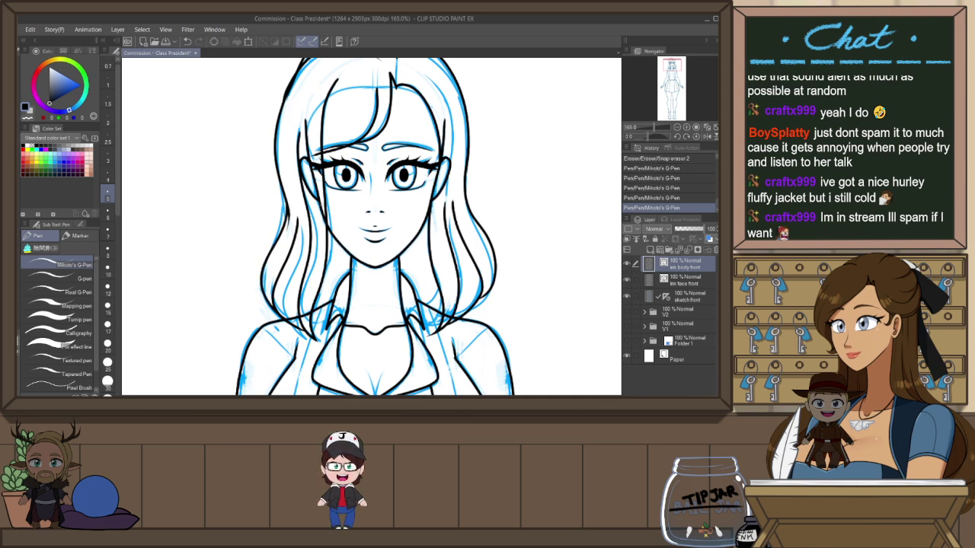
pyautogui.hotkey('ctrl', 'z')
pyautogui.moveTo(287, 193); pyautogui.dragTo(258, 319)
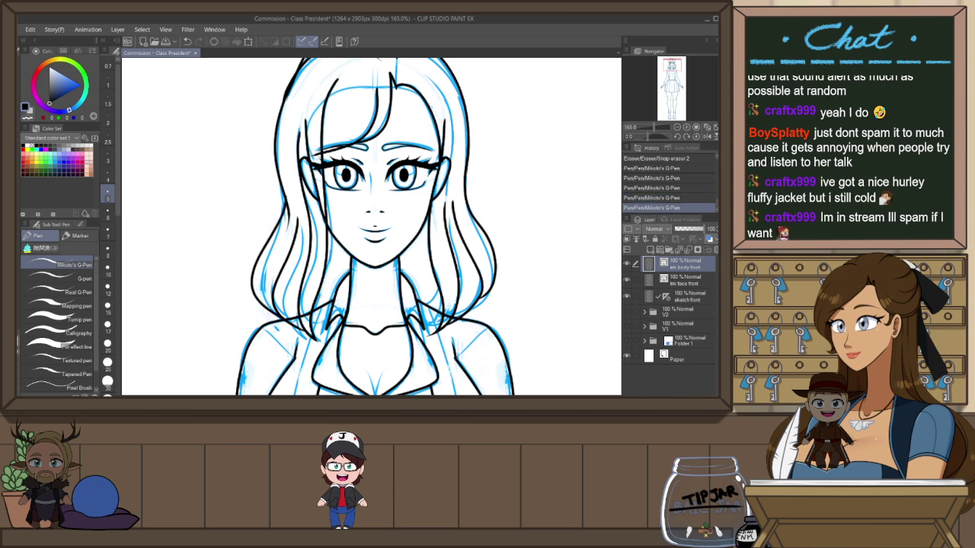
pyautogui.hotkey('ctrl', 'z')
pyautogui.moveTo(287, 198)
pyautogui.mouseDown()
pyautogui.moveTo(261, 295)
pyautogui.moveTo(275, 309)
pyautogui.mouseUp()
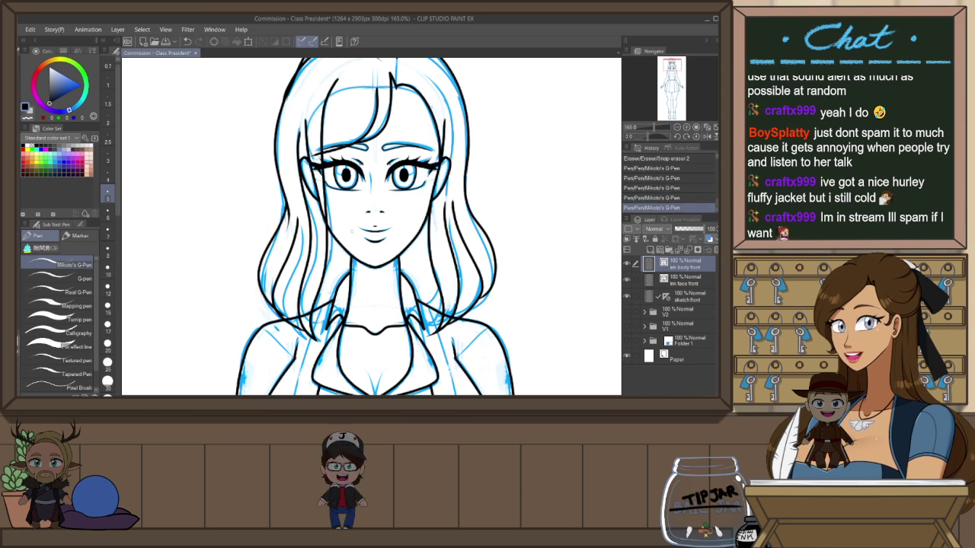
pyautogui.hotkey('ctrl', 'z')
pyautogui.hotkey('ctrl', 'y')
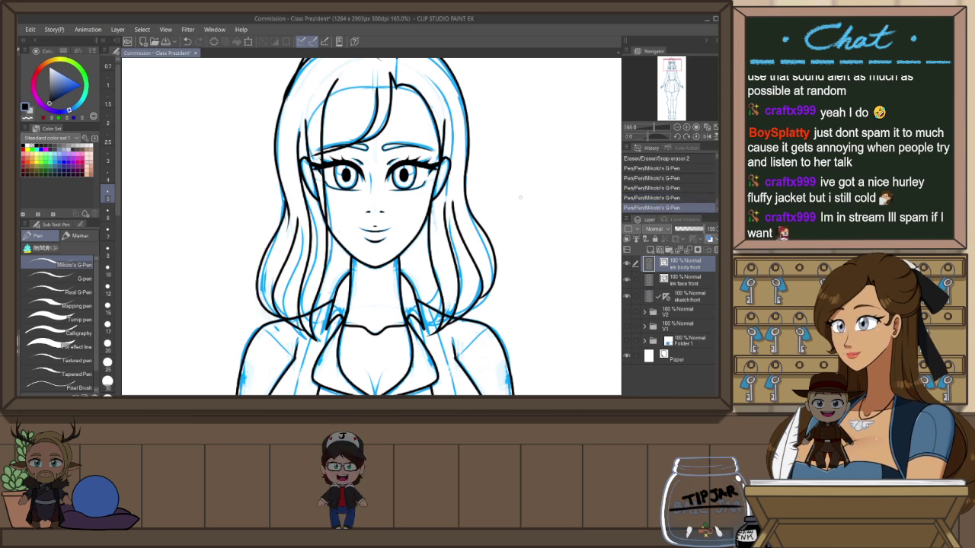
pyautogui.scroll(-4, 529, 200)
pyautogui.scroll(3, 544, 198)
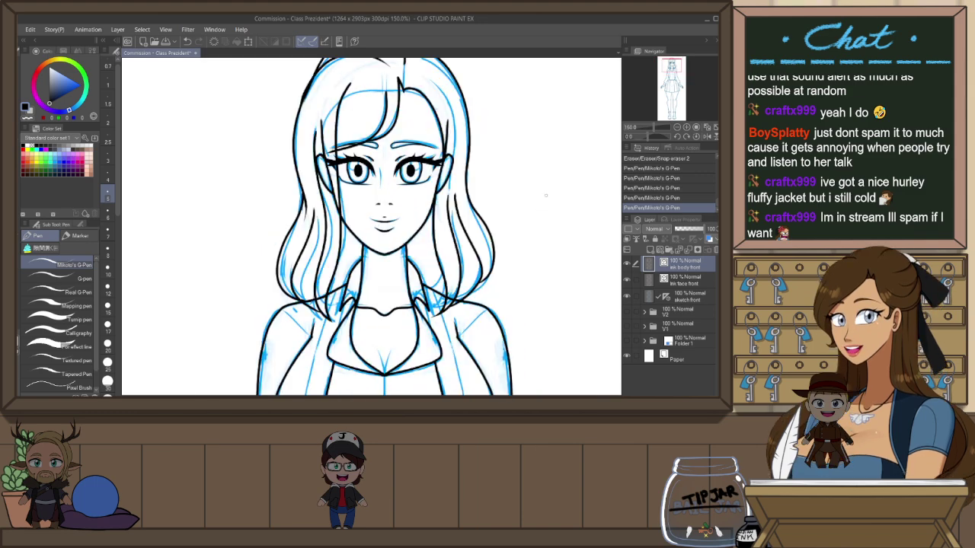
pyautogui.hotkey('ctrl', 'z')
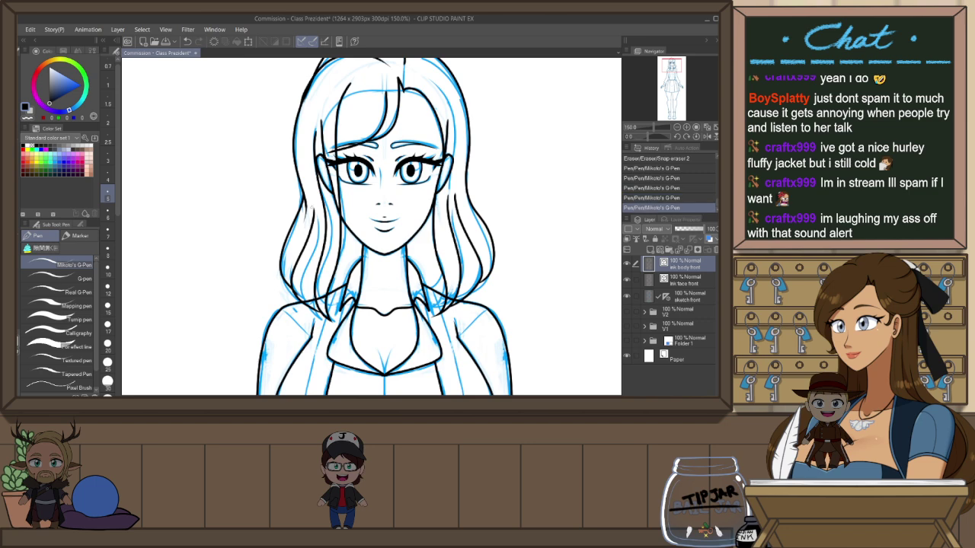
pyautogui.hotkey('ctrl', 'z')
# Ink the lower outer wavy hair line on the fuller side, continuing the upper outline and curling in above the shoulder
pyautogui.moveTo(302, 189); pyautogui.dragTo(293, 297)
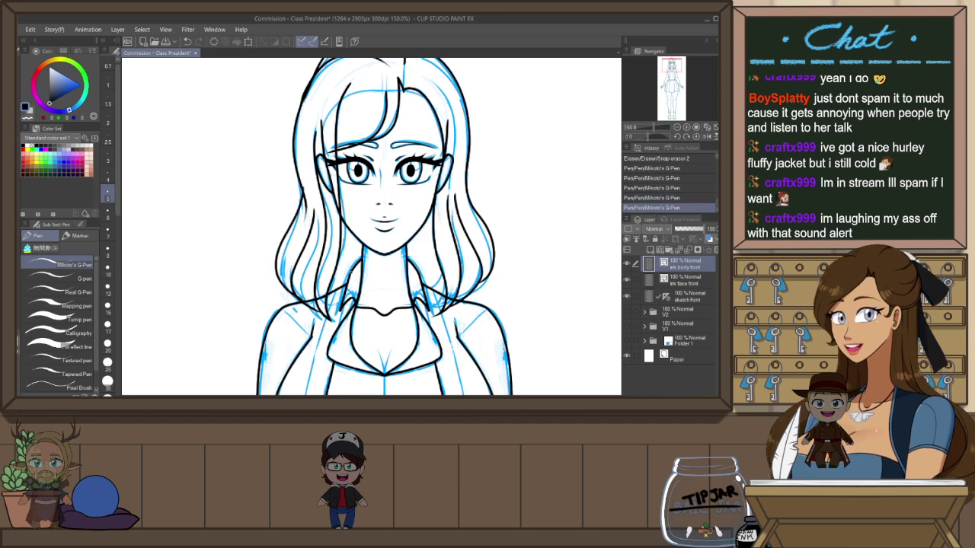
pyautogui.hotkey('ctrl', 'z')
pyautogui.hotkey('ctrl', 'y')
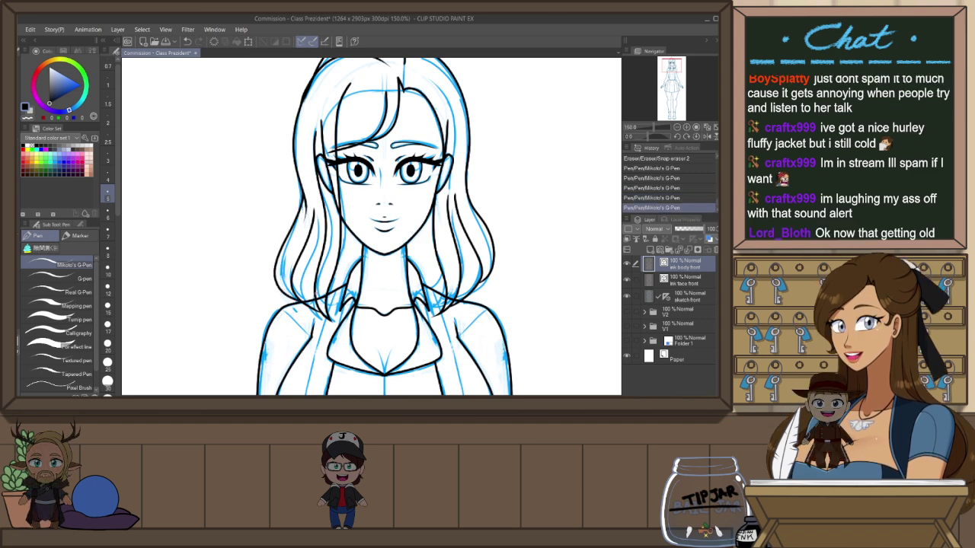
pyautogui.hotkey('ctrl', 'z')
pyautogui.moveTo(304, 192)
pyautogui.mouseDown()
pyautogui.moveTo(281, 257)
pyautogui.moveTo(295, 298)
pyautogui.mouseUp()
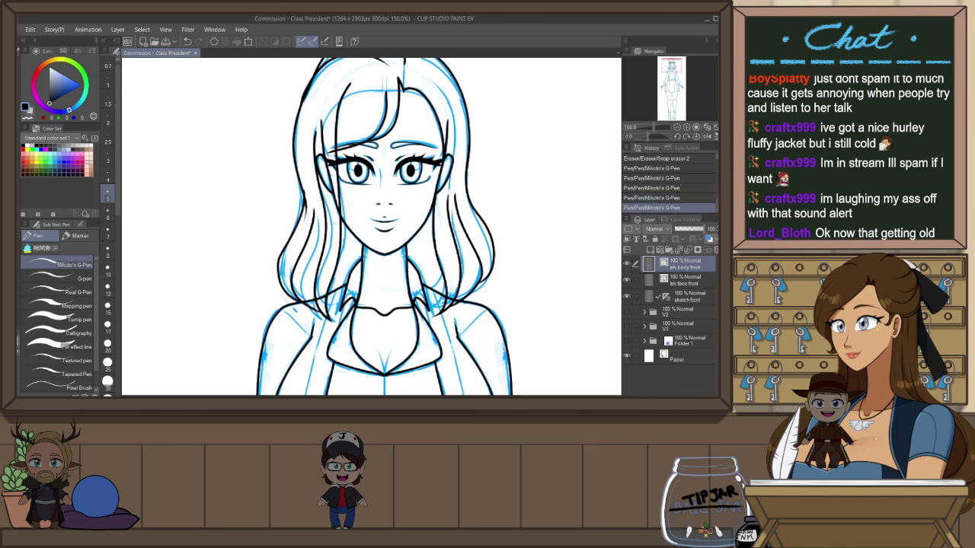
# Try trimming overlapping hair outline ends beside the face and near the crown with the eraser, and undo the eraser strokes
pyautogui.press('e')
pyautogui.moveTo(308, 187); pyautogui.dragTo(312, 193)
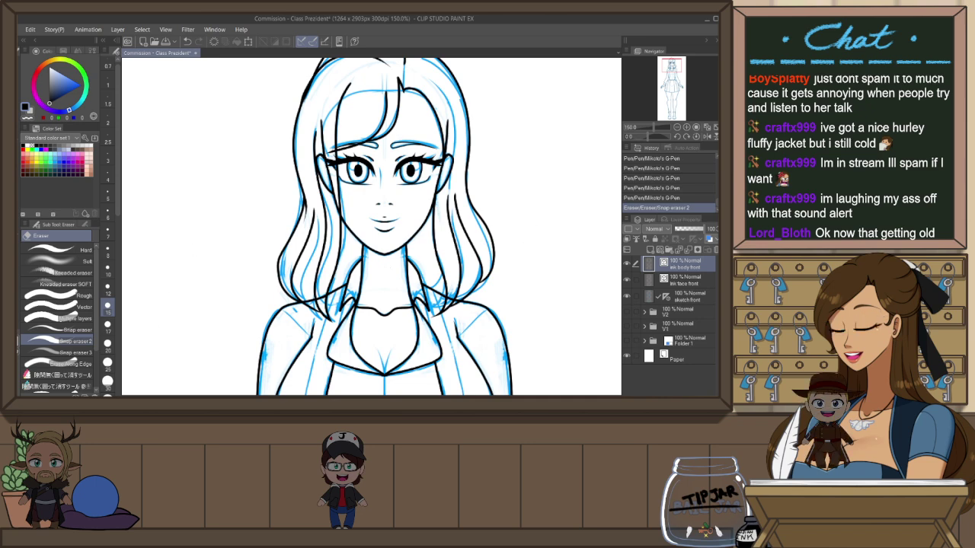
pyautogui.hotkey('ctrl', '-')
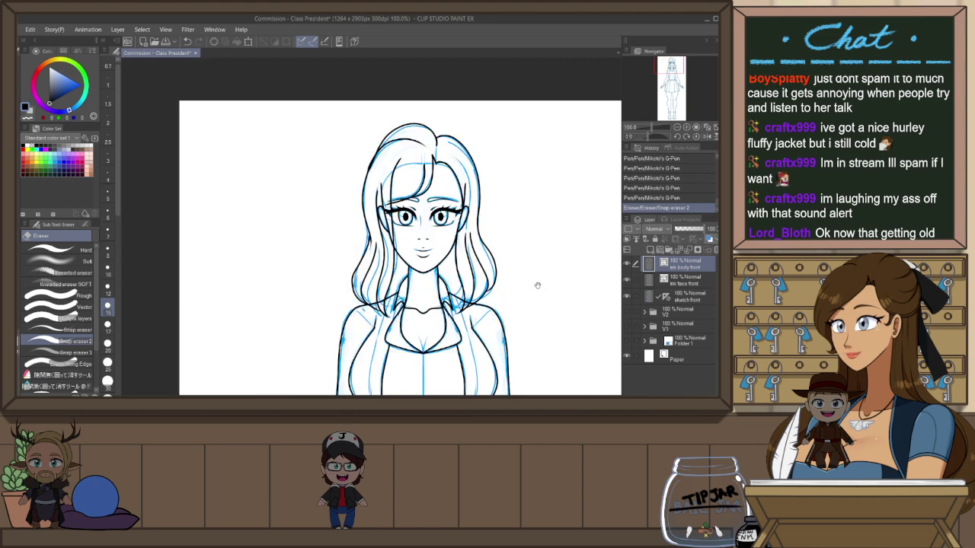
pyautogui.moveTo(536, 285); pyautogui.dragTo(505, 285)
pyautogui.moveTo(331, 169)
pyautogui.mouseDown()
pyautogui.moveTo(353, 156)
pyautogui.moveTo(344, 160)
pyautogui.mouseUp()
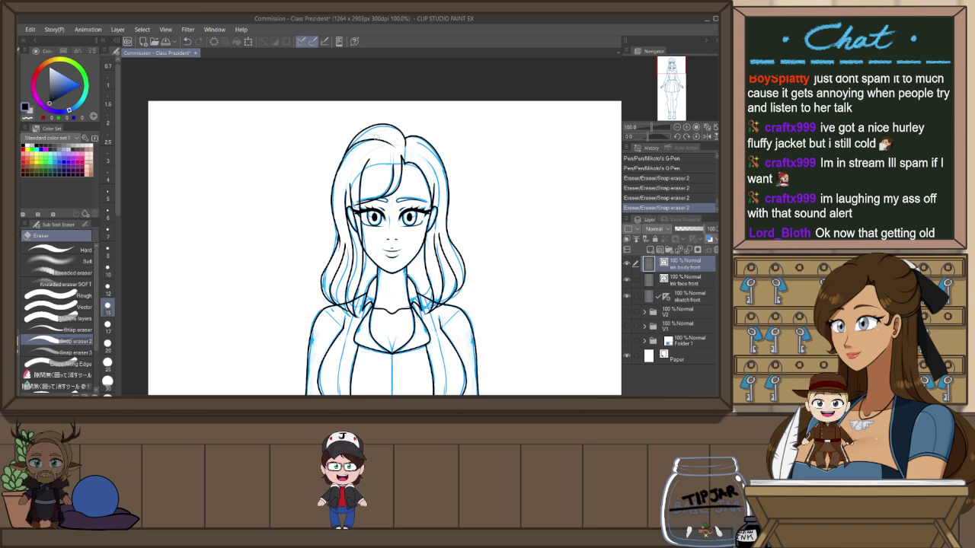
pyautogui.hotkey('ctrl', 'z')
pyautogui.hotkey('ctrl', 'z')
pyautogui.hotkey('ctrl', 'z')
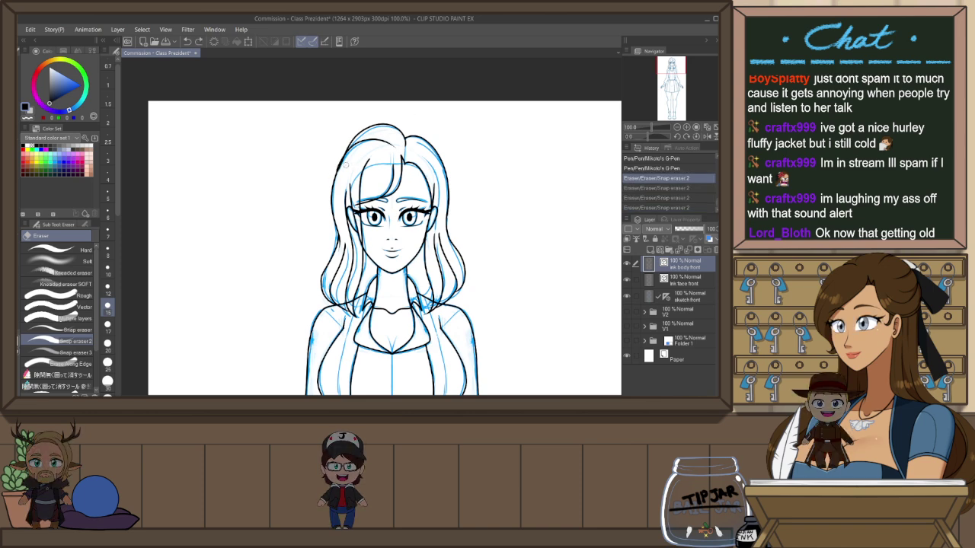
pyautogui.hotkey('ctrl', 'z')
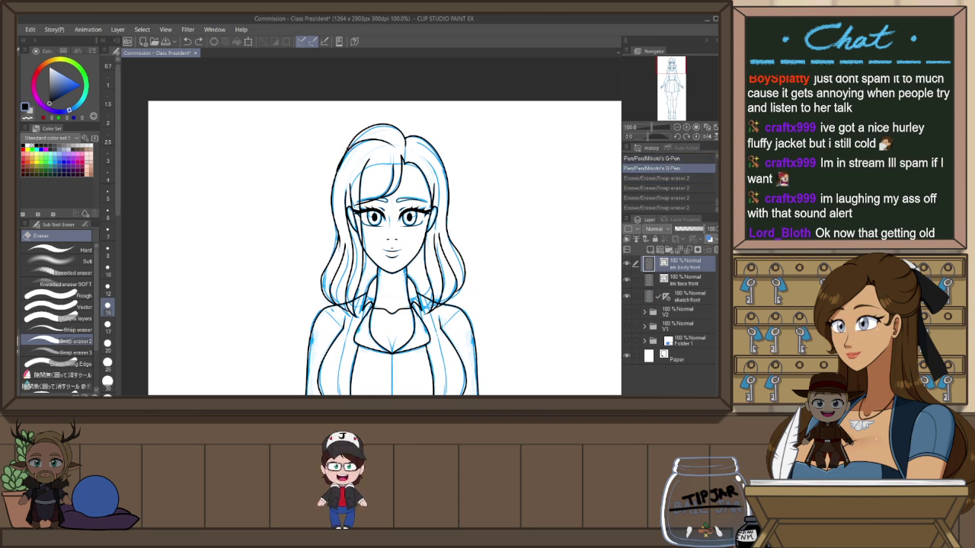
# Trim the overlapping outline end near the crown and adjust the outer side hair line's upper end to follow the crown curve
pyautogui.moveTo(342, 165); pyautogui.dragTo(353, 156)
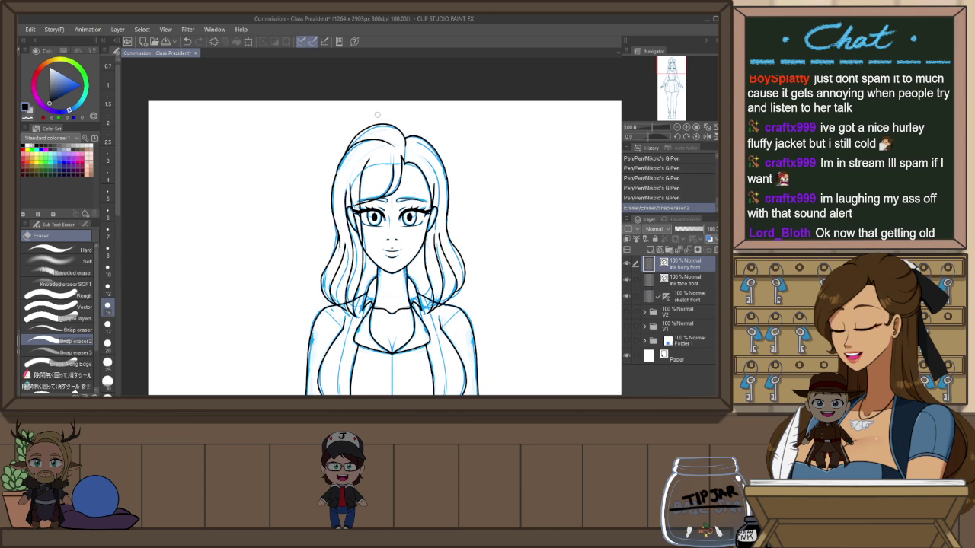
pyautogui.press('o')
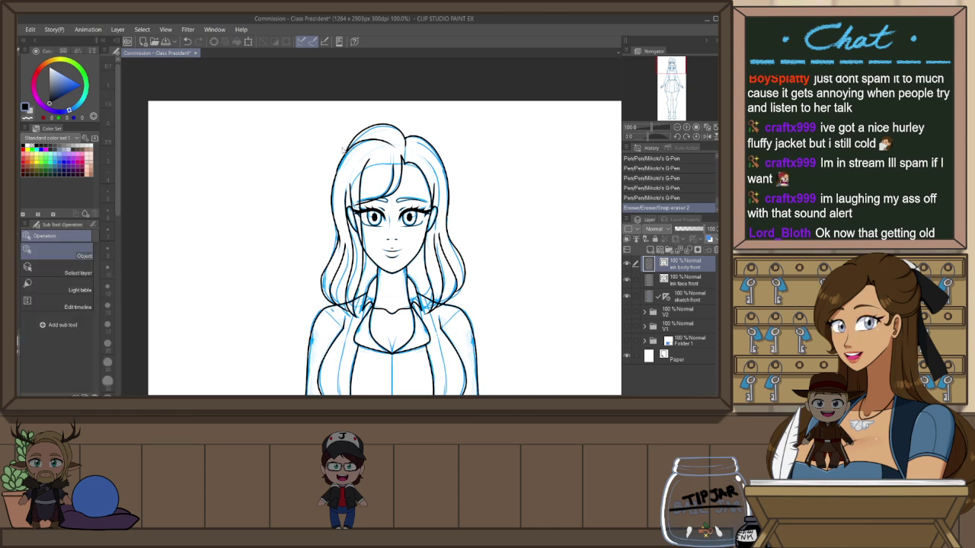
pyautogui.scroll(2, 344, 145)
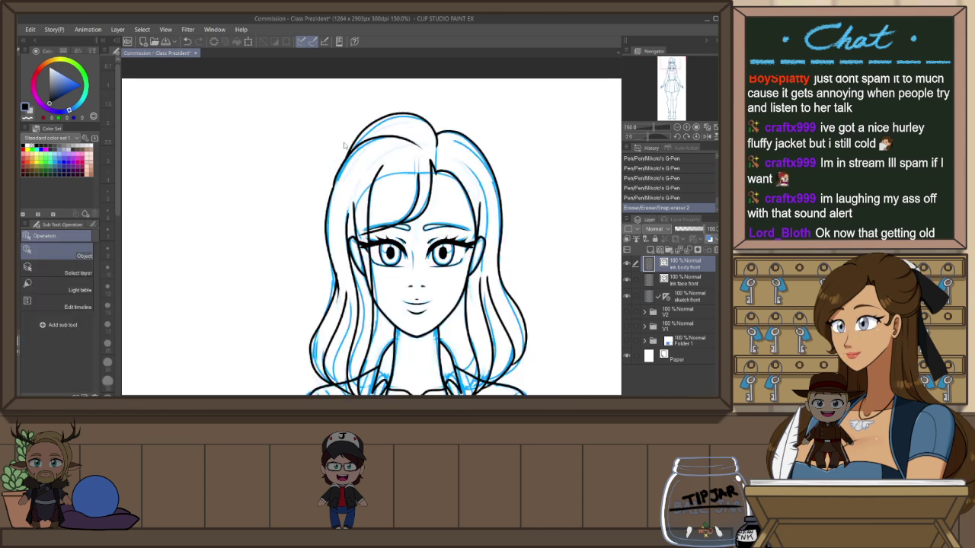
pyautogui.scroll(1, 343, 175)
pyautogui.click(334, 189)
pyautogui.moveTo(335, 173); pyautogui.dragTo(341, 163)
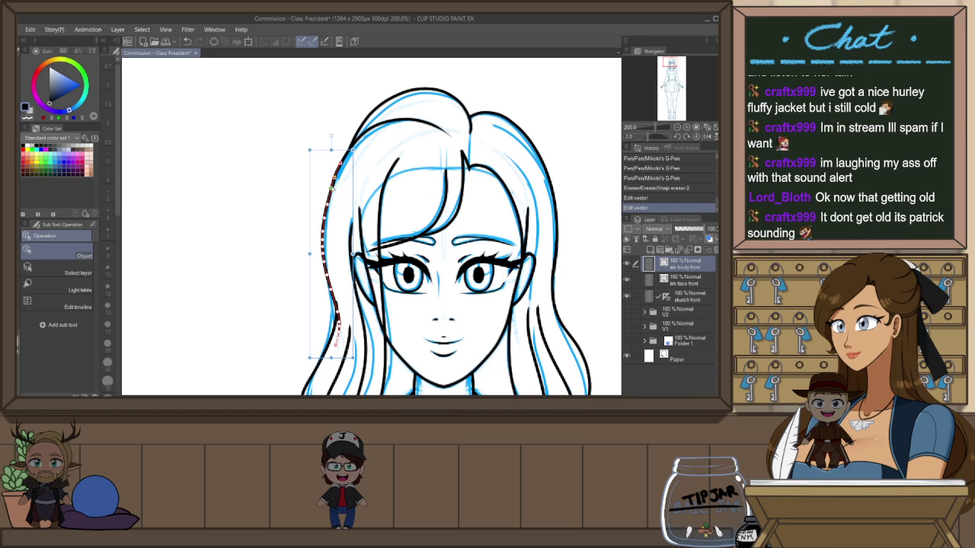
pyautogui.click(358, 157)
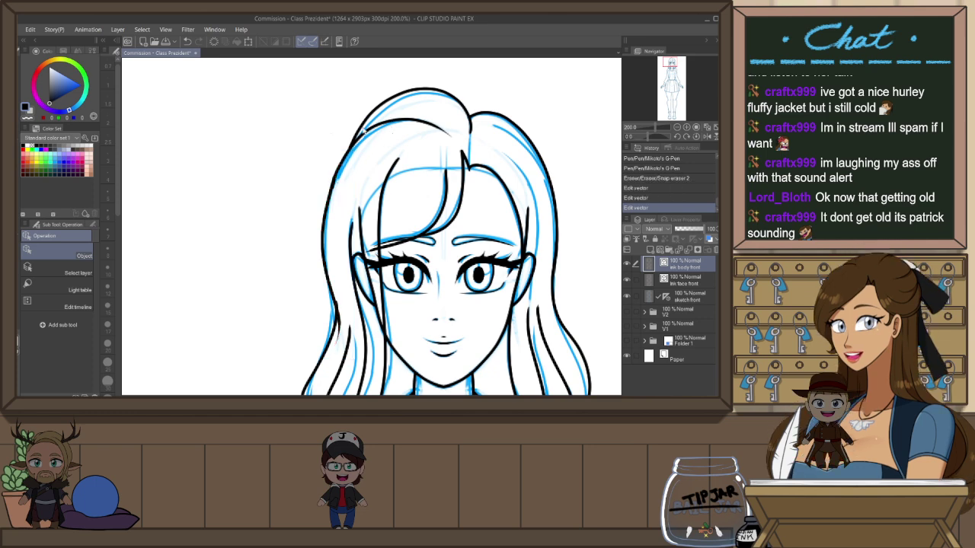
# Reshape the lower ends of the crown outline and the inner hair curve so they merge into the outer side line
pyautogui.click(363, 128)
pyautogui.moveTo(338, 171); pyautogui.dragTo(346, 157)
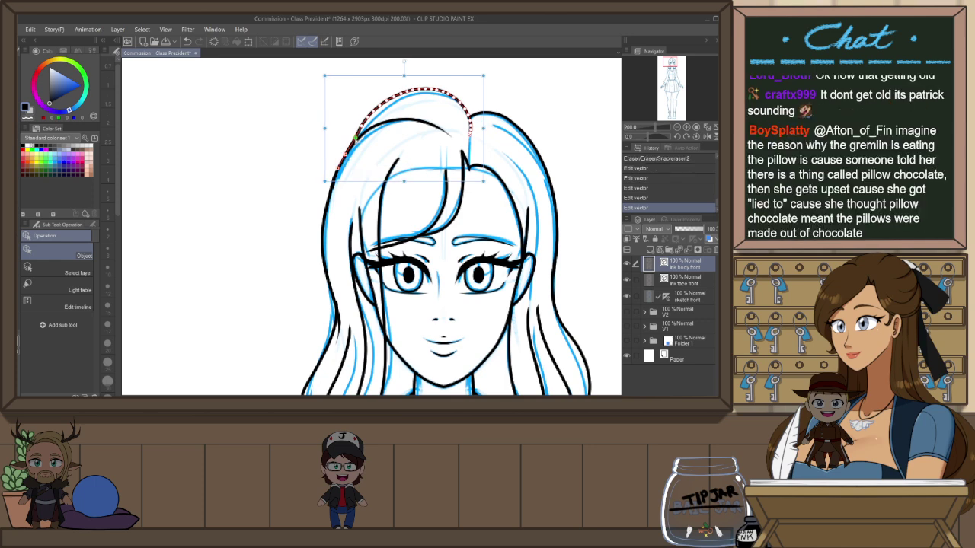
pyautogui.click(365, 150)
pyautogui.click(337, 175)
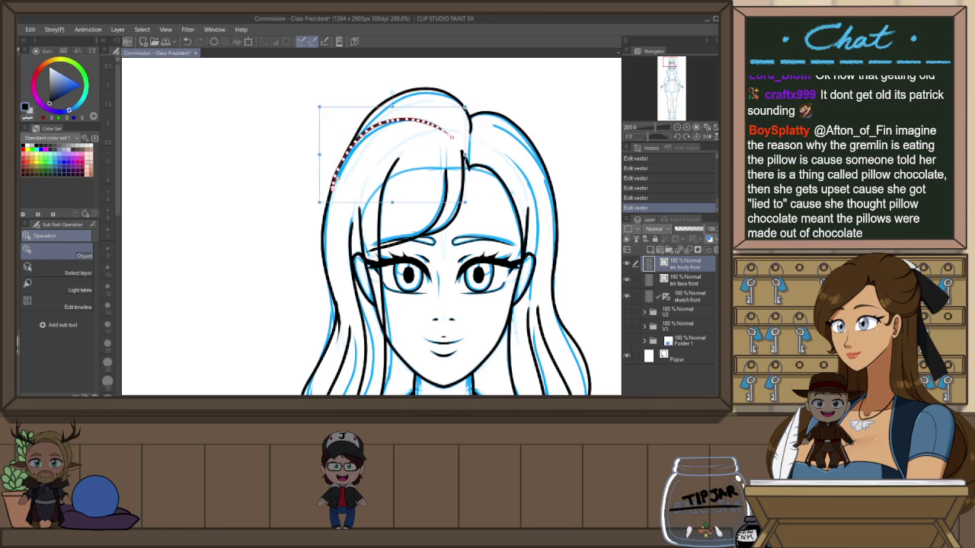
pyautogui.moveTo(332, 192); pyautogui.dragTo(329, 200)
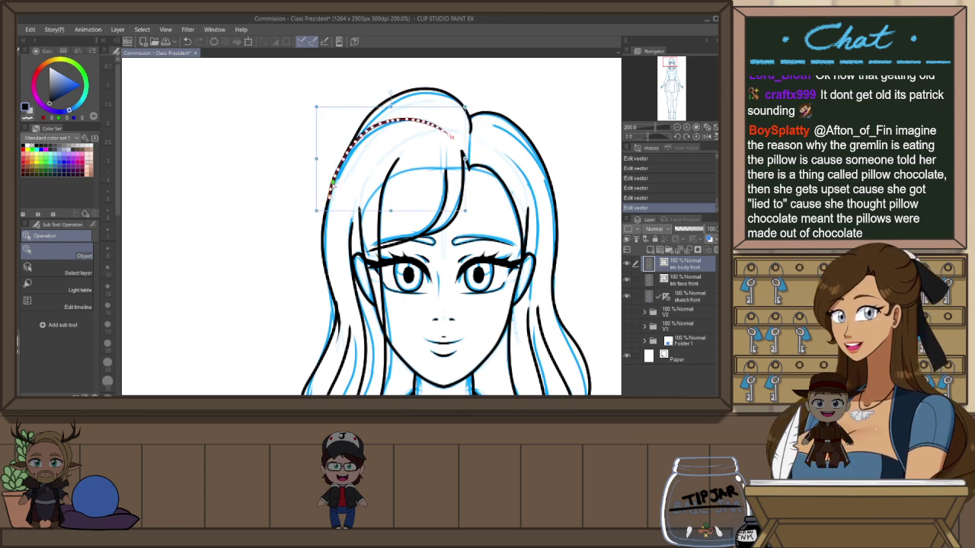
pyautogui.click(478, 126)
# Set the brush size of the inked lines on the body ink layer to 4.0
pyautogui.scroll(-4, 478, 126)
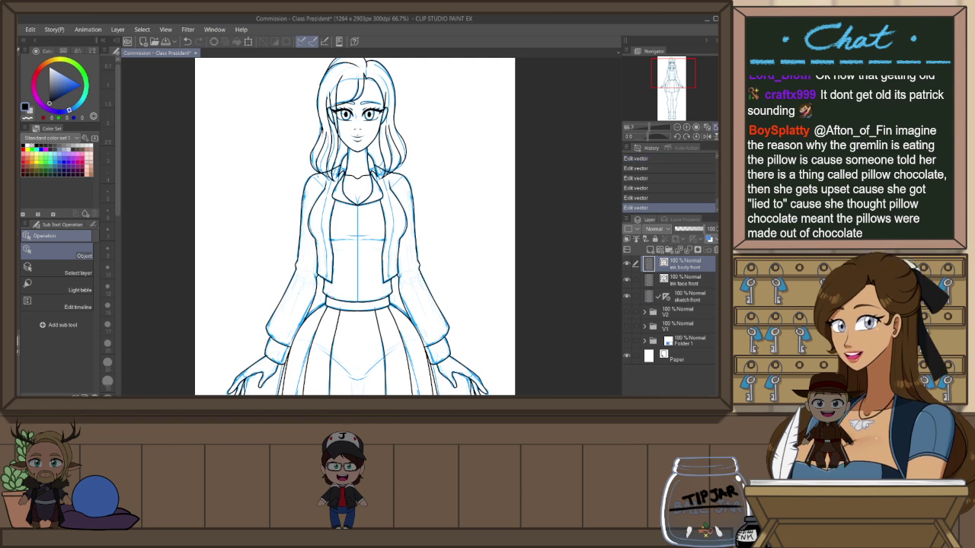
pyautogui.hotkey('ctrl', '0')
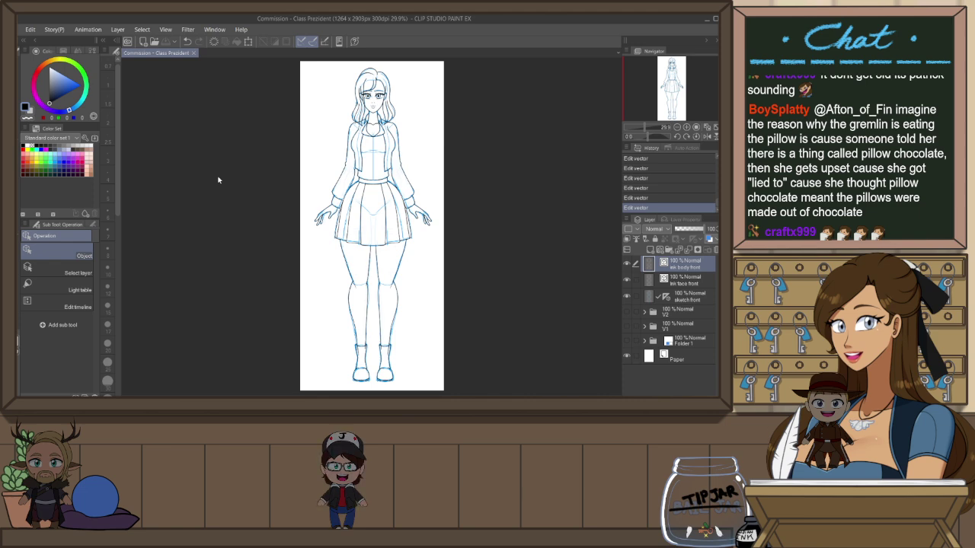
pyautogui.click(77, 254)
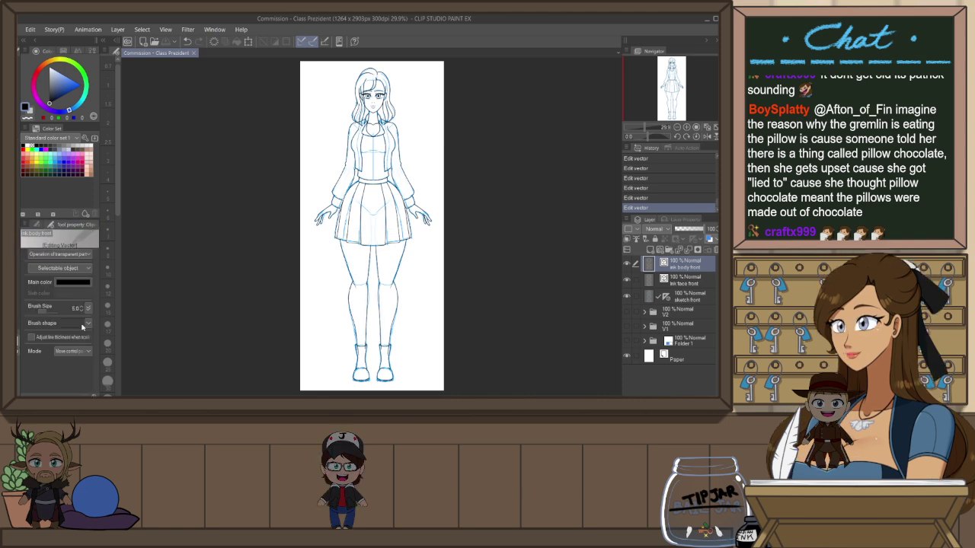
pyautogui.click(82, 311)
pyautogui.click(83, 311)
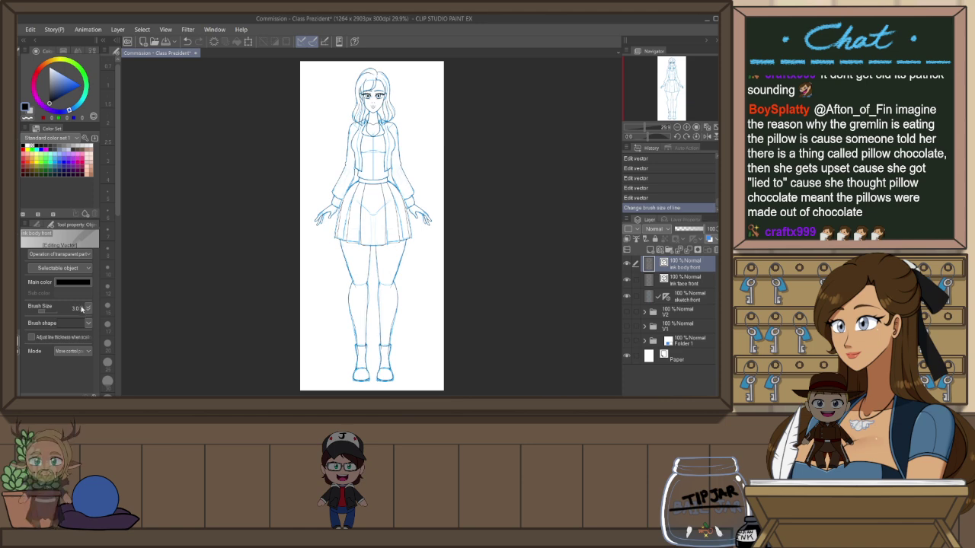
pyautogui.click(81, 306)
# Set the G-Pen brush size to 4 and ink a short stroke where the fringe strands meet below the parting
pyautogui.scroll(5, 376, 69)
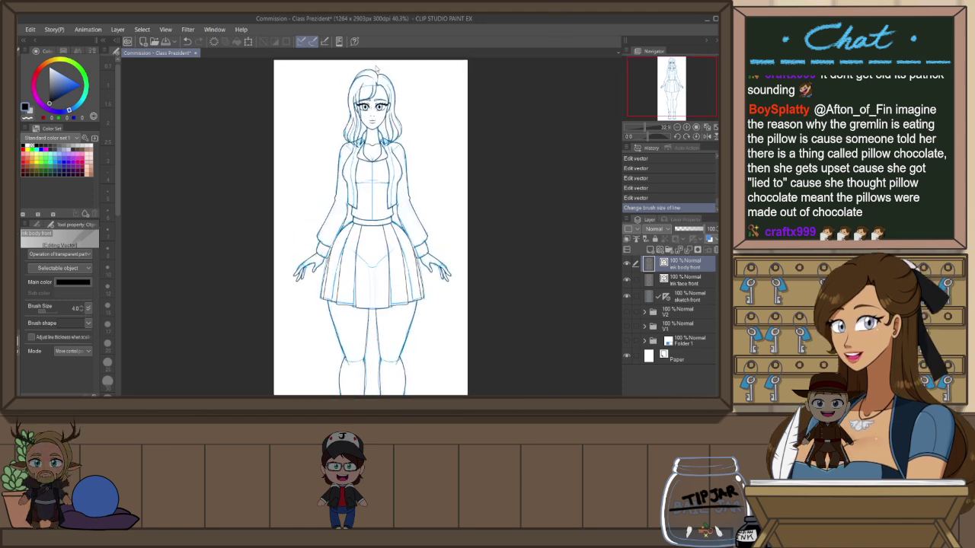
pyautogui.scroll(2, 375, 68)
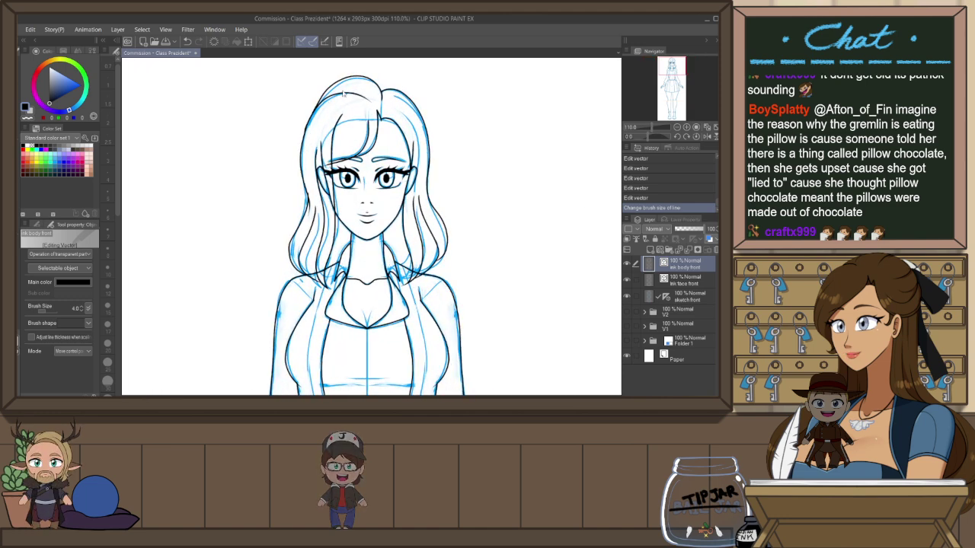
pyautogui.scroll(2, 366, 93)
pyautogui.scroll(2, 366, 93)
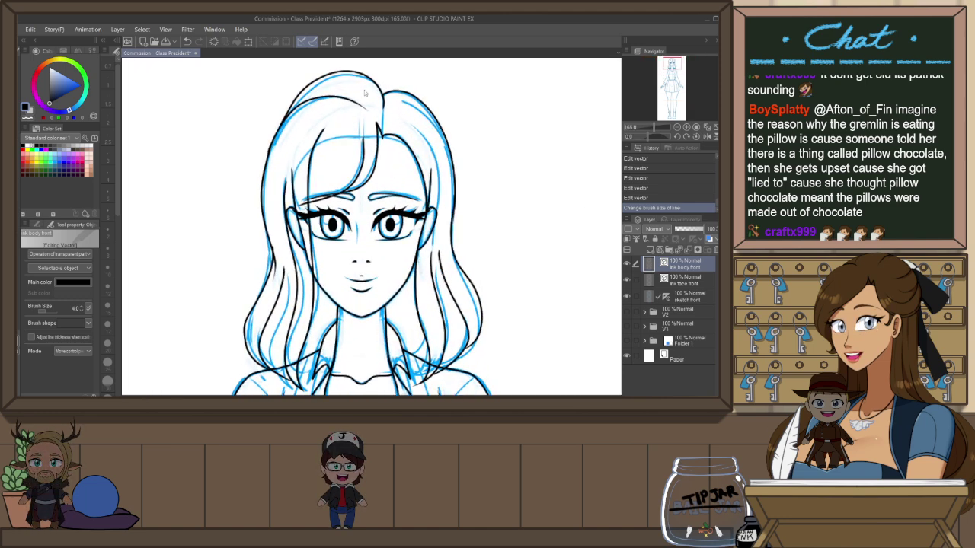
pyautogui.hotkey('shift', 'space')
pyautogui.moveTo(519, 245); pyautogui.dragTo(479, 160)
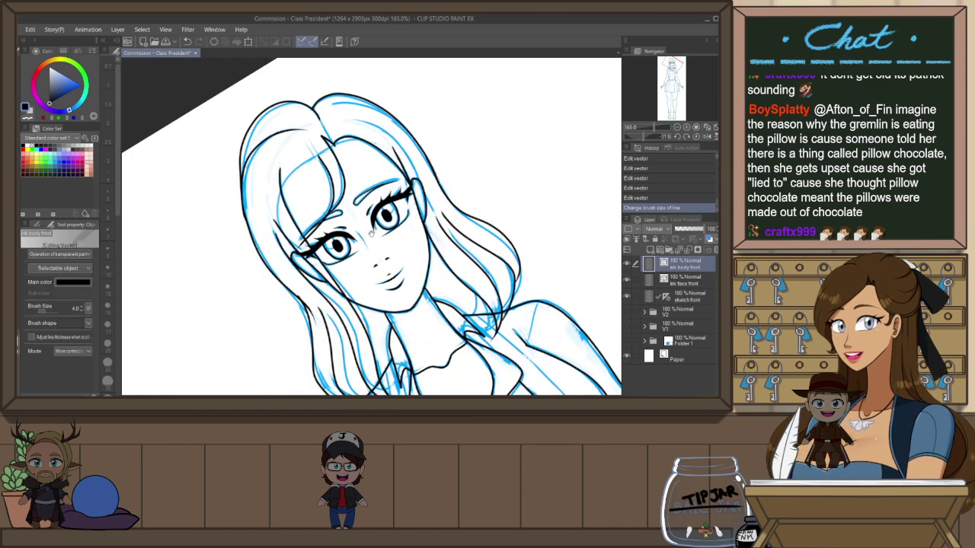
pyautogui.moveTo(364, 257); pyautogui.dragTo(390, 266)
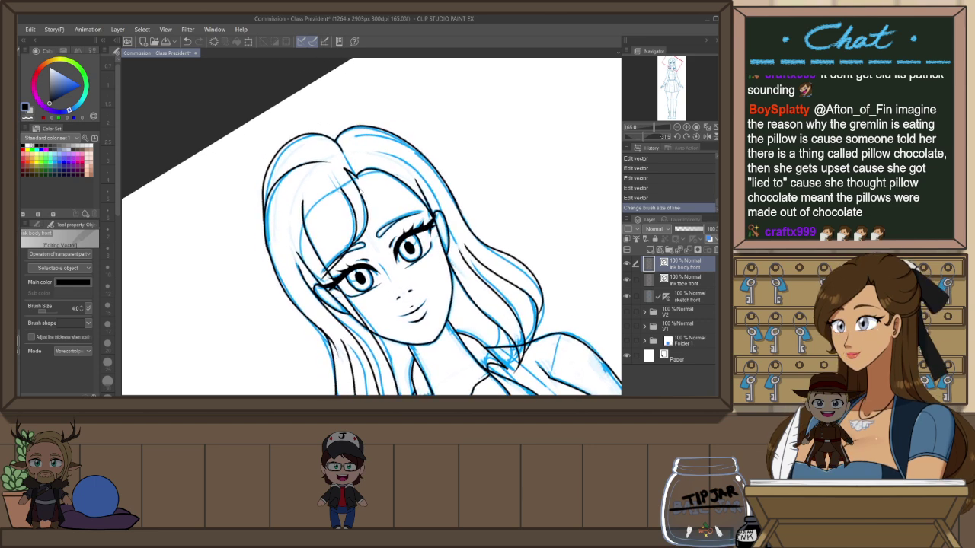
pyautogui.press('p')
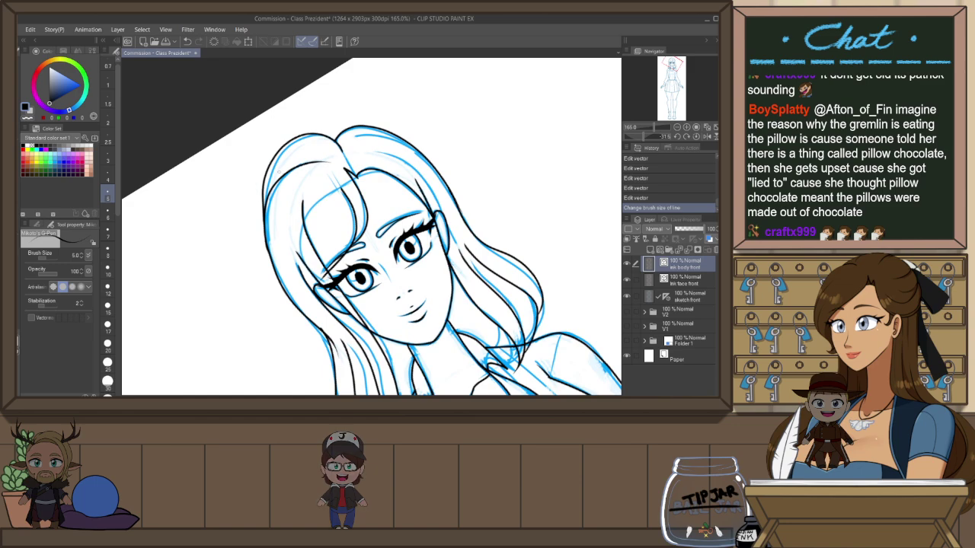
pyautogui.click(108, 175)
pyautogui.scroll(2, 361, 189)
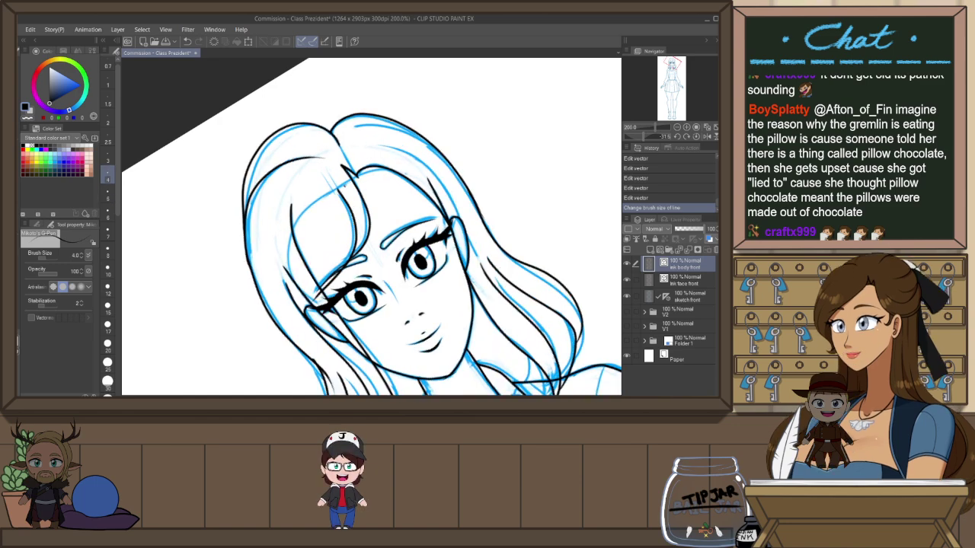
pyautogui.moveTo(344, 185)
pyautogui.mouseDown()
pyautogui.moveTo(385, 167)
pyautogui.moveTo(396, 173)
pyautogui.moveTo(343, 187)
pyautogui.mouseUp()
# Trim the overlapping line ends around the fringe tip and the crown parting with the snap eraser
pyautogui.press('e')
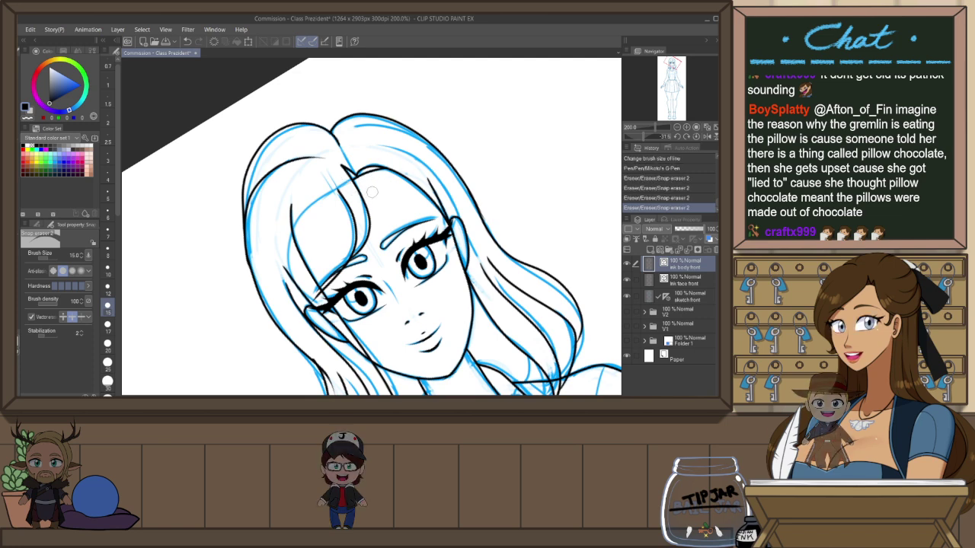
pyautogui.hotkey('ctrl', '@')
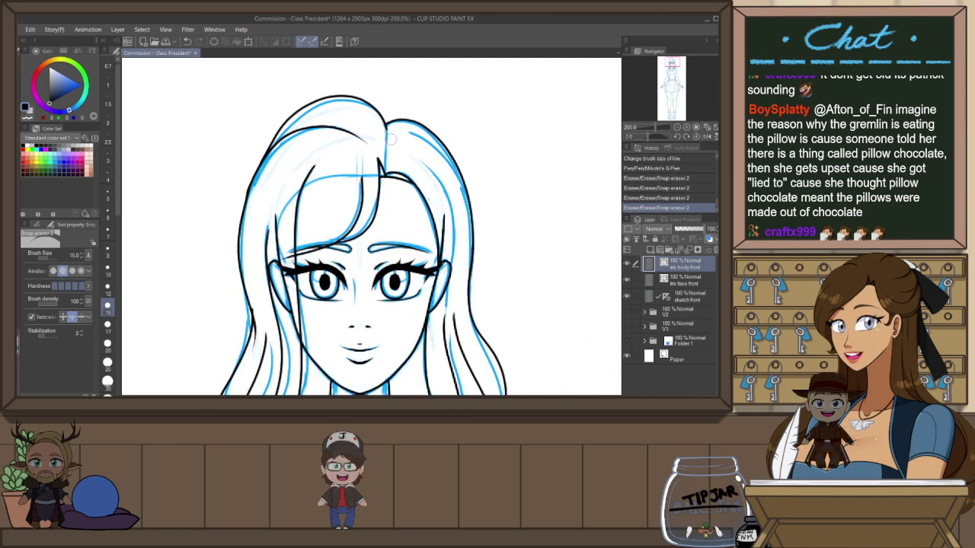
pyautogui.moveTo(390, 138); pyautogui.dragTo(388, 118)
pyautogui.click(392, 135)
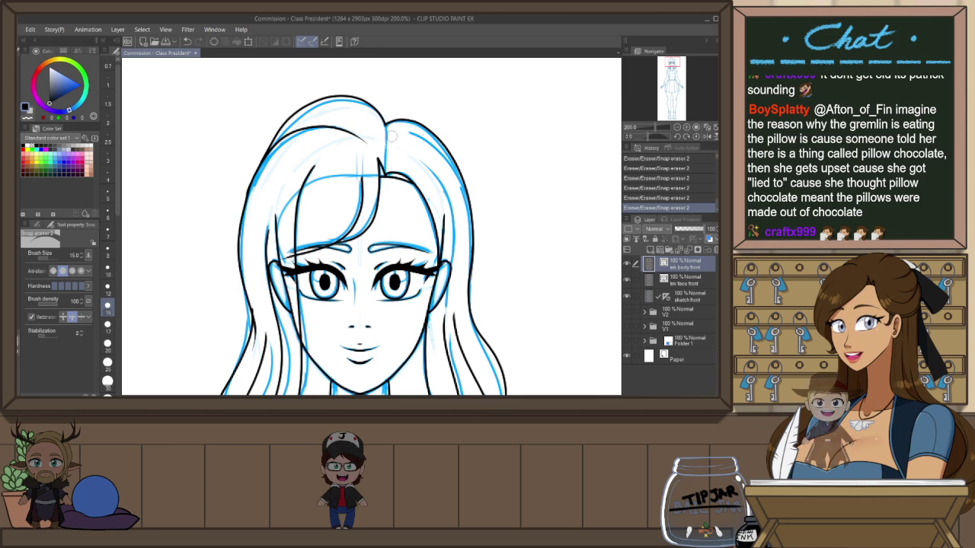
# Ink the hair parting line from the crown notch down toward the fringe, working on the mirrored view
pyautogui.press('p')
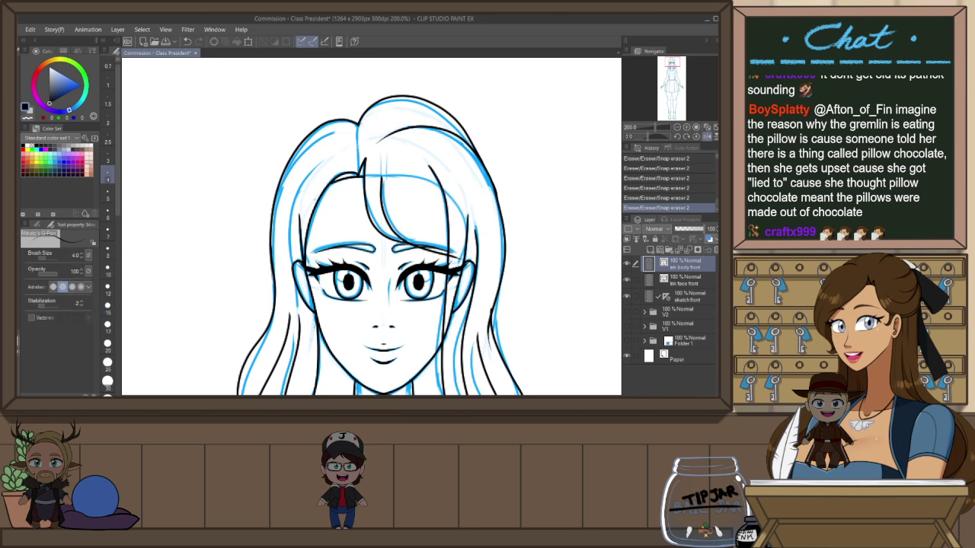
pyautogui.scroll(4, 367, 145)
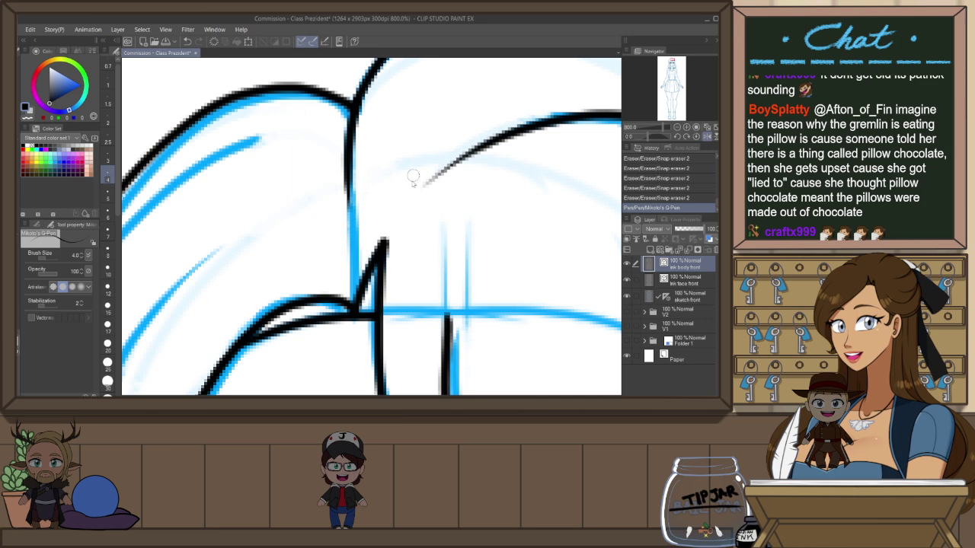
pyautogui.scroll(-4, 413, 175)
pyautogui.moveTo(523, 296); pyautogui.dragTo(522, 204)
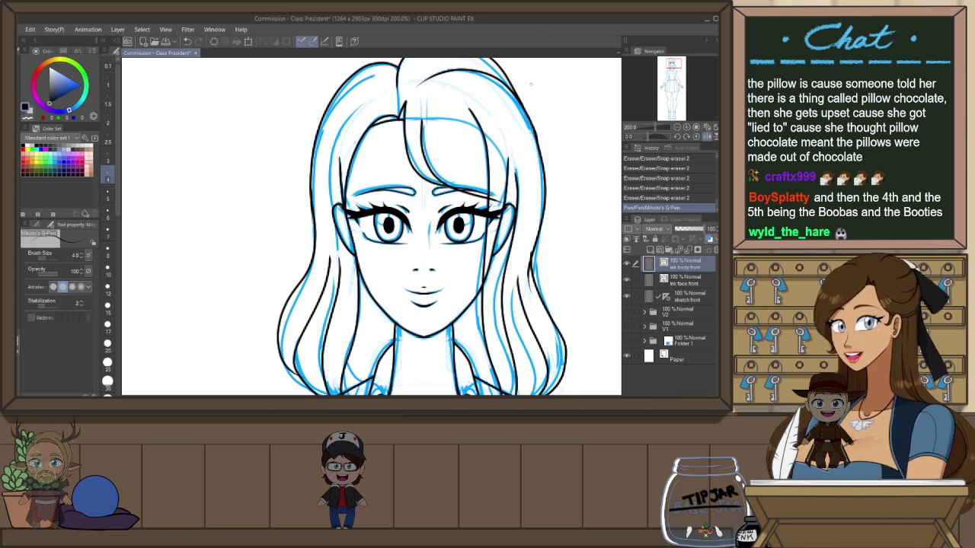
# Erase the ear outline and strand ends overlapping the hair on both sides of the face, restoring the unmirrored view
pyautogui.press('h')
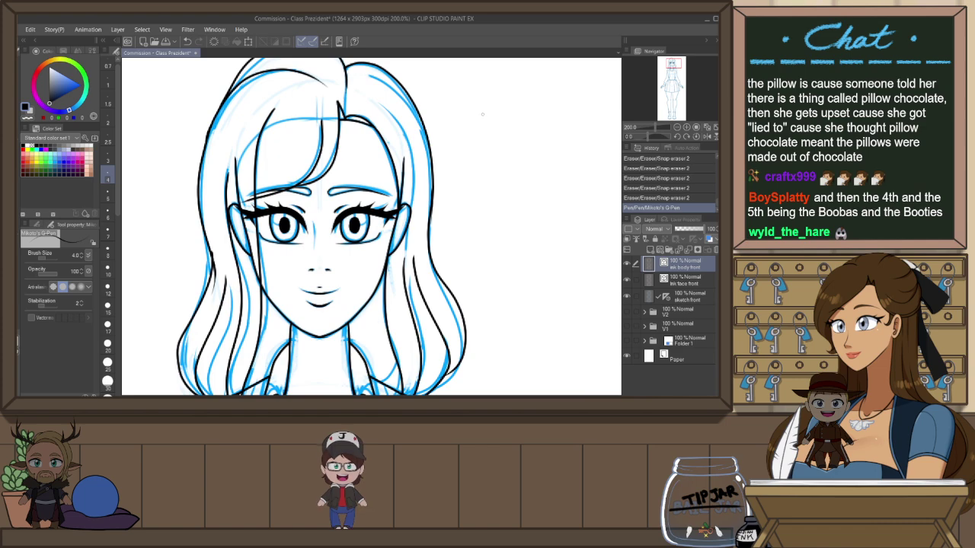
pyautogui.hscroll(-2, 416, 159)
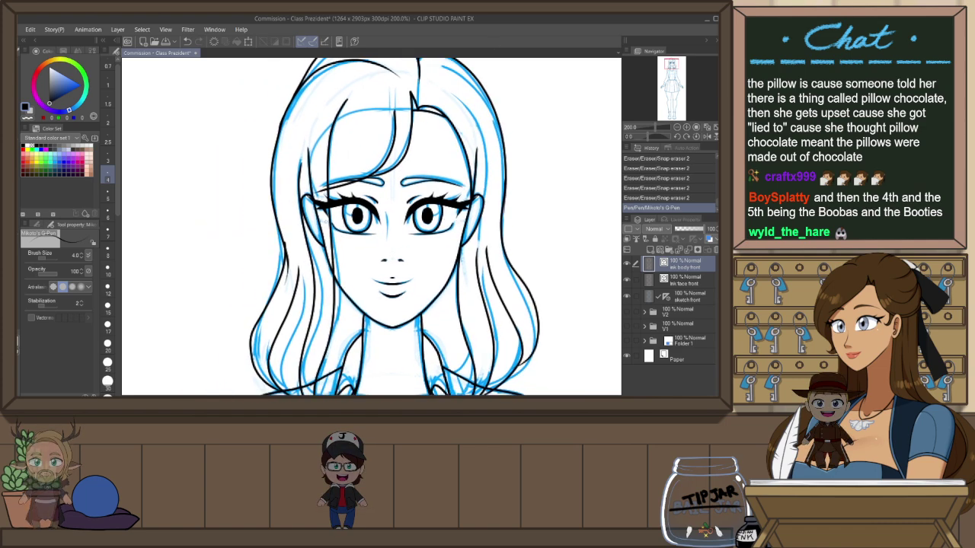
pyautogui.press('e')
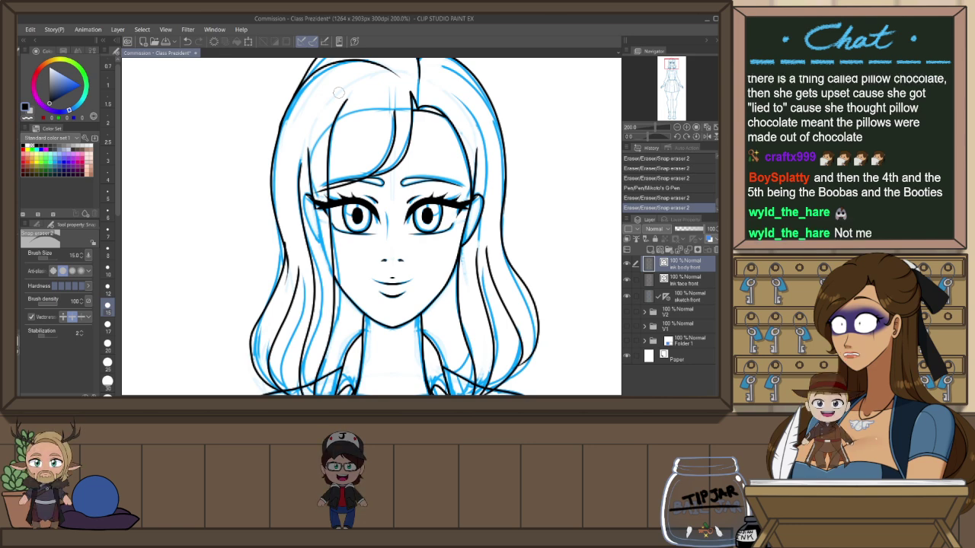
pyautogui.moveTo(305, 196); pyautogui.dragTo(318, 227)
pyautogui.moveTo(318, 181); pyautogui.dragTo(323, 189)
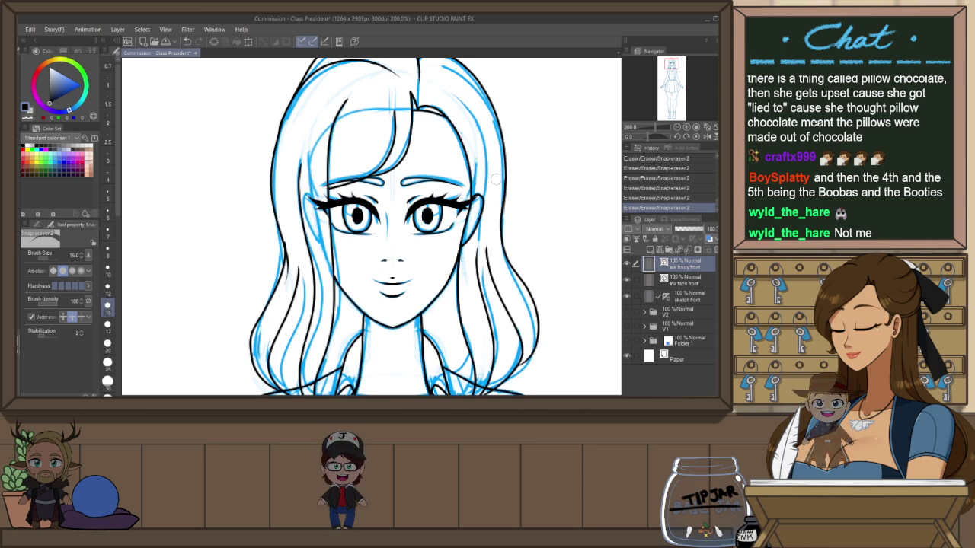
pyautogui.moveTo(499, 179); pyautogui.dragTo(498, 201)
# Ink a long inner strand from the upper hair down to the ear on the side away from the sweeping fringe
pyautogui.press('h')
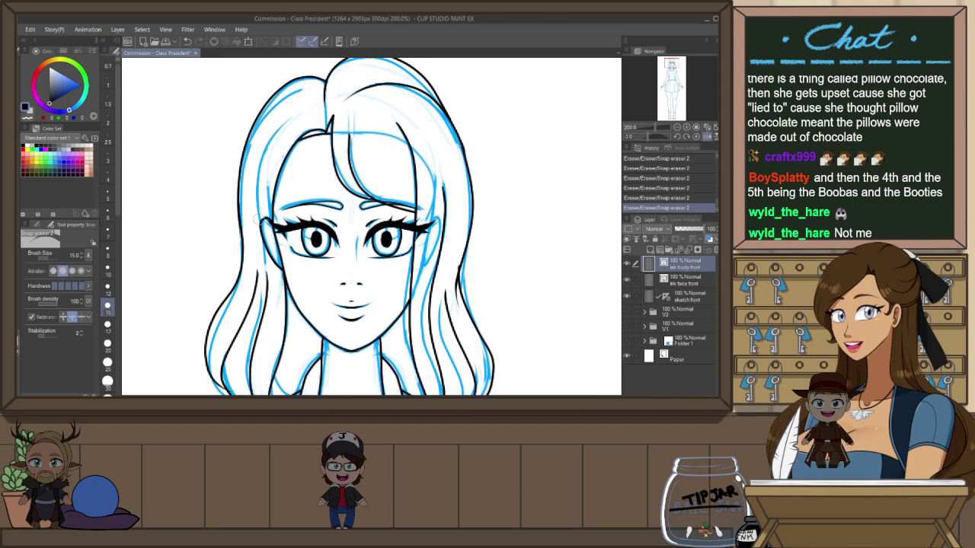
pyautogui.press('p')
pyautogui.moveTo(260, 224); pyautogui.dragTo(279, 128)
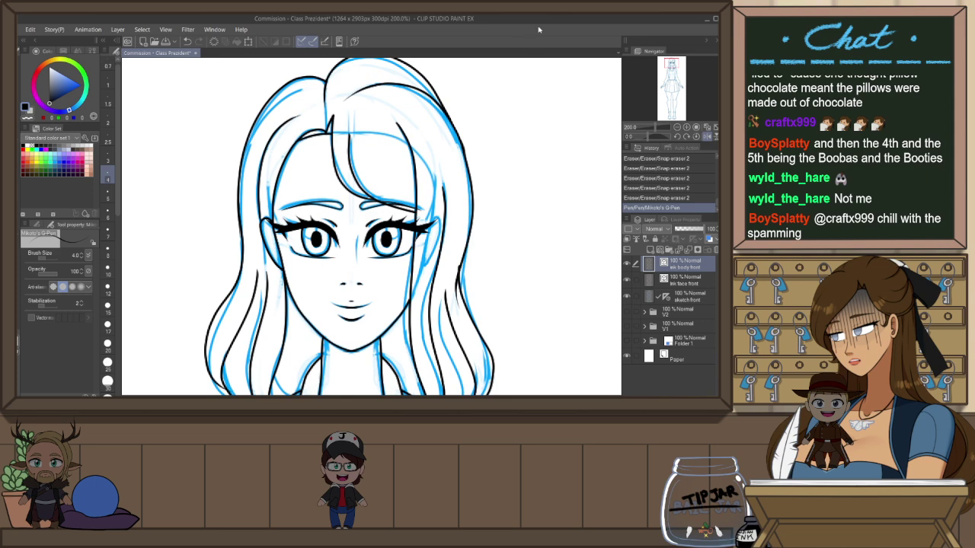
pyautogui.press('h')
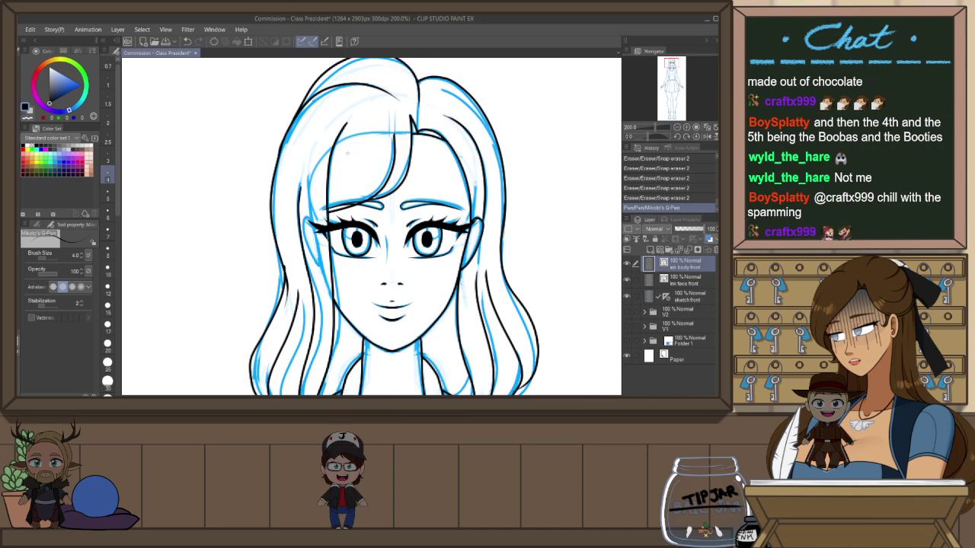
# Adjust the end control points of the arched crown strand so its lower end follows the outer hair outline
pyautogui.moveTo(317, 182); pyautogui.dragTo(354, 244)
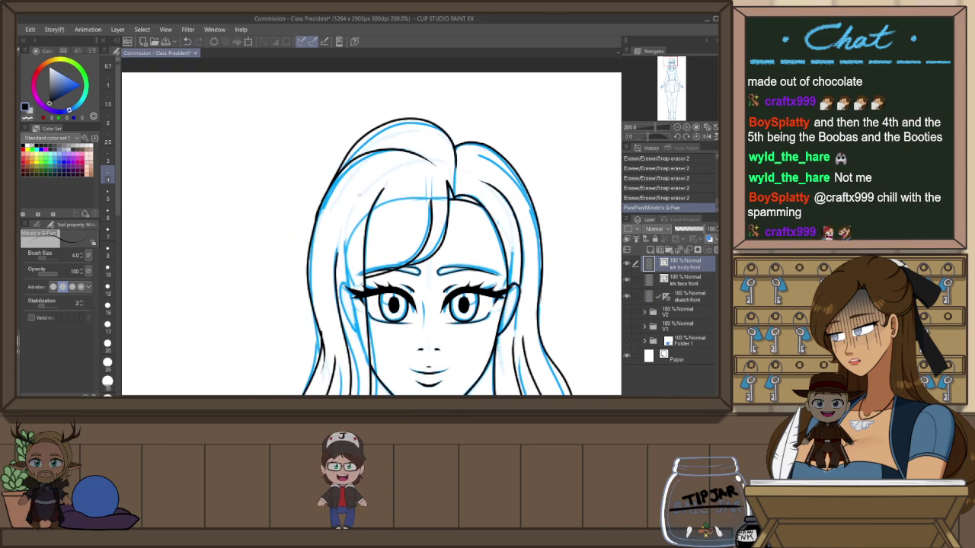
pyautogui.press('o')
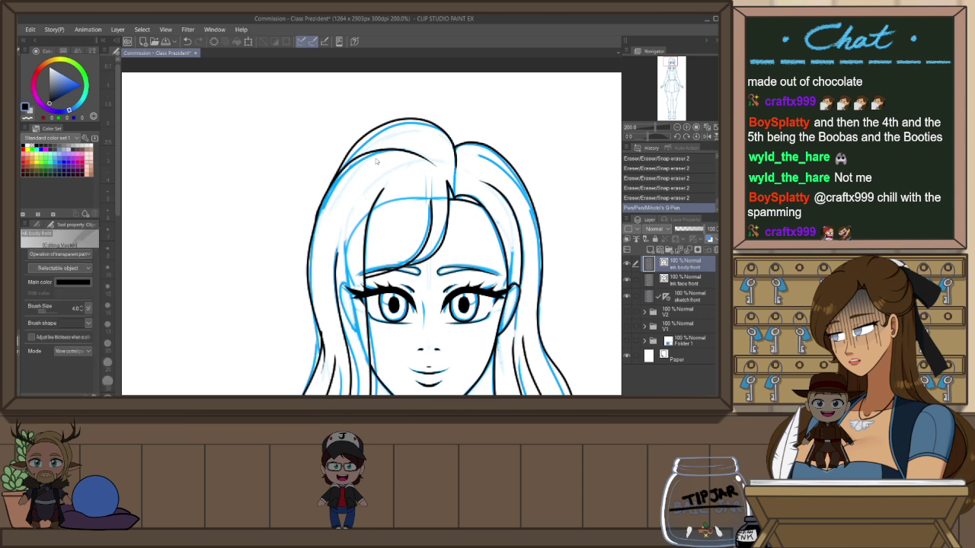
pyautogui.scroll(2, 380, 160)
pyautogui.scroll(-3, 493, 131)
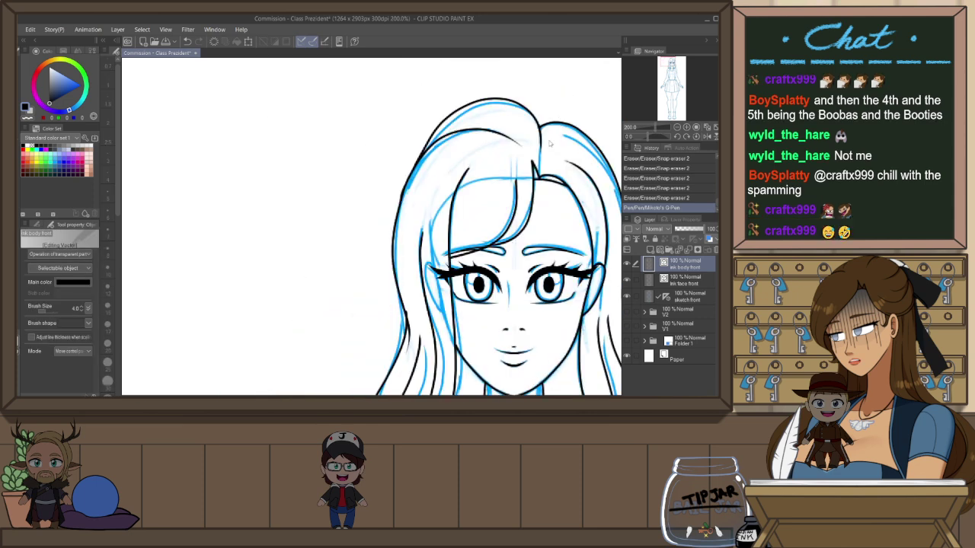
pyautogui.scroll(2, 536, 141)
pyautogui.click(502, 135)
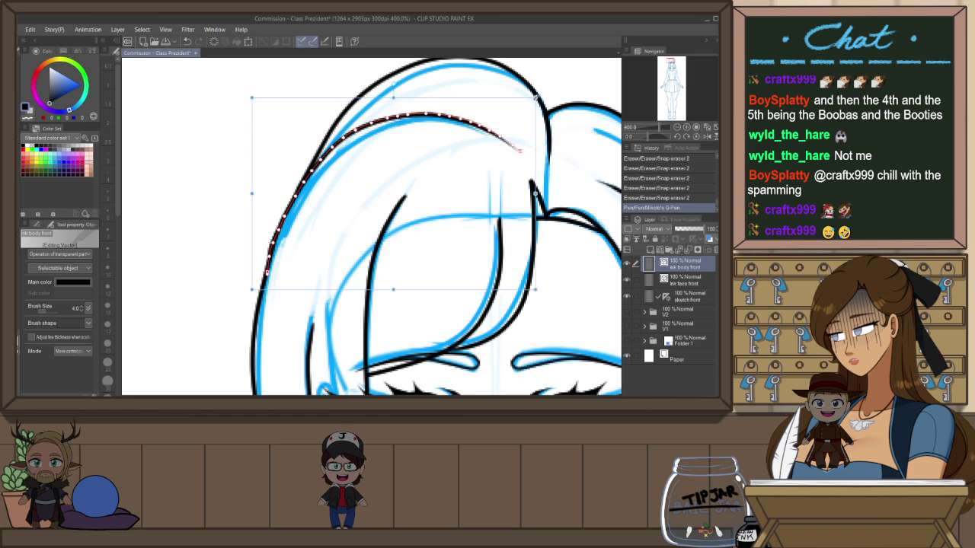
pyautogui.moveTo(520, 152); pyautogui.dragTo(518, 152)
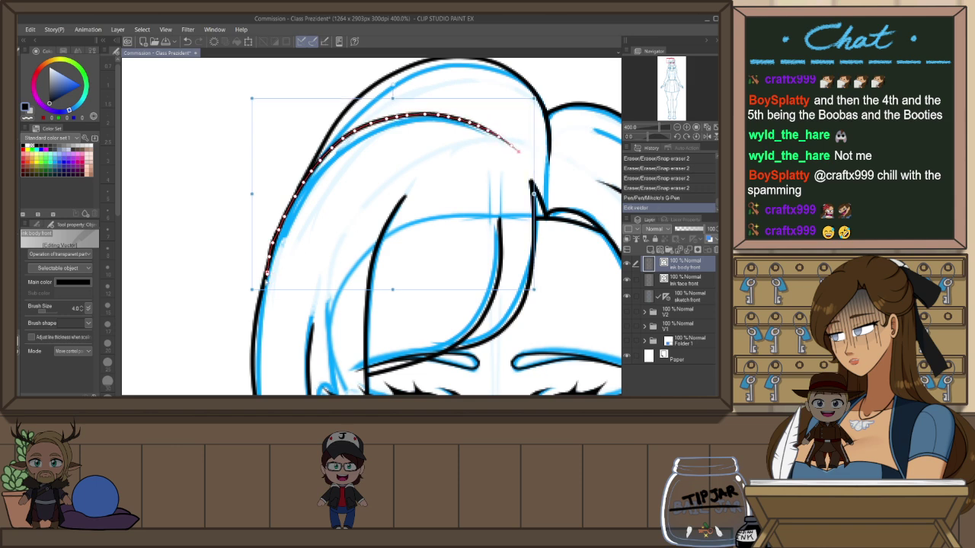
pyautogui.moveTo(261, 293); pyautogui.dragTo(272, 247)
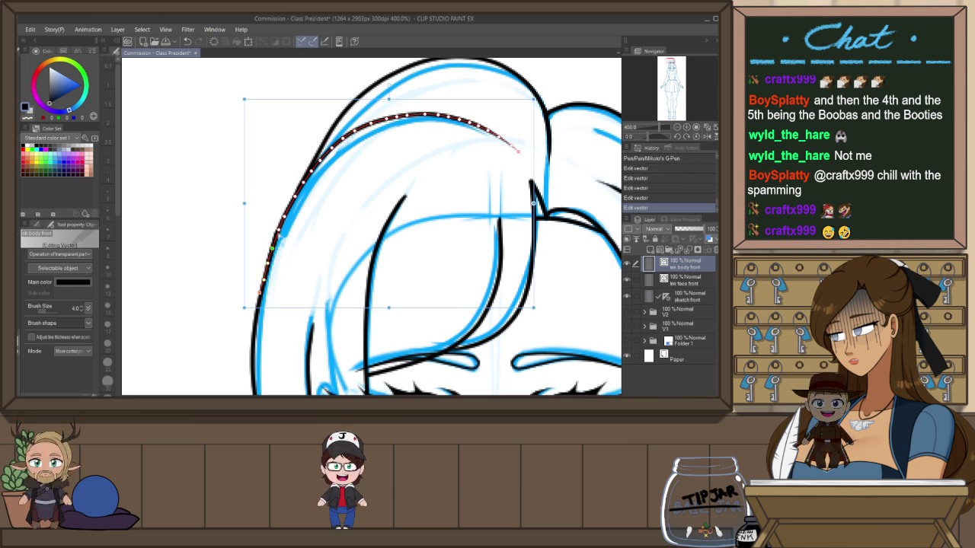
# Trim the overlapping line at the parting notch with the snap eraser
pyautogui.press('e')
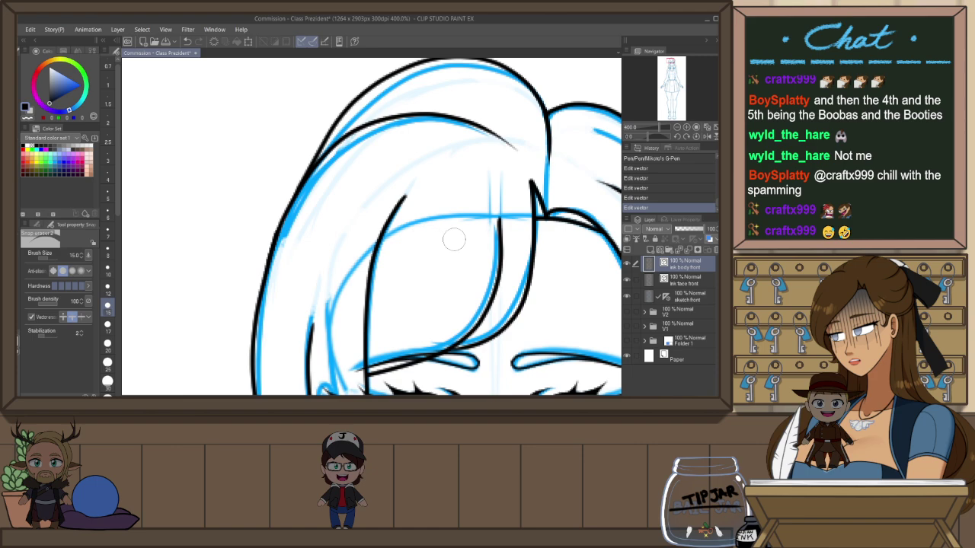
pyautogui.moveTo(472, 287); pyautogui.dragTo(442, 264)
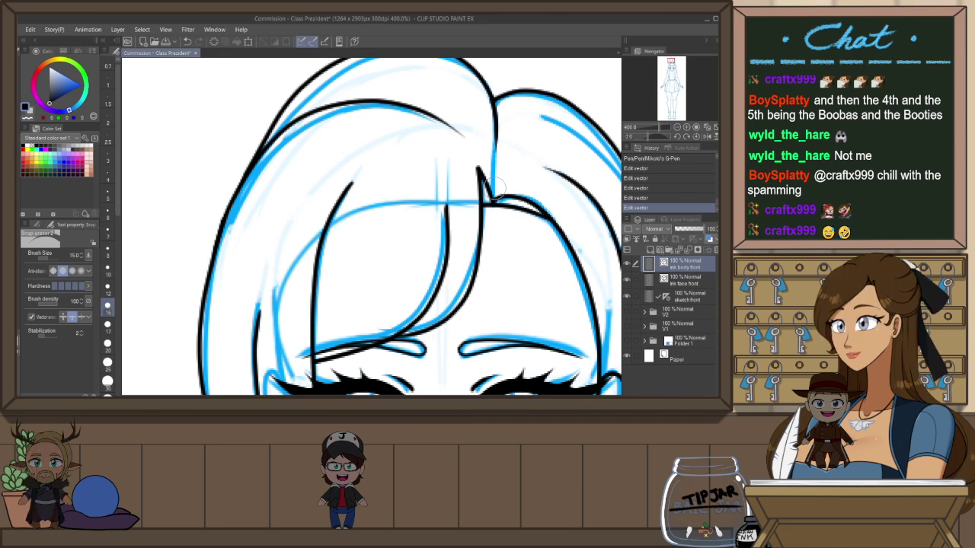
pyautogui.scroll(-5, 512, 232)
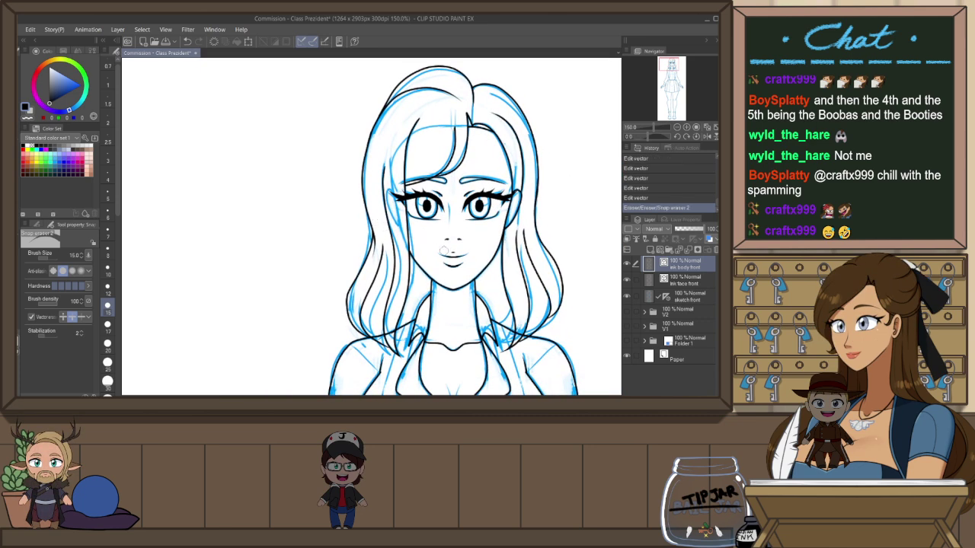
# Erase the line overlap between the shoulder and the hair tips on the viewer's right with a size 6 snap eraser
pyautogui.moveTo(444, 251); pyautogui.dragTo(442, 212)
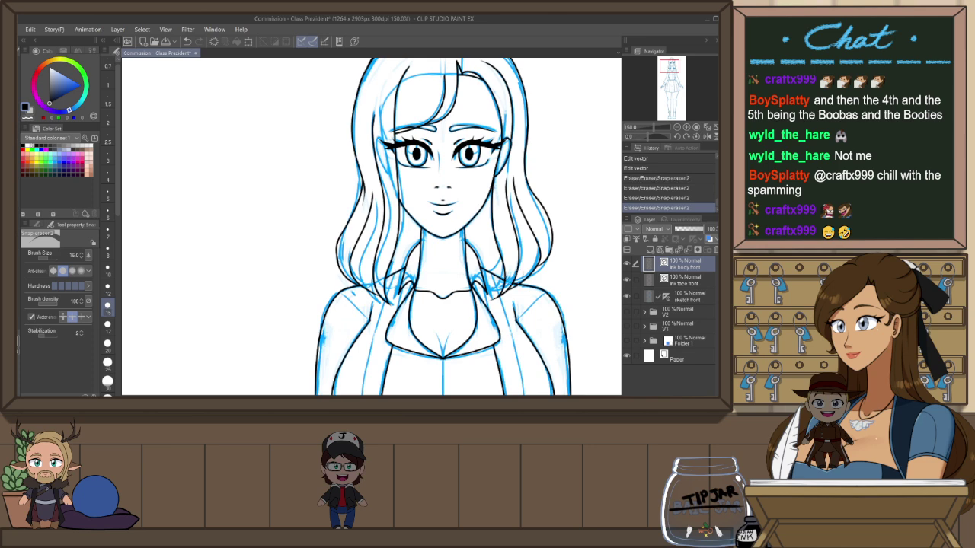
pyautogui.click(518, 299)
pyautogui.hotkey('ctrl', 'z')
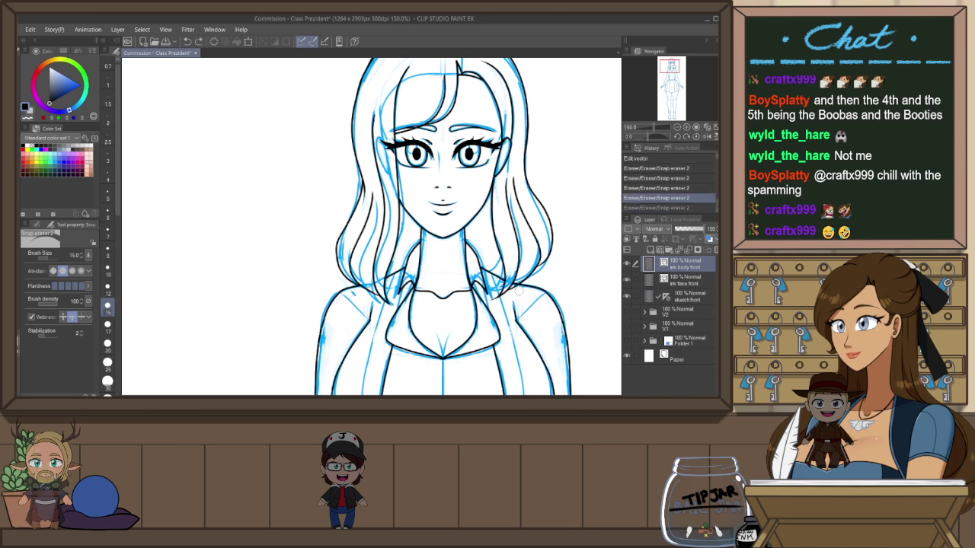
pyautogui.scroll(1, 530, 293)
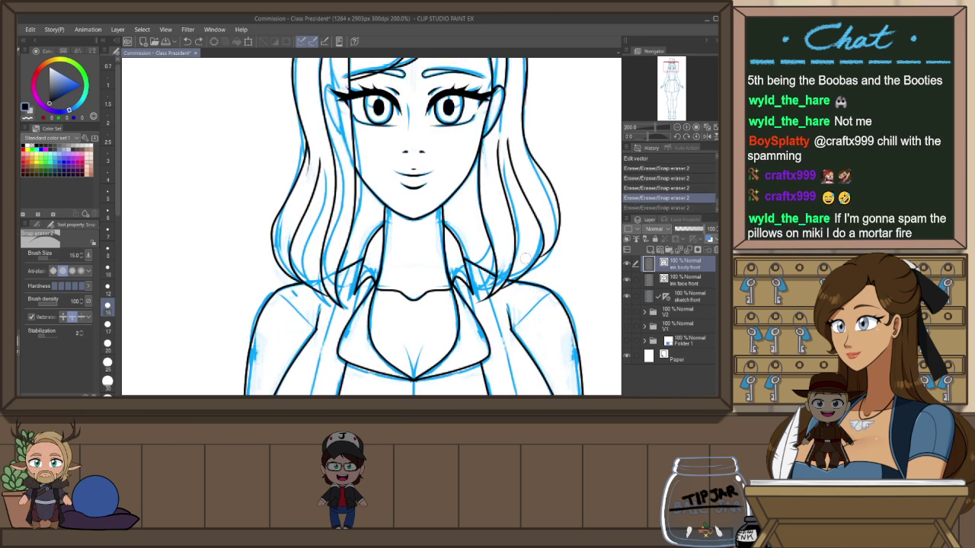
pyautogui.click(525, 259)
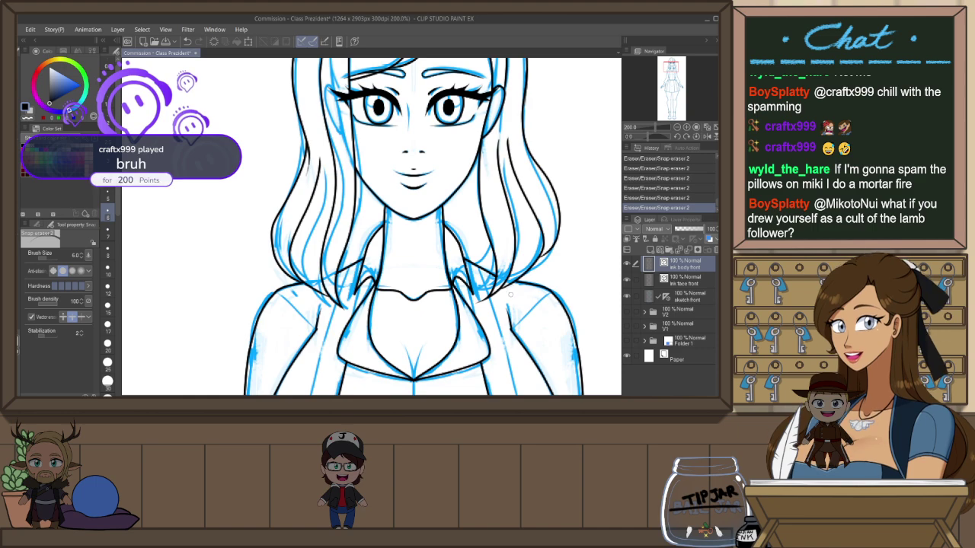
pyautogui.moveTo(512, 302); pyautogui.dragTo(497, 314)
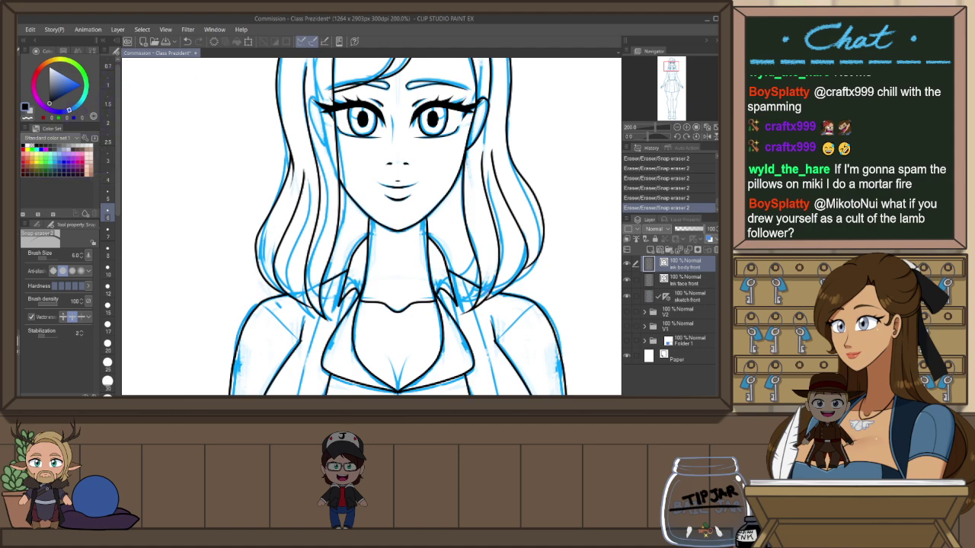
# Move the lower end point of the inner strand on the viewer's right closer to the collar
pyautogui.press('o')
pyautogui.click(472, 312)
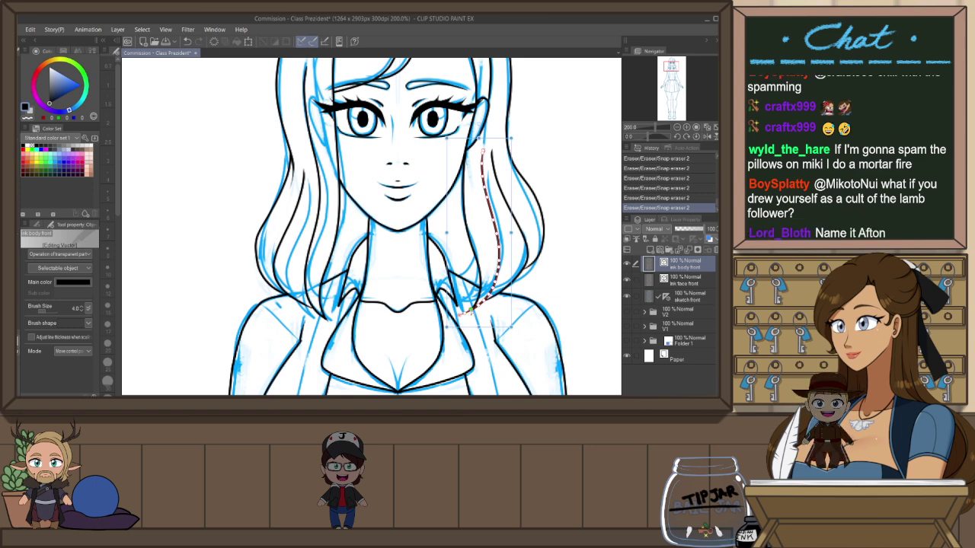
pyautogui.moveTo(471, 311); pyautogui.dragTo(463, 313)
# Trim the stray line ends around the hair tips at both shoulders with the snap eraser
pyautogui.press('e')
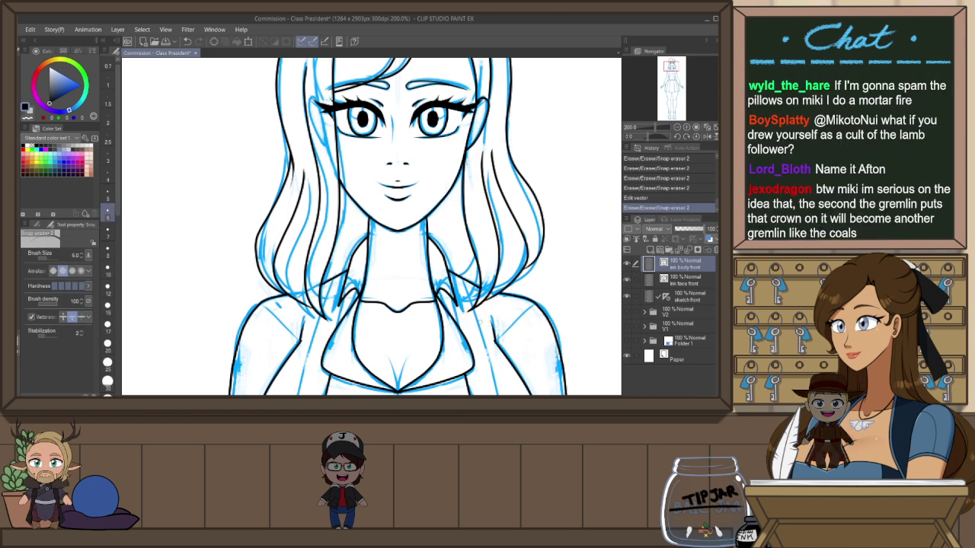
pyautogui.moveTo(490, 279); pyautogui.dragTo(502, 294)
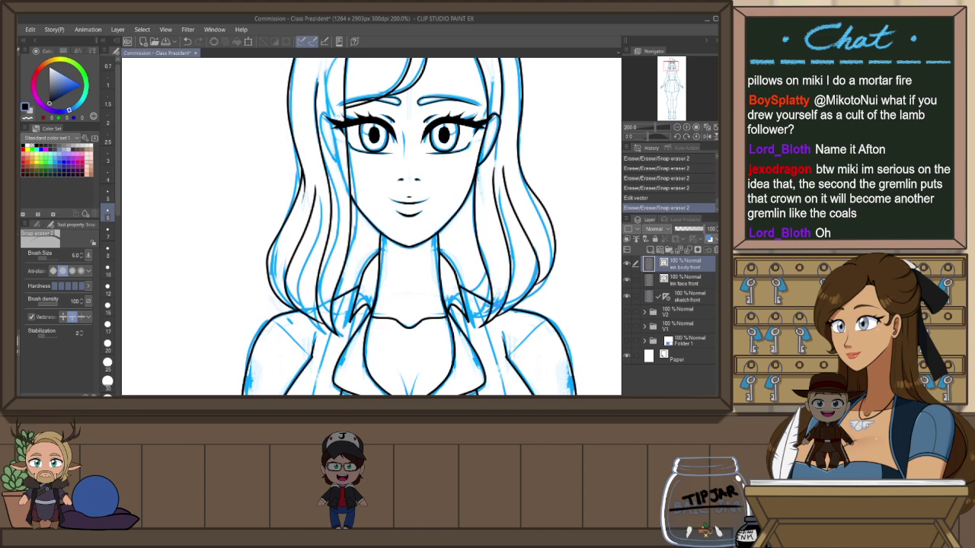
pyautogui.moveTo(485, 341); pyautogui.dragTo(501, 313)
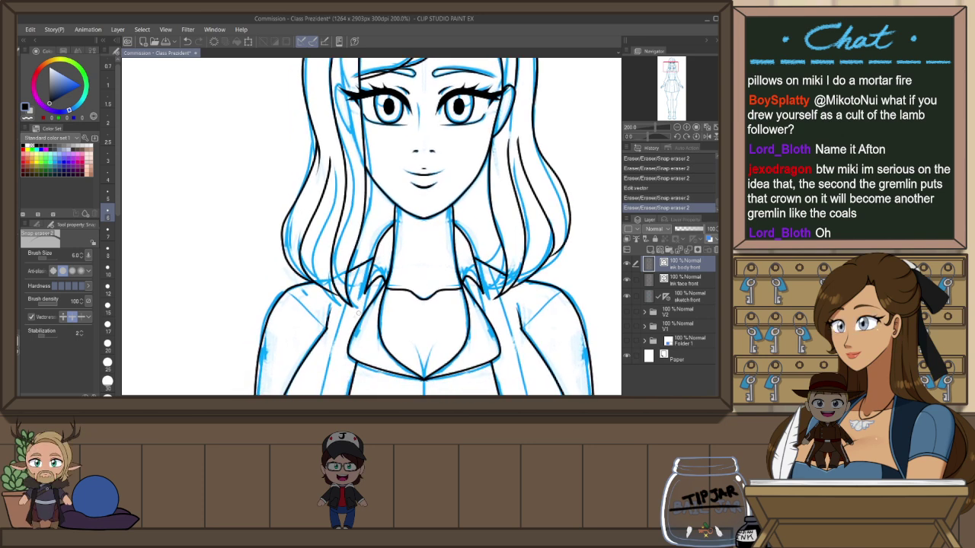
pyautogui.moveTo(358, 313); pyautogui.dragTo(355, 304)
# Reposition the tip control point of the inner strand above the shoulder on the viewer's left
pyautogui.press('o')
pyautogui.scroll(3, 365, 316)
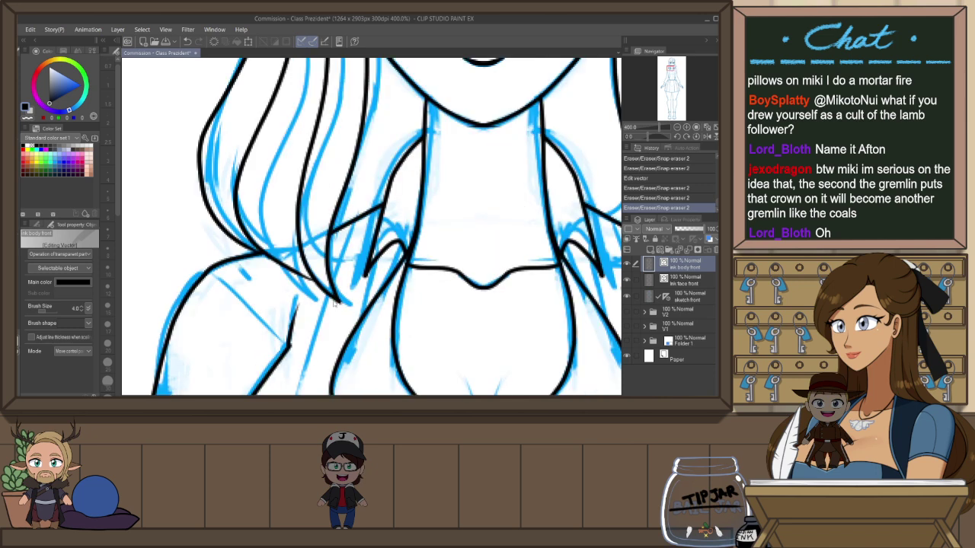
pyautogui.click(335, 303)
pyautogui.moveTo(351, 303); pyautogui.dragTo(341, 303)
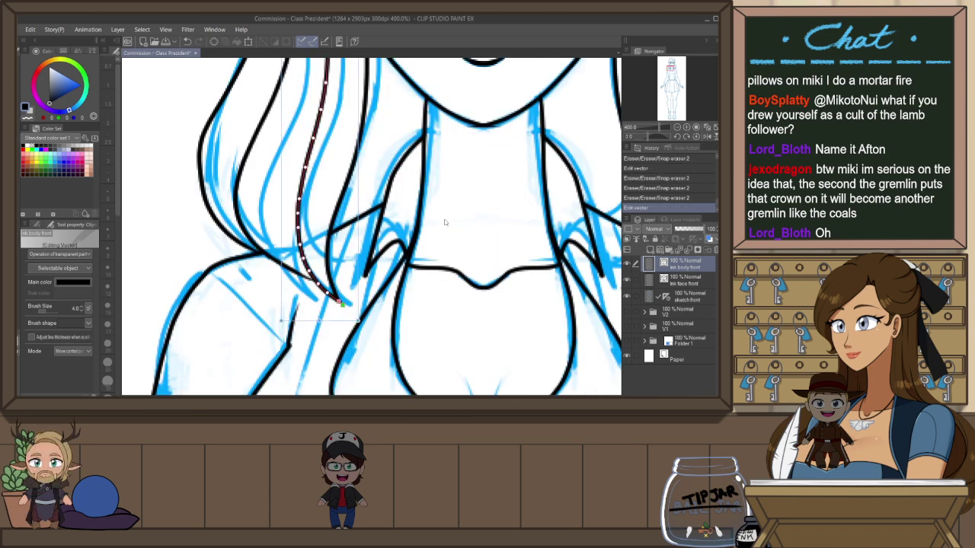
pyautogui.click(477, 206)
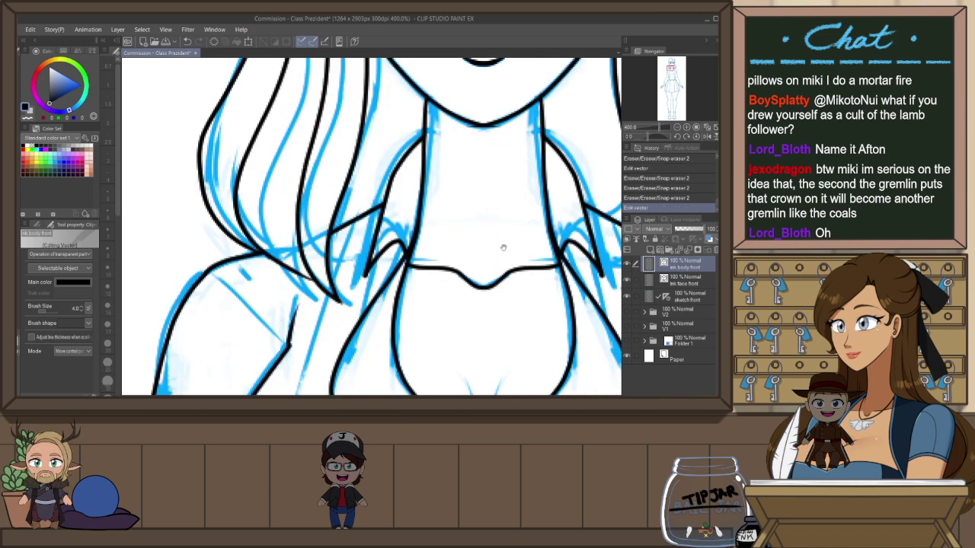
# Trim the overlapping jaw line ends at the chin with the snap eraser
pyautogui.moveTo(503, 247); pyautogui.dragTo(494, 259)
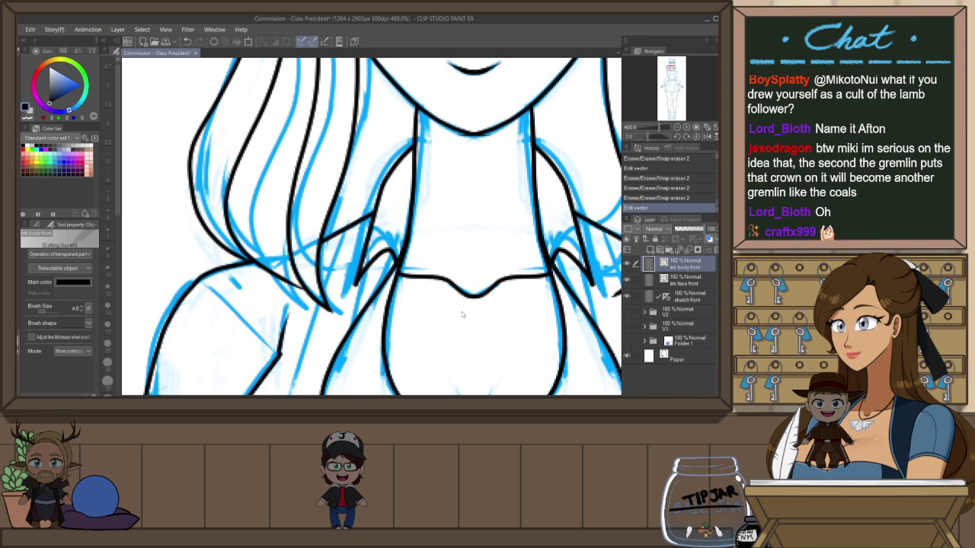
pyautogui.scroll(-1, 461, 311)
pyautogui.scroll(-1, 476, 233)
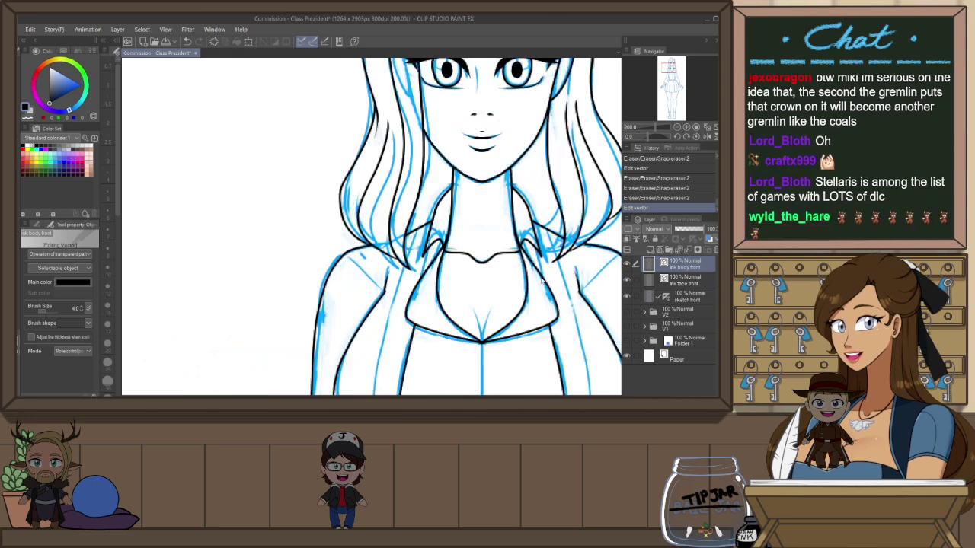
pyautogui.press('e')
pyautogui.click(482, 190)
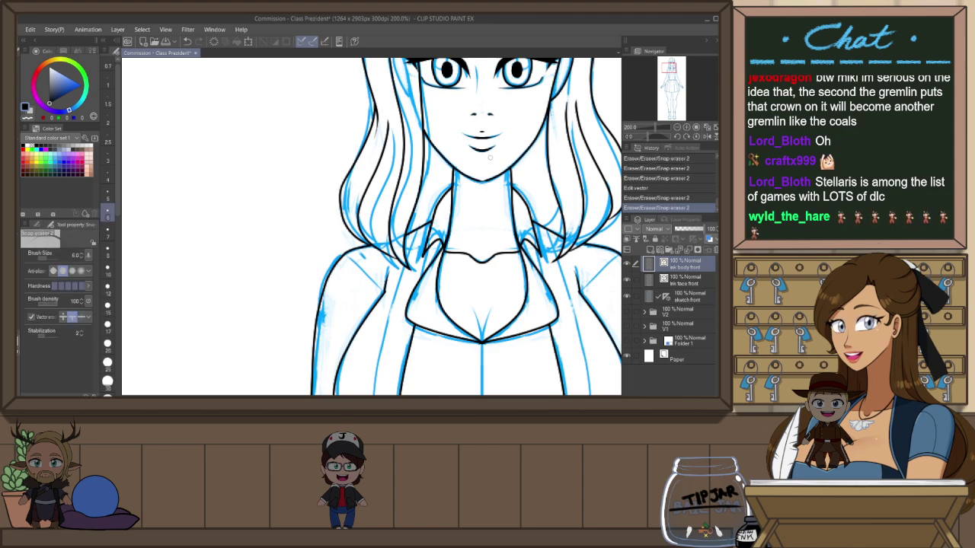
# Try to smooth the chin by moving the end control points of both jaw lines
pyautogui.scroll(2, 488, 181)
pyautogui.press('o')
pyautogui.click(488, 205)
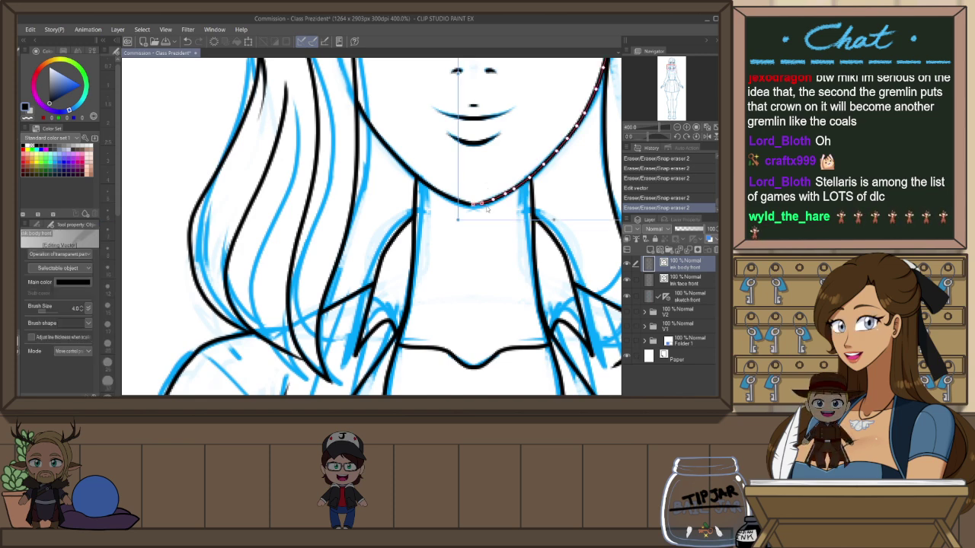
pyautogui.moveTo(473, 205)
pyautogui.mouseDown()
pyautogui.moveTo(461, 203)
pyautogui.moveTo(487, 202)
pyautogui.moveTo(478, 205)
pyautogui.mouseUp()
pyautogui.click(461, 202)
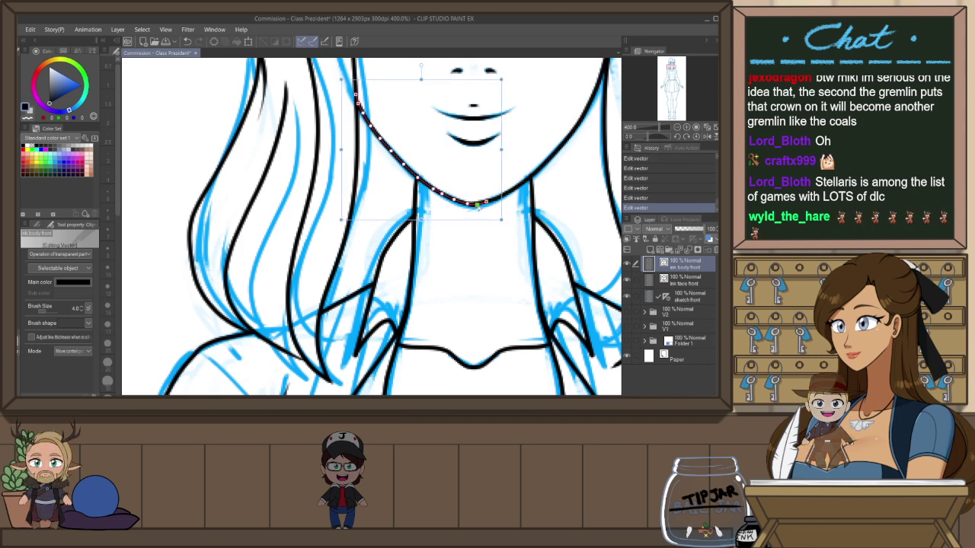
pyautogui.click(480, 263)
# Undo the latest control point edits on the chin and jaw lines
pyautogui.scroll(-4, 489, 252)
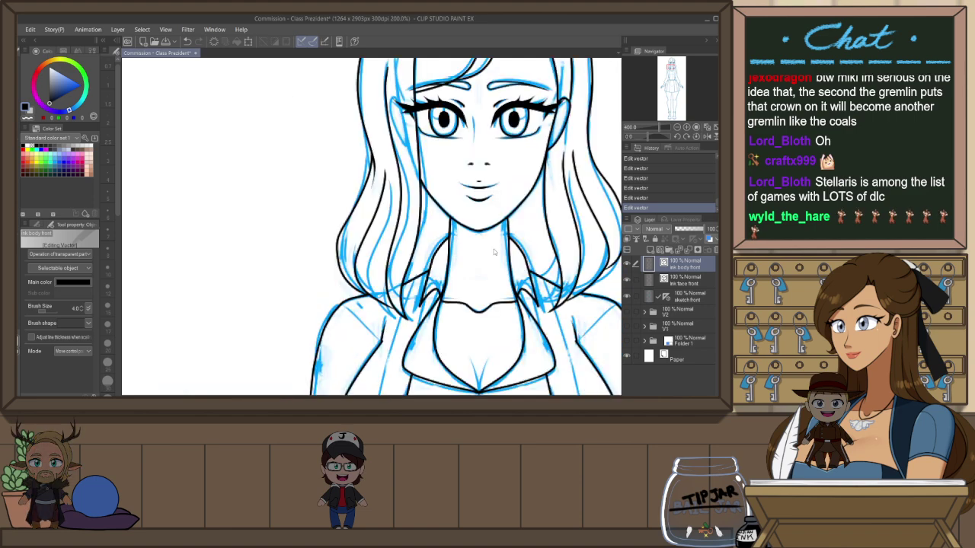
pyautogui.scroll(2, 546, 221)
pyautogui.scroll(-1, 540, 234)
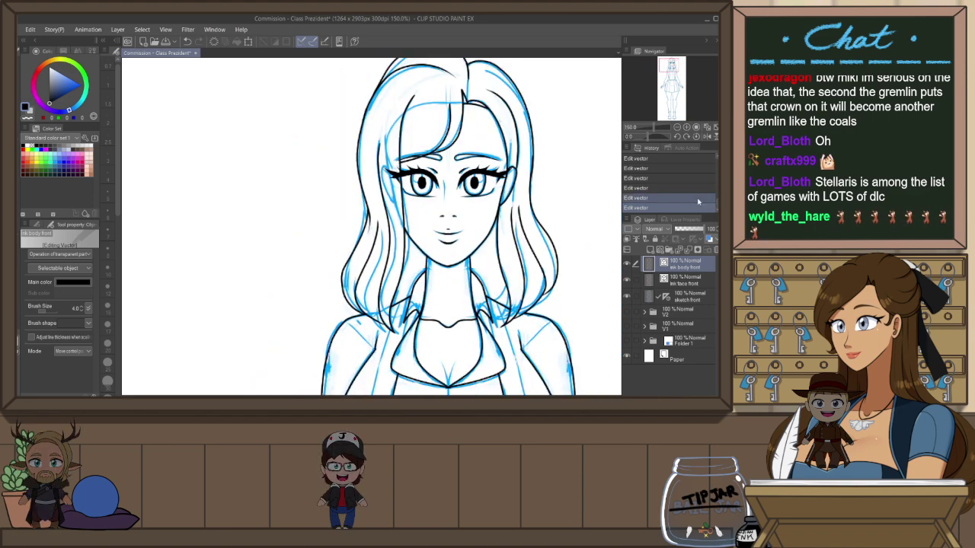
pyautogui.click(712, 200)
pyautogui.hotkey('ctrl', 'z')
pyautogui.hotkey('ctrl', 'z')
pyautogui.hotkey('ctrl', 'z')
pyautogui.hotkey('ctrl', 'z')
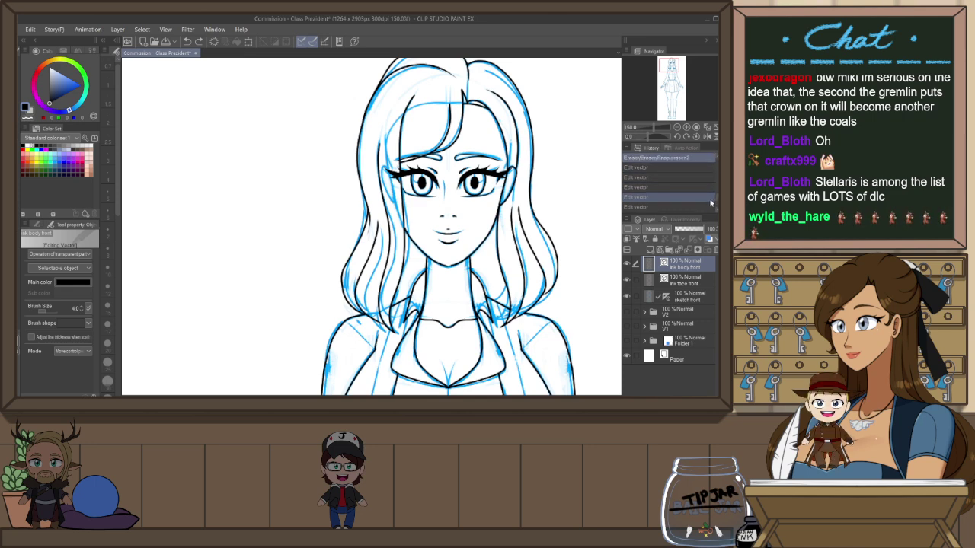
# Reshape the chin by repositioning the control points at the end of the jaw line from the viewer's right
pyautogui.scroll(1, 460, 278)
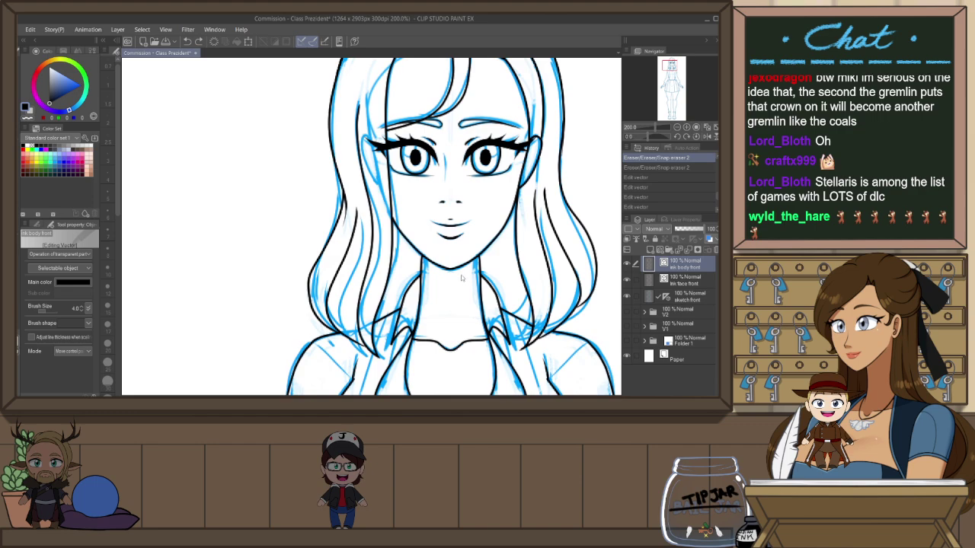
pyautogui.scroll(3, 460, 275)
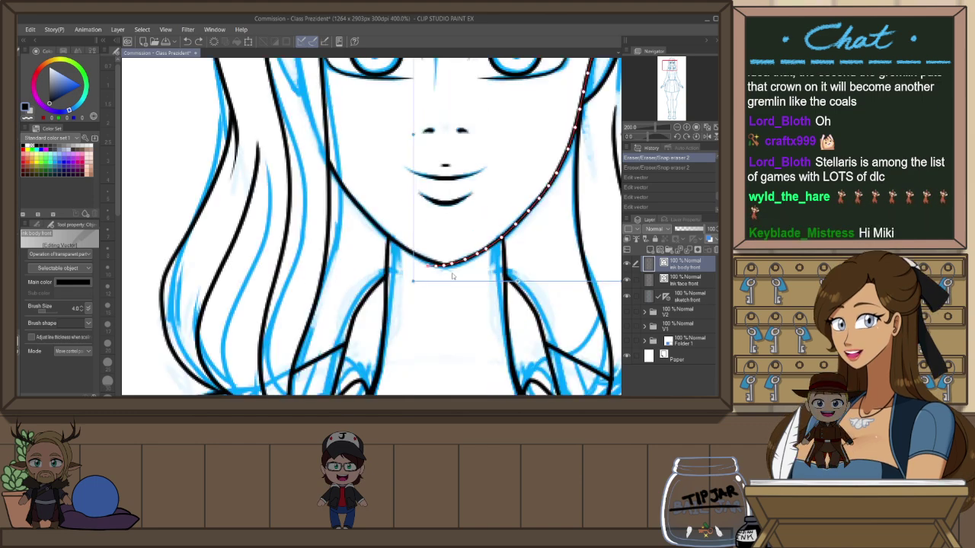
pyautogui.moveTo(398, 245); pyautogui.dragTo(418, 253)
pyautogui.scroll(-1, 433, 334)
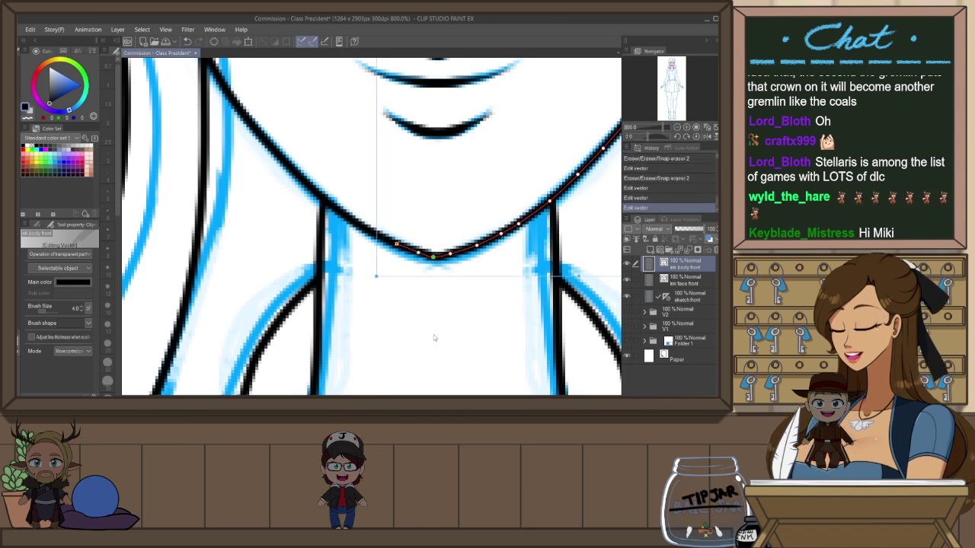
pyautogui.scroll(-2, 438, 338)
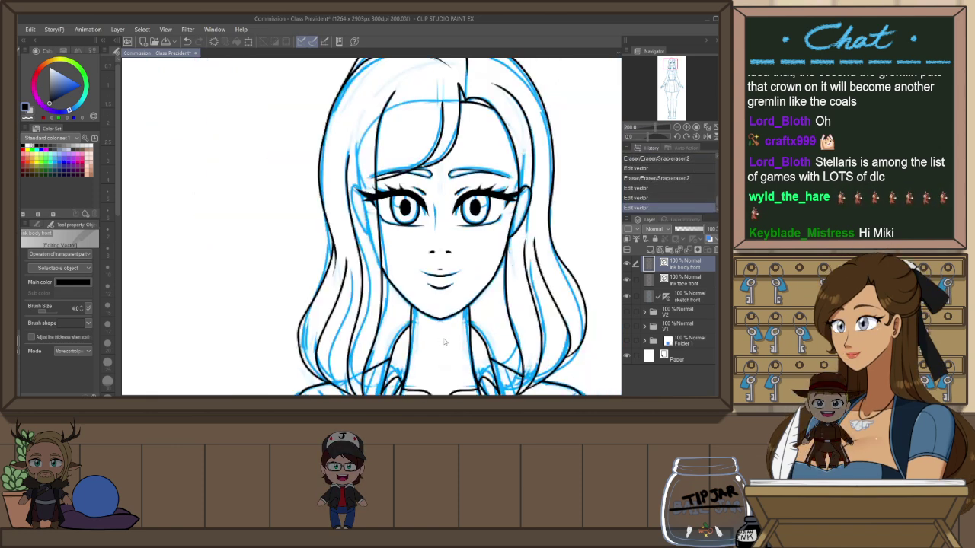
pyautogui.scroll(-1, 442, 342)
pyautogui.moveTo(508, 254); pyautogui.dragTo(505, 273)
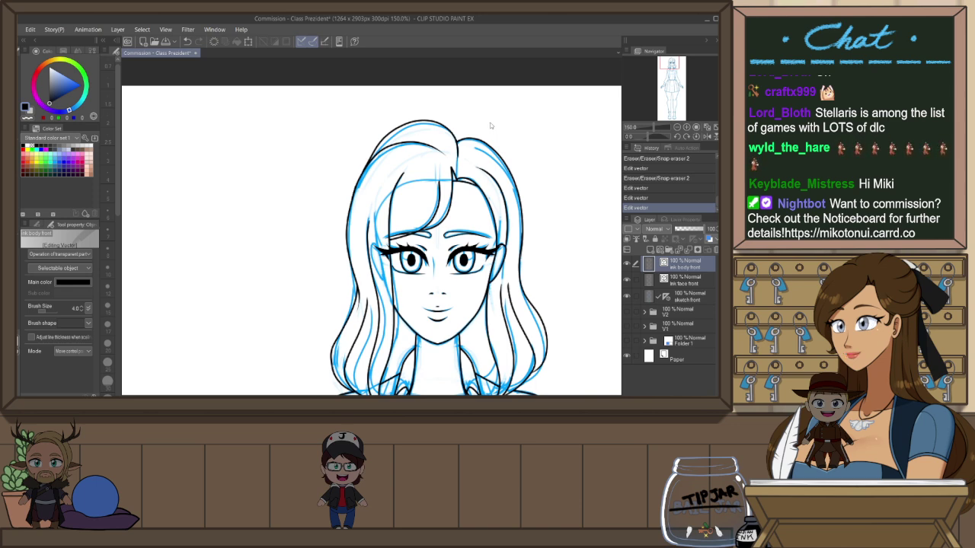
pyautogui.moveTo(491, 126); pyautogui.dragTo(427, 91)
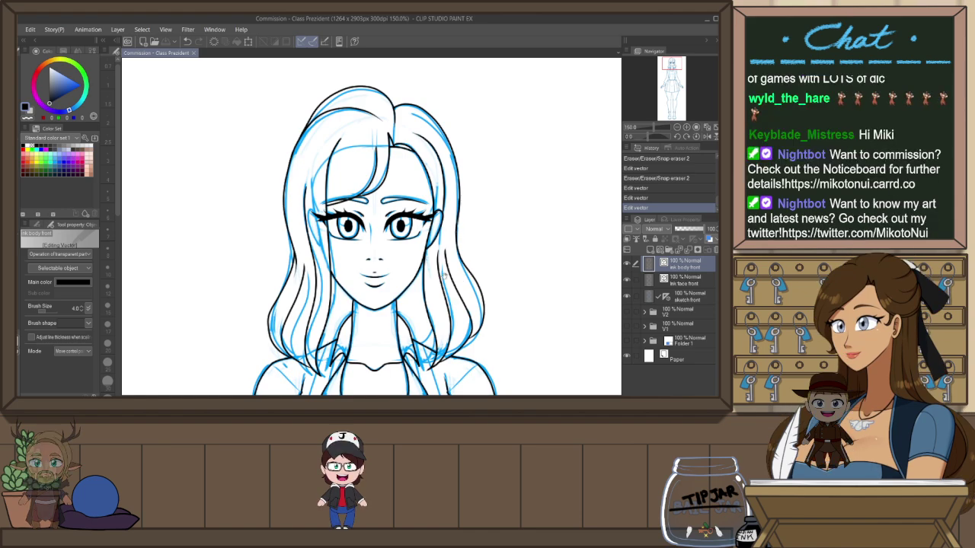
# Try inking a short nose bridge line between the eyes with the size 4.0 G-Pen on the ink face front layer
pyautogui.moveTo(449, 333); pyautogui.dragTo(447, 324)
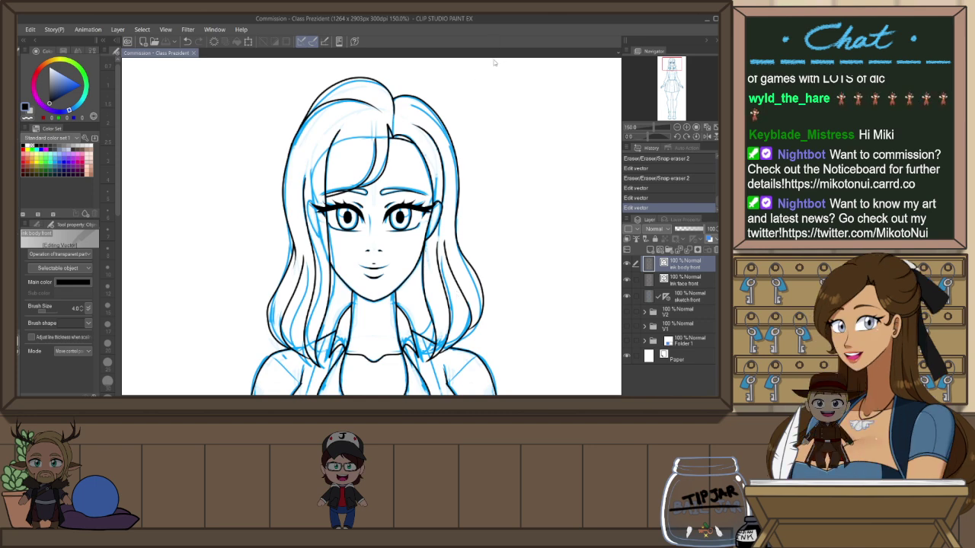
pyautogui.click(697, 284)
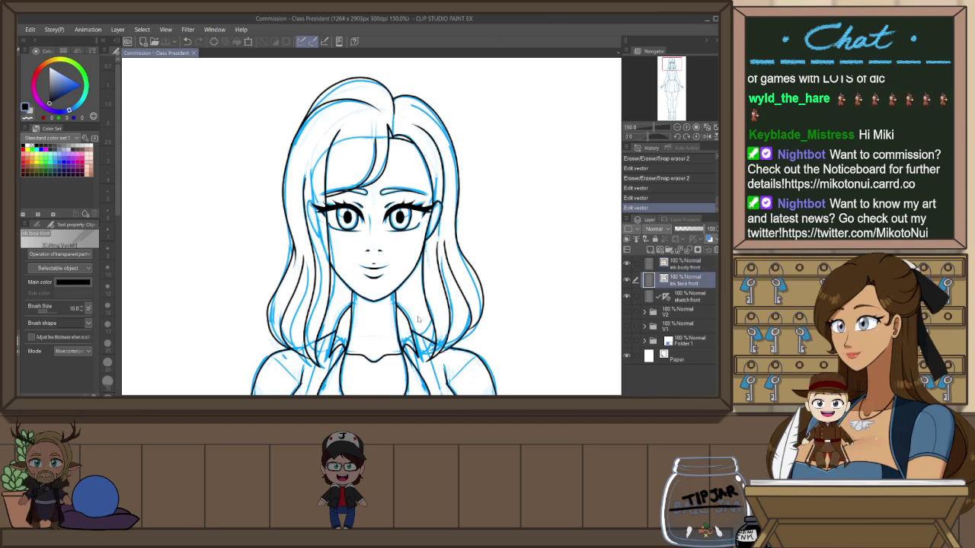
pyautogui.scroll(5, 376, 221)
pyautogui.press('p')
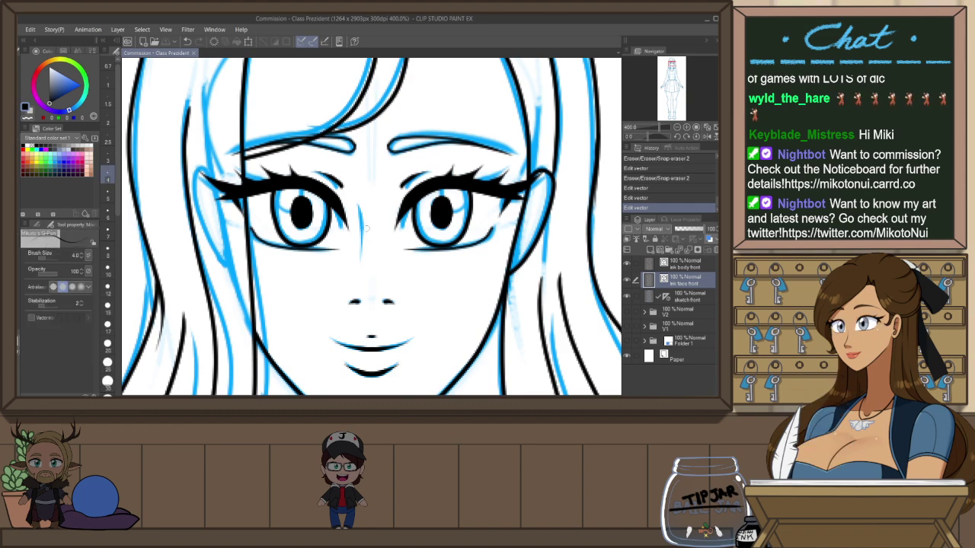
pyautogui.moveTo(356, 200); pyautogui.dragTo(361, 248)
pyautogui.hotkey('ctrl', 'z')
pyautogui.hotkey('ctrl', 'z')
pyautogui.moveTo(359, 203); pyautogui.dragTo(359, 251)
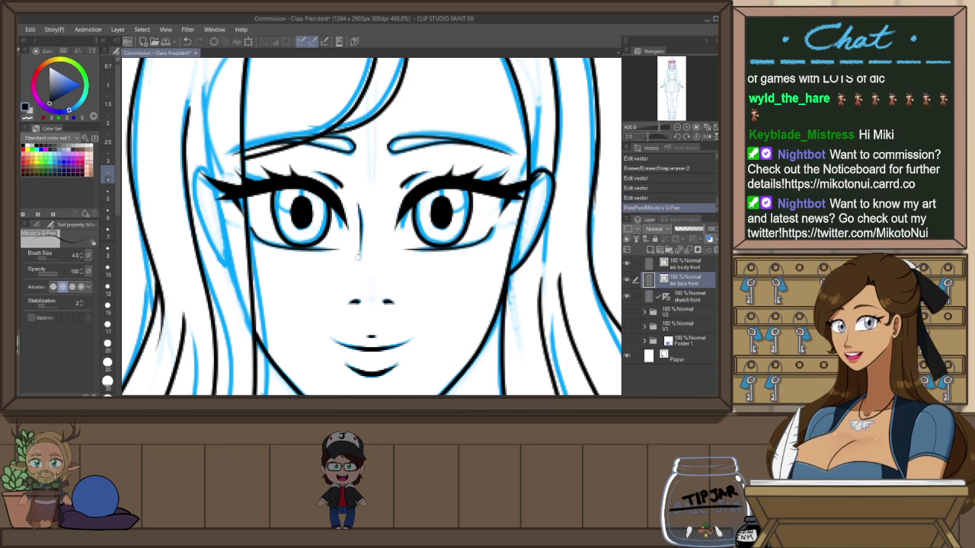
pyautogui.hotkey('ctrl', 'z')
pyautogui.moveTo(359, 203); pyautogui.dragTo(361, 242)
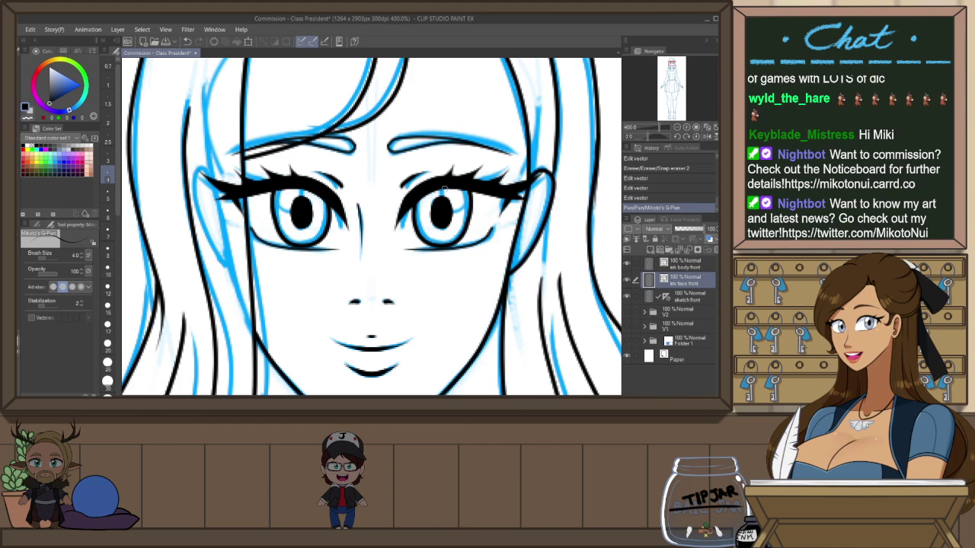
pyautogui.hotkey('ctrl', 'z')
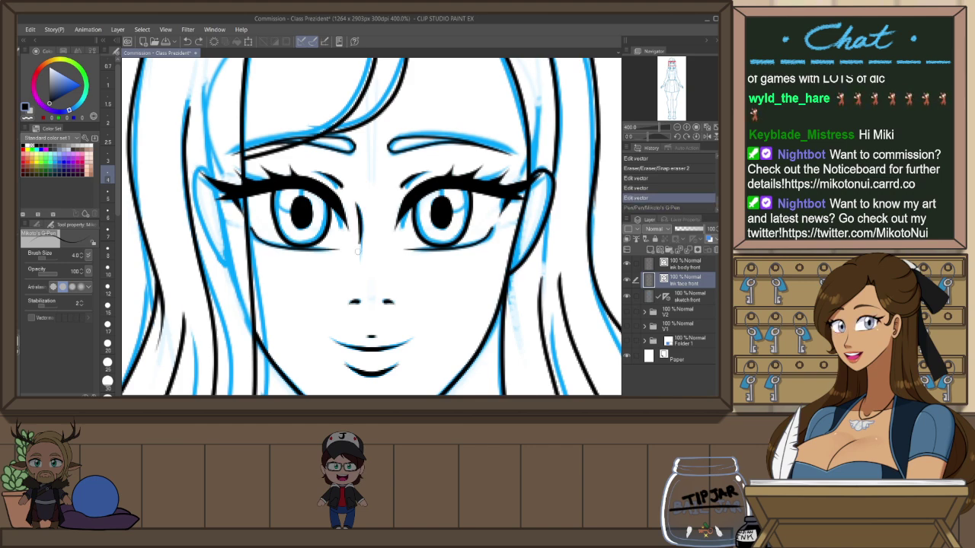
pyautogui.moveTo(358, 252); pyautogui.dragTo(359, 254)
pyautogui.hotkey('ctrl', 'z')
pyautogui.moveTo(358, 205); pyautogui.dragTo(363, 252)
pyautogui.hotkey('ctrl', 'z')
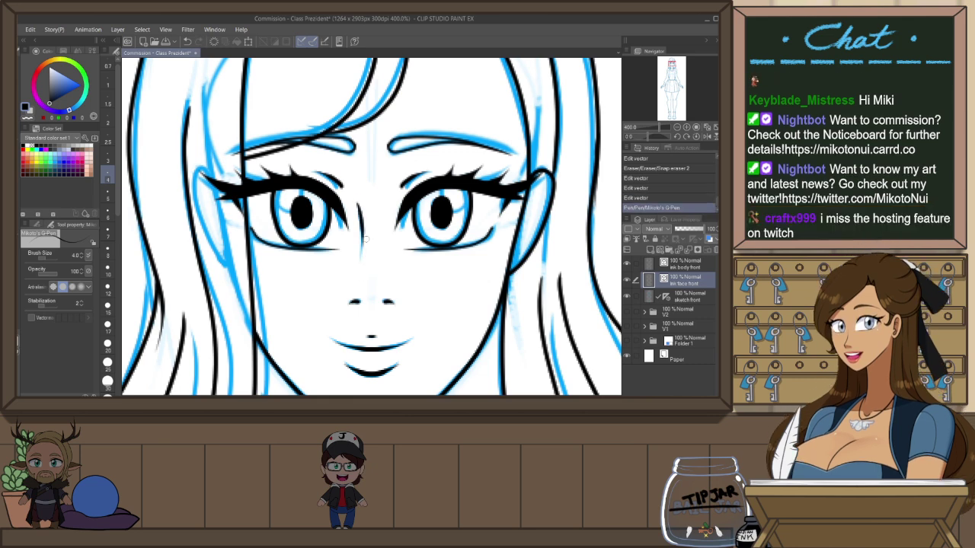
pyautogui.hotkey('ctrl', 'z')
pyautogui.moveTo(354, 200); pyautogui.dragTo(363, 237)
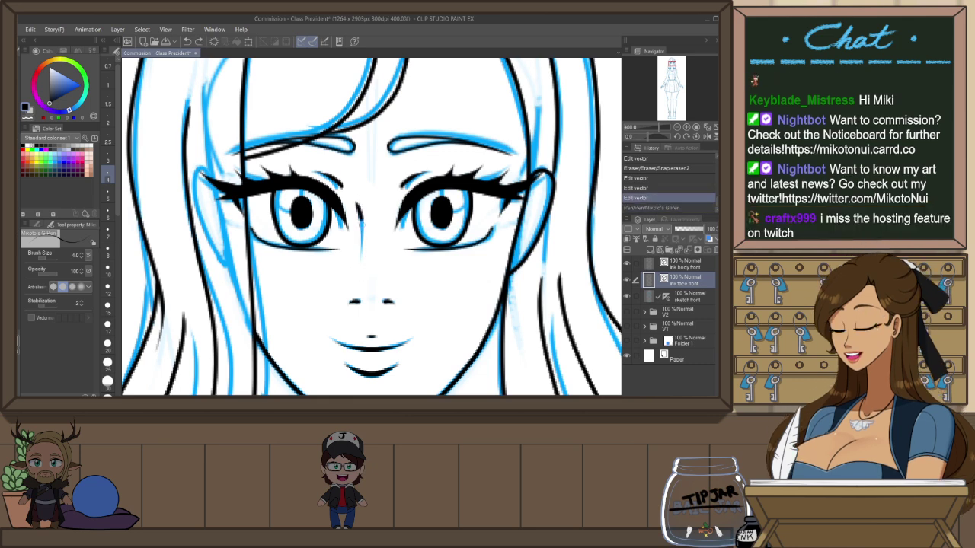
pyautogui.hotkey('ctrl', 'z')
pyautogui.moveTo(357, 201); pyautogui.dragTo(362, 254)
pyautogui.hotkey('ctrl', 'z')
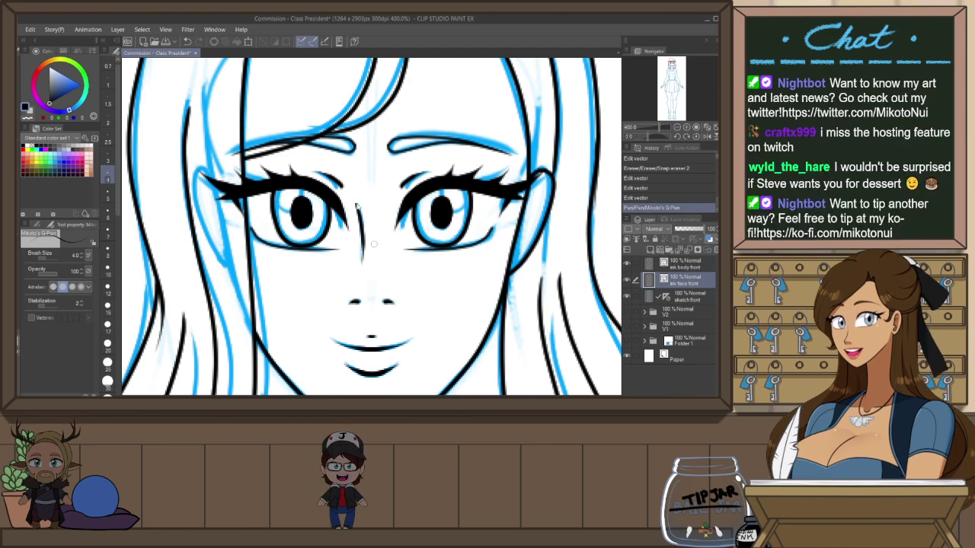
pyautogui.moveTo(357, 202); pyautogui.dragTo(362, 263)
pyautogui.hotkey('ctrl', 'z')
pyautogui.moveTo(355, 200); pyautogui.dragTo(363, 256)
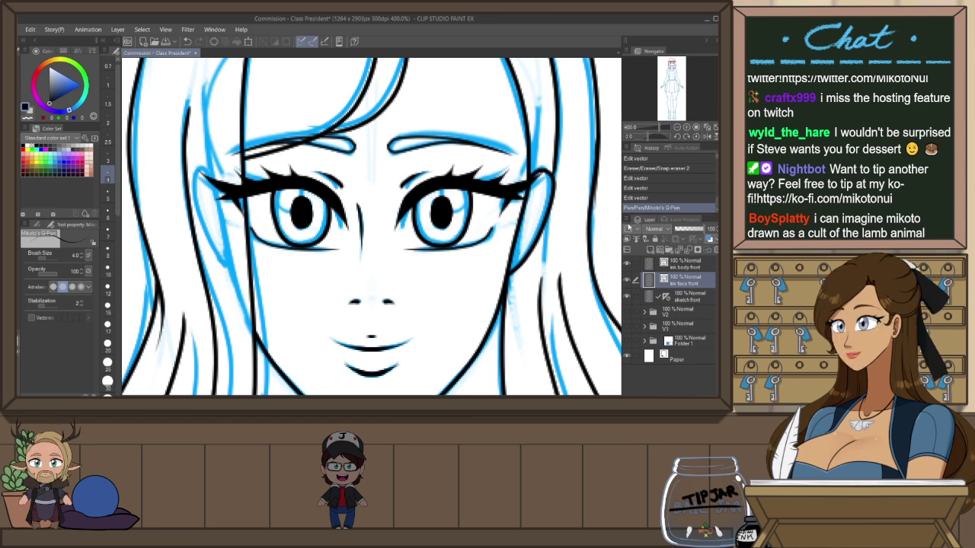
# Undo the nose bridge line and try adjusting the outer hair line's lower end on the ink body front layer
pyautogui.hotkey('ctrl', '-')
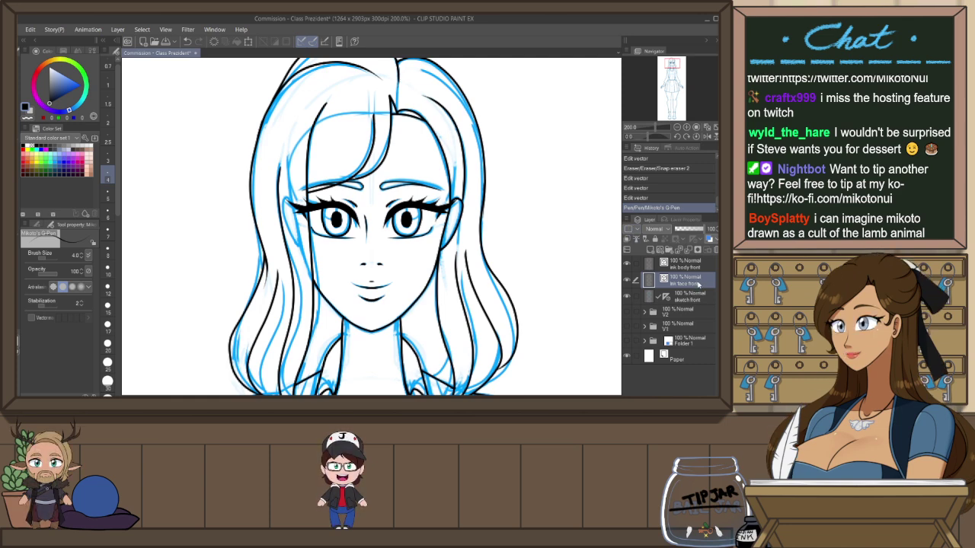
pyautogui.click(689, 264)
pyautogui.hotkey('ctrl', 'z')
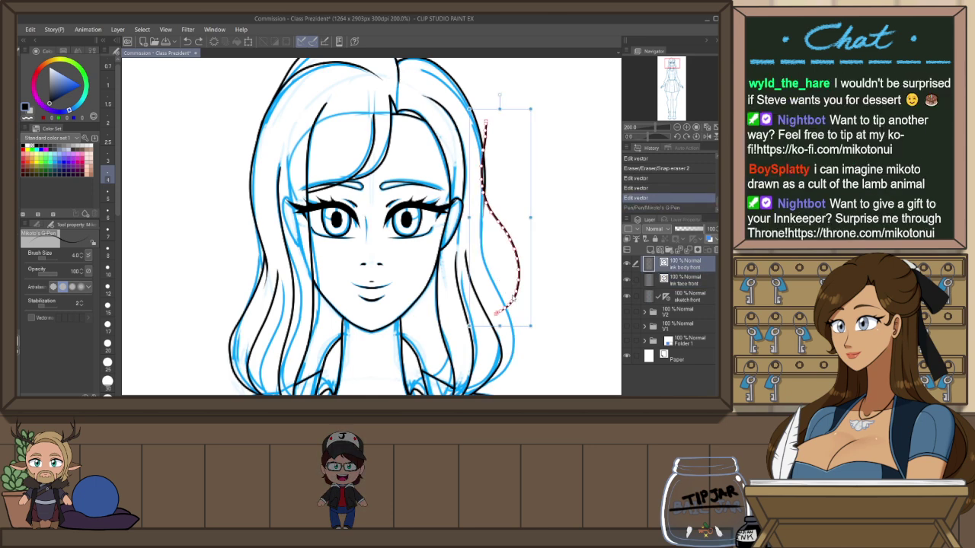
pyautogui.moveTo(513, 305); pyautogui.dragTo(519, 293)
pyautogui.hotkey('ctrl', 'z')
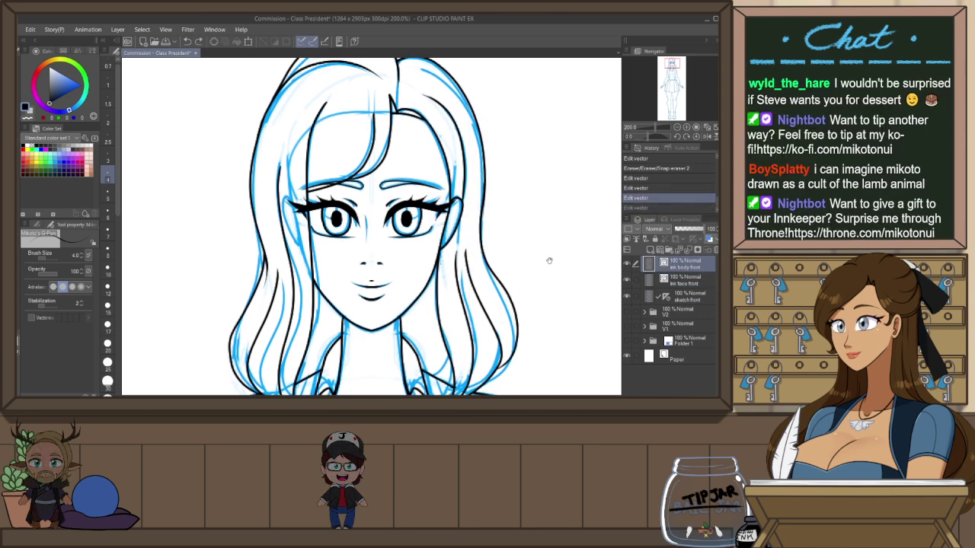
# Check the inked head and torso as a whole and save the commission file
pyautogui.moveTo(592, 167); pyautogui.dragTo(592, 154)
pyautogui.scroll(-4, 592, 153)
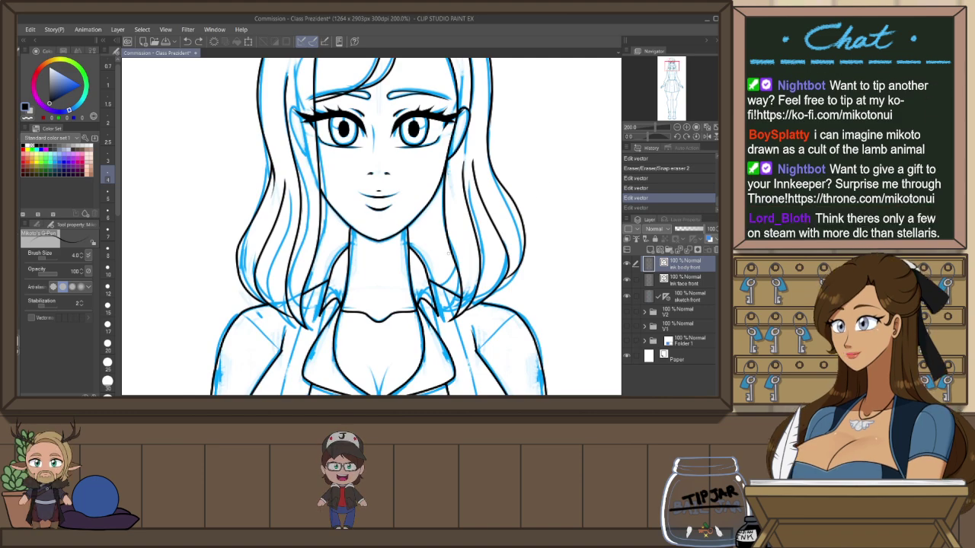
pyautogui.scroll(-1, 449, 254)
pyautogui.scroll(-4, 448, 252)
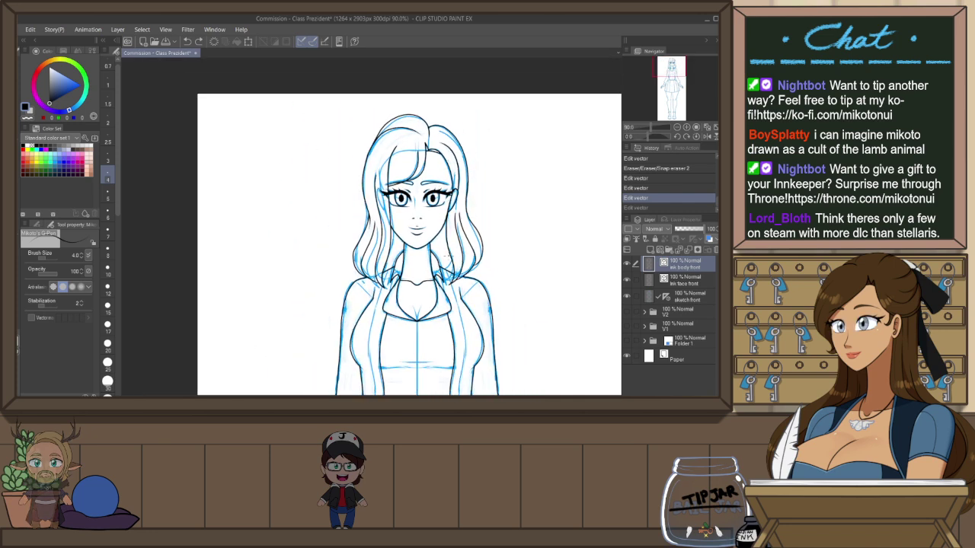
pyautogui.moveTo(505, 254); pyautogui.dragTo(531, 164)
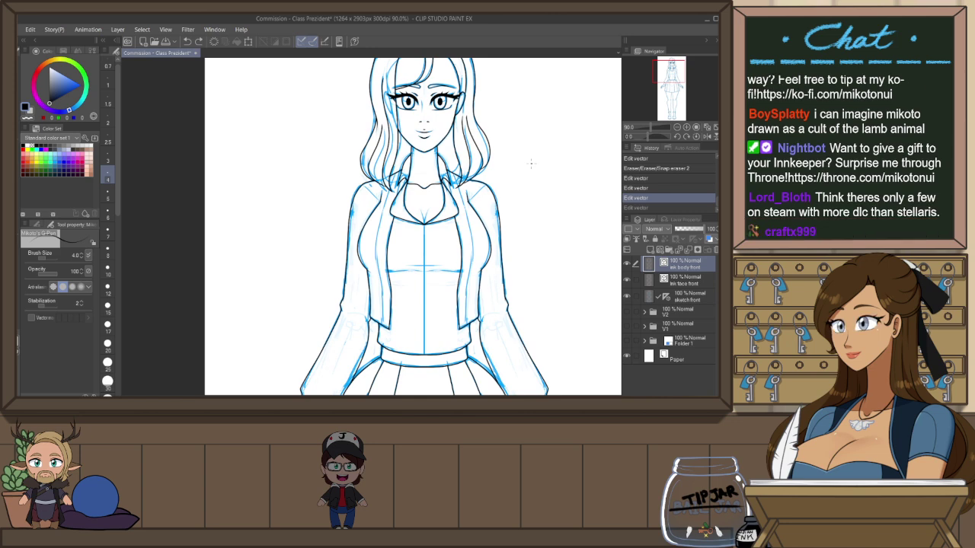
pyautogui.click(537, 204)
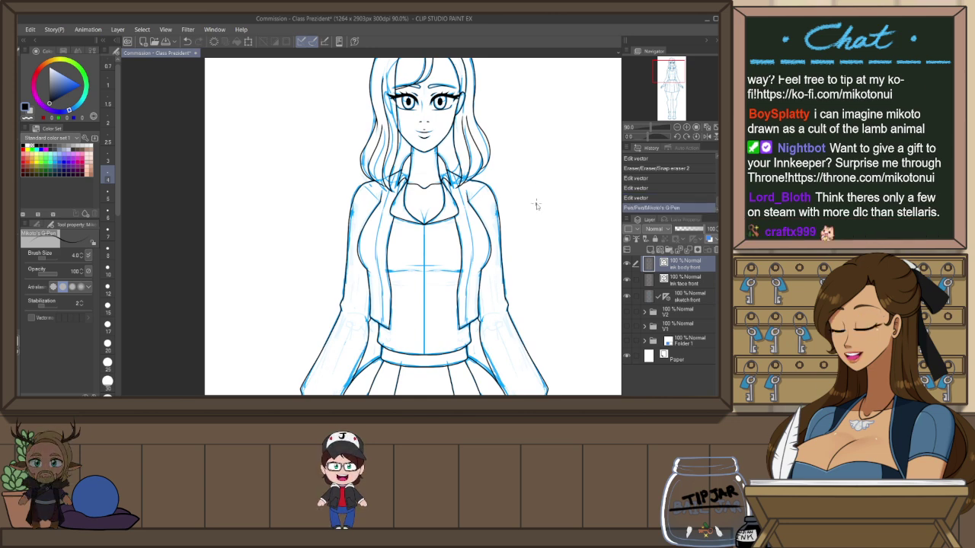
pyautogui.hotkey('ctrl', 'z')
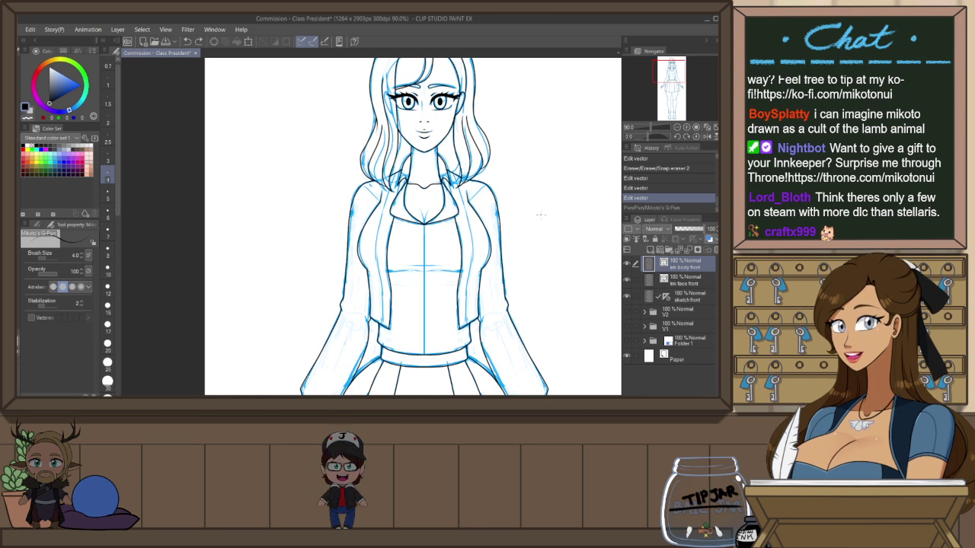
pyautogui.moveTo(543, 186); pyautogui.dragTo(503, 254)
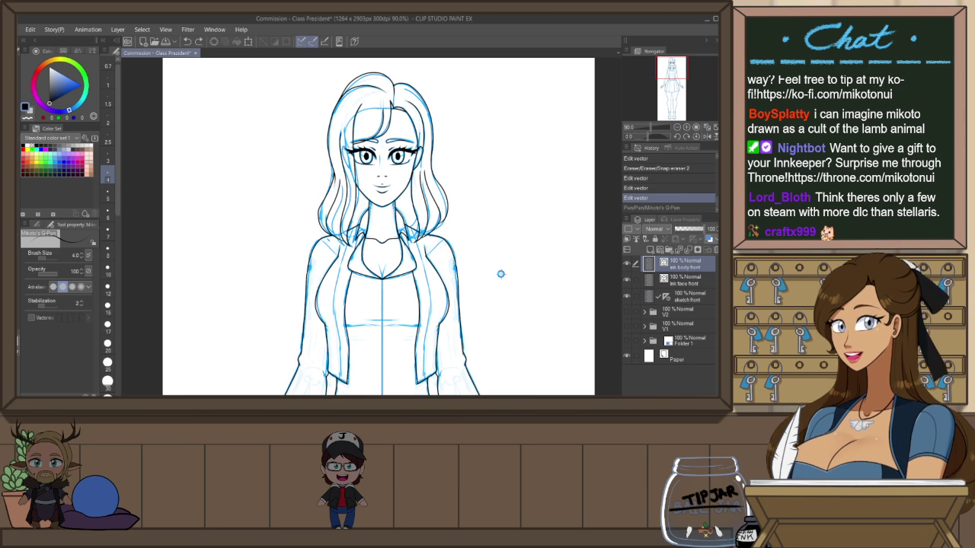
pyautogui.hotkey('ctrl', 's')
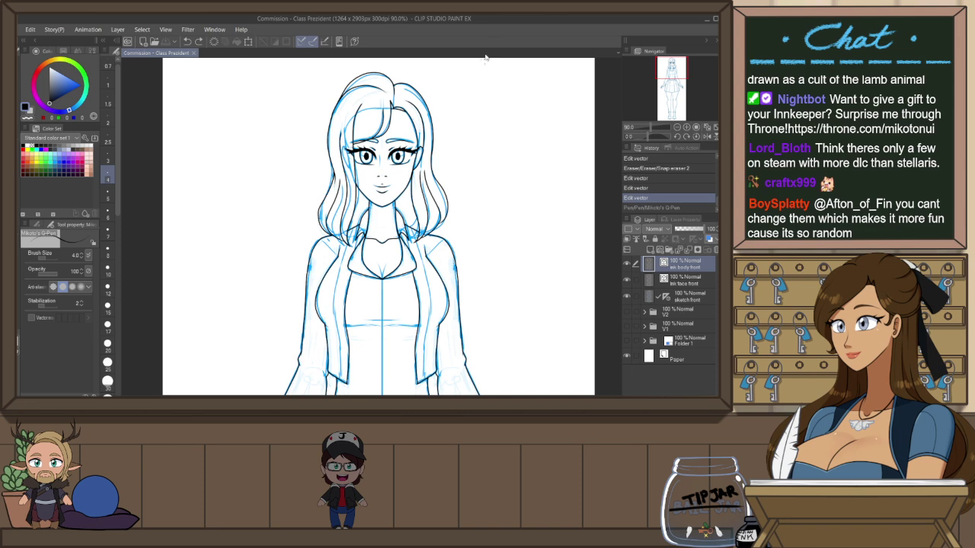
# Move the symmetry ruler from the sketch front layer to the ink body front layer
pyautogui.moveTo(483, 327)
pyautogui.mouseDown()
pyautogui.moveTo(476, 153)
pyautogui.moveTo(513, 207)
pyautogui.mouseUp()
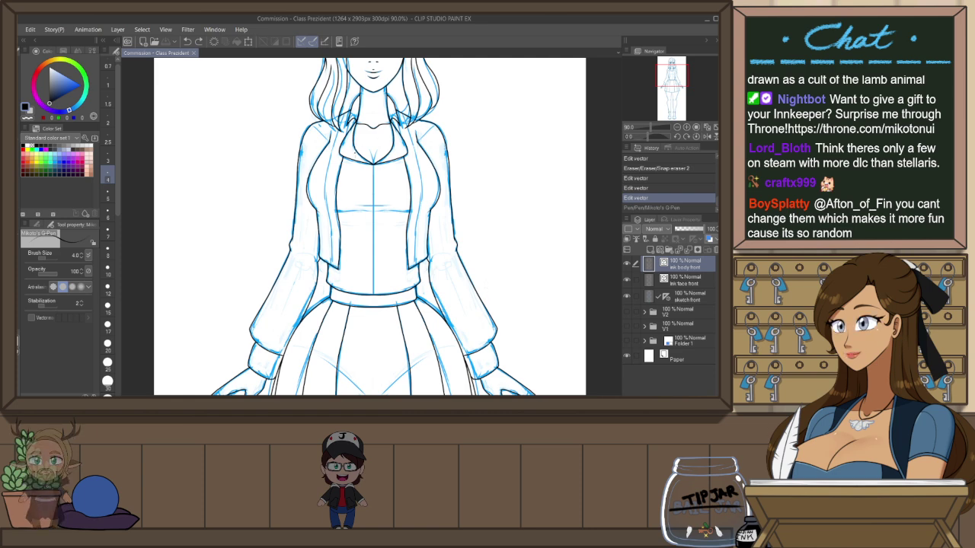
pyautogui.scroll(1, 357, 155)
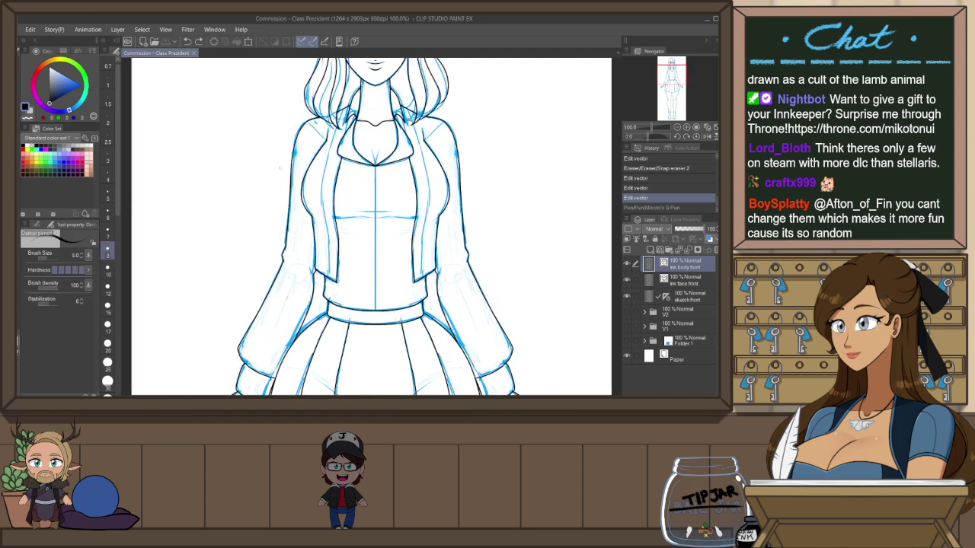
pyautogui.moveTo(667, 297)
pyautogui.mouseDown()
pyautogui.moveTo(680, 273)
pyautogui.moveTo(650, 264)
pyautogui.mouseUp()
pyautogui.click(651, 264)
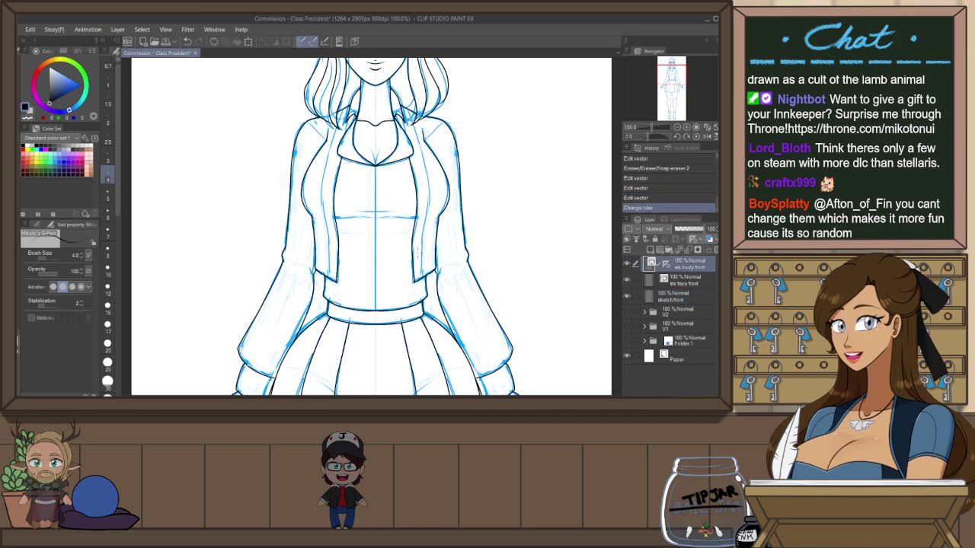
# Ink the short mirrored cleavage creases at the lowest point of the neckline with the size 3.0 G-Pen
pyautogui.scroll(2, 343, 145)
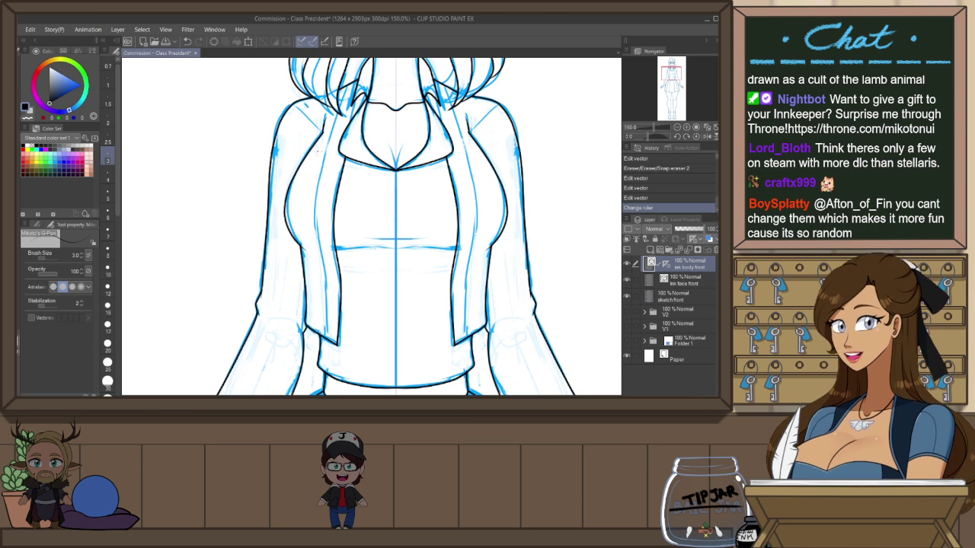
pyautogui.moveTo(391, 149); pyautogui.dragTo(395, 168)
pyautogui.hotkey('ctrl', 'z')
pyautogui.hotkey('ctrl', 'z')
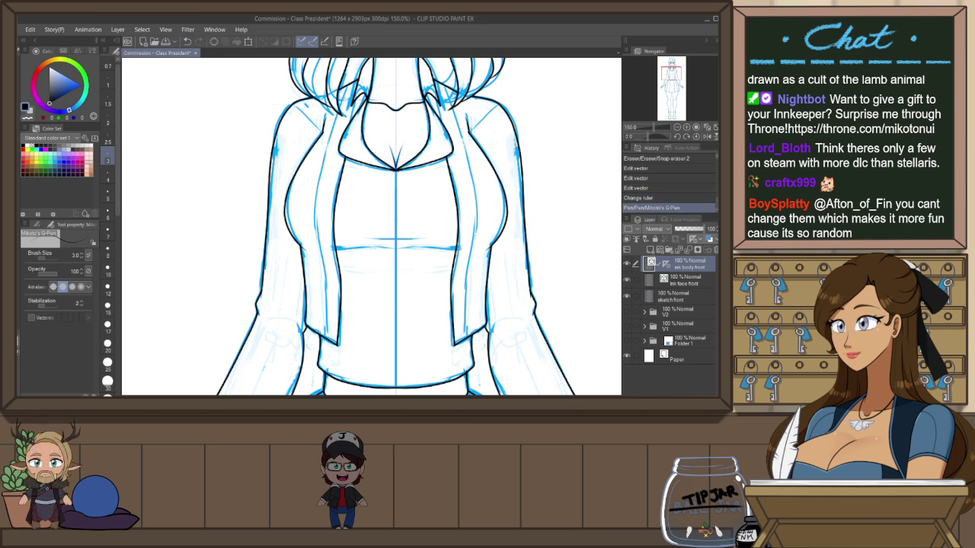
# Ink the long mirrored inner seam down both jacket fronts and bend it onto the sketch with Pinch vector line
pyautogui.moveTo(317, 282); pyautogui.dragTo(322, 333)
pyautogui.hotkey('ctrl', 'z')
pyautogui.moveTo(348, 84)
pyautogui.mouseDown()
pyautogui.moveTo(313, 203)
pyautogui.moveTo(320, 327)
pyautogui.mouseUp()
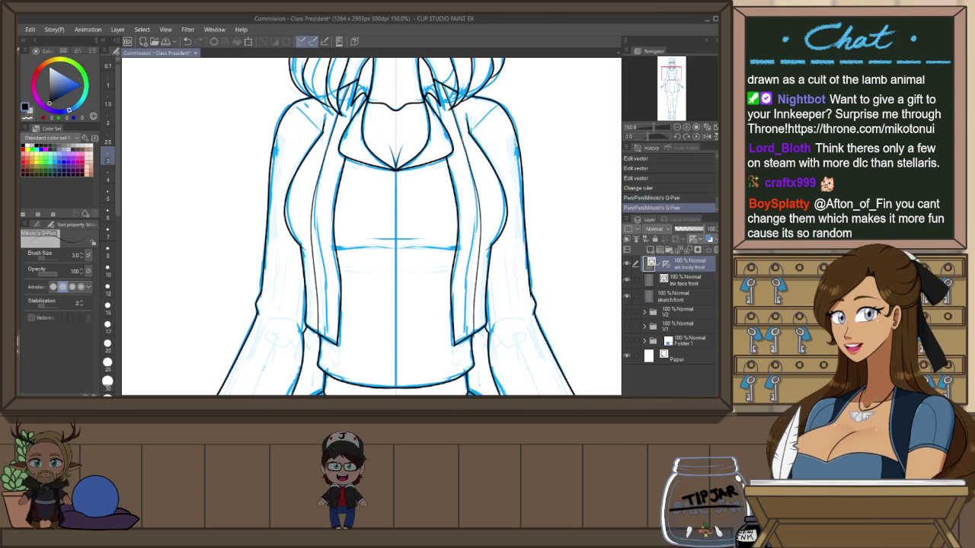
pyautogui.press('y')
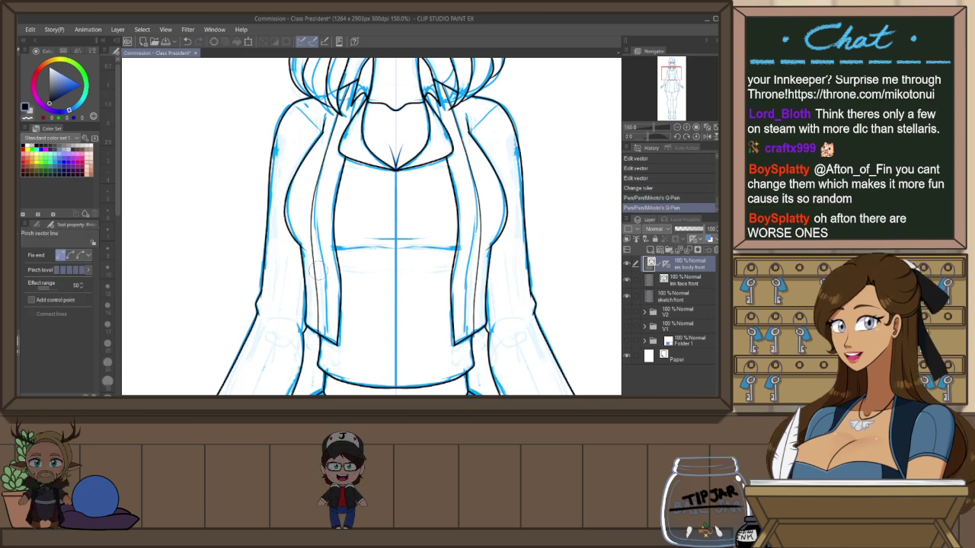
pyautogui.moveTo(319, 259); pyautogui.dragTo(321, 253)
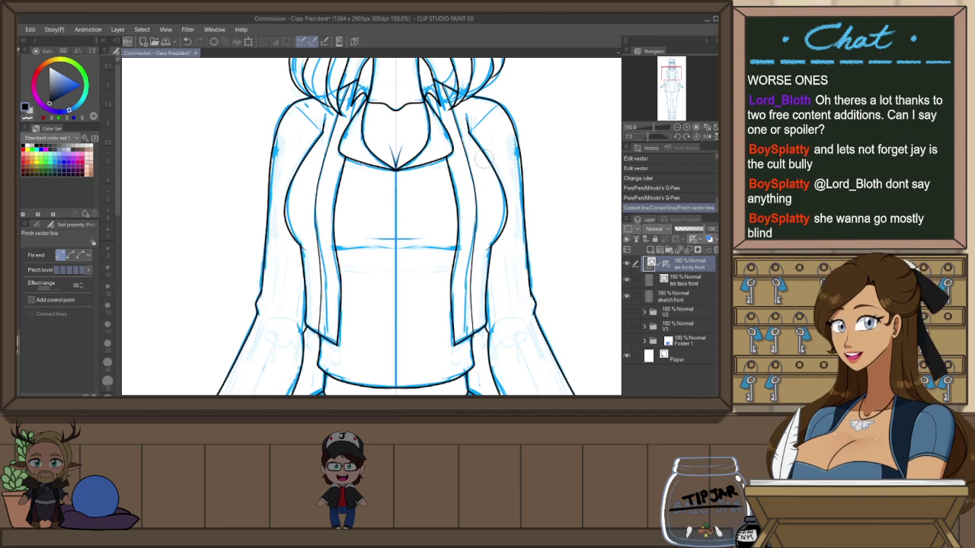
# Ink the short diagonal seam on both jacket shoulders with the size 3.0 G-Pen, redrawing it over the sketch
pyautogui.press('p')
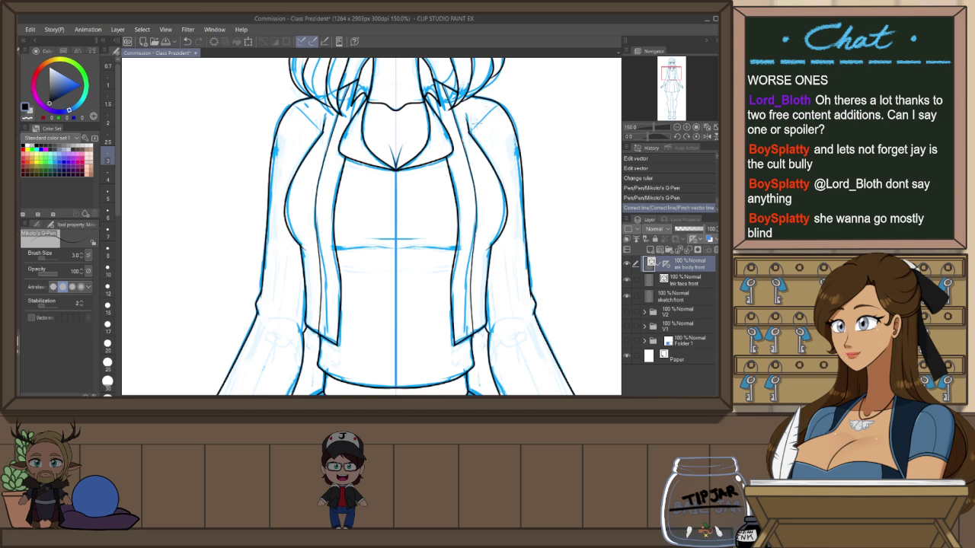
pyautogui.scroll(1, 478, 126)
pyautogui.moveTo(466, 110); pyautogui.dragTo(483, 134)
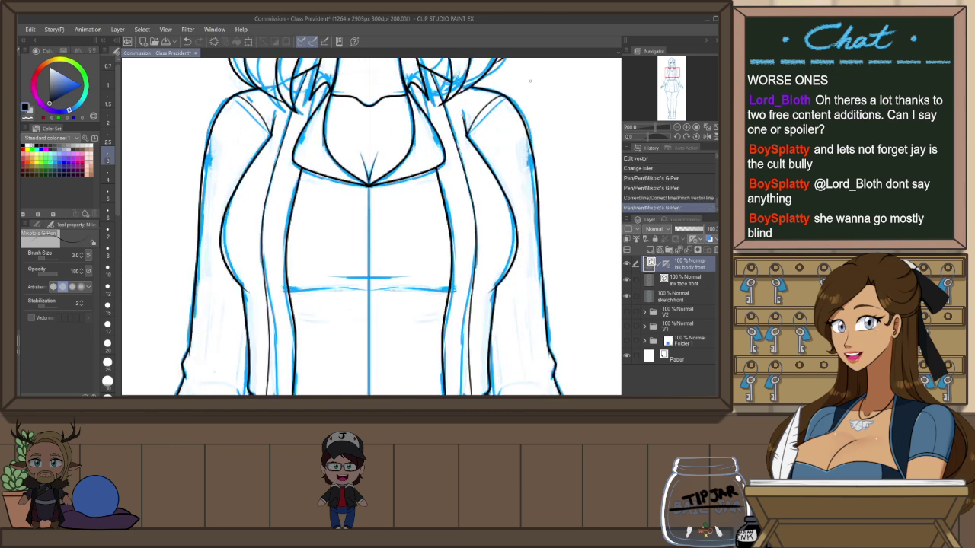
pyautogui.hotkey('ctrl', 'z')
pyautogui.moveTo(467, 136); pyautogui.dragTo(504, 98)
pyautogui.hotkey('ctrl', 'z')
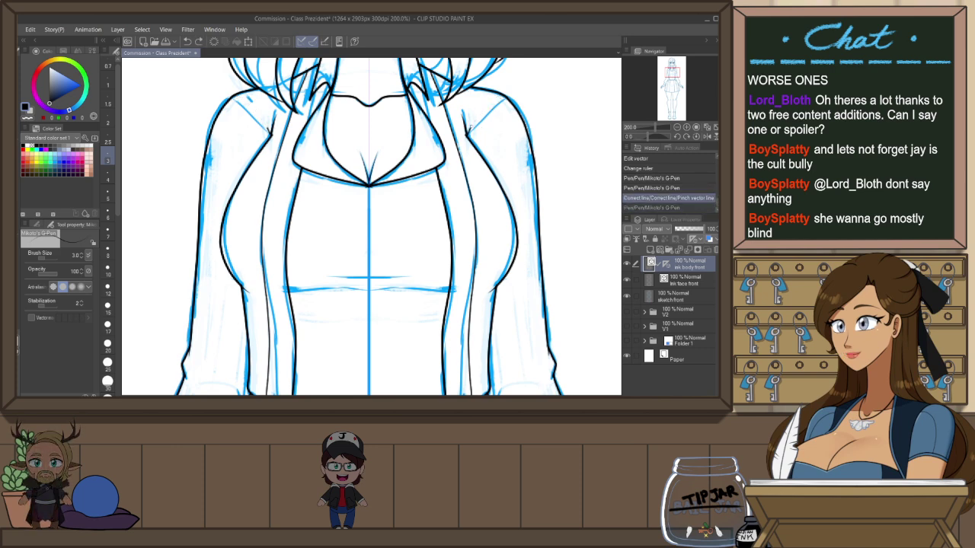
pyautogui.moveTo(468, 128); pyautogui.dragTo(489, 108)
pyautogui.scroll(-3, 516, 110)
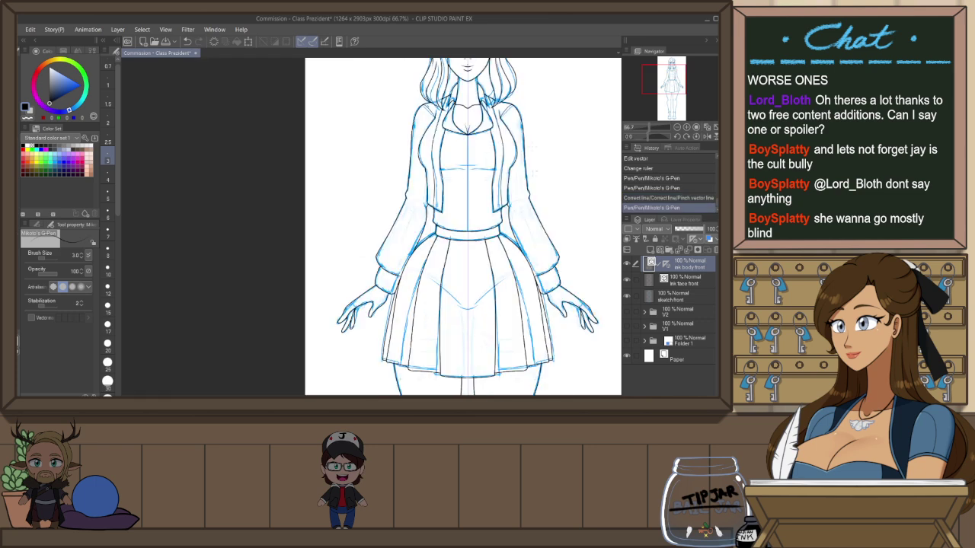
pyautogui.moveTo(521, 233); pyautogui.dragTo(511, 239)
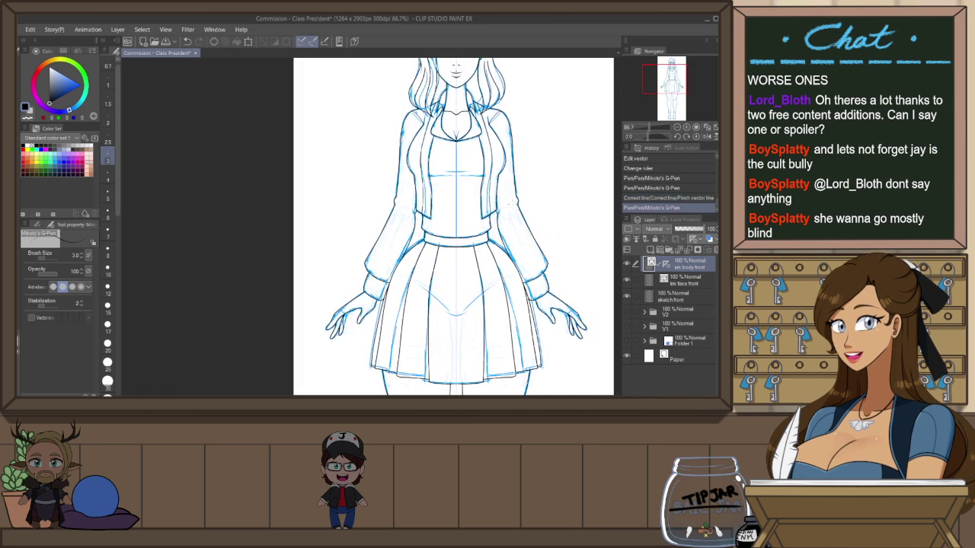
pyautogui.hotkey('ctrl', '+')
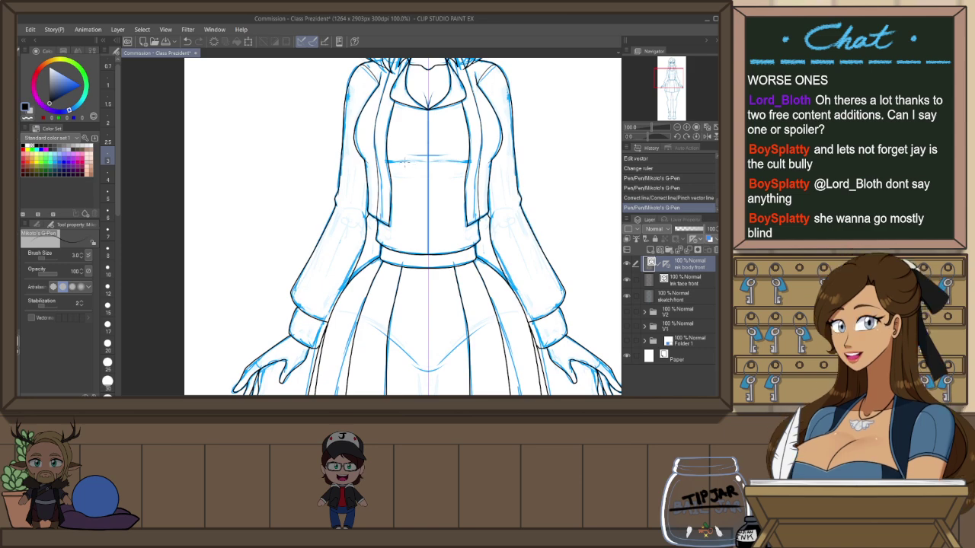
pyautogui.hotkey('ctrl', '+')
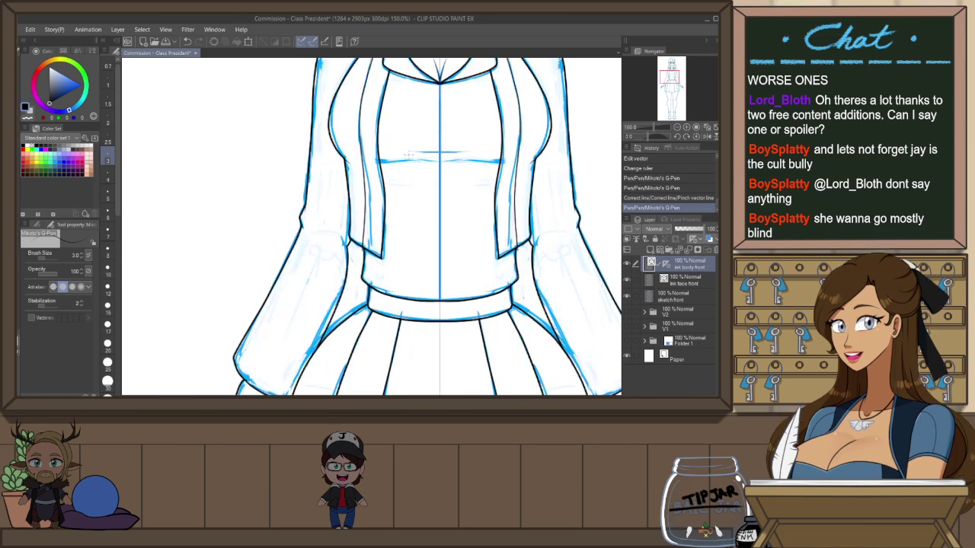
# Ink the mirrored under-bust seam across the top between the jacket fronts with the size 4.0 G-Pen, redrawing it over the sketch
pyautogui.press(']')
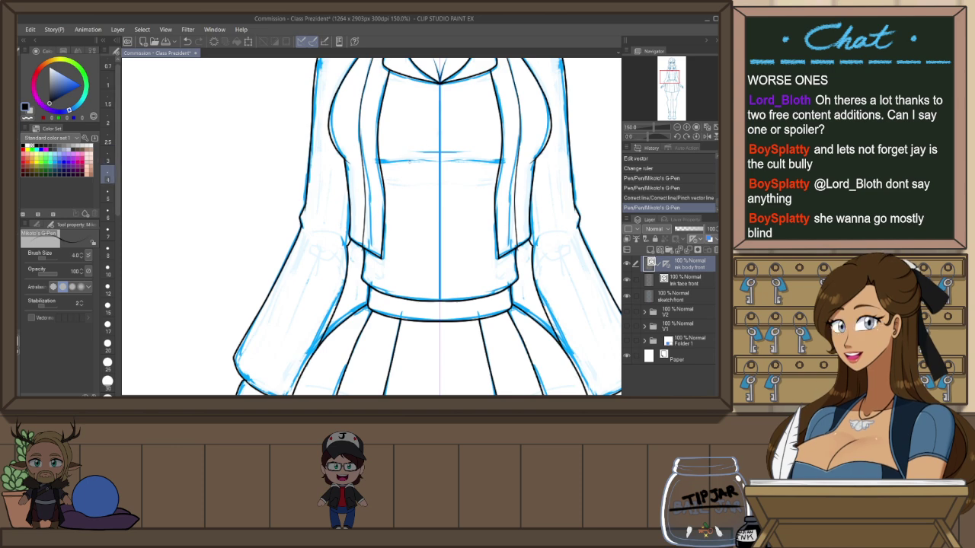
pyautogui.moveTo(508, 163); pyautogui.dragTo(461, 158)
pyautogui.hotkey('ctrl', 'z')
pyautogui.hotkey('ctrl', 'z')
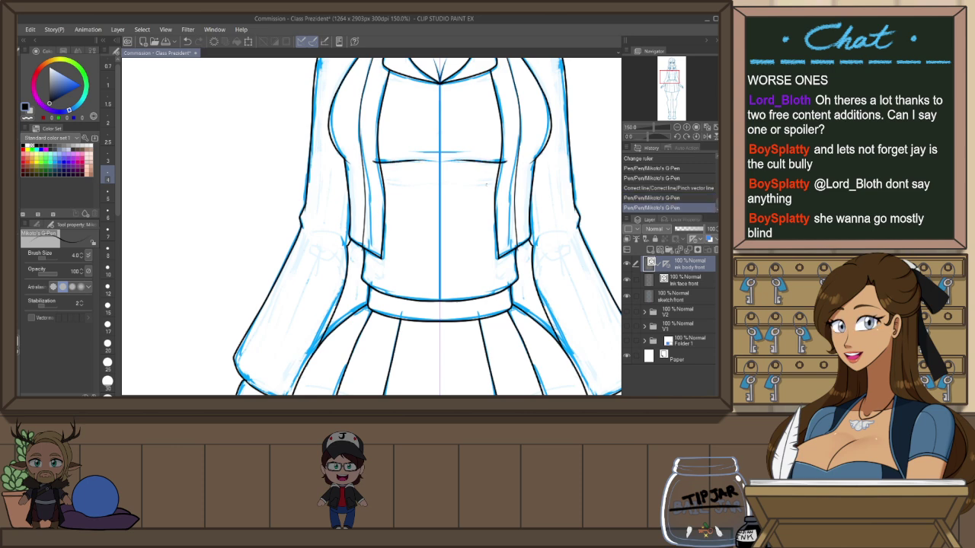
pyautogui.hotkey('ctrl', 'z')
pyautogui.hotkey('ctrl', 'y')
pyautogui.hotkey('ctrl', 'z')
pyautogui.moveTo(508, 162); pyautogui.dragTo(459, 159)
pyautogui.scroll(1, 484, 157)
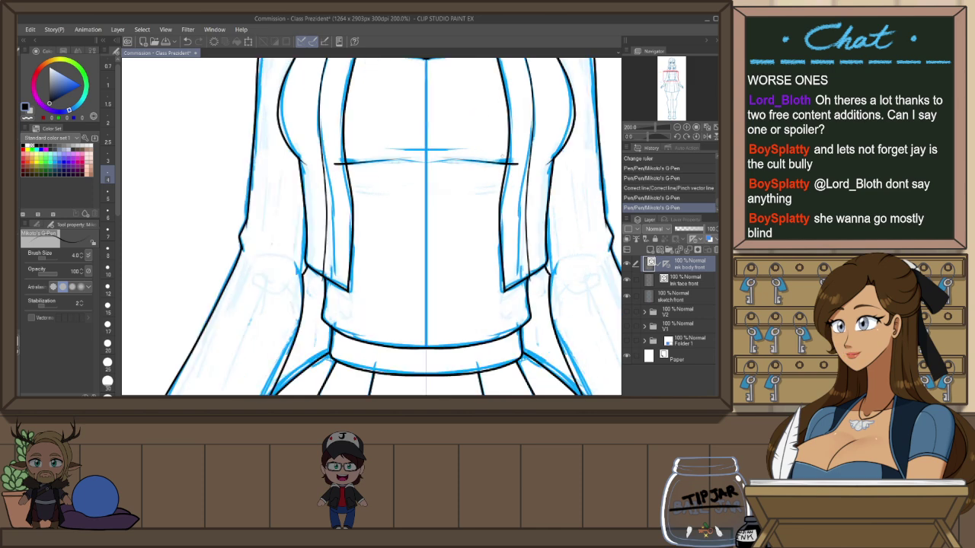
pyautogui.hotkey('ctrl', 'z')
pyautogui.press('r')
pyautogui.moveTo(539, 195); pyautogui.dragTo(496, 103)
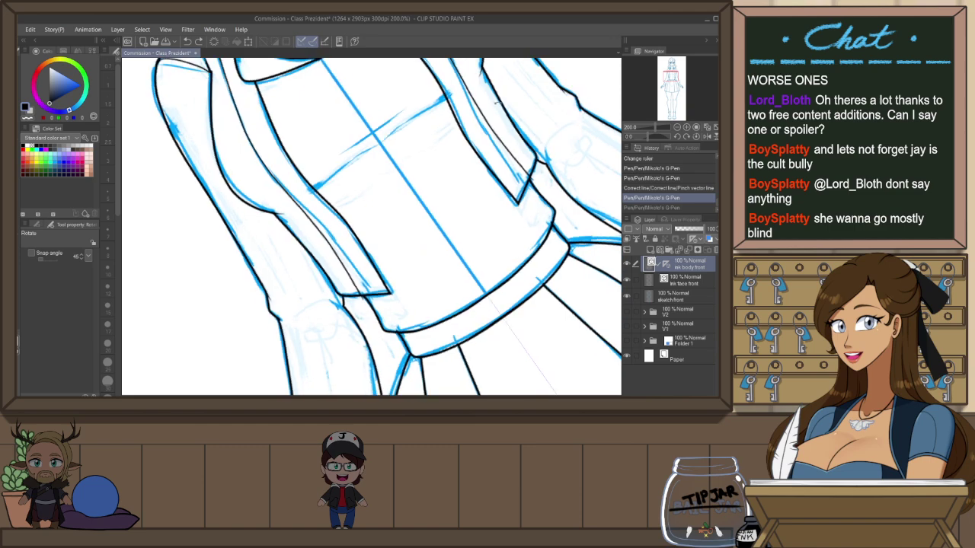
pyautogui.moveTo(308, 197); pyautogui.dragTo(455, 96)
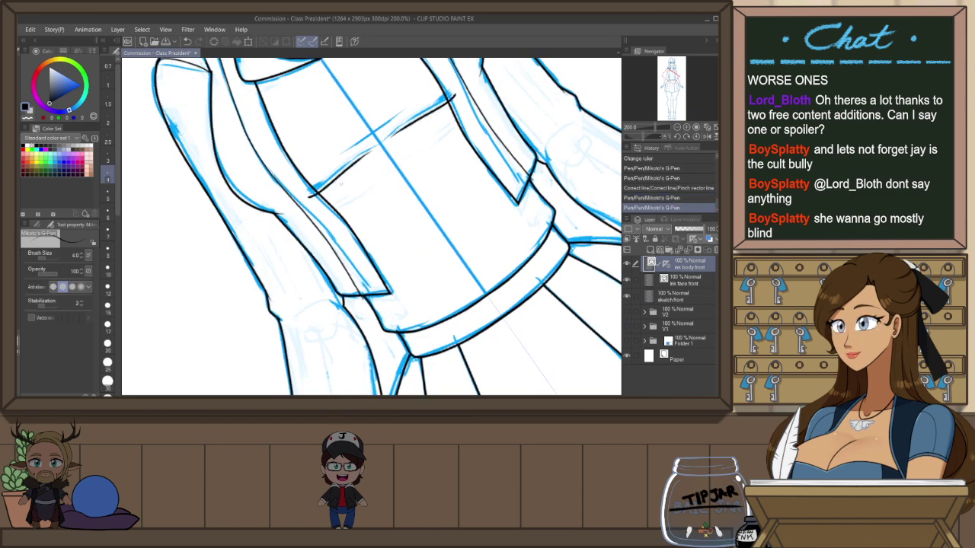
pyautogui.hotkey('ctrl', 'z')
pyautogui.moveTo(306, 202); pyautogui.dragTo(460, 95)
pyautogui.hotkey('ctrl', 'z')
pyautogui.moveTo(306, 202); pyautogui.dragTo(415, 125)
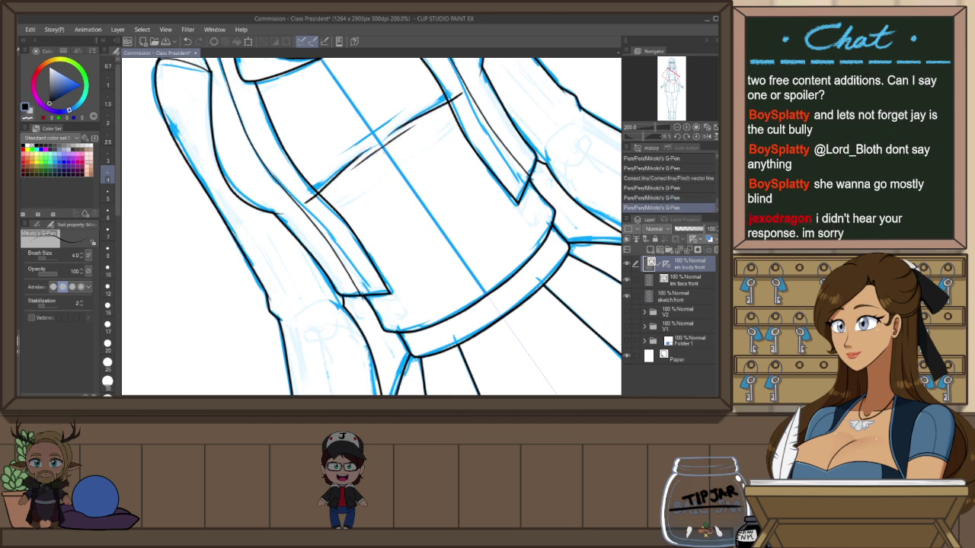
# Trim the under-bust seam's overshooting ends at the jacket edges with the vector Snap eraser
pyautogui.press('e')
pyautogui.moveTo(455, 93); pyautogui.dragTo(461, 103)
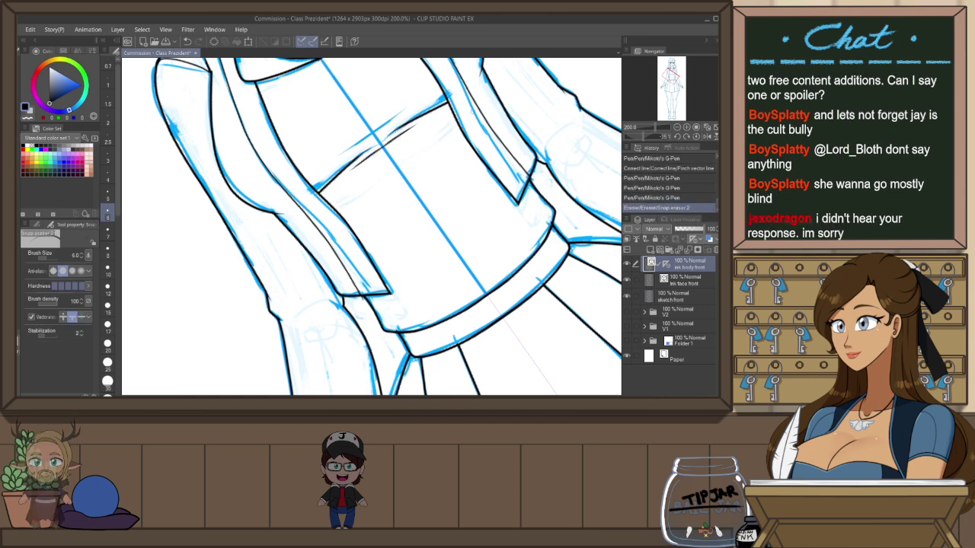
pyautogui.hotkey('ctrl', '@')
pyautogui.scroll(-1, 474, 153)
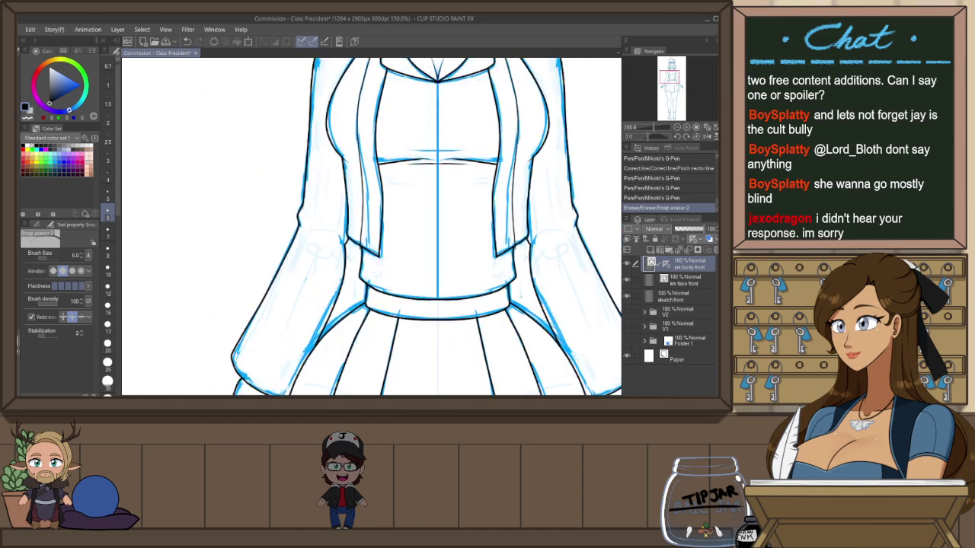
# Erase the stray line ends at the outer corners of the jacket hem, beside the sleeves
pyautogui.moveTo(502, 181); pyautogui.dragTo(423, 233)
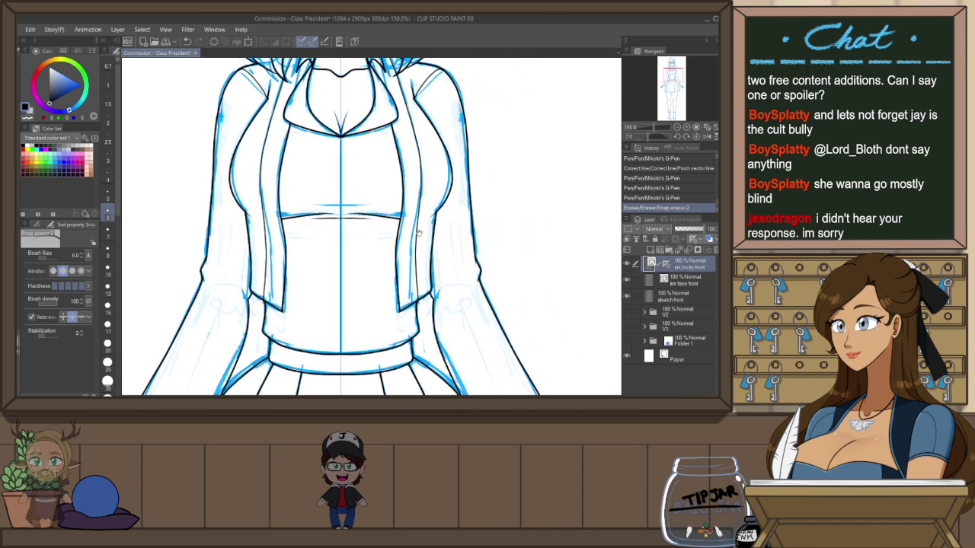
pyautogui.scroll(-3, 411, 242)
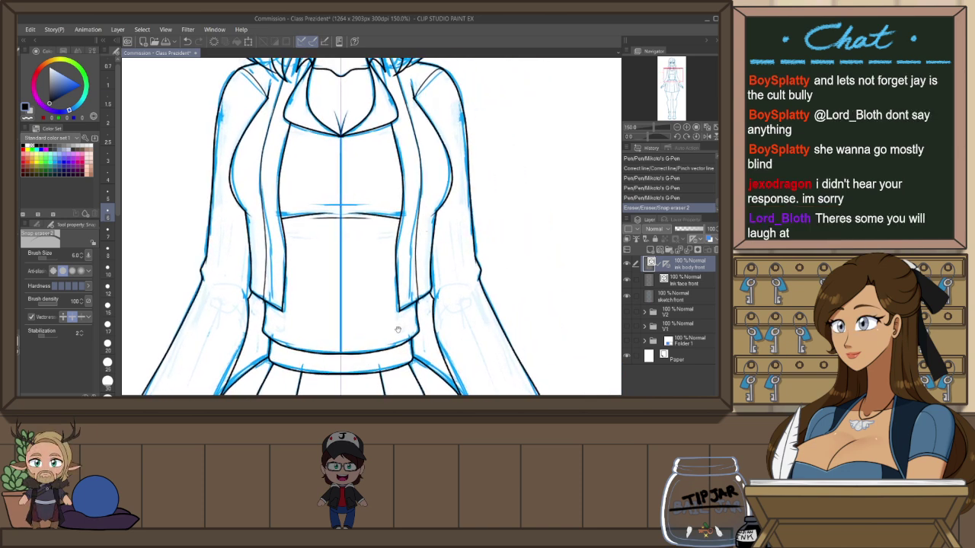
pyautogui.click(429, 228)
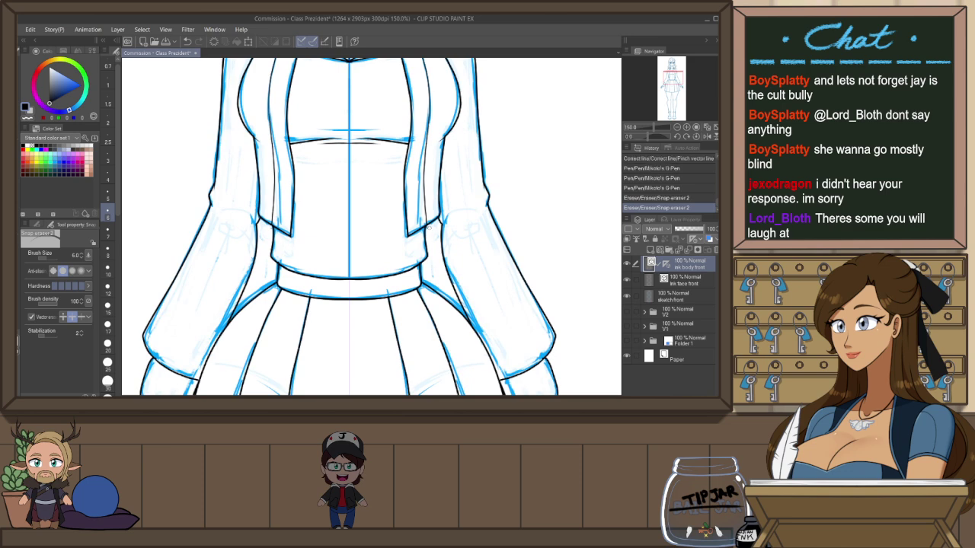
pyautogui.click(431, 230)
pyautogui.scroll(-2, 442, 225)
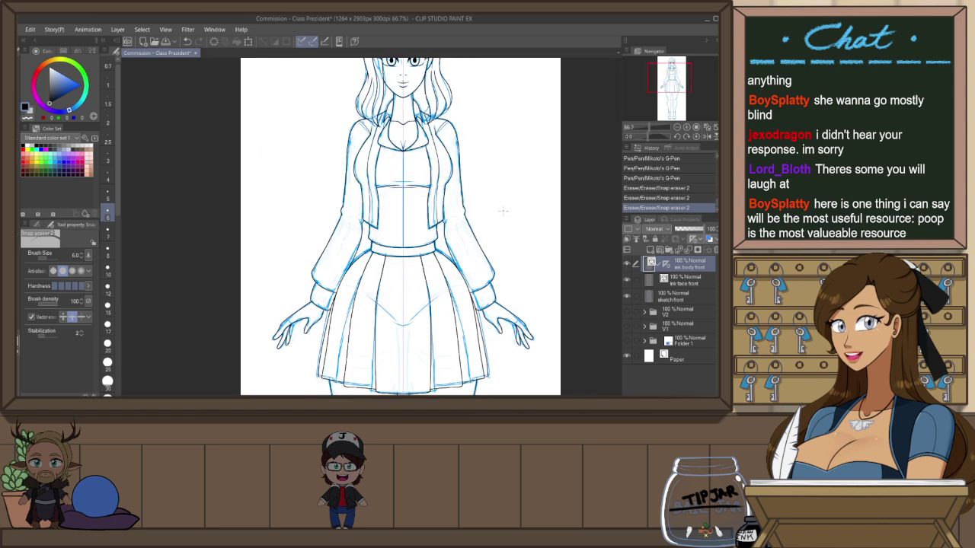
# Ink a mirrored curved crease across both sleeves at the elbows with the size 4.0 G-Pen
pyautogui.press('p')
pyautogui.scroll(2, 451, 216)
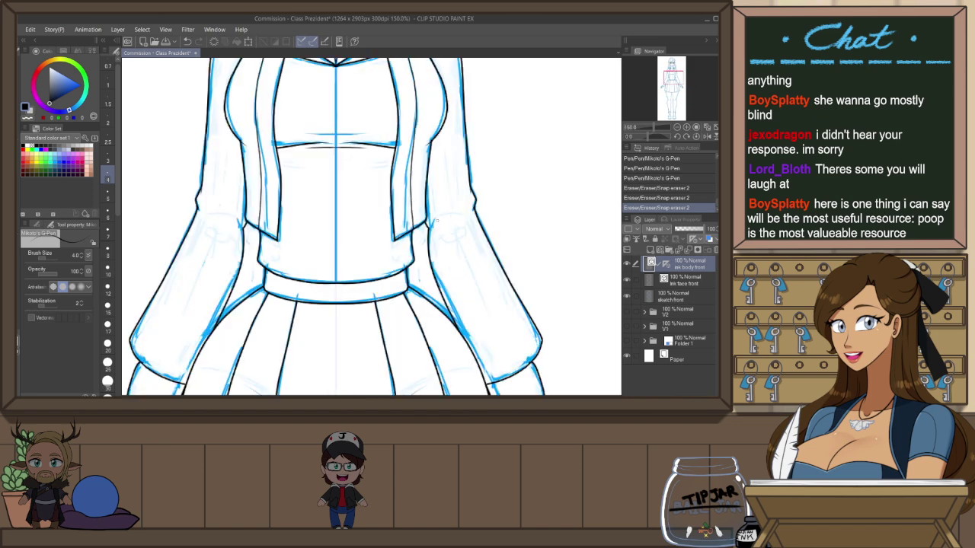
pyautogui.moveTo(432, 223); pyautogui.dragTo(463, 207)
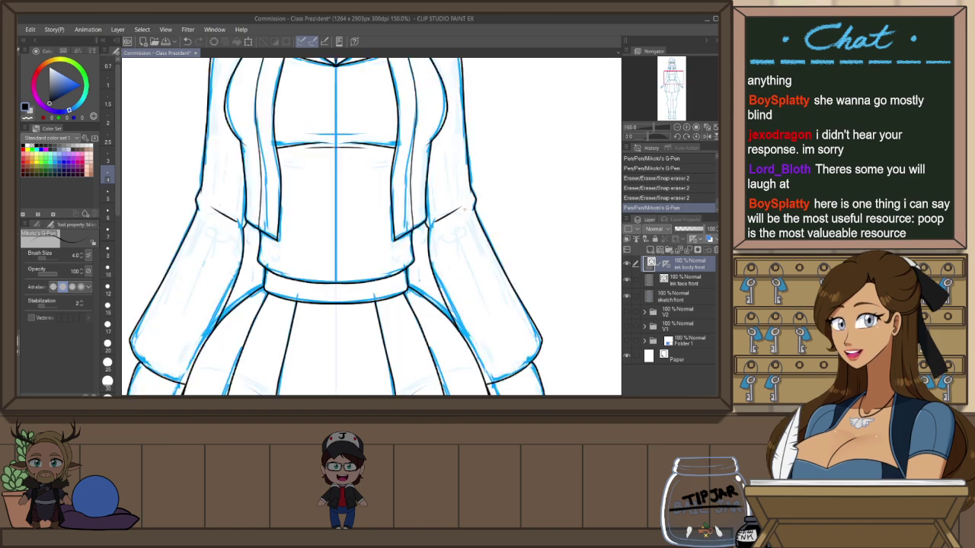
pyautogui.hotkey('ctrl', 'z')
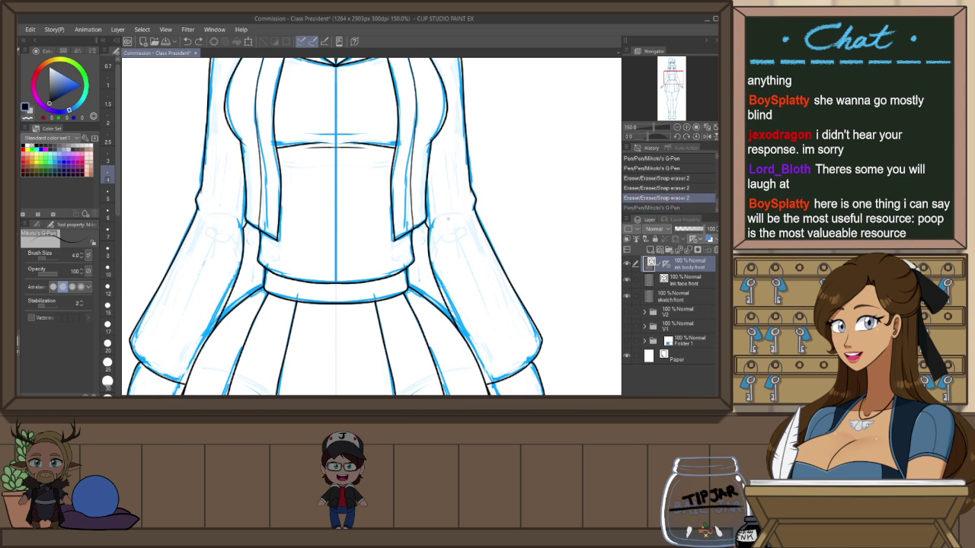
pyautogui.moveTo(431, 224); pyautogui.dragTo(472, 202)
pyautogui.press('e')
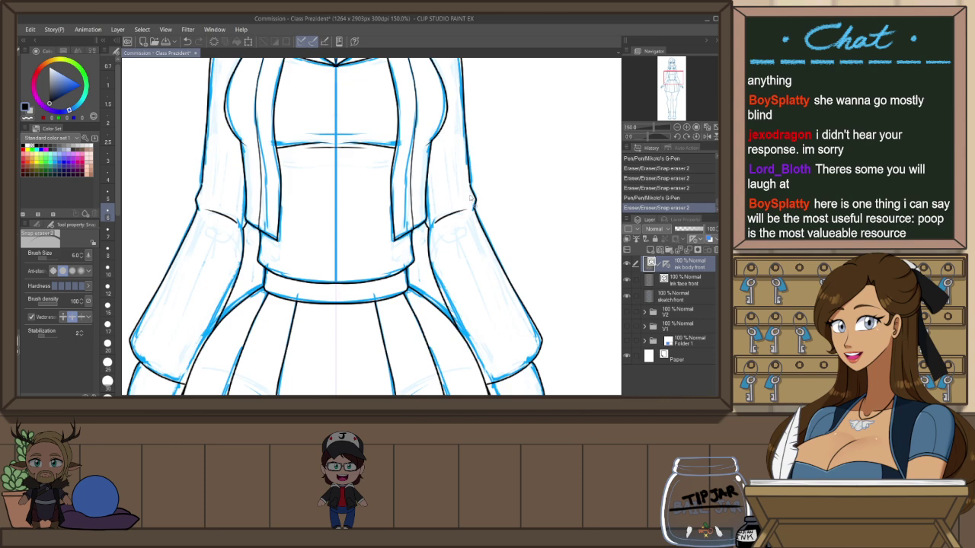
pyautogui.hotkey('ctrl', 'z')
pyautogui.press('o')
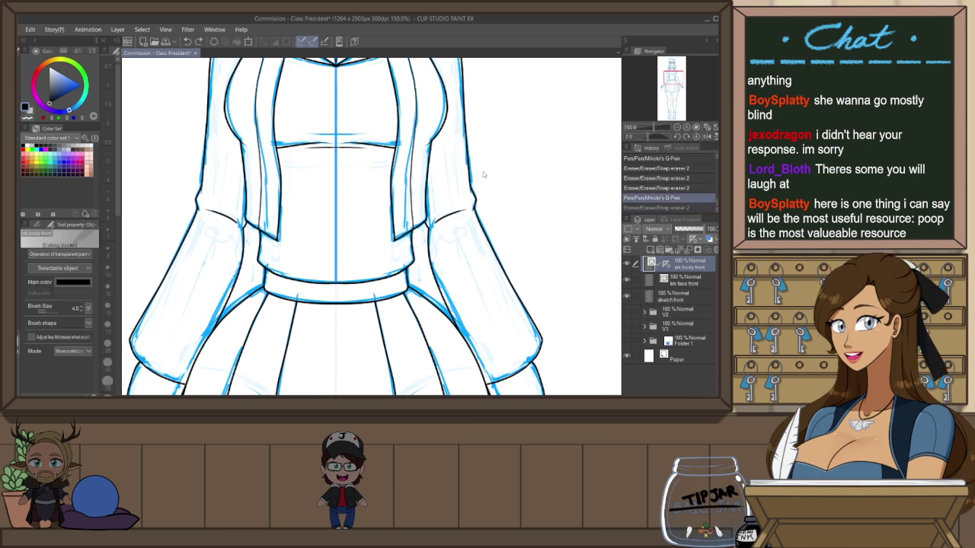
pyautogui.scroll(1, 475, 190)
pyautogui.click(472, 194)
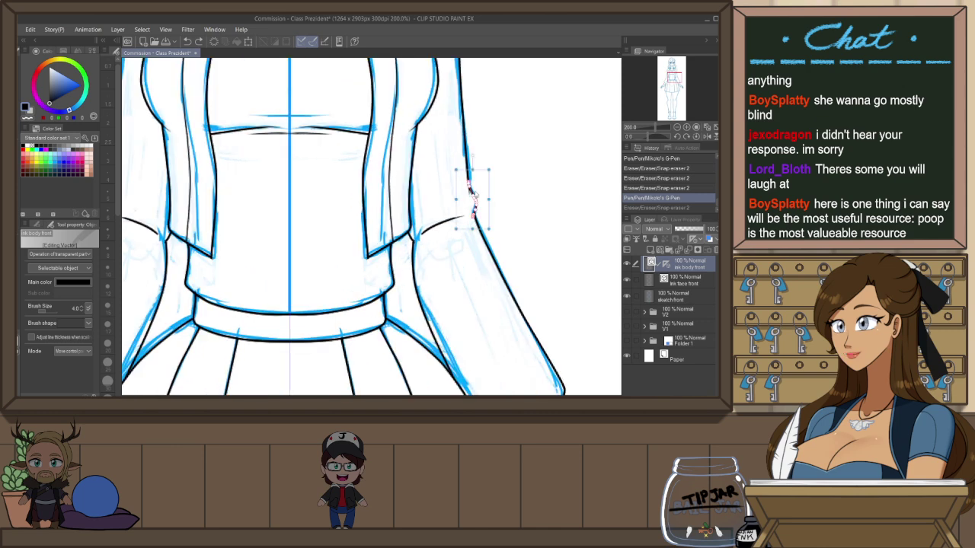
pyautogui.click(527, 160)
# Turn on the layer color for the sketch front layer and check the whole figure
pyautogui.scroll(-3, 508, 175)
pyautogui.moveTo(516, 255)
pyautogui.mouseDown()
pyautogui.moveTo(489, 211)
pyautogui.moveTo(462, 112)
pyautogui.mouseUp()
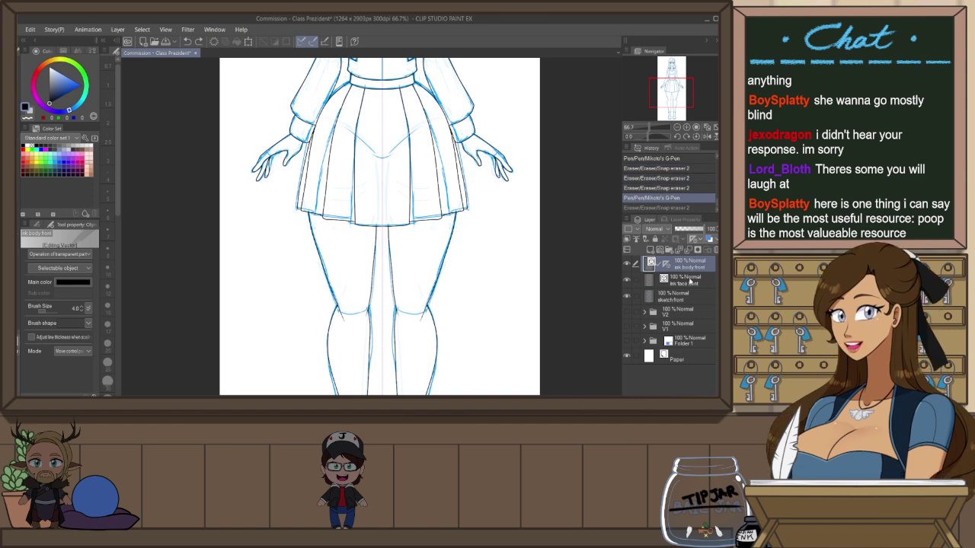
pyautogui.click(686, 296)
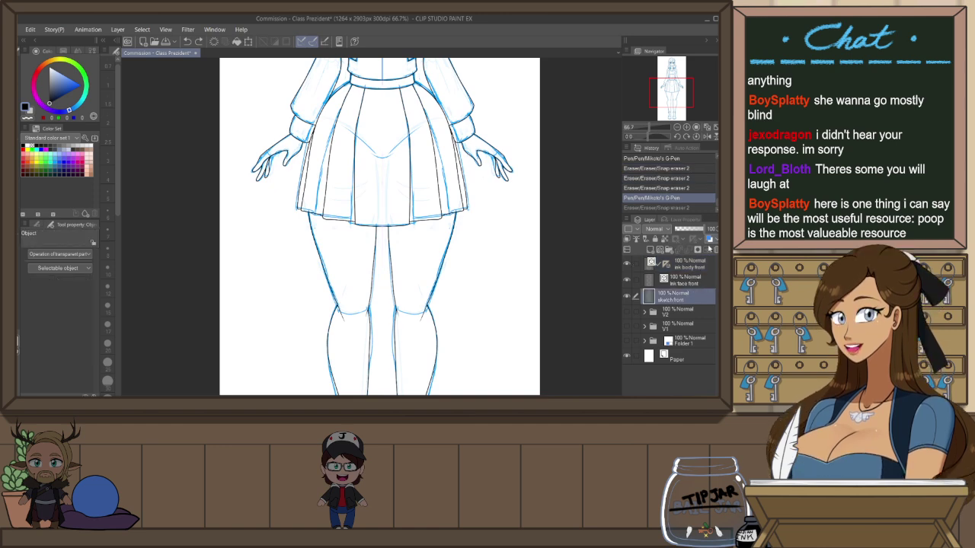
pyautogui.click(711, 240)
pyautogui.moveTo(550, 264); pyautogui.dragTo(551, 366)
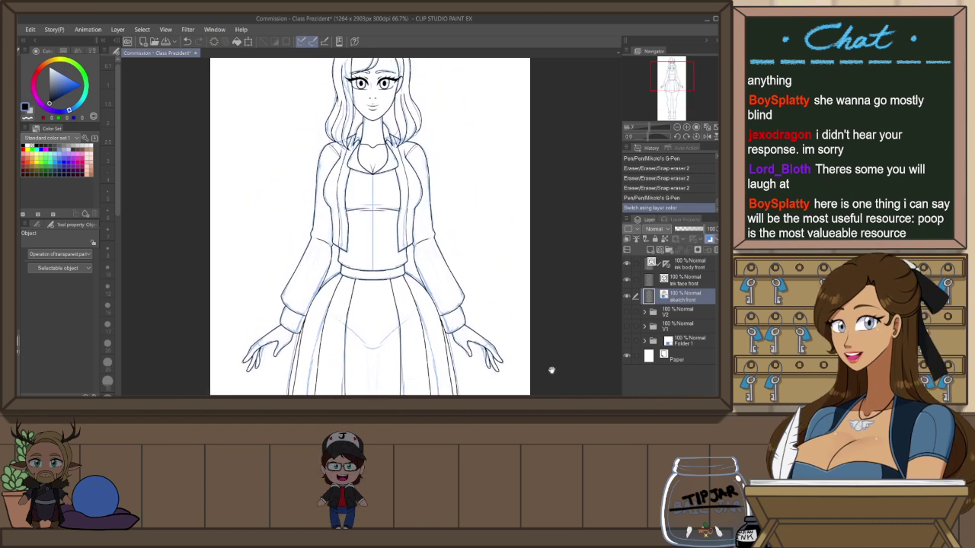
pyautogui.scroll(-1, 549, 322)
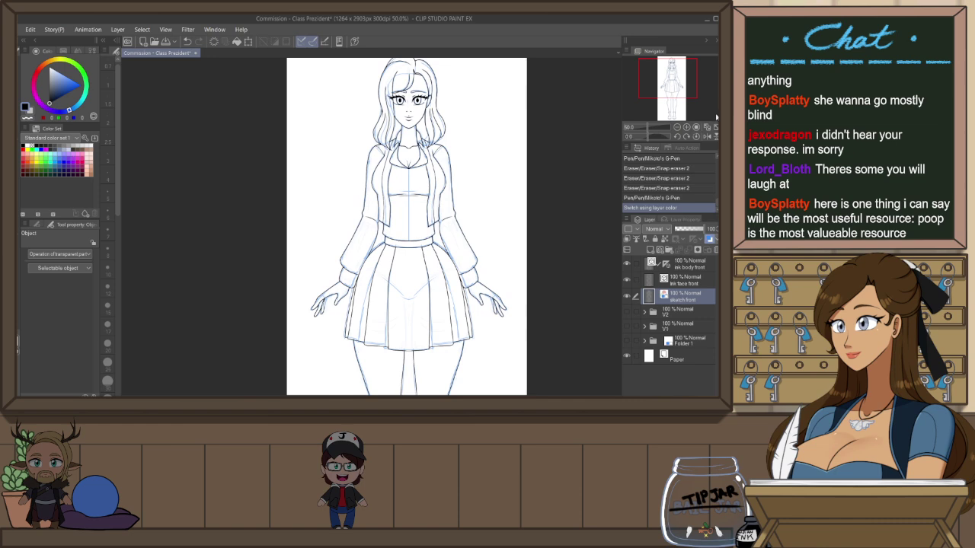
pyautogui.scroll(-1, 545, 290)
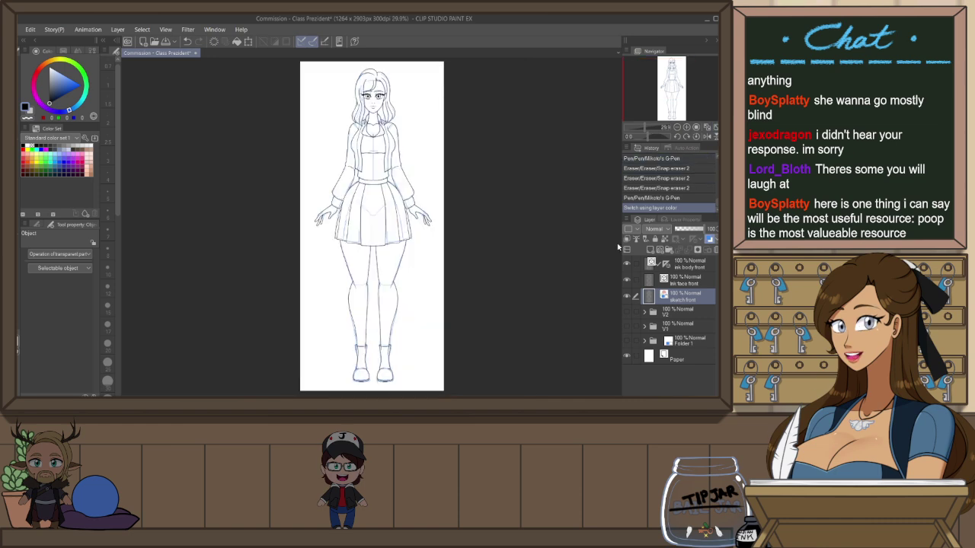
# Erase the small stray line end beside the boot's ankle on the ink body front layer
pyautogui.click(687, 264)
pyautogui.press('e')
pyautogui.moveTo(392, 348); pyautogui.dragTo(396, 350)
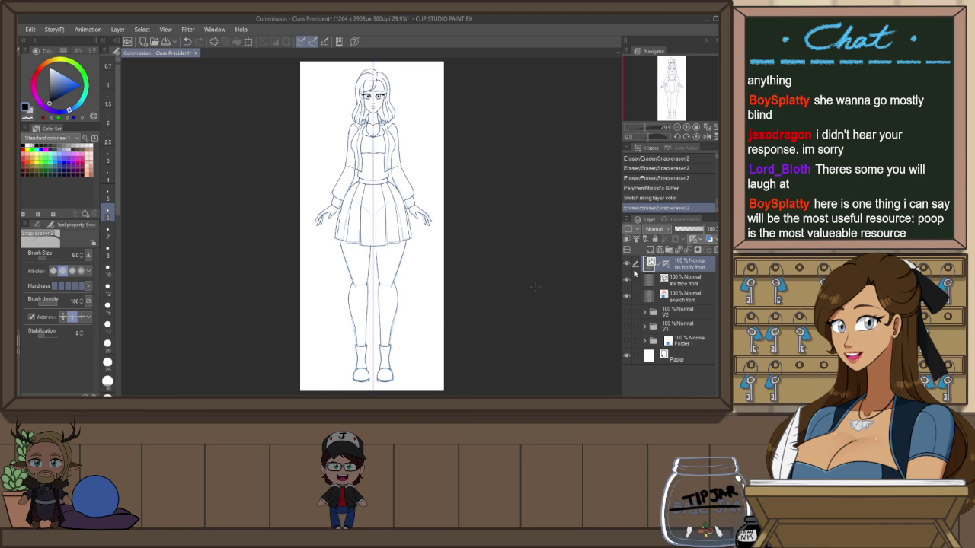
# Hide the sketch front layer to show only the line art, and set the G-Pen size to 3.0
pyautogui.click(627, 313)
pyautogui.click(628, 315)
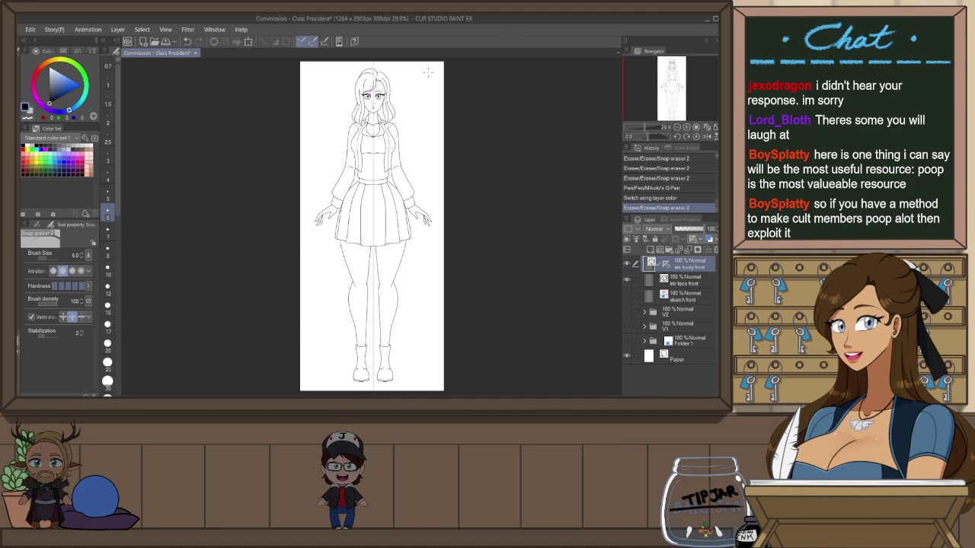
pyautogui.scroll(3, 428, 72)
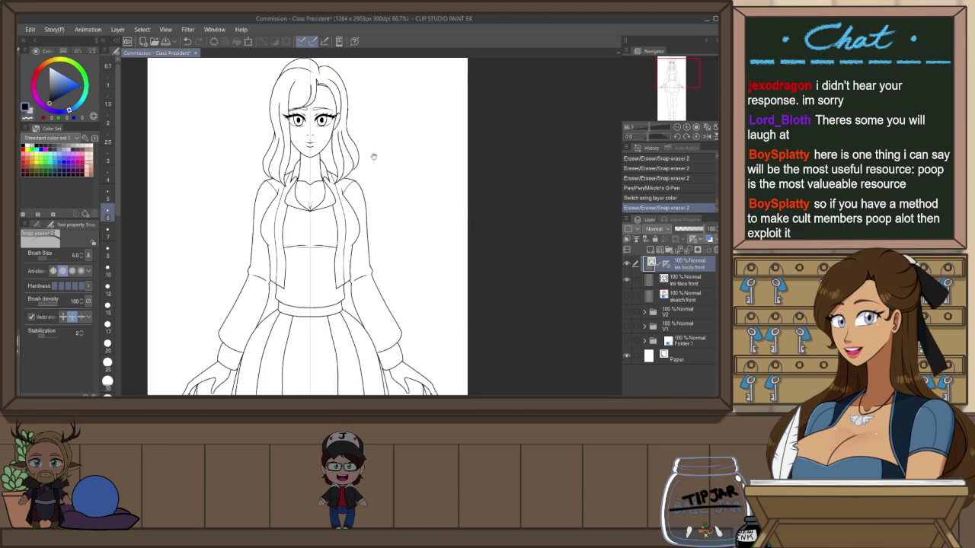
pyautogui.moveTo(373, 157); pyautogui.dragTo(397, 200)
pyautogui.scroll(3, 328, 108)
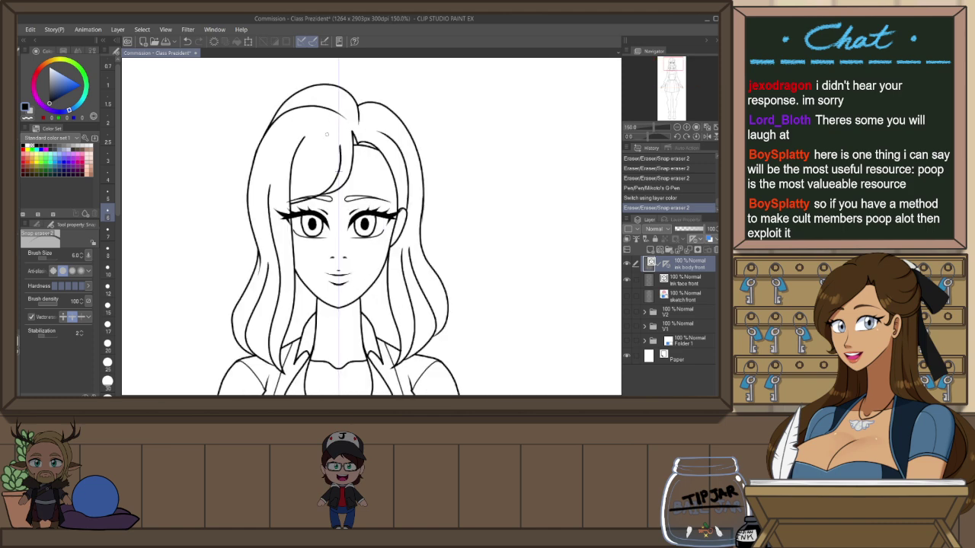
pyautogui.press('p')
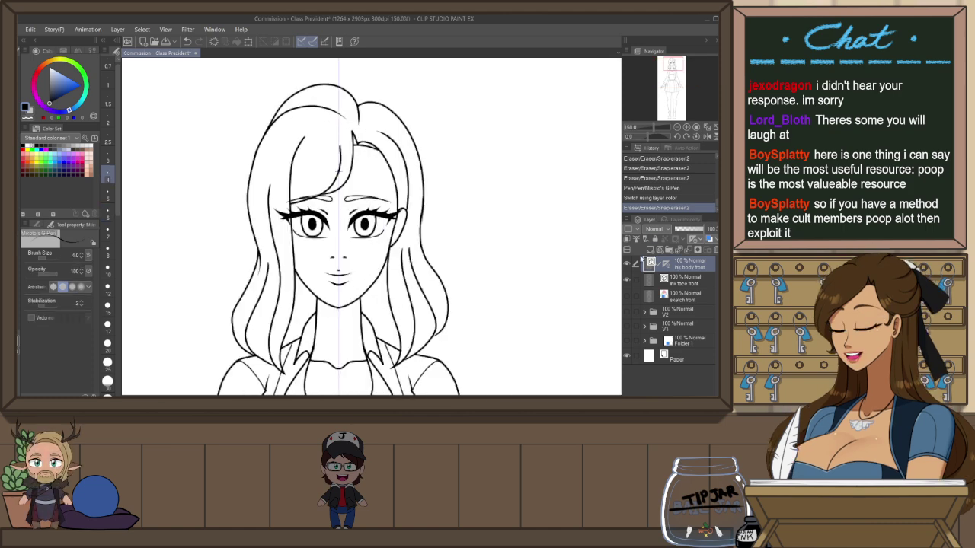
pyautogui.press('[')
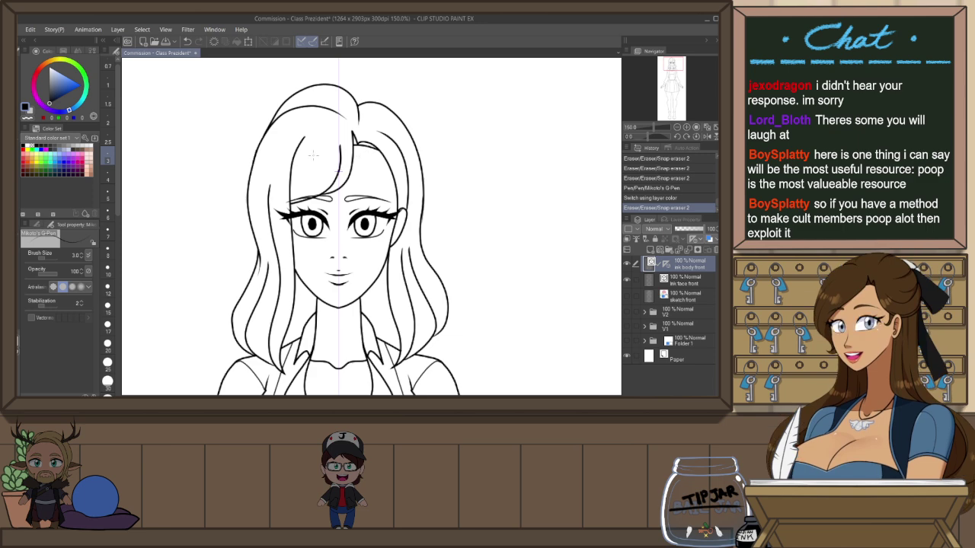
pyautogui.scroll(1, 312, 156)
pyautogui.moveTo(379, 169); pyautogui.dragTo(409, 208)
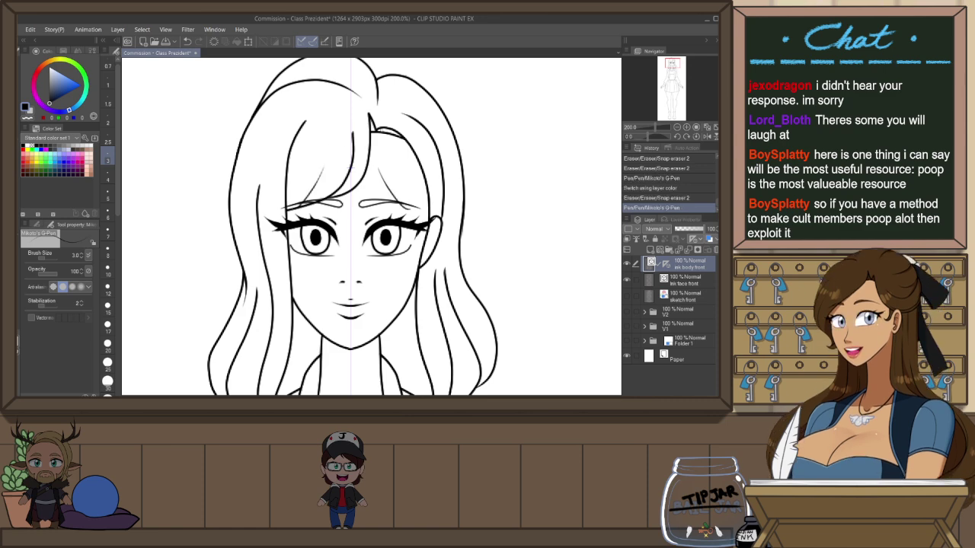
pyautogui.hotkey('ctrl', 'z')
pyautogui.moveTo(320, 194); pyautogui.dragTo(339, 163)
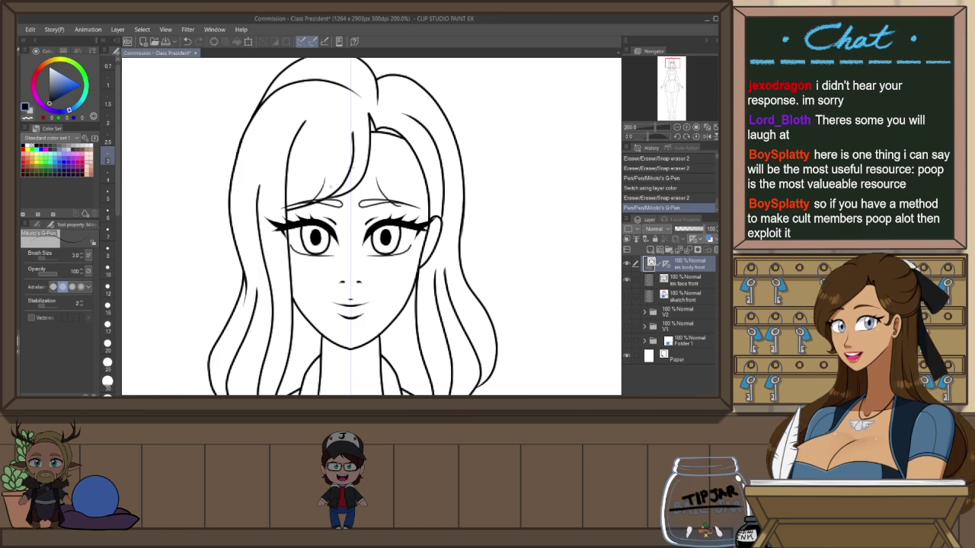
pyautogui.hotkey('ctrl', 'z')
pyautogui.moveTo(329, 166); pyautogui.dragTo(329, 150)
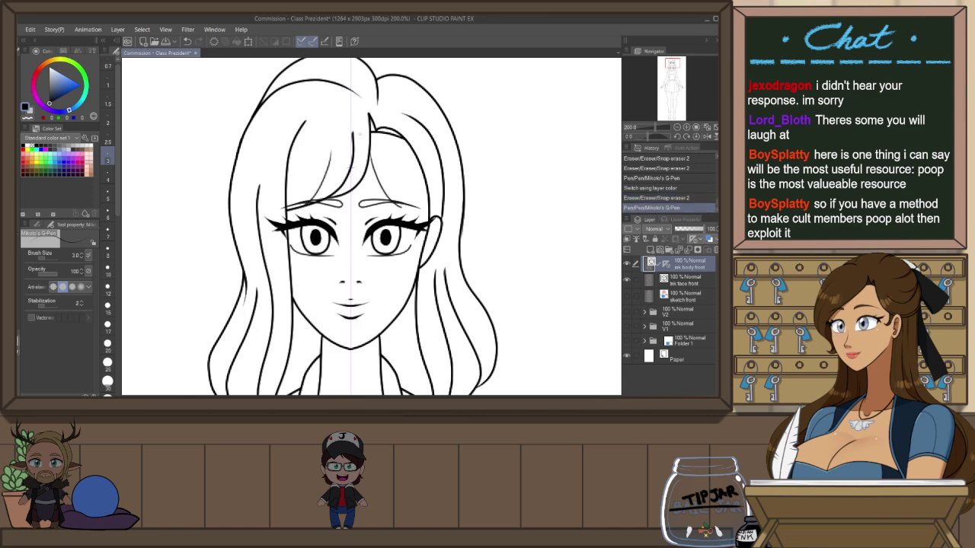
pyautogui.hotkey('ctrl', 'z')
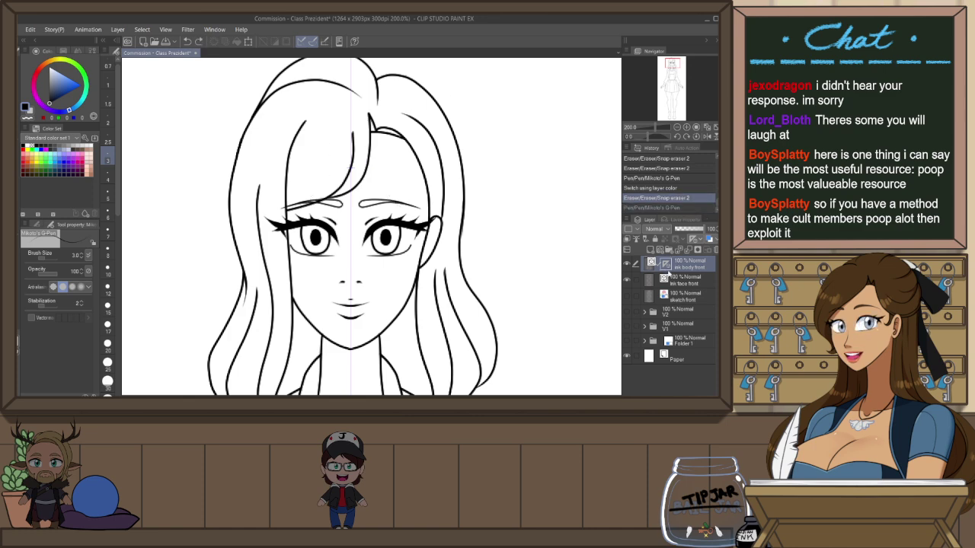
# Move the symmetry ruler from ink body front to the ink face front layer and ink a curved hair strand inside the fringe
pyautogui.moveTo(668, 268); pyautogui.dragTo(676, 281)
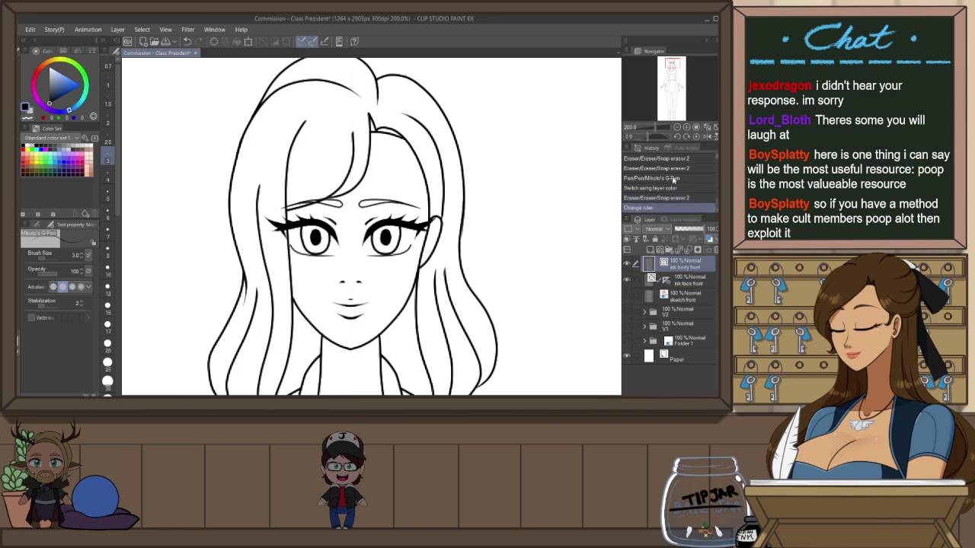
pyautogui.moveTo(309, 205); pyautogui.dragTo(330, 164)
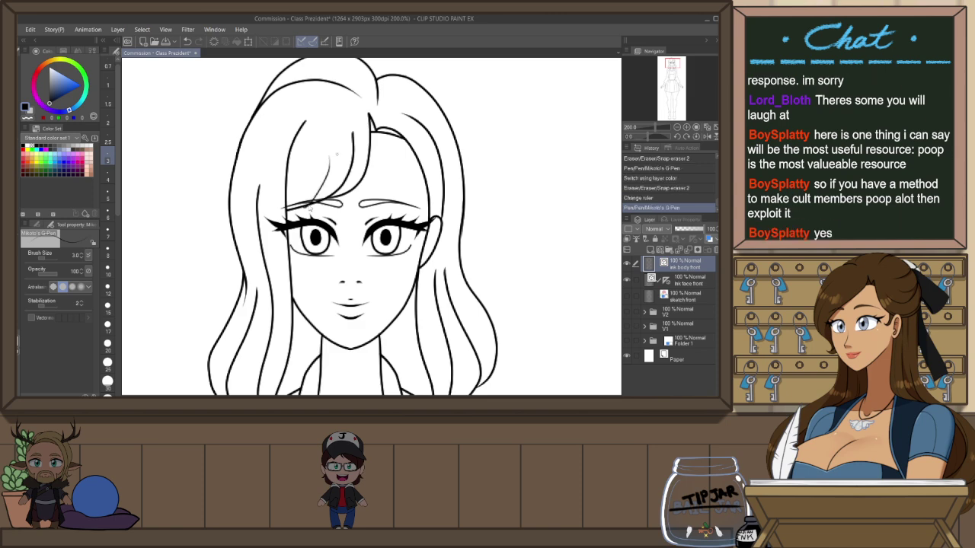
# Undo the last fringe strand and ink shorter curved strand lines inside the swept fringe above the eyebrow
pyautogui.hotkey('ctrl', 'z')
pyautogui.moveTo(306, 206); pyautogui.dragTo(326, 166)
pyautogui.moveTo(290, 207); pyautogui.dragTo(309, 170)
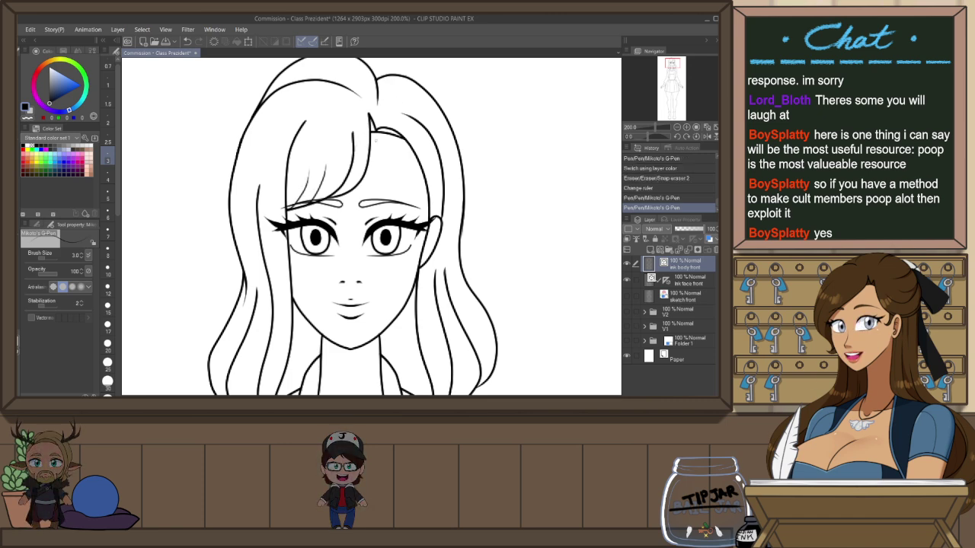
pyautogui.hotkey('ctrl', 'z')
pyautogui.hotkey('ctrl', 'z')
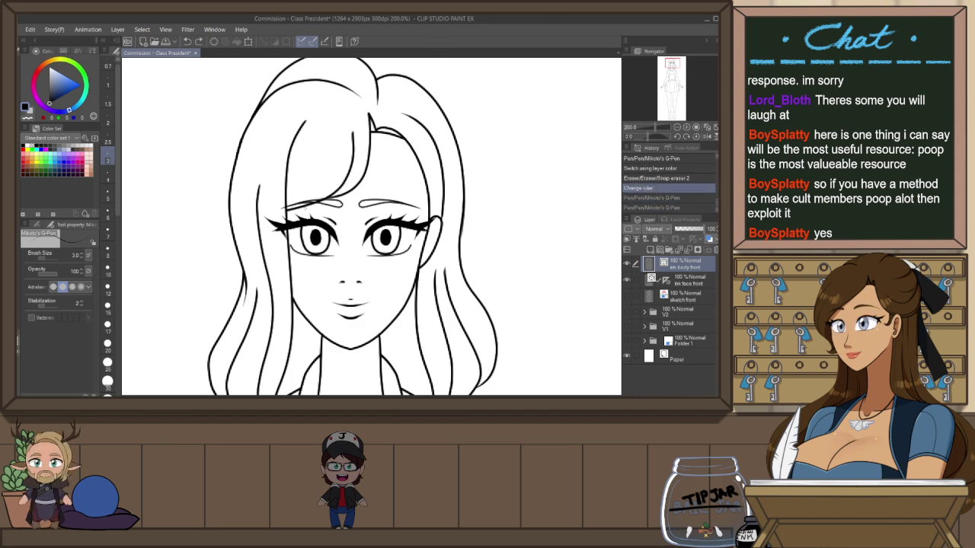
pyautogui.moveTo(319, 158)
pyautogui.mouseDown()
pyautogui.moveTo(338, 181)
pyautogui.moveTo(306, 206)
pyautogui.mouseUp()
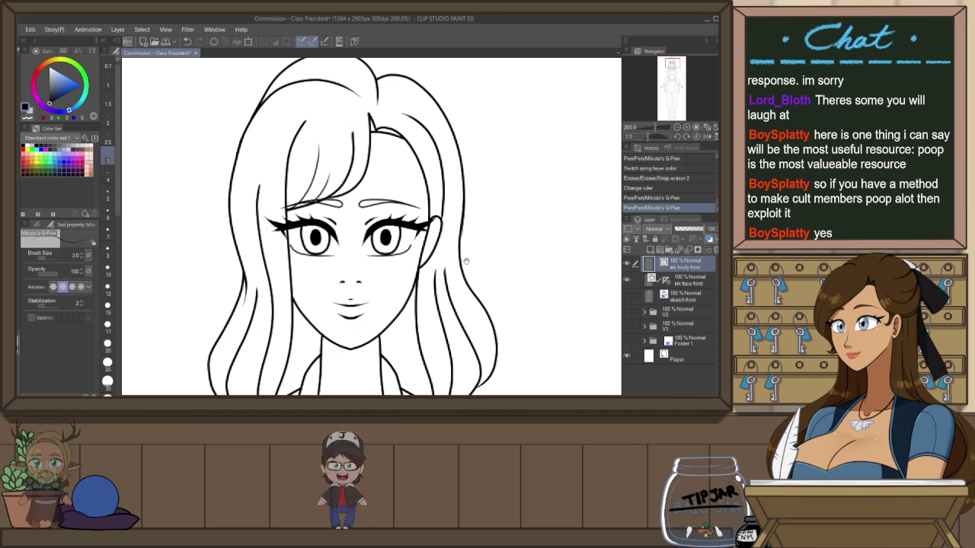
# Show the sketch front layer, make ink face front active, and move its symmetry ruler to the sketch front layer
pyautogui.moveTo(466, 261); pyautogui.dragTo(465, 229)
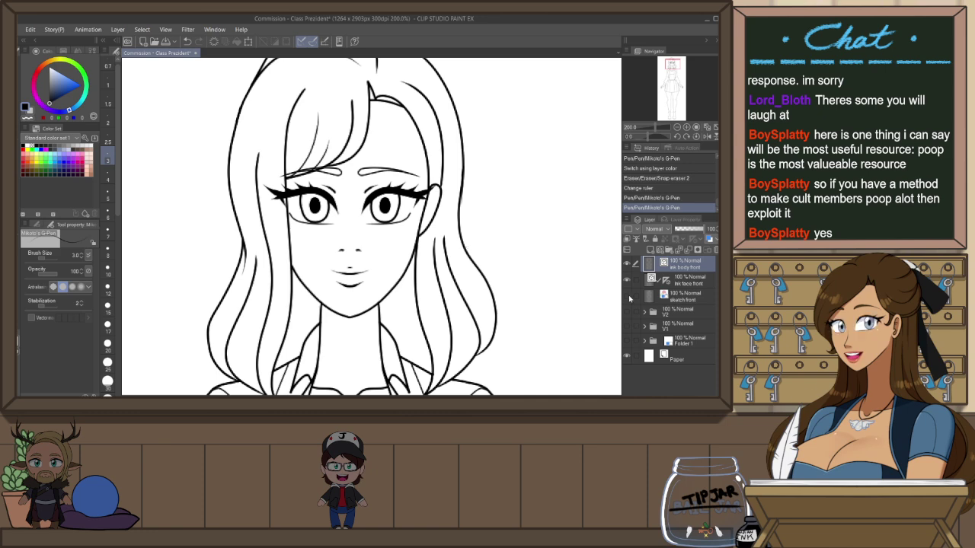
pyautogui.click(628, 298)
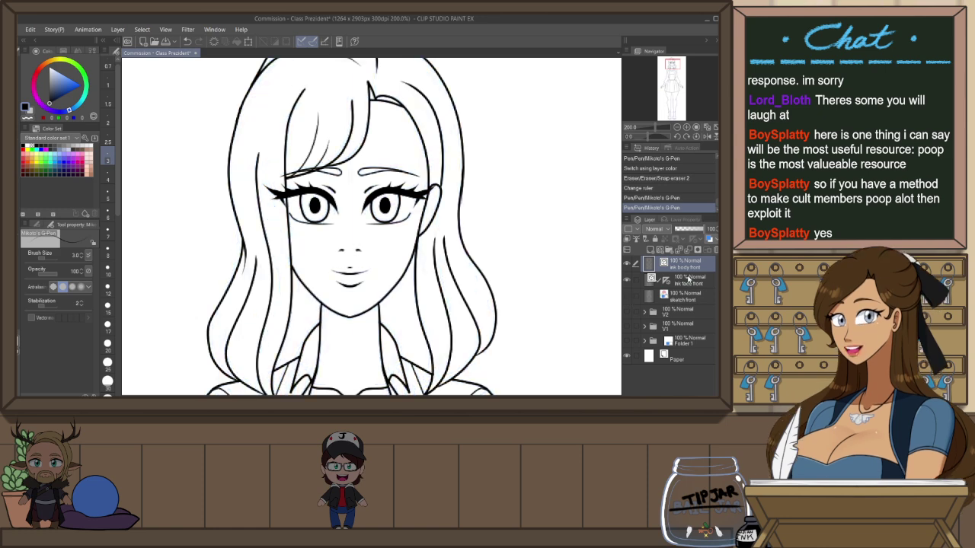
pyautogui.click(688, 279)
pyautogui.click(627, 296)
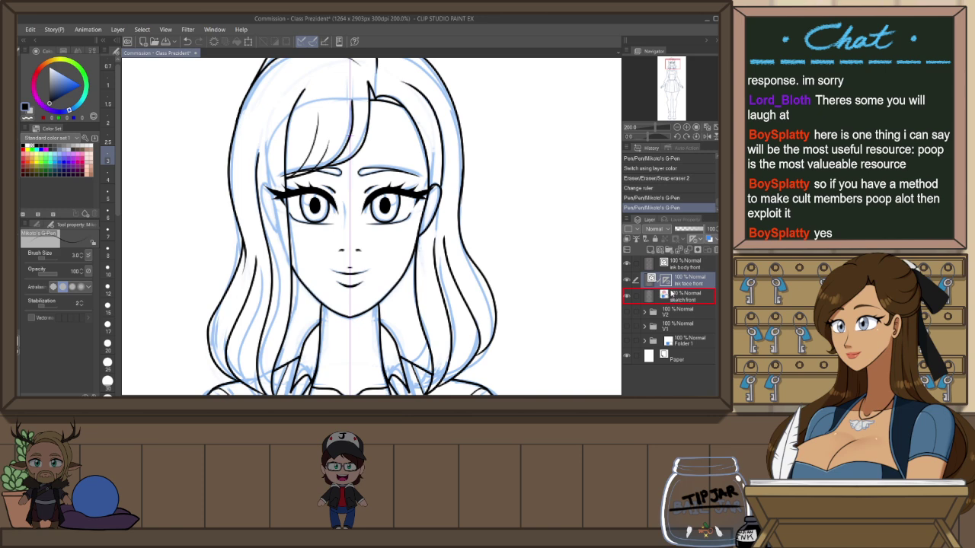
pyautogui.moveTo(672, 293); pyautogui.dragTo(670, 292)
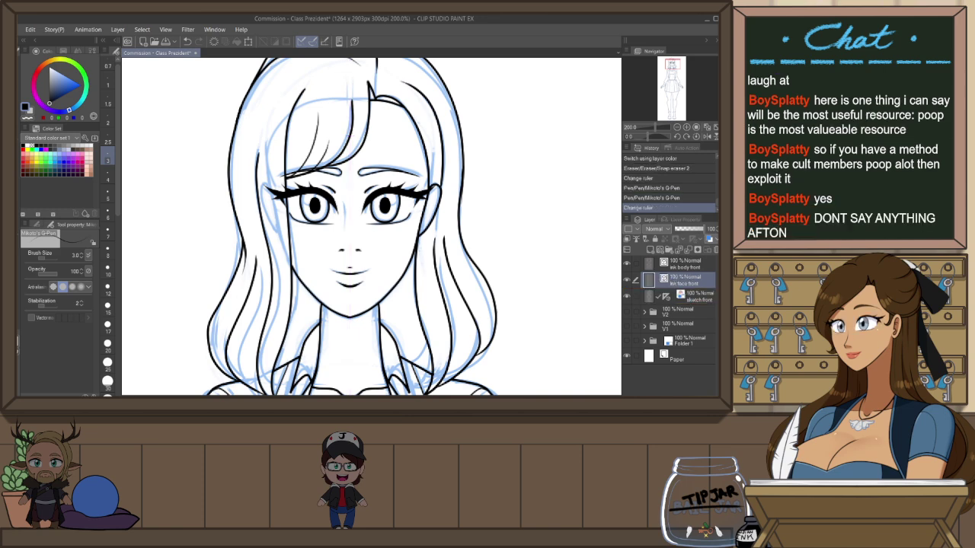
# Ink a short, slightly curved nose bridge line between the eyes on the ink face front layer, unmirrored
pyautogui.moveTo(344, 204); pyautogui.dragTo(346, 227)
pyautogui.hotkey('ctrl', 'z')
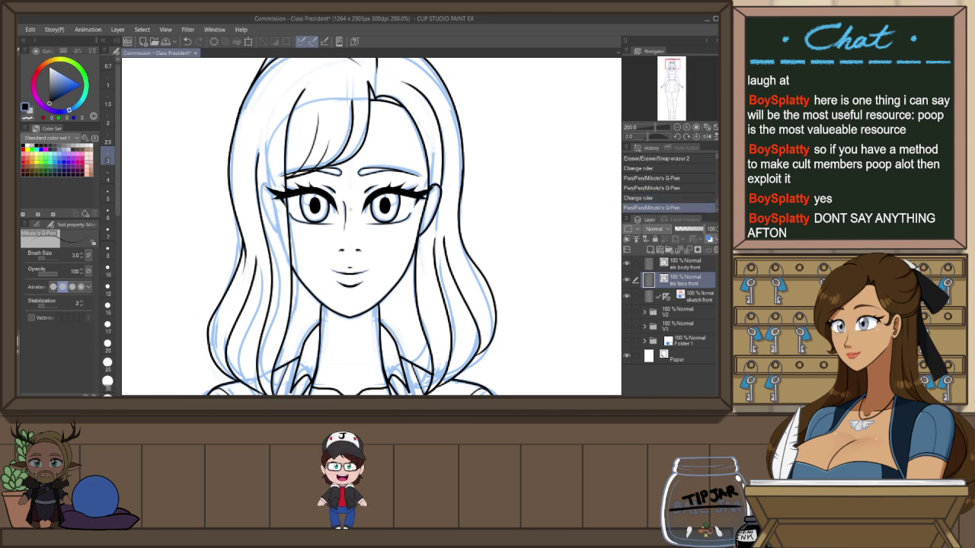
pyautogui.scroll(2, 347, 204)
pyautogui.hotkey('ctrl', 'z')
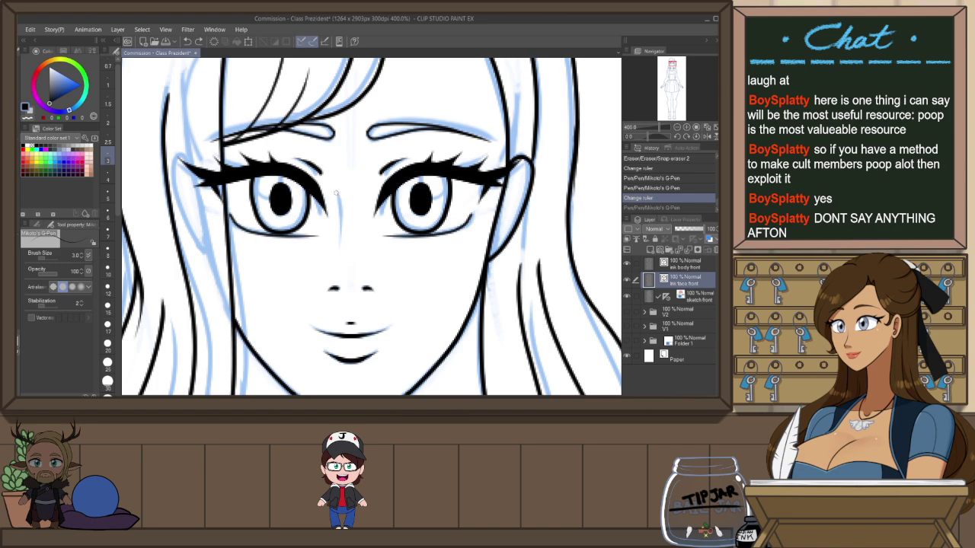
pyautogui.moveTo(340, 192); pyautogui.dragTo(342, 240)
pyautogui.hotkey('ctrl', 'z')
pyautogui.moveTo(337, 192); pyautogui.dragTo(339, 239)
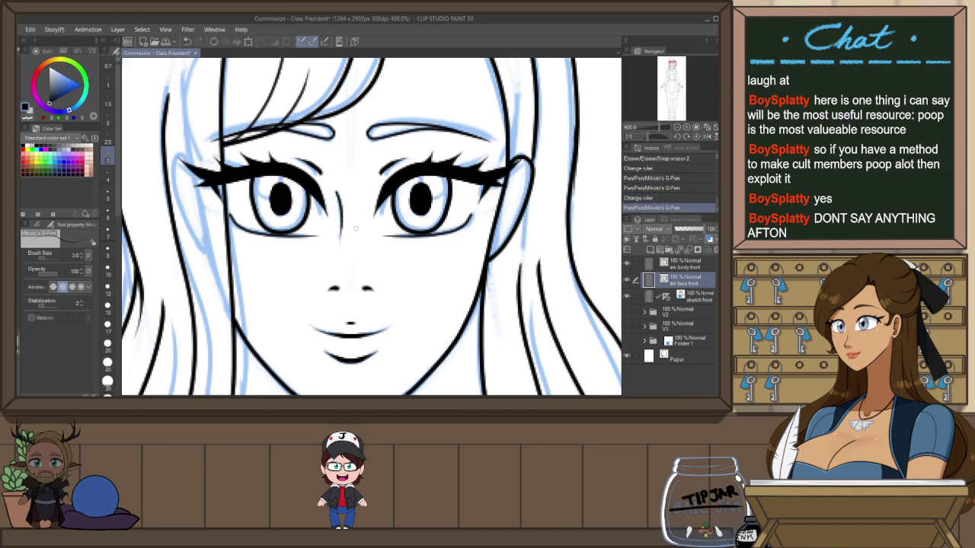
pyautogui.hotkey('ctrl', 'z')
pyautogui.moveTo(336, 194); pyautogui.dragTo(340, 242)
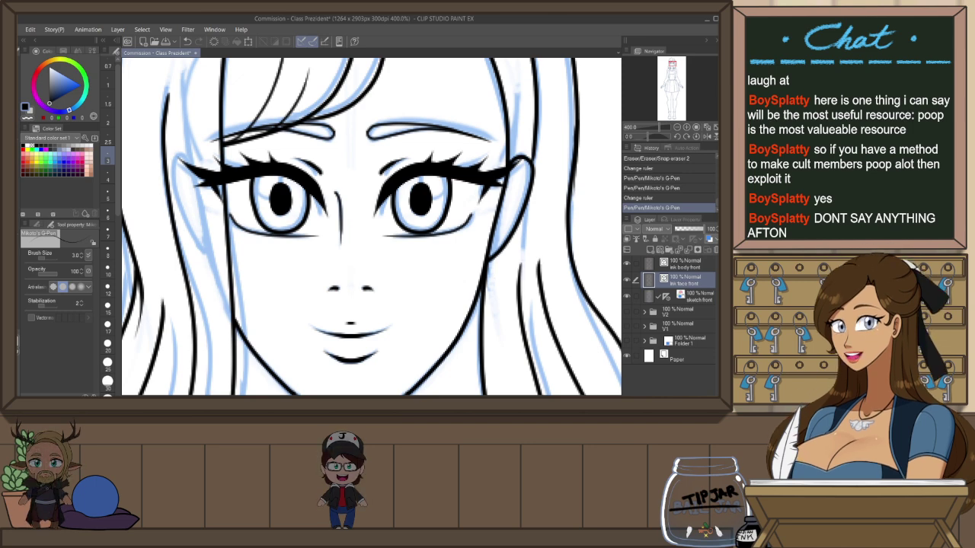
# Make the ink body front layer active and ink the small inner fold of the exposed ear
pyautogui.click(685, 263)
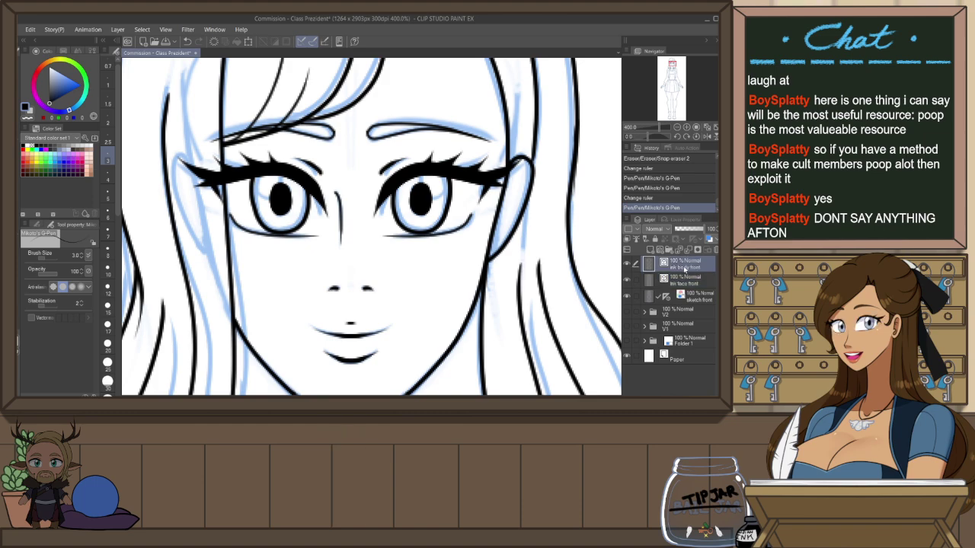
pyautogui.hotkey('ctrl', '-')
pyautogui.hotkey('ctrl', '-')
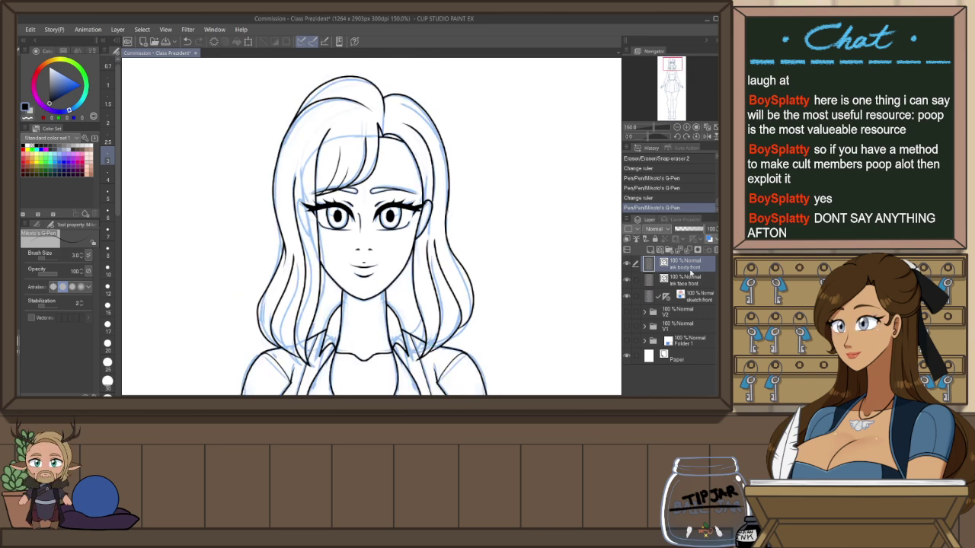
pyautogui.hotkey('ctrl', '+')
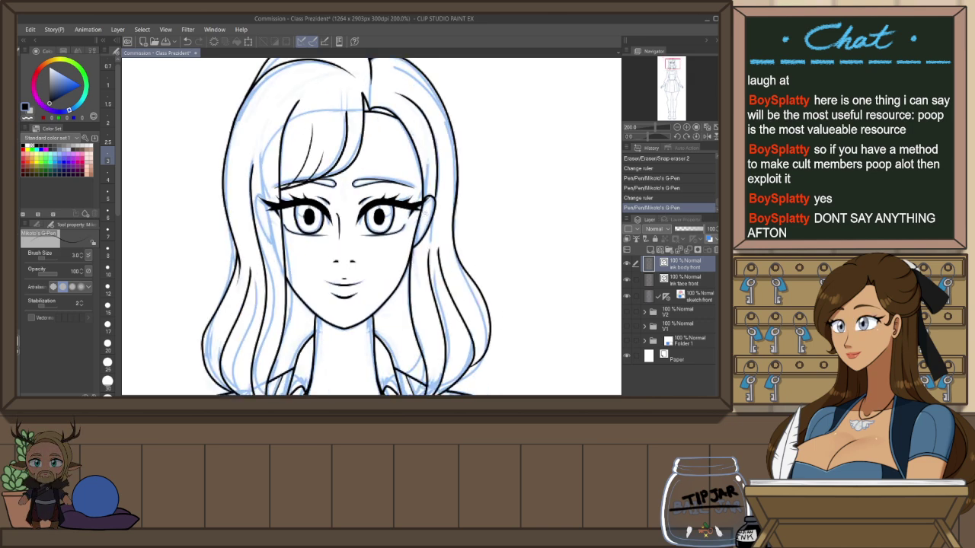
pyautogui.moveTo(430, 262); pyautogui.dragTo(432, 242)
pyautogui.hotkey('ctrl', 'z')
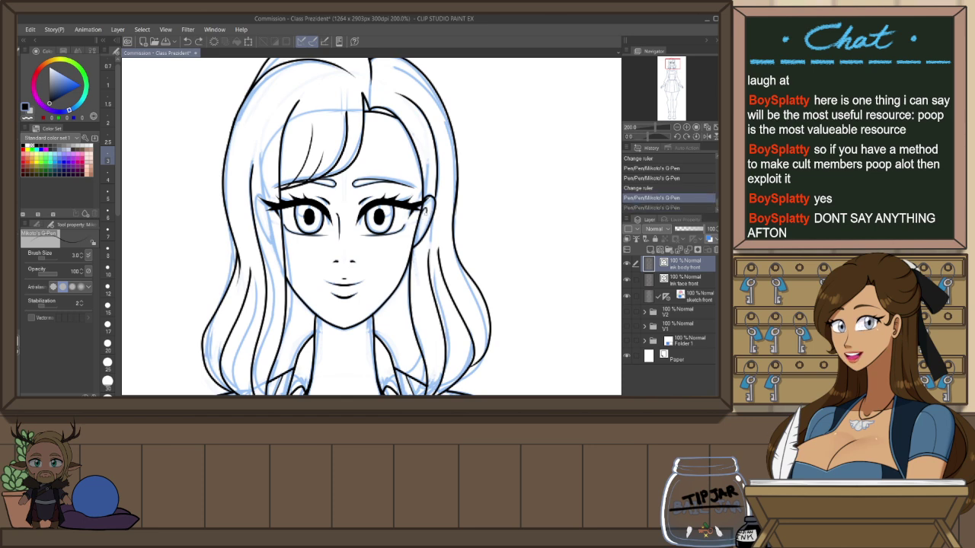
pyautogui.moveTo(428, 207); pyautogui.dragTo(416, 243)
pyautogui.hotkey('ctrl', 'z')
# Try inking extra flowing strand lines in the lower hair waves on the side where the fringe falls
pyautogui.scroll(-5, 444, 344)
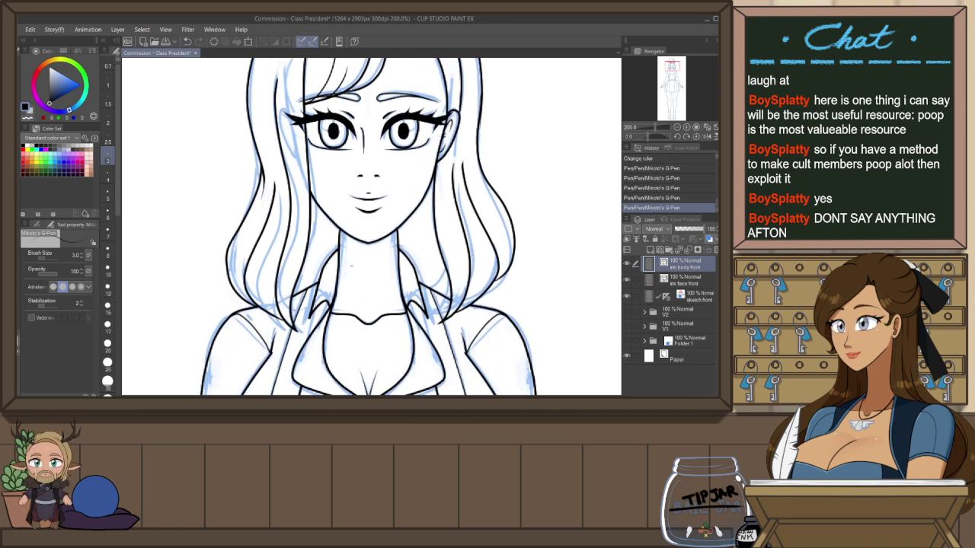
pyautogui.moveTo(289, 327); pyautogui.dragTo(302, 236)
pyautogui.hotkey('ctrl', 'z')
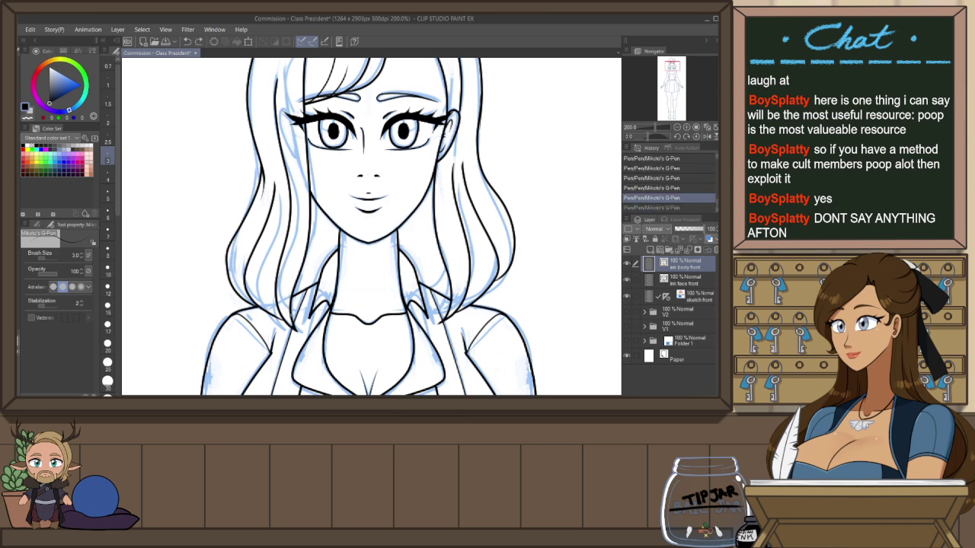
pyautogui.moveTo(291, 305); pyautogui.dragTo(302, 217)
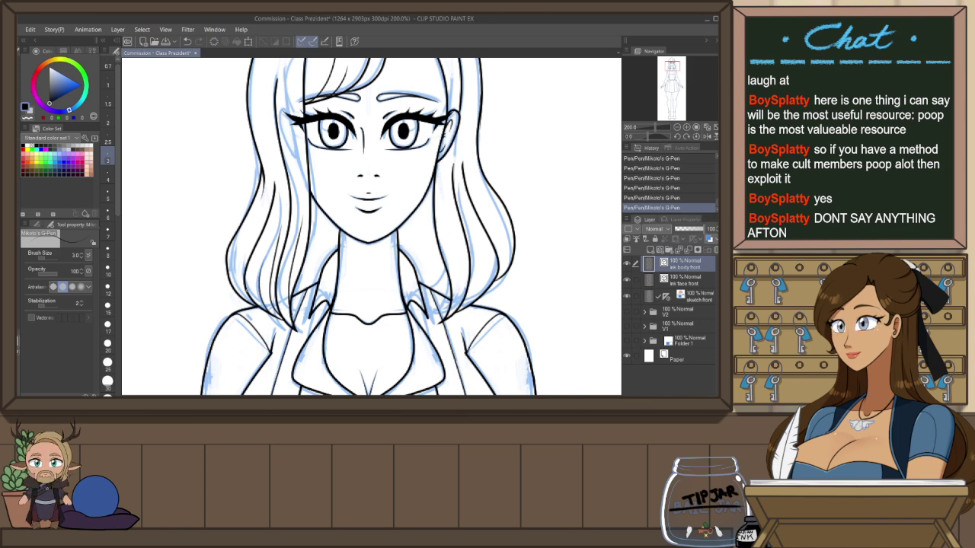
pyautogui.moveTo(238, 276); pyautogui.dragTo(254, 215)
pyautogui.hotkey('ctrl', 'z')
pyautogui.moveTo(249, 301)
pyautogui.mouseDown()
pyautogui.moveTo(237, 280)
pyautogui.moveTo(254, 213)
pyautogui.mouseUp()
pyautogui.hotkey('ctrl', 'z')
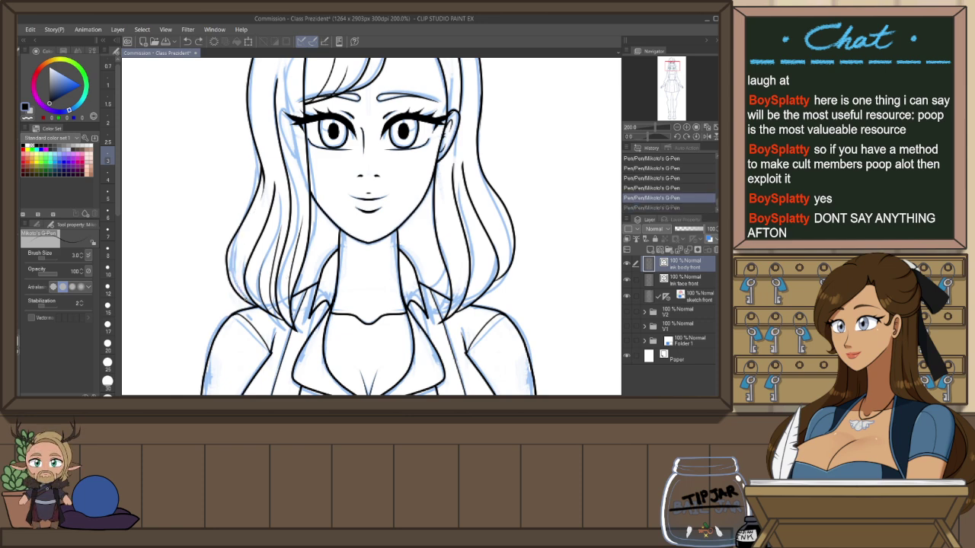
pyautogui.moveTo(244, 300); pyautogui.dragTo(256, 205)
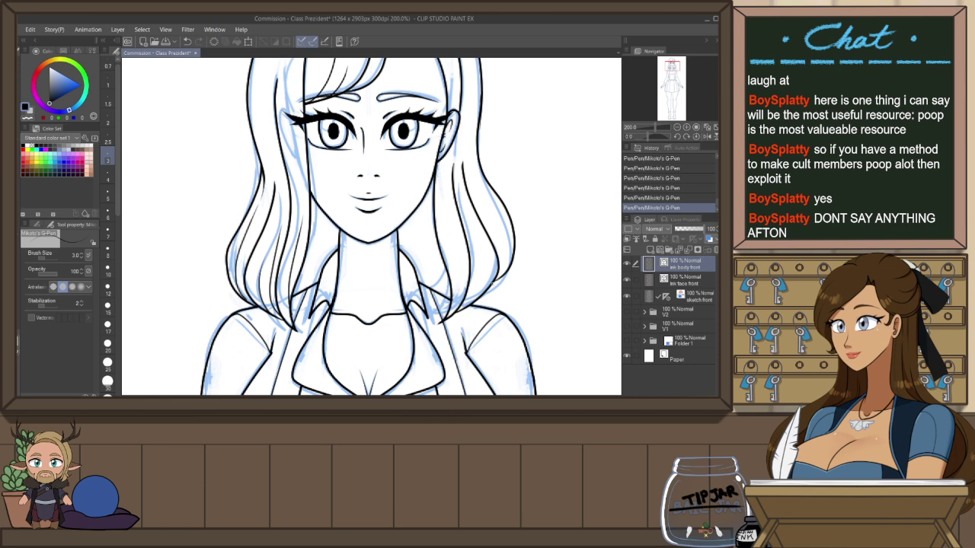
pyautogui.hotkey('ctrl', 'z')
pyautogui.hotkey('ctrl', 'z')
pyautogui.hotkey('ctrl', 'z')
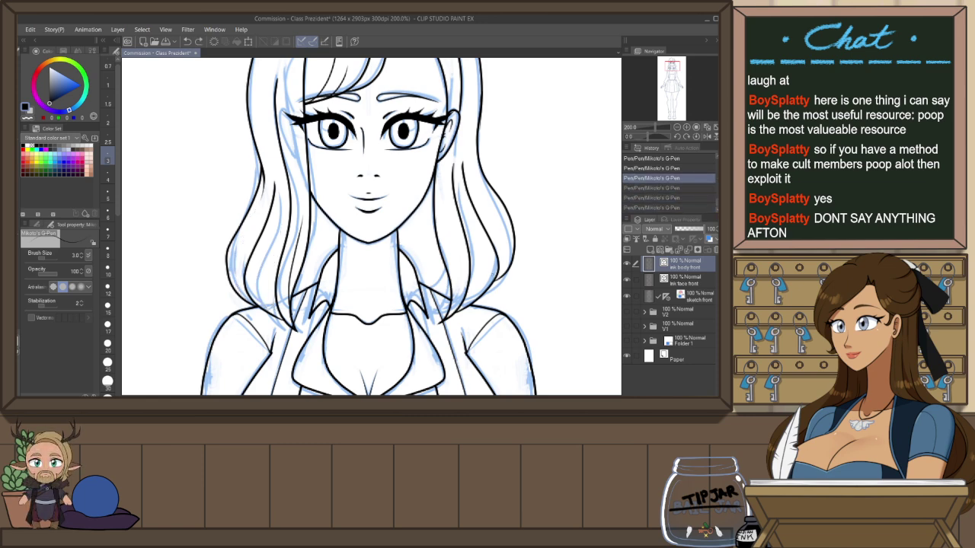
pyautogui.hotkey('ctrl', 'z')
# Compare the torso line art with the colored reference by briefly showing the V2 folder, and hide the folder again
pyautogui.moveTo(544, 196); pyautogui.dragTo(537, 296)
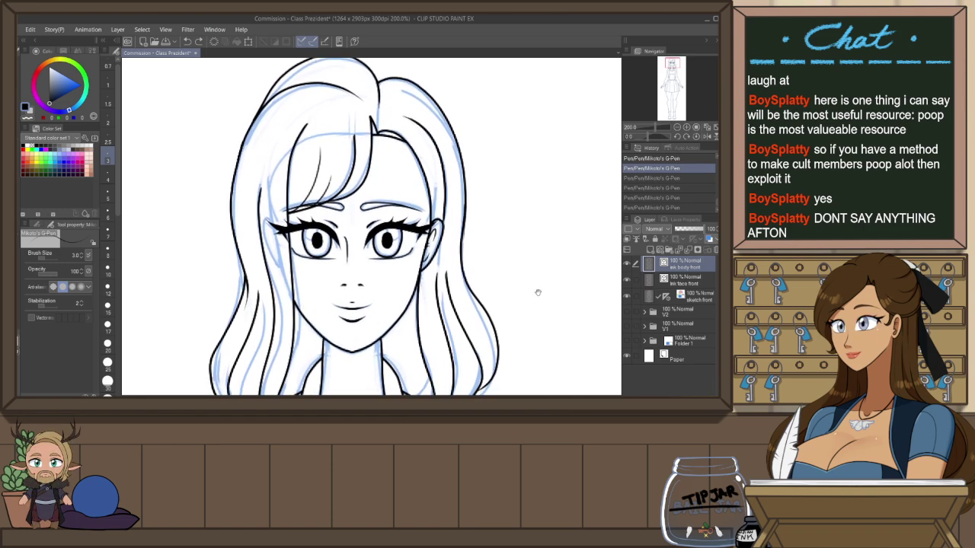
pyautogui.scroll(-3, 538, 293)
pyautogui.scroll(-2, 525, 263)
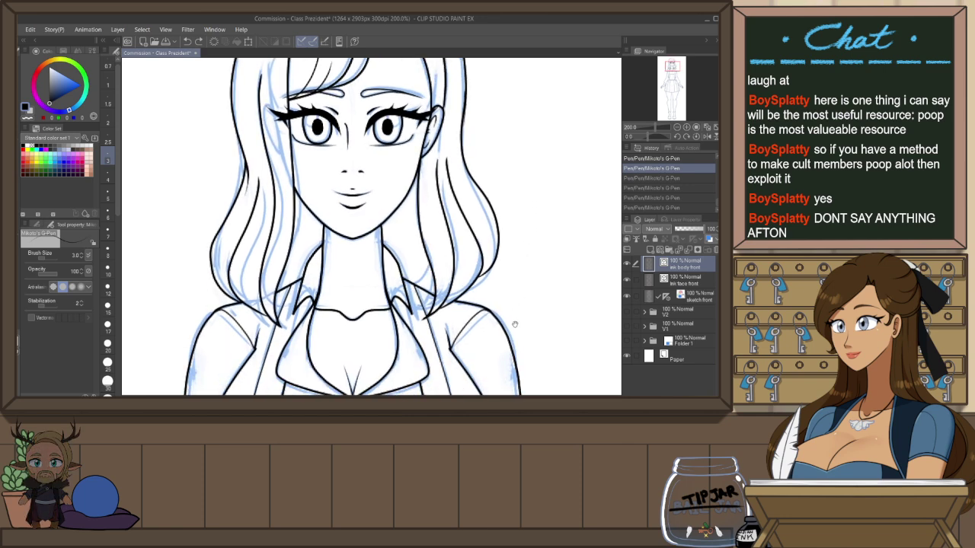
pyautogui.scroll(-2, 509, 224)
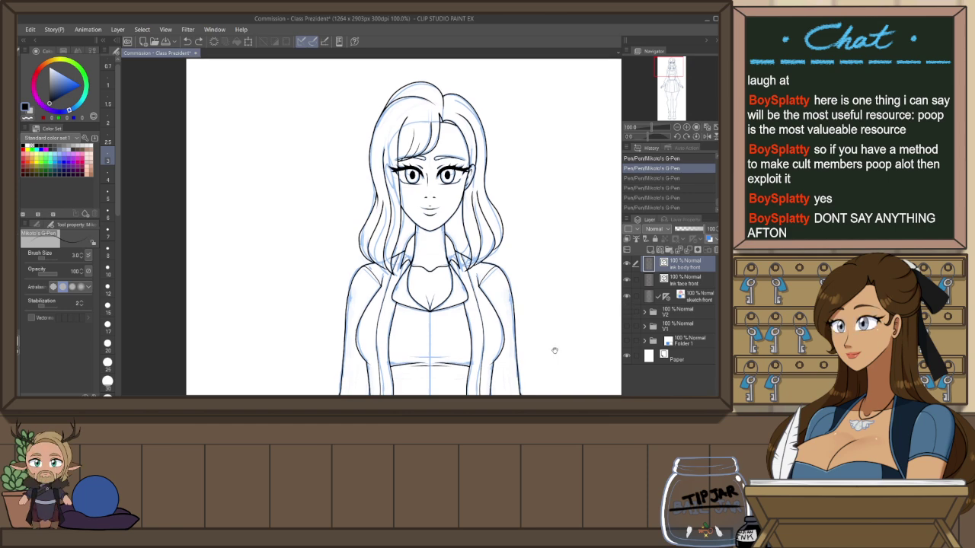
pyautogui.moveTo(552, 348)
pyautogui.mouseDown()
pyautogui.moveTo(553, 148)
pyautogui.moveTo(638, 96)
pyautogui.mouseUp()
pyautogui.scroll(1, 462, 115)
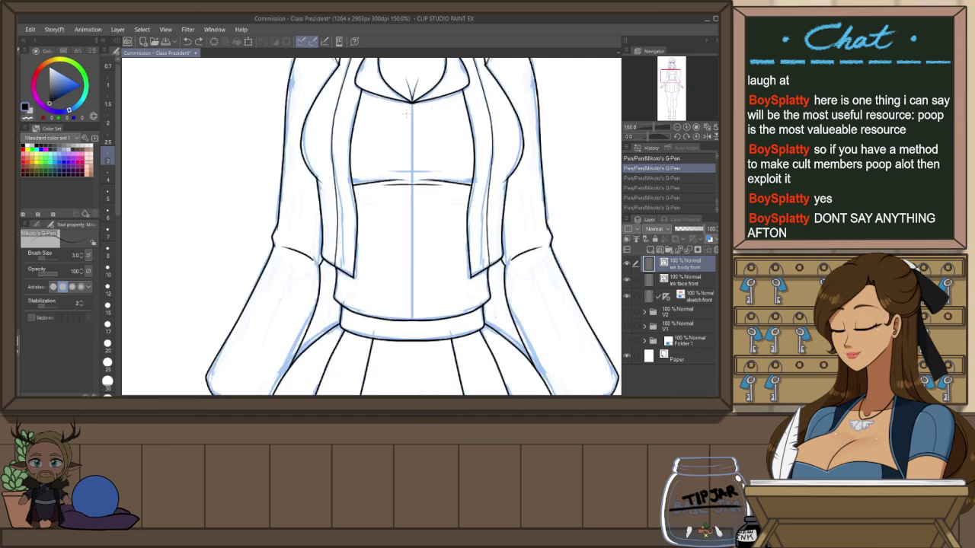
pyautogui.click(629, 311)
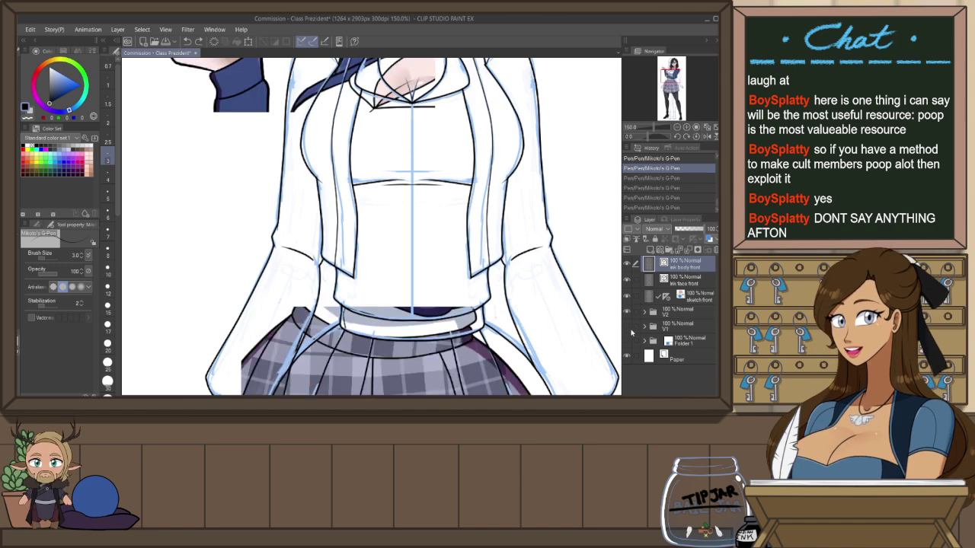
pyautogui.click(628, 313)
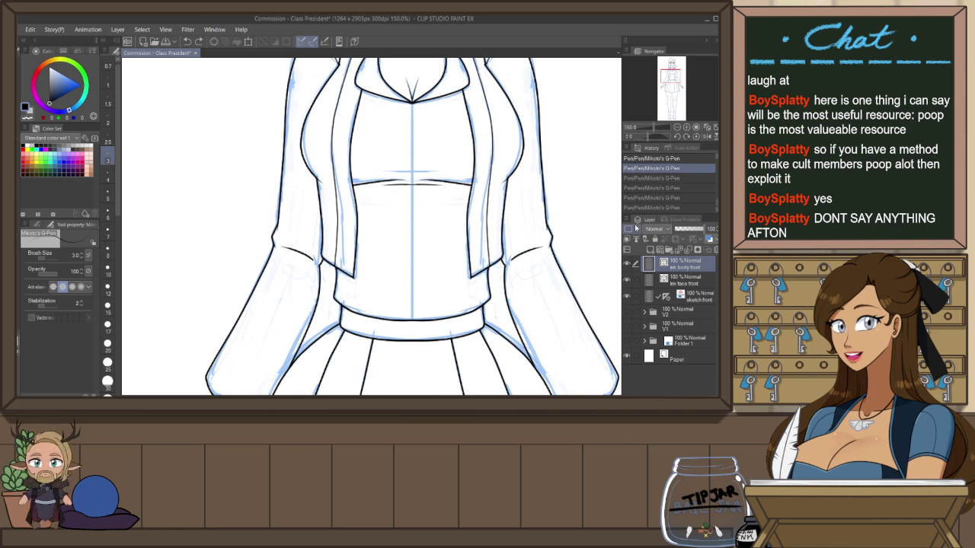
# Ink the shirt's vertical placket line slightly beside the center guide, from the collar point down to the waistband
pyautogui.scroll(1, 416, 108)
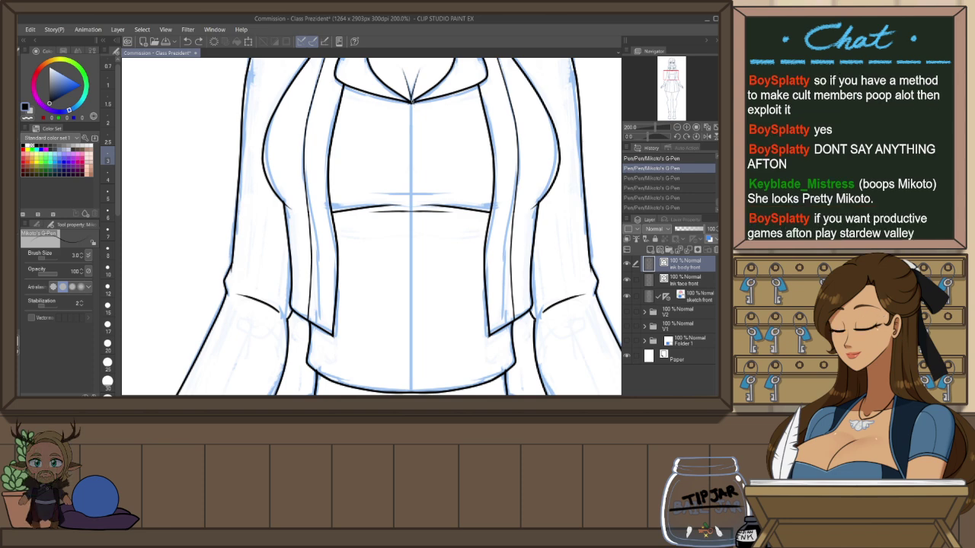
pyautogui.moveTo(411, 102); pyautogui.dragTo(415, 143)
pyautogui.hotkey('ctrl', 'z')
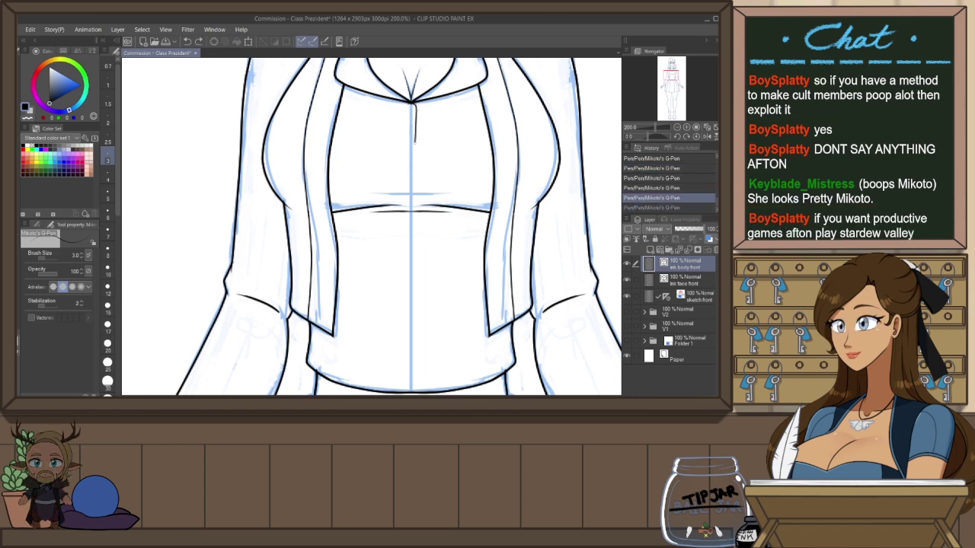
pyautogui.hotkey('ctrl', 'z')
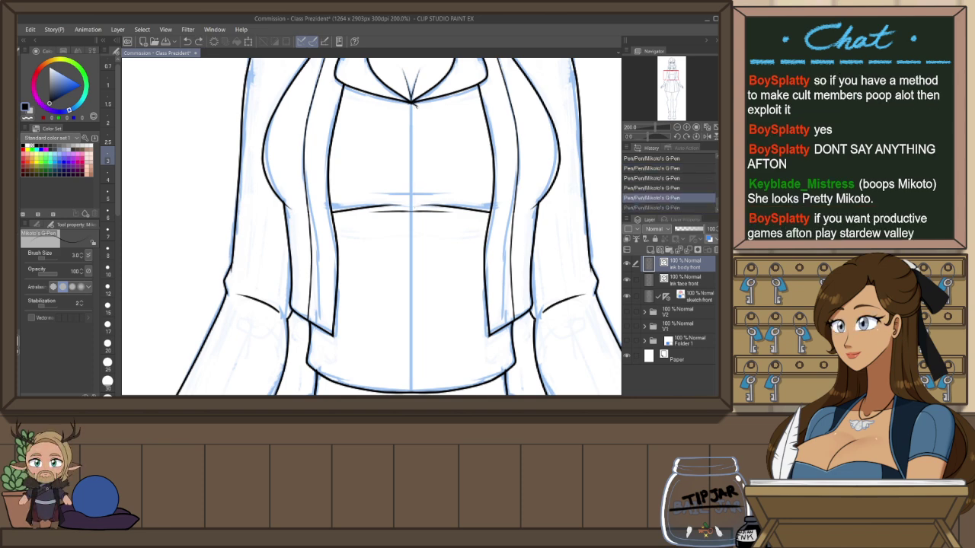
pyautogui.moveTo(417, 202); pyautogui.dragTo(417, 212)
pyautogui.moveTo(425, 275); pyautogui.dragTo(399, 229)
pyautogui.moveTo(395, 173); pyautogui.dragTo(394, 348)
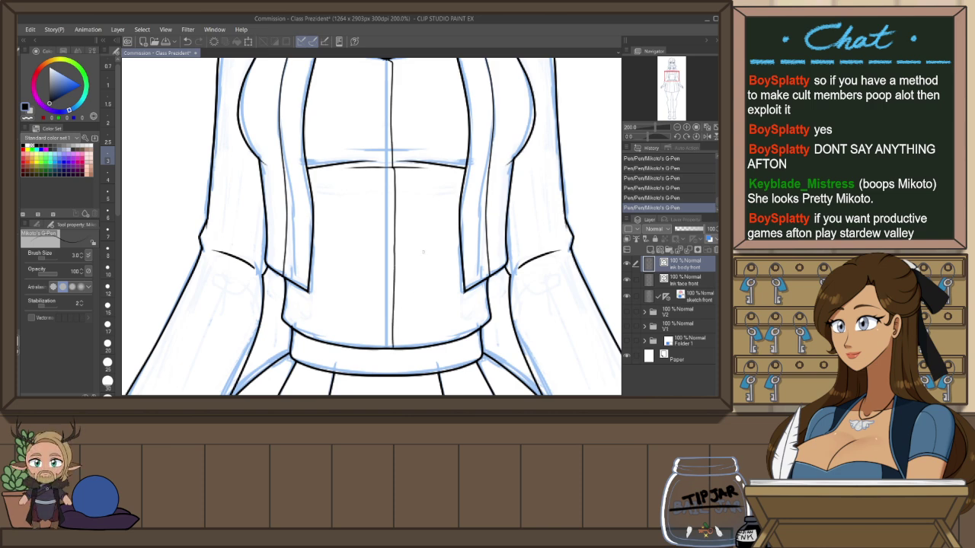
# Adjust the upper placket line with Pinch vector line and clean up its end below the collar point with the Snap eraser
pyautogui.moveTo(411, 178); pyautogui.dragTo(406, 231)
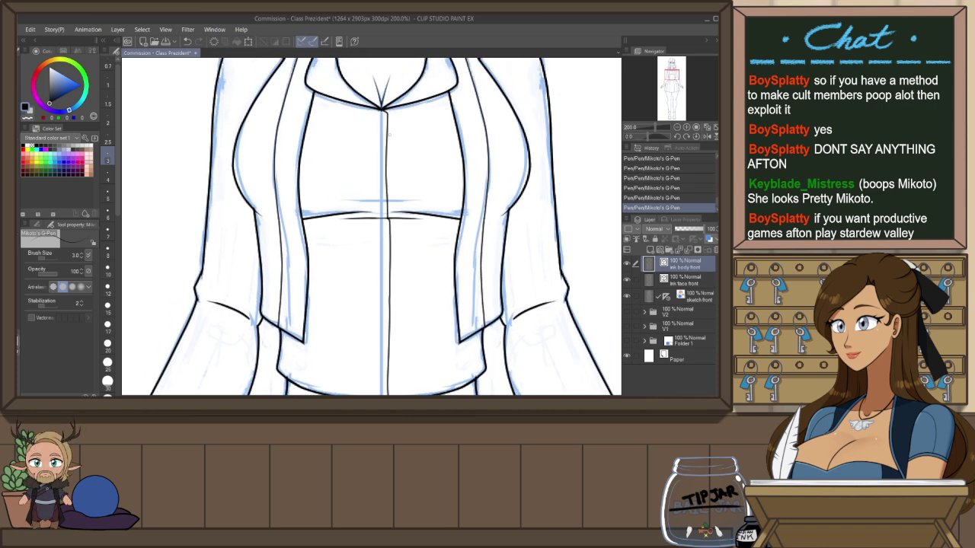
pyautogui.press('y')
pyautogui.moveTo(390, 163); pyautogui.dragTo(392, 160)
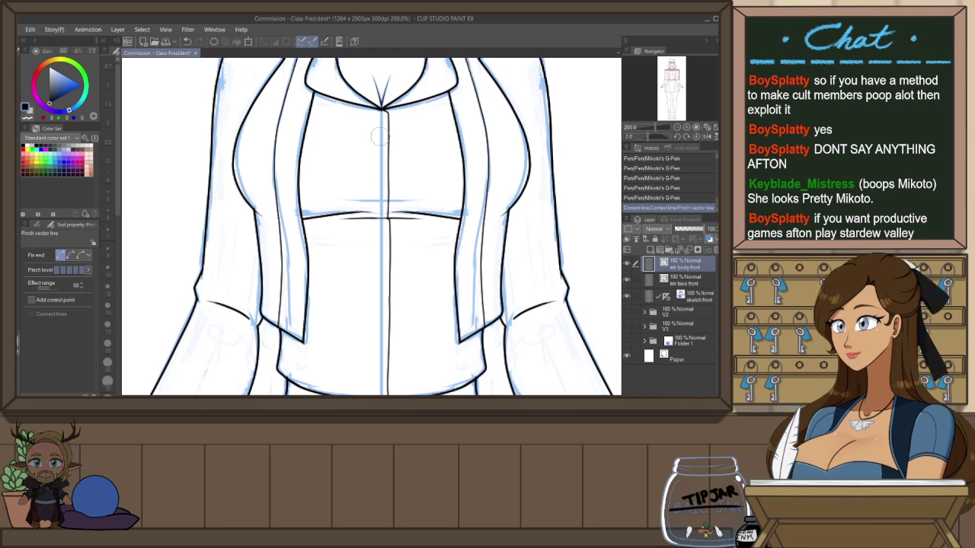
pyautogui.press('e')
pyautogui.scroll(2, 390, 99)
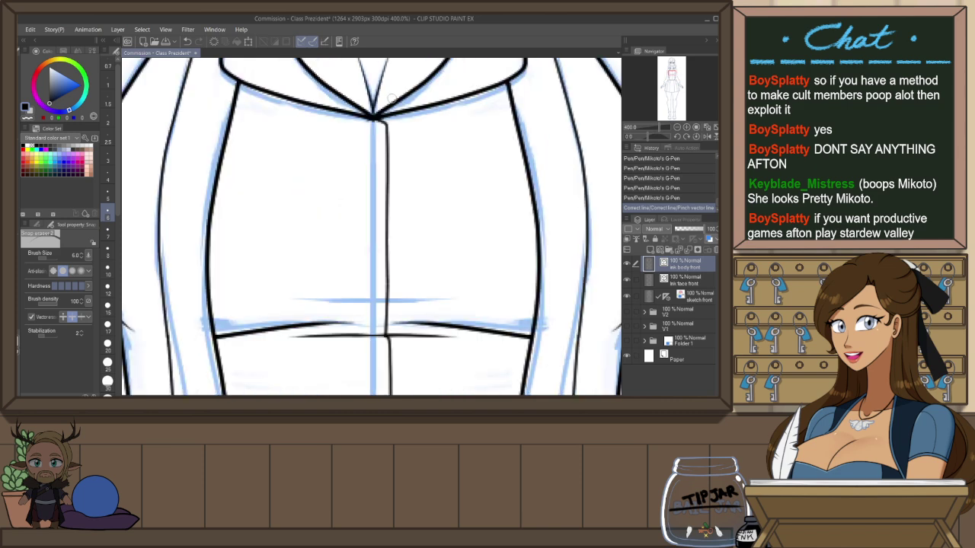
pyautogui.moveTo(402, 147)
pyautogui.mouseDown()
pyautogui.moveTo(401, 185)
pyautogui.moveTo(390, 179)
pyautogui.mouseUp()
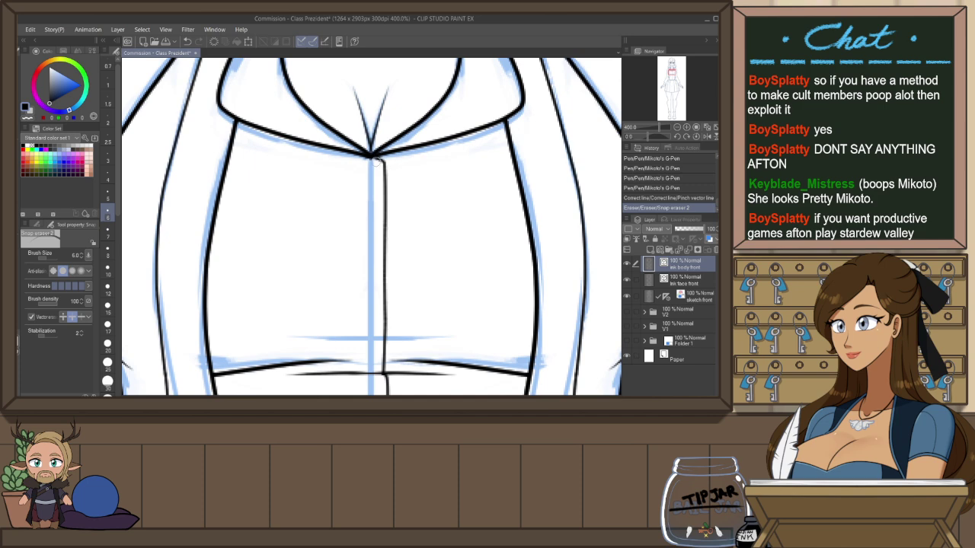
# Pull the end control point of the collar's lower edge line in toward the collar point beside the placket
pyautogui.press('o')
pyautogui.click(373, 159)
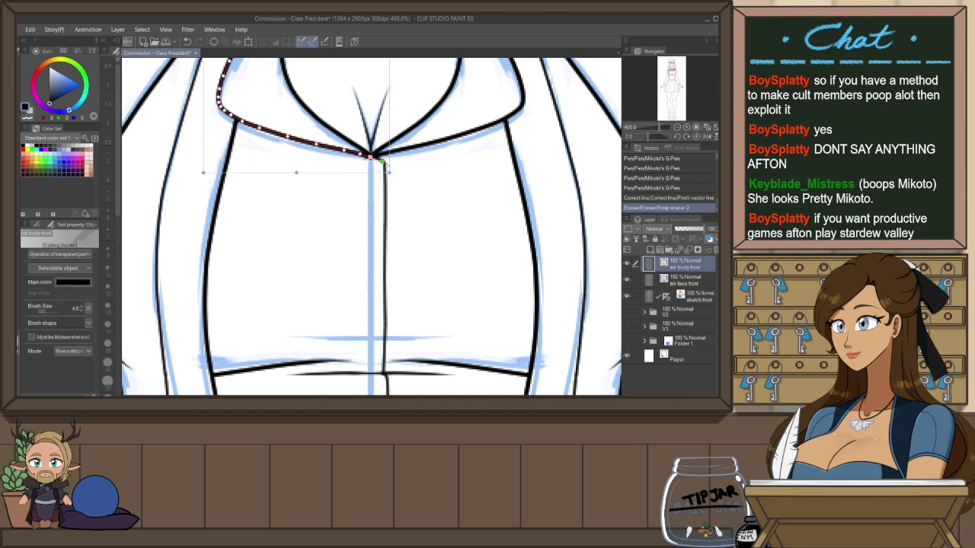
pyautogui.moveTo(382, 161); pyautogui.dragTo(376, 158)
pyautogui.click(429, 162)
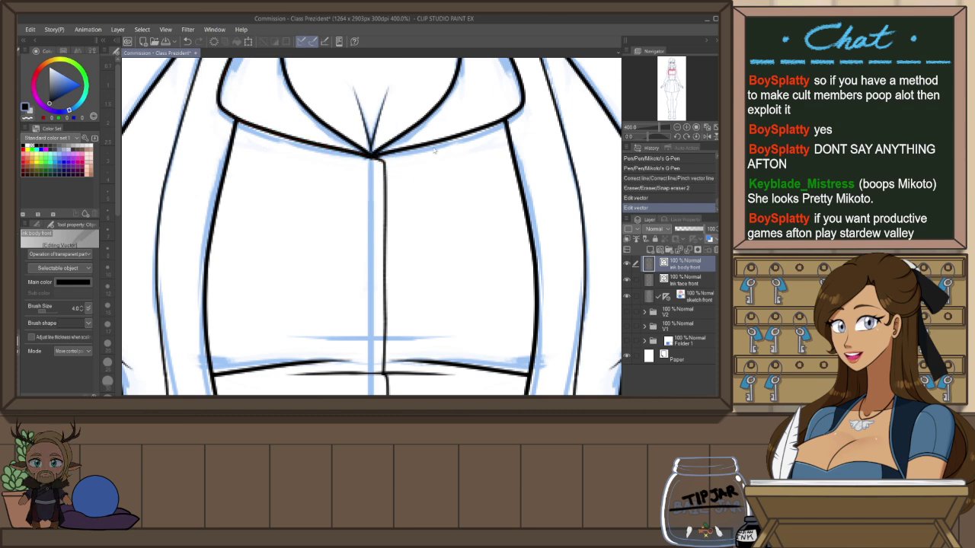
# Nudge the end control point of the inner neckline curve at the collar point, and save the file
pyautogui.scroll(1, 364, 150)
pyautogui.scroll(1, 364, 151)
pyautogui.click(363, 153)
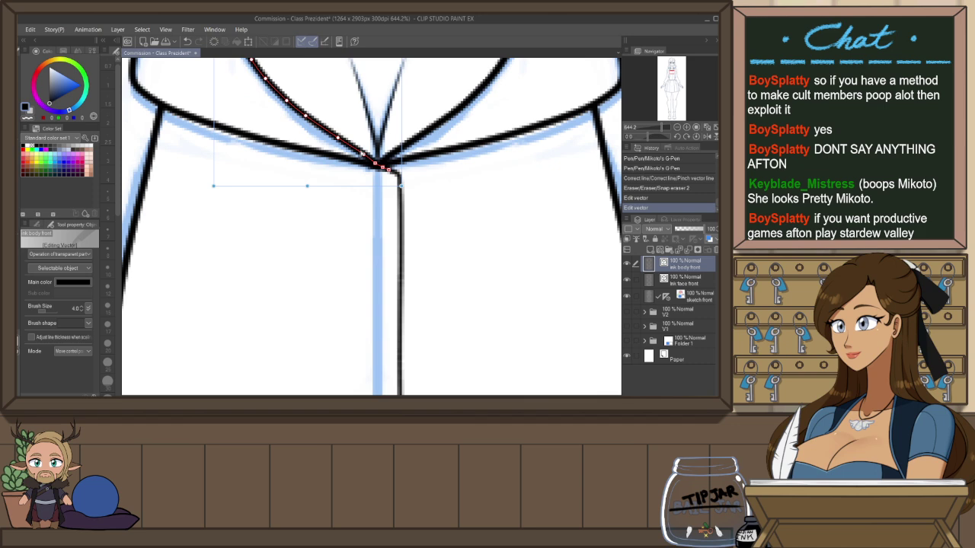
pyautogui.click(366, 160)
pyautogui.moveTo(376, 166); pyautogui.dragTo(372, 165)
pyautogui.click(460, 198)
pyautogui.scroll(-5, 460, 201)
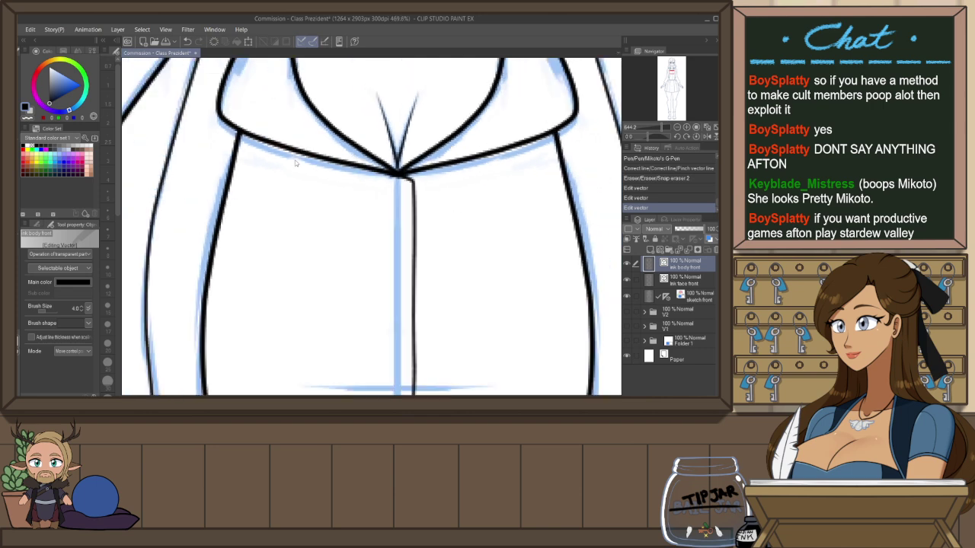
pyautogui.scroll(-5, 425, 182)
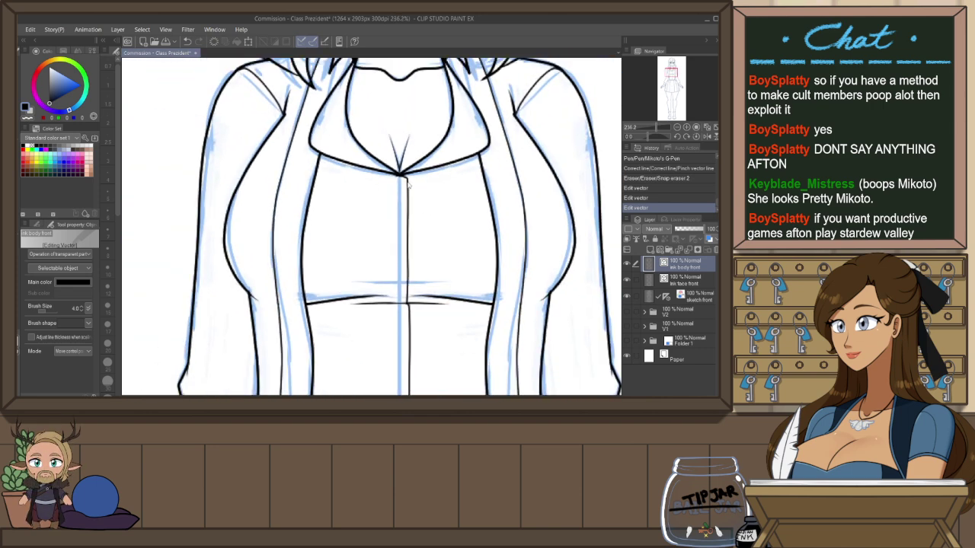
pyautogui.scroll(-5, 407, 185)
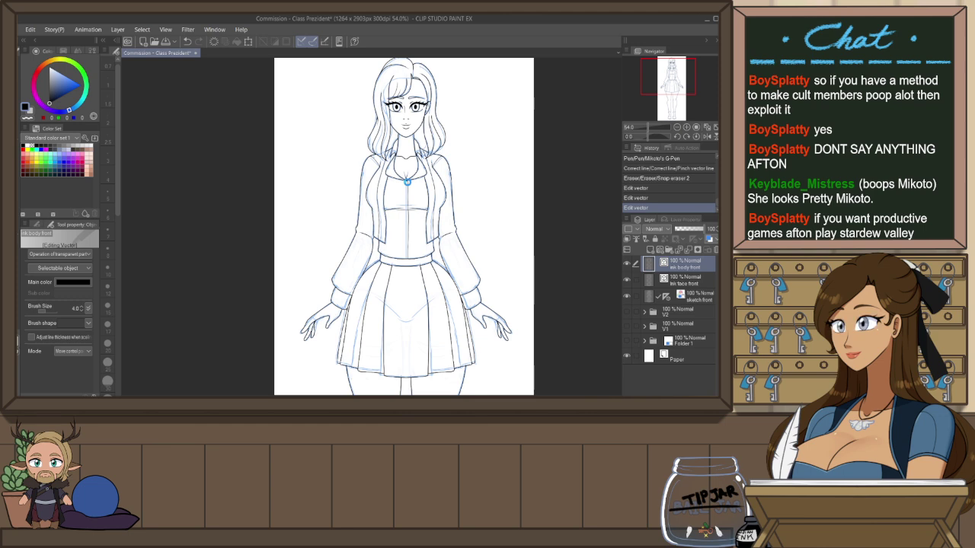
pyautogui.hotkey('ctrl', 's')
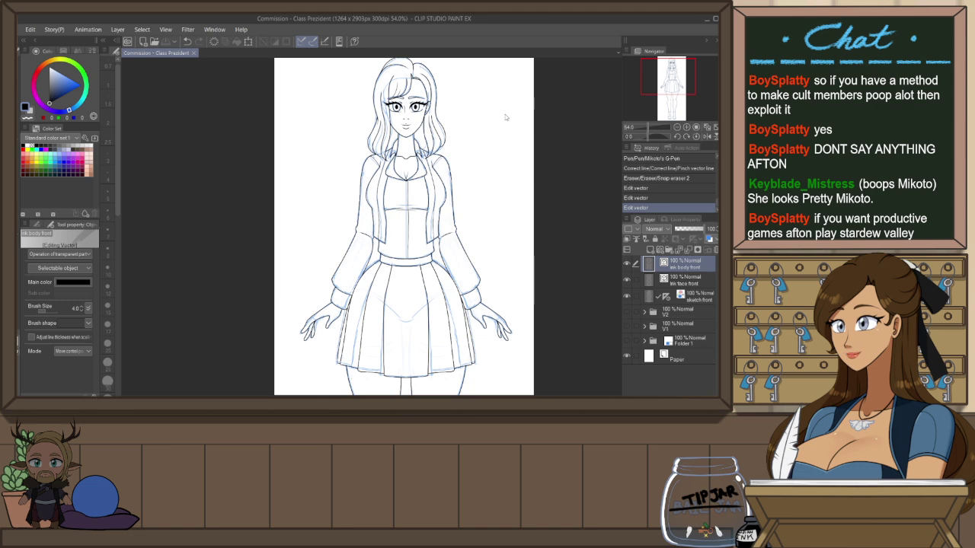
# Erase the overshooting thigh line ends below the outer corner of both knees with the Snap eraser
pyautogui.scroll(-4, 503, 113)
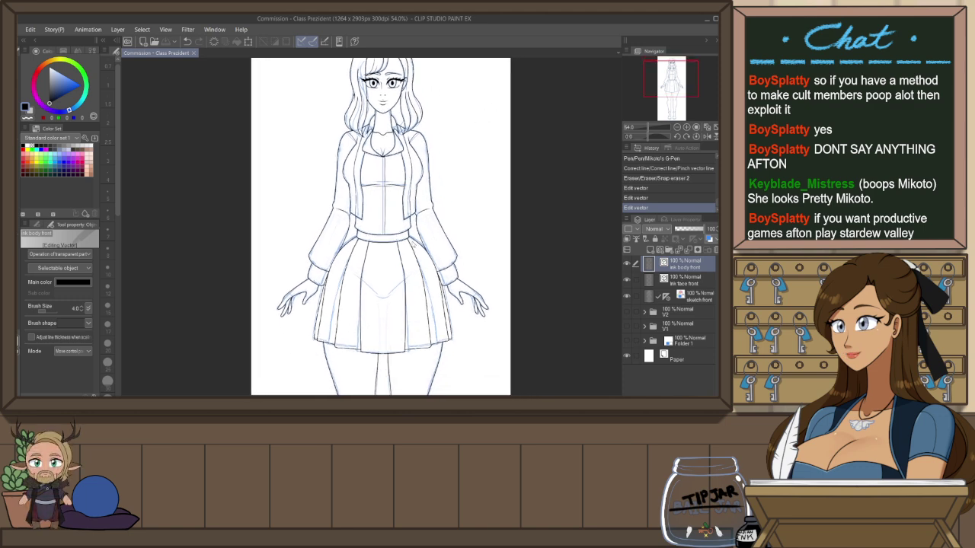
pyautogui.scroll(5, 393, 347)
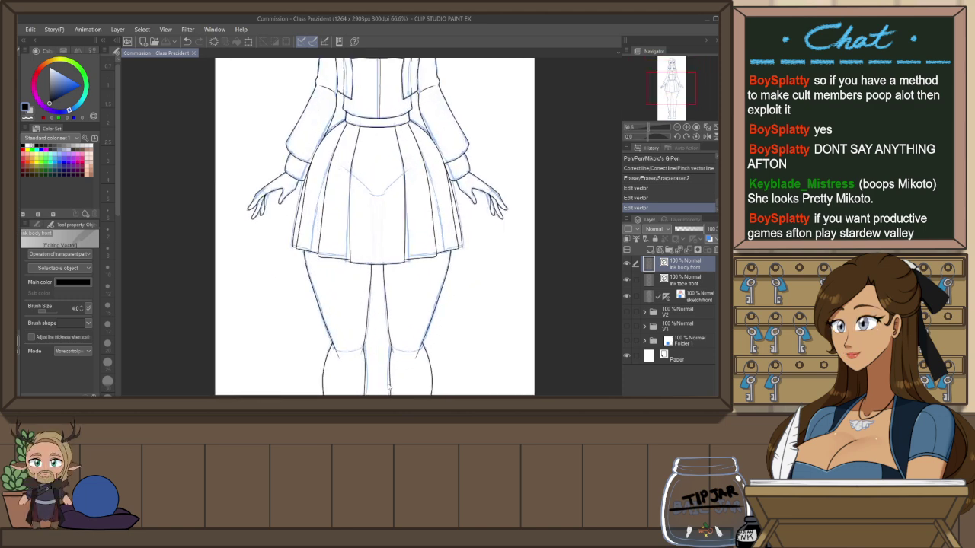
pyautogui.press('e')
pyautogui.moveTo(320, 343); pyautogui.dragTo(327, 350)
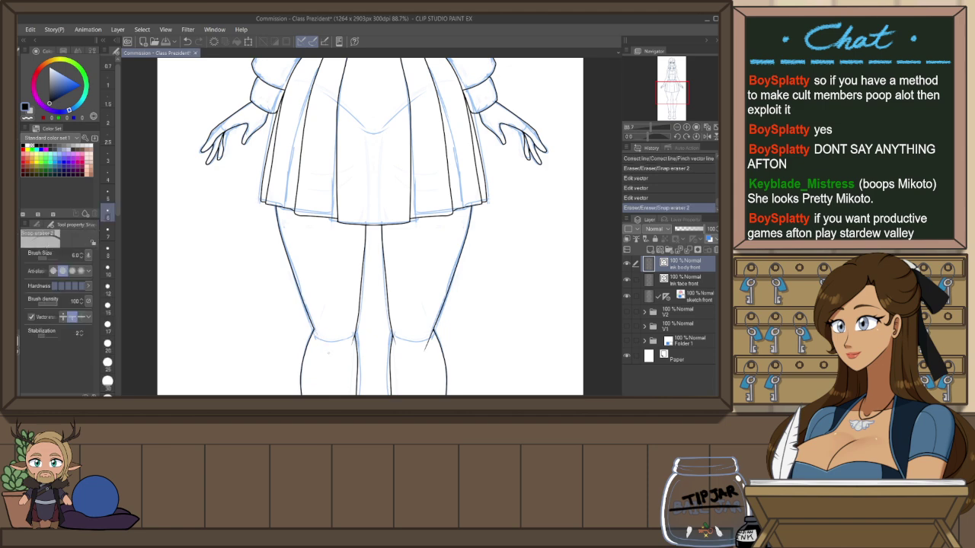
pyautogui.moveTo(431, 341); pyautogui.dragTo(424, 348)
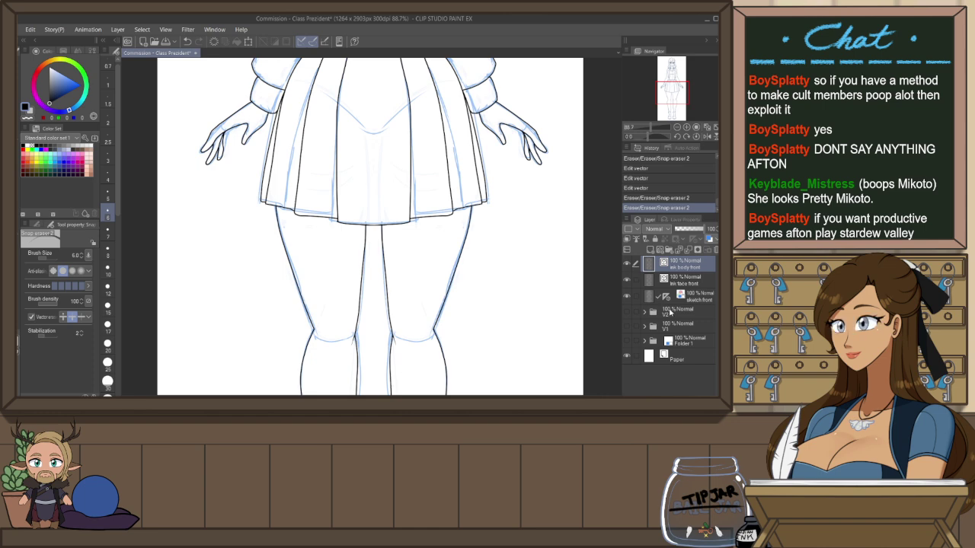
# Move the symmetry ruler from the sketch front layer to the ink body front layer and make that layer active
pyautogui.click(665, 299)
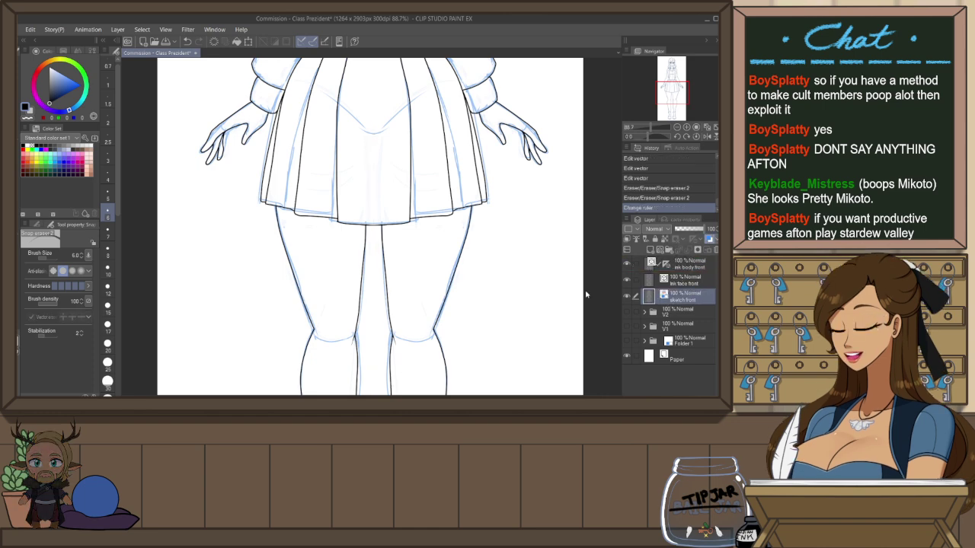
pyautogui.click(680, 263)
# Ink short mirrored creases below the outer knee corners and a small tick on each kneecap curve with Mikoto's G-Pen at size 4
pyautogui.scroll(-3, 417, 297)
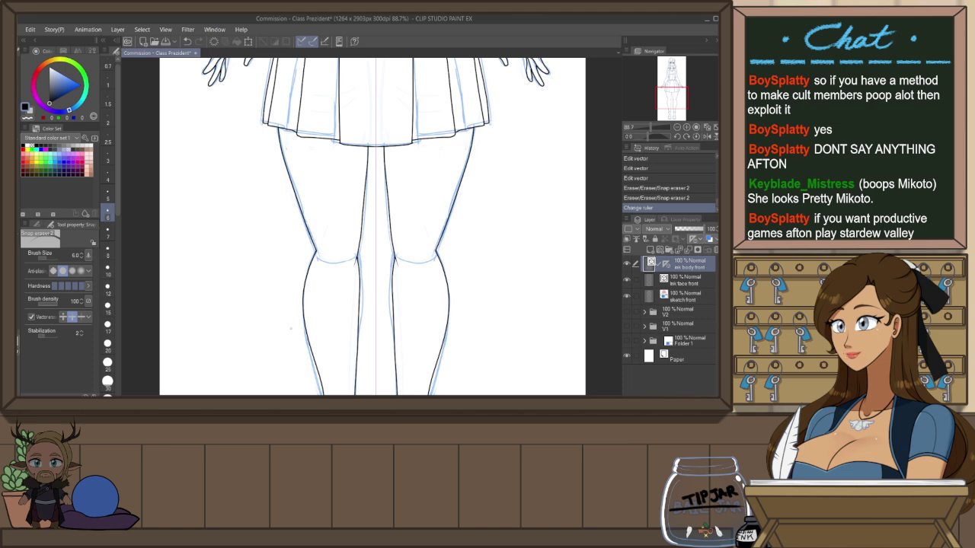
pyautogui.scroll(3, 429, 269)
pyautogui.scroll(2, 430, 269)
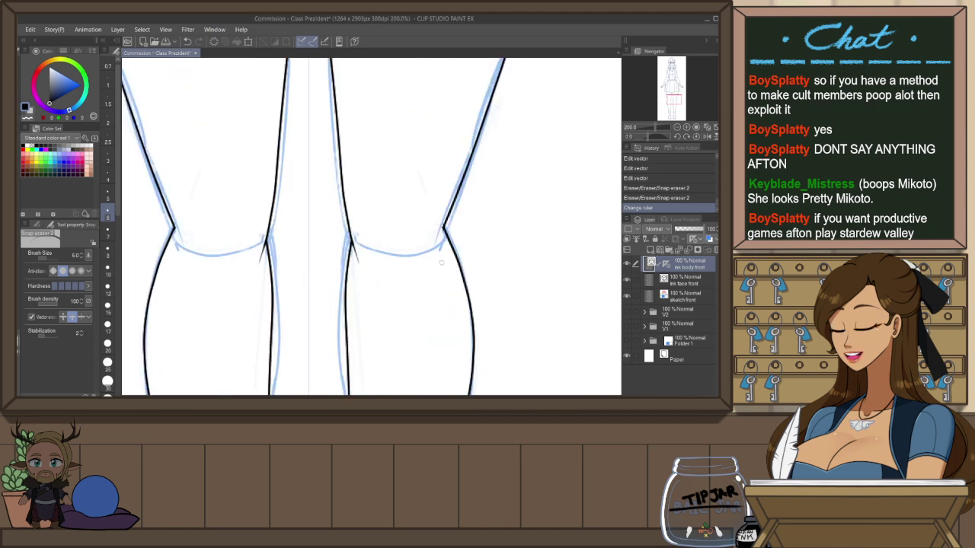
pyautogui.press('p')
pyautogui.moveTo(179, 245); pyautogui.dragTo(186, 272)
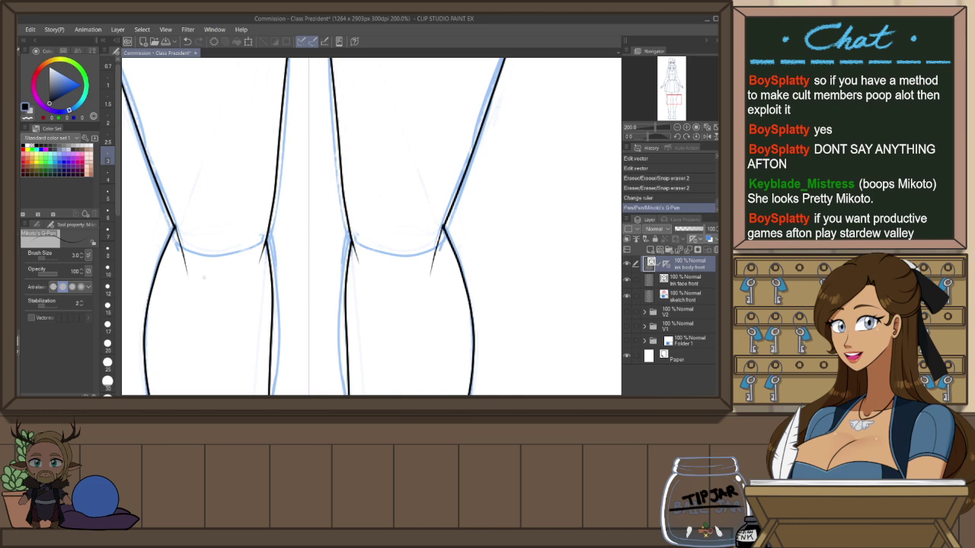
pyautogui.hotkey('ctrl', 'z')
pyautogui.click(112, 178)
pyautogui.moveTo(175, 227); pyautogui.dragTo(185, 265)
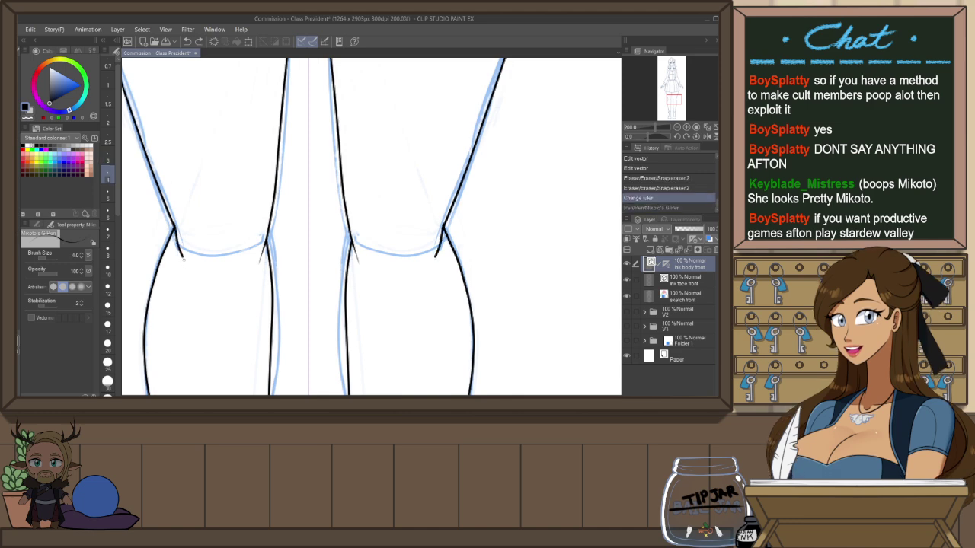
pyautogui.hotkey('ctrl', 'z')
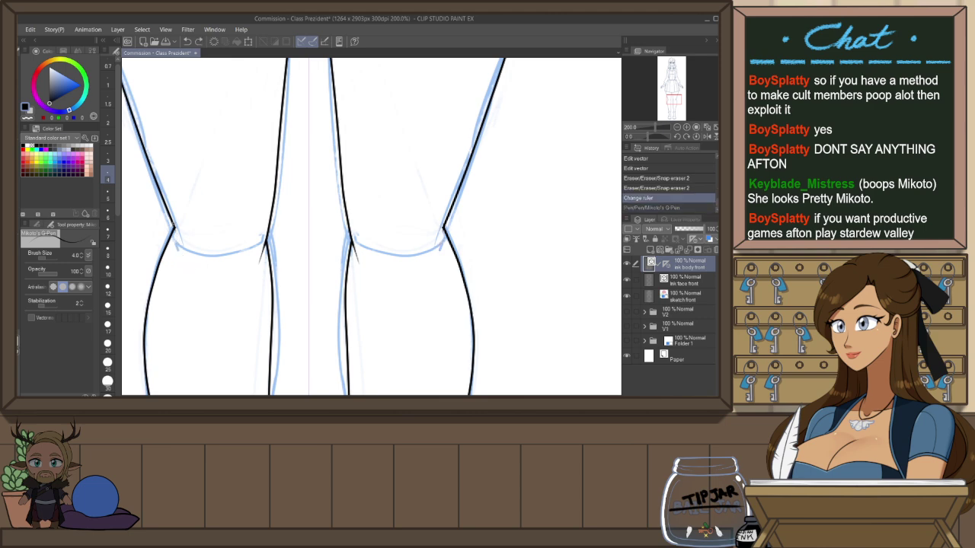
pyautogui.moveTo(175, 226); pyautogui.dragTo(194, 275)
pyautogui.hotkey('ctrl', 'z')
pyautogui.moveTo(174, 227); pyautogui.dragTo(188, 271)
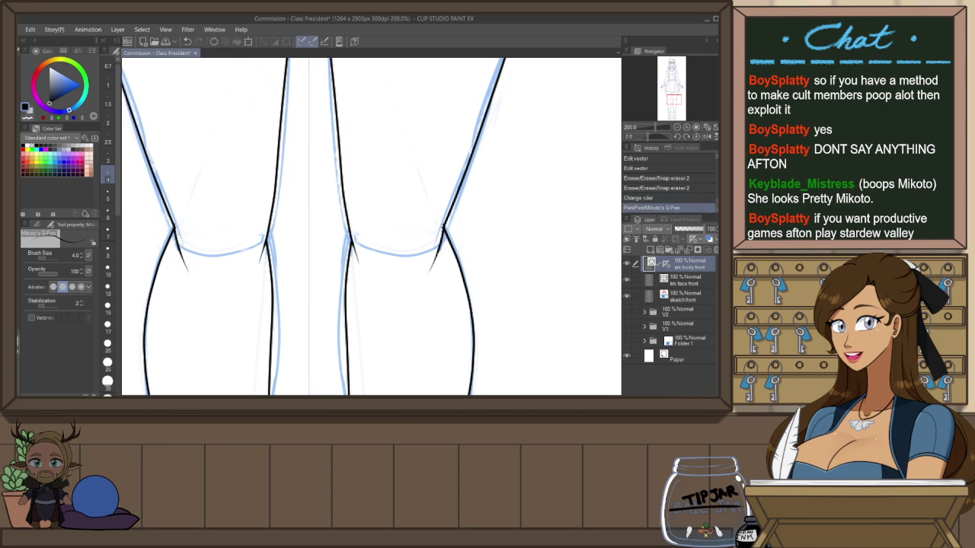
pyautogui.hotkey('ctrl', 'z')
pyautogui.moveTo(175, 228); pyautogui.dragTo(190, 278)
pyautogui.hotkey('ctrl', 'z')
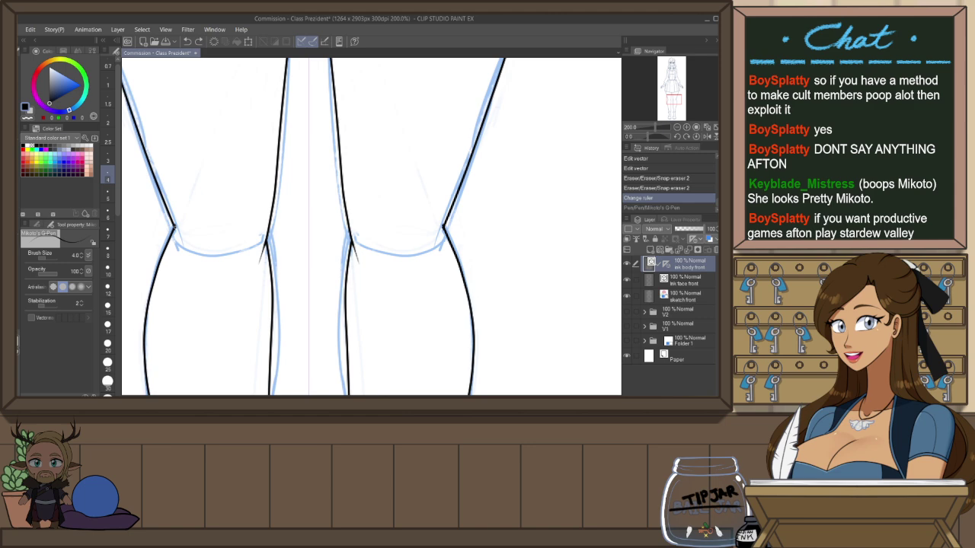
pyautogui.moveTo(174, 226); pyautogui.dragTo(185, 269)
pyautogui.hotkey('ctrl', 'z')
pyautogui.moveTo(175, 226); pyautogui.dragTo(185, 264)
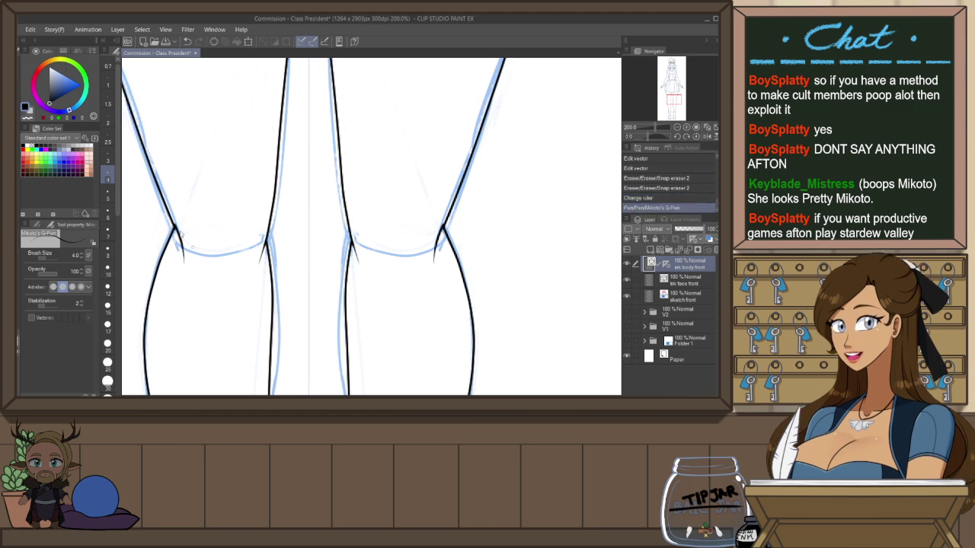
pyautogui.hotkey('ctrl', 'z')
pyautogui.moveTo(174, 227)
pyautogui.mouseDown()
pyautogui.moveTo(182, 260)
pyautogui.moveTo(208, 260)
pyautogui.mouseUp()
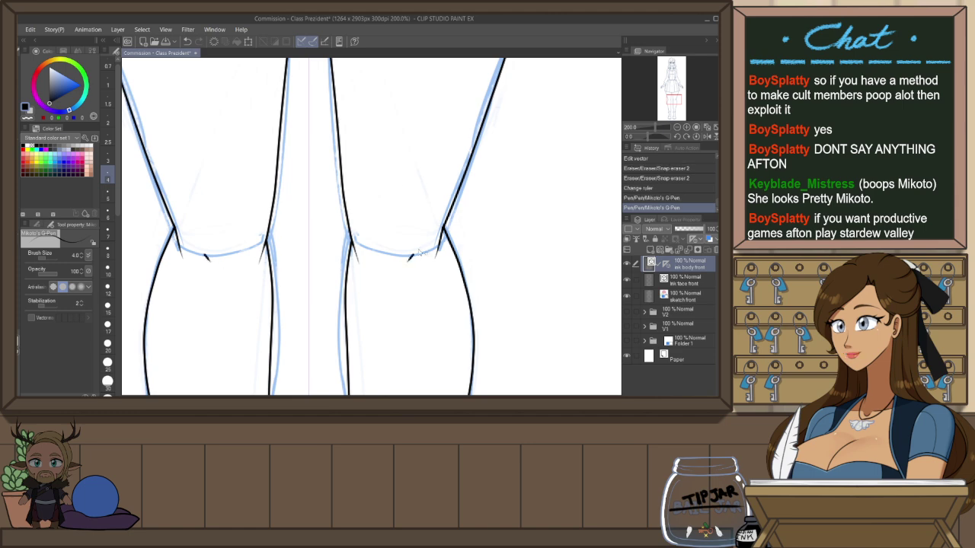
pyautogui.hotkey('ctrl', 'z')
pyautogui.moveTo(416, 248); pyautogui.dragTo(416, 256)
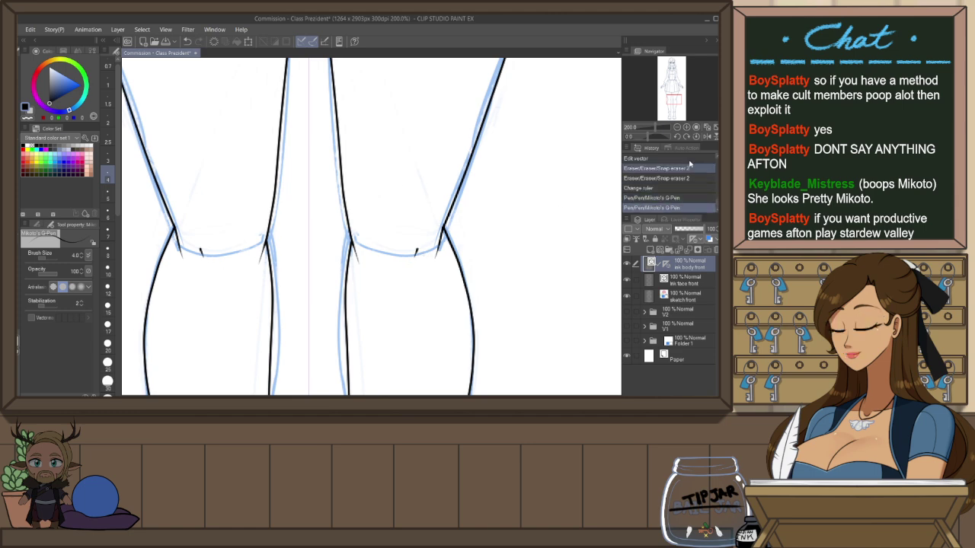
# Check the whole figure's line art with the sketch front layer hidden, and show the sketch again
pyautogui.hotkey('ctrl', '0')
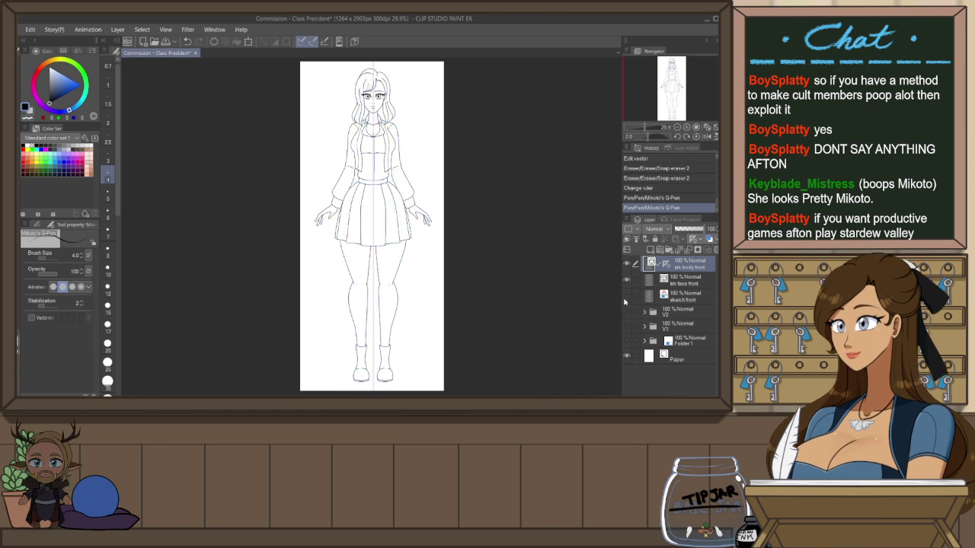
pyautogui.click(626, 296)
# Try inking the mirrored V-shaped pelvis line across the skirt with the size 4 pen
pyautogui.scroll(5, 385, 228)
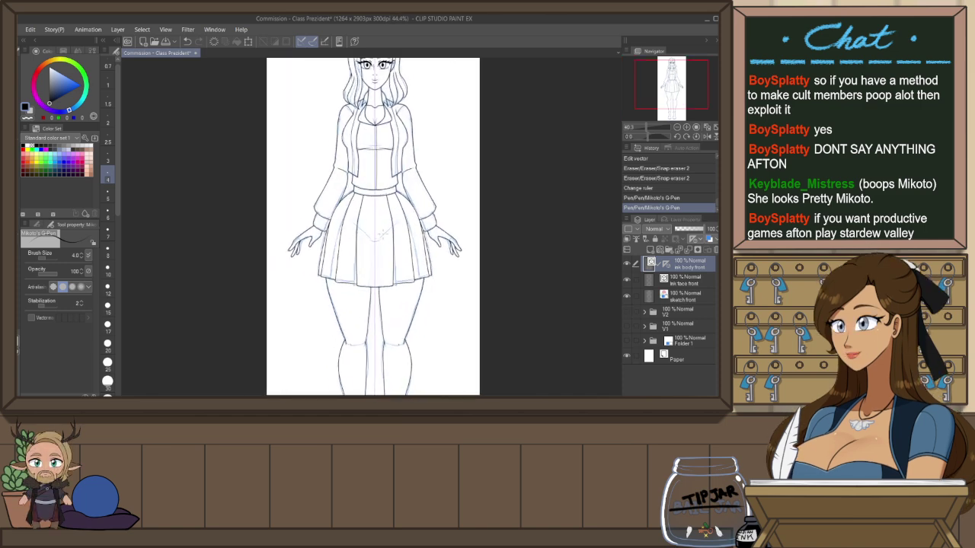
pyautogui.scroll(2, 384, 232)
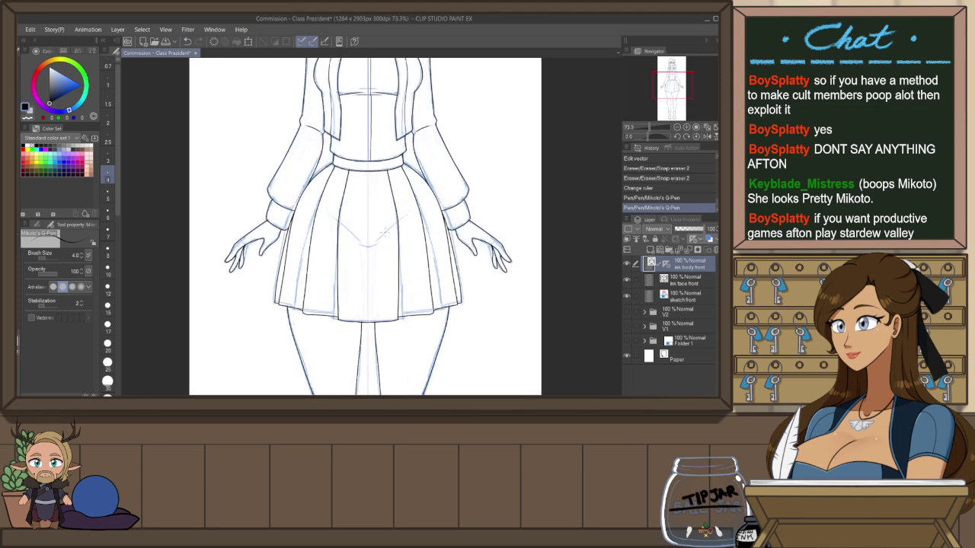
pyautogui.scroll(1, 385, 232)
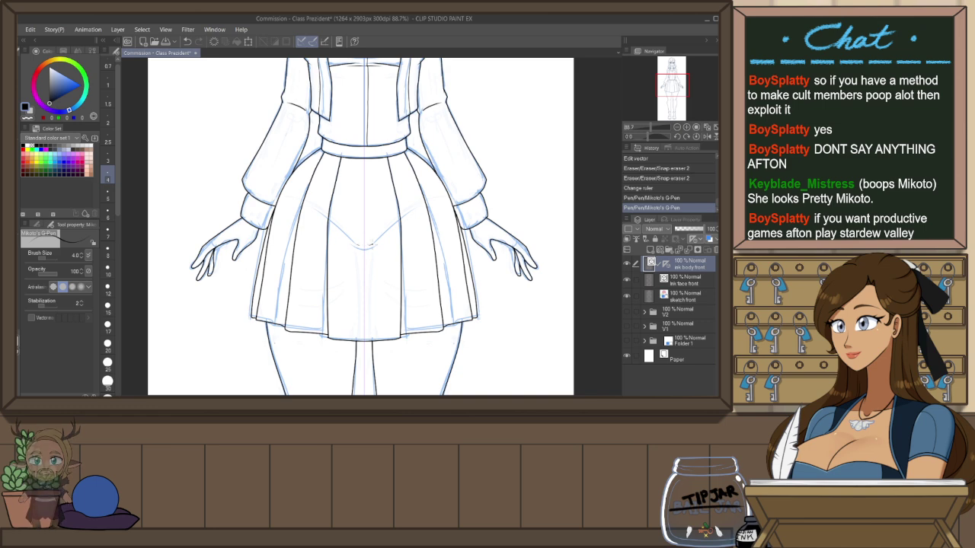
pyautogui.moveTo(329, 220); pyautogui.dragTo(361, 246)
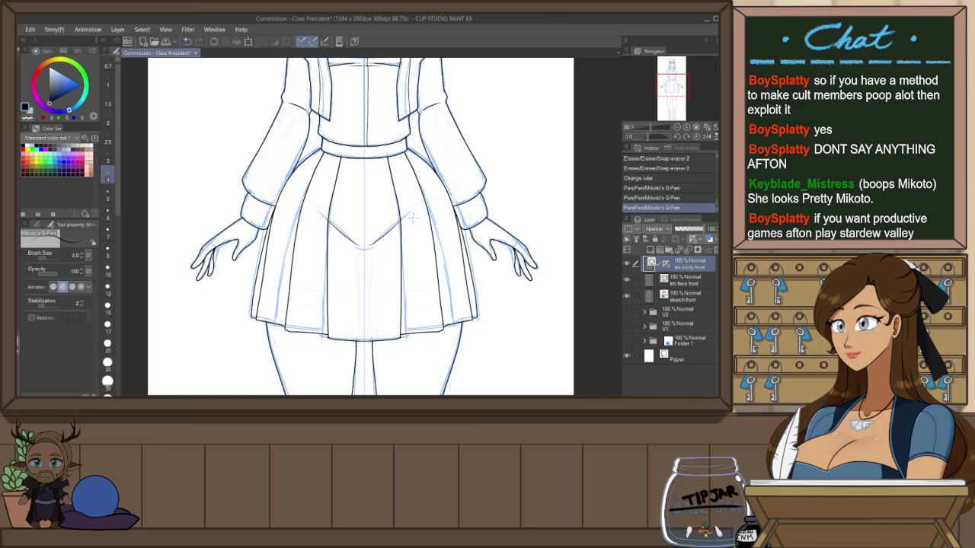
pyautogui.hotkey('ctrl', 'z')
pyautogui.moveTo(411, 213); pyautogui.dragTo(368, 246)
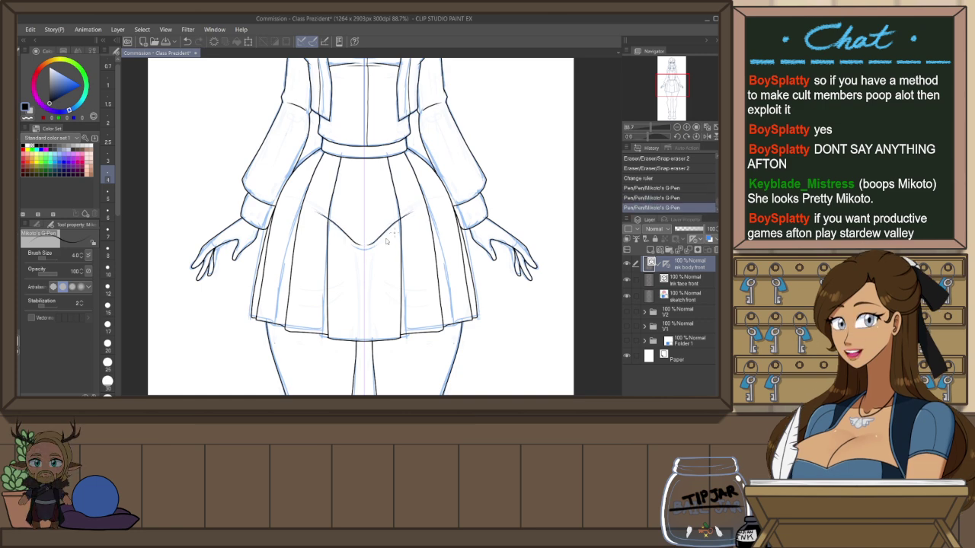
pyautogui.hotkey('ctrl', 'z')
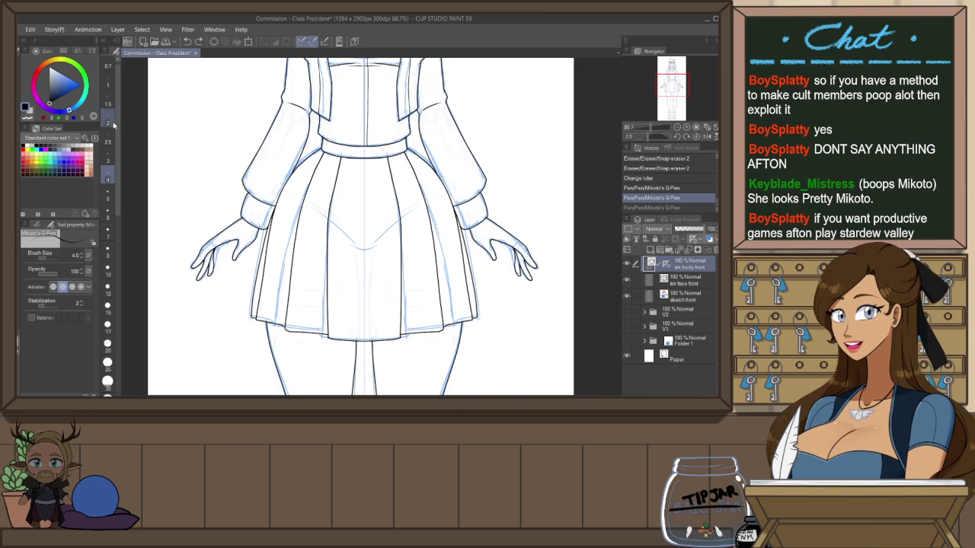
# Set the pen size to 2.5 and ink the mirrored V-shaped pelvis line over the skirt, flaring outward at the hips
pyautogui.click(108, 142)
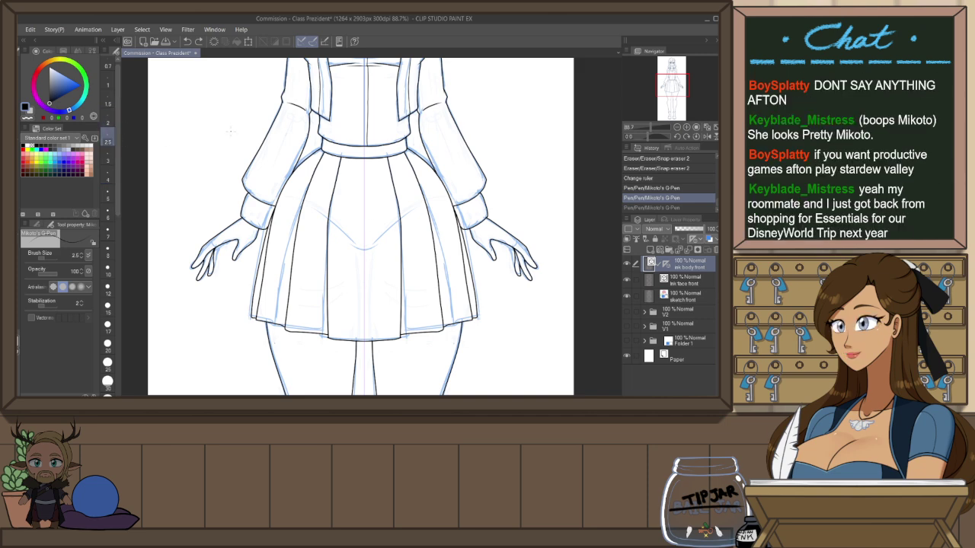
pyautogui.hotkey('ctrl', 'y')
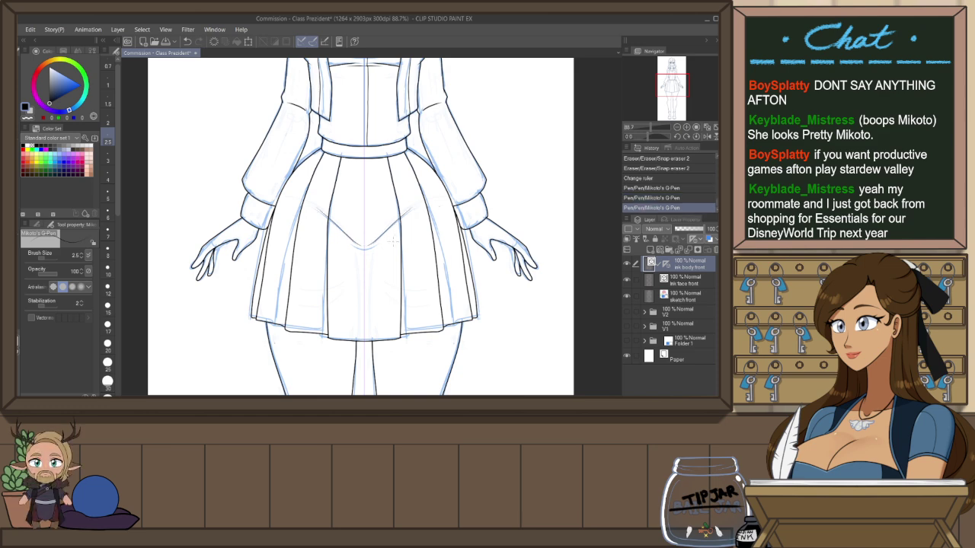
pyautogui.scroll(3, 365, 251)
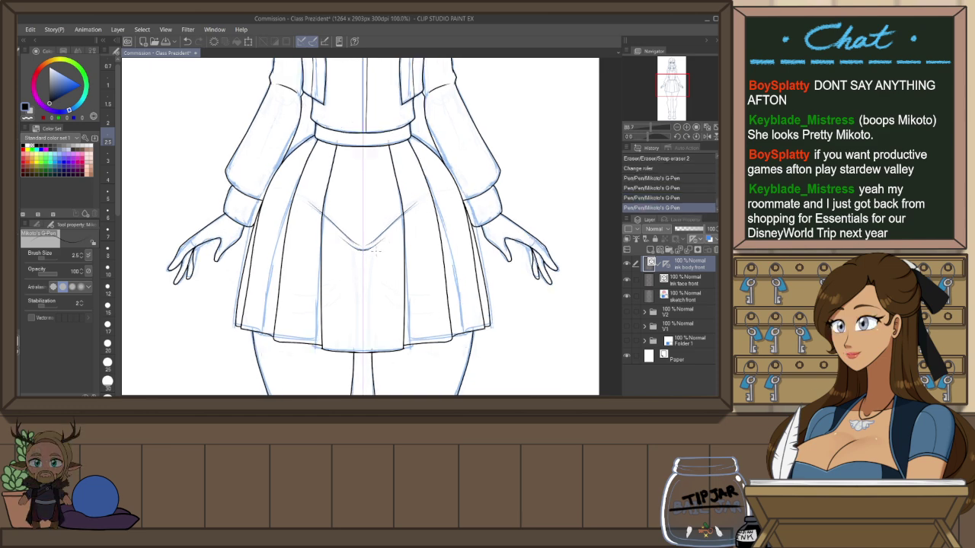
pyautogui.hotkey('ctrl', 'z')
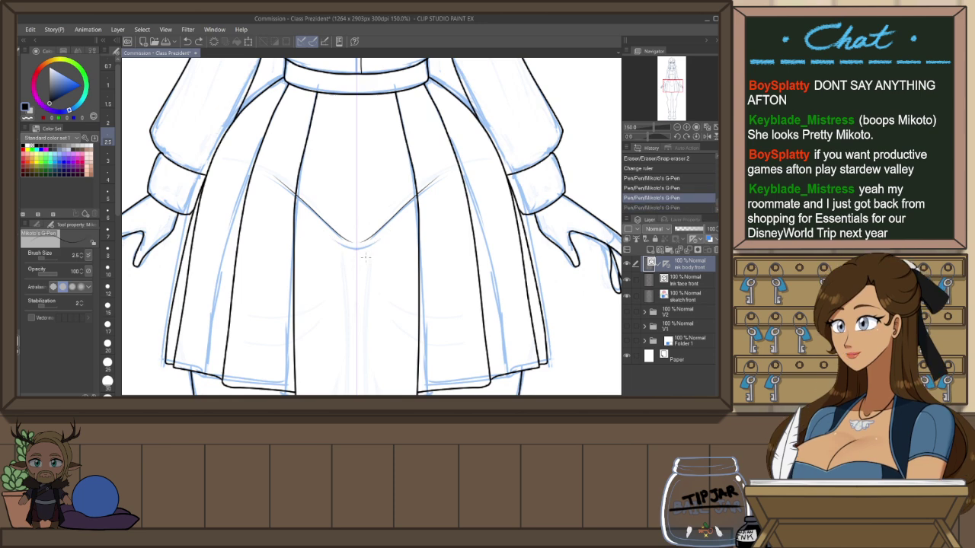
pyautogui.hotkey('ctrl', 'z')
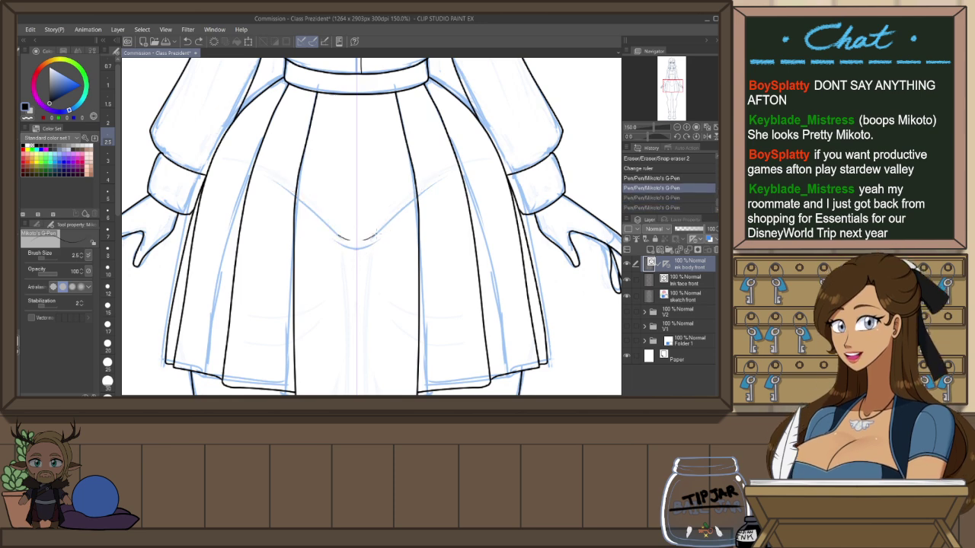
pyautogui.moveTo(375, 233); pyautogui.dragTo(459, 184)
pyautogui.hotkey('ctrl', 'z')
pyautogui.moveTo(368, 240); pyautogui.dragTo(453, 181)
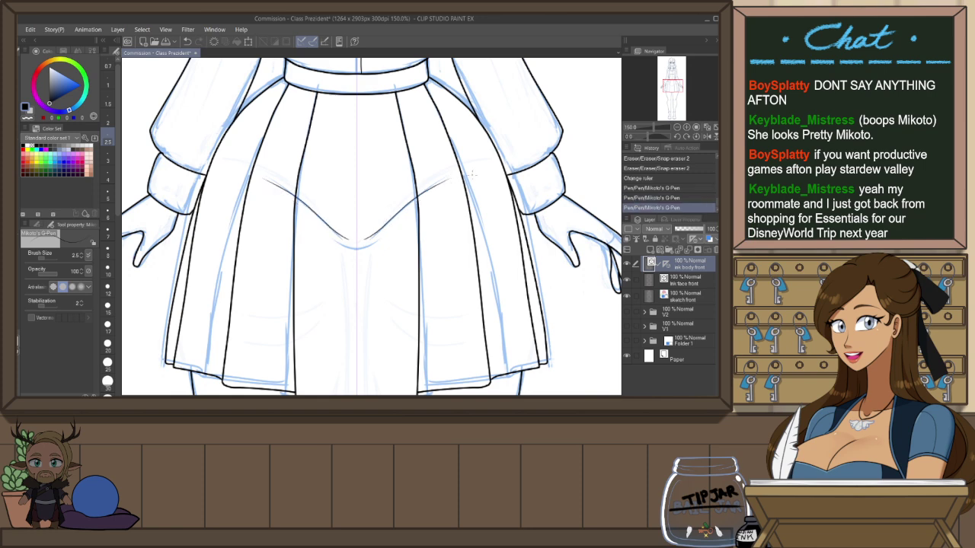
# Try re-inking the mirrored V-shaped pelvis line with a short curve beneath its point, then undo both strokes
pyautogui.hotkey('ctrl', 'z')
pyautogui.moveTo(363, 240); pyautogui.dragTo(447, 180)
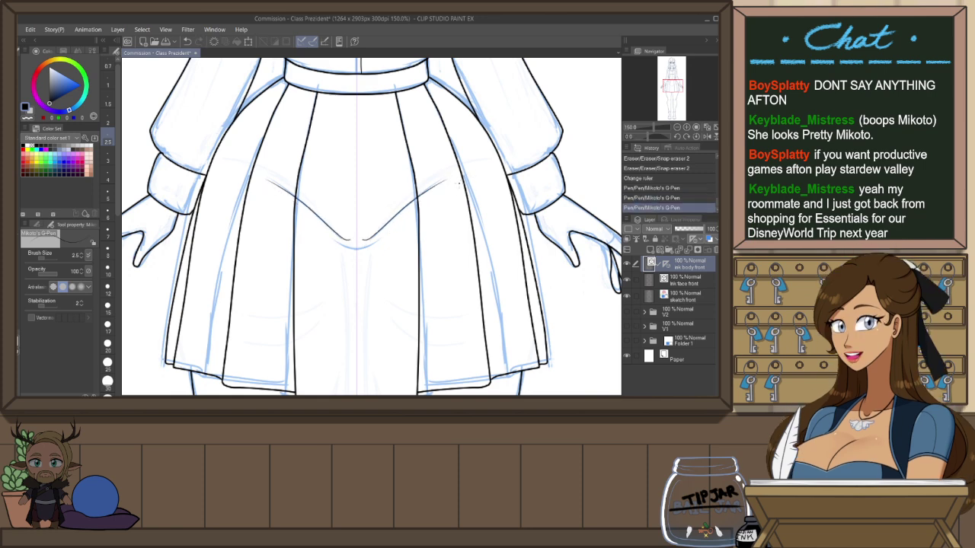
pyautogui.hotkey('ctrl', 'z')
pyautogui.moveTo(357, 242); pyautogui.dragTo(439, 181)
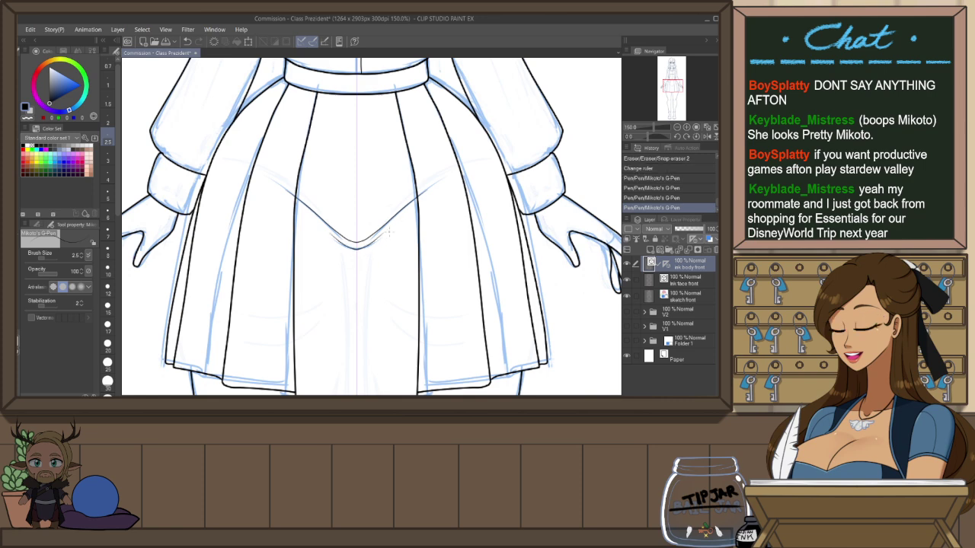
pyautogui.hotkey('ctrl', 'z')
pyautogui.moveTo(357, 249)
pyautogui.mouseDown()
pyautogui.moveTo(405, 219)
pyautogui.moveTo(384, 237)
pyautogui.mouseUp()
pyautogui.hotkey('ctrl', 'z')
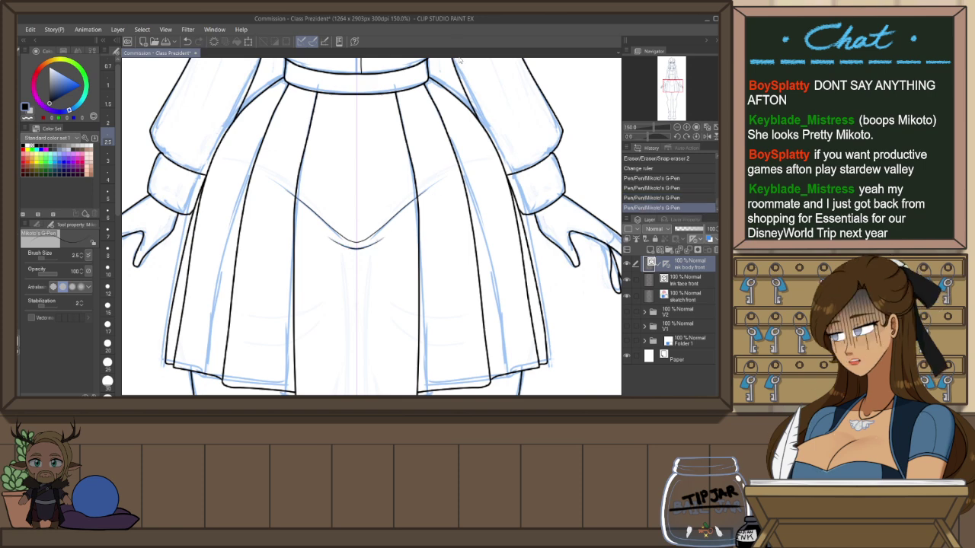
pyautogui.scroll(1, 367, 227)
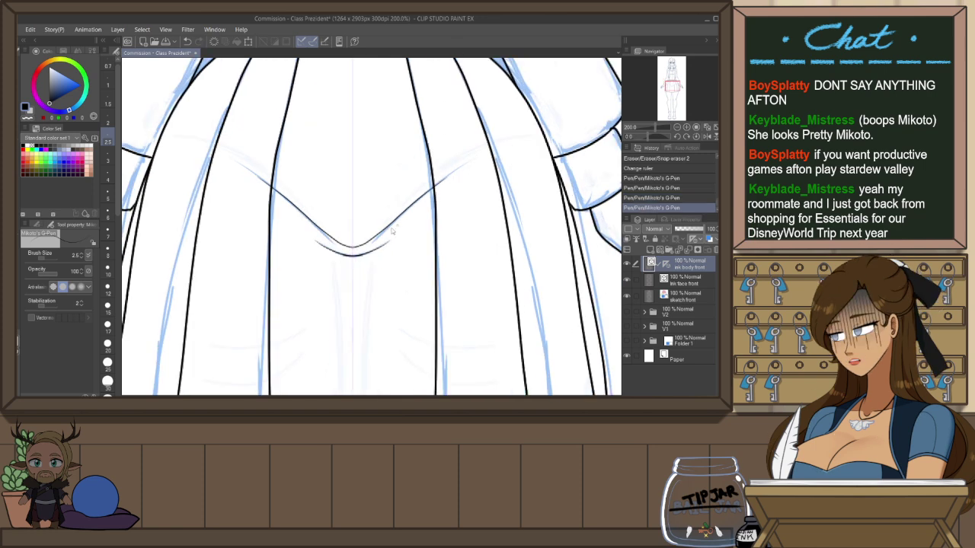
pyautogui.hotkey('ctrl', 'z')
pyautogui.hotkey('ctrl', 'z')
# Ink the mirrored V-shaped pelvis line as two tapered diagonals from the hips, leaving a small gap at the centre point
pyautogui.moveTo(352, 246); pyautogui.dragTo(475, 159)
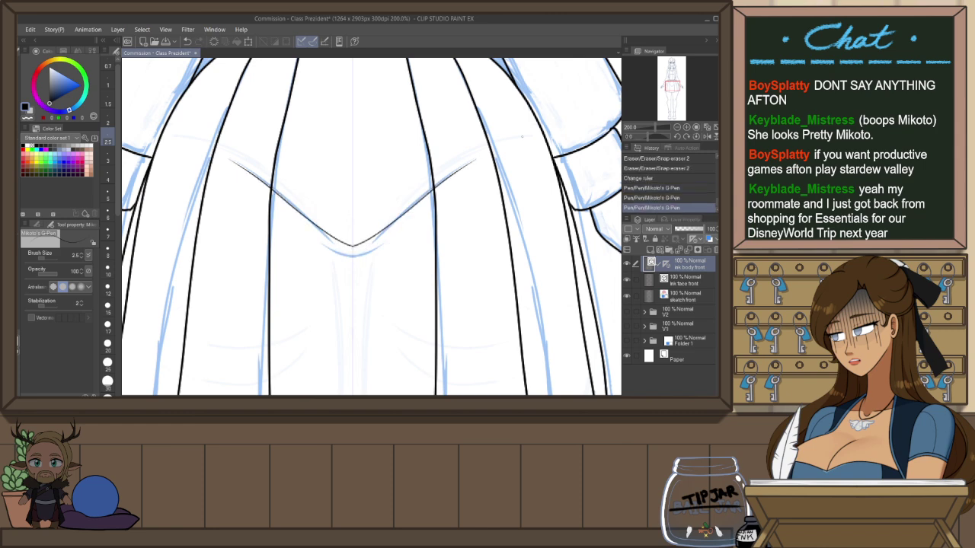
pyautogui.moveTo(351, 246); pyautogui.dragTo(457, 169)
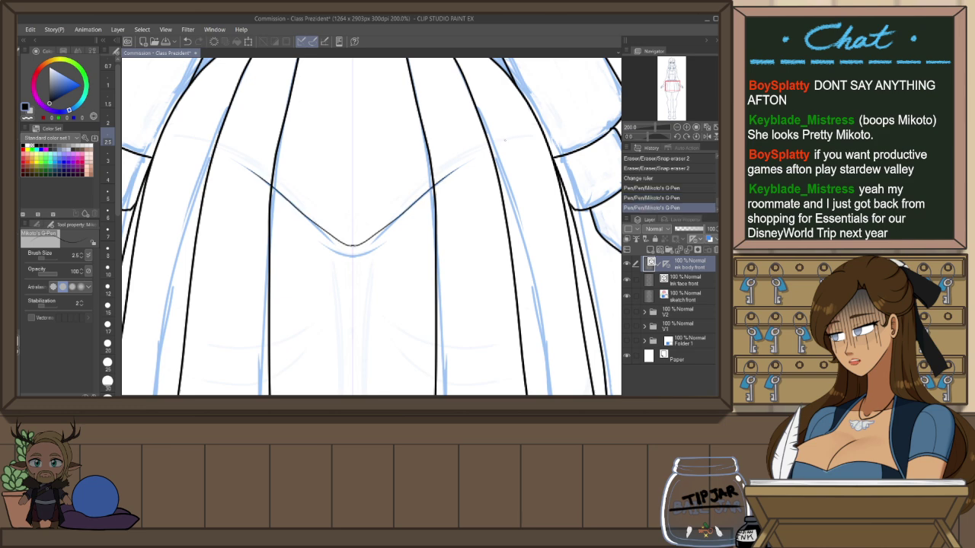
pyautogui.hotkey('ctrl', 'z')
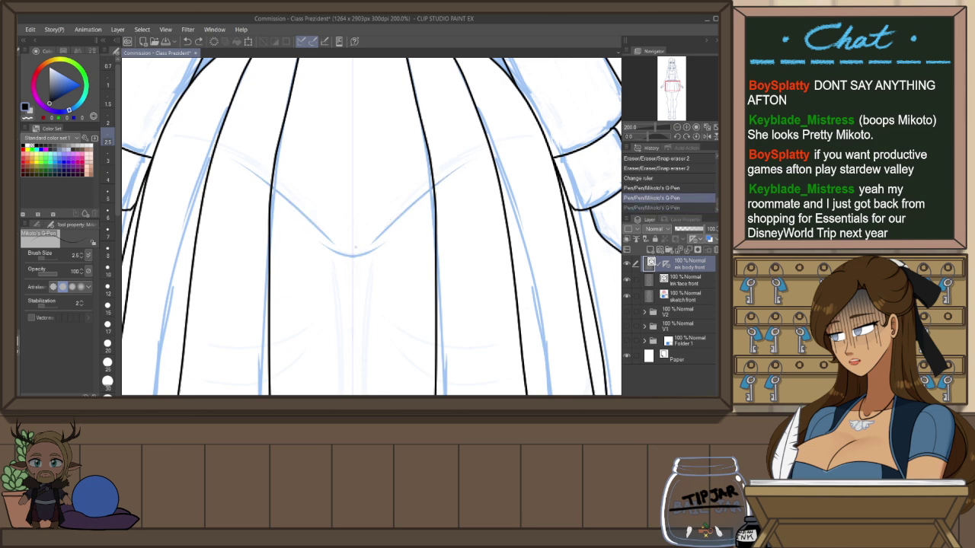
pyautogui.moveTo(352, 245); pyautogui.dragTo(472, 159)
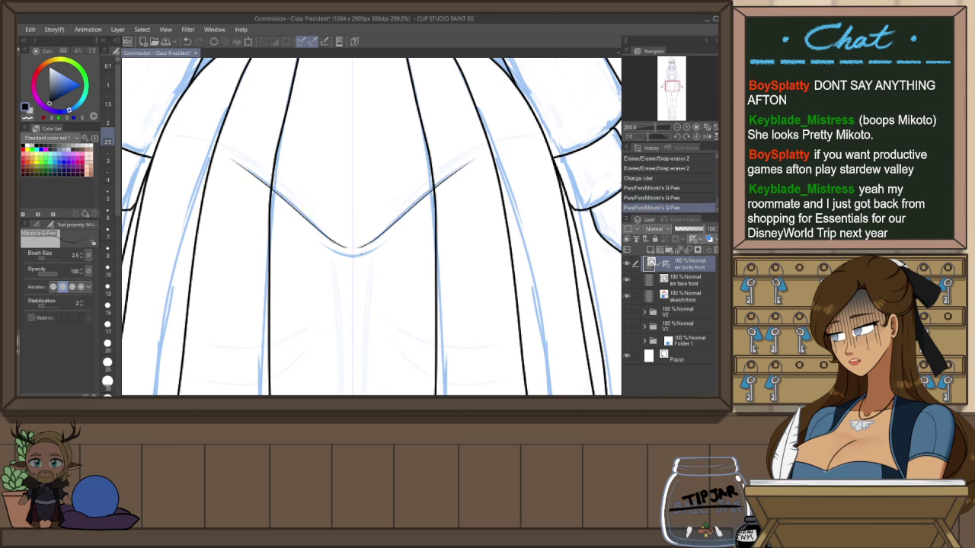
# Ink a short, shallow mirrored curve just beneath the gap at the pelvis line's point, following the sketch
pyautogui.moveTo(352, 256); pyautogui.dragTo(380, 242)
pyautogui.hotkey('ctrl', 'z')
pyautogui.hotkey('ctrl', 'z')
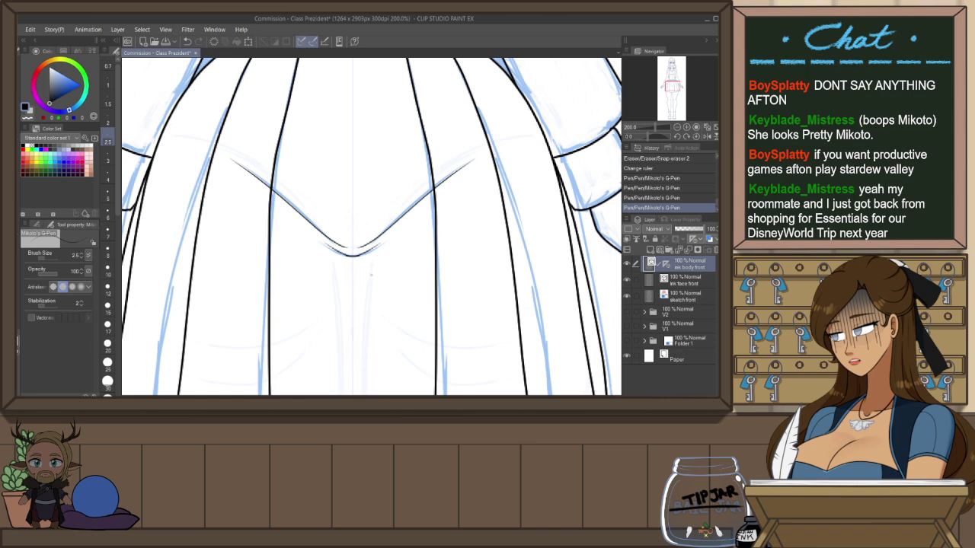
pyautogui.hotkey('ctrl', 'z')
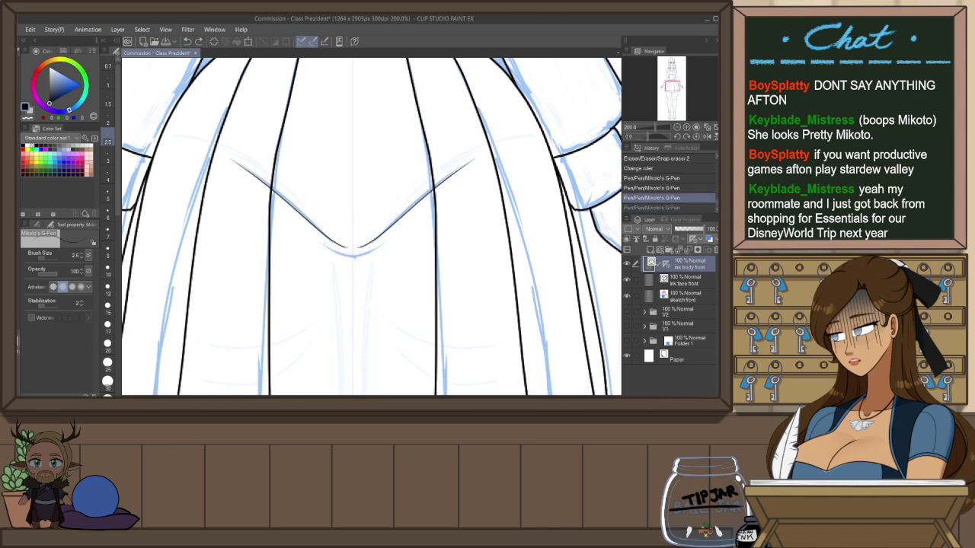
pyautogui.moveTo(352, 256)
pyautogui.mouseDown()
pyautogui.moveTo(376, 248)
pyautogui.moveTo(352, 256)
pyautogui.mouseUp()
pyautogui.hotkey('ctrl', 'z')
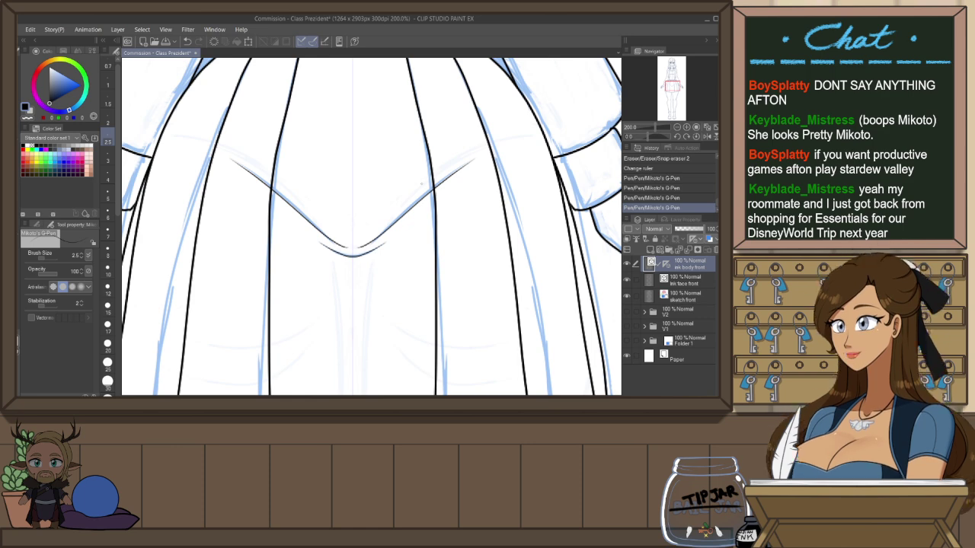
# Save the commission drawing with the inked skirt folds in its existing file
pyautogui.scroll(-4, 349, 222)
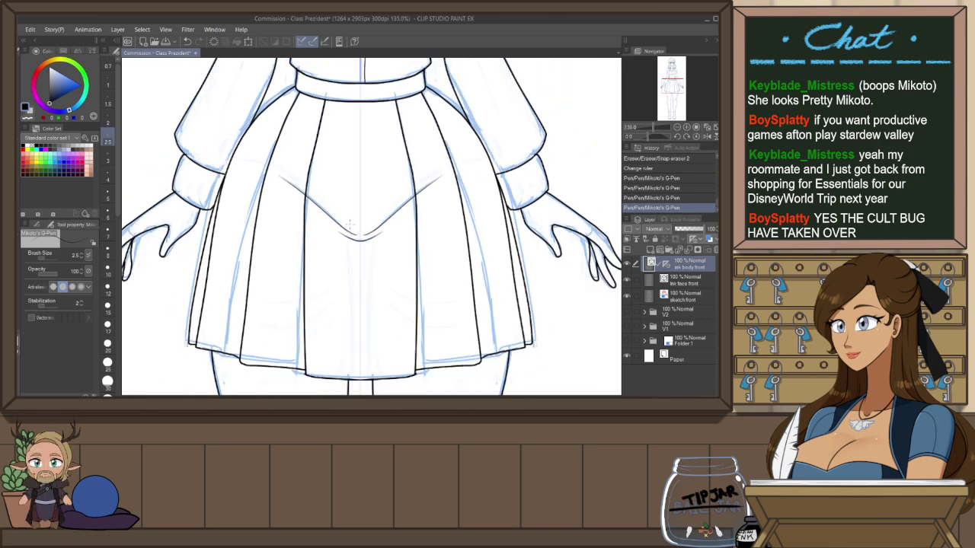
pyautogui.scroll(-3, 350, 224)
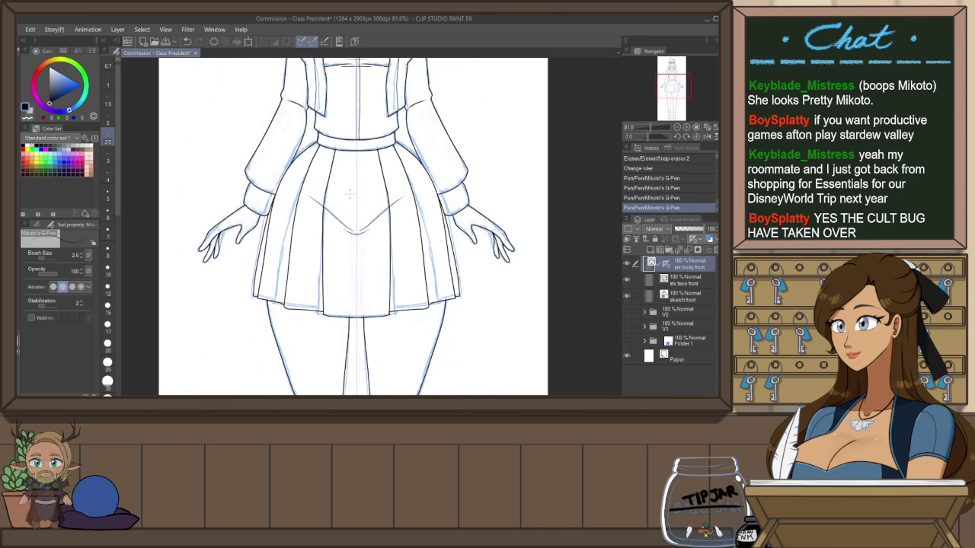
pyautogui.scroll(-2, 349, 194)
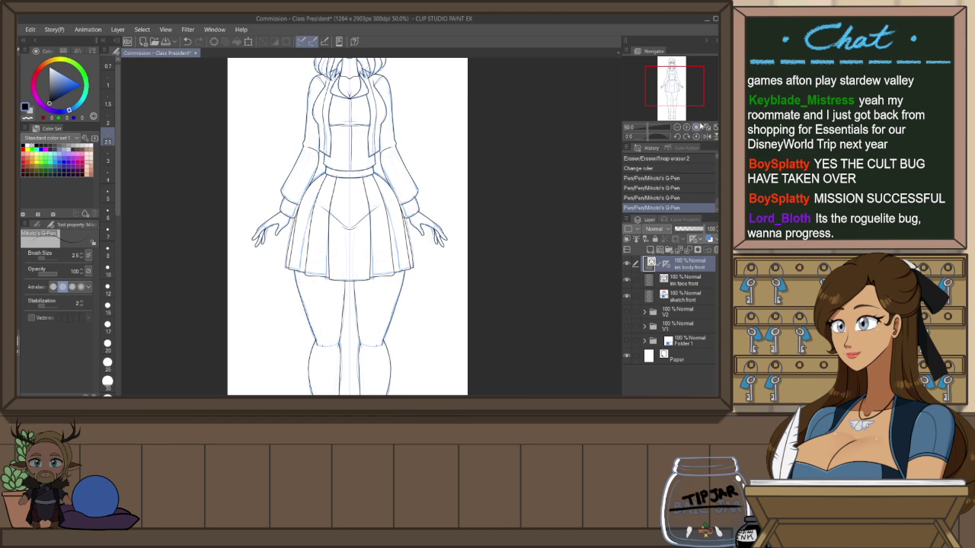
pyautogui.click(715, 127)
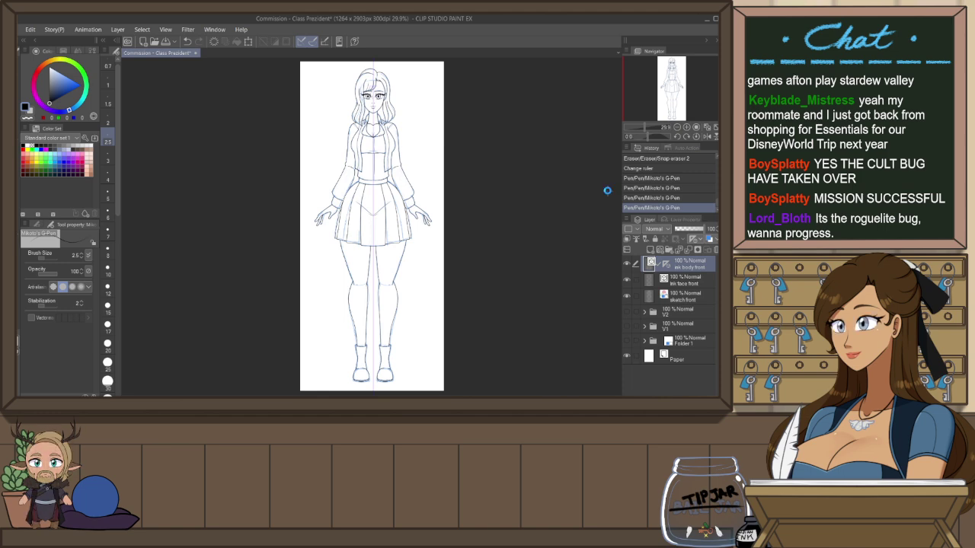
pyautogui.hotkey('ctrl', 's')
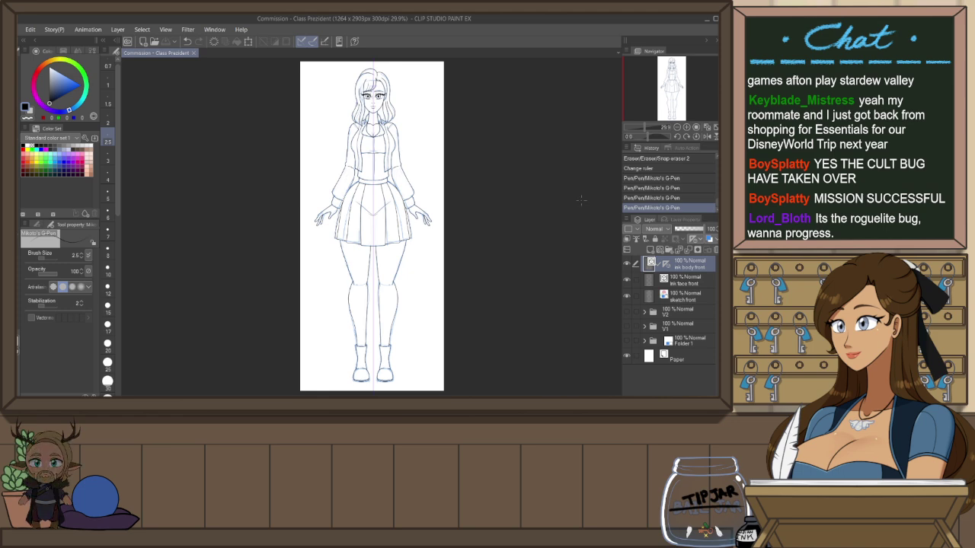
# Create a new vector layer named "ink hair strands" above the ink body front layer
pyautogui.scroll(3, 378, 79)
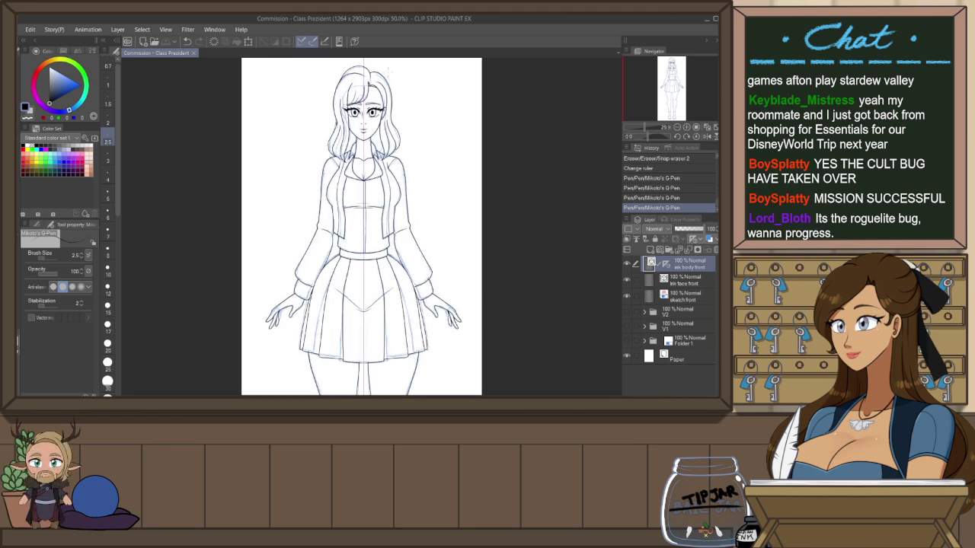
pyautogui.moveTo(378, 79); pyautogui.dragTo(400, 144)
pyautogui.scroll(2, 399, 141)
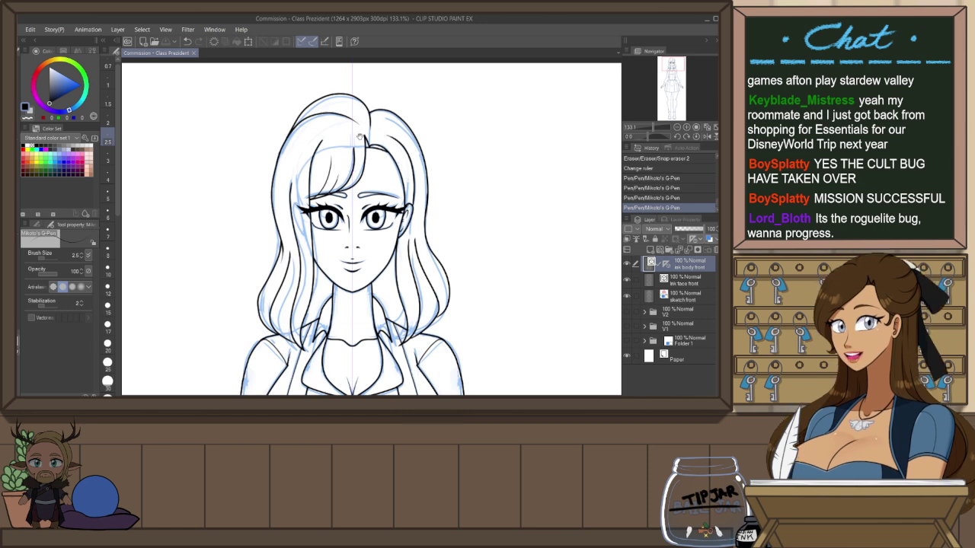
pyautogui.scroll(2, 352, 93)
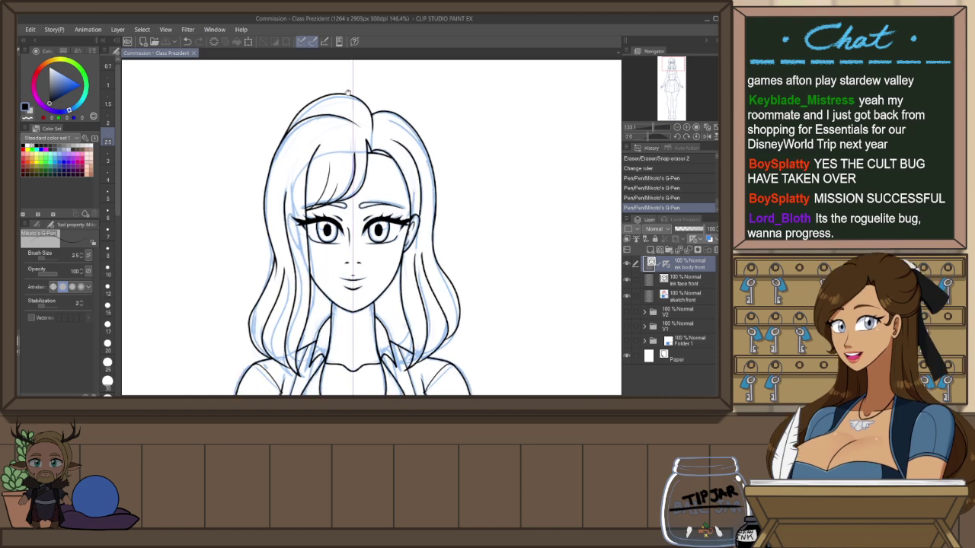
pyautogui.scroll(-3, 348, 92)
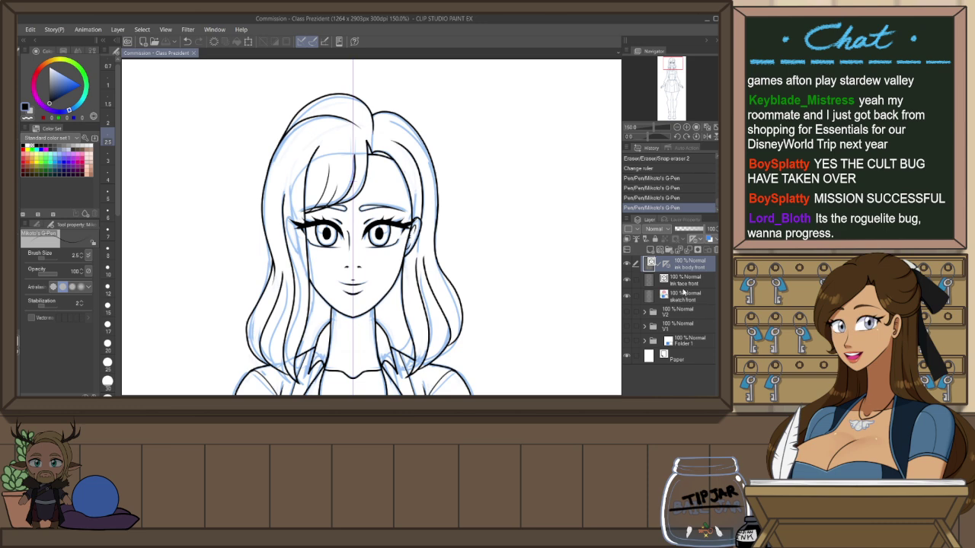
pyautogui.hotkey('alt', 'Tab')
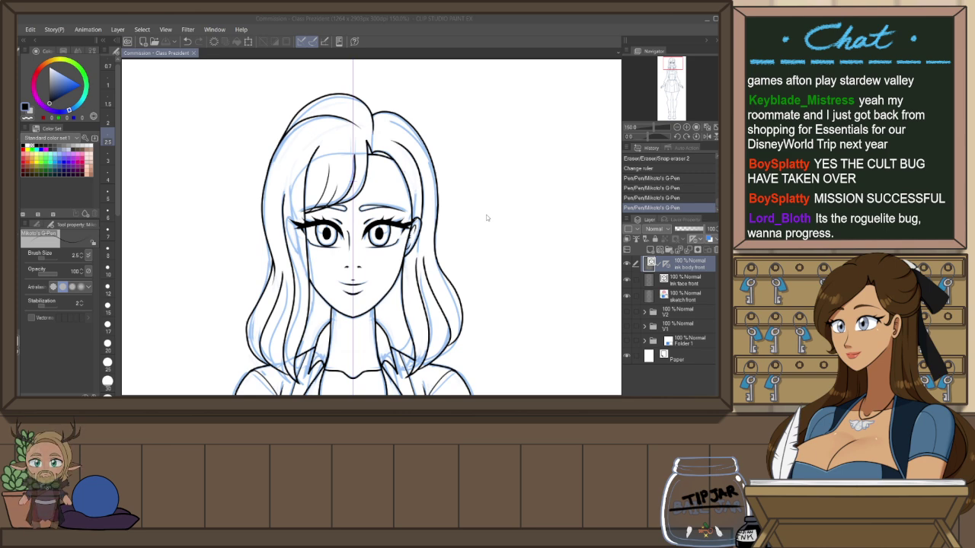
pyautogui.press('Return')
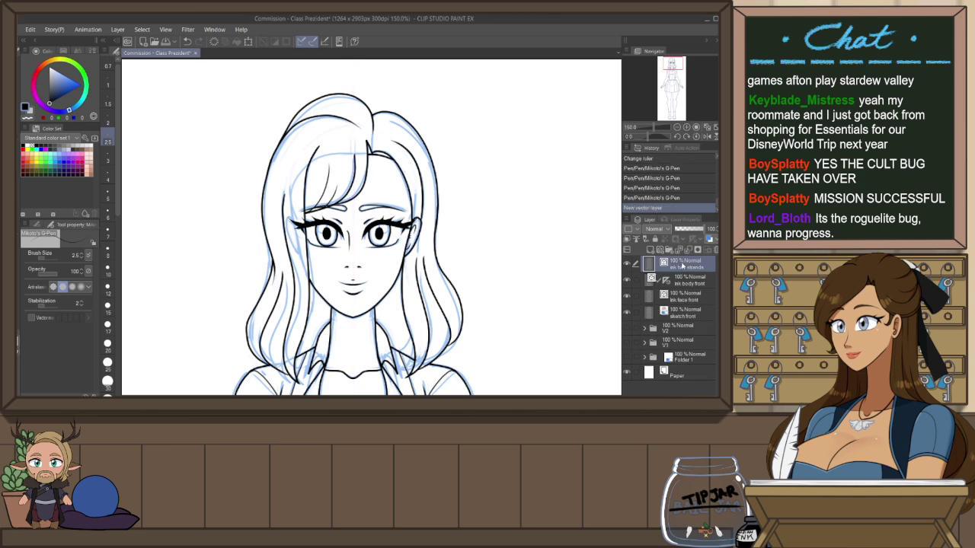
# Ink a fine strand in the lower hair lock on the figure's fringe side with Mikoto's G-Pen at size 2.5, erasing stray line parts
pyautogui.press('p')
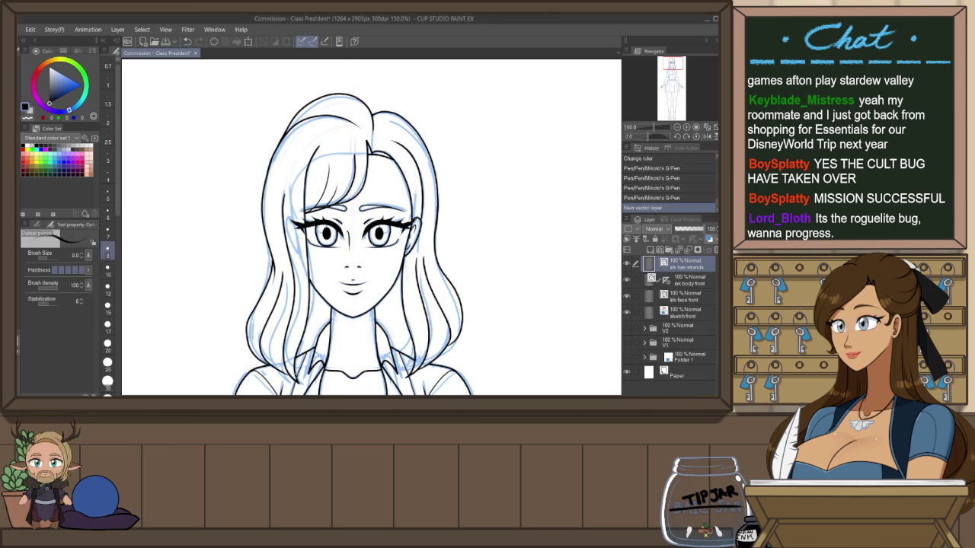
pyautogui.press('p')
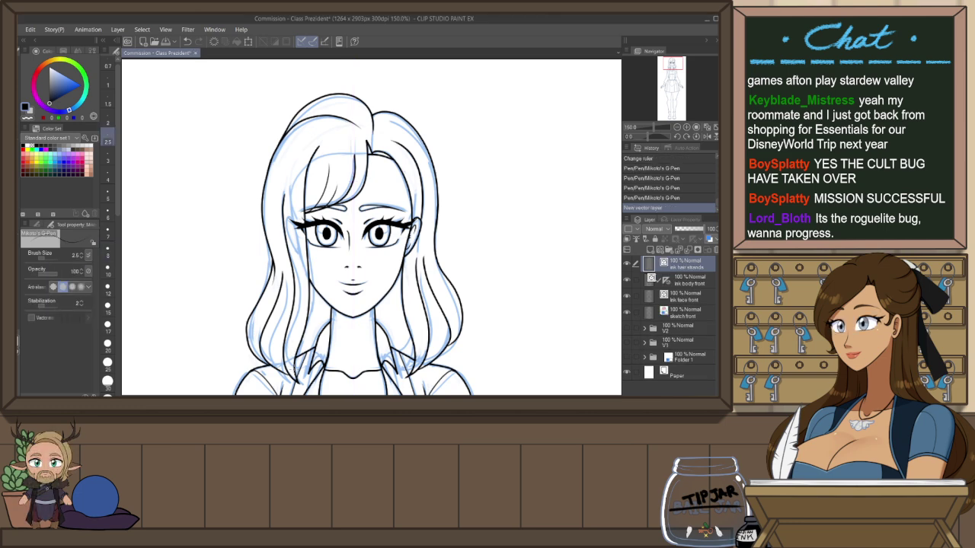
pyautogui.moveTo(295, 374); pyautogui.dragTo(291, 299)
pyautogui.hotkey('ctrl', 'z')
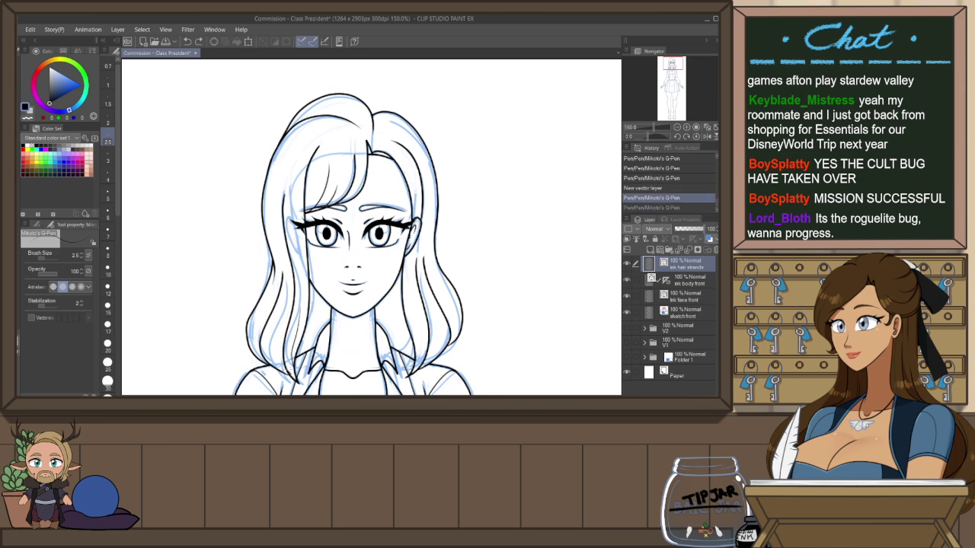
pyautogui.moveTo(289, 373); pyautogui.dragTo(290, 307)
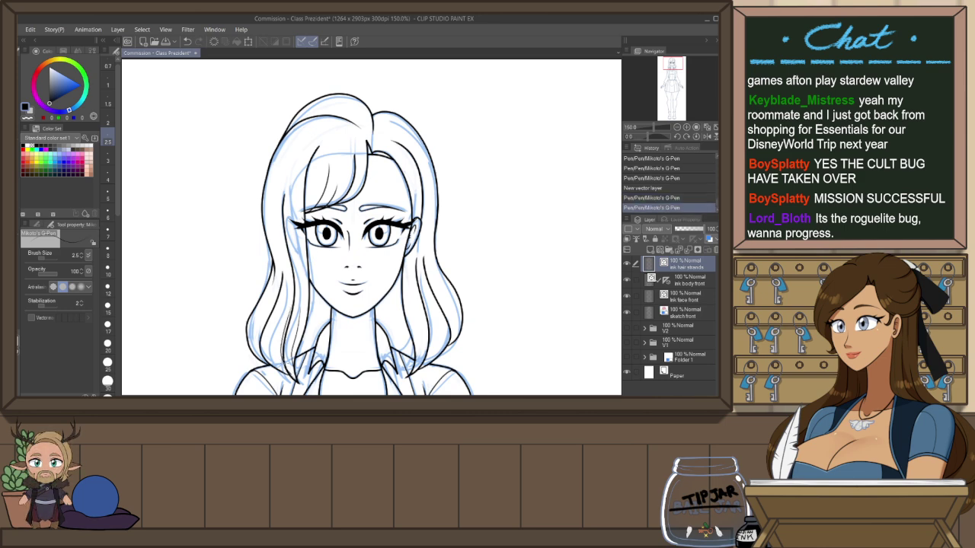
pyautogui.press('e')
pyautogui.moveTo(287, 373); pyautogui.dragTo(295, 320)
pyautogui.press('p')
pyautogui.hotkey('ctrl', 'z')
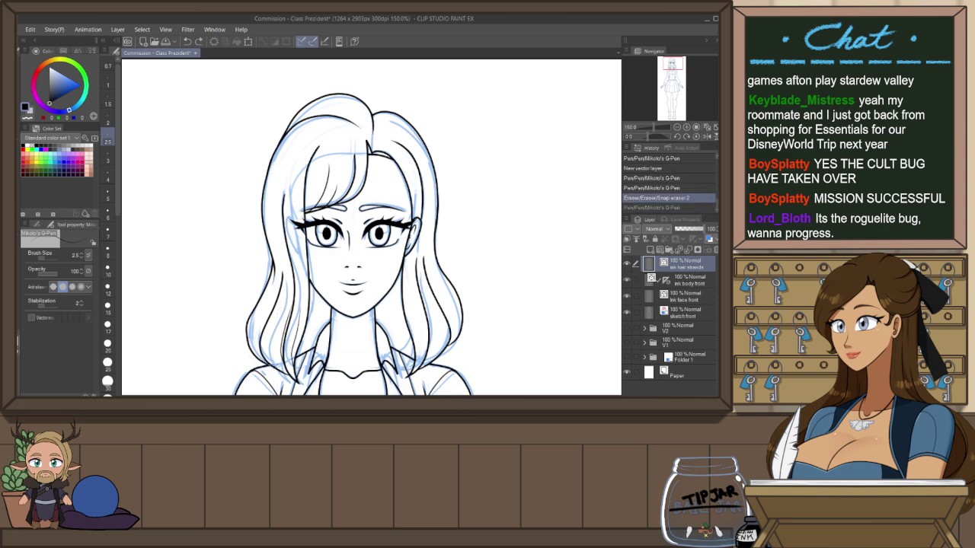
# Ink more thin strands following the wave of the outer hair lock on the fringe side, redoing misplaced strokes
pyautogui.moveTo(278, 371); pyautogui.dragTo(274, 309)
pyautogui.hotkey('ctrl', 'z')
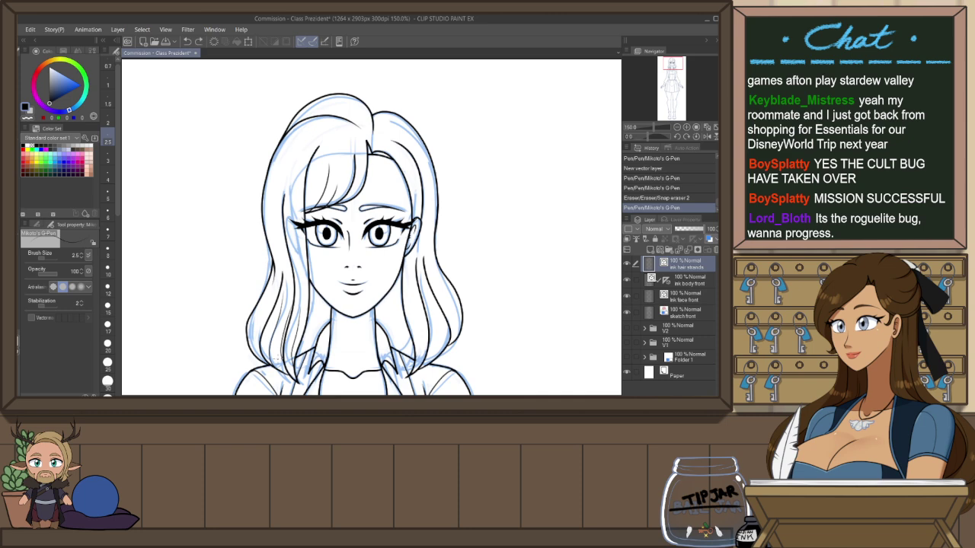
pyautogui.moveTo(277, 365)
pyautogui.mouseDown()
pyautogui.moveTo(268, 326)
pyautogui.moveTo(284, 290)
pyautogui.mouseUp()
pyautogui.scroll(1, 293, 388)
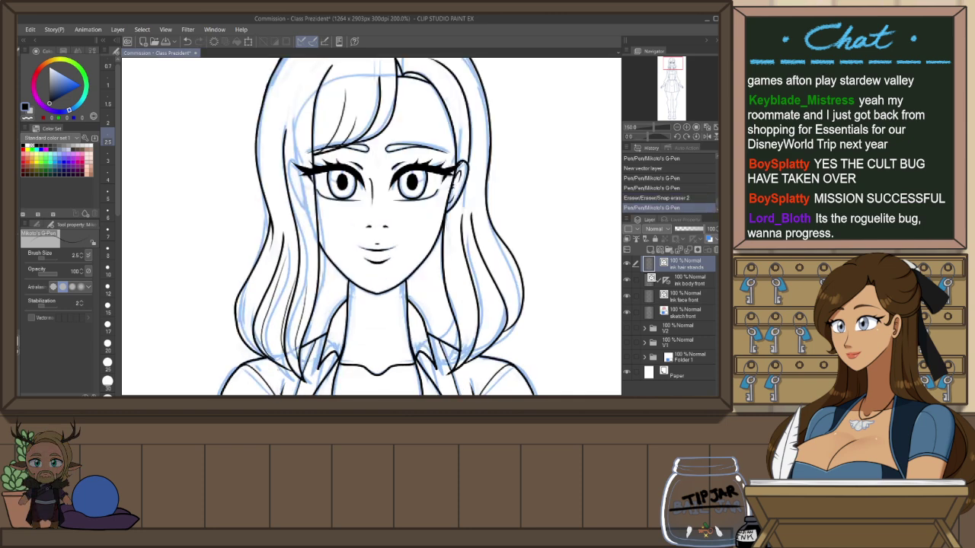
pyautogui.moveTo(320, 320); pyautogui.dragTo(339, 323)
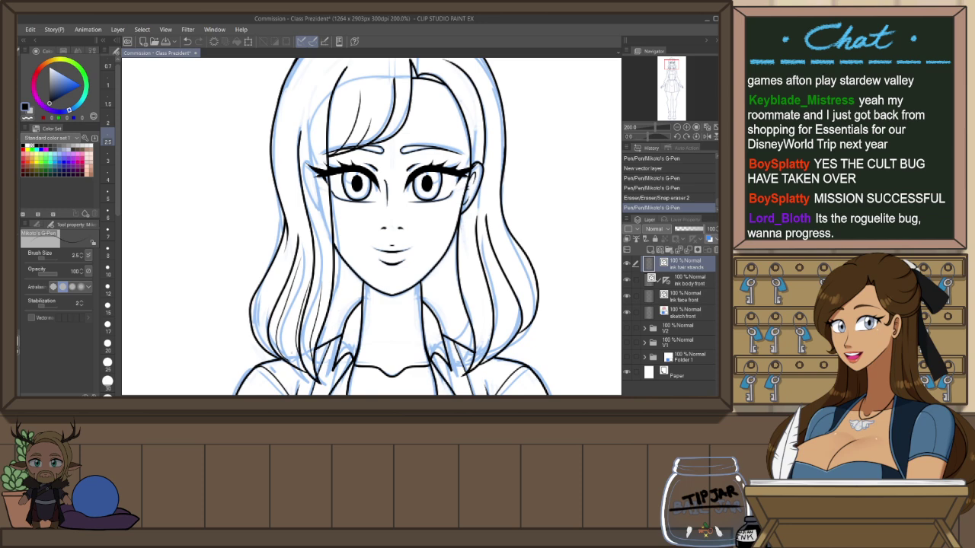
pyautogui.hotkey('ctrl', 'z')
pyautogui.moveTo(303, 276); pyautogui.dragTo(284, 339)
pyautogui.moveTo(266, 348); pyautogui.dragTo(279, 262)
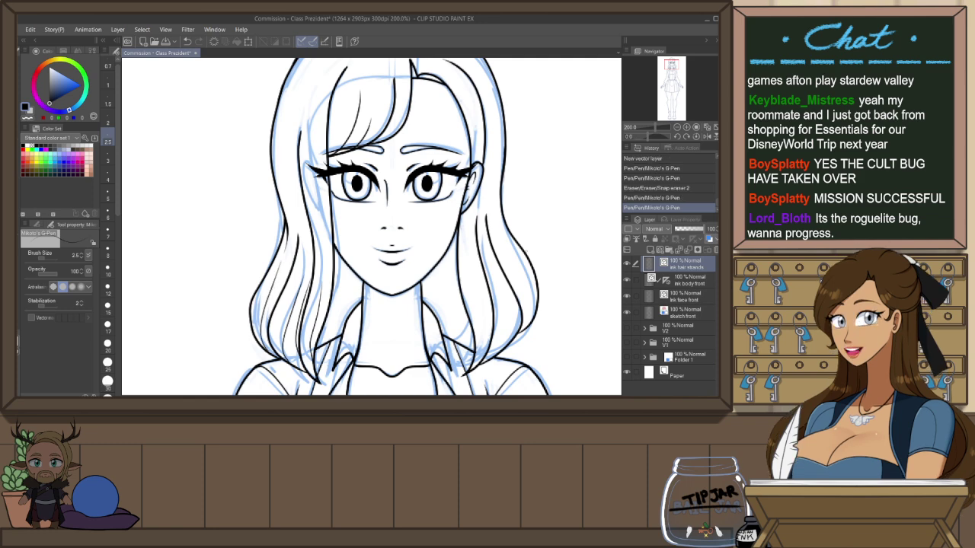
# Flip the canvas view horizontally and ink thin strands in the wavy hair lock below the exposed ear
pyautogui.press('h')
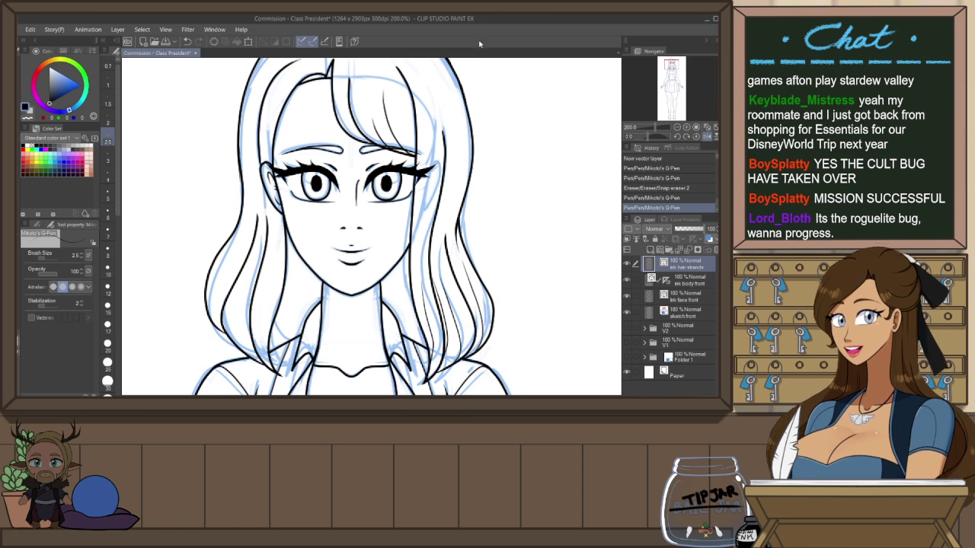
pyautogui.moveTo(262, 364)
pyautogui.mouseDown()
pyautogui.moveTo(248, 353)
pyautogui.moveTo(250, 284)
pyautogui.mouseUp()
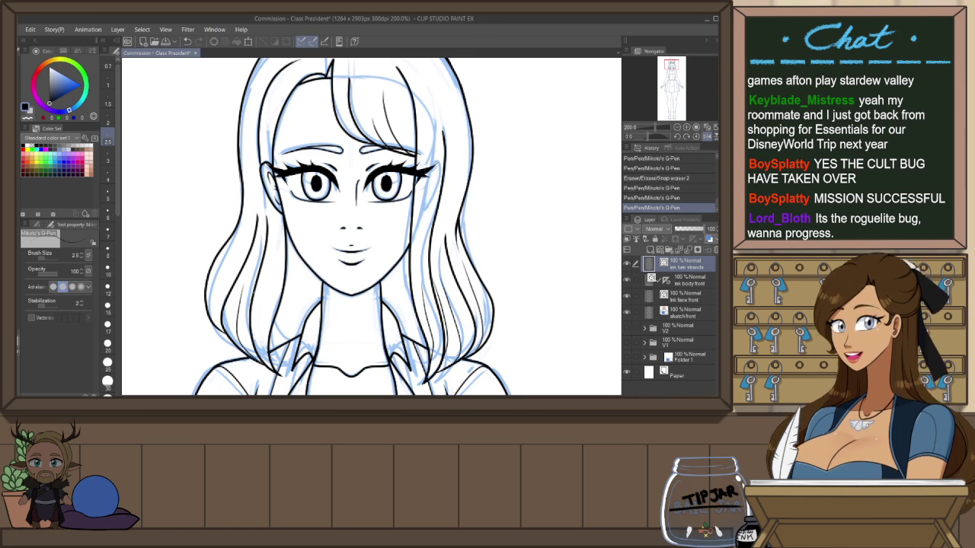
pyautogui.hotkey('ctrl', 'z')
pyautogui.moveTo(251, 354); pyautogui.dragTo(251, 278)
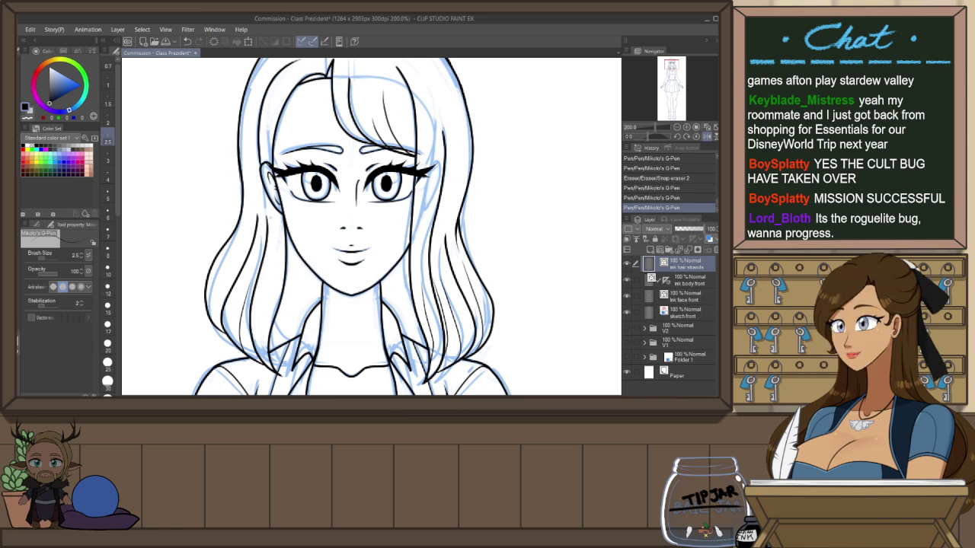
pyautogui.moveTo(265, 347); pyautogui.dragTo(277, 262)
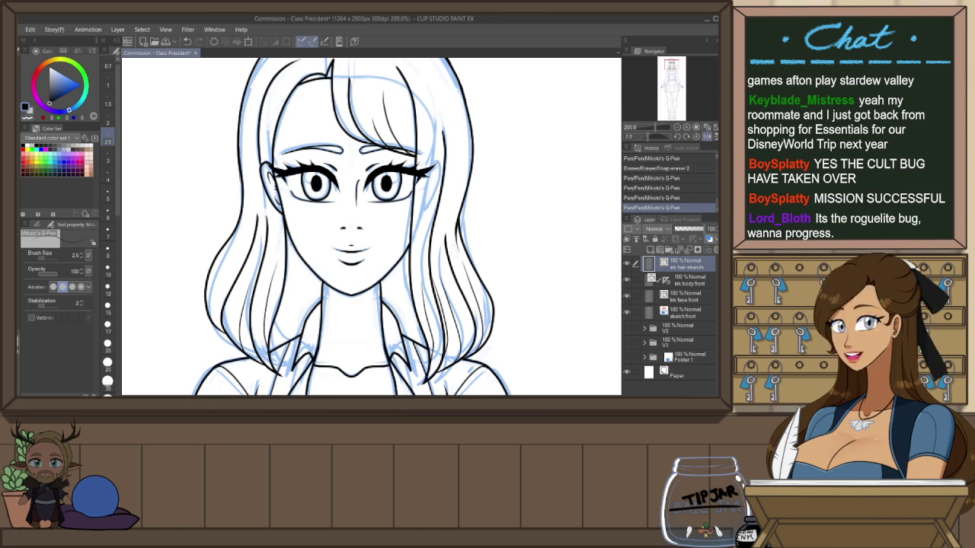
pyautogui.hotkey('ctrl', 'z')
pyautogui.moveTo(266, 351); pyautogui.dragTo(272, 262)
pyautogui.moveTo(268, 348); pyautogui.dragTo(275, 266)
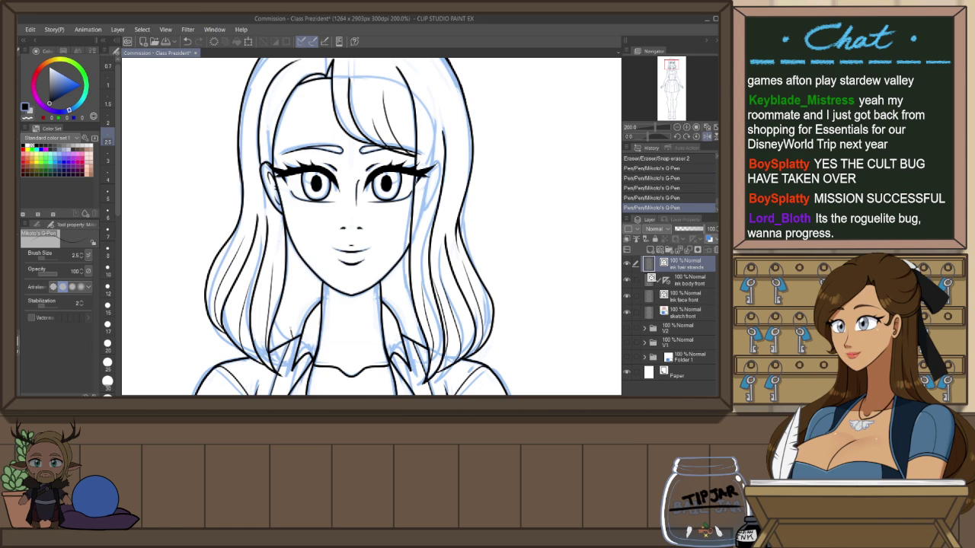
# Ink thin strands in the inner hair on both sides of the neck, restoring the unflipped view and redoing the fringe-side stroke
pyautogui.moveTo(294, 329); pyautogui.dragTo(289, 251)
pyautogui.moveTo(304, 321); pyautogui.dragTo(307, 265)
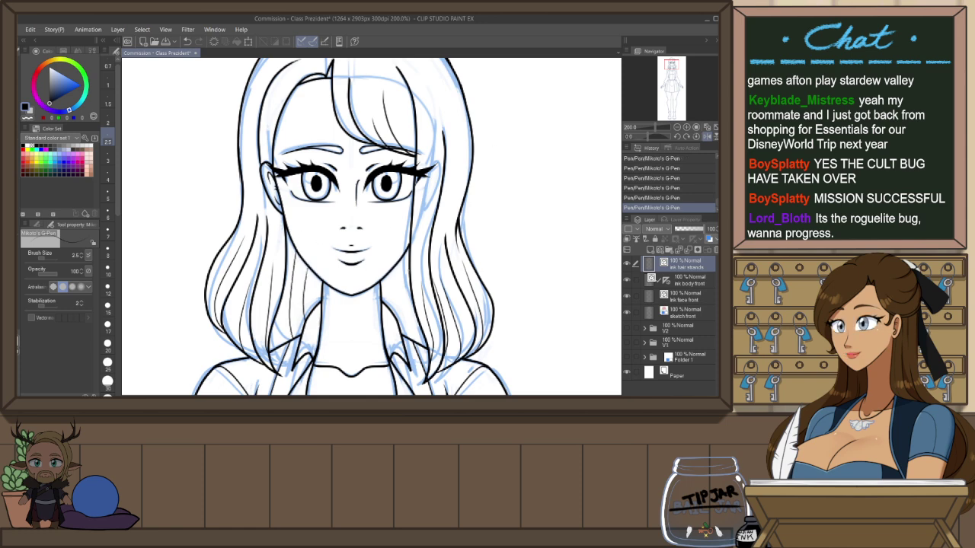
pyautogui.moveTo(405, 329); pyautogui.dragTo(402, 275)
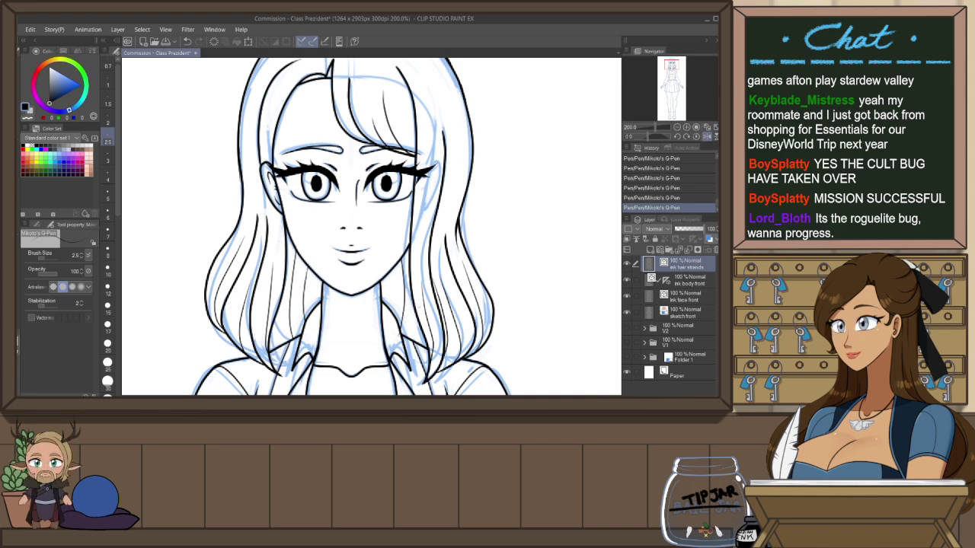
pyautogui.press('h')
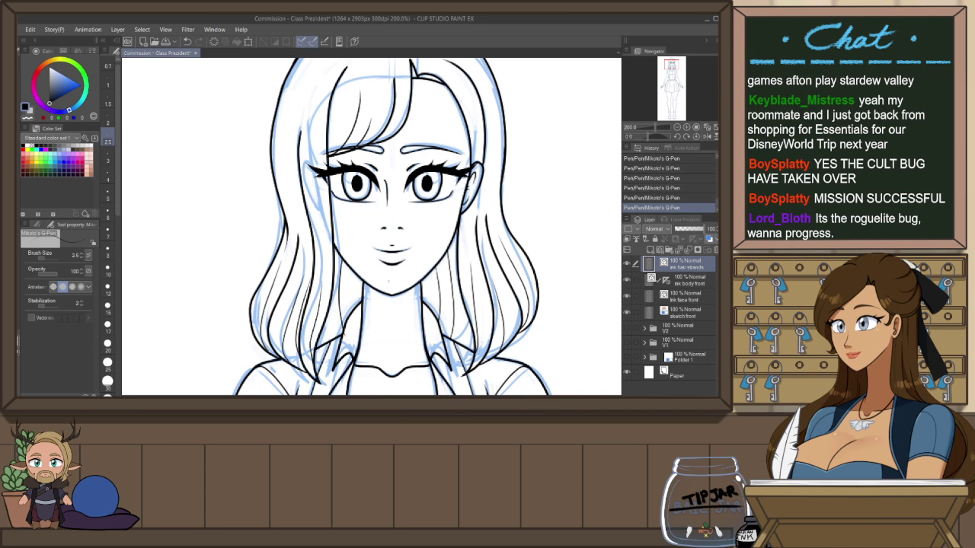
pyautogui.hotkey('ctrl', 'z')
pyautogui.moveTo(342, 327); pyautogui.dragTo(349, 267)
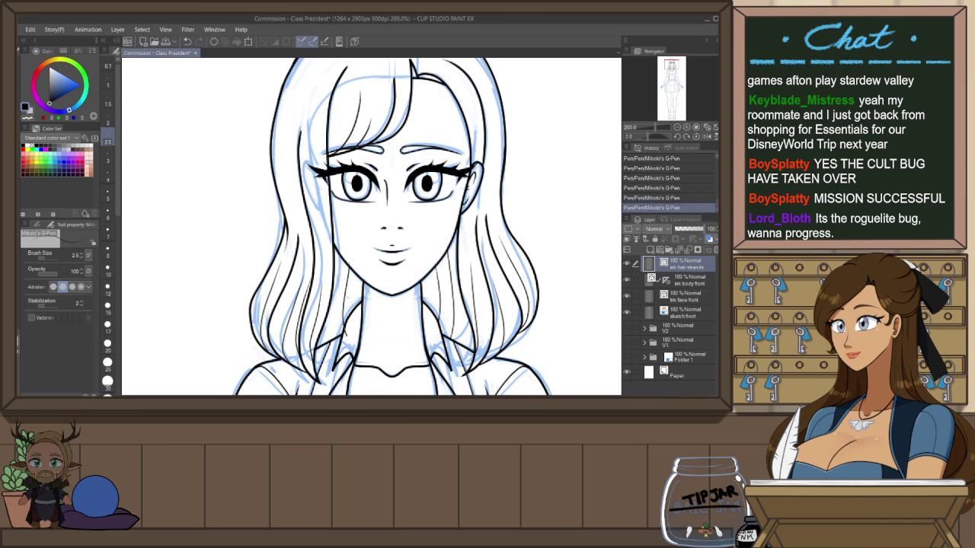
pyautogui.moveTo(349, 326); pyautogui.dragTo(352, 280)
# Trim the new hair strands near the collar and in the outer lock with the size 6 snap eraser, and save the drawing
pyautogui.press('e')
pyautogui.moveTo(345, 327)
pyautogui.mouseDown()
pyautogui.moveTo(347, 335)
pyautogui.moveTo(357, 317)
pyautogui.mouseUp()
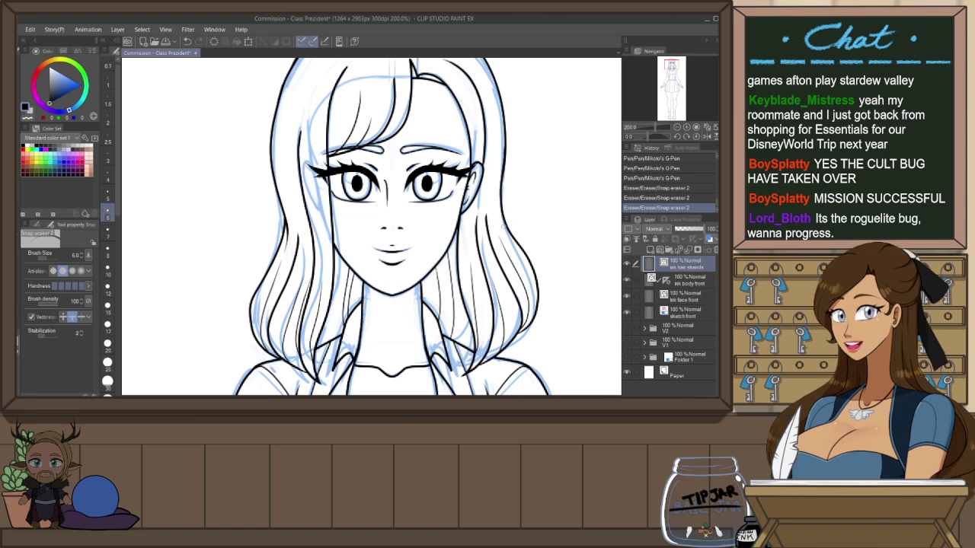
pyautogui.moveTo(514, 290); pyautogui.dragTo(515, 288)
pyautogui.scroll(-2, 516, 287)
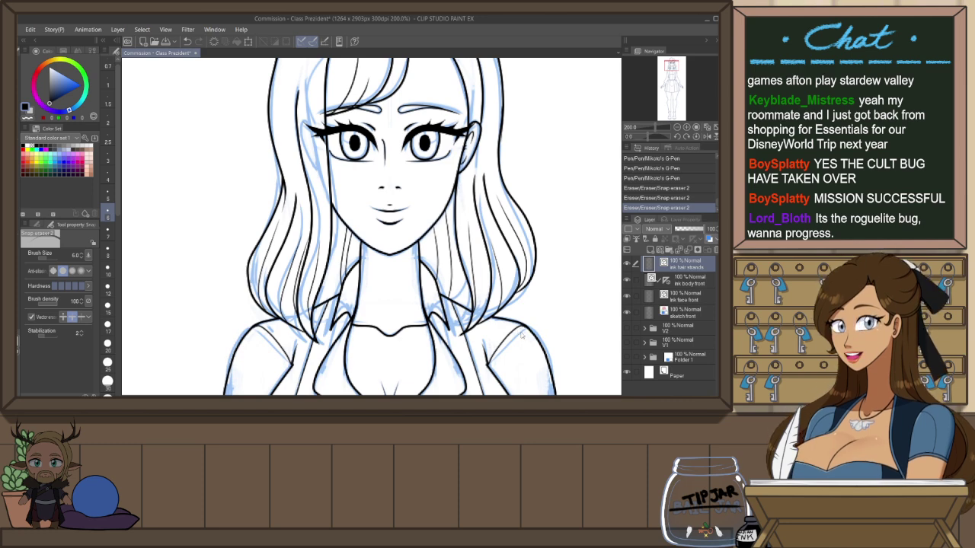
pyautogui.hotkey('ctrl', 's')
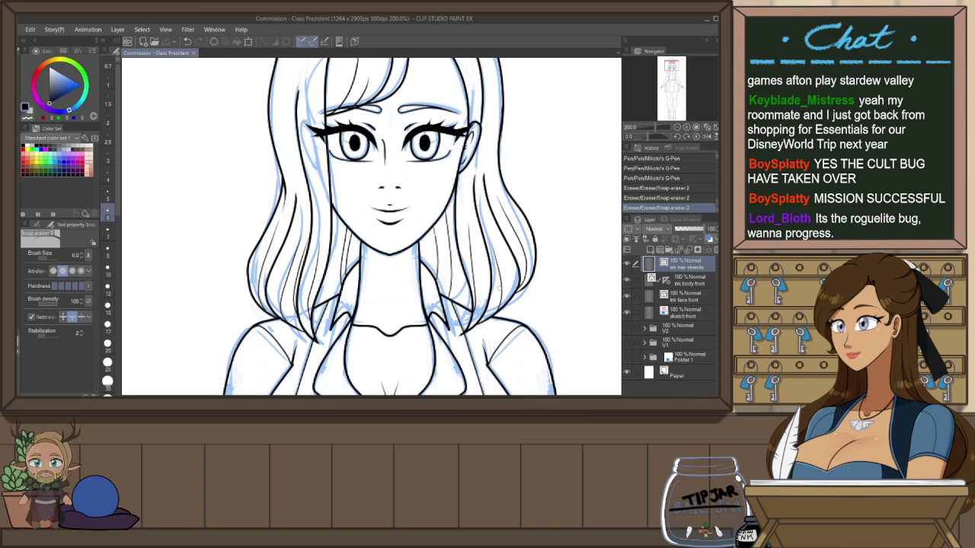
pyautogui.scroll(-3, 458, 288)
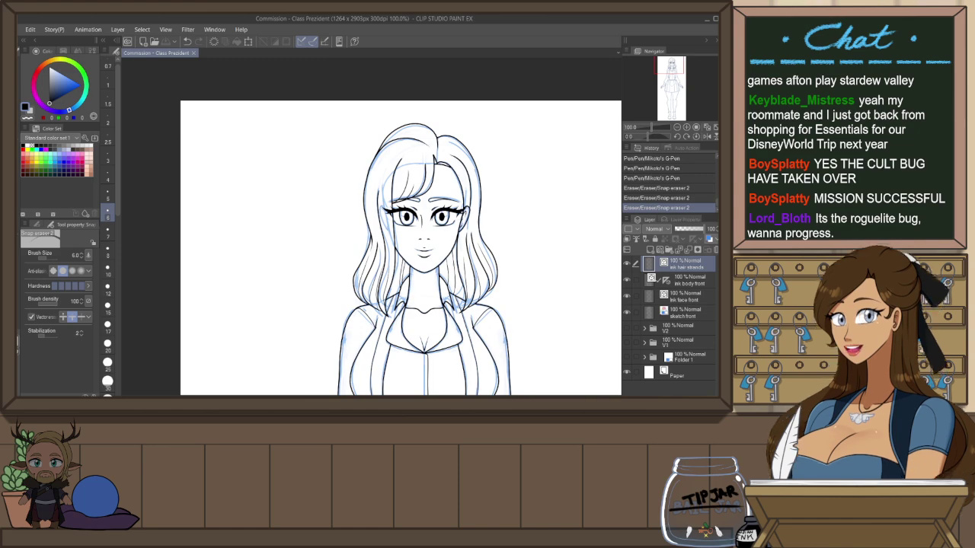
pyautogui.scroll(1, 448, 168)
pyautogui.scroll(3, 447, 169)
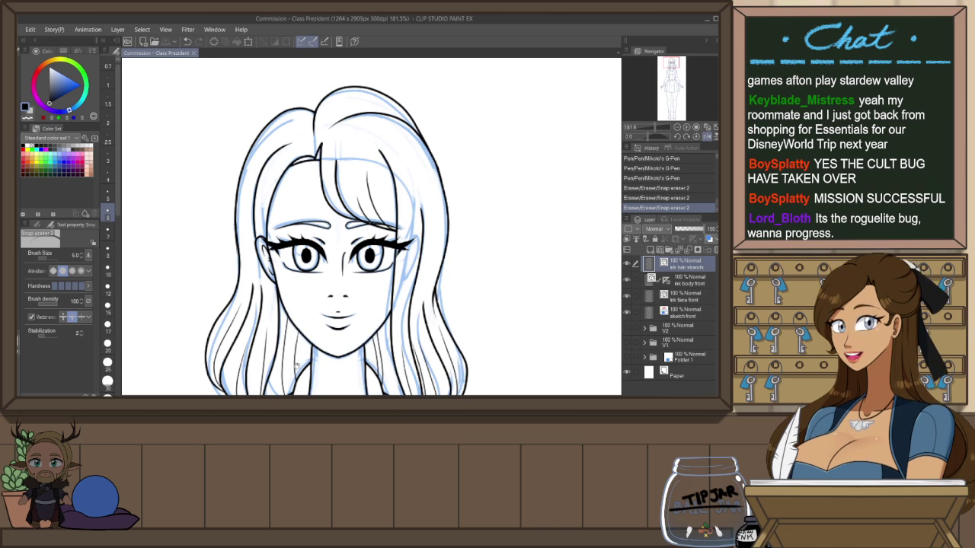
pyautogui.moveTo(297, 366); pyautogui.dragTo(422, 313)
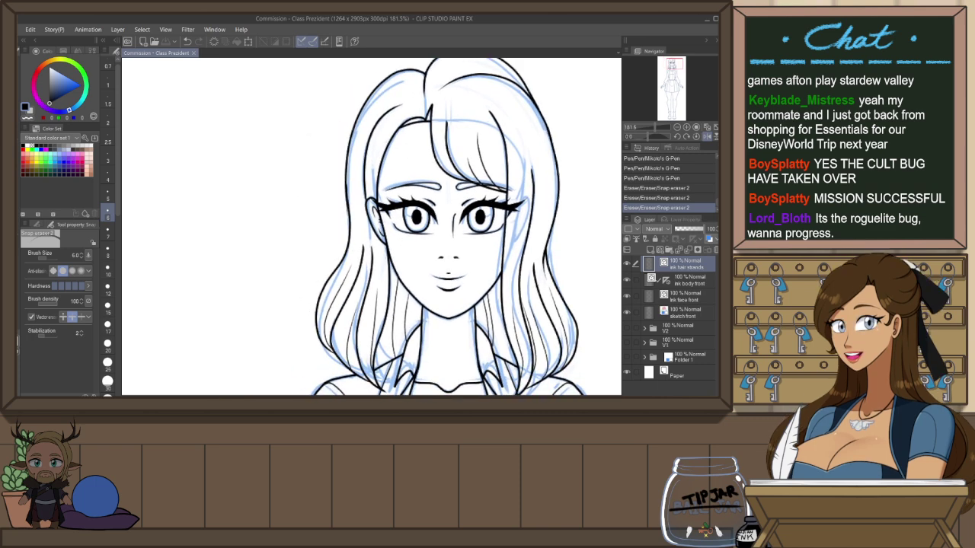
# Move the symmetry ruler from the ink body front layer to the ink hair strands layer, undoing the accidental layer reorder
pyautogui.click(698, 284)
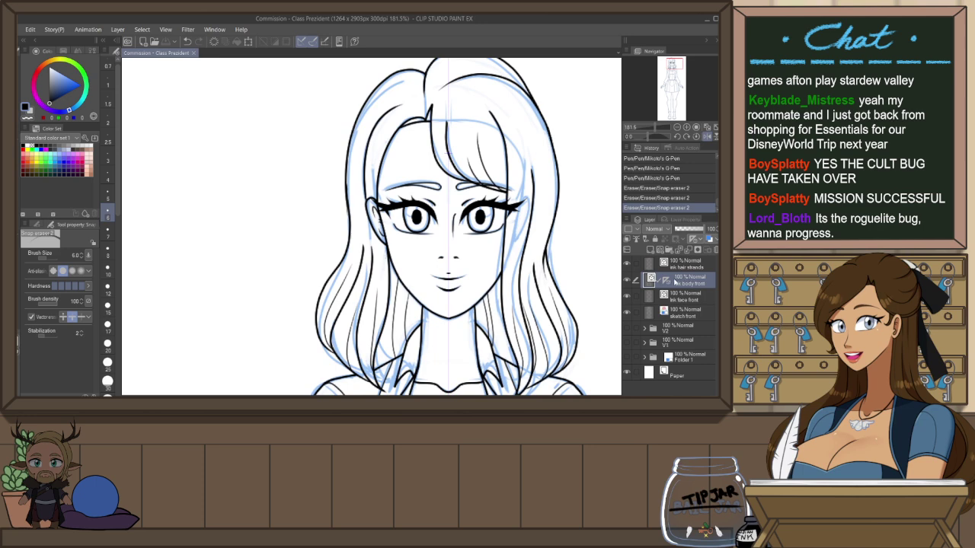
pyautogui.moveTo(666, 276); pyautogui.dragTo(672, 265)
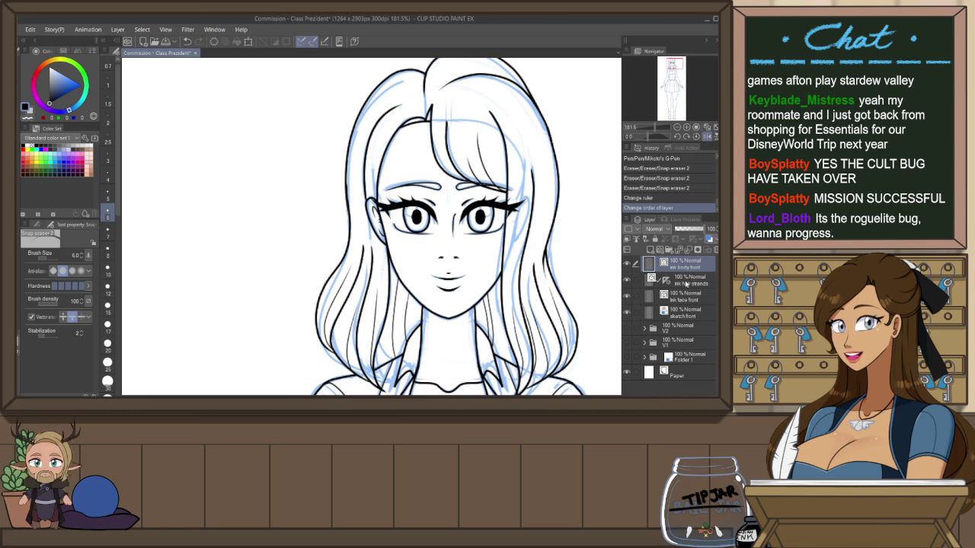
pyautogui.hotkey('ctrl', 'z')
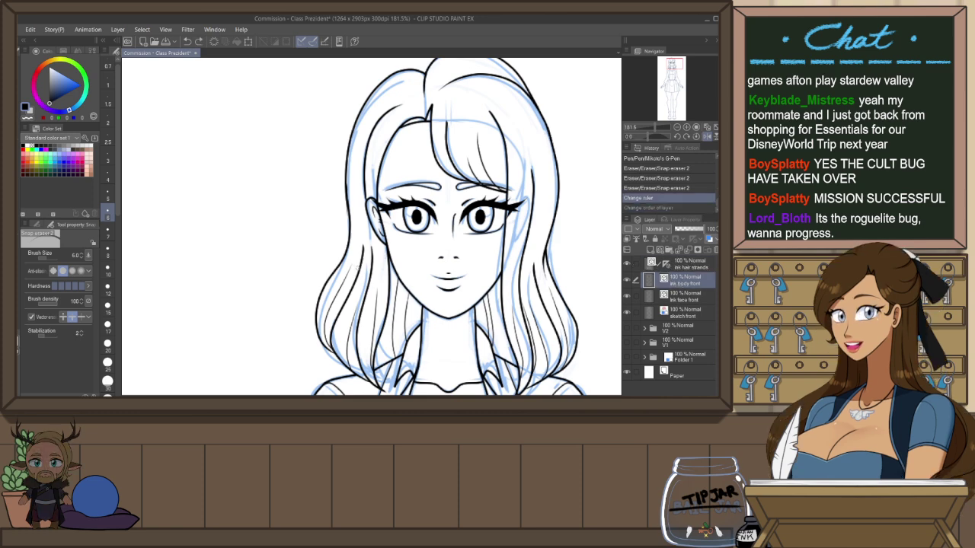
# Ink the hair line running down behind the exposed ear on the ink body front layer with the size 4 G-Pen, redoing misplaced strokes
pyautogui.scroll(1, 363, 216)
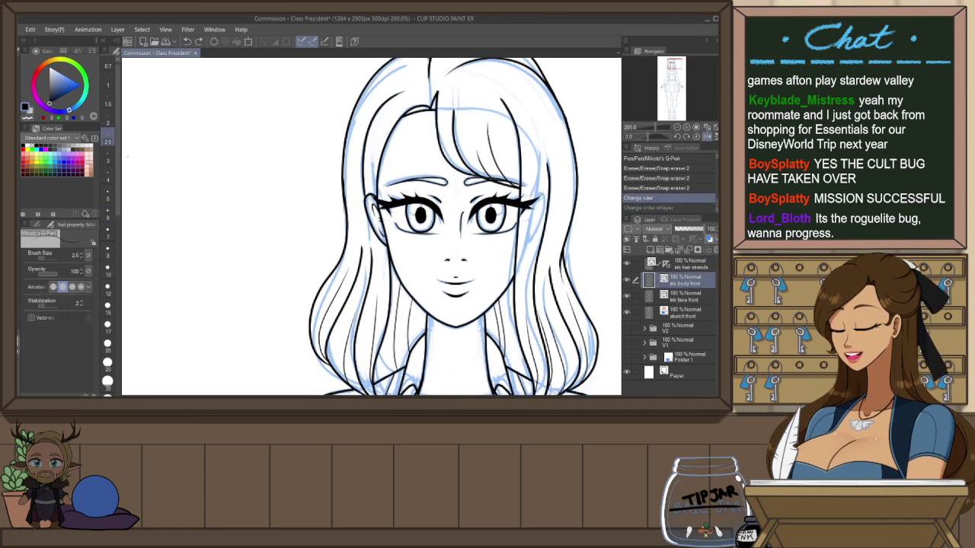
pyautogui.press('p')
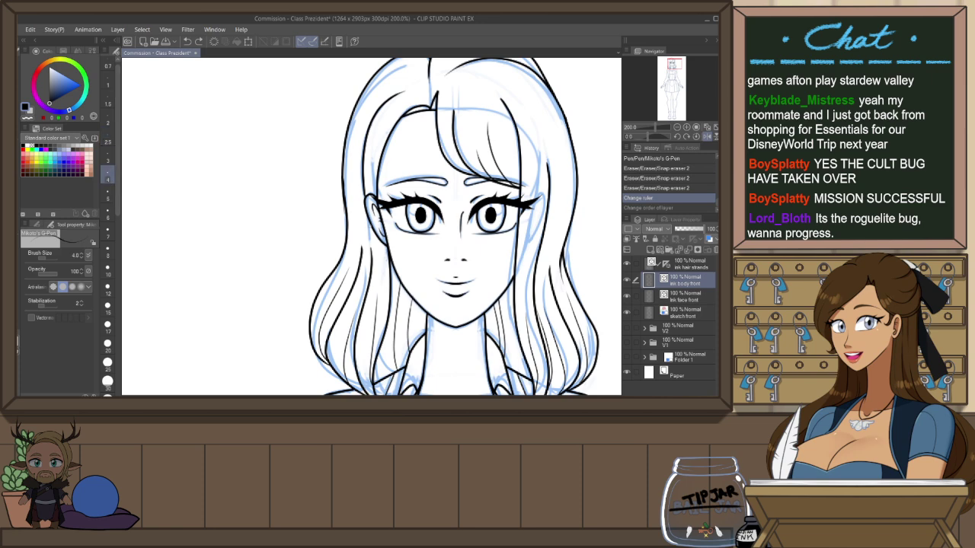
pyautogui.moveTo(369, 235); pyautogui.dragTo(370, 252)
pyautogui.hotkey('ctrl', 'z')
pyautogui.moveTo(370, 222); pyautogui.dragTo(379, 242)
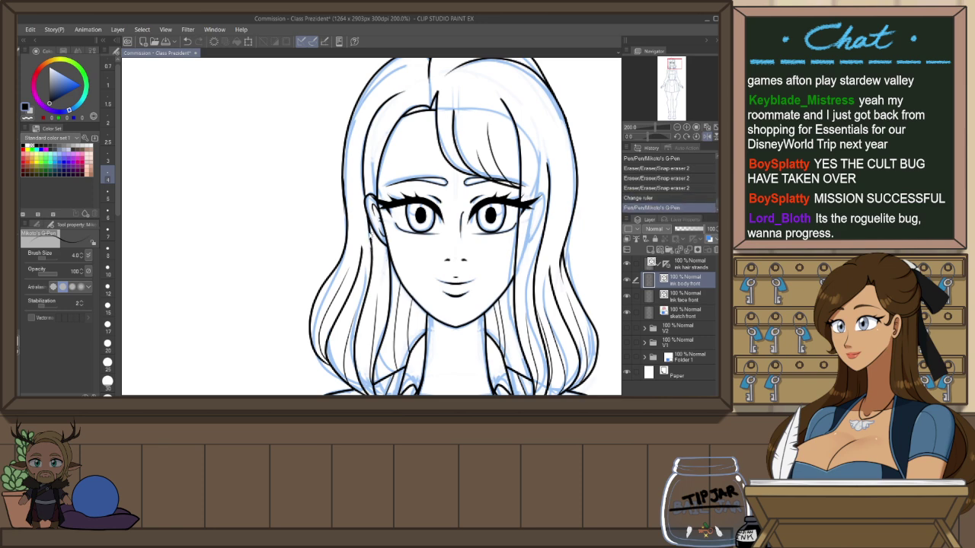
pyautogui.hotkey('ctrl', 'z')
pyautogui.moveTo(371, 236); pyautogui.dragTo(377, 200)
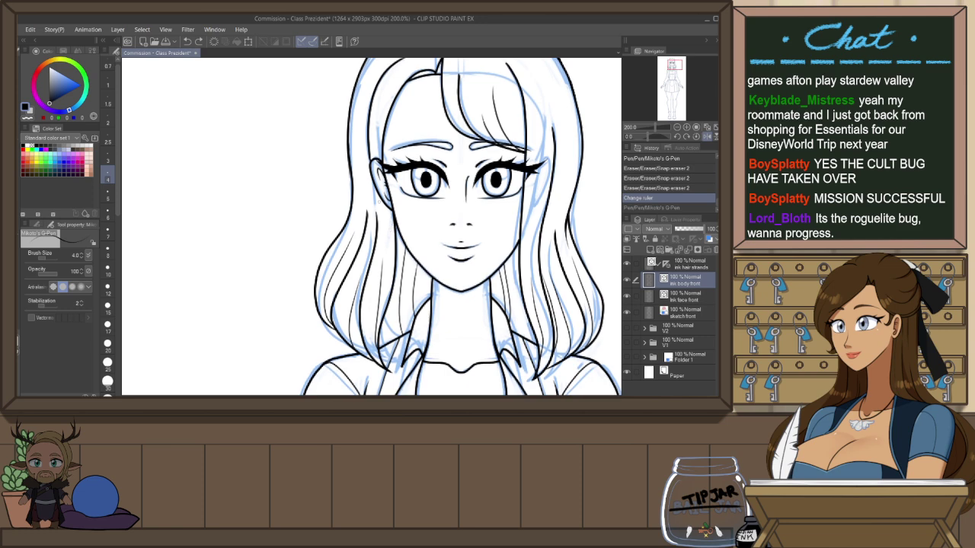
pyautogui.scroll(2, 371, 190)
pyautogui.hotkey('shift', 'space')
pyautogui.moveTo(519, 197); pyautogui.dragTo(499, 291)
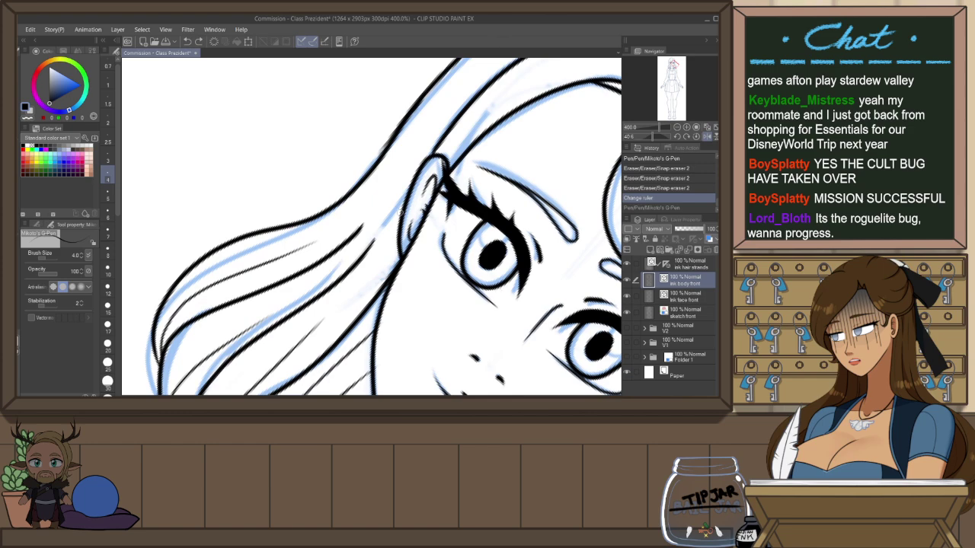
pyautogui.moveTo(410, 186); pyautogui.dragTo(371, 249)
pyautogui.hotkey('ctrl', 'z')
pyautogui.moveTo(408, 191); pyautogui.dragTo(354, 262)
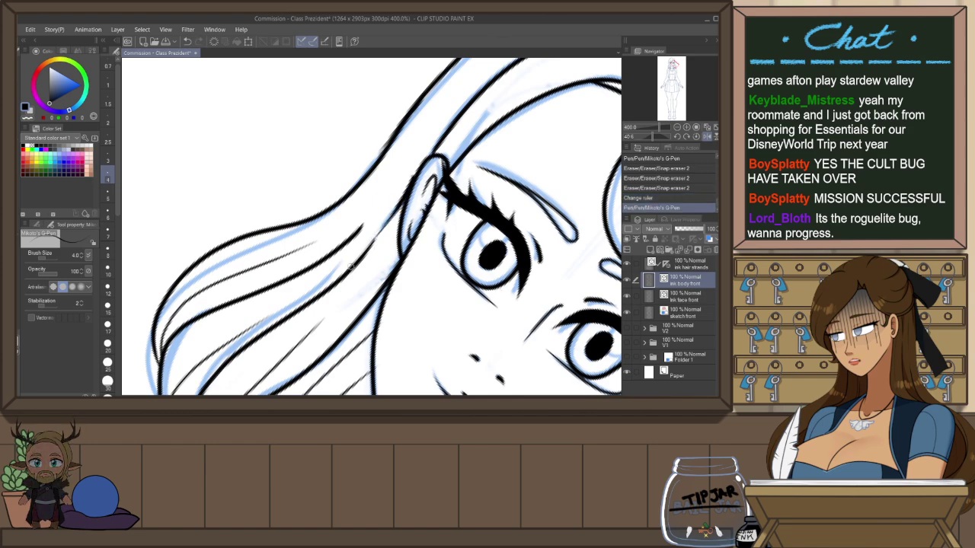
pyautogui.hotkey('ctrl', 'z')
pyautogui.moveTo(416, 182); pyautogui.dragTo(377, 238)
pyautogui.hotkey('ctrl', 'z')
pyautogui.moveTo(350, 270); pyautogui.dragTo(408, 193)
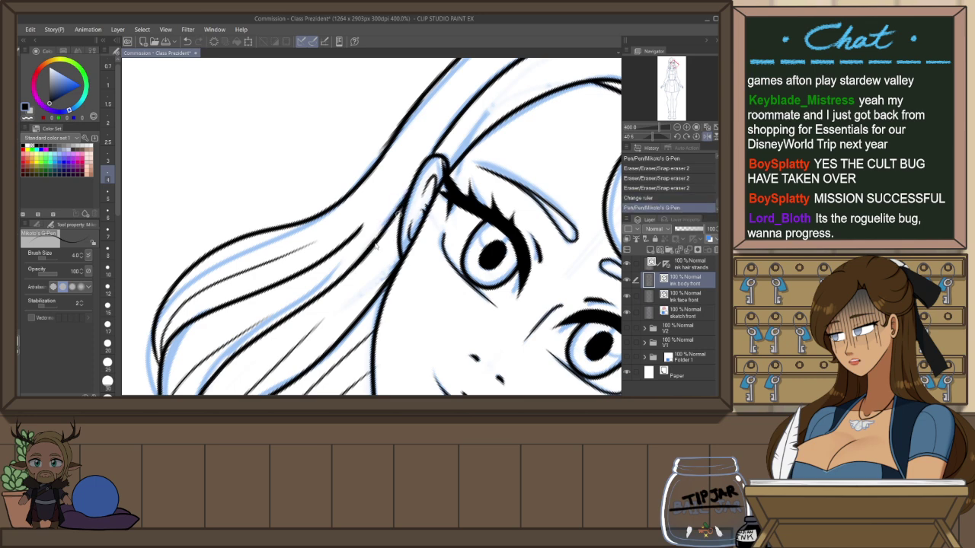
pyautogui.hotkey('ctrl', 'z')
pyautogui.moveTo(352, 268); pyautogui.dragTo(416, 178)
pyautogui.hotkey('ctrl', 'z')
pyautogui.moveTo(348, 269); pyautogui.dragTo(411, 183)
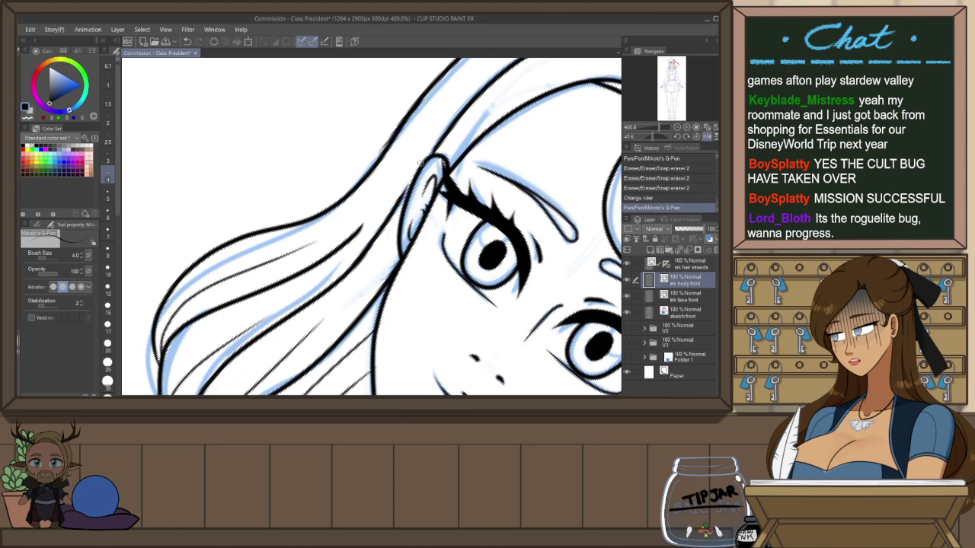
pyautogui.hotkey('ctrl', 'z')
pyautogui.moveTo(352, 268); pyautogui.dragTo(412, 181)
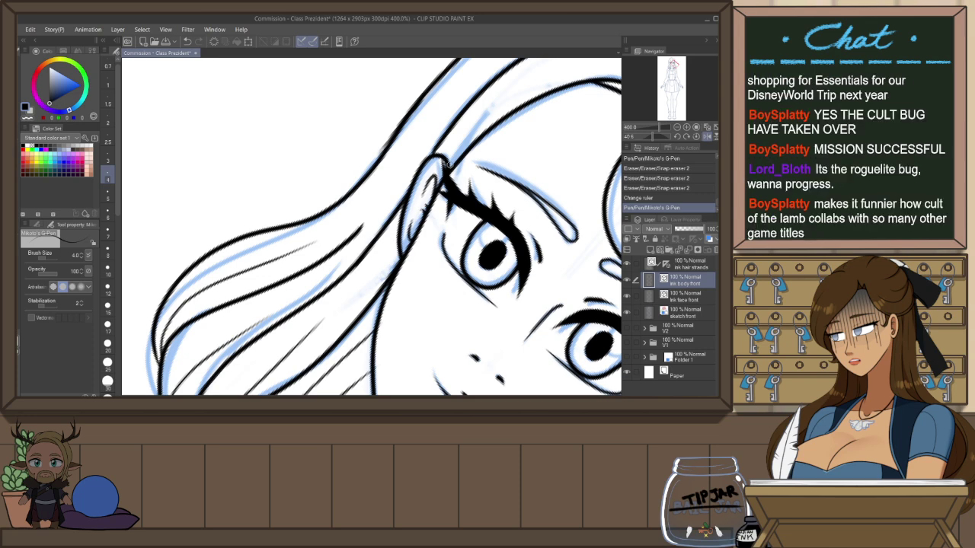
# Restore the upright, unflipped full-figure view, and save the drawing with the sketch front layer hidden
pyautogui.hotkey('ctrl', '@')
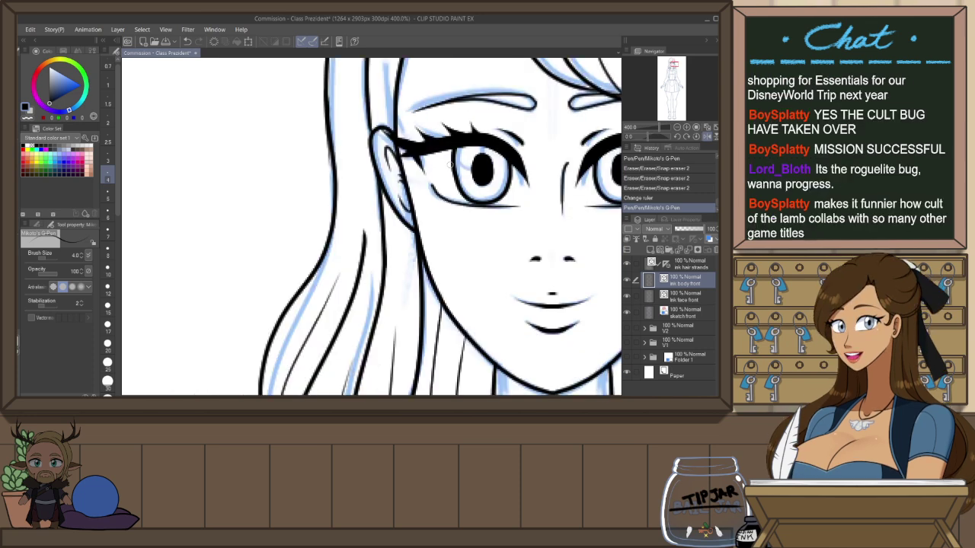
pyautogui.scroll(-4, 450, 226)
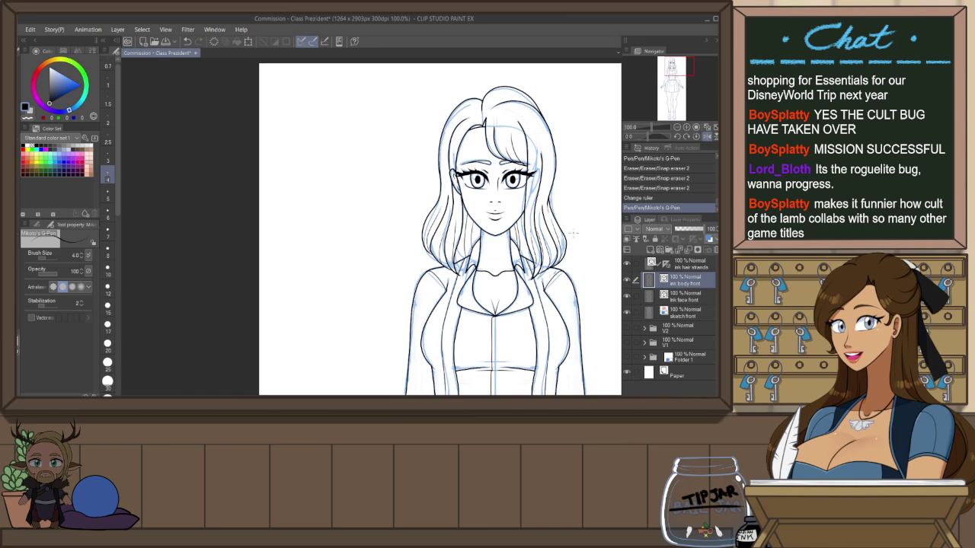
pyautogui.press('h')
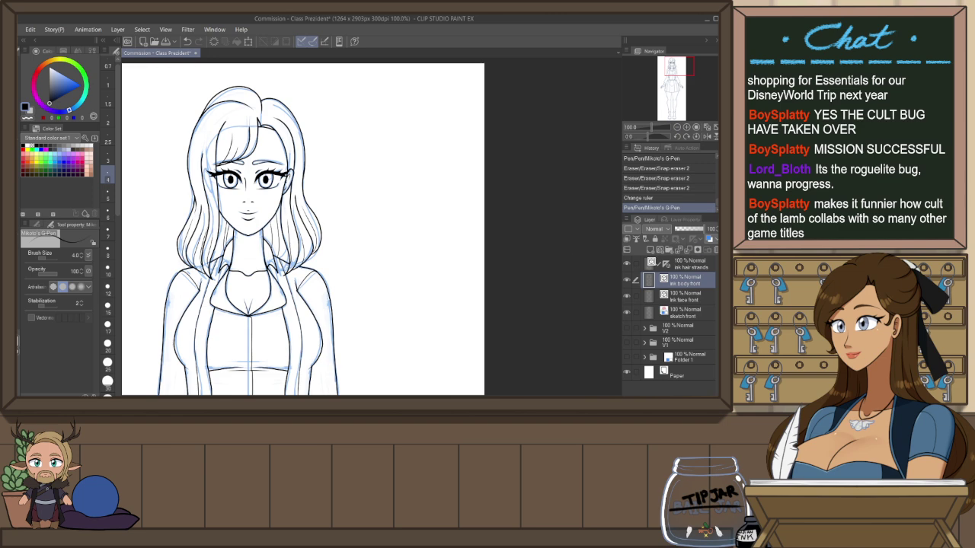
pyautogui.click(714, 125)
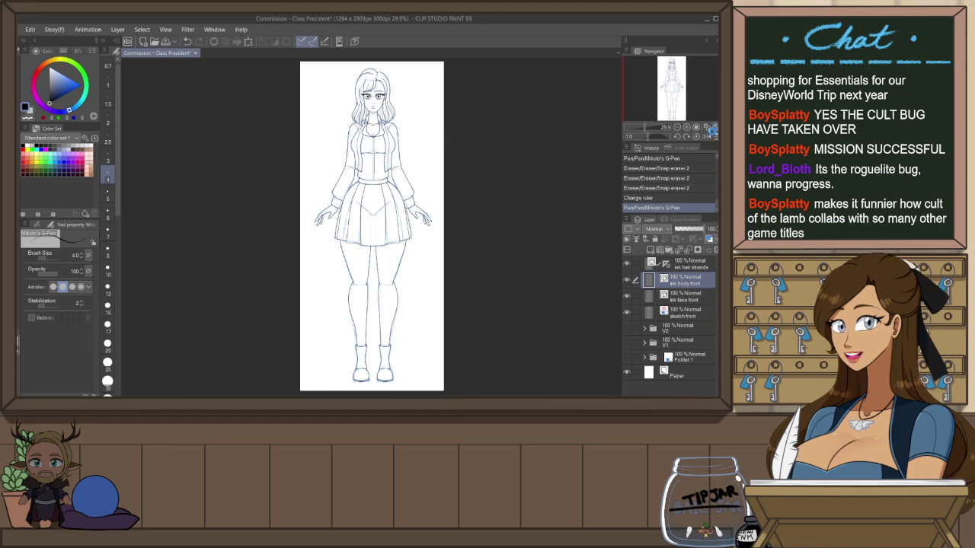
pyautogui.hotkey('ctrl', 's')
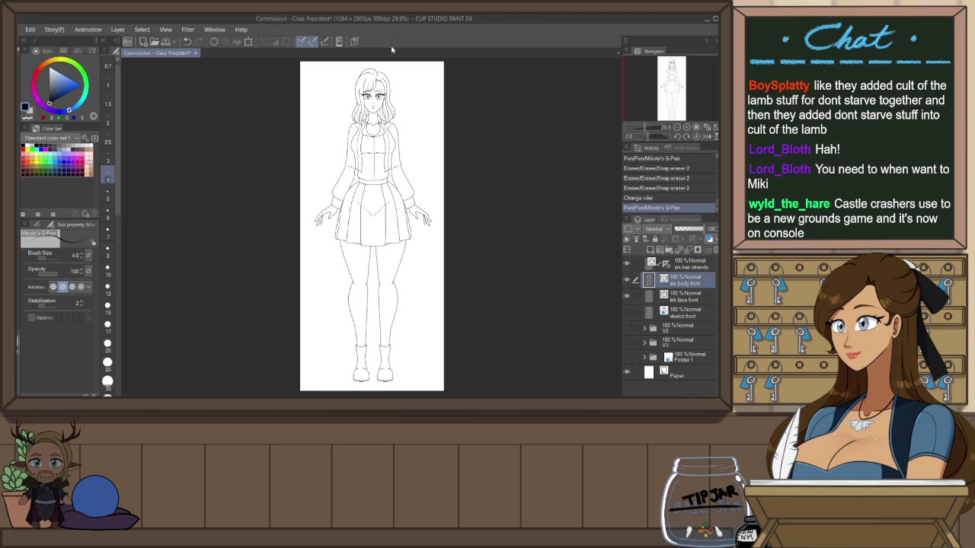
# Move the symmetry ruler from the ink hair strands layer back to the ink body front layer and make that layer active
pyautogui.scroll(1, 302, 82)
pyautogui.scroll(4, 302, 83)
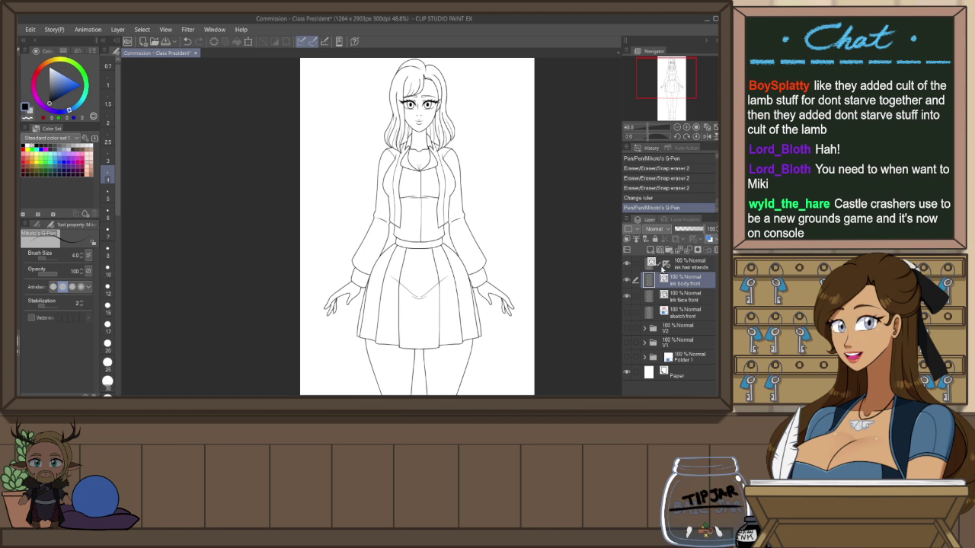
pyautogui.click(663, 266)
pyautogui.moveTo(668, 267); pyautogui.dragTo(668, 280)
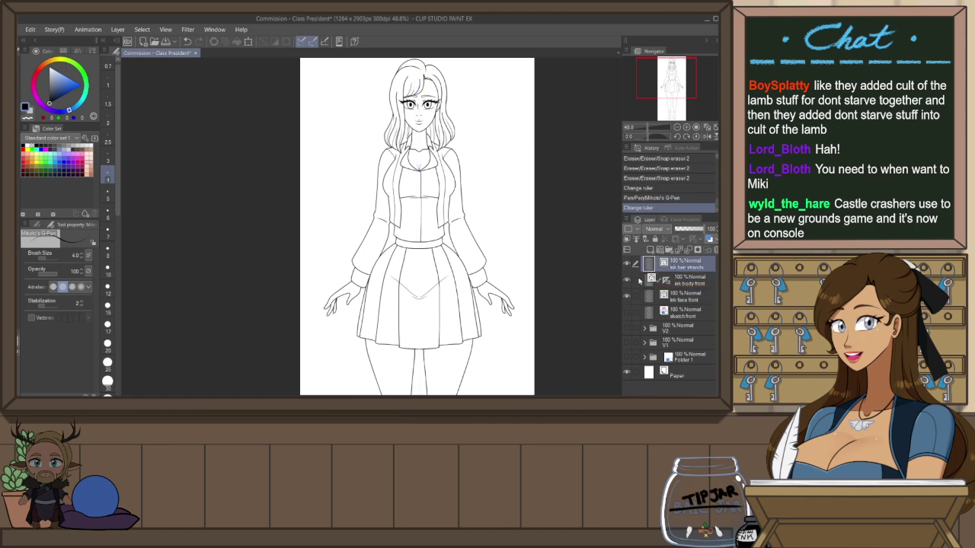
pyautogui.click(651, 284)
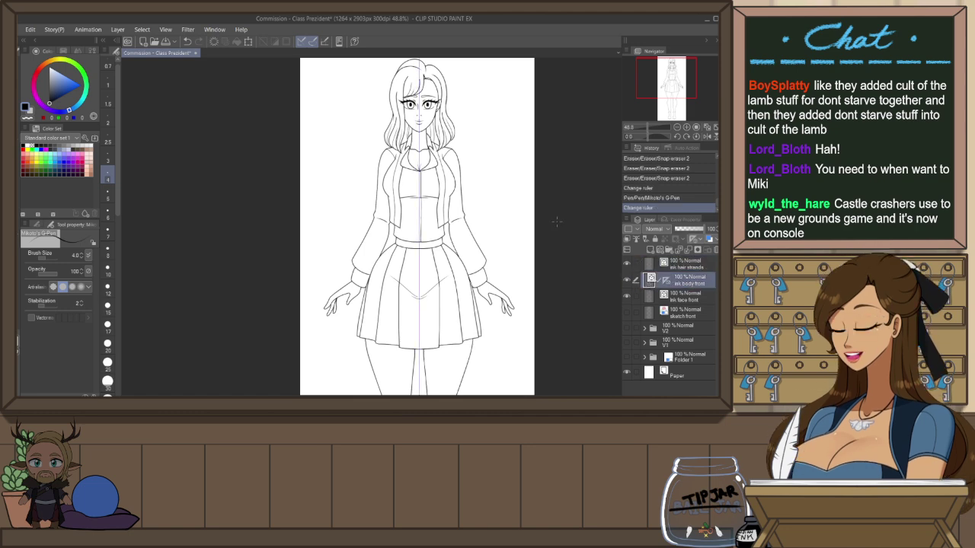
# Thicken the outer shoulder and upper sleeve outline on the exposed-ear side using Correct line width, redoing unsatisfactory passes
pyautogui.press('y')
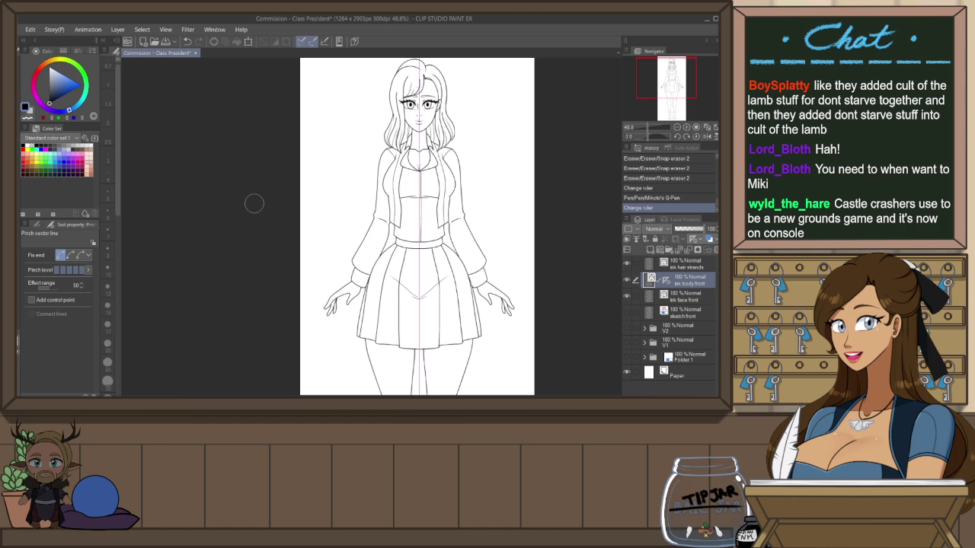
pyautogui.click(50, 225)
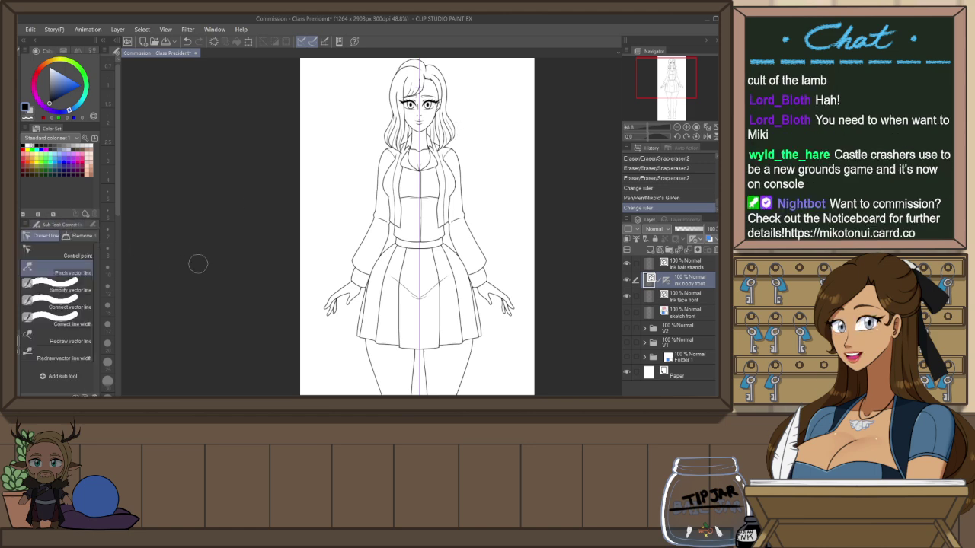
pyautogui.click(86, 321)
pyautogui.moveTo(388, 150); pyautogui.dragTo(373, 221)
pyautogui.moveTo(457, 150); pyautogui.dragTo(461, 169)
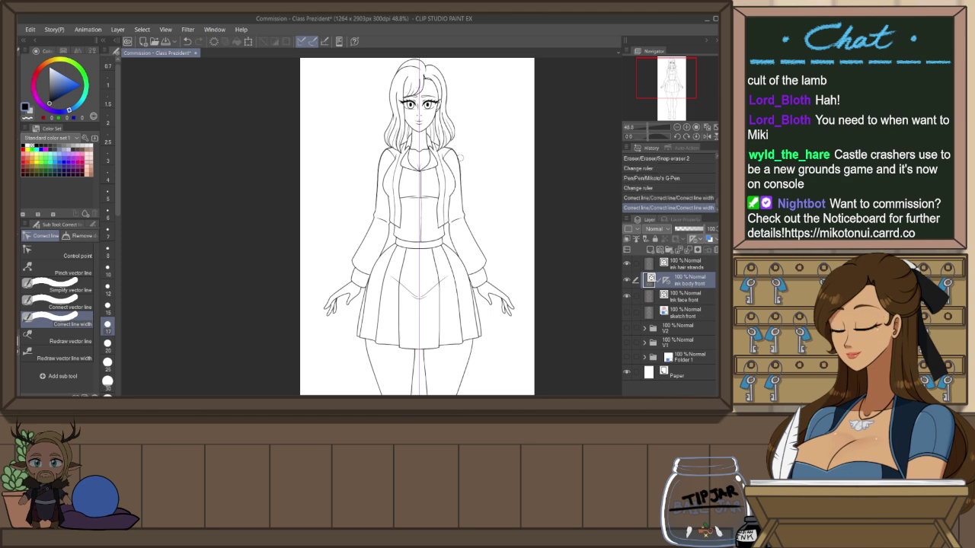
pyautogui.scroll(1, 457, 149)
pyautogui.scroll(1, 458, 149)
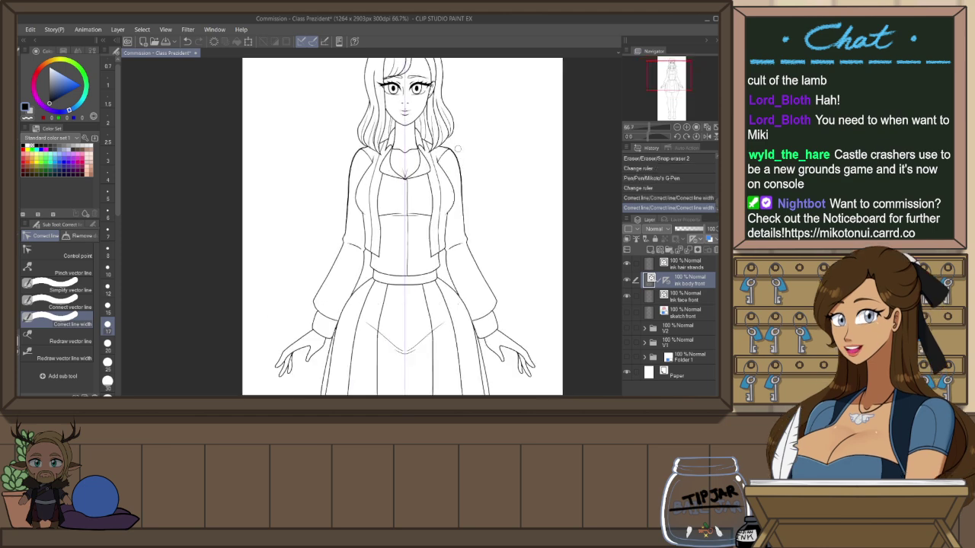
pyautogui.hotkey('ctrl', 'z')
pyautogui.hotkey('ctrl', 'z')
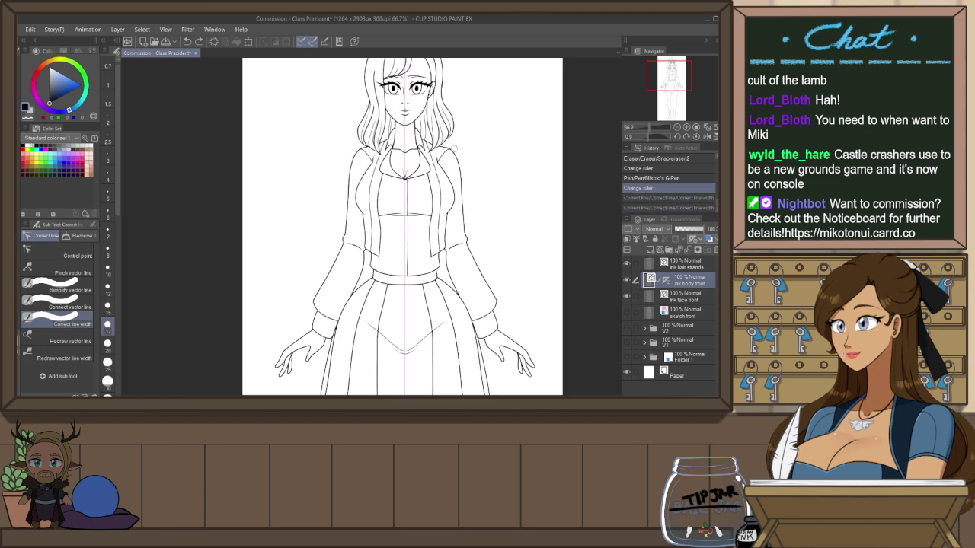
pyautogui.moveTo(450, 147); pyautogui.dragTo(480, 209)
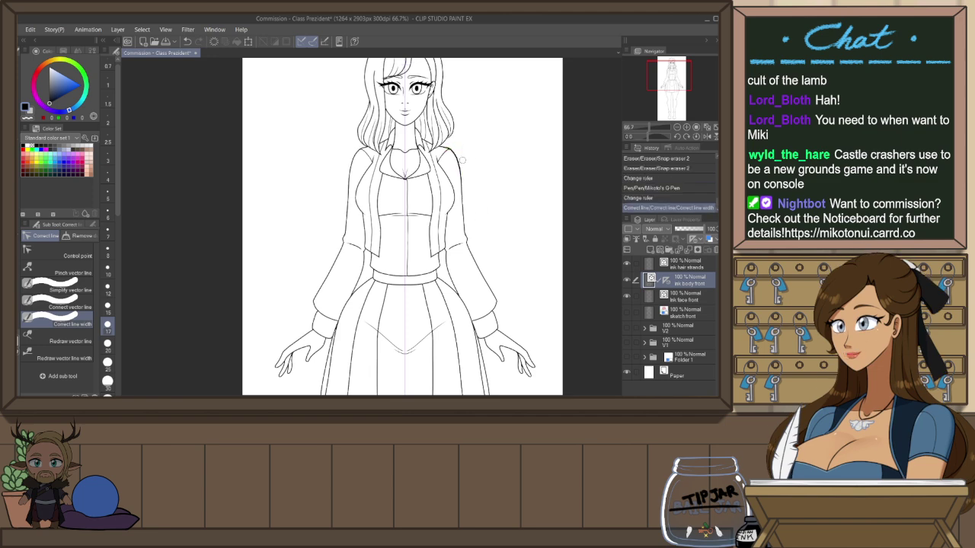
pyautogui.hotkey('ctrl', 'z')
pyautogui.moveTo(451, 147); pyautogui.dragTo(470, 245)
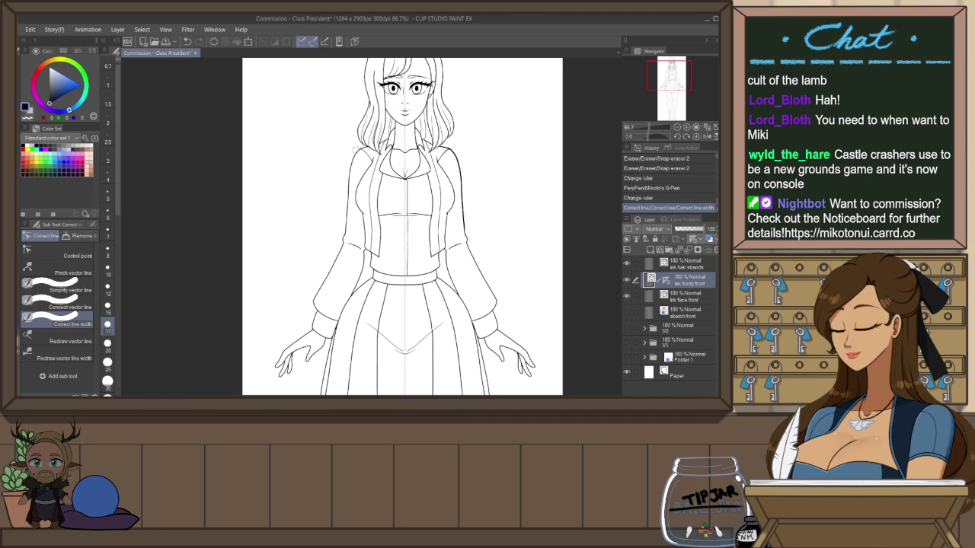
# Thicken the outer shoulder and upper sleeve outline on the fringe side to match, redoing the uneven passes
pyautogui.moveTo(362, 150); pyautogui.dragTo(350, 187)
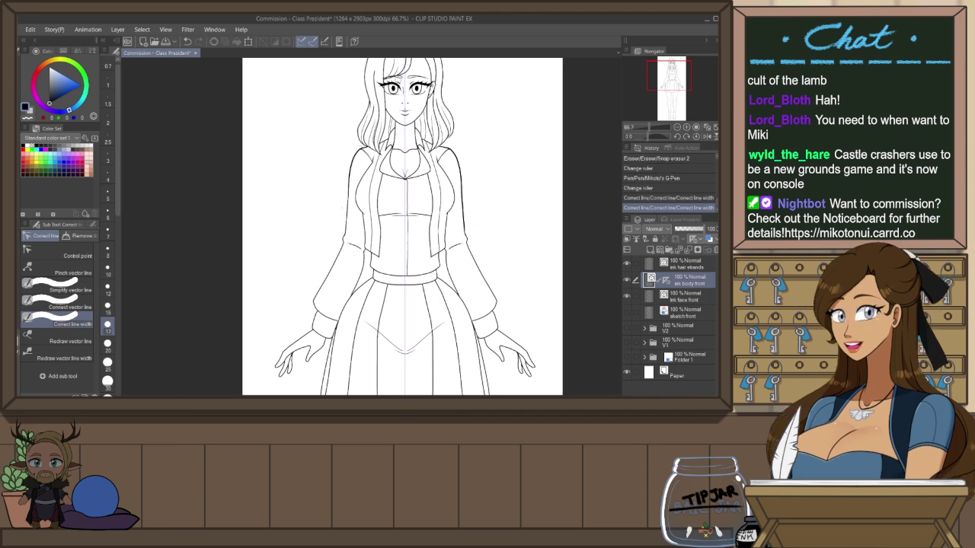
pyautogui.moveTo(356, 148); pyautogui.dragTo(345, 232)
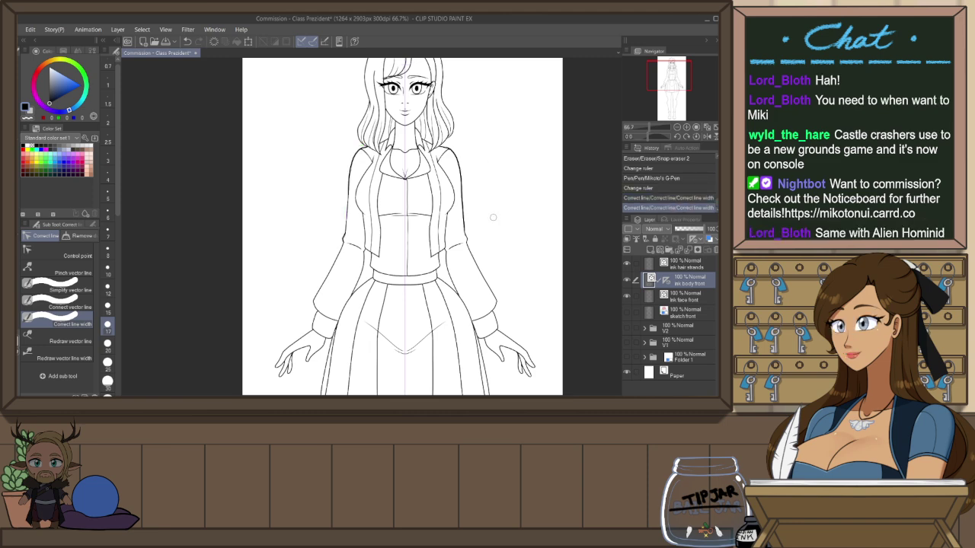
pyautogui.hotkey('ctrl', 'z')
pyautogui.moveTo(362, 148); pyautogui.dragTo(338, 214)
pyautogui.hotkey('ctrl', 'z')
pyautogui.moveTo(362, 149); pyautogui.dragTo(343, 233)
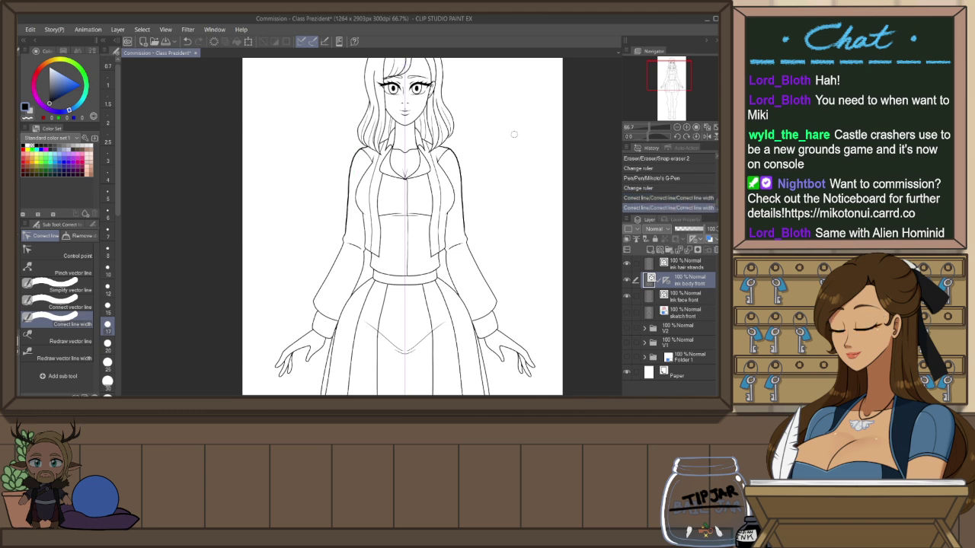
# Thicken the outer outline of the hair around the head with Correct line width
pyautogui.scroll(3, 504, 210)
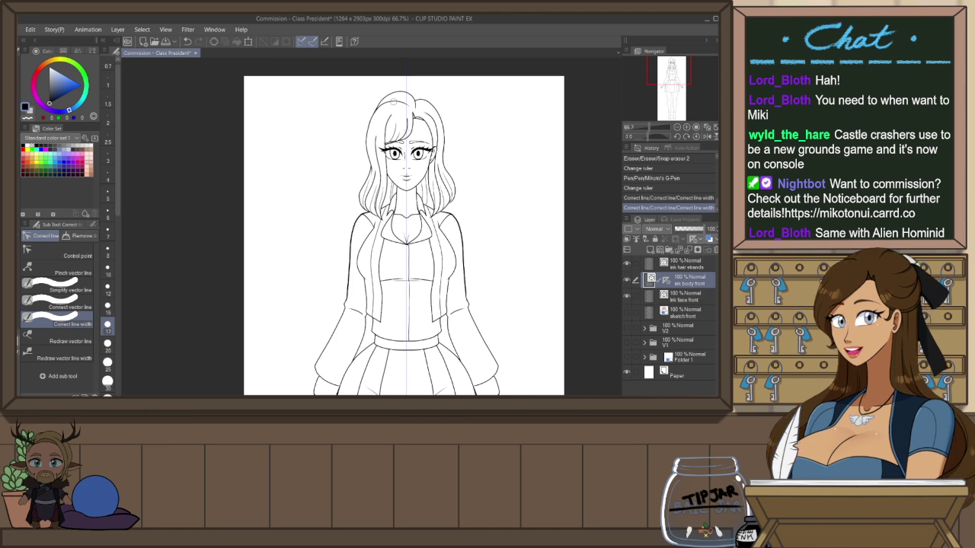
pyautogui.scroll(1, 393, 104)
pyautogui.moveTo(351, 165)
pyautogui.mouseDown()
pyautogui.moveTo(390, 85)
pyautogui.moveTo(423, 86)
pyautogui.moveTo(462, 124)
pyautogui.moveTo(488, 211)
pyautogui.mouseUp()
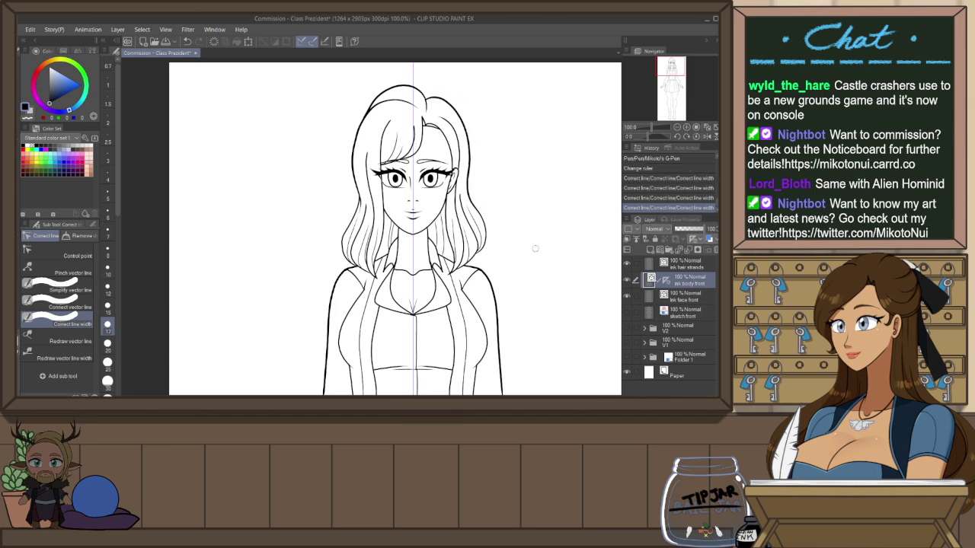
# Thicken the skirt's upper side outlines just below the waistband on both hips
pyautogui.scroll(-3, 537, 278)
pyautogui.scroll(-2, 536, 277)
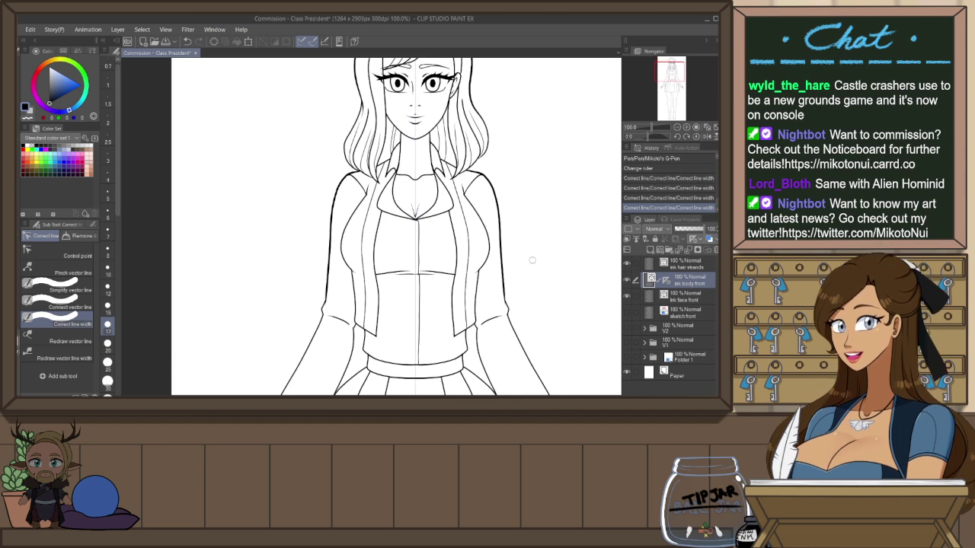
pyautogui.moveTo(501, 303); pyautogui.dragTo(494, 176)
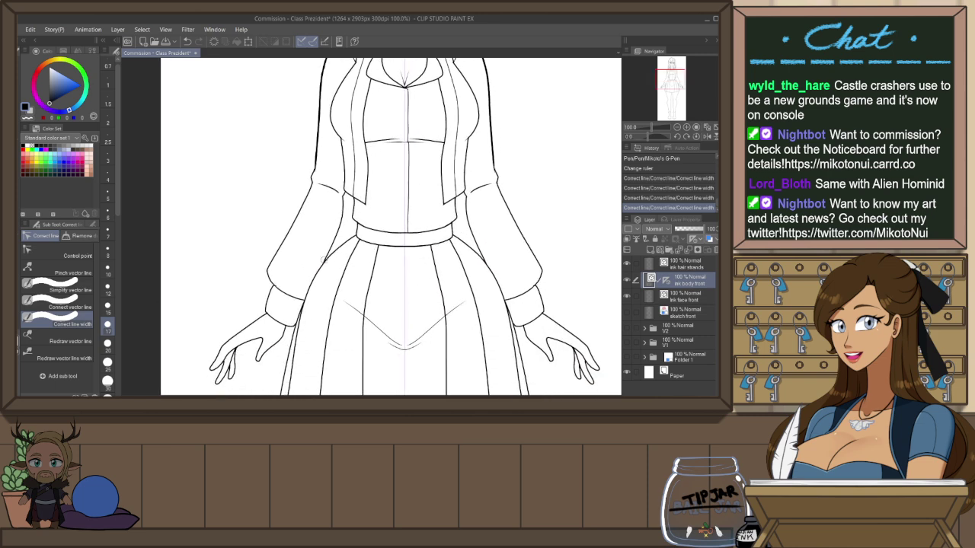
pyautogui.moveTo(320, 267); pyautogui.dragTo(358, 229)
pyautogui.moveTo(492, 266); pyautogui.dragTo(451, 237)
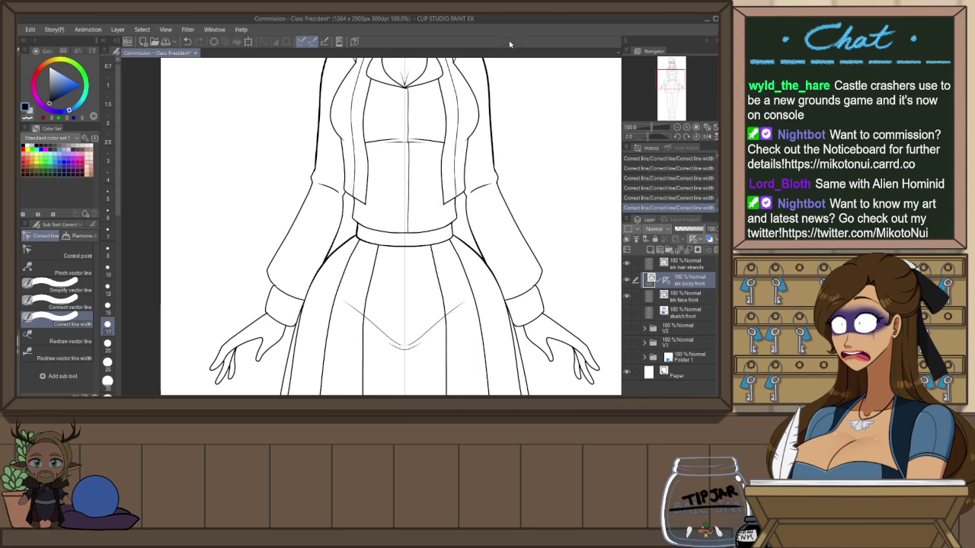
# Undo the last thickening pass and thicken the skirt's hip outline just below the waistband again with Correct line width
pyautogui.hotkey('ctrl', 'z')
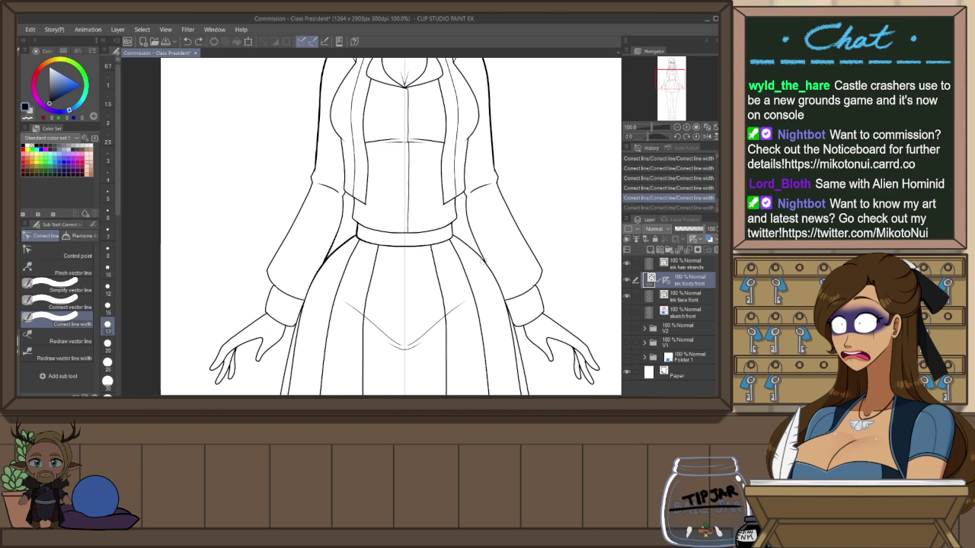
pyautogui.moveTo(483, 262); pyautogui.dragTo(454, 239)
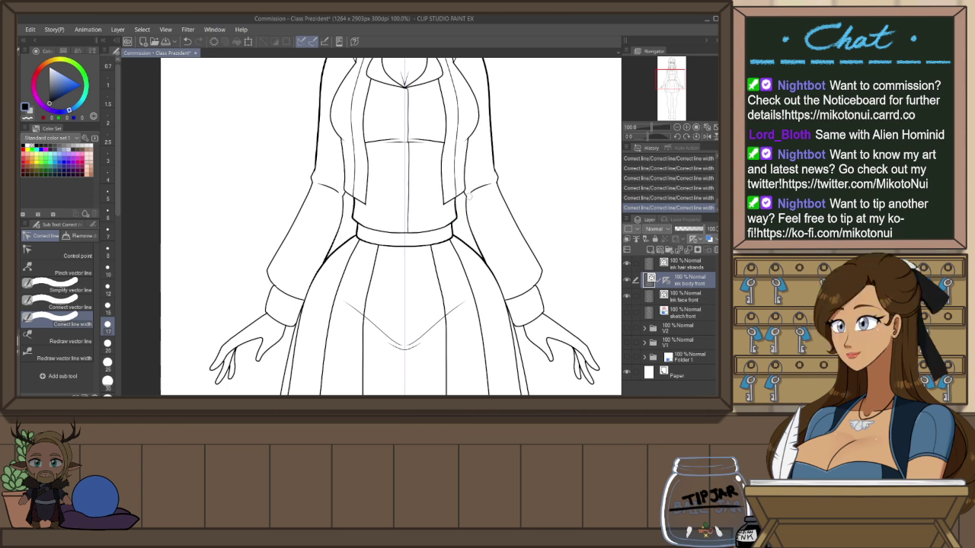
pyautogui.scroll(-2, 496, 241)
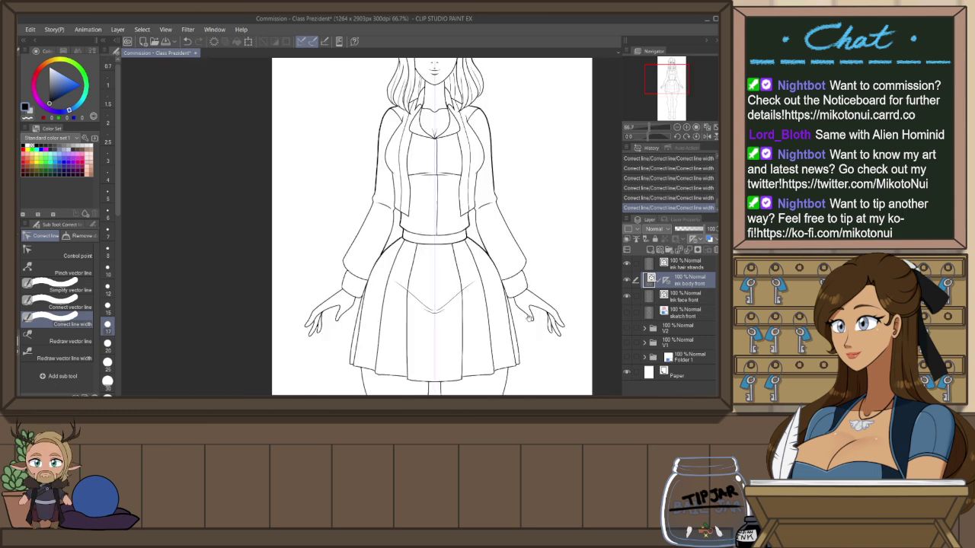
# Erase the small line overhang where the sleeve meets the cuff's upper outer corner with Snap eraser 2, redoing imprecise erasures
pyautogui.moveTo(529, 317); pyautogui.dragTo(525, 267)
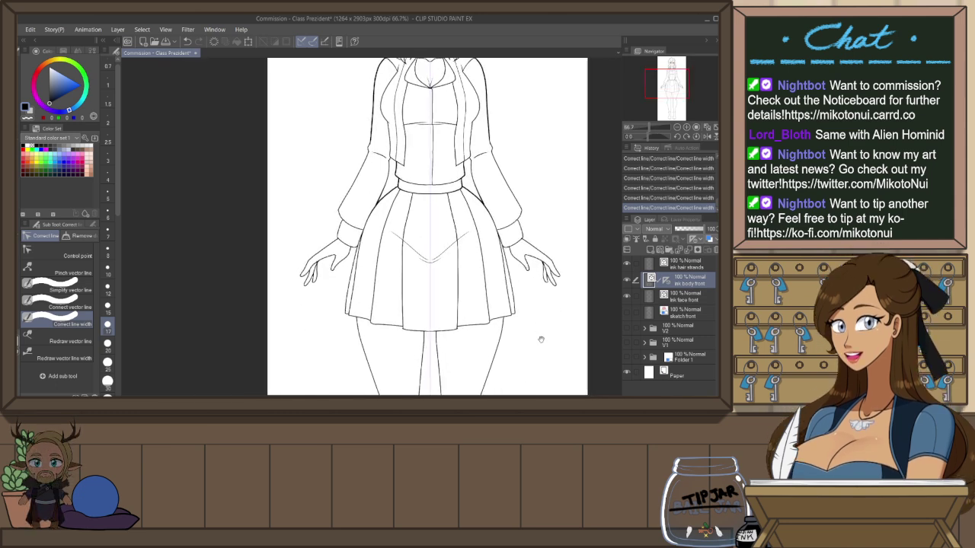
pyautogui.moveTo(540, 339); pyautogui.dragTo(539, 332)
pyautogui.scroll(2, 476, 247)
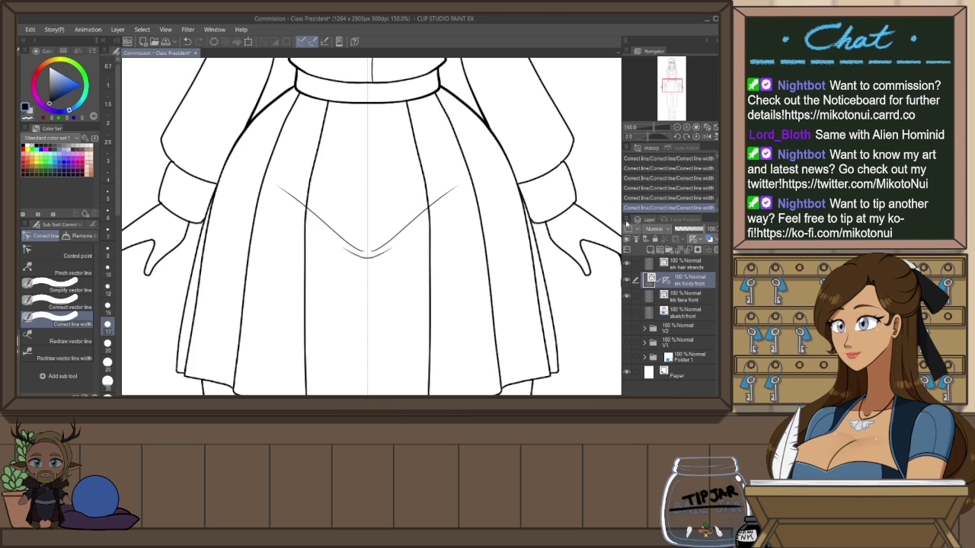
pyautogui.press('e')
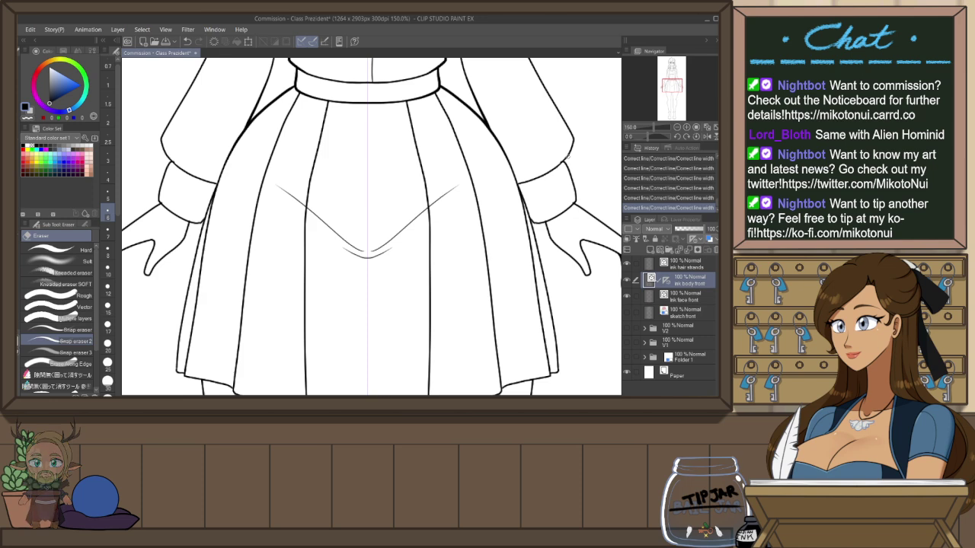
pyautogui.scroll(1, 566, 156)
pyautogui.moveTo(557, 164); pyautogui.dragTo(562, 159)
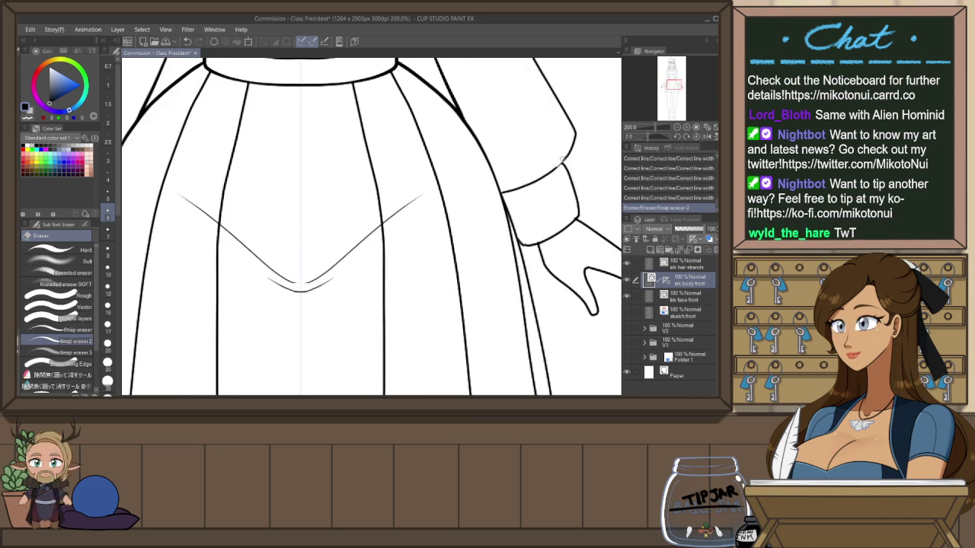
pyautogui.click(566, 157)
pyautogui.hotkey('ctrl', 'z')
pyautogui.click(562, 158)
pyautogui.hotkey('ctrl', 'z')
pyautogui.click(561, 156)
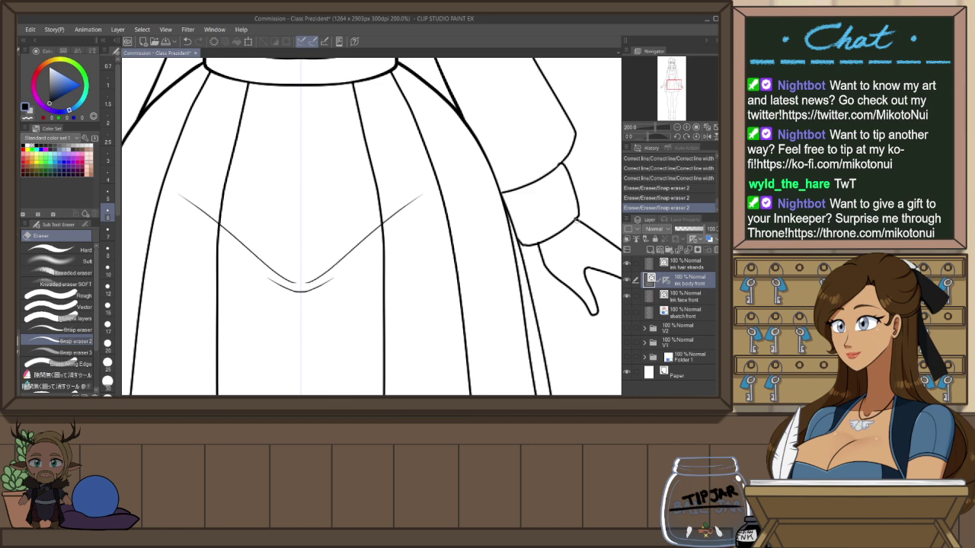
# Adjust the control point at the upper outer corner of this cuff so its edge line meets the sleeve cleanly
pyautogui.press('o')
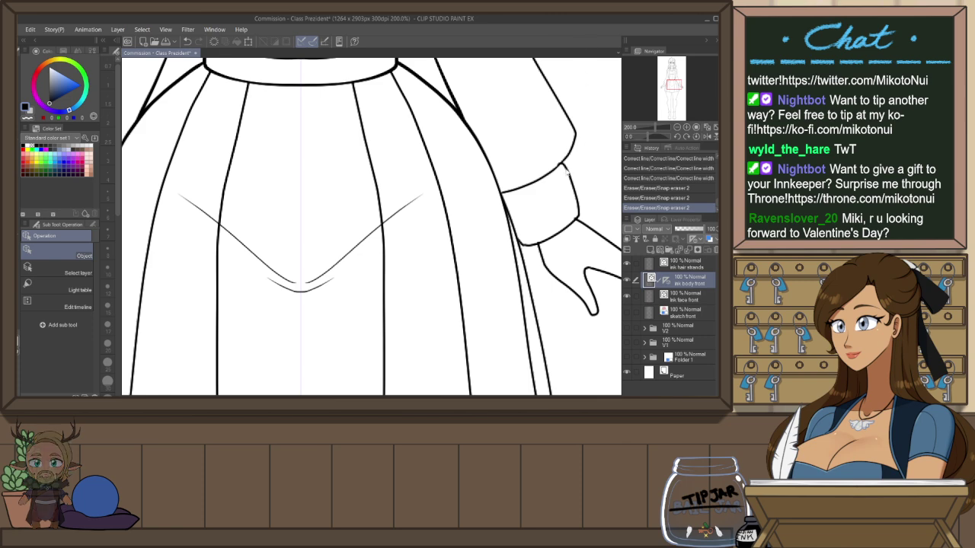
pyautogui.scroll(3, 571, 160)
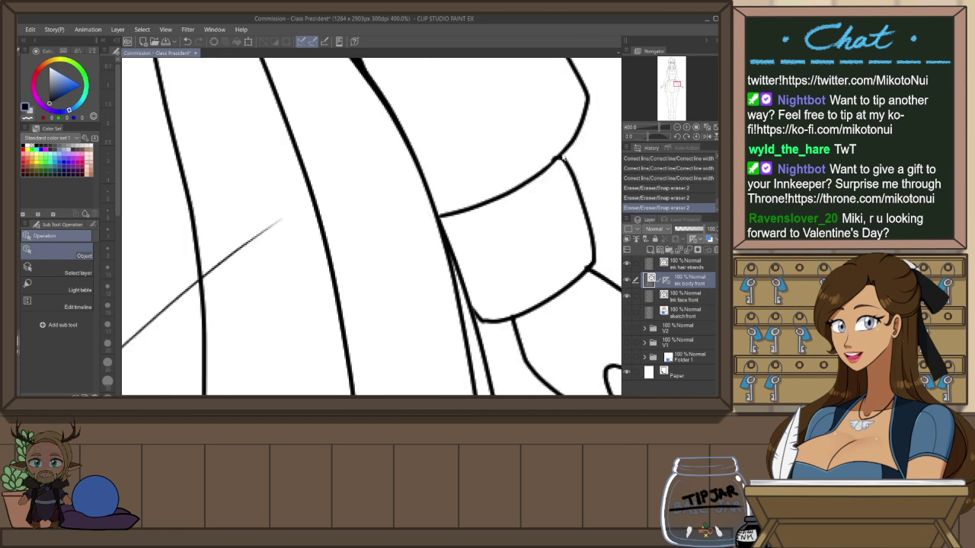
pyautogui.click(556, 163)
pyautogui.click(559, 163)
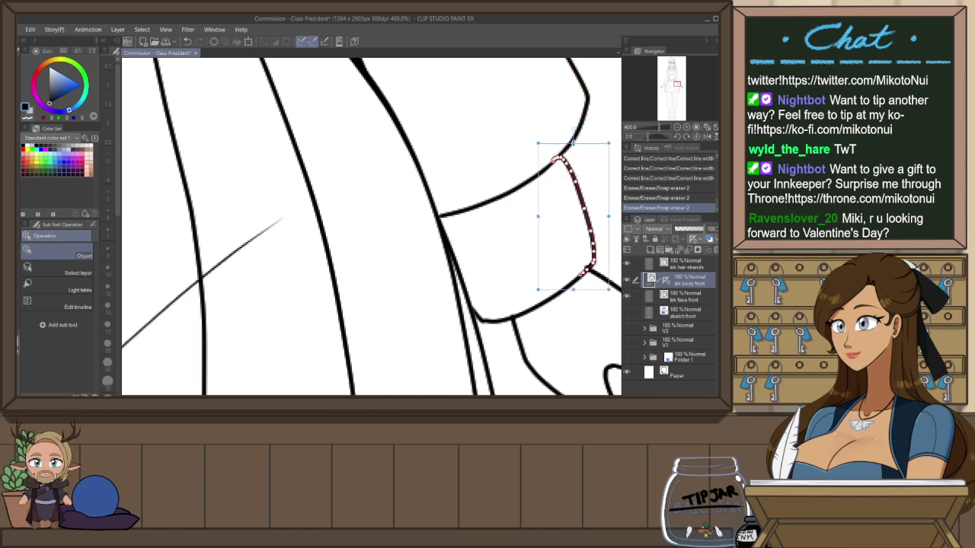
pyautogui.moveTo(559, 159); pyautogui.dragTo(561, 160)
pyautogui.click(594, 119)
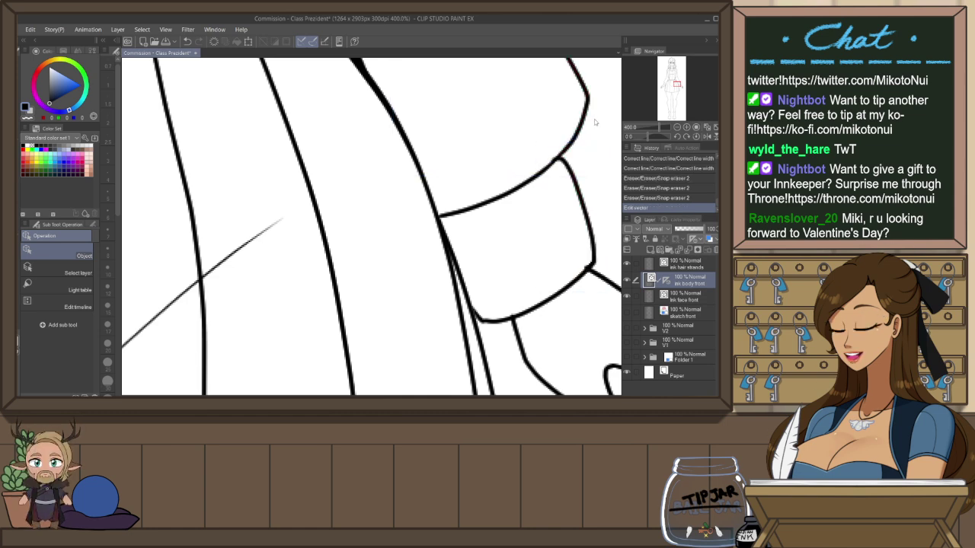
# Adjust the matching control point at the upper outer corner of the opposite cuff so both sleeves correspond
pyautogui.scroll(-4, 596, 121)
pyautogui.scroll(4, 306, 151)
pyautogui.scroll(4, 327, 123)
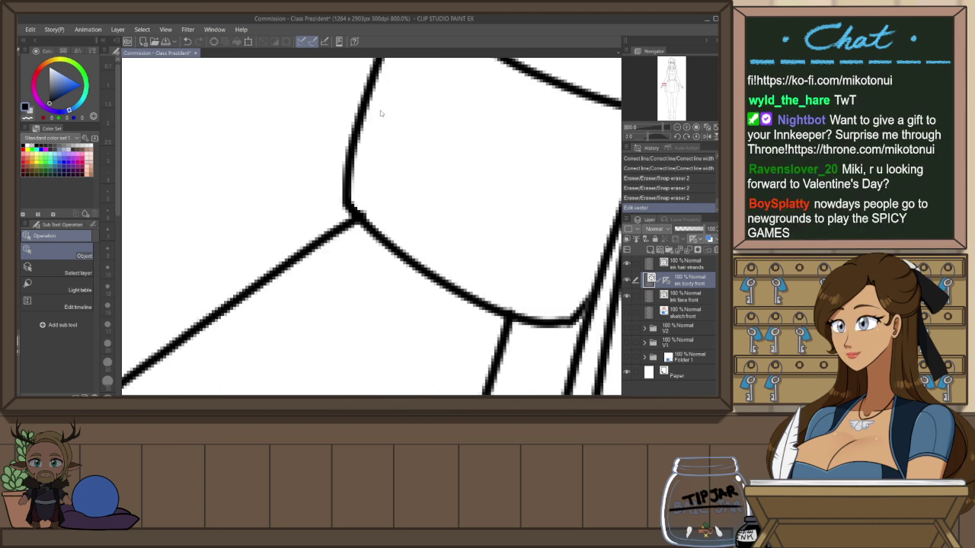
pyautogui.click(344, 174)
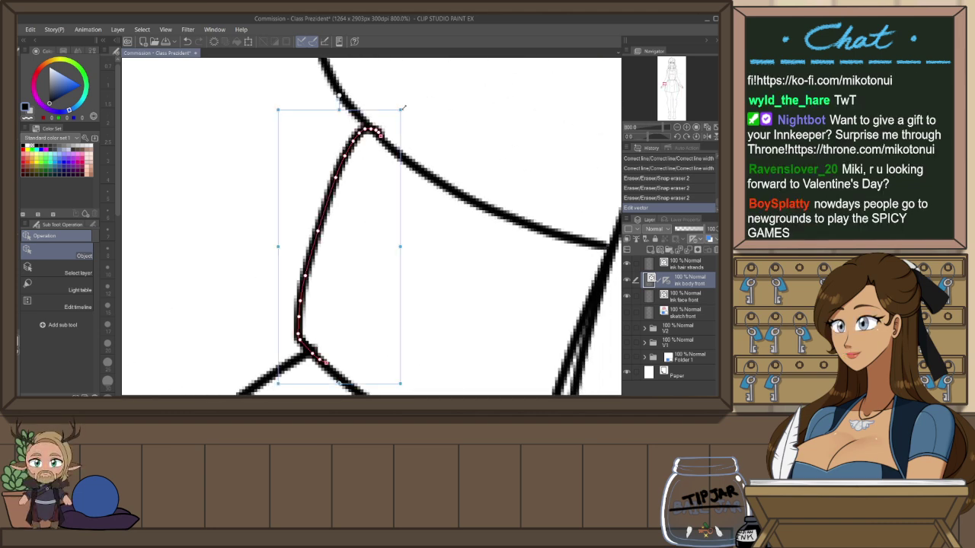
pyautogui.moveTo(368, 129); pyautogui.dragTo(369, 132)
pyautogui.click(445, 101)
pyautogui.scroll(-8, 445, 102)
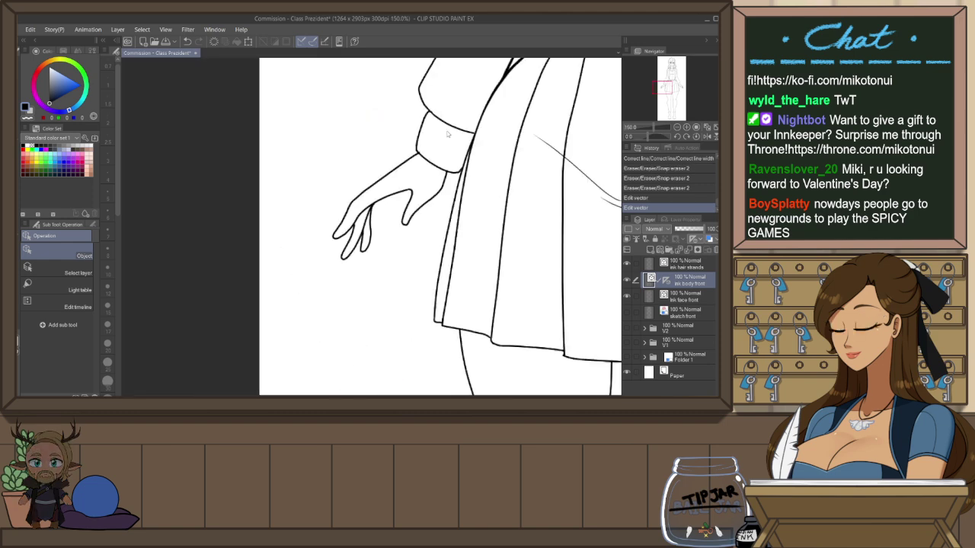
# Erase the overlapping line ends along the cuff's lower edge where the wrist lines begin
pyautogui.press('e')
pyautogui.click(421, 153)
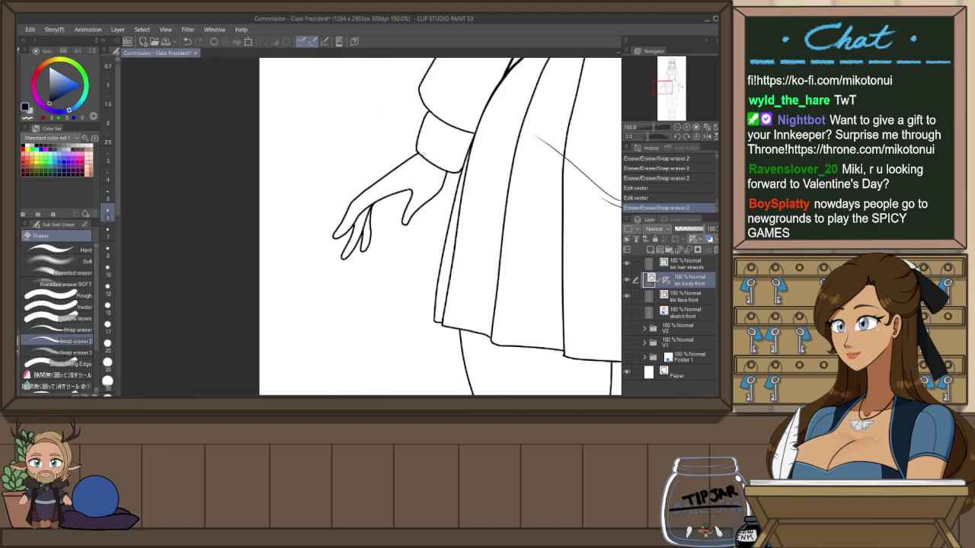
pyautogui.click(446, 162)
# Draw small fingernails on the thumb and fingers with Mikoto's G-Pen in the mirrored view, redoing the first nail
pyautogui.moveTo(527, 297); pyautogui.dragTo(401, 302)
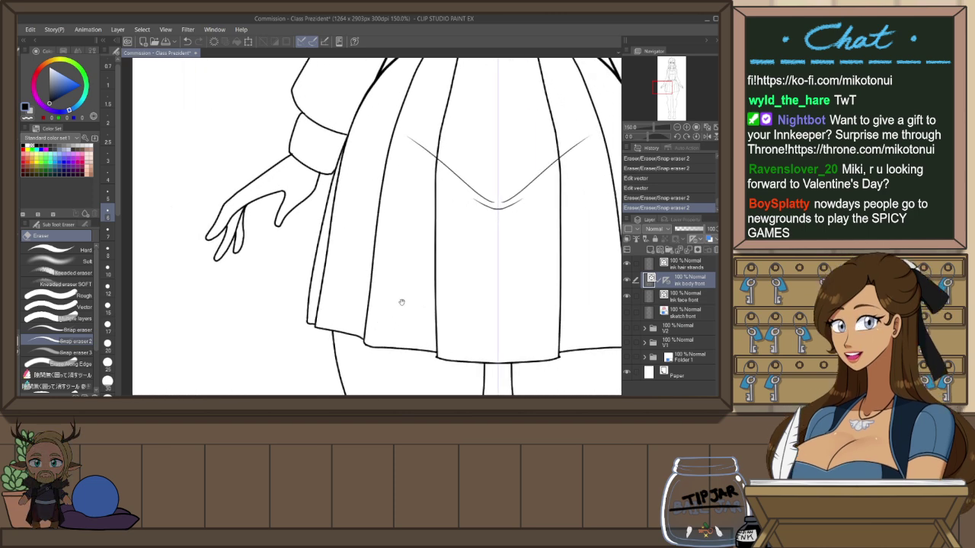
pyautogui.moveTo(565, 261); pyautogui.dragTo(392, 292)
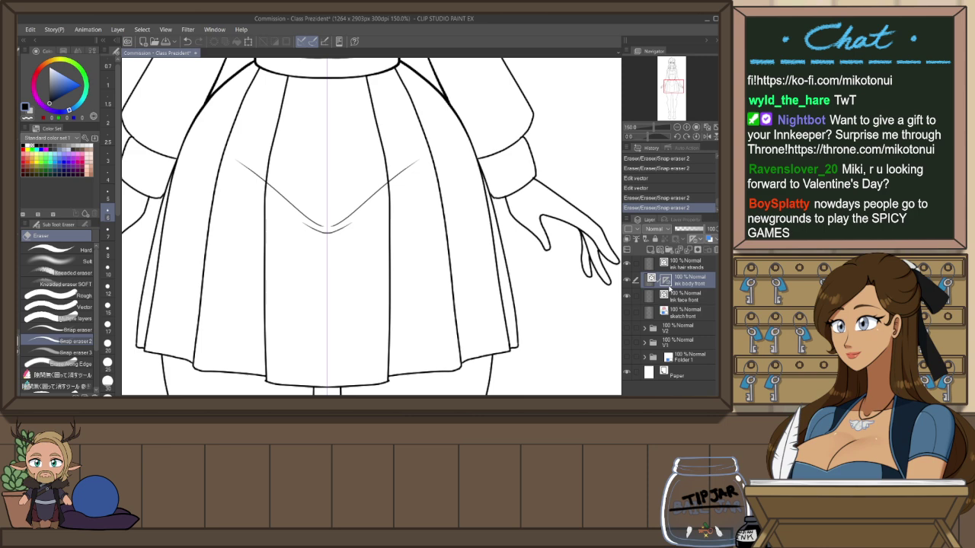
pyautogui.moveTo(581, 321); pyautogui.dragTo(485, 301)
pyautogui.press('p')
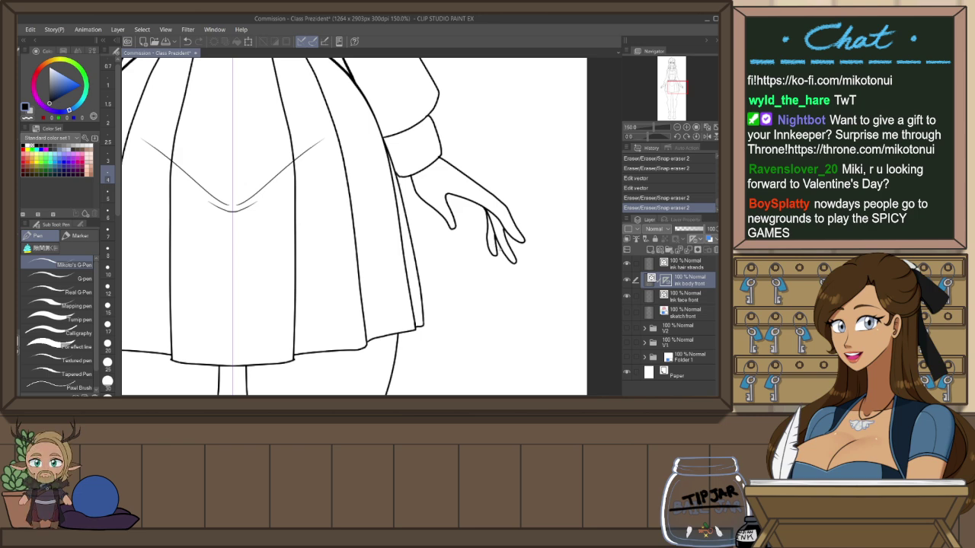
pyautogui.press('h')
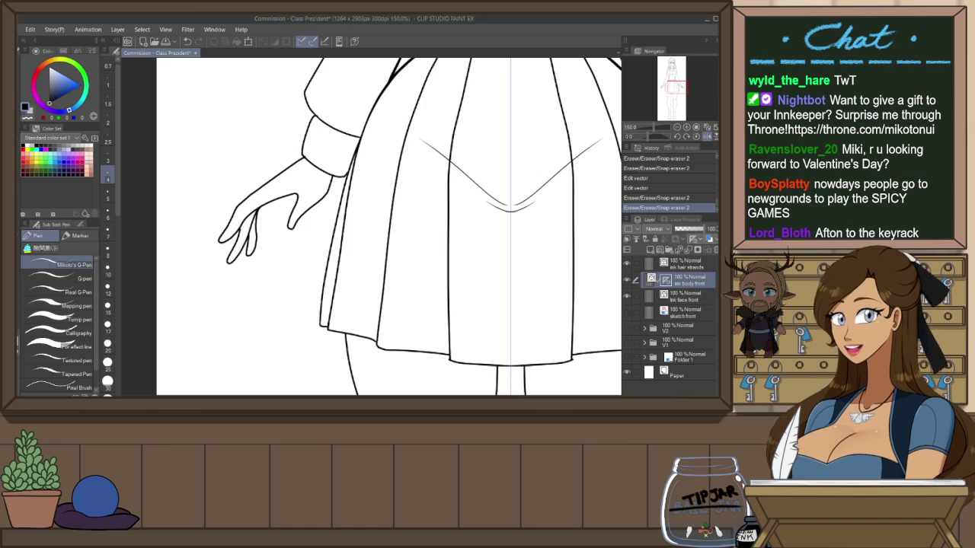
pyautogui.scroll(1, 236, 225)
pyautogui.click(222, 239)
pyautogui.hotkey('ctrl', 'z')
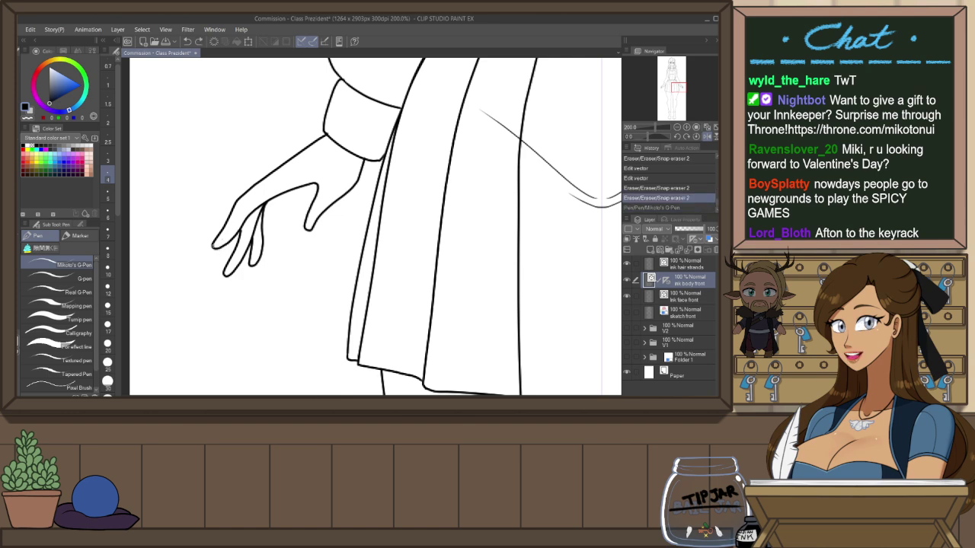
pyautogui.moveTo(218, 245); pyautogui.dragTo(223, 234)
pyautogui.moveTo(306, 230); pyautogui.dragTo(312, 221)
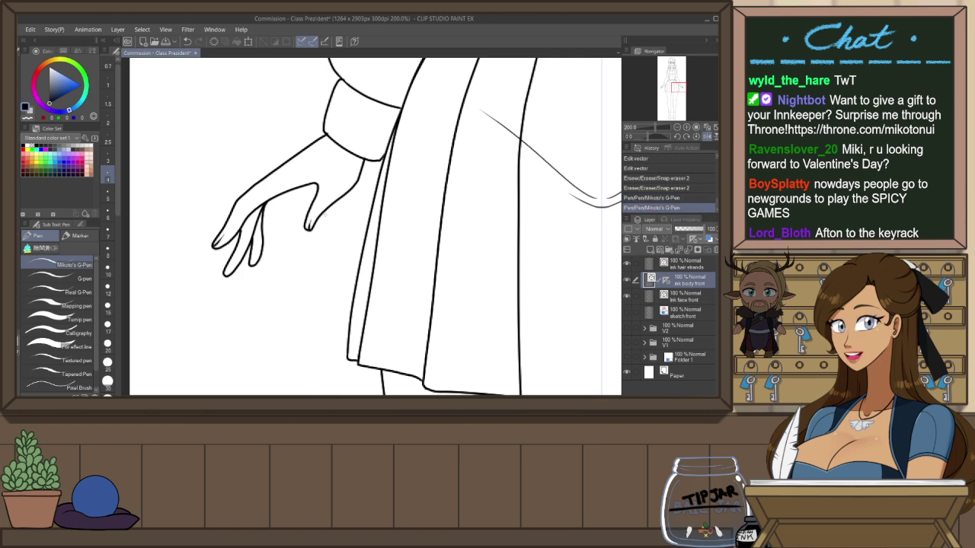
pyautogui.moveTo(225, 274); pyautogui.dragTo(255, 258)
pyautogui.scroll(-1, 268, 213)
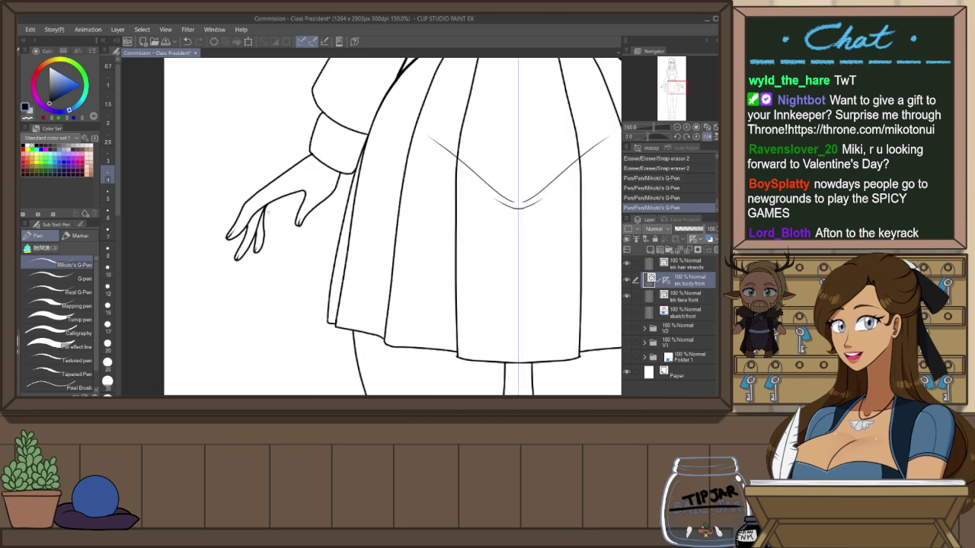
# Fit the whole figure in view, flip the canvas back to its normal orientation and save the file
pyautogui.moveTo(547, 224); pyautogui.dragTo(457, 261)
pyautogui.hotkey('ctrl', '0')
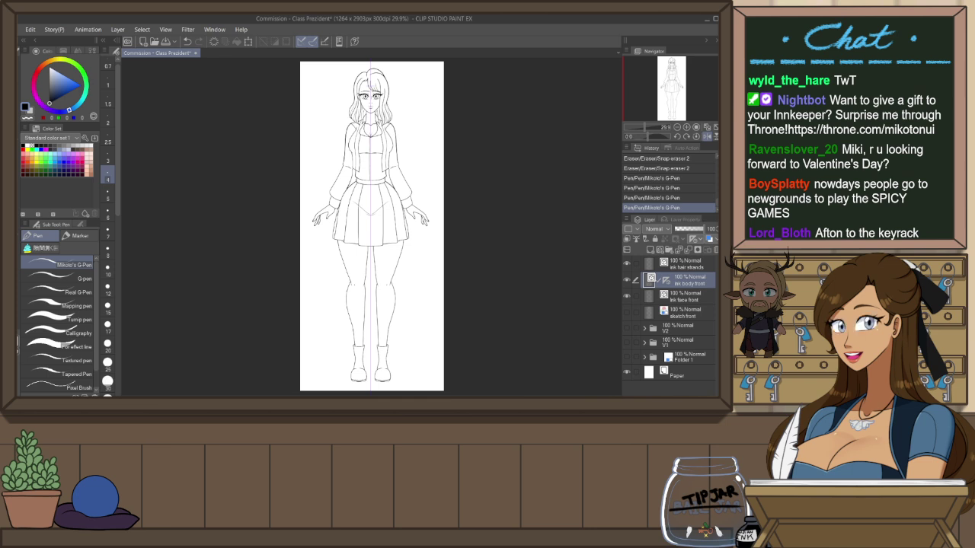
pyautogui.press('h')
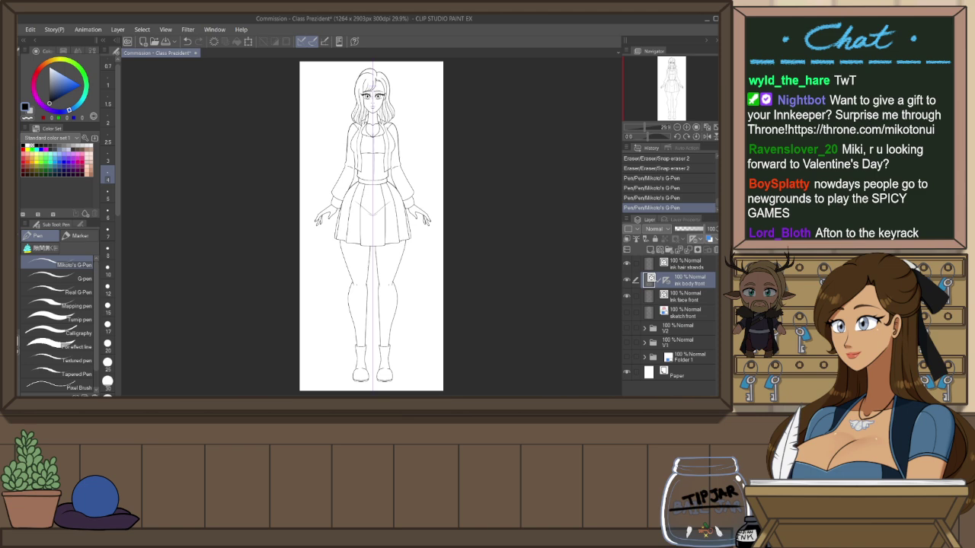
pyautogui.hotkey('ctrl', 's')
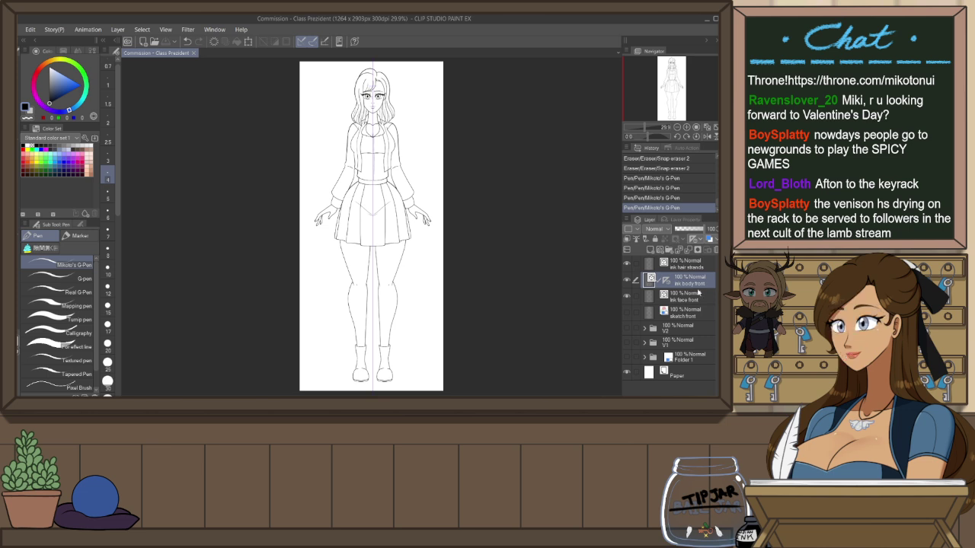
# Move the ruler from the ink body front layer to the V2 folder and group the three ink layers as "Front pose ink"
pyautogui.moveTo(667, 283); pyautogui.dragTo(677, 337)
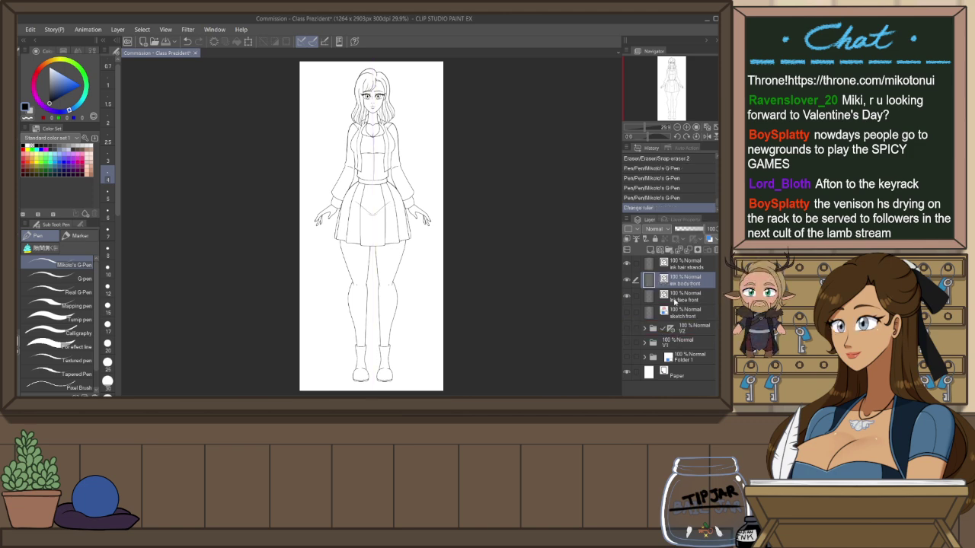
pyautogui.click(676, 301)
pyautogui.keyDown('shift'); pyautogui.click(680, 269); pyautogui.keyUp('shift')
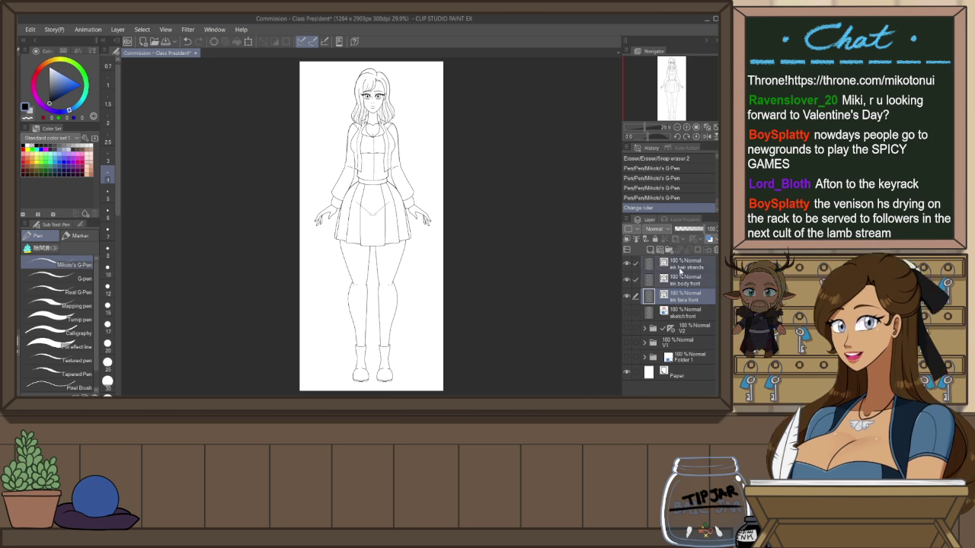
pyautogui.hotkey('ctrl', 'g')
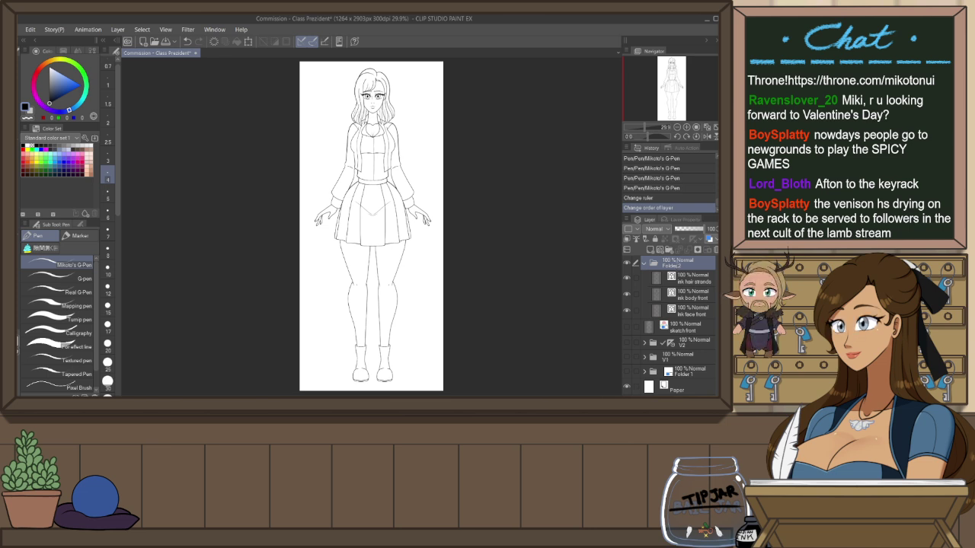
pyautogui.press('Return')
# Move the sketch front layer into the Front pose ink folder and collapse that folder
pyautogui.click(681, 324)
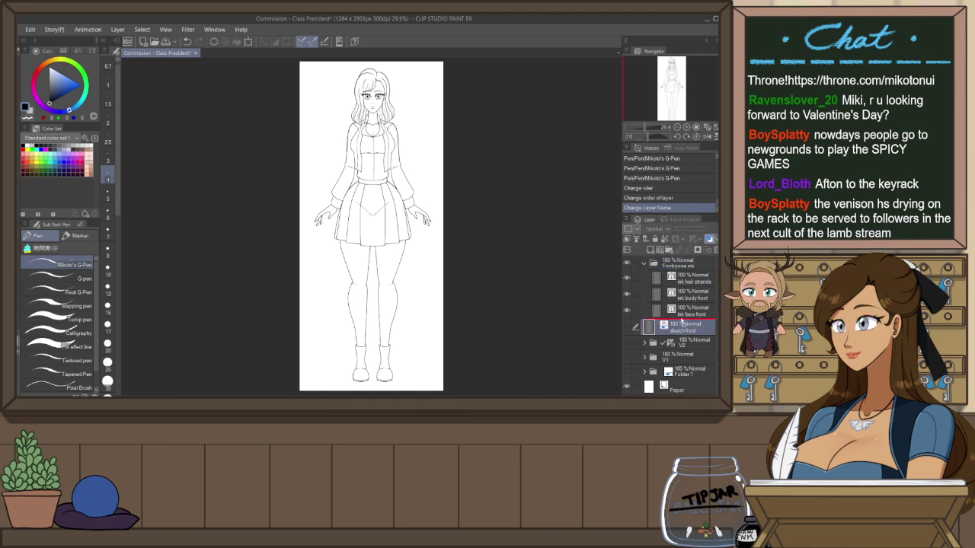
pyautogui.moveTo(681, 318); pyautogui.dragTo(682, 317)
pyautogui.click(645, 262)
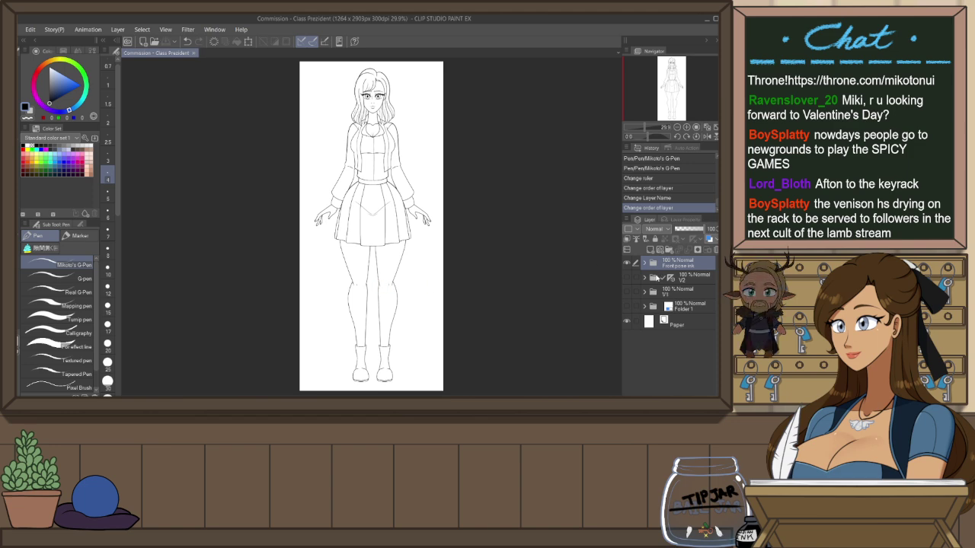
# Add a new raster layer directly above the V2 folder
pyautogui.click(655, 278)
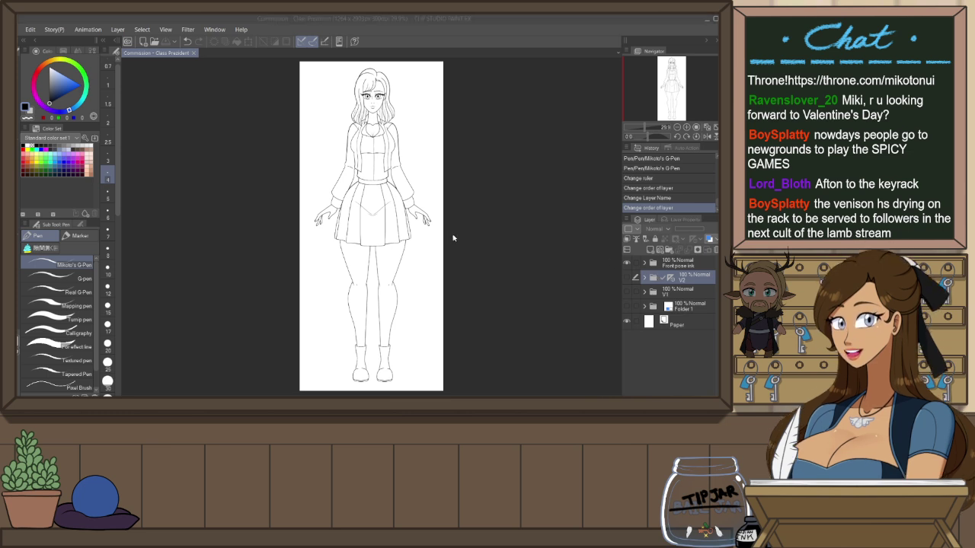
pyautogui.hotkey('ctrl', 'shift', 'n')
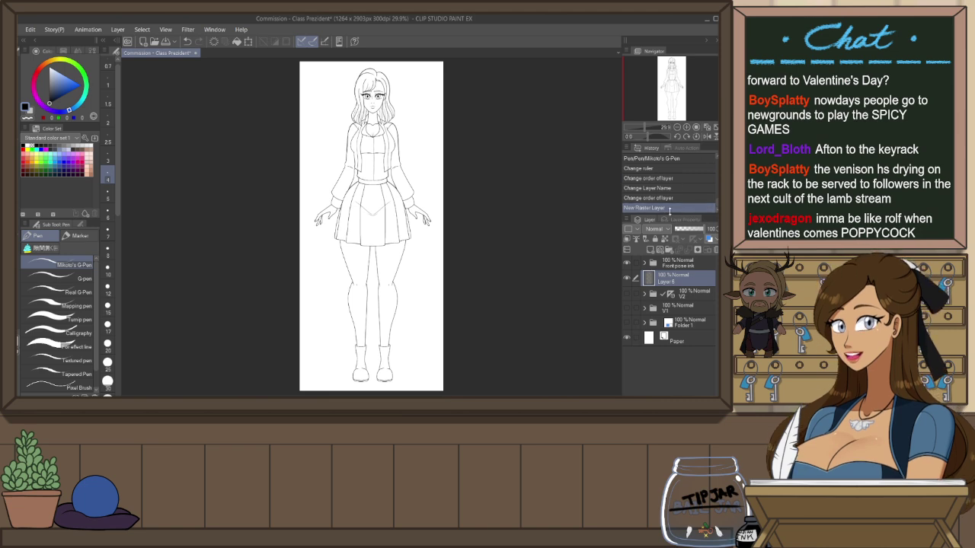
# Show the V2 folder and copy it into a new illustration canvas of the same size
pyautogui.click(626, 296)
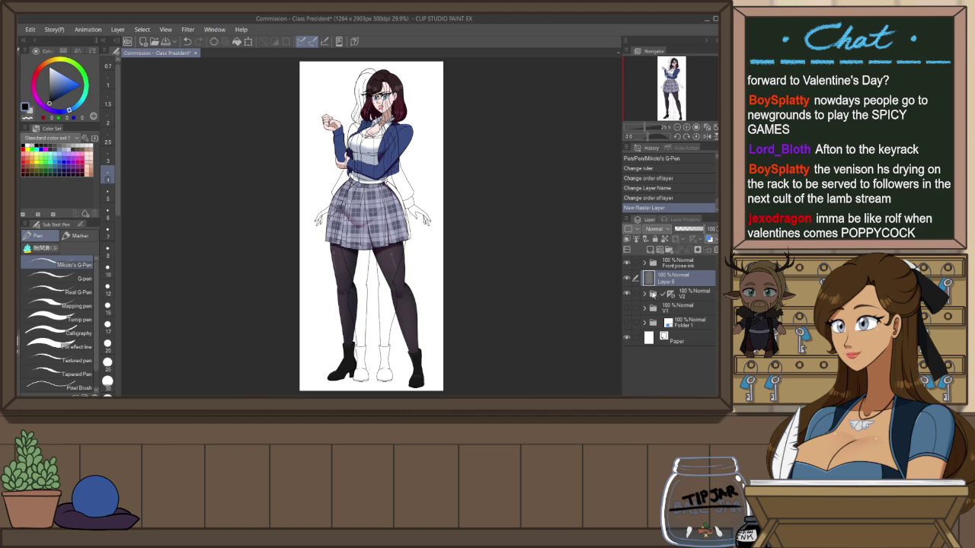
pyautogui.click(653, 294)
pyautogui.hotkey('ctrl', 'a')
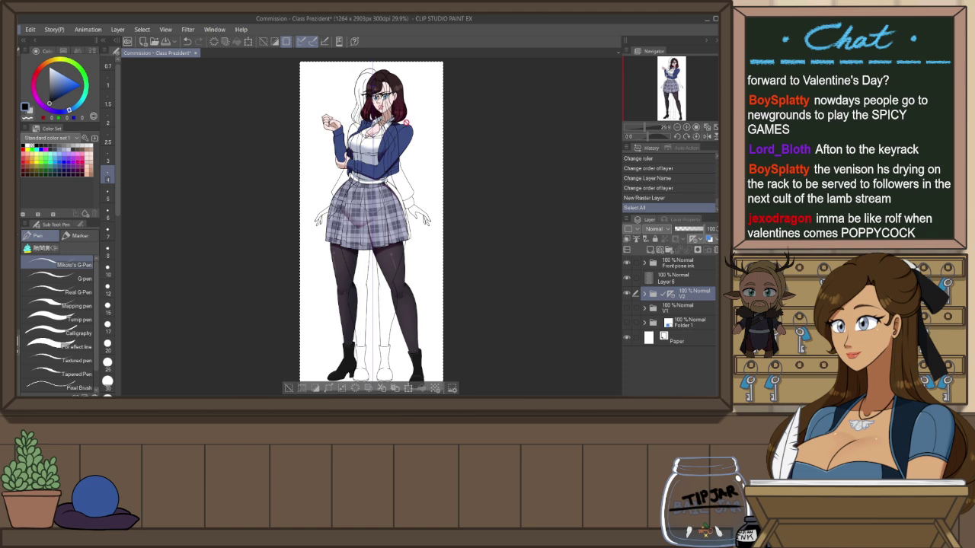
pyautogui.hotkey('ctrl', 'n')
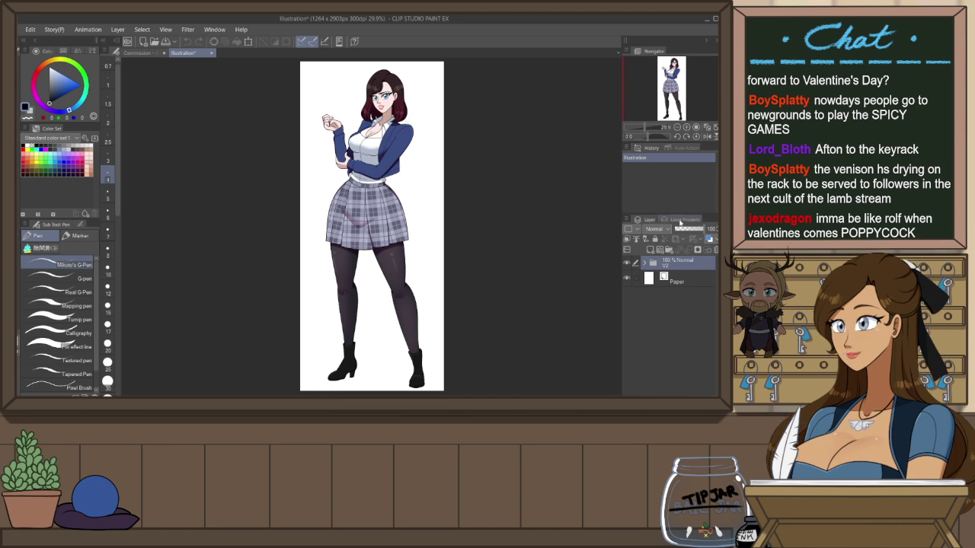
# In the copied V2 folder, hide the Screen and Multiply shading layers and the skirt detail, and sample the pale skin colour
pyautogui.click(643, 262)
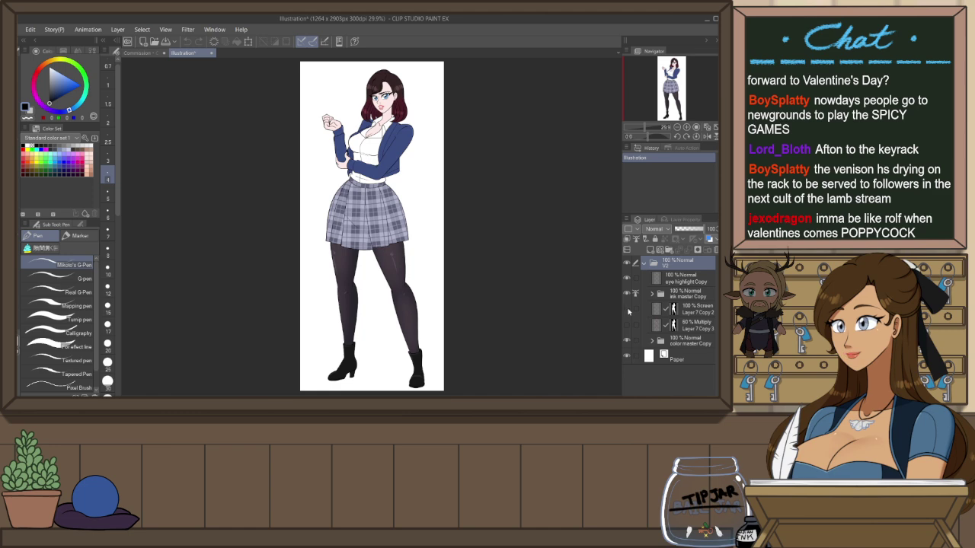
pyautogui.click(653, 341)
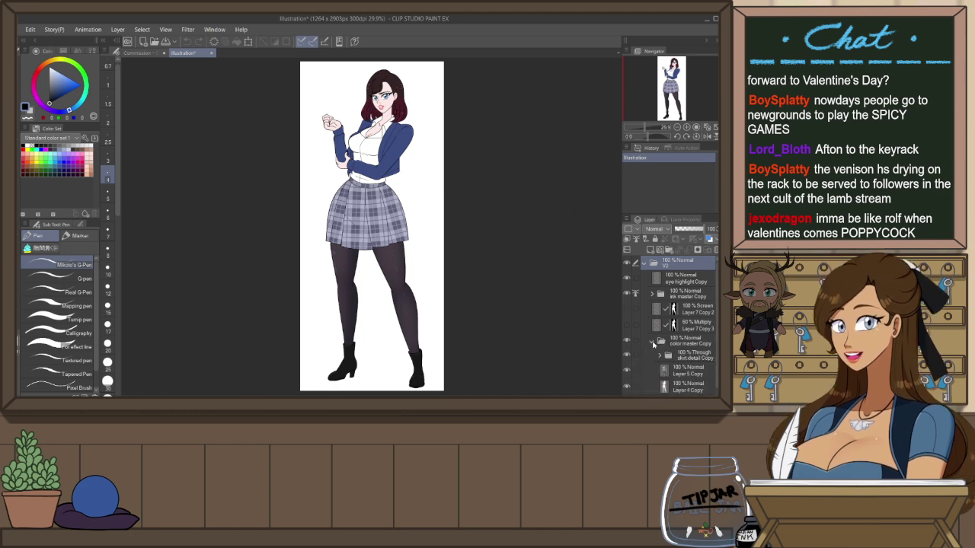
pyautogui.click(628, 354)
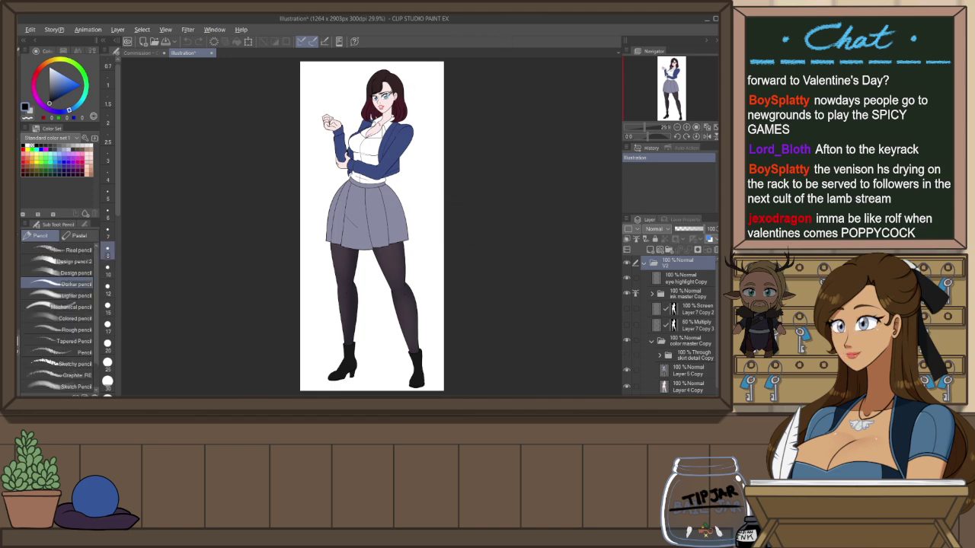
# Return to the Commission canvas, hide the V2 folder, make Layer 6 active and clear the selection
pyautogui.click(152, 53)
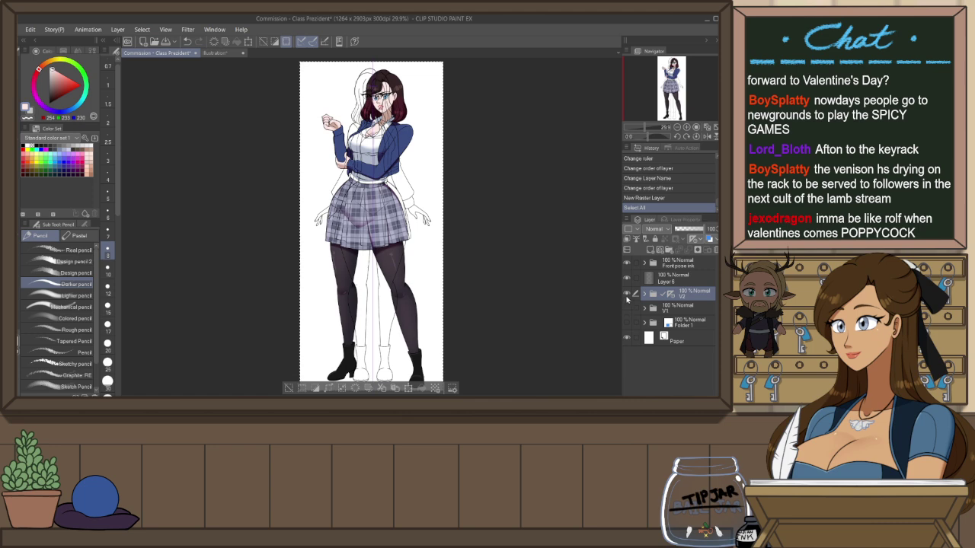
pyautogui.click(626, 294)
pyautogui.click(663, 277)
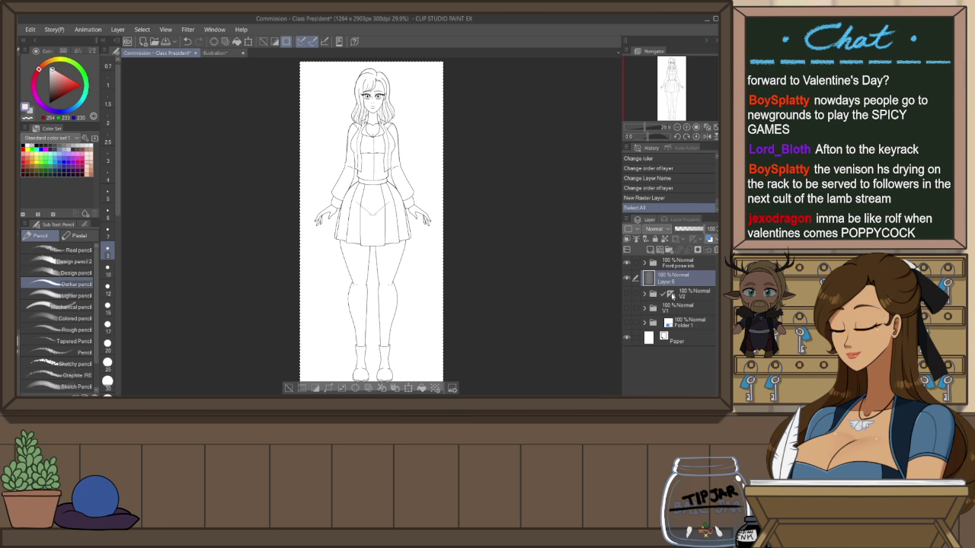
pyautogui.hotkey('ctrl', 'd')
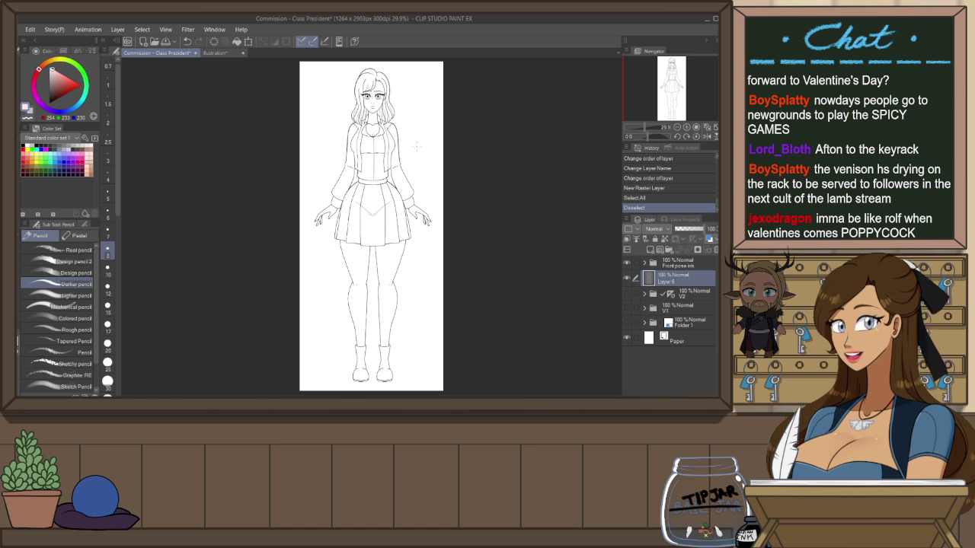
pyautogui.press('p')
pyautogui.click(51, 249)
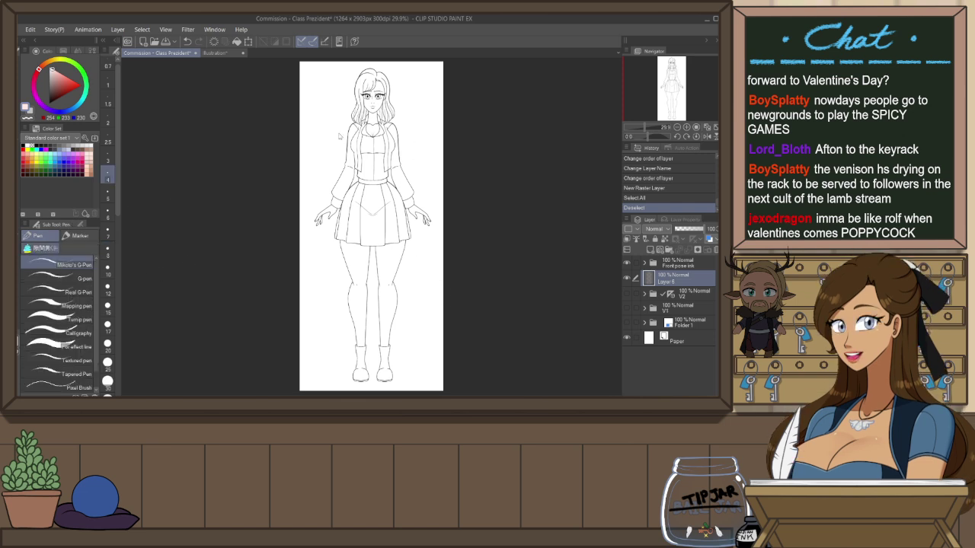
pyautogui.moveTo(413, 142)
pyautogui.mouseDown()
pyautogui.moveTo(331, 96)
pyautogui.moveTo(306, 203)
pyautogui.moveTo(312, 345)
pyautogui.moveTo(347, 387)
pyautogui.moveTo(392, 388)
pyautogui.moveTo(436, 268)
pyautogui.mouseUp()
pyautogui.hotkey('ctrl', 'z')
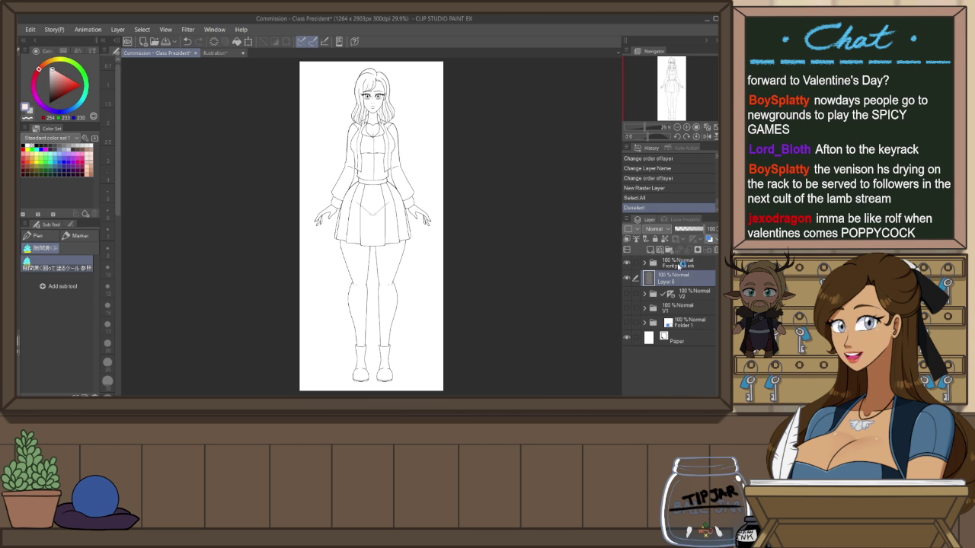
# Set the Front pose ink folder as reference layer and lasso-fill the whole figure with the skin colour on Layer 6
pyautogui.click(678, 265)
pyautogui.click(646, 240)
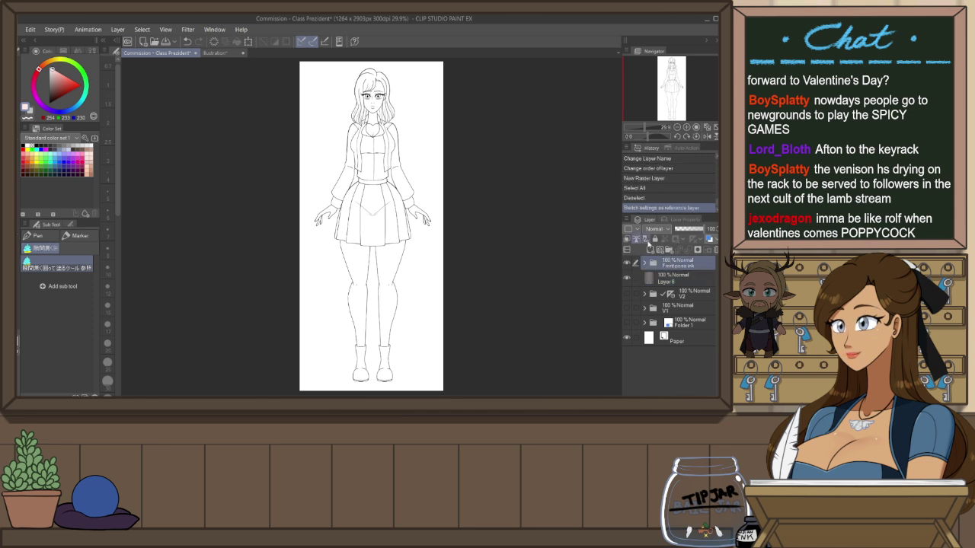
pyautogui.click(674, 278)
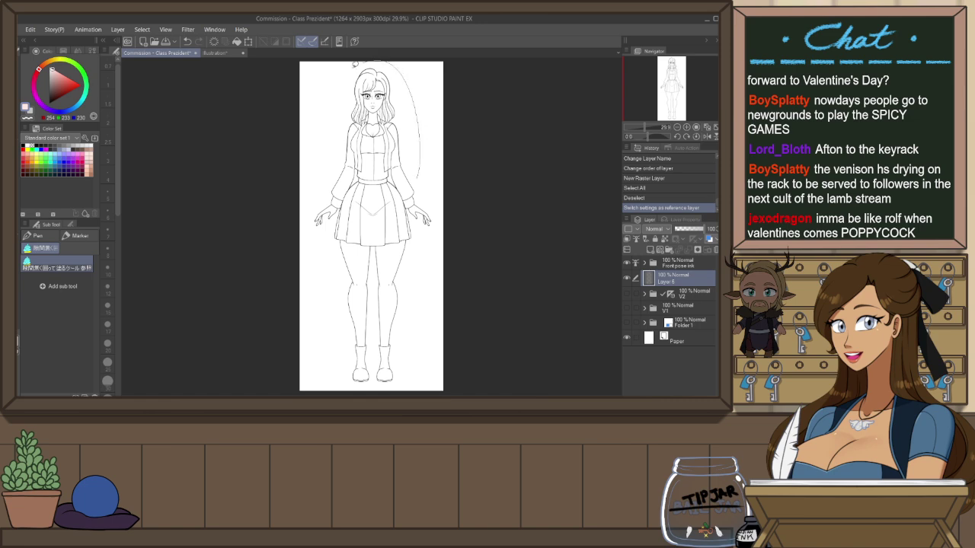
pyautogui.moveTo(354, 64)
pyautogui.mouseDown()
pyautogui.moveTo(307, 217)
pyautogui.moveTo(335, 358)
pyautogui.moveTo(430, 346)
pyautogui.moveTo(462, 144)
pyautogui.mouseUp()
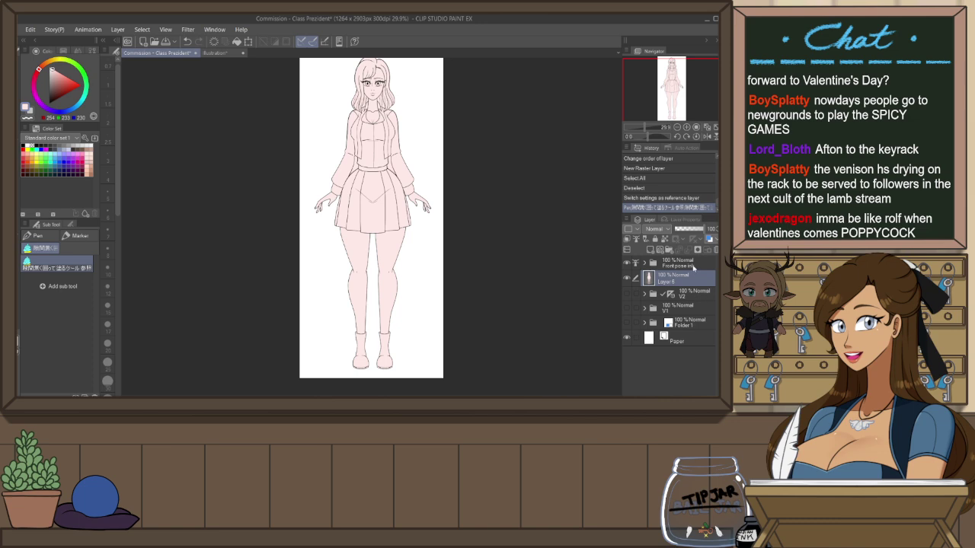
# Auto-select the gaps between the arms and the waist from the Front pose ink, cut them from Layer 6 and deselect
pyautogui.click(694, 265)
pyautogui.press('w')
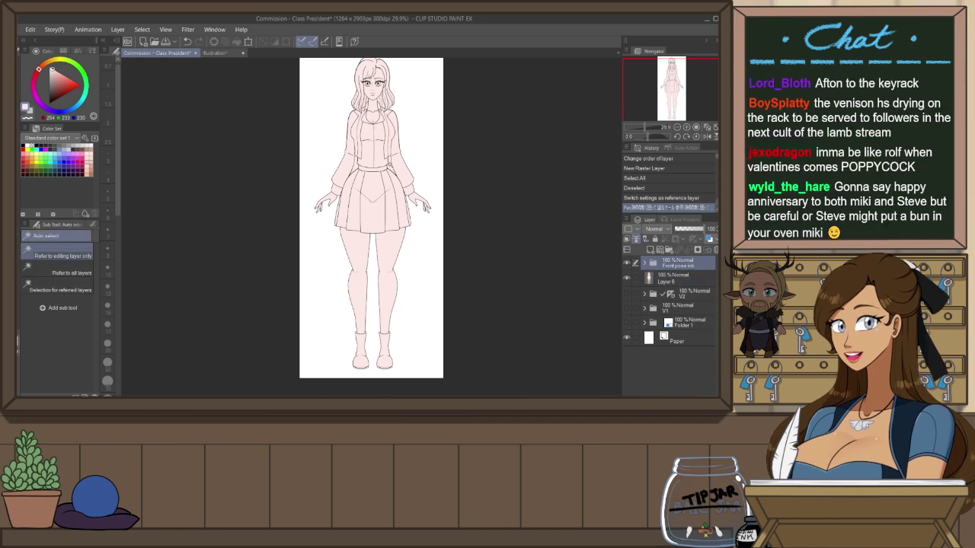
pyautogui.click(390, 164)
pyautogui.keyDown('shift'); pyautogui.click(357, 165); pyautogui.keyUp('shift')
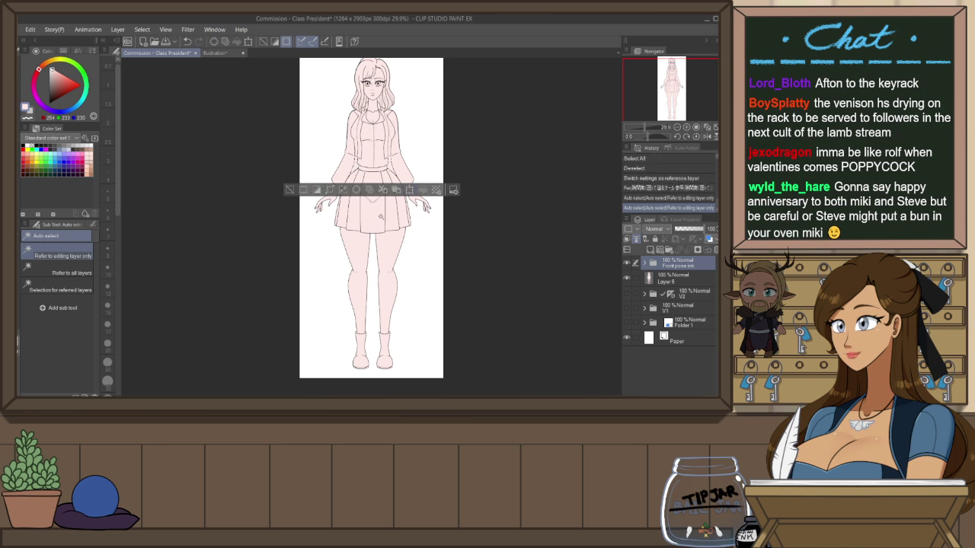
pyautogui.hotkey('ctrl', '-')
pyautogui.scroll(1, 365, 76)
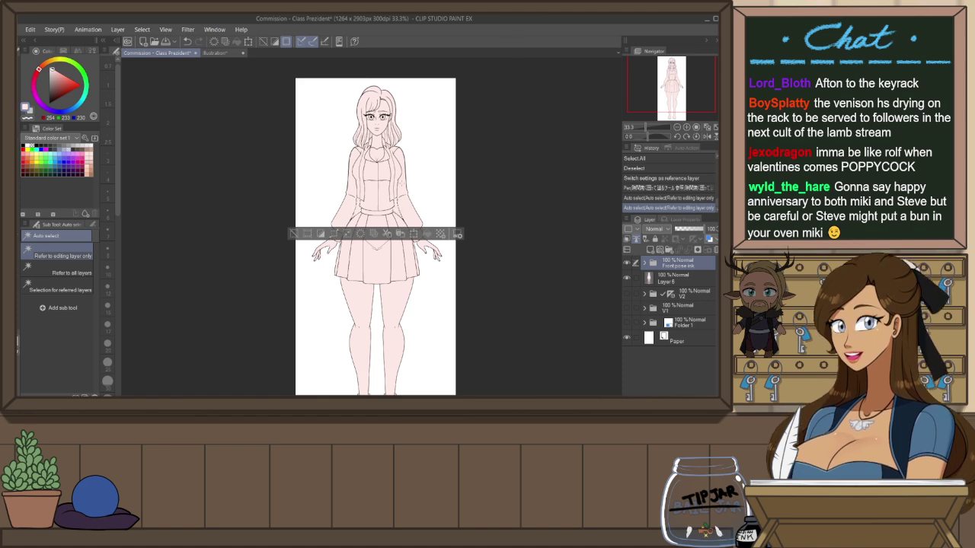
pyautogui.click(676, 279)
pyautogui.hotkey('ctrl', 'x')
pyautogui.hotkey('ctrl', 'd')
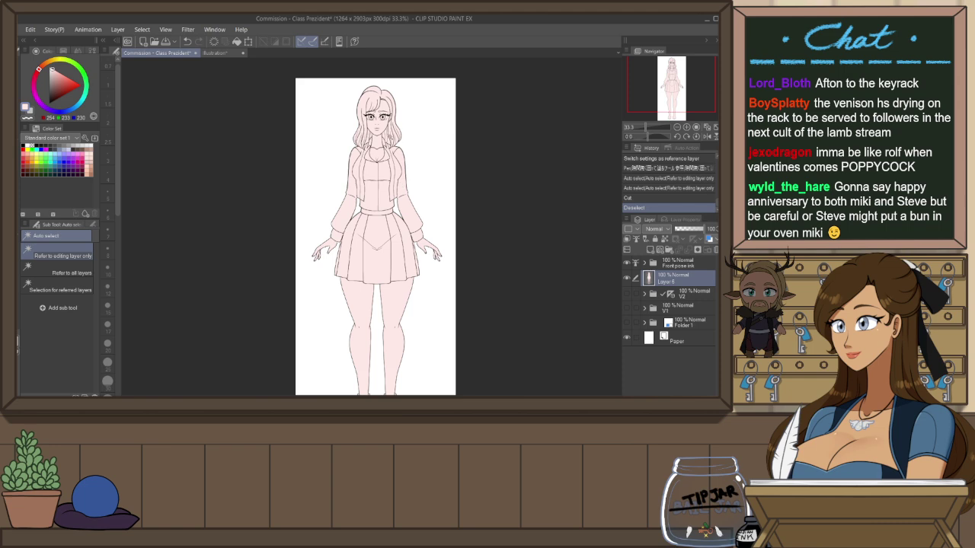
# Set the drawing colour to white and move the symmetry ruler from the V2 folder to Layer 6
pyautogui.scroll(5, 381, 96)
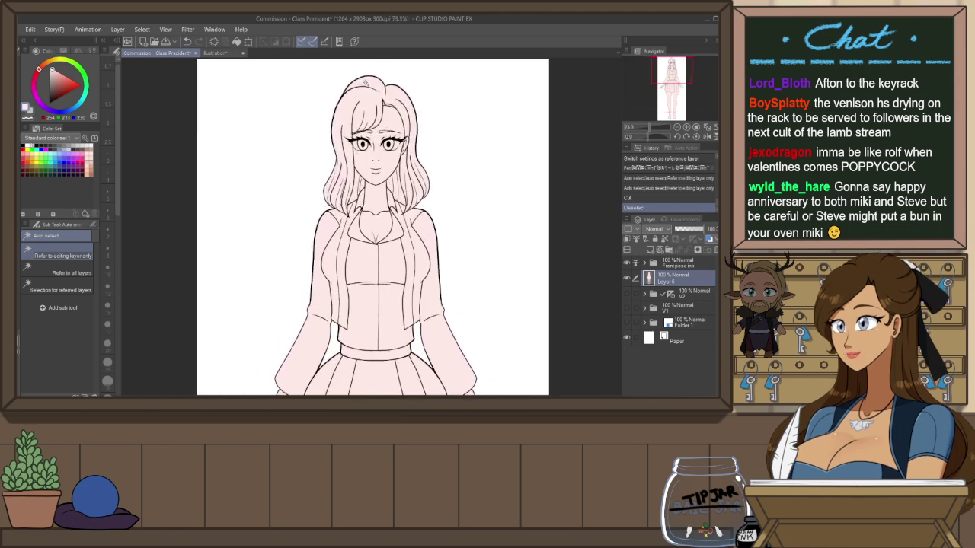
pyautogui.scroll(5, 365, 81)
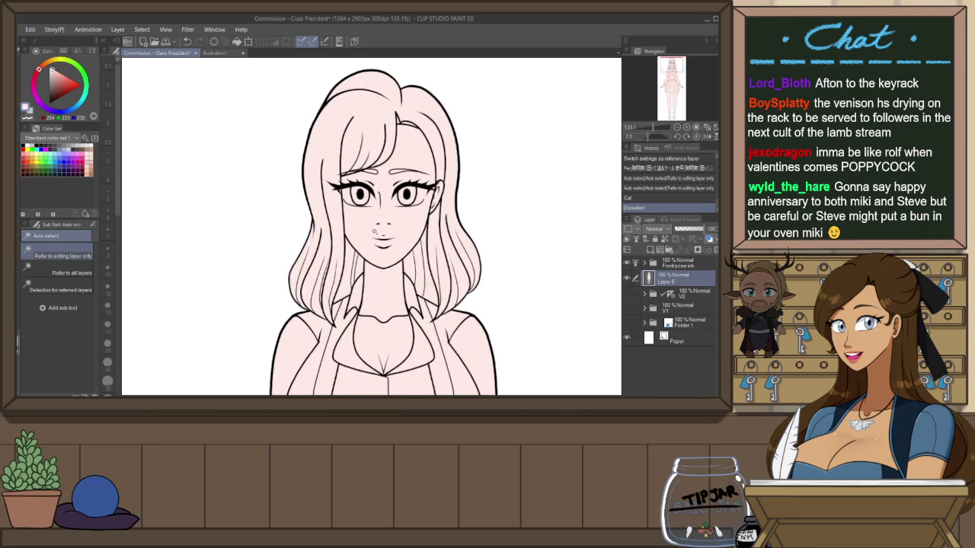
pyautogui.scroll(5, 375, 232)
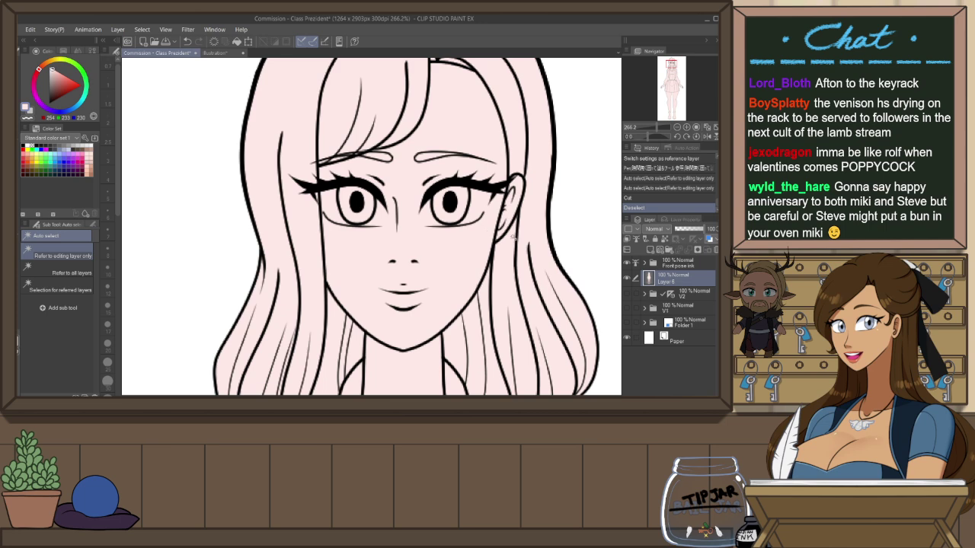
pyautogui.press('x')
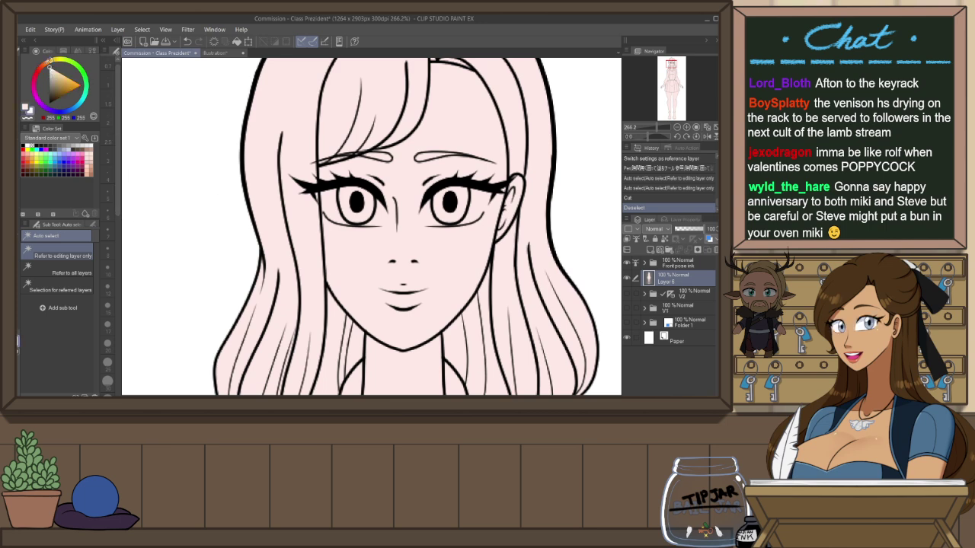
pyautogui.click(670, 295)
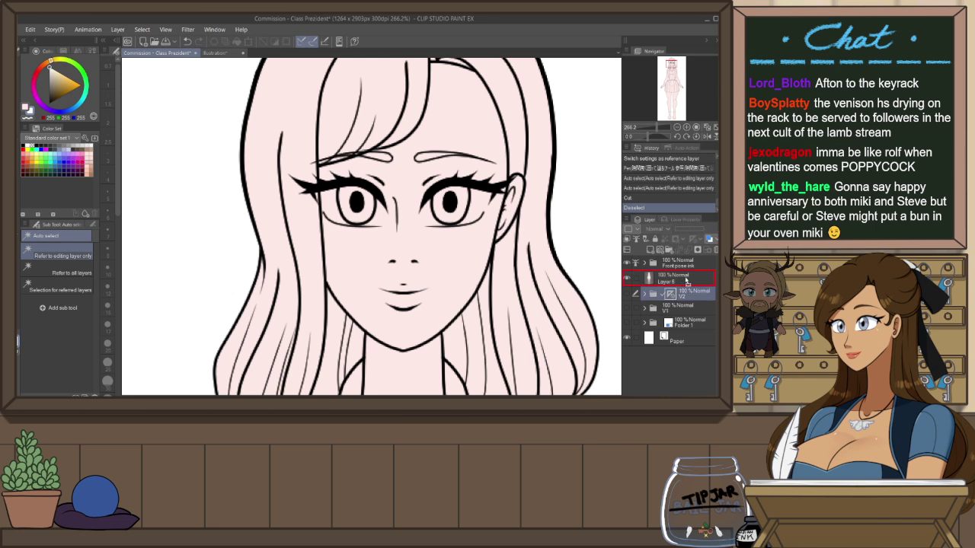
pyautogui.click(686, 279)
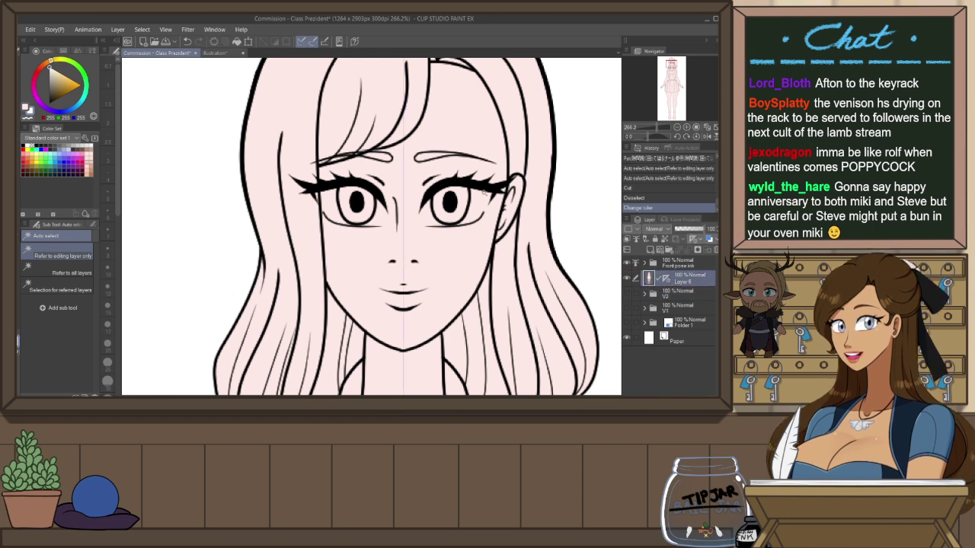
# Lasso-fill the whites of both eyes with white on Layer 6, tracing one eye's outline across the symmetry ruler
pyautogui.press('p')
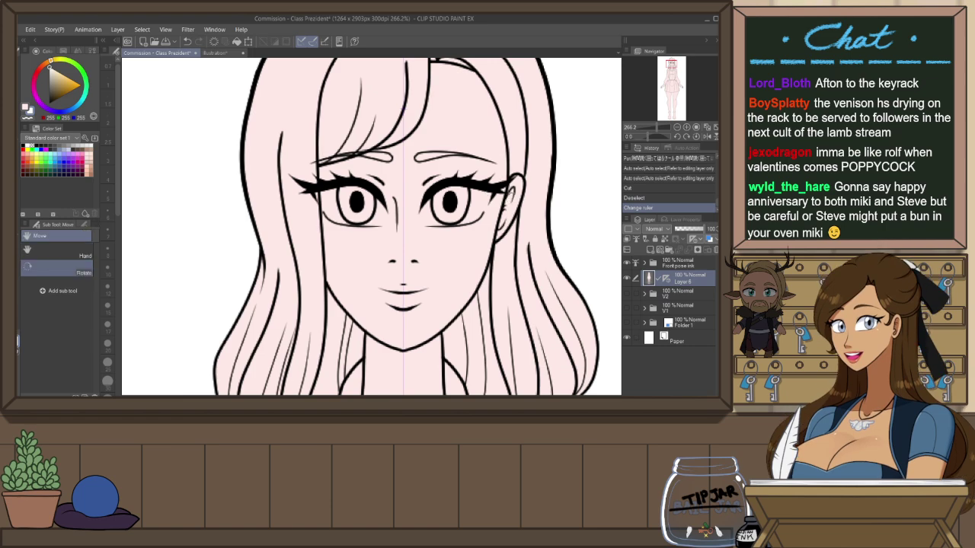
pyautogui.moveTo(504, 186); pyautogui.dragTo(477, 150)
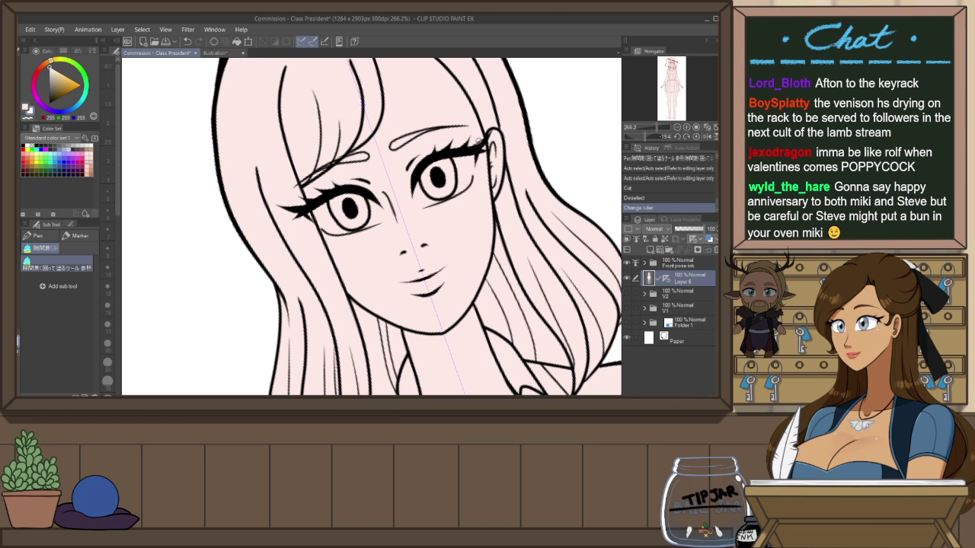
pyautogui.scroll(4, 480, 159)
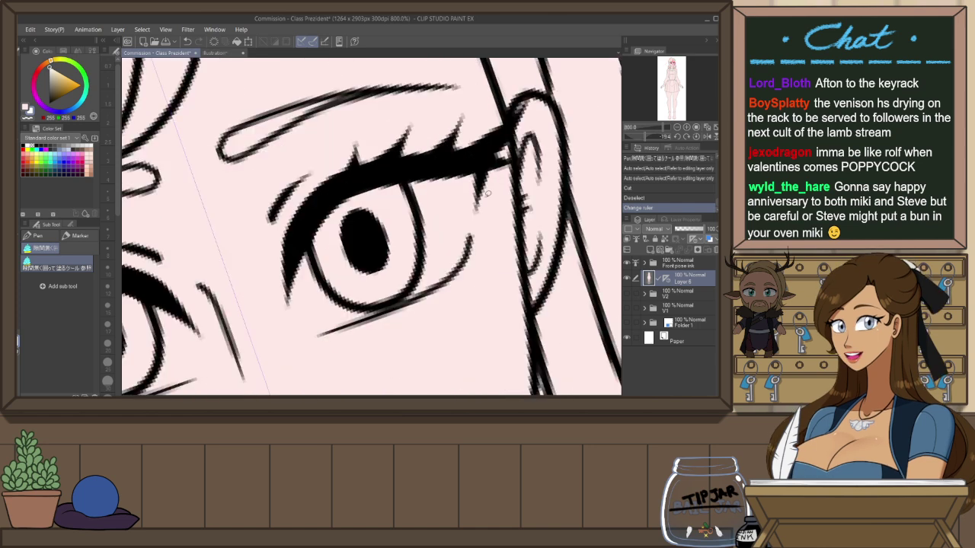
pyautogui.moveTo(470, 232); pyautogui.dragTo(508, 212)
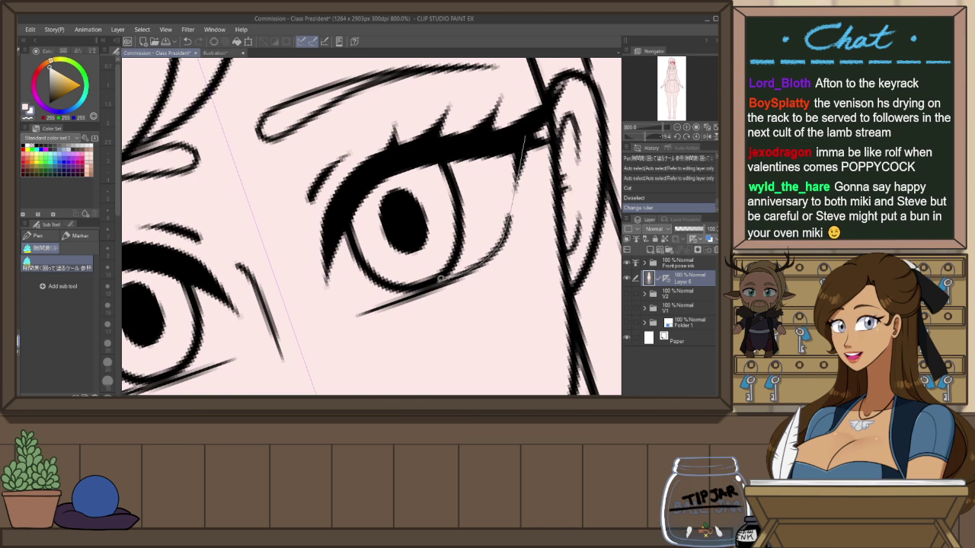
pyautogui.moveTo(420, 287); pyautogui.dragTo(344, 314)
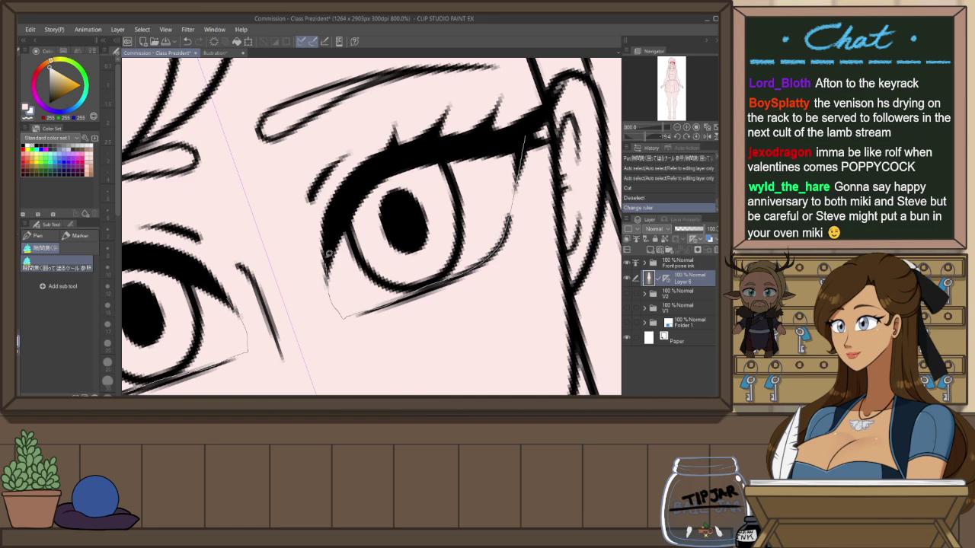
pyautogui.moveTo(329, 253)
pyautogui.mouseDown()
pyautogui.moveTo(360, 182)
pyautogui.moveTo(527, 138)
pyautogui.moveTo(540, 158)
pyautogui.mouseUp()
# Touch up the edges and corners of the eye whites with the Darker pencil in white
pyautogui.press('p')
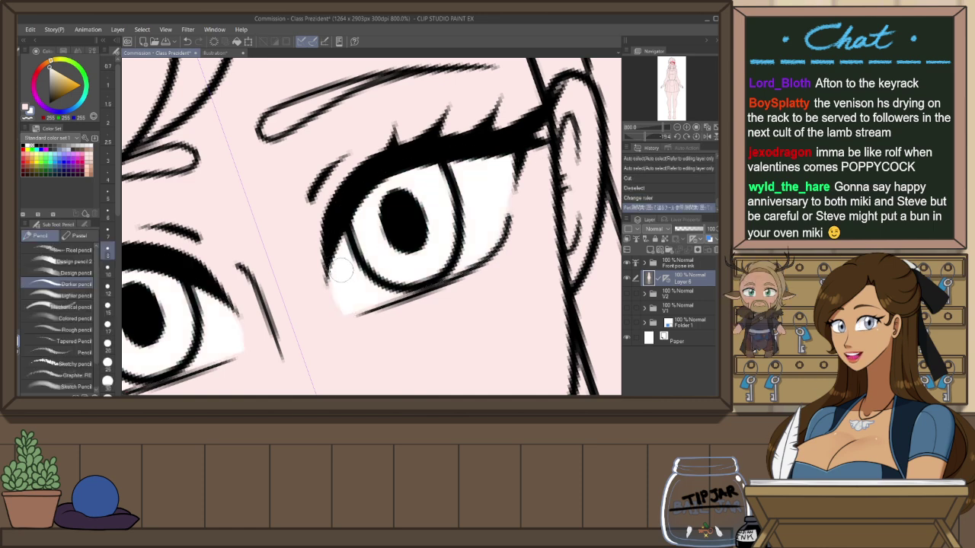
pyautogui.click(108, 214)
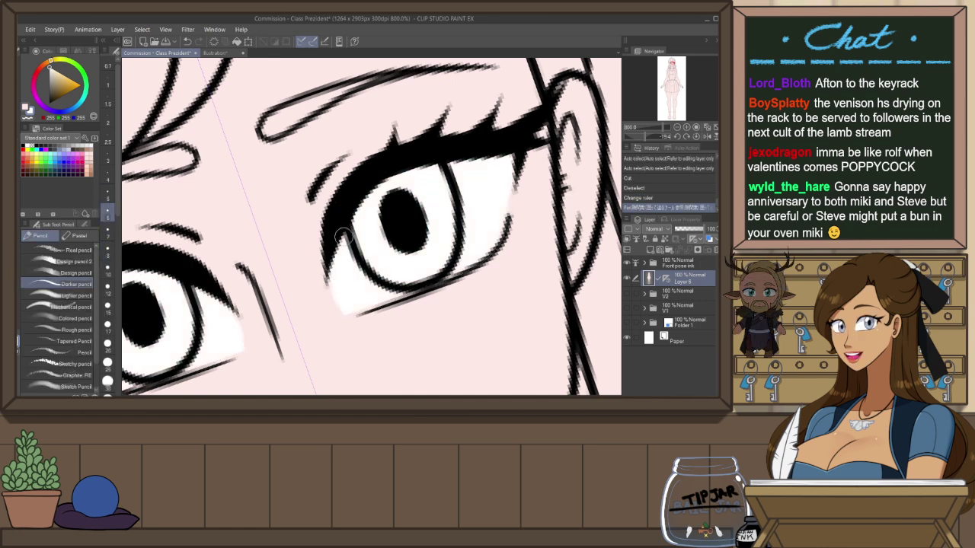
pyautogui.moveTo(343, 306); pyautogui.dragTo(364, 308)
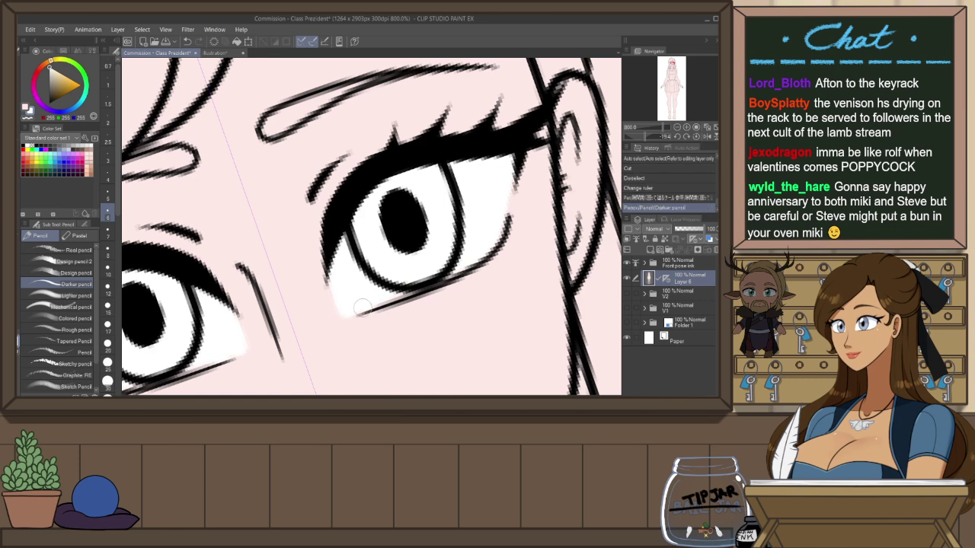
pyautogui.moveTo(477, 257); pyautogui.dragTo(489, 254)
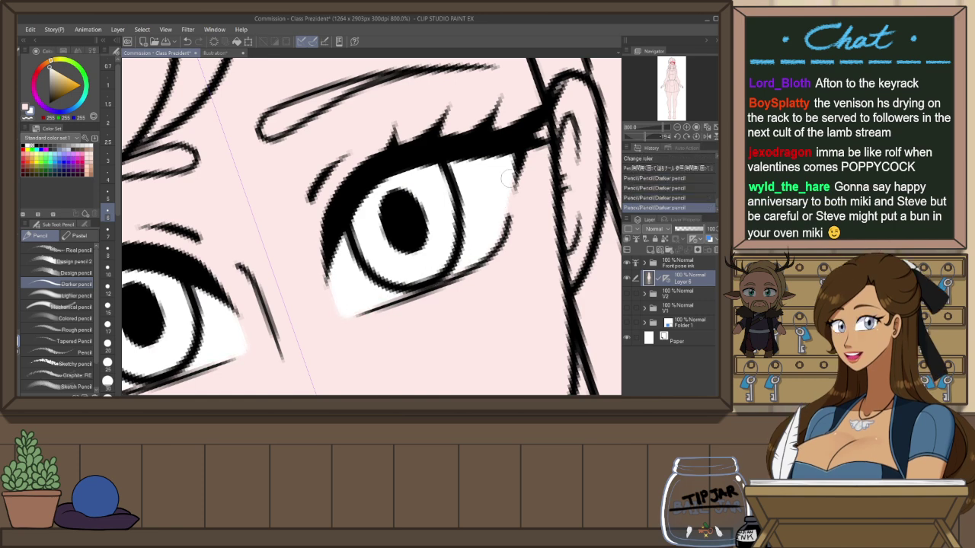
pyautogui.moveTo(509, 179); pyautogui.dragTo(497, 247)
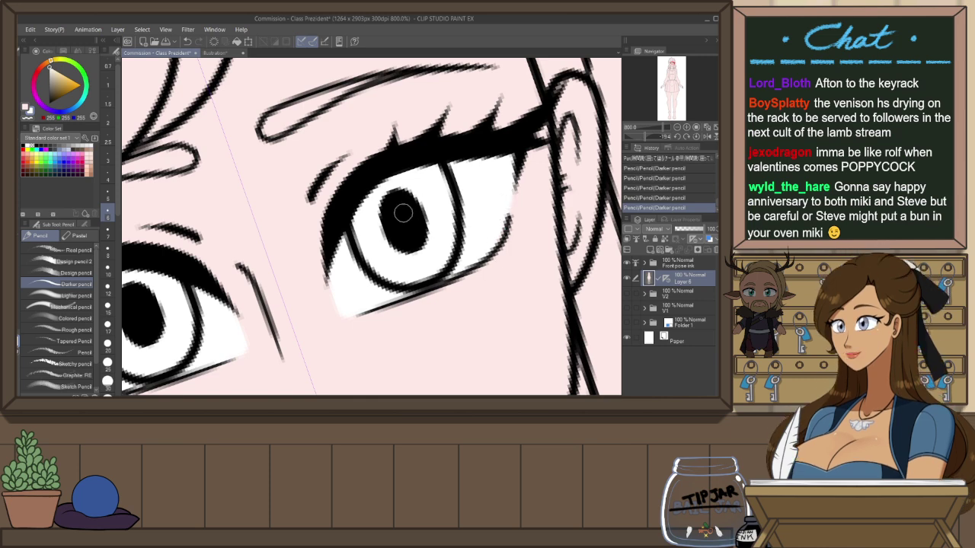
pyautogui.moveTo(392, 184); pyautogui.dragTo(339, 247)
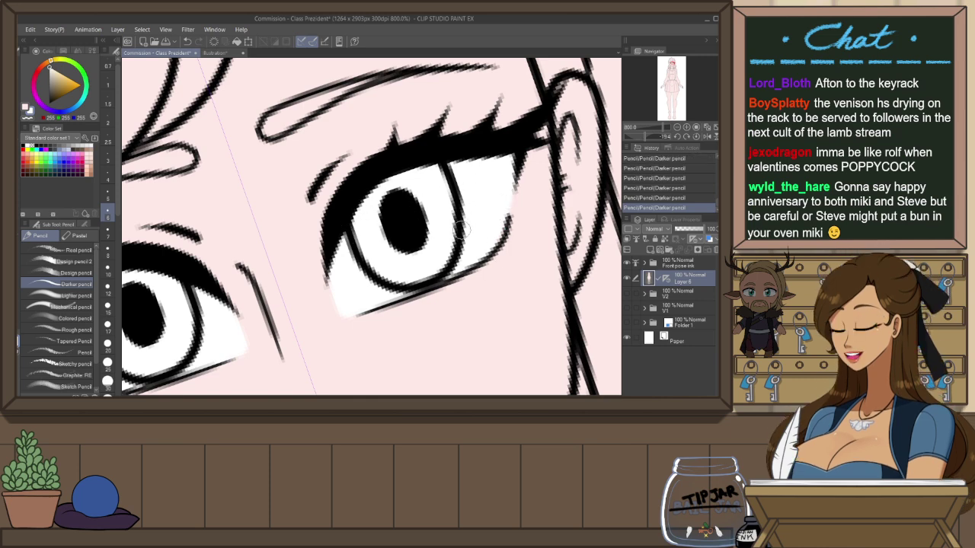
# Place the Illustration reference document beside the commission canvas in a narrow pane, framing the reference character's head and torso
pyautogui.hotkey('ctrl', '@')
pyautogui.scroll(-4, 471, 207)
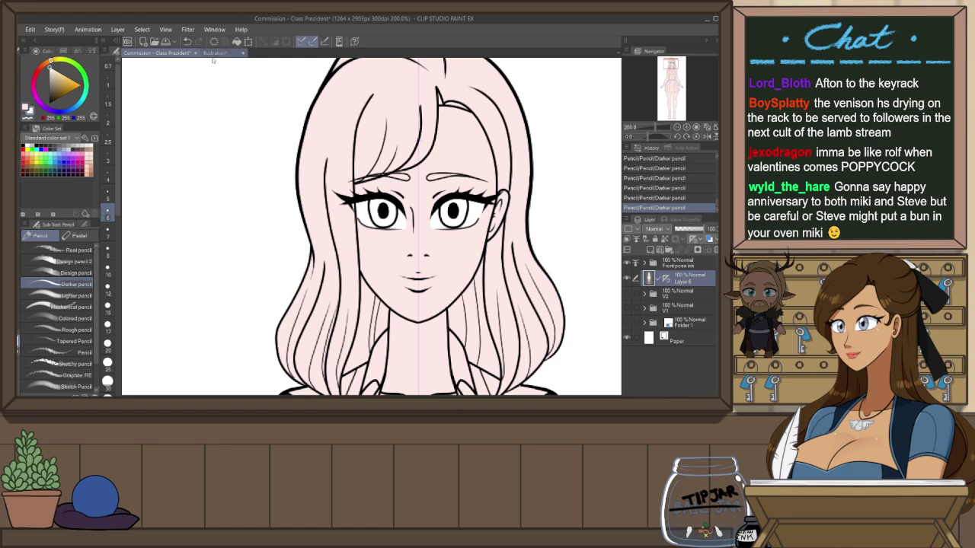
pyautogui.moveTo(122, 79); pyautogui.dragTo(122, 78)
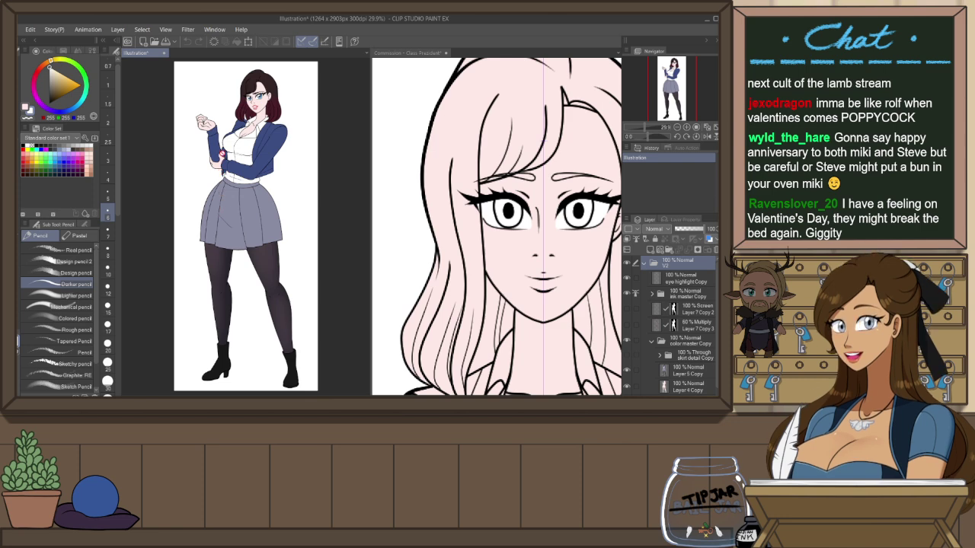
pyautogui.scroll(-4, 223, 152)
pyautogui.scroll(9, 264, 92)
pyautogui.scroll(2, 225, 113)
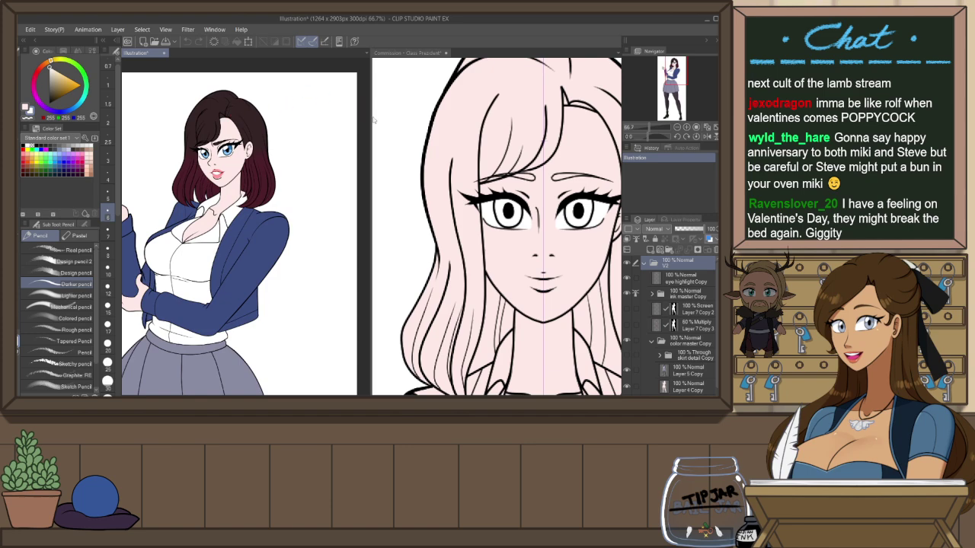
pyautogui.moveTo(368, 115); pyautogui.dragTo(293, 133)
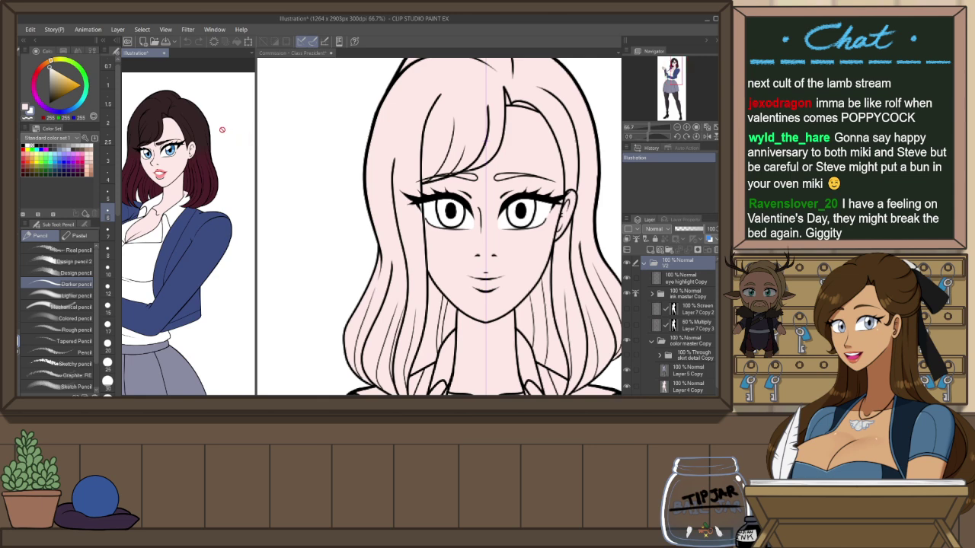
pyautogui.scroll(-3, 207, 120)
pyautogui.scroll(4, 133, 94)
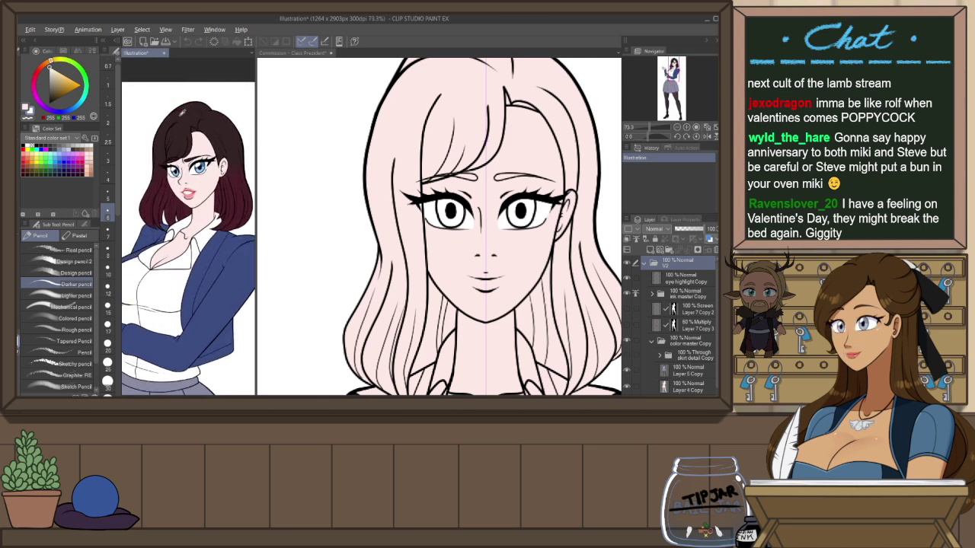
# Sample the reference's dark brown hair and dark red tips (76, 30, 40), then add a raster layer above Layer 6 in the commission
pyautogui.keyDown('alt'); pyautogui.click(181, 112); pyautogui.keyUp('alt')
pyautogui.keyDown('alt'); pyautogui.click(149, 207); pyautogui.keyUp('alt')
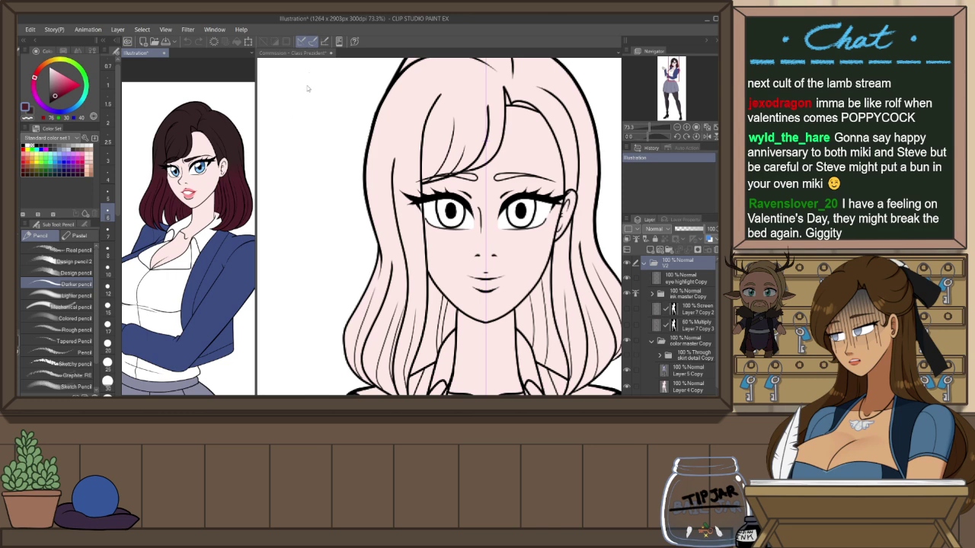
pyautogui.click(309, 53)
pyautogui.scroll(-5, 396, 215)
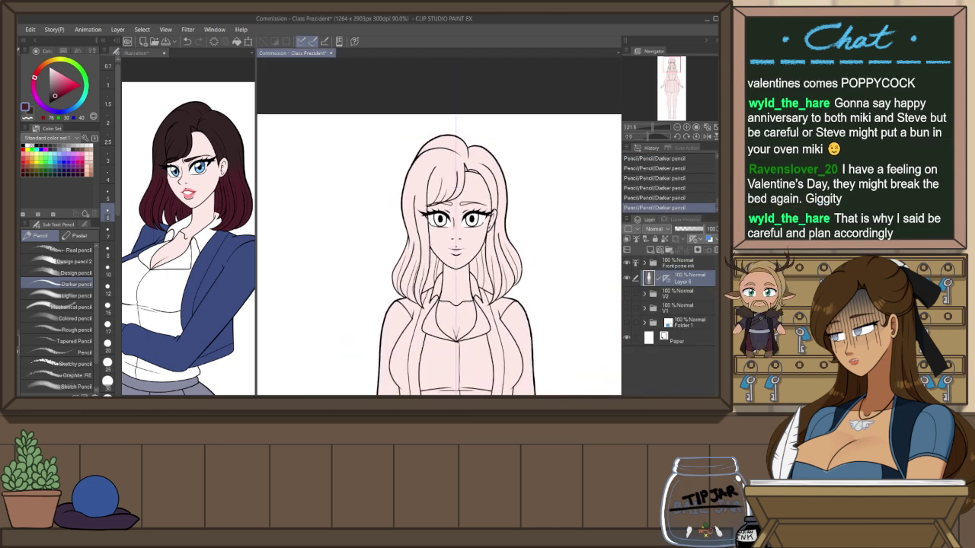
pyautogui.scroll(1, 539, 209)
pyautogui.press('g')
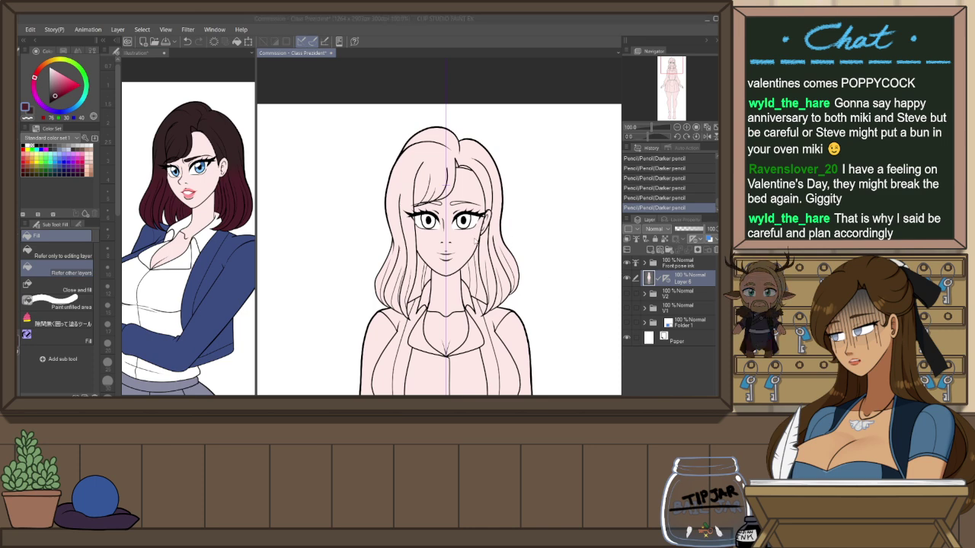
pyautogui.hotkey('ctrl', 'shift', 'n')
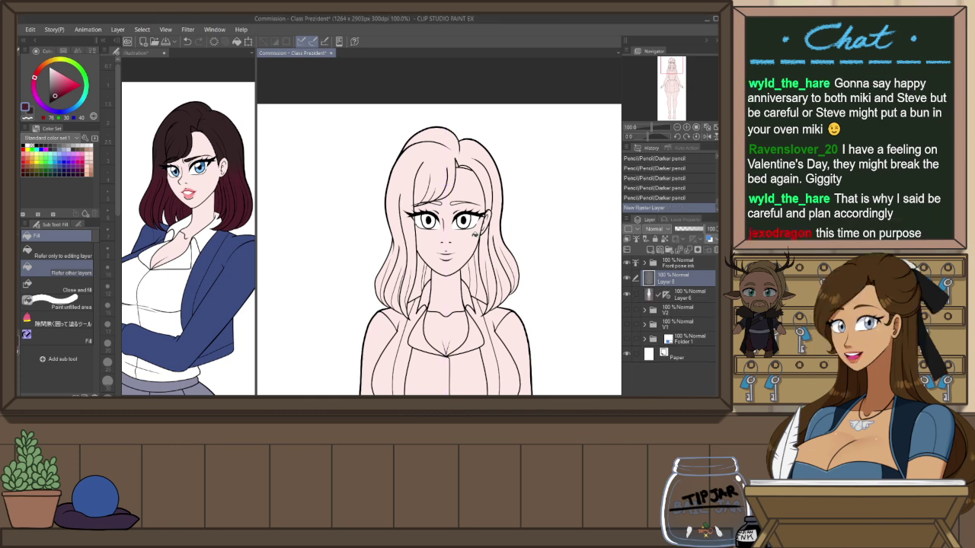
# Fill both eyebrows with the enclose-and-fill pen, using dark brown (52, 36, 37) resampled from the reference hair
pyautogui.press('p')
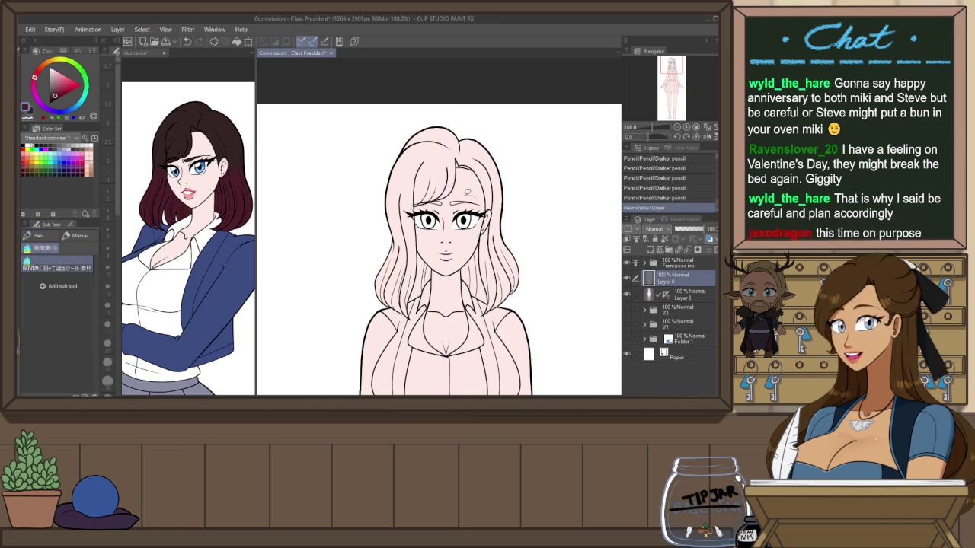
pyautogui.moveTo(451, 204); pyautogui.dragTo(478, 206)
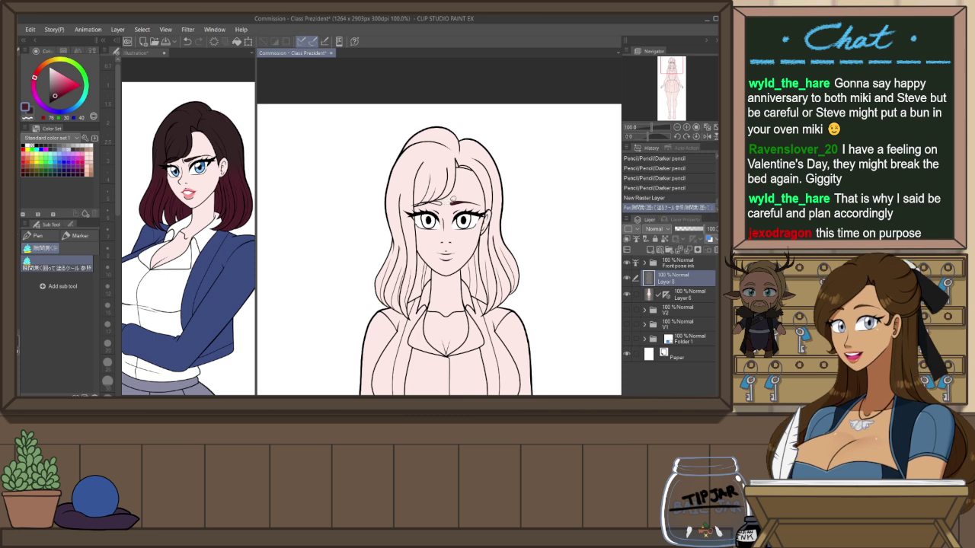
pyautogui.keyDown('alt'); pyautogui.click(200, 159); pyautogui.keyUp('alt')
pyautogui.moveTo(449, 201)
pyautogui.mouseDown()
pyautogui.moveTo(487, 205)
pyautogui.moveTo(423, 201)
pyautogui.moveTo(441, 201)
pyautogui.mouseUp()
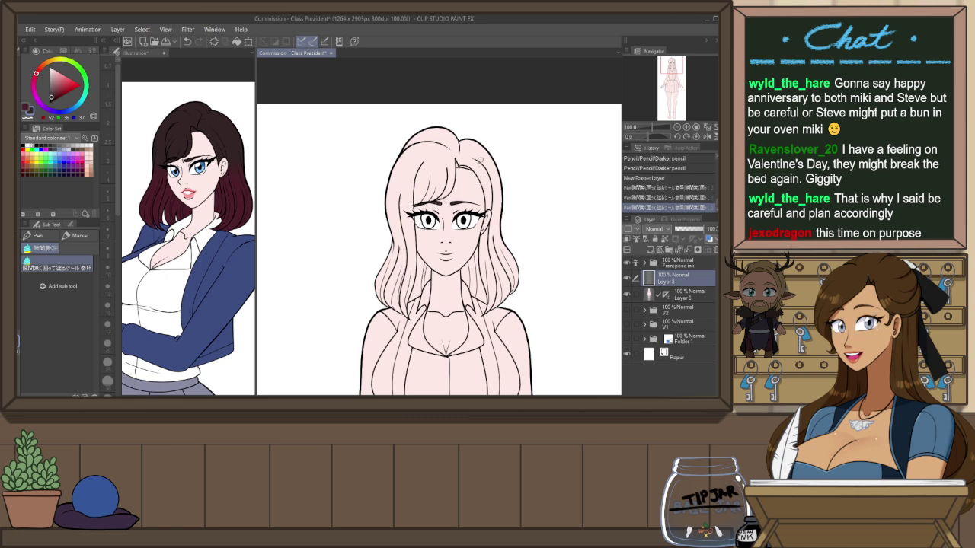
# Fill the front hair and the strands behind the neck with dark brown, combining bucket fills and enclose-and-fill strokes
pyautogui.moveTo(457, 162); pyautogui.dragTo(478, 171)
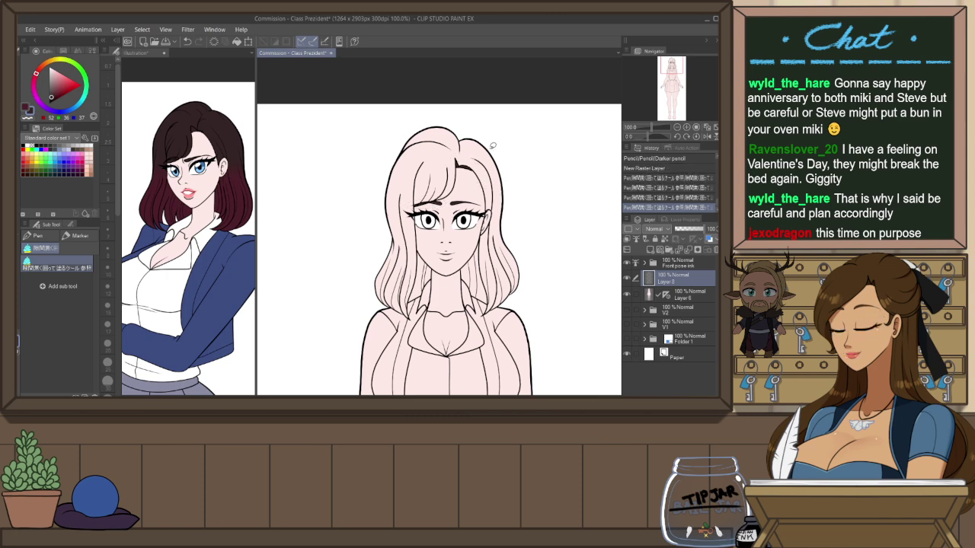
pyautogui.press('g')
pyautogui.click(452, 180)
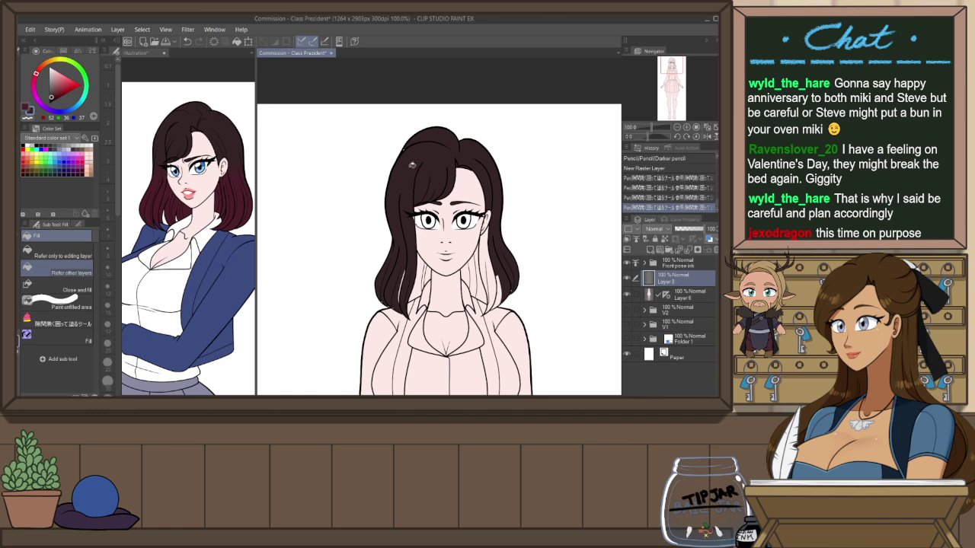
pyautogui.press('p')
pyautogui.moveTo(446, 192)
pyautogui.mouseDown()
pyautogui.moveTo(417, 204)
pyautogui.moveTo(449, 191)
pyautogui.mouseUp()
pyautogui.moveTo(409, 269)
pyautogui.mouseDown()
pyautogui.moveTo(398, 301)
pyautogui.moveTo(407, 268)
pyautogui.moveTo(399, 298)
pyautogui.moveTo(381, 295)
pyautogui.moveTo(408, 314)
pyautogui.mouseUp()
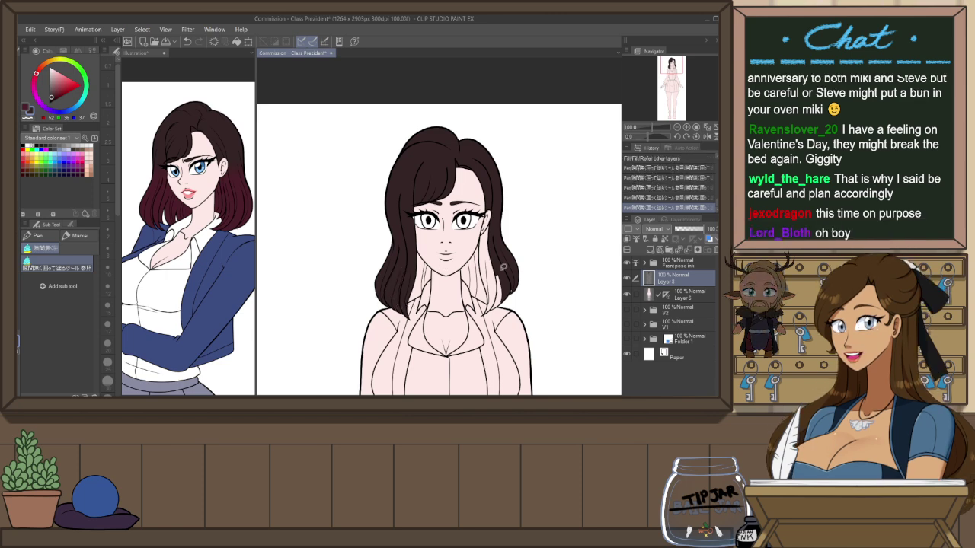
pyautogui.moveTo(508, 292)
pyautogui.mouseDown()
pyautogui.moveTo(464, 273)
pyautogui.moveTo(421, 281)
pyautogui.mouseUp()
pyautogui.press('g')
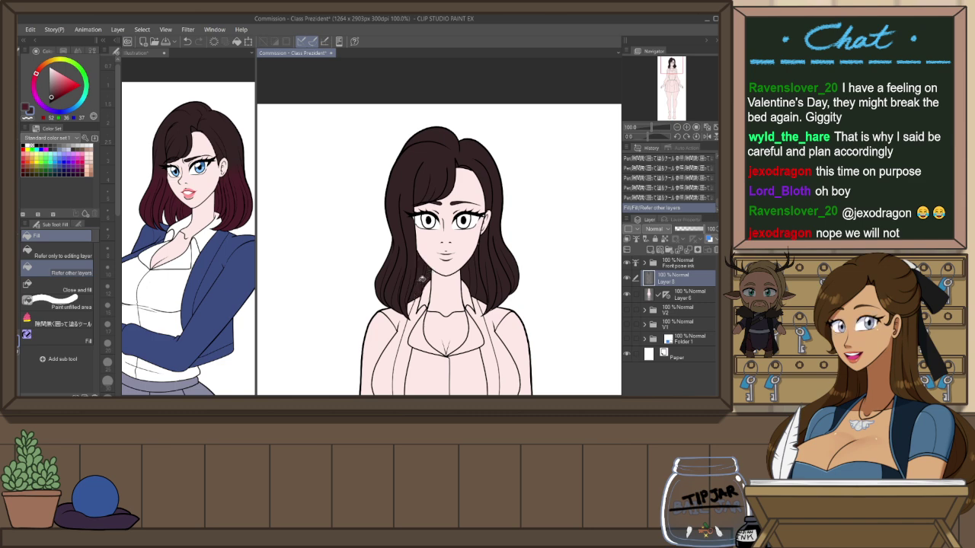
# Fill the leftover gaps in the hair beside the ear, along the face and at the lower ends with dark brown
pyautogui.press('p')
pyautogui.moveTo(487, 238)
pyautogui.mouseDown()
pyautogui.moveTo(495, 248)
pyautogui.moveTo(490, 241)
pyautogui.mouseUp()
pyautogui.moveTo(493, 223); pyautogui.dragTo(489, 235)
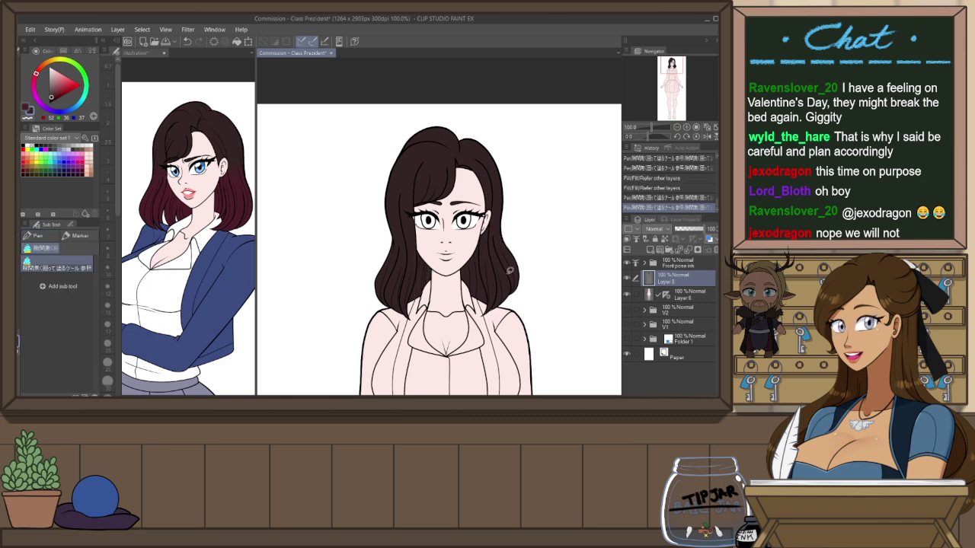
pyautogui.moveTo(493, 295); pyautogui.dragTo(486, 310)
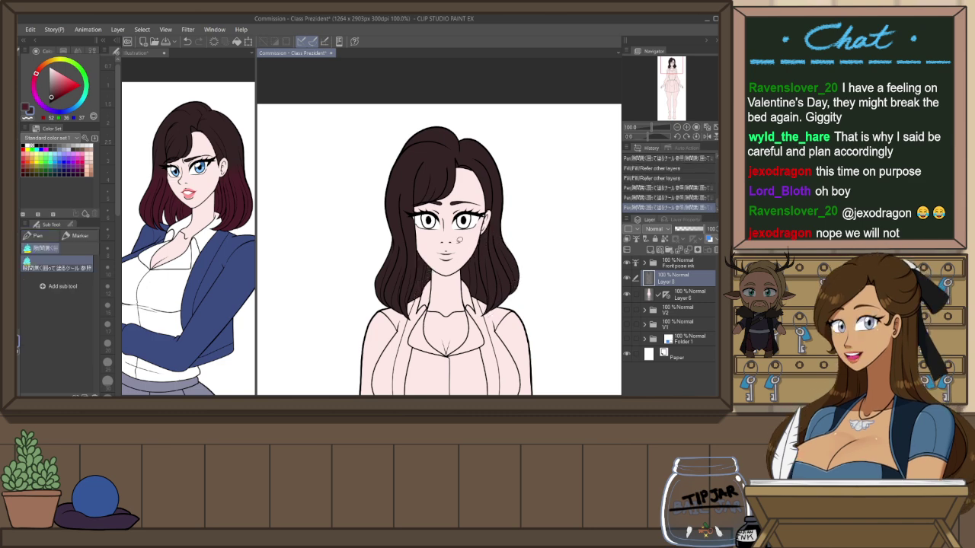
pyautogui.moveTo(417, 234); pyautogui.dragTo(416, 239)
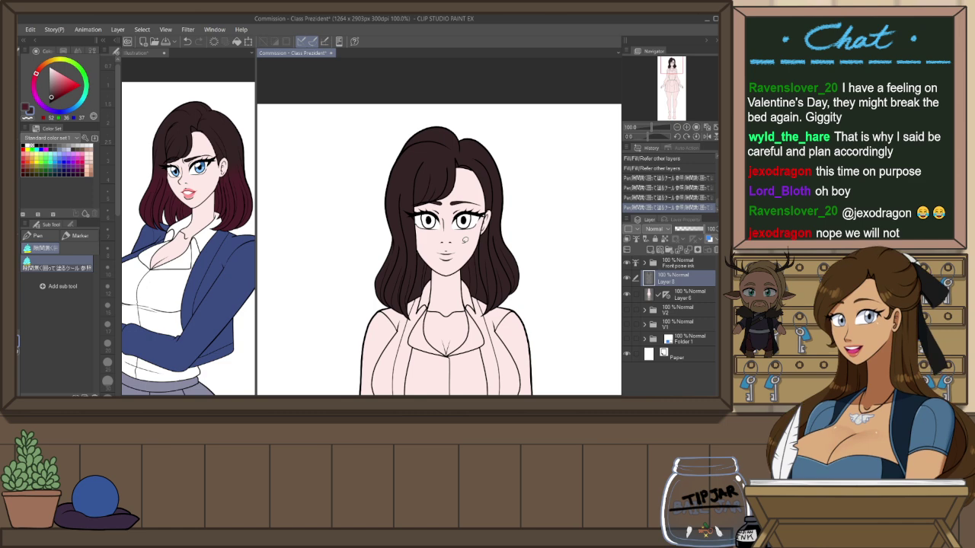
pyautogui.scroll(3, 488, 277)
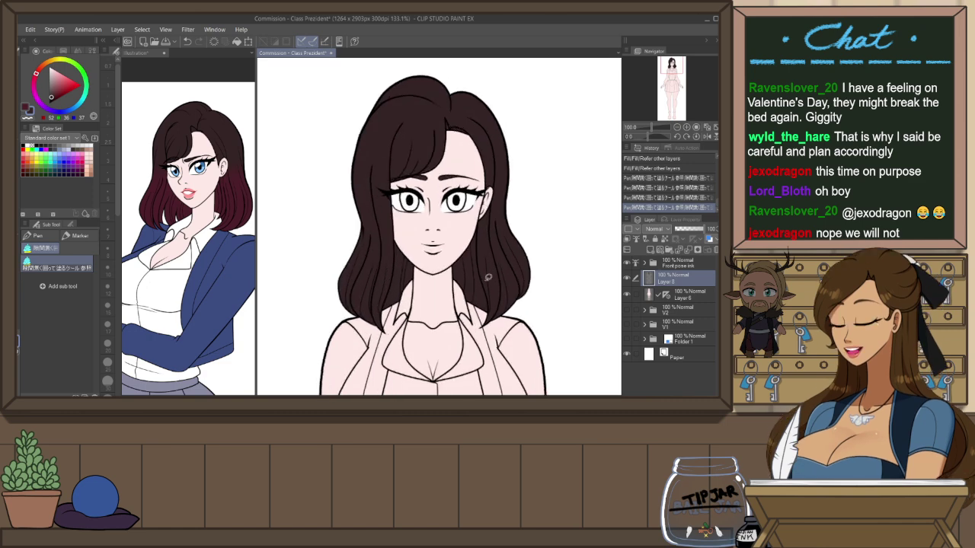
pyautogui.moveTo(401, 252); pyautogui.dragTo(396, 247)
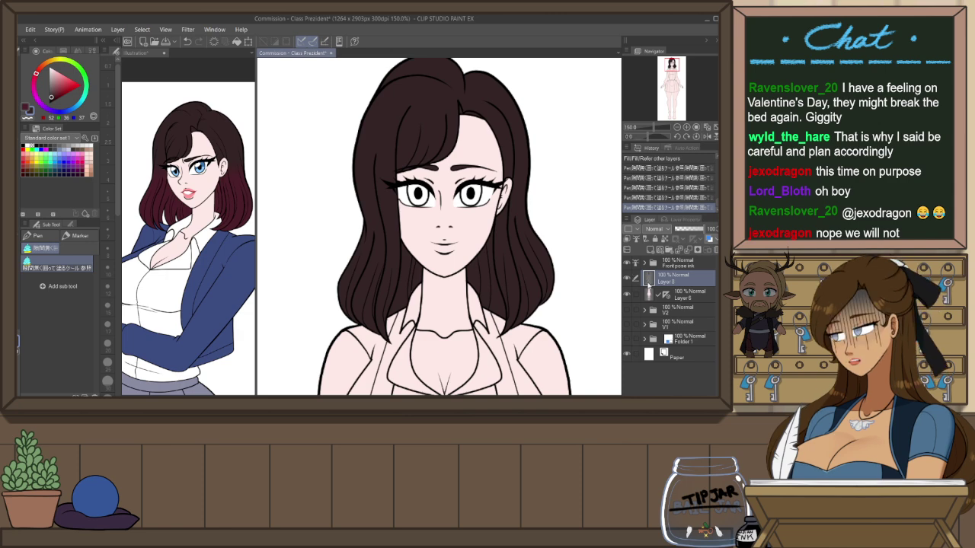
# Select the painted area of the hair layer, swap to the dark red colour and choose the Soft airbrush
pyautogui.keyDown('ctrl'); pyautogui.click(649, 278); pyautogui.keyUp('ctrl')
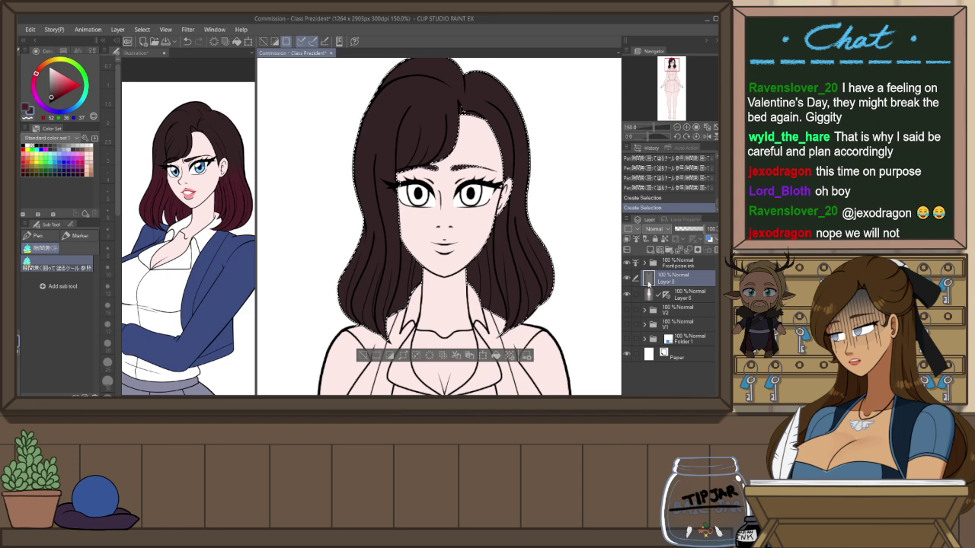
pyautogui.press('x')
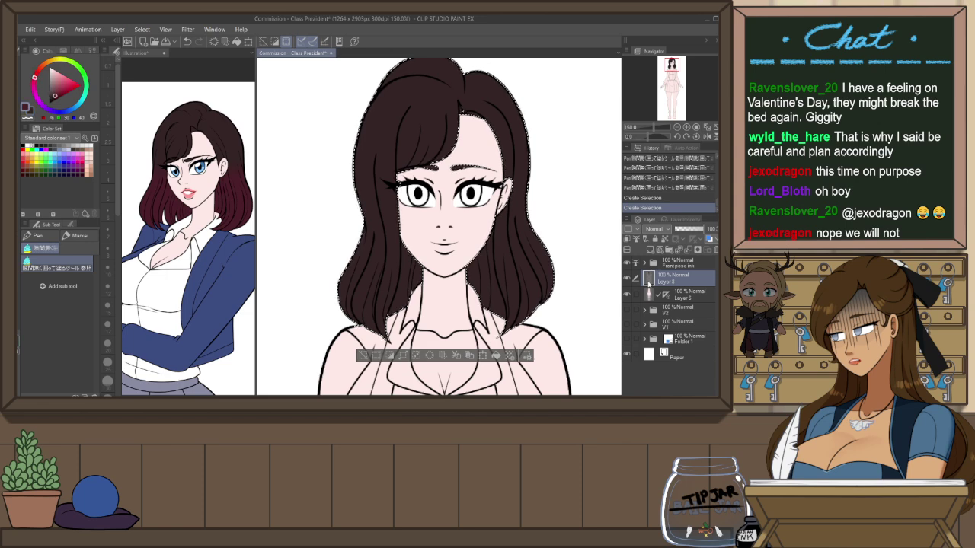
pyautogui.press('b')
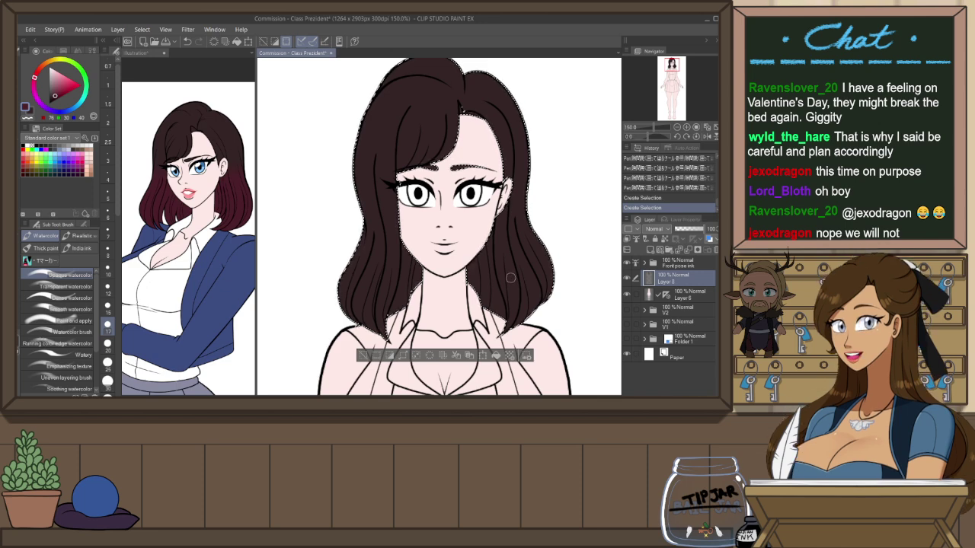
pyautogui.press('b')
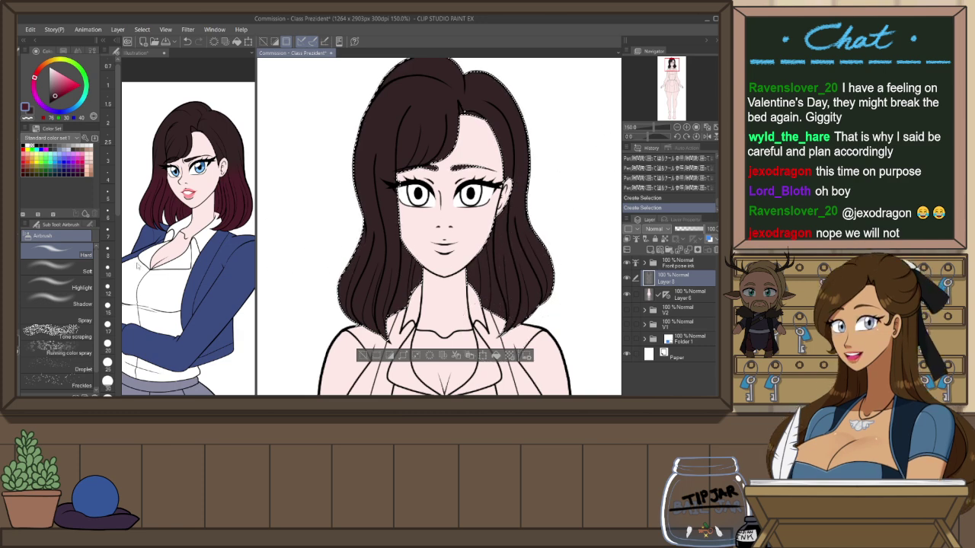
pyautogui.click(57, 267)
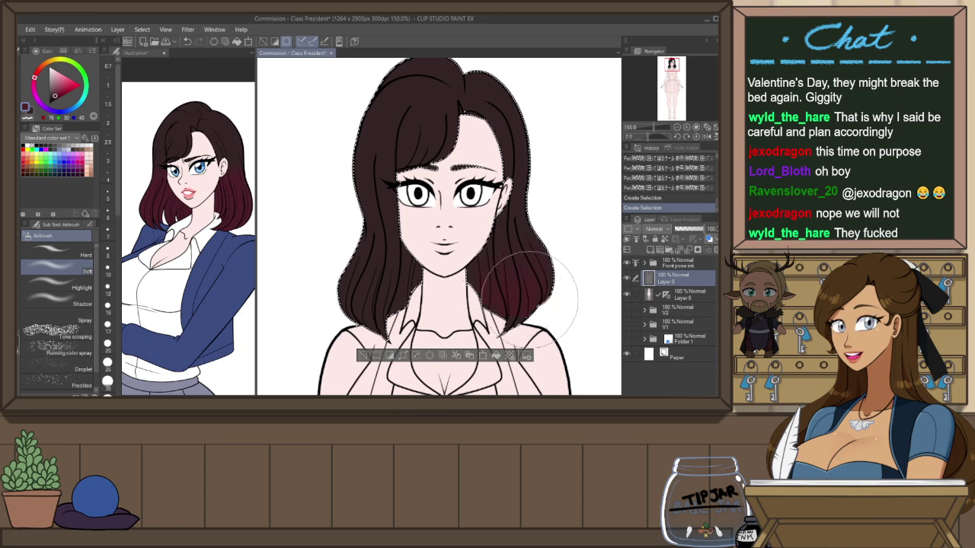
# Airbrush a soft dark red gradient over the lower hair on both sides of the face, then deselect
pyautogui.moveTo(503, 261); pyautogui.dragTo(499, 285)
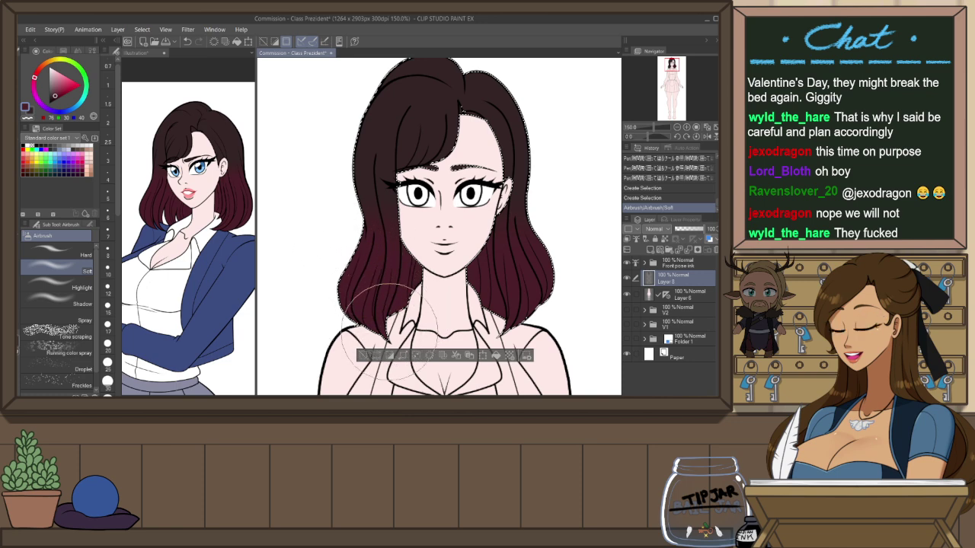
pyautogui.moveTo(364, 273); pyautogui.dragTo(351, 306)
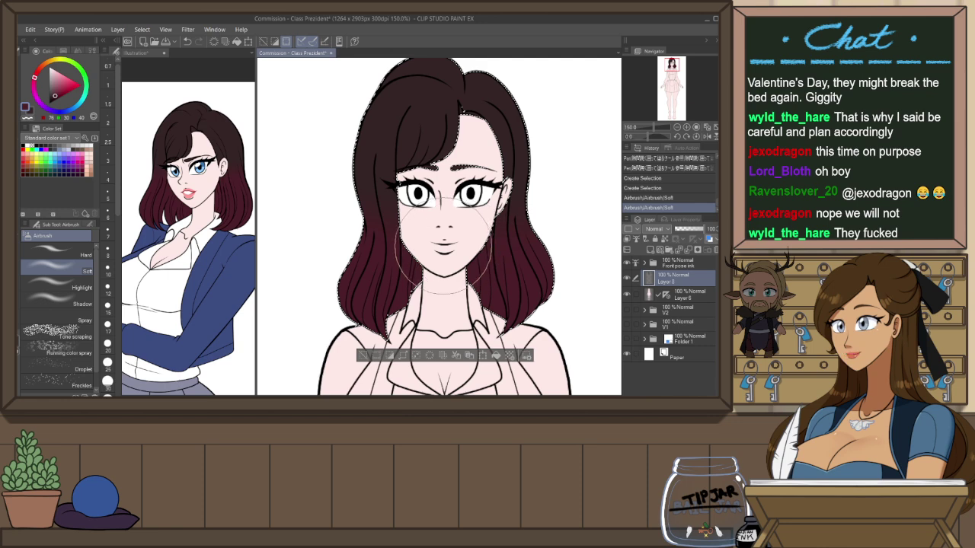
pyautogui.moveTo(521, 243); pyautogui.dragTo(561, 229)
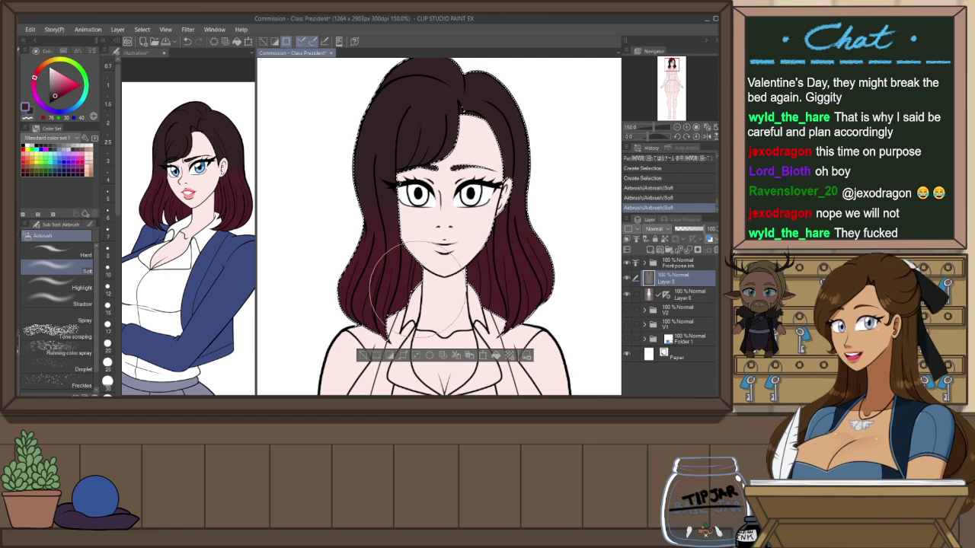
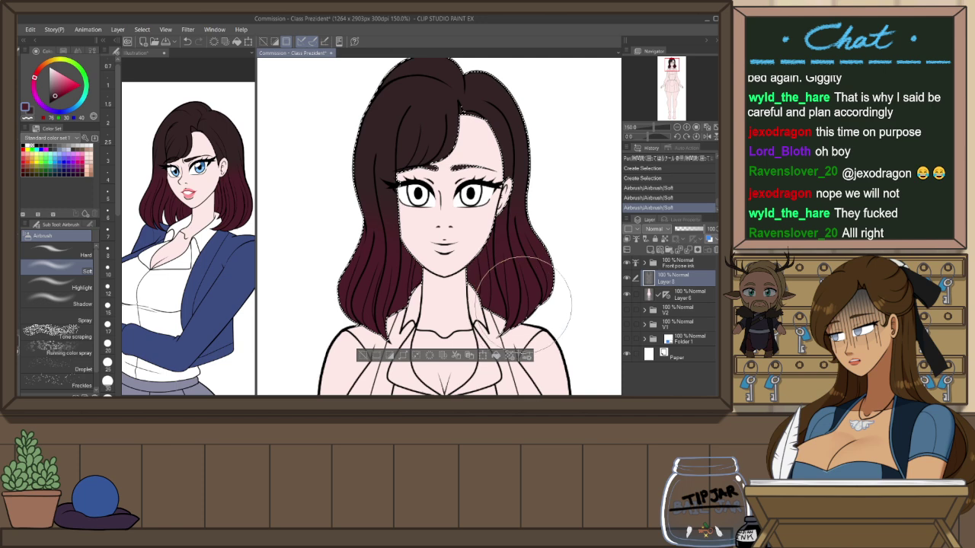
pyautogui.moveTo(327, 303)
pyautogui.mouseDown()
pyautogui.moveTo(342, 318)
pyautogui.moveTo(358, 285)
pyautogui.mouseUp()
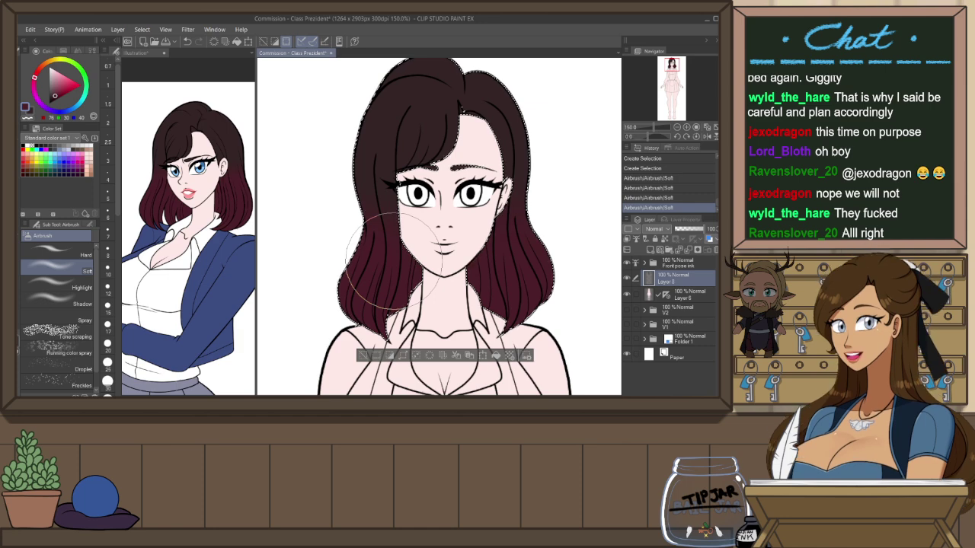
pyautogui.hotkey('ctrl', 'd')
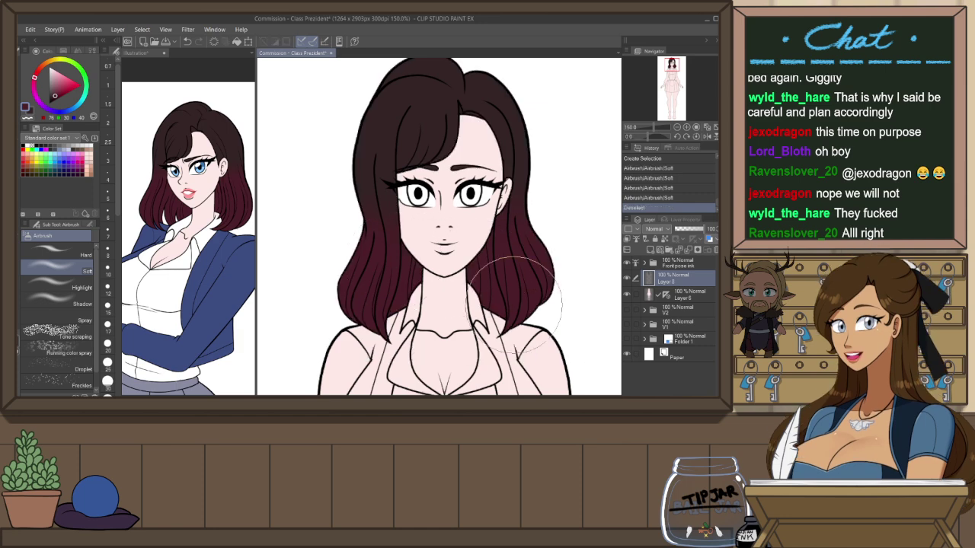
# Sample the dark brown from the hair and enclose-and-fill the leftover gap beside the hair parting
pyautogui.scroll(-2, 354, 179)
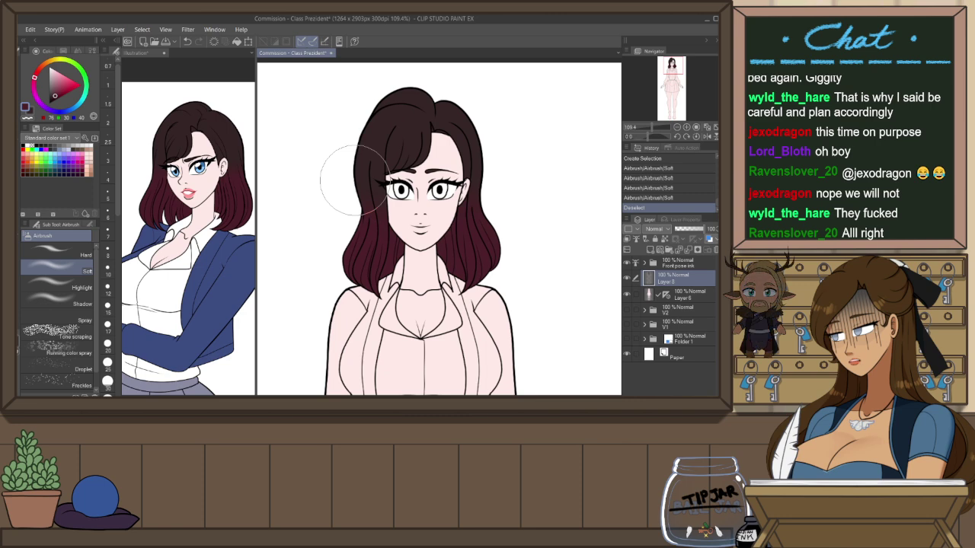
pyautogui.scroll(5, 354, 179)
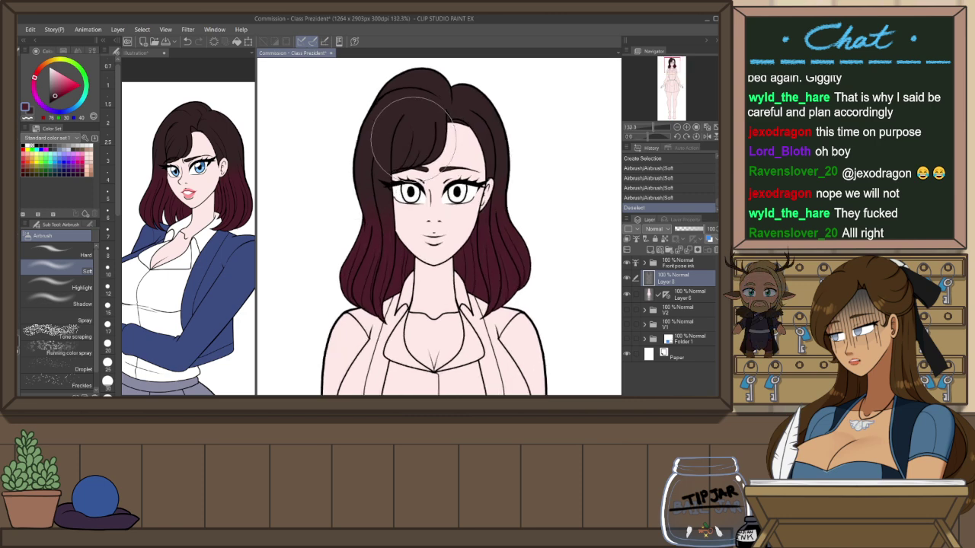
pyautogui.press('p')
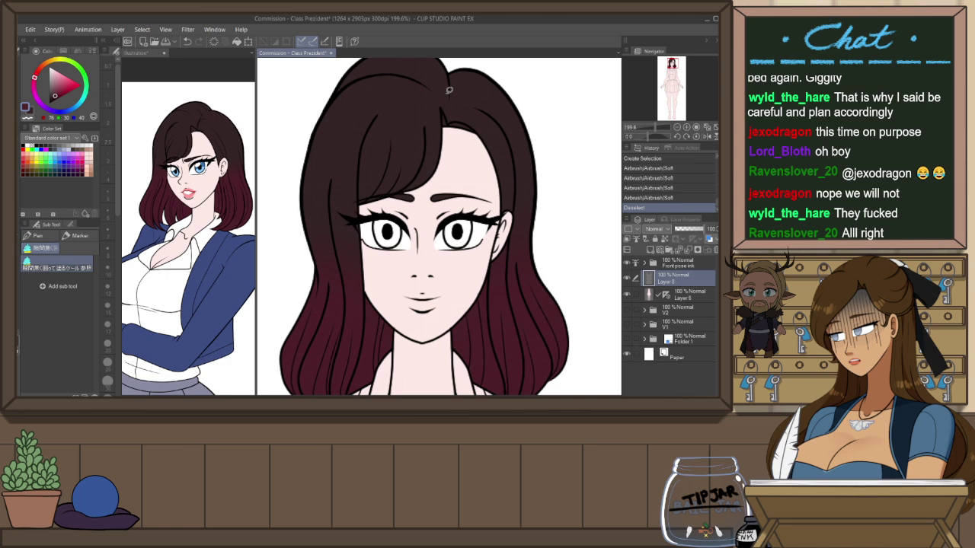
pyautogui.keyDown('alt'); pyautogui.click(461, 106); pyautogui.keyUp('alt')
pyautogui.moveTo(474, 119)
pyautogui.mouseDown()
pyautogui.moveTo(440, 97)
pyautogui.moveTo(491, 130)
pyautogui.mouseUp()
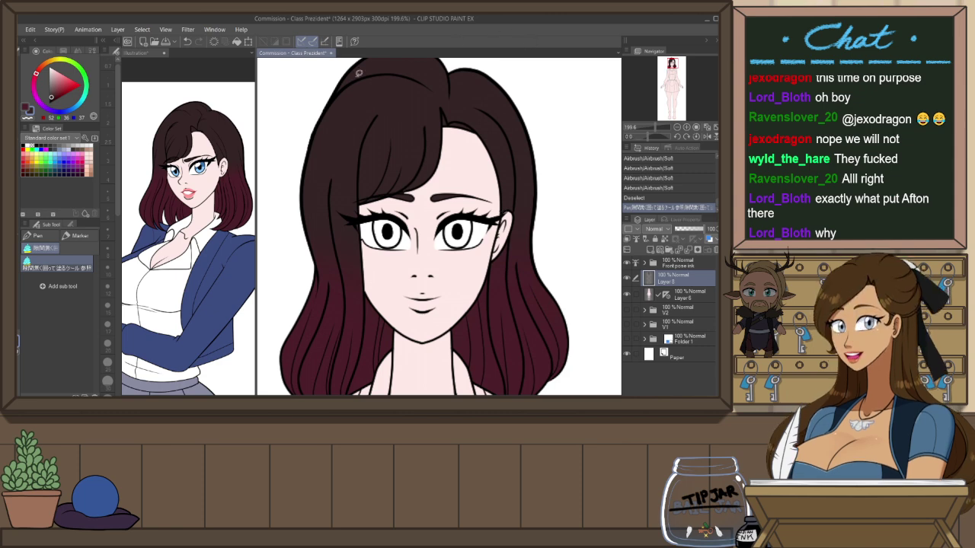
pyautogui.scroll(-3, 512, 92)
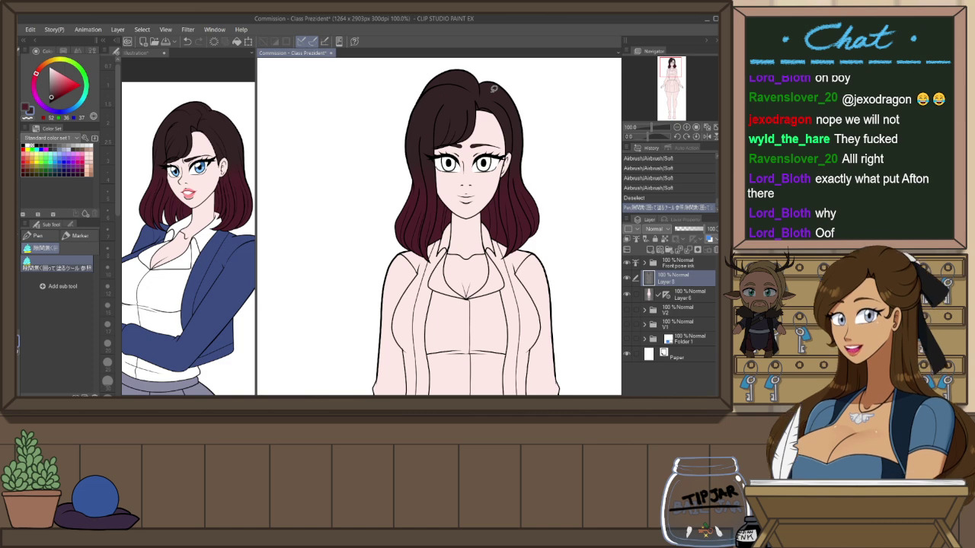
pyautogui.moveTo(518, 308); pyautogui.dragTo(493, 316)
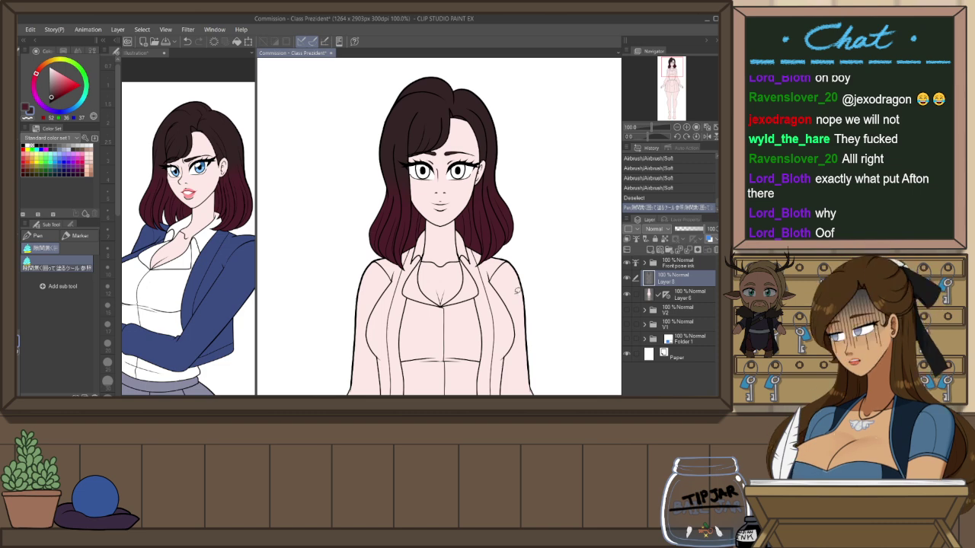
pyautogui.moveTo(511, 185); pyautogui.dragTo(490, 193)
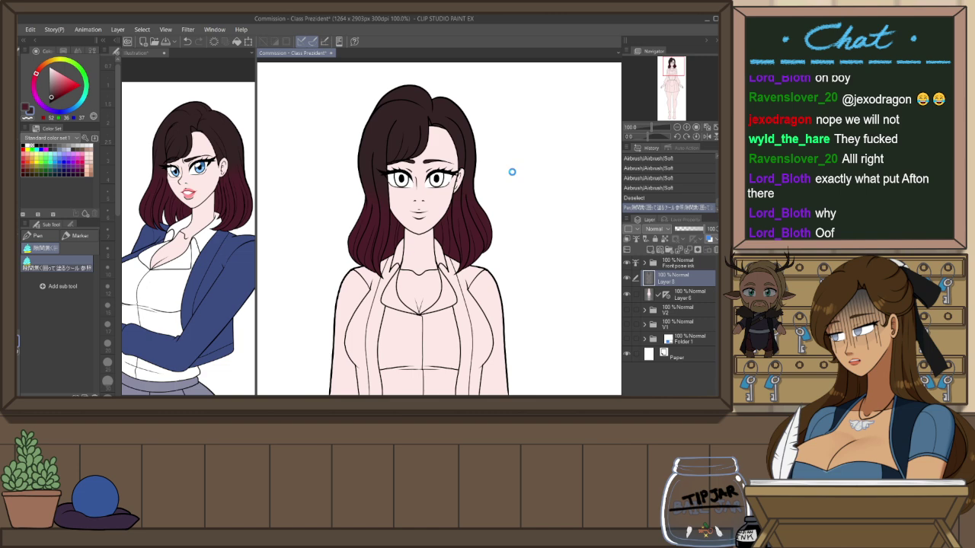
# Sample the light blue of the iris from the reference illustration and move the symmetry ruler to the hair colour layer in the front view
pyautogui.click(174, 90)
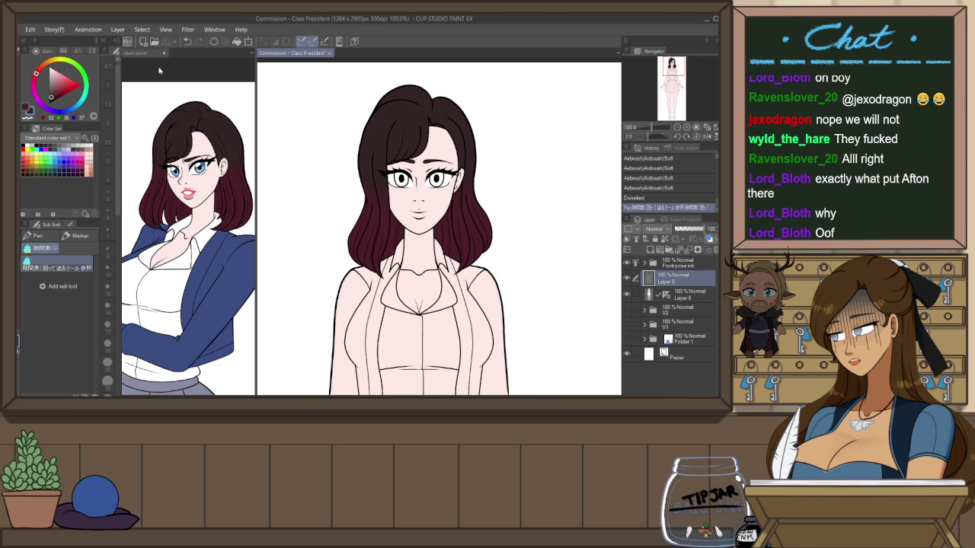
pyautogui.scroll(4, 200, 165)
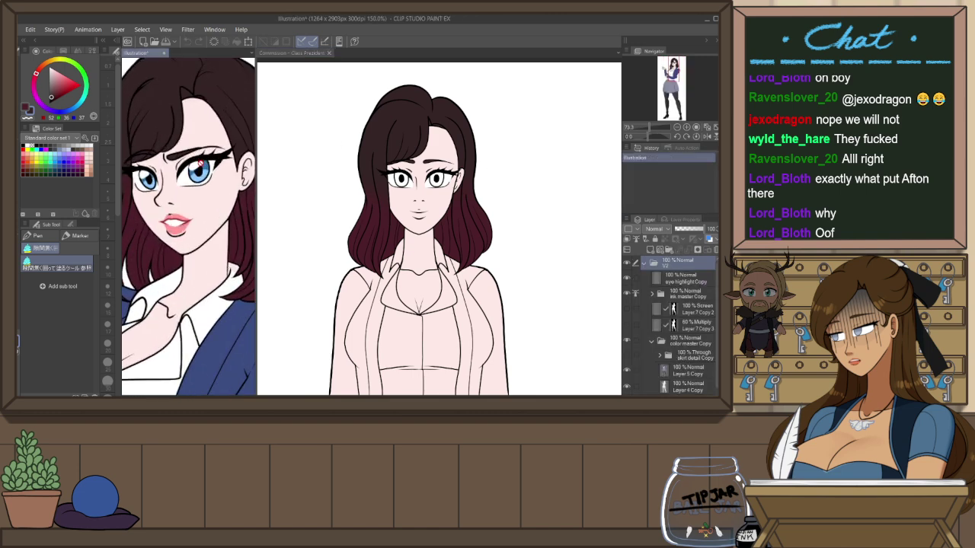
pyautogui.keyDown('alt'); pyautogui.click(203, 164); pyautogui.keyUp('alt')
pyautogui.keyDown('alt'); pyautogui.click(207, 169); pyautogui.keyUp('alt')
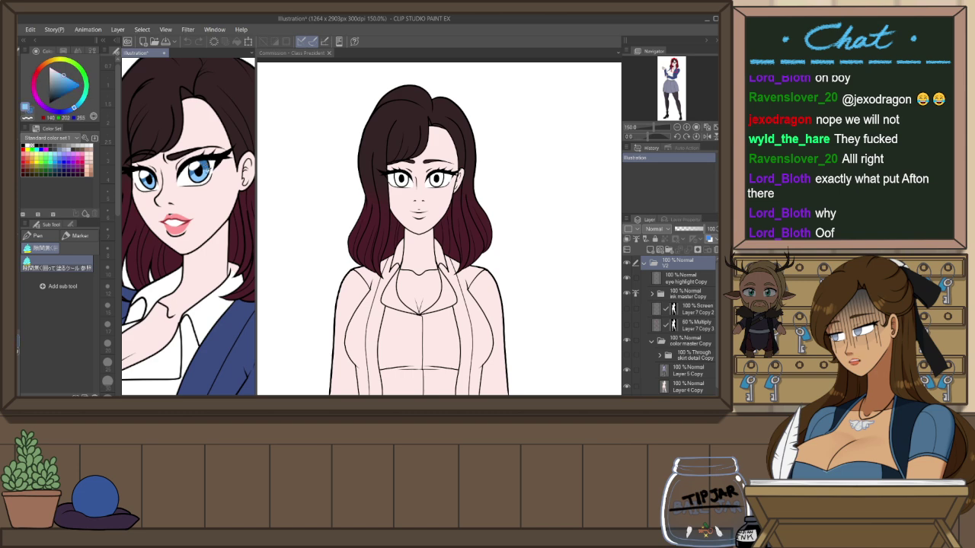
pyautogui.click(318, 55)
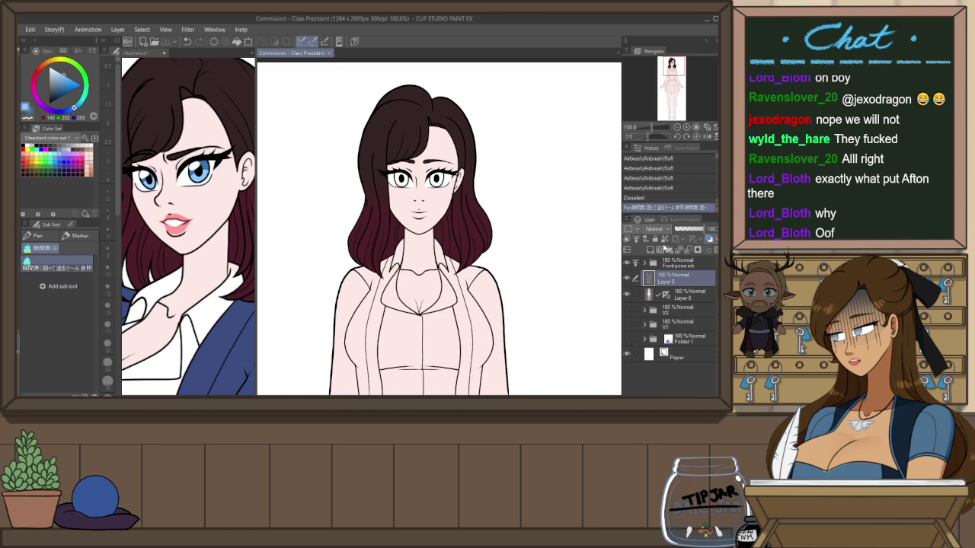
pyautogui.click(666, 295)
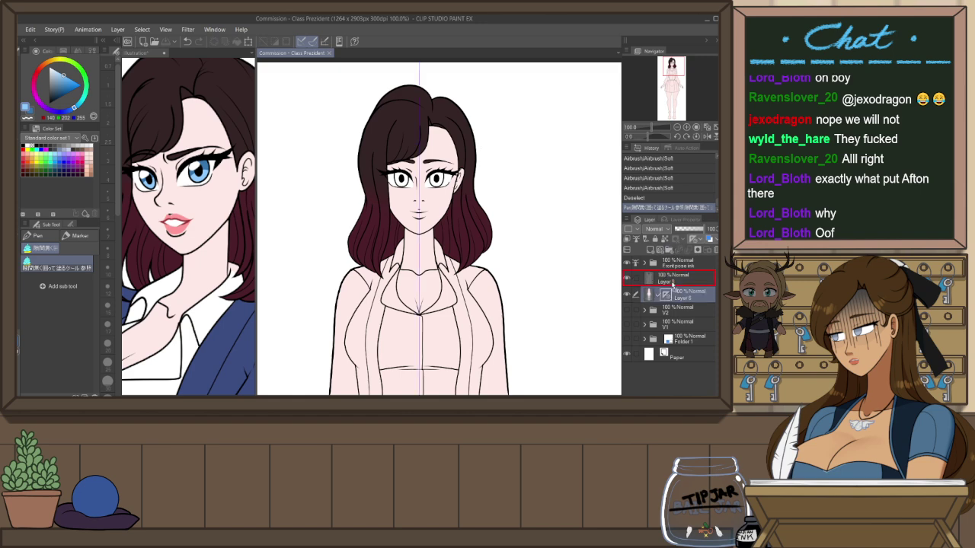
pyautogui.click(670, 279)
# Fill both irises with light blue, shade their upper part with a darker blue, and compare with and without the shading
pyautogui.scroll(3, 412, 158)
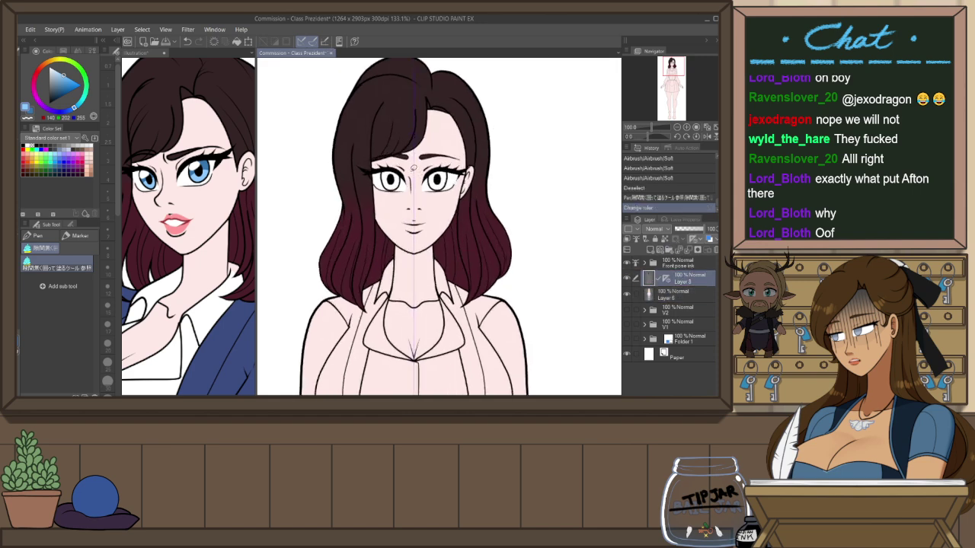
pyautogui.scroll(2, 412, 168)
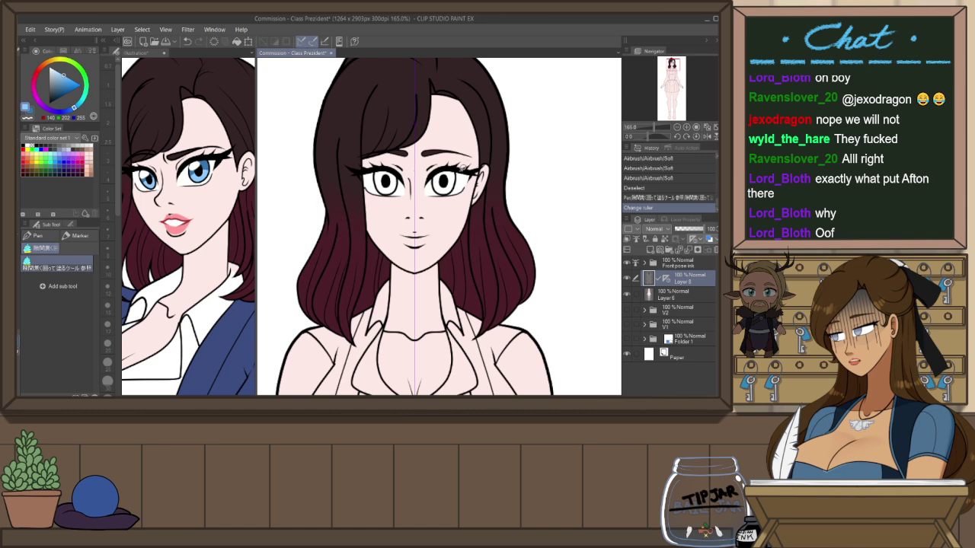
pyautogui.moveTo(457, 167)
pyautogui.mouseDown()
pyautogui.moveTo(452, 192)
pyautogui.moveTo(433, 175)
pyautogui.moveTo(457, 167)
pyautogui.mouseUp()
pyautogui.press('x')
pyautogui.hotkey('ctrl', 'z')
pyautogui.hotkey('ctrl', 'z')
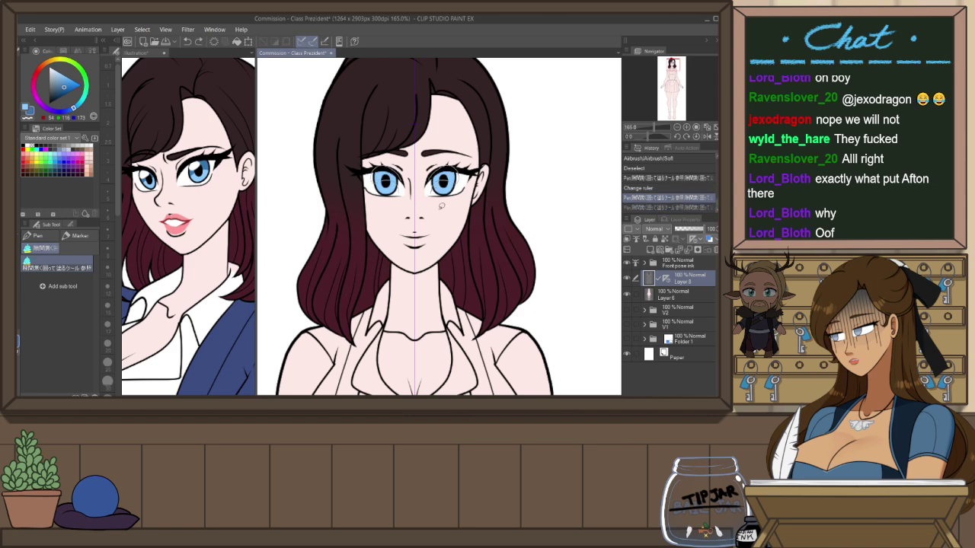
pyautogui.hotkey('ctrl', 'y')
pyautogui.hotkey('ctrl', 'z')
pyautogui.hotkey('ctrl', 'y')
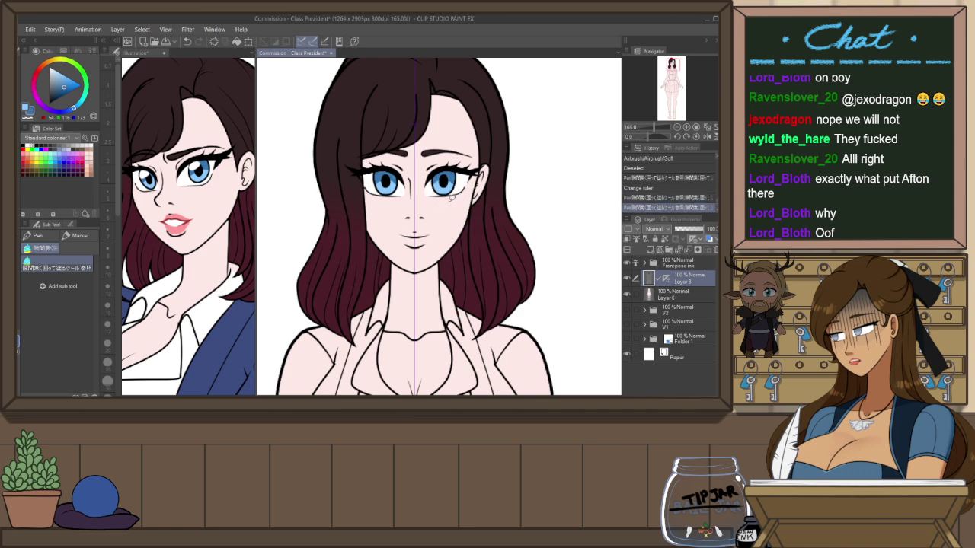
pyautogui.hotkey('ctrl', 'z')
pyautogui.hotkey('ctrl', 'y')
# Touch up the mirrored fill at the inner edge of the eyes and check the face in a flipped view
pyautogui.scroll(-1, 488, 186)
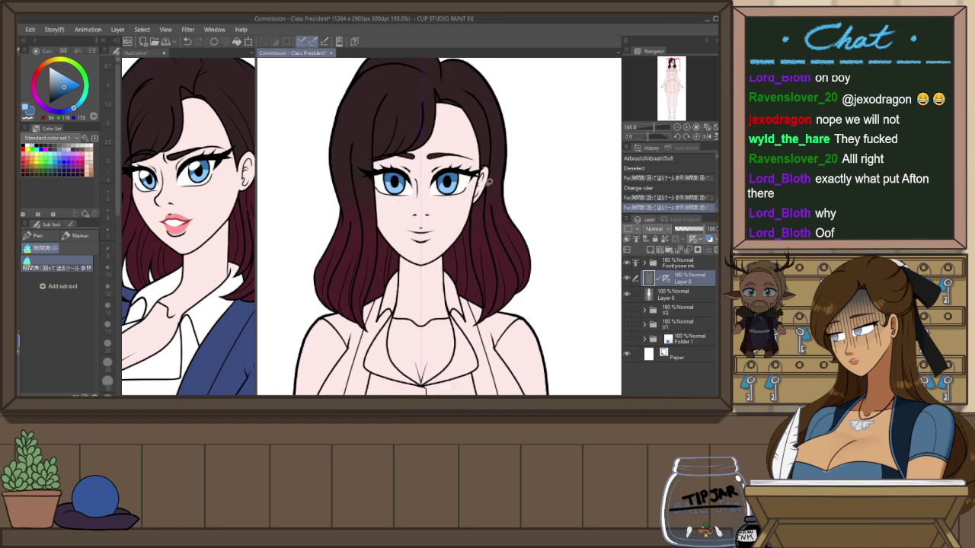
pyautogui.scroll(1, 472, 184)
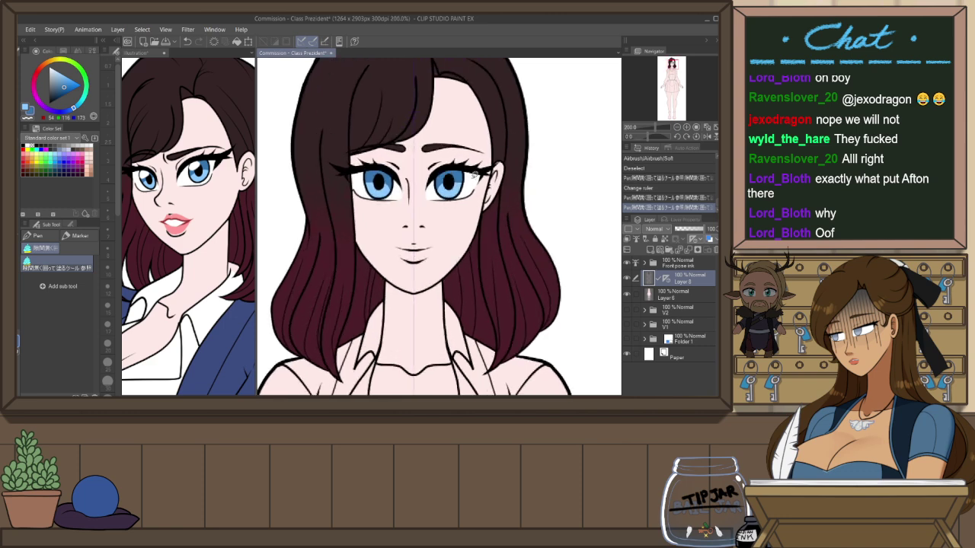
pyautogui.scroll(1, 441, 186)
pyautogui.moveTo(418, 184); pyautogui.dragTo(417, 179)
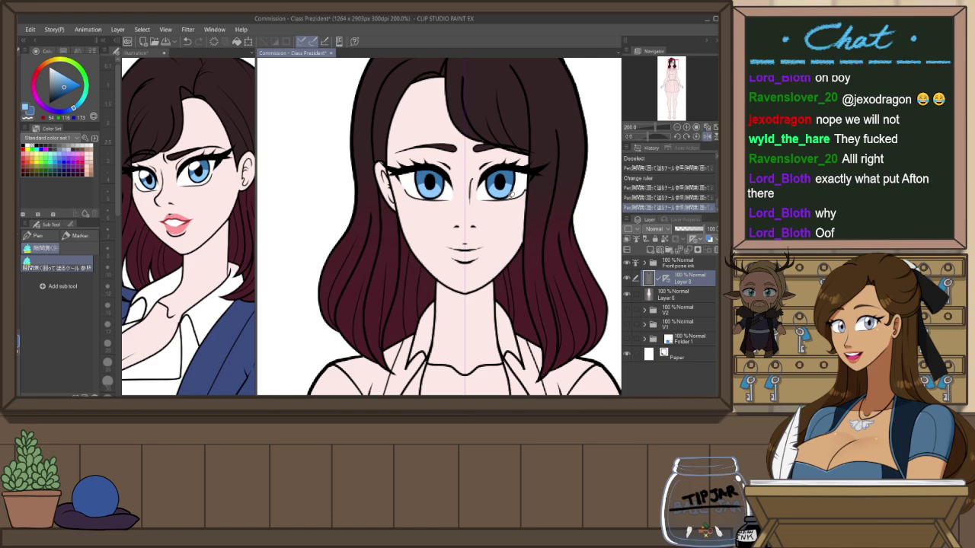
pyautogui.press('h')
# Sample the pink lip colour from the reference illustration and choose the Darker pencil for the front view's mouth
pyautogui.click(135, 53)
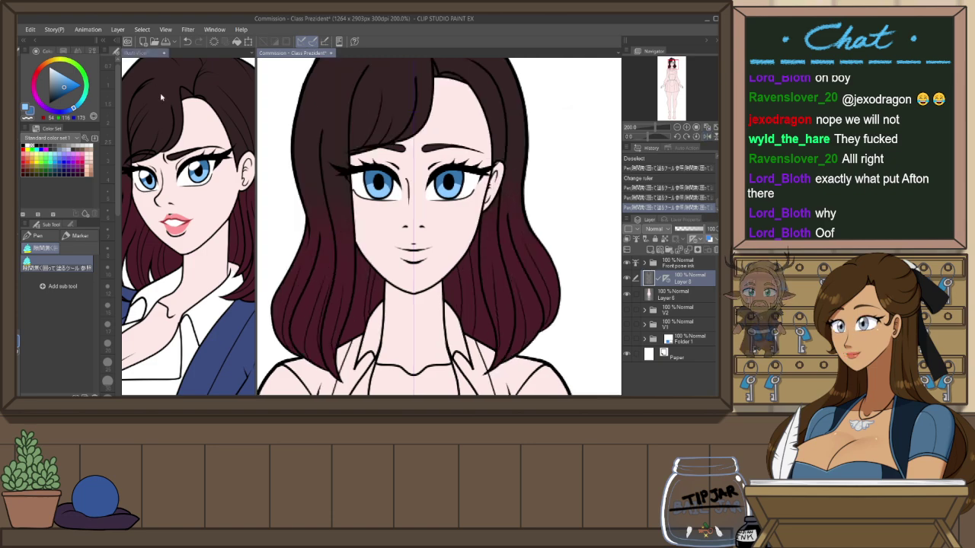
pyautogui.click(312, 53)
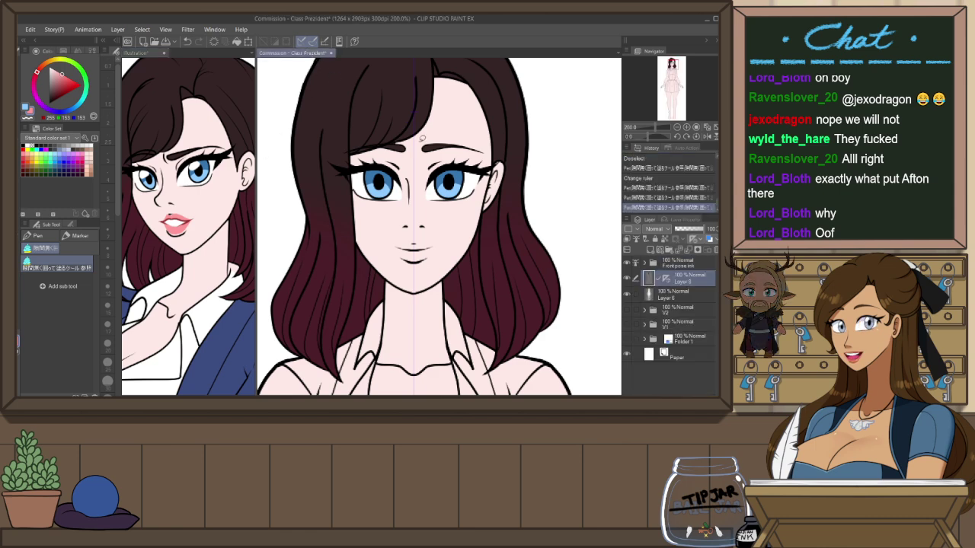
pyautogui.scroll(3, 437, 243)
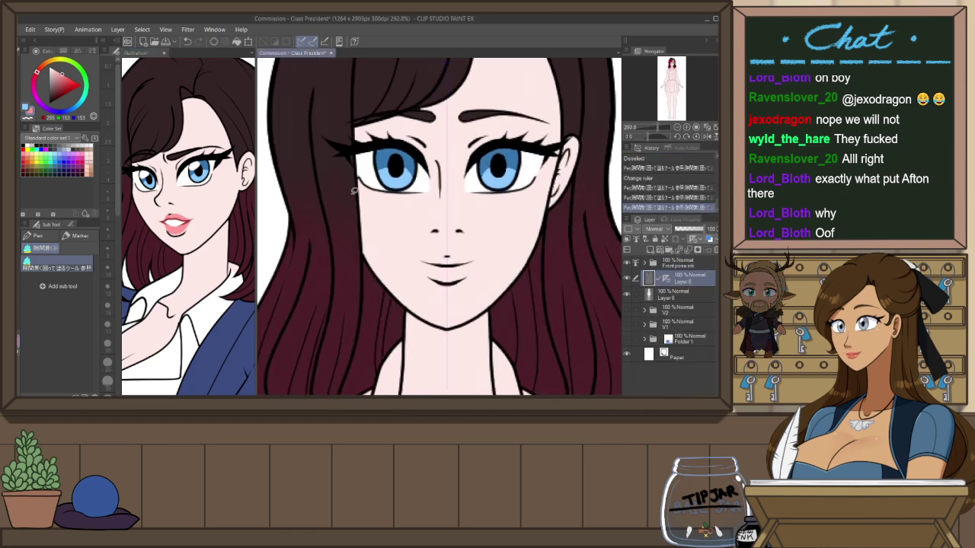
pyautogui.press('r')
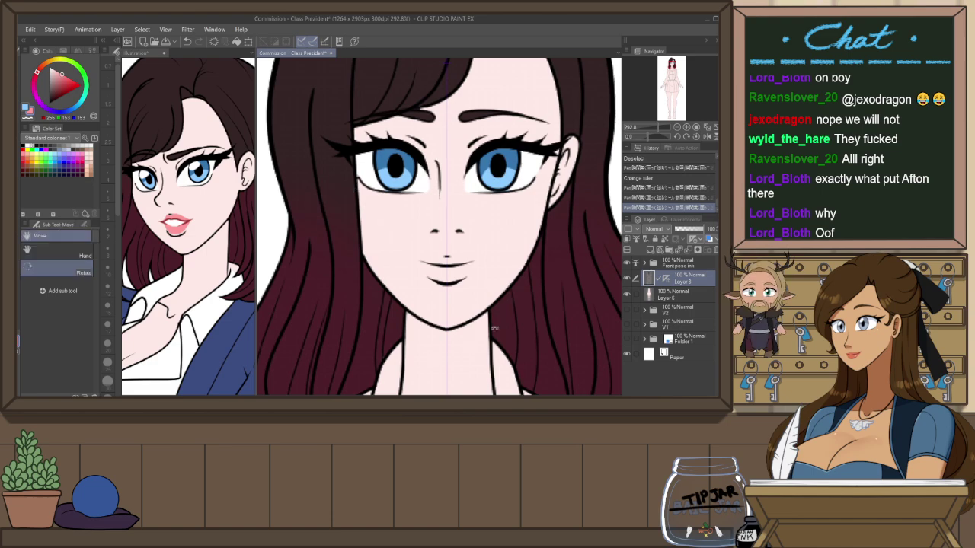
pyautogui.moveTo(505, 351); pyautogui.dragTo(502, 279)
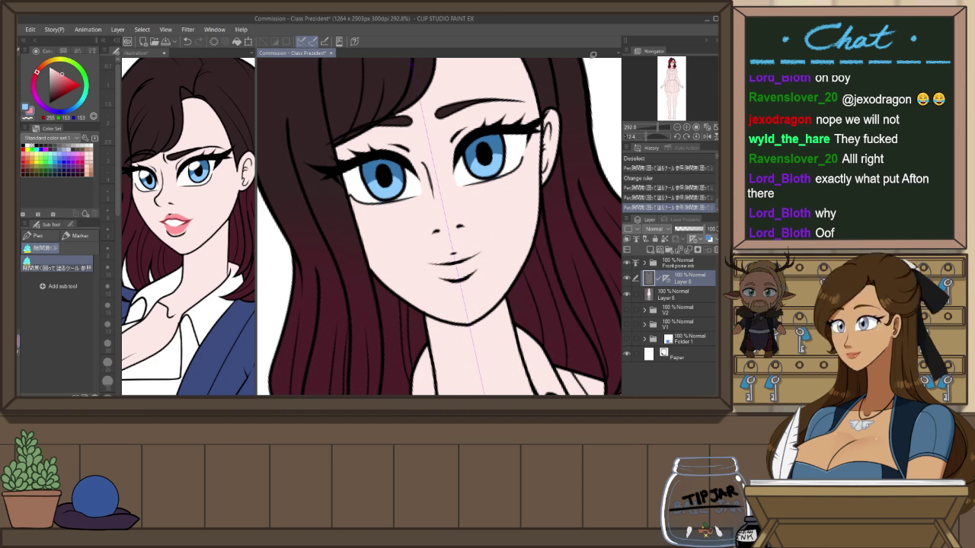
pyautogui.scroll(2, 457, 221)
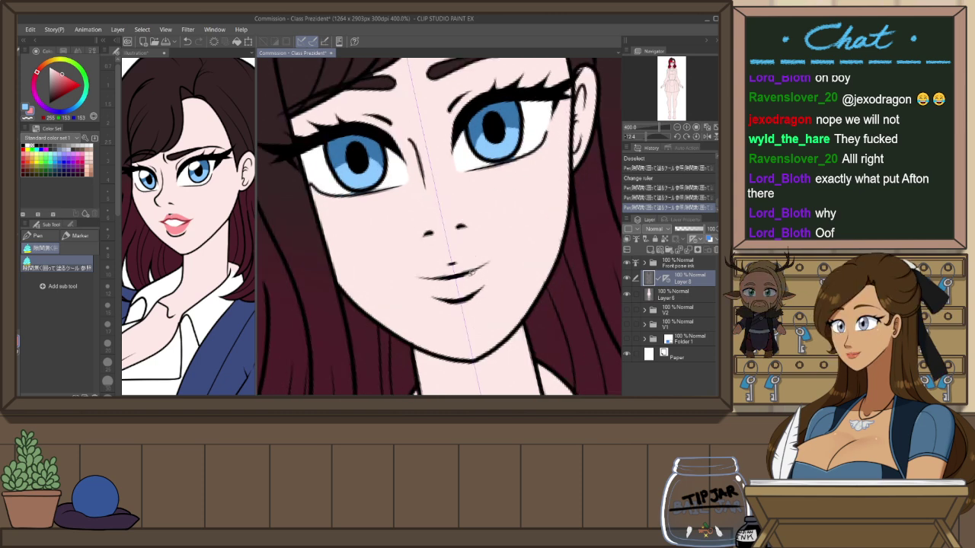
pyautogui.press('p')
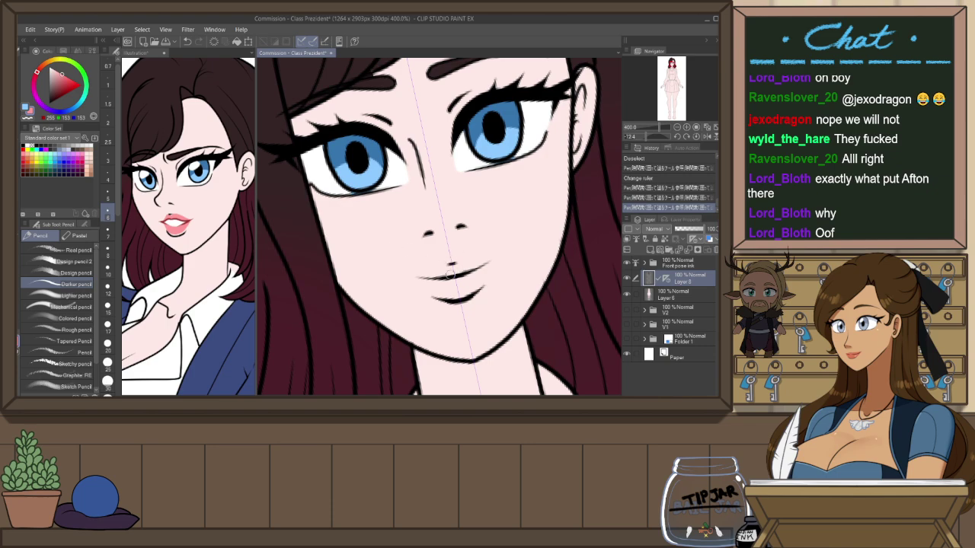
# Paint the upper and lower lips pink with mirrored Darker pencil strokes, undoing the strokes that miss the shape
pyautogui.moveTo(418, 274); pyautogui.dragTo(473, 265)
pyautogui.hotkey('ctrl', 'z')
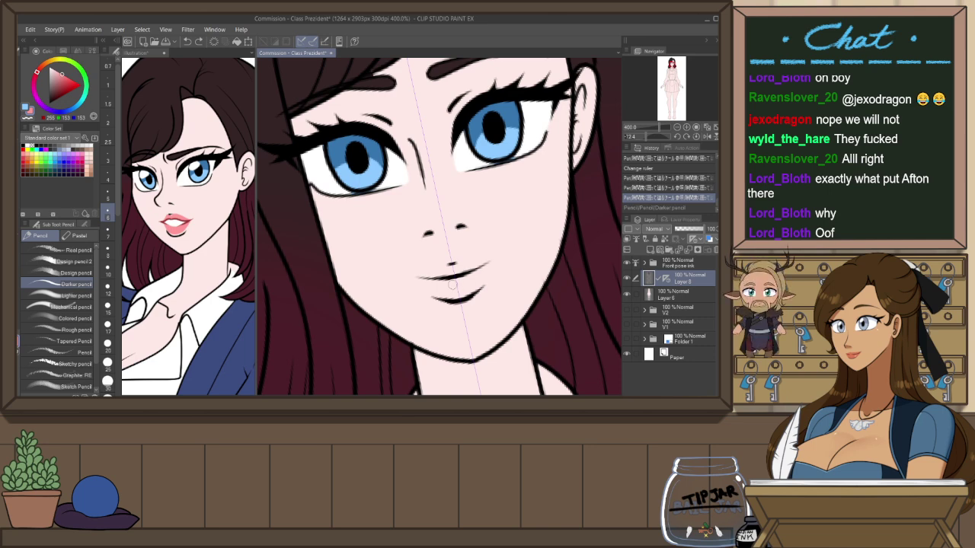
pyautogui.moveTo(456, 266)
pyautogui.mouseDown()
pyautogui.moveTo(424, 272)
pyautogui.moveTo(479, 265)
pyautogui.moveTo(444, 273)
pyautogui.moveTo(478, 283)
pyautogui.moveTo(481, 273)
pyautogui.moveTo(473, 286)
pyautogui.moveTo(482, 274)
pyautogui.moveTo(539, 274)
pyautogui.moveTo(457, 341)
pyautogui.moveTo(433, 341)
pyautogui.mouseUp()
pyautogui.hotkey('ctrl', 'z')
pyautogui.hotkey('ctrl', 'z')
pyautogui.hotkey('ctrl', 'z')
pyautogui.hotkey('ctrl', 'z')
pyautogui.hotkey('ctrl', '@')
pyautogui.press('r')
pyautogui.scroll(2, 391, 255)
pyautogui.hotkey('ctrl', 'z')
pyautogui.moveTo(376, 205)
pyautogui.mouseDown()
pyautogui.moveTo(359, 243)
pyautogui.moveTo(438, 304)
pyautogui.moveTo(371, 219)
pyautogui.moveTo(428, 303)
pyautogui.mouseUp()
pyautogui.moveTo(384, 232)
pyautogui.mouseDown()
pyautogui.moveTo(403, 275)
pyautogui.moveTo(400, 224)
pyautogui.moveTo(378, 213)
pyautogui.moveTo(401, 209)
pyautogui.mouseUp()
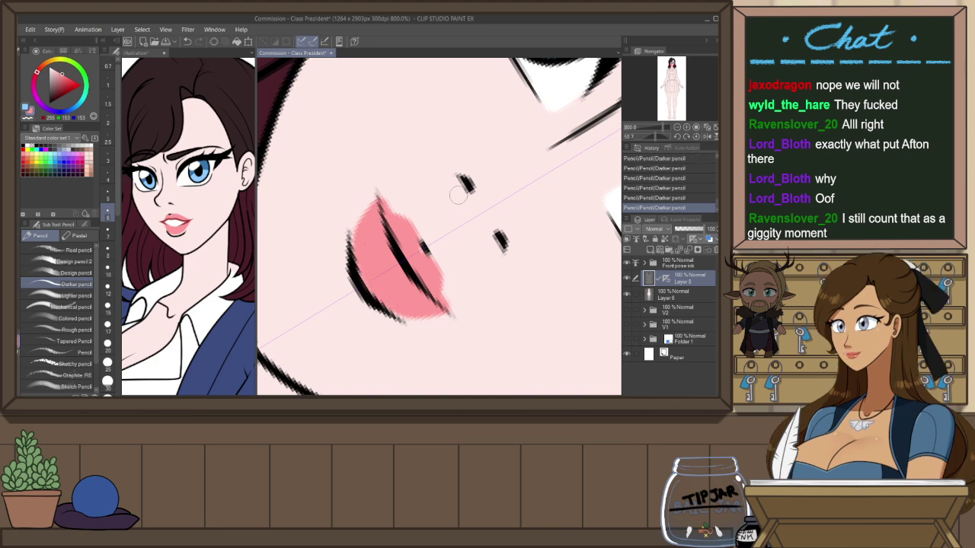
pyautogui.hotkey('ctrl', '@')
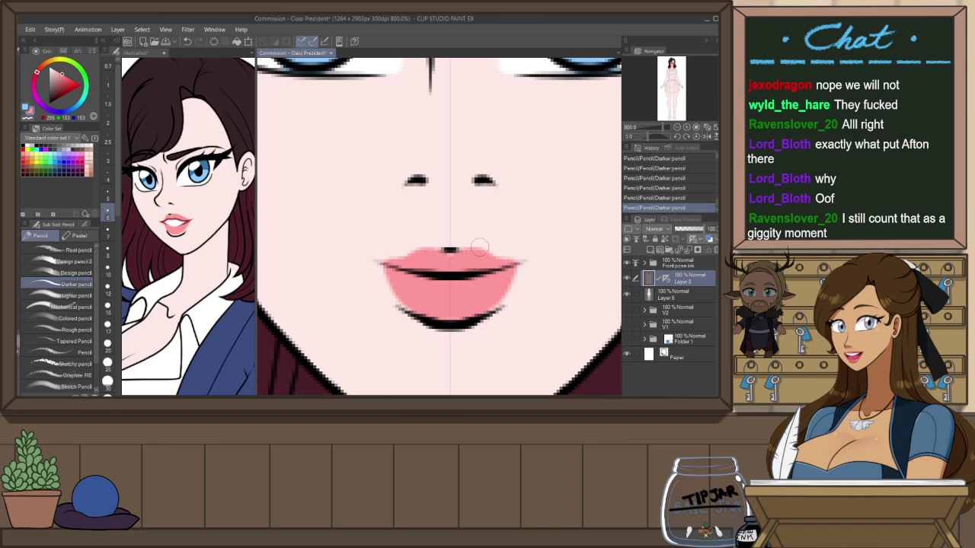
# Trim the pink at the lip corners and along the sides of the lower lip with Snap eraser 2
pyautogui.press('e')
pyautogui.moveTo(494, 241)
pyautogui.mouseDown()
pyautogui.moveTo(527, 248)
pyautogui.moveTo(516, 299)
pyautogui.mouseUp()
pyautogui.moveTo(516, 259)
pyautogui.mouseDown()
pyautogui.moveTo(500, 306)
pyautogui.moveTo(509, 292)
pyautogui.moveTo(452, 324)
pyautogui.moveTo(504, 305)
pyautogui.mouseUp()
pyautogui.hotkey('ctrl', 'z')
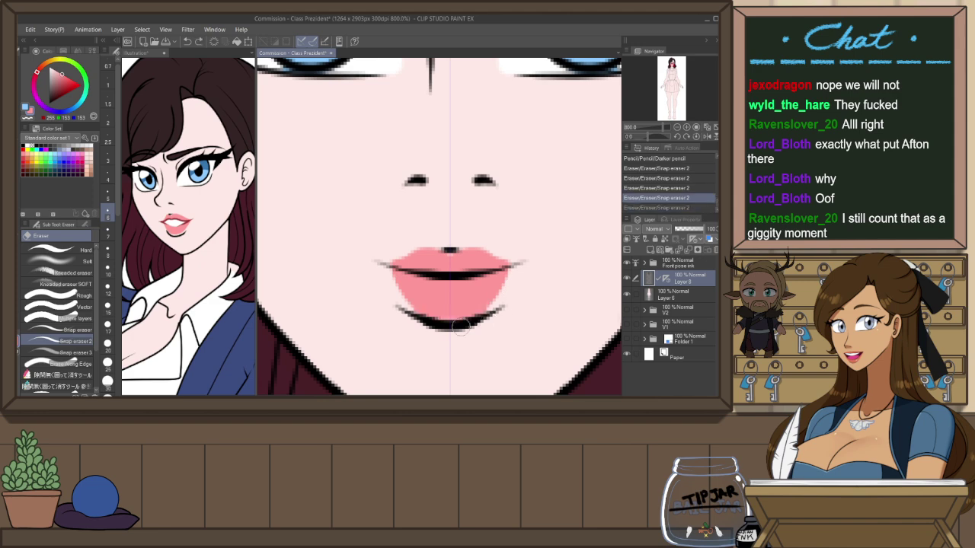
pyautogui.moveTo(450, 328)
pyautogui.mouseDown()
pyautogui.moveTo(520, 283)
pyautogui.moveTo(501, 308)
pyautogui.mouseUp()
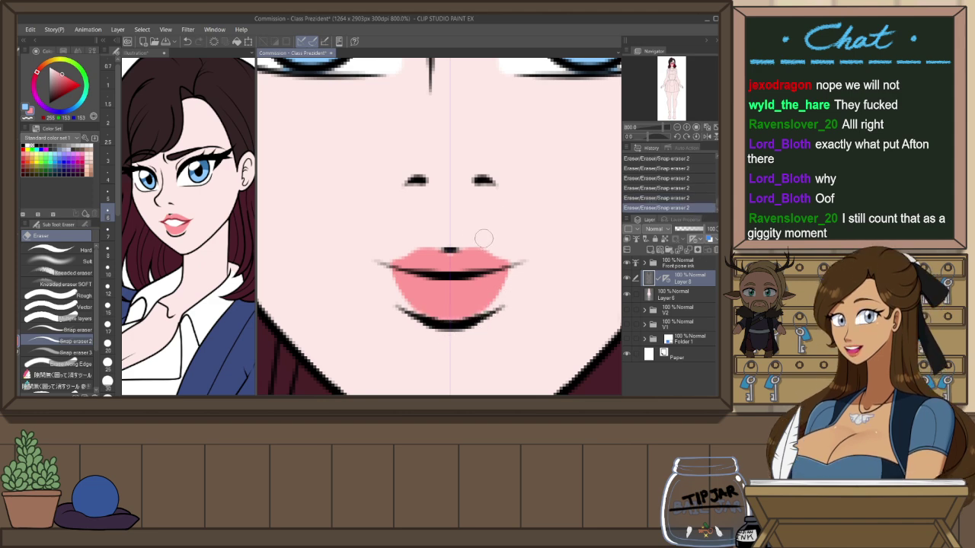
# Repaint the lip corners and widen the sides of the lower lip in pink with the Darker pencil
pyautogui.press('p')
pyautogui.press('p')
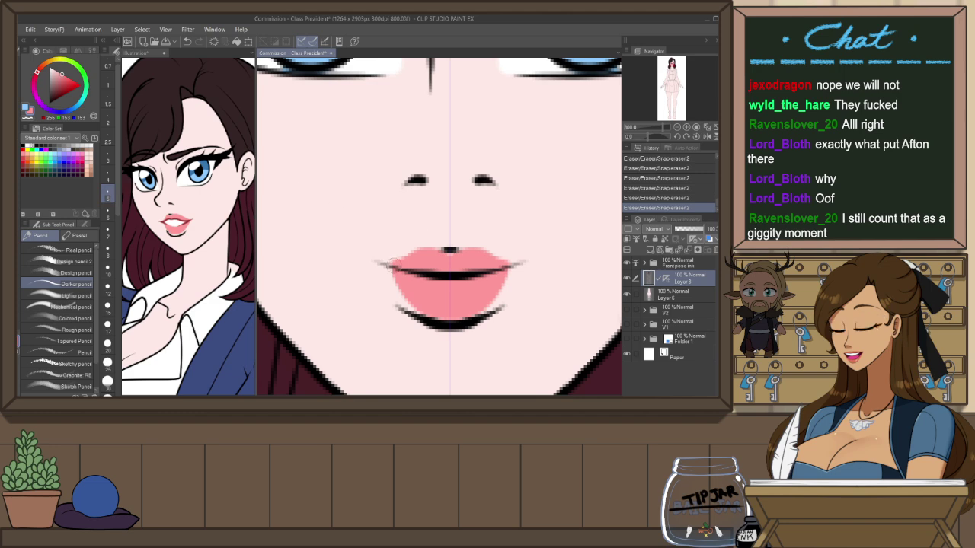
pyautogui.hotkey('ctrl', 'z')
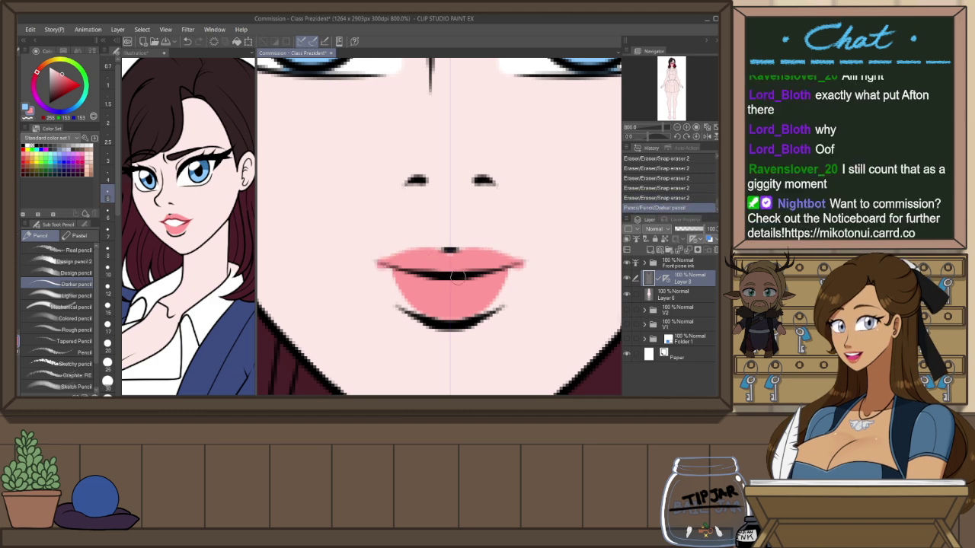
pyautogui.moveTo(417, 253); pyautogui.dragTo(379, 265)
pyautogui.moveTo(398, 264)
pyautogui.mouseDown()
pyautogui.moveTo(404, 301)
pyautogui.moveTo(441, 316)
pyautogui.mouseUp()
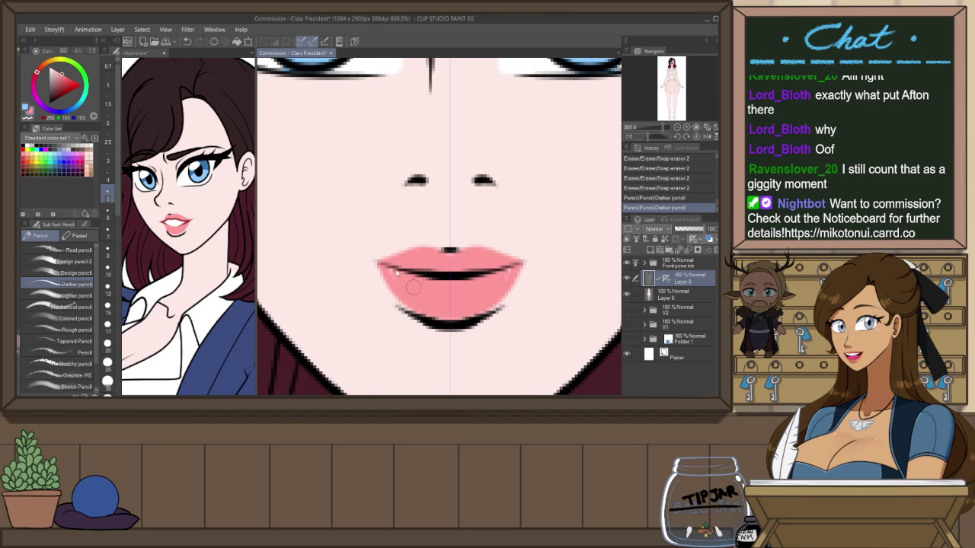
pyautogui.hotkey('ctrl', 'z')
pyautogui.moveTo(389, 272); pyautogui.dragTo(415, 306)
pyautogui.moveTo(395, 267); pyautogui.dragTo(404, 298)
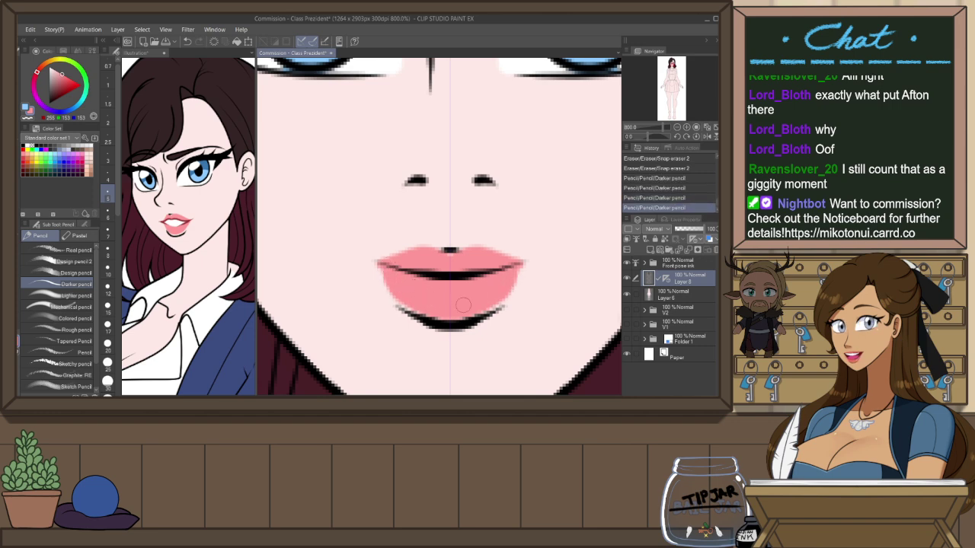
# Shave the pink off the upper lip's slopes and outer lower lip with Snap eraser 2, undoing the stroke that misses
pyautogui.press('e')
pyautogui.moveTo(508, 242)
pyautogui.mouseDown()
pyautogui.moveTo(533, 257)
pyautogui.moveTo(523, 305)
pyautogui.mouseUp()
pyautogui.moveTo(485, 236)
pyautogui.mouseDown()
pyautogui.moveTo(511, 253)
pyautogui.moveTo(547, 246)
pyautogui.mouseUp()
pyautogui.hotkey('ctrl', 'z')
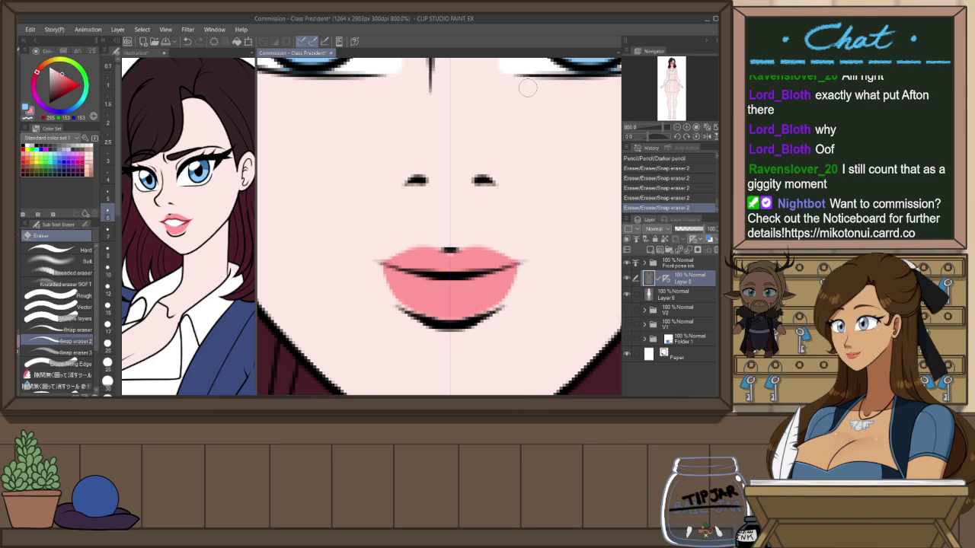
pyautogui.moveTo(506, 246)
pyautogui.mouseDown()
pyautogui.moveTo(524, 261)
pyautogui.moveTo(542, 252)
pyautogui.moveTo(522, 271)
pyautogui.moveTo(505, 322)
pyautogui.mouseUp()
pyautogui.scroll(-3, 520, 307)
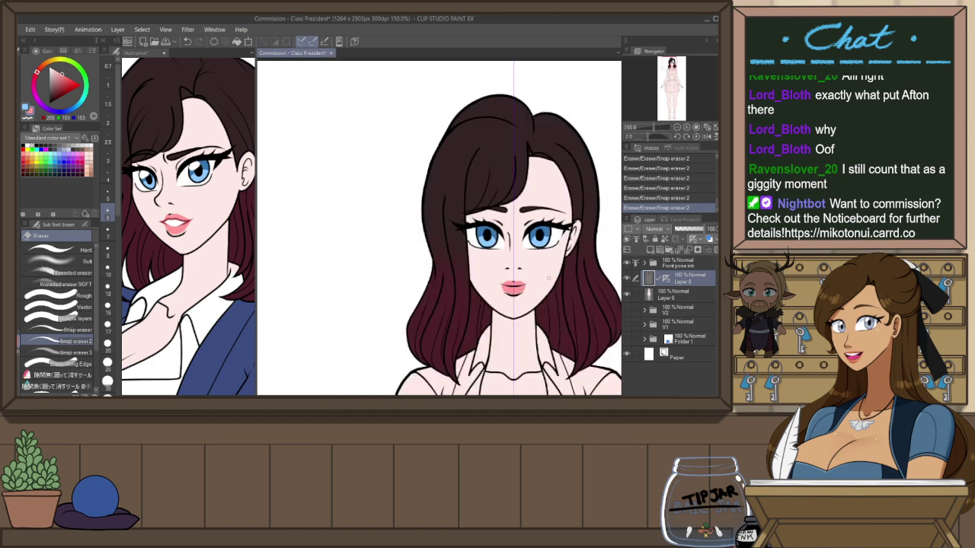
pyautogui.scroll(2, 533, 313)
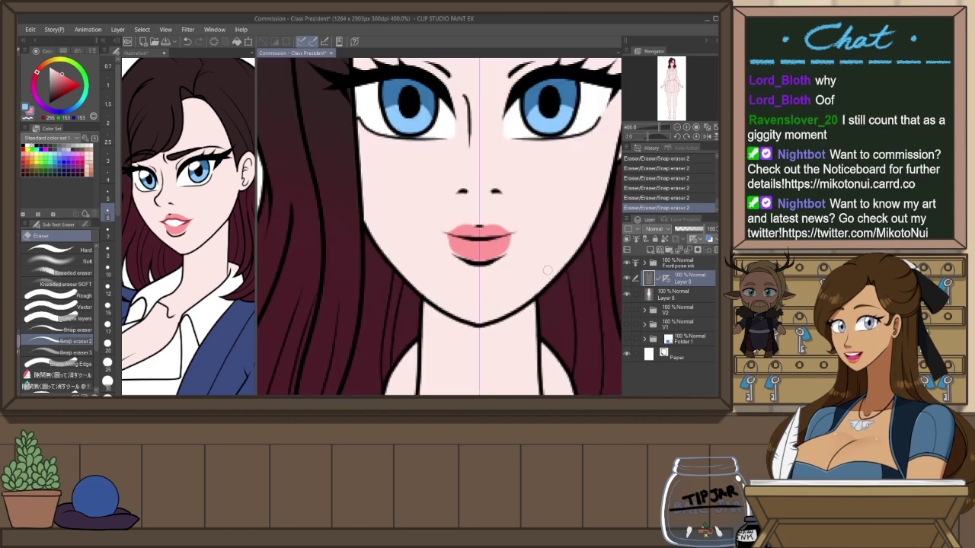
pyautogui.moveTo(512, 235); pyautogui.dragTo(510, 248)
# Refine the upper lip's outer slopes using the Darker pencil and Snap eraser 2, undoing the strokes that spoil the shape
pyautogui.press('p')
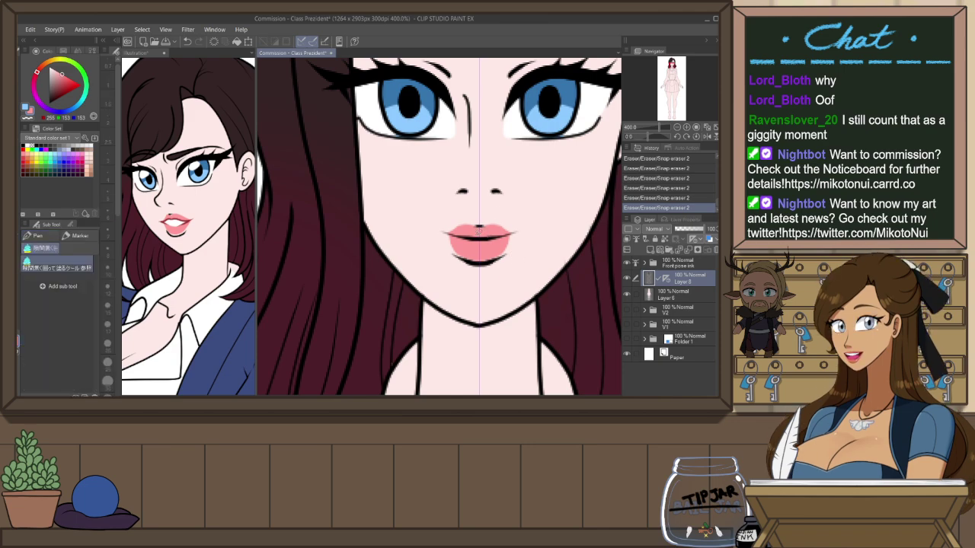
pyautogui.scroll(1, 466, 229)
pyautogui.press('p')
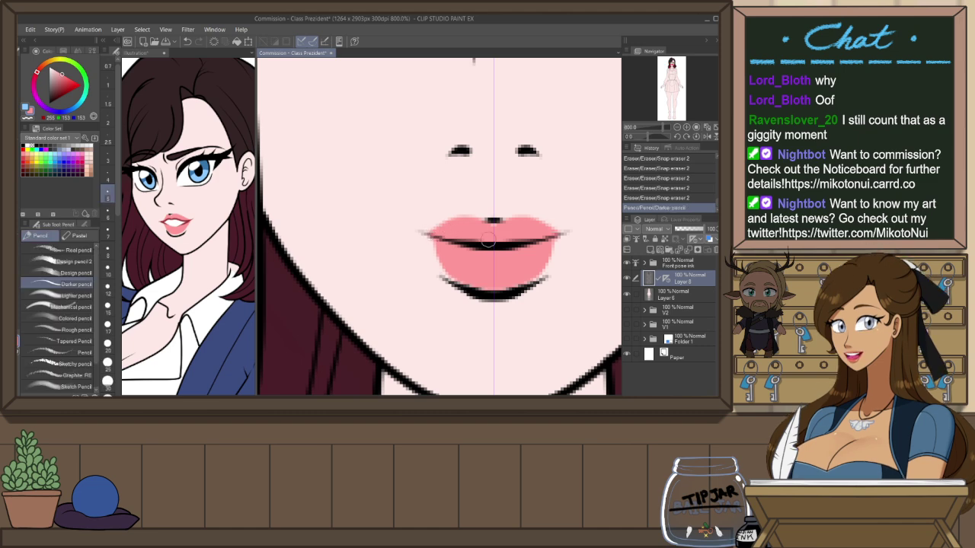
pyautogui.hotkey('ctrl', 'z')
pyautogui.moveTo(476, 231)
pyautogui.mouseDown()
pyautogui.moveTo(488, 239)
pyautogui.moveTo(483, 210)
pyautogui.moveTo(447, 222)
pyautogui.moveTo(541, 223)
pyautogui.mouseUp()
pyautogui.press('e')
pyautogui.hotkey('ctrl', 'z')
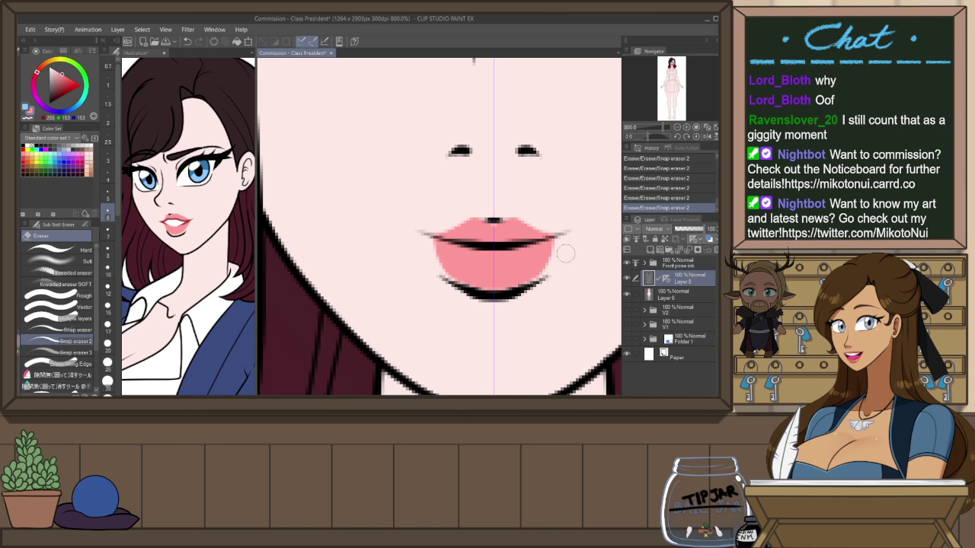
pyautogui.press('p')
pyautogui.moveTo(431, 242)
pyautogui.mouseDown()
pyautogui.moveTo(443, 265)
pyautogui.moveTo(497, 265)
pyautogui.mouseUp()
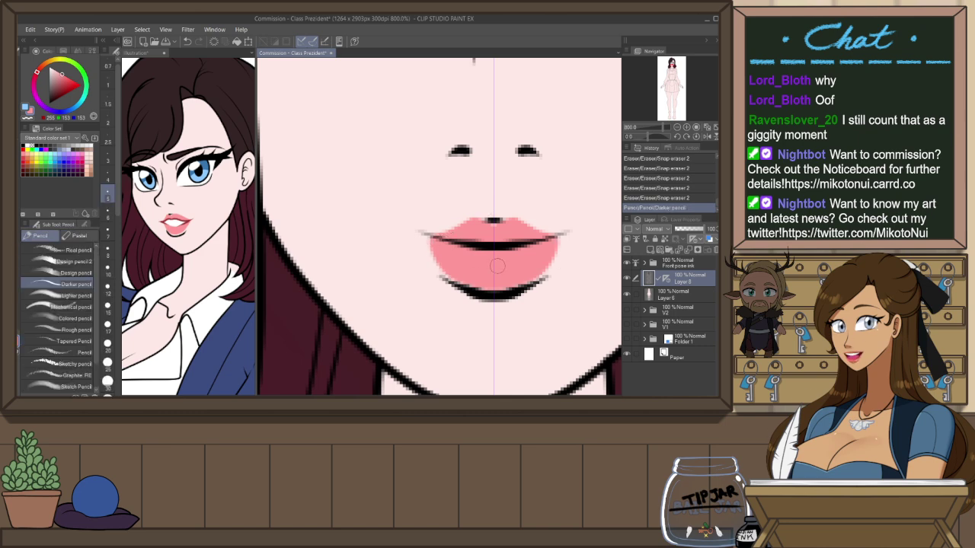
pyautogui.hotkey('ctrl', 'z')
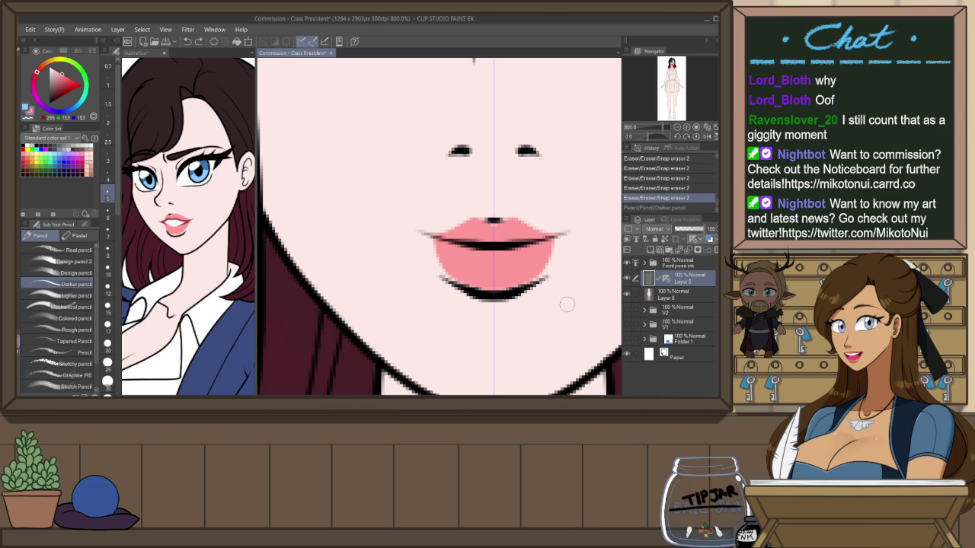
# Fill out the peaks and slopes of the upper lip in pink with mirrored Darker pencil strokes, undoing unwanted ones
pyautogui.moveTo(555, 261); pyautogui.dragTo(511, 259)
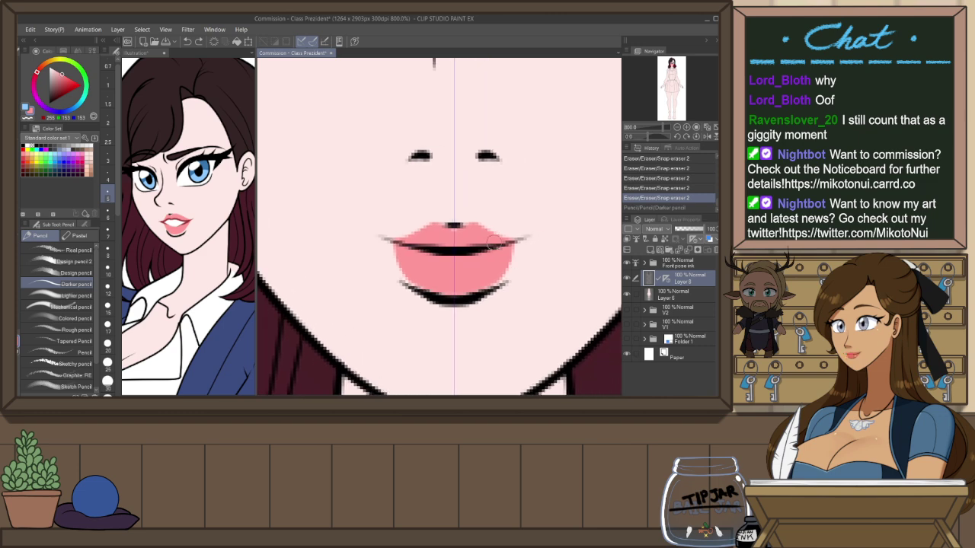
pyautogui.moveTo(475, 231); pyautogui.dragTo(524, 238)
pyautogui.hotkey('ctrl', 'z')
pyautogui.hotkey('ctrl', 'z')
pyautogui.hotkey('ctrl', 'z')
pyautogui.hotkey('ctrl', 'y')
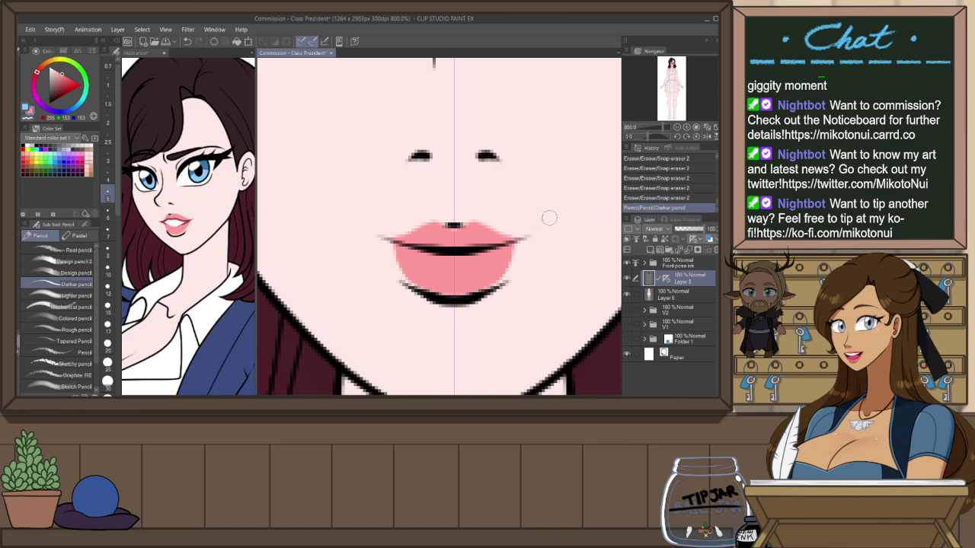
pyautogui.press('e')
pyautogui.press('i')
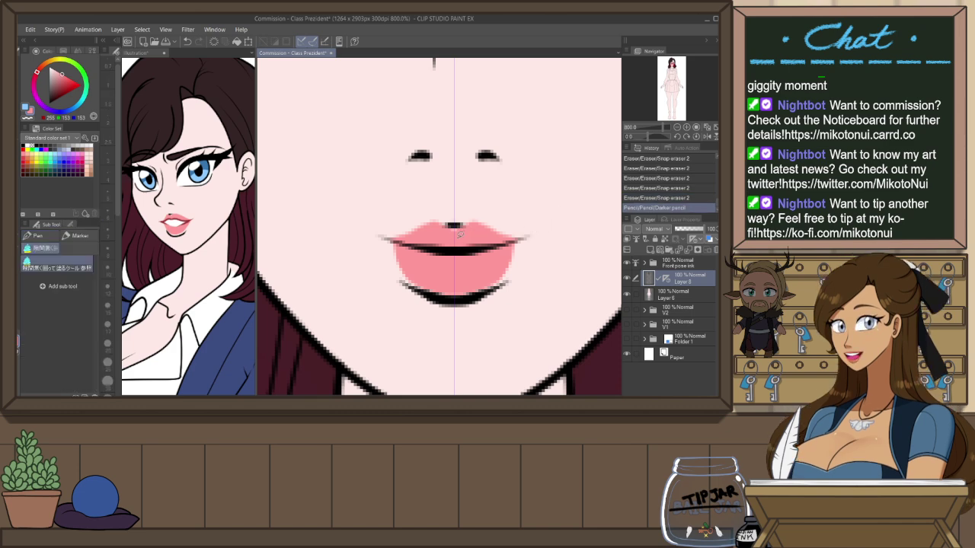
pyautogui.press('p')
pyautogui.moveTo(462, 233); pyautogui.dragTo(484, 227)
pyautogui.press('e')
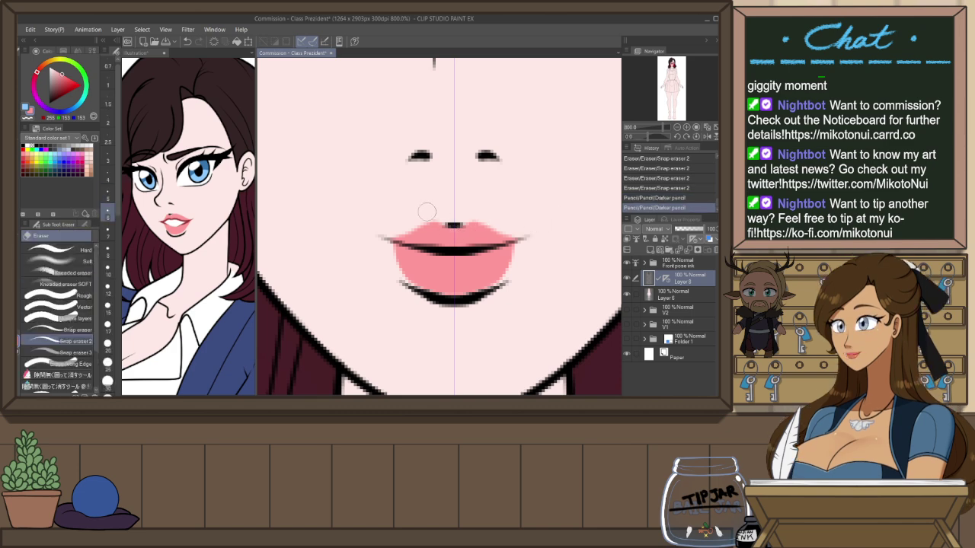
# Trim the pink at the cupid's bow and along both sides of the lower lip with Snap eraser 2
pyautogui.click(456, 223)
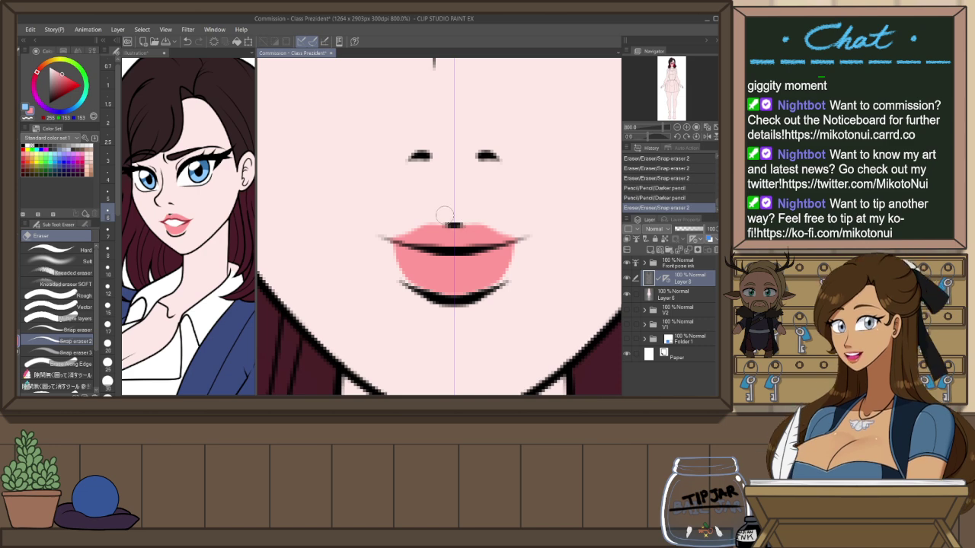
pyautogui.hotkey('ctrl', 'z')
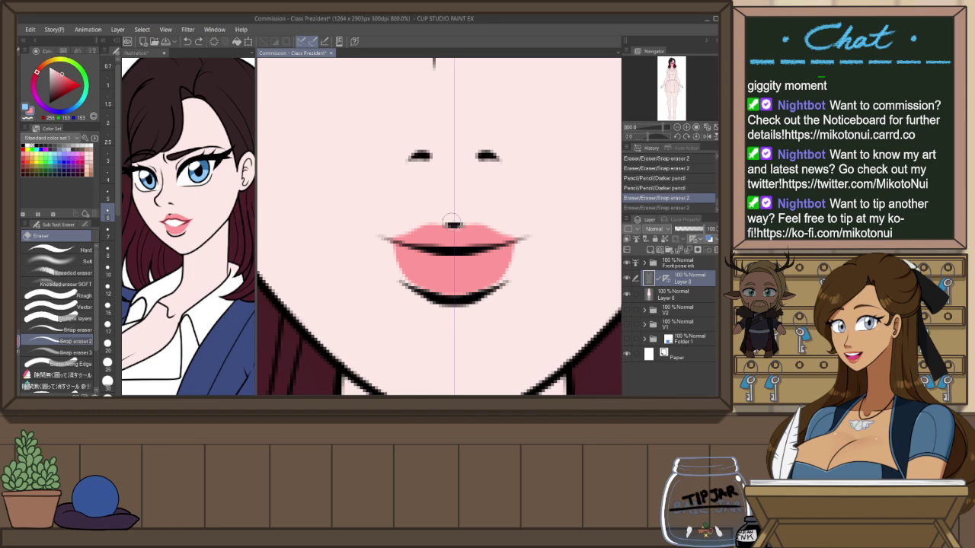
pyautogui.click(451, 223)
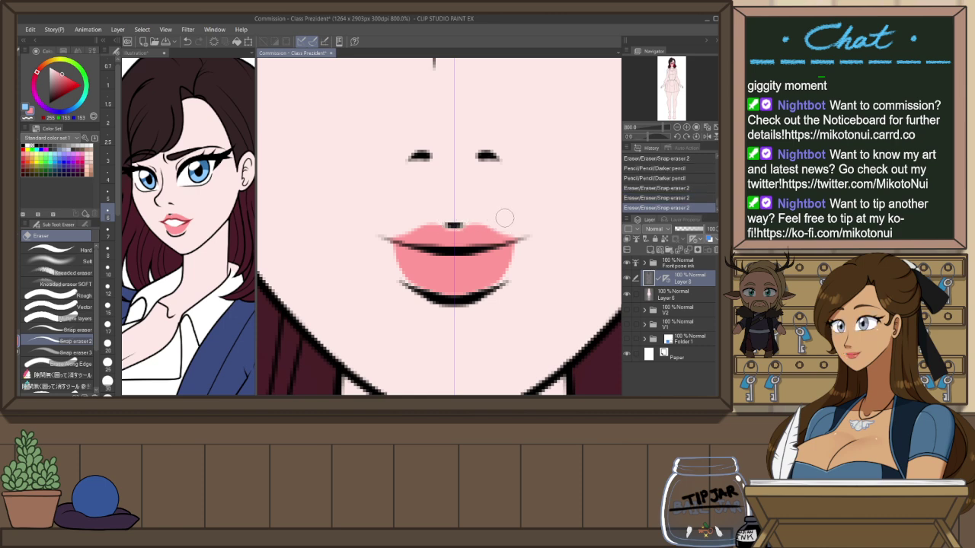
pyautogui.moveTo(520, 245); pyautogui.dragTo(500, 284)
pyautogui.hotkey('ctrl', 'z')
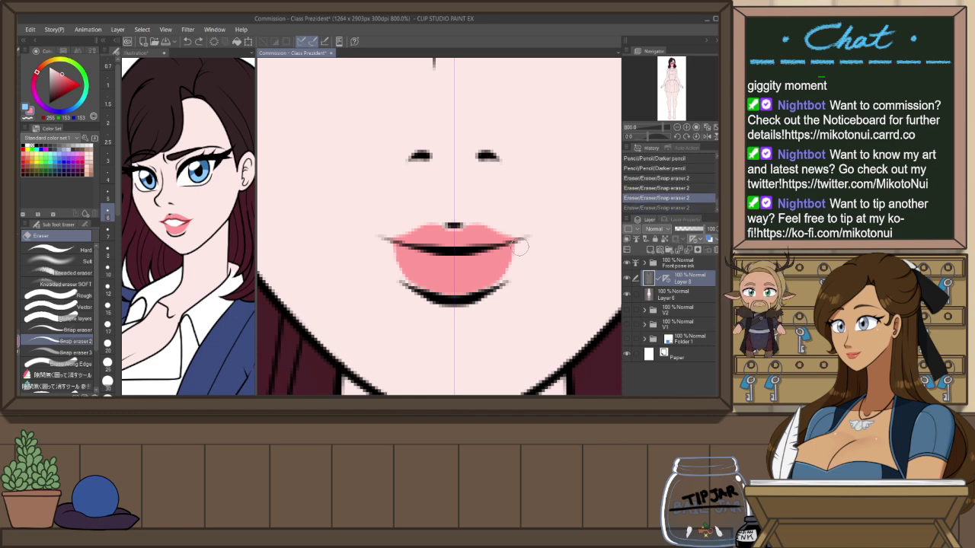
pyautogui.moveTo(520, 246); pyautogui.dragTo(519, 258)
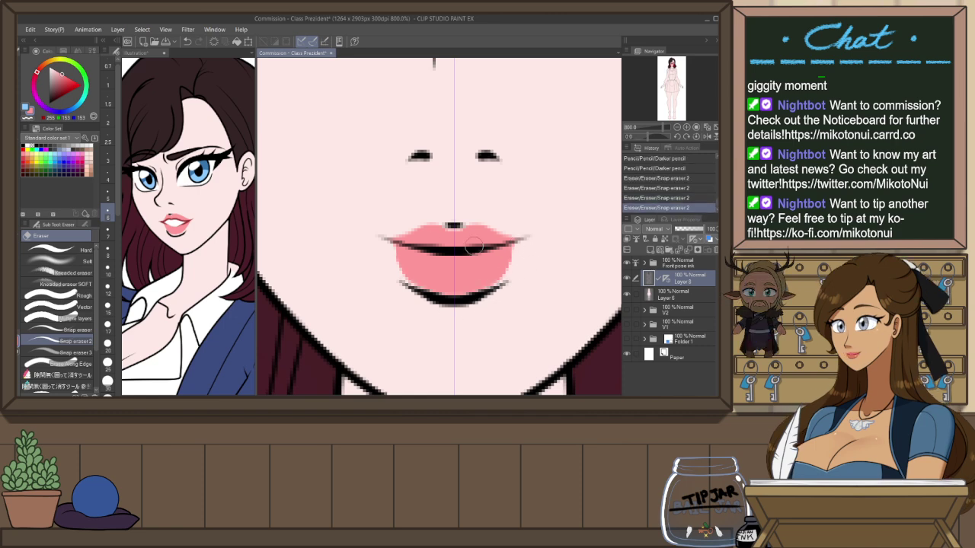
# Restore the pink along the sides and upper edge of the lower lip with the Darker pencil
pyautogui.press('p')
pyautogui.click(455, 259)
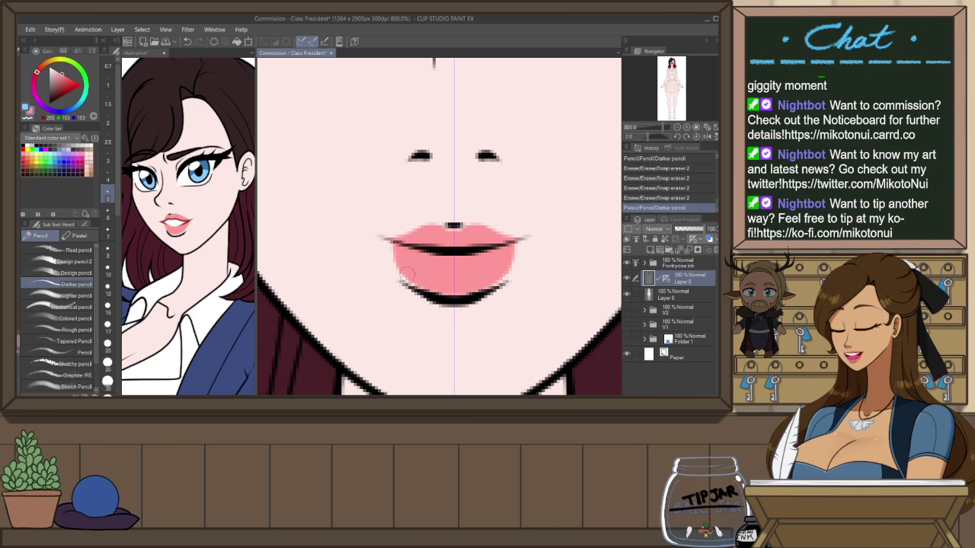
pyautogui.click(477, 246)
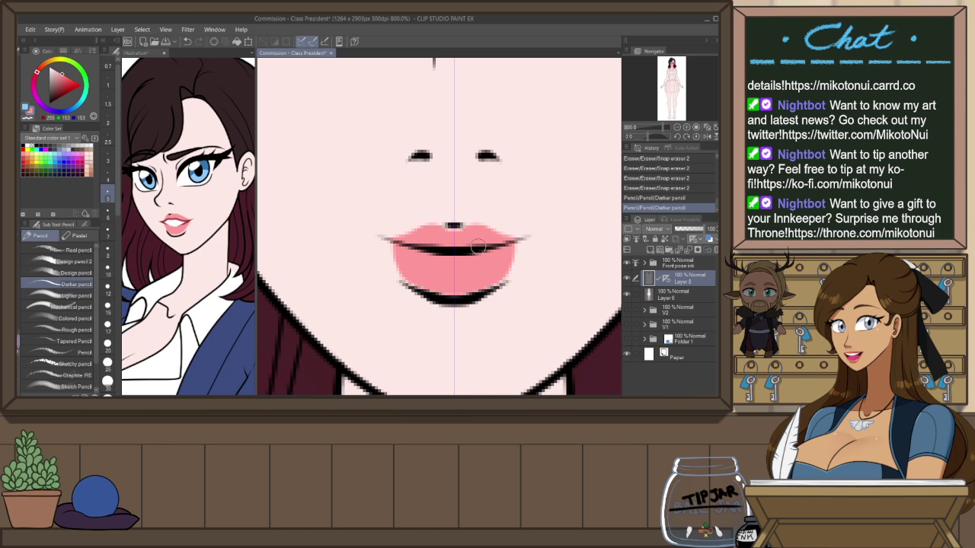
pyautogui.click(522, 252)
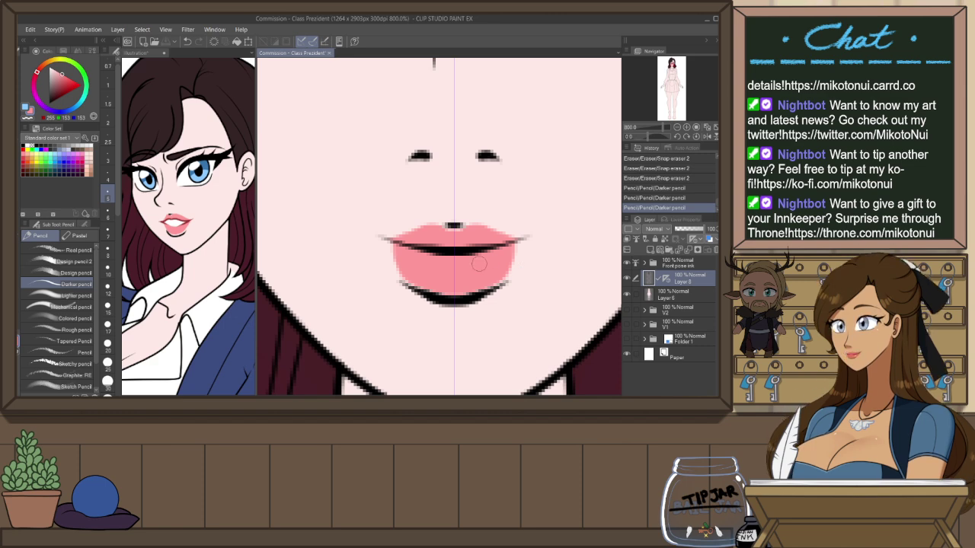
# Clean up the colour along the lower eyelids of both eyes with Snap eraser 2, undoing the stray pencil stroke first
pyautogui.scroll(-5, 478, 263)
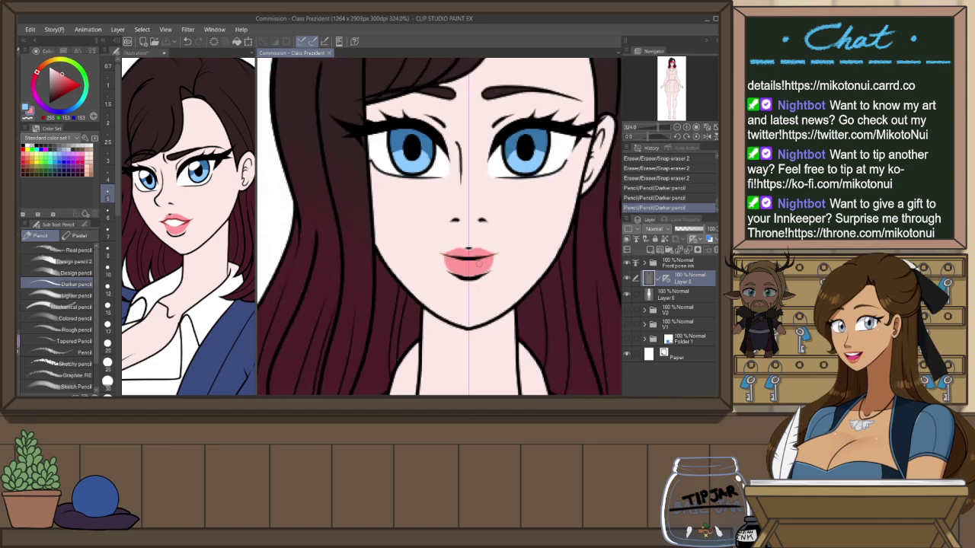
pyautogui.scroll(-2, 481, 259)
pyautogui.scroll(1, 541, 195)
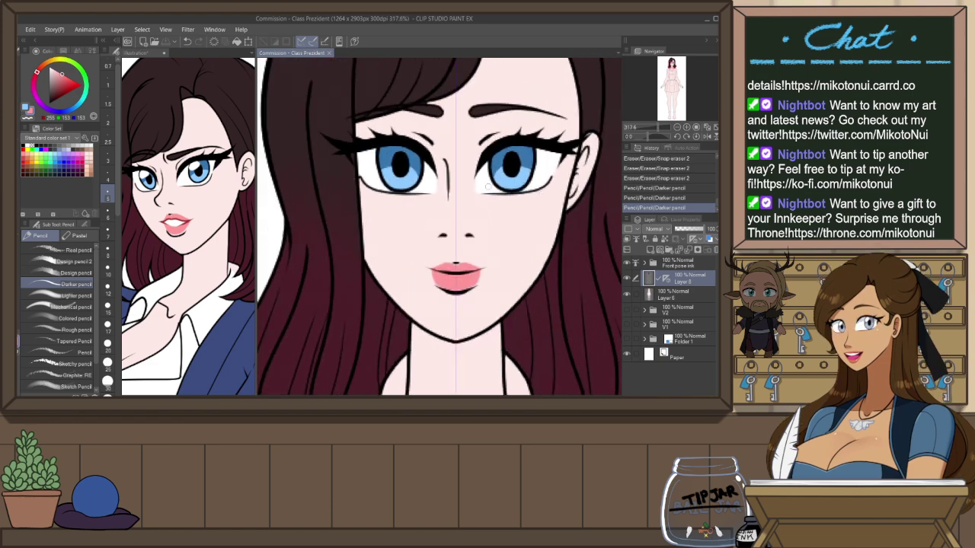
pyautogui.moveTo(523, 191); pyautogui.dragTo(548, 188)
pyautogui.hotkey('ctrl', 'z')
pyautogui.press('e')
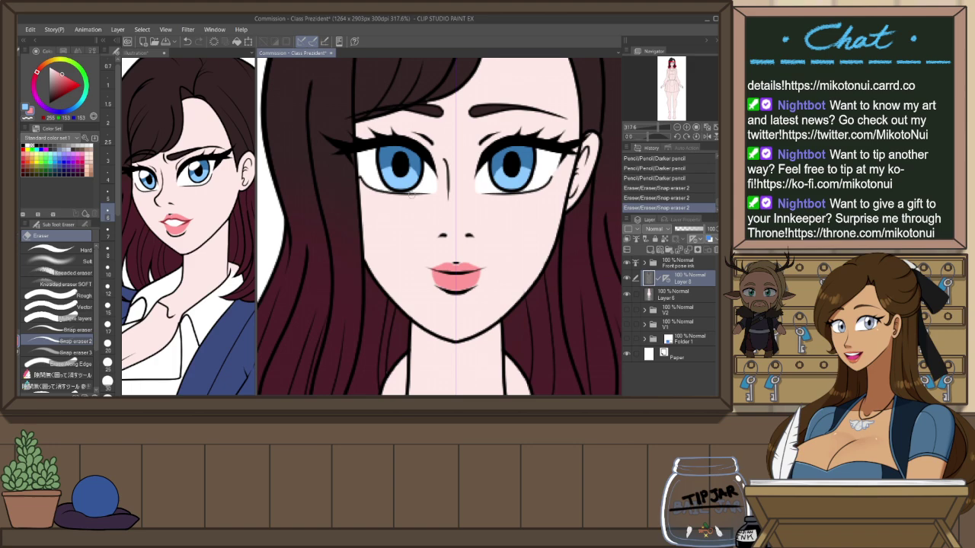
pyautogui.moveTo(410, 194); pyautogui.dragTo(417, 198)
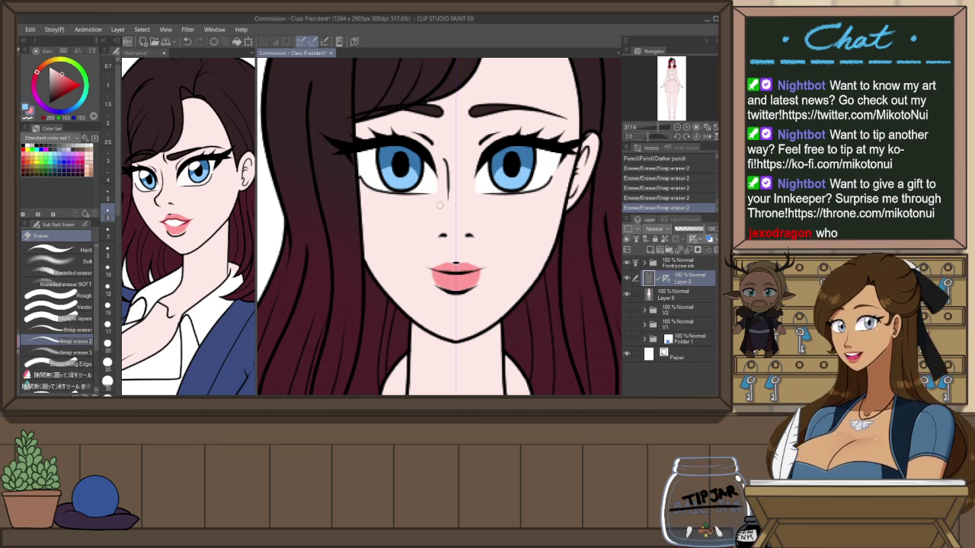
# Add a new raster layer above the Front pose ink folder and choose the Darker pencil with white
pyautogui.click(694, 266)
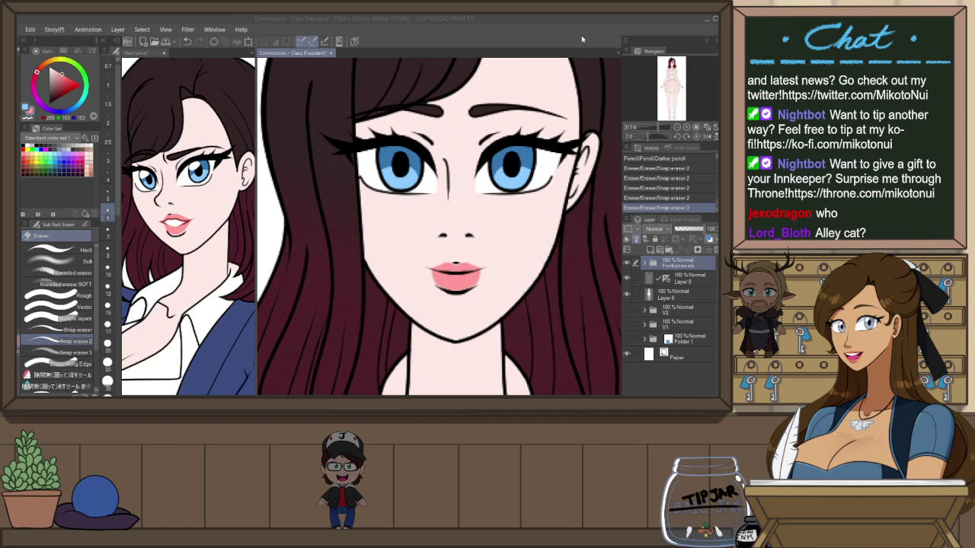
pyautogui.hotkey('ctrl', 'shift', 'n')
pyautogui.press('p')
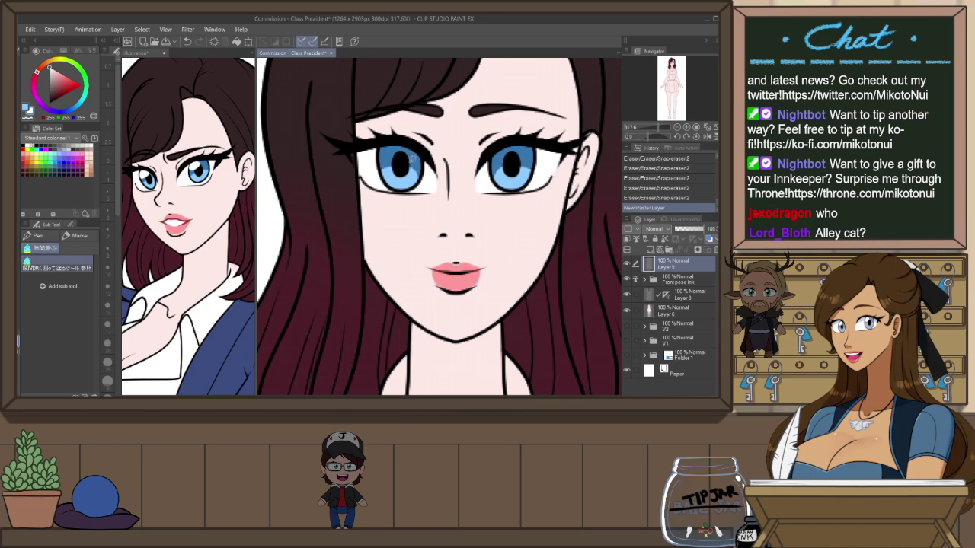
pyautogui.press('p')
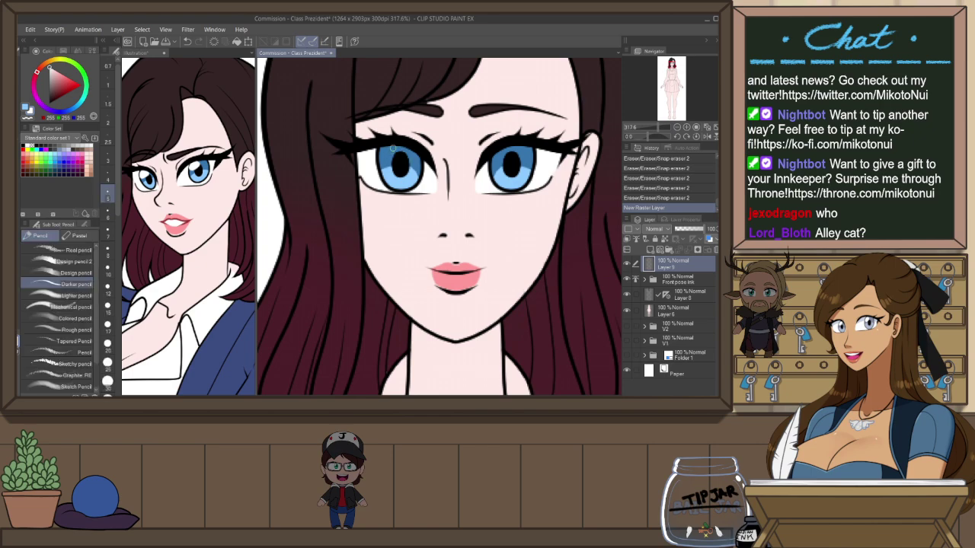
# Paint a solid white oval highlight on the upper iris of the character's right eye, using a slightly larger pencil size
pyautogui.moveTo(392, 147)
pyautogui.mouseDown()
pyautogui.moveTo(381, 154)
pyautogui.moveTo(397, 150)
pyautogui.mouseUp()
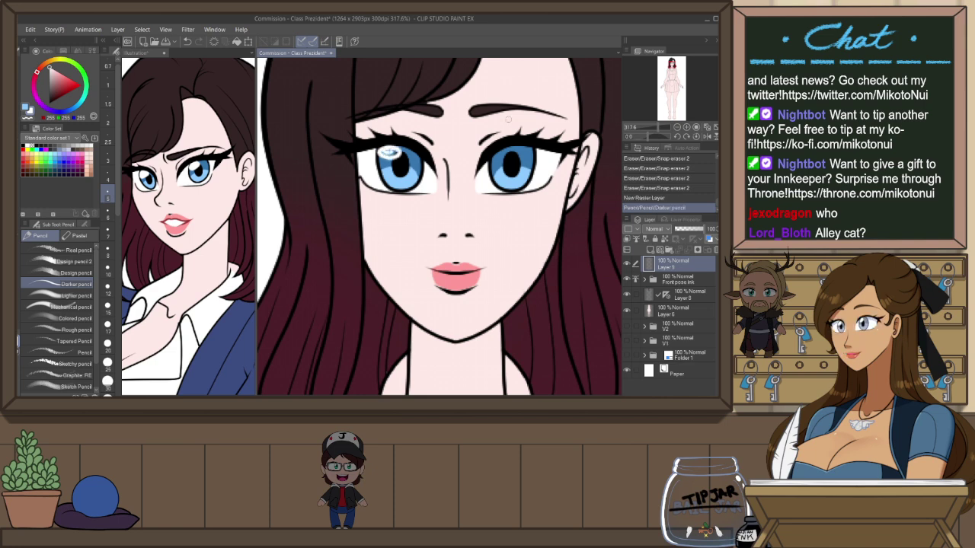
pyautogui.click(108, 212)
pyautogui.moveTo(389, 153); pyautogui.dragTo(386, 155)
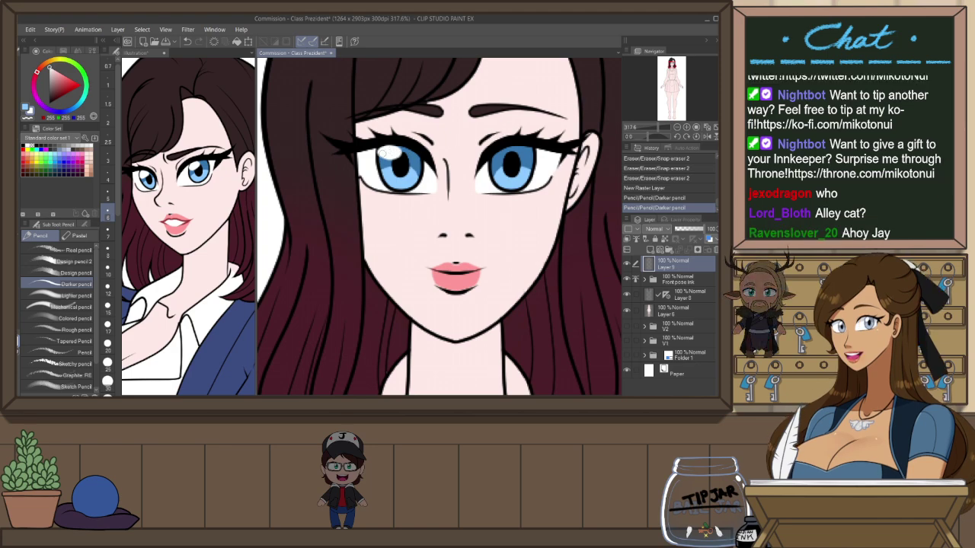
pyautogui.moveTo(385, 154); pyautogui.dragTo(395, 153)
pyautogui.hotkey('ctrl', 'z')
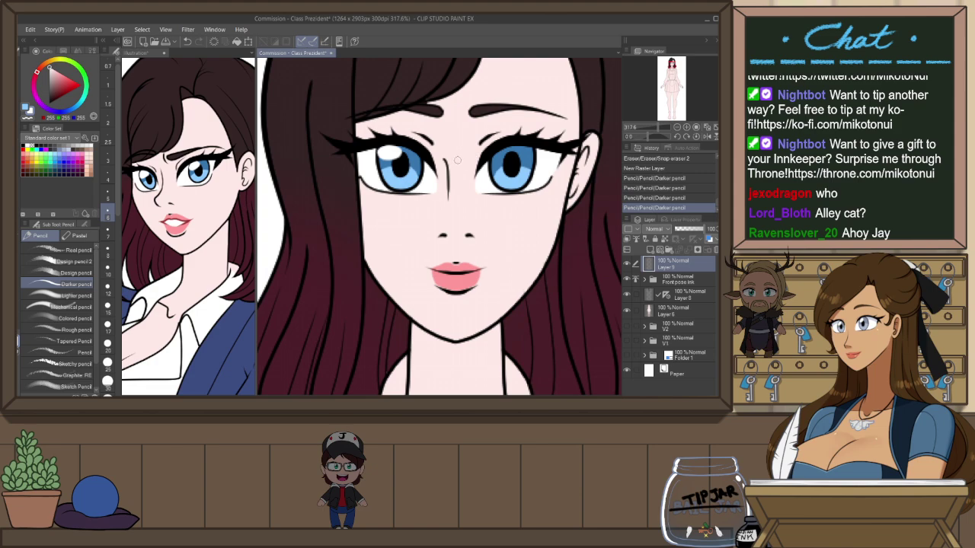
# Duplicate the white highlight onto the iris of the other eye with the Copy stamp and switch to Snap eraser 2
pyautogui.press('j')
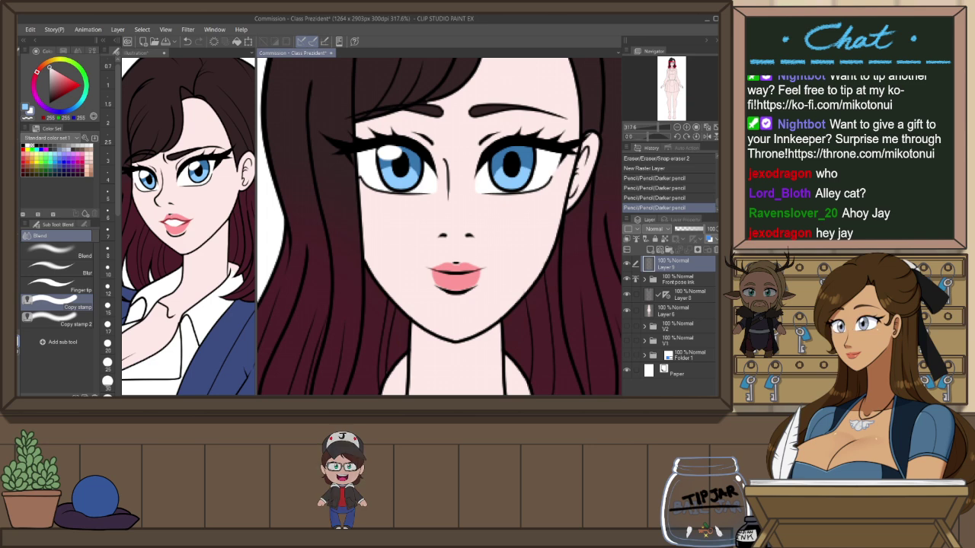
pyautogui.keyDown('alt'); pyautogui.click(390, 153); pyautogui.keyUp('alt')
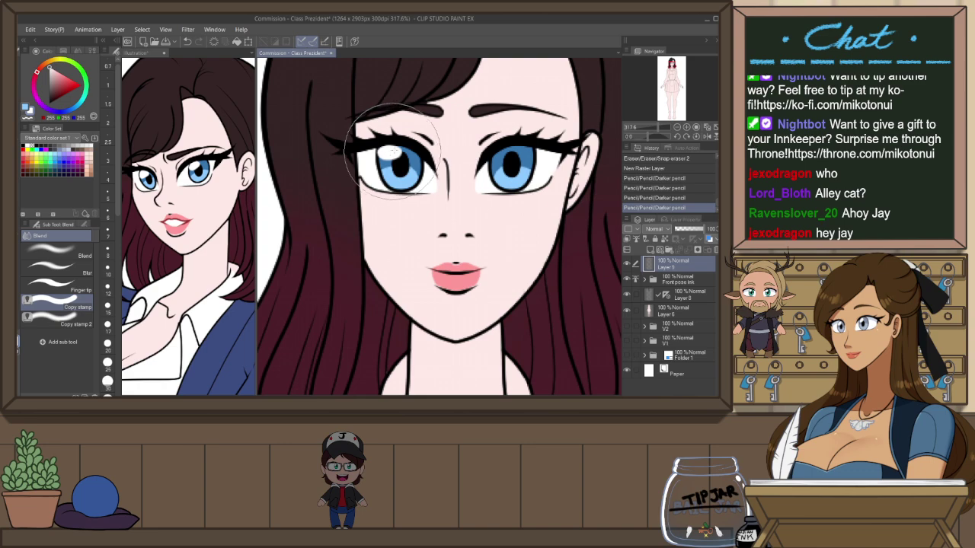
pyautogui.moveTo(491, 154); pyautogui.dragTo(503, 153)
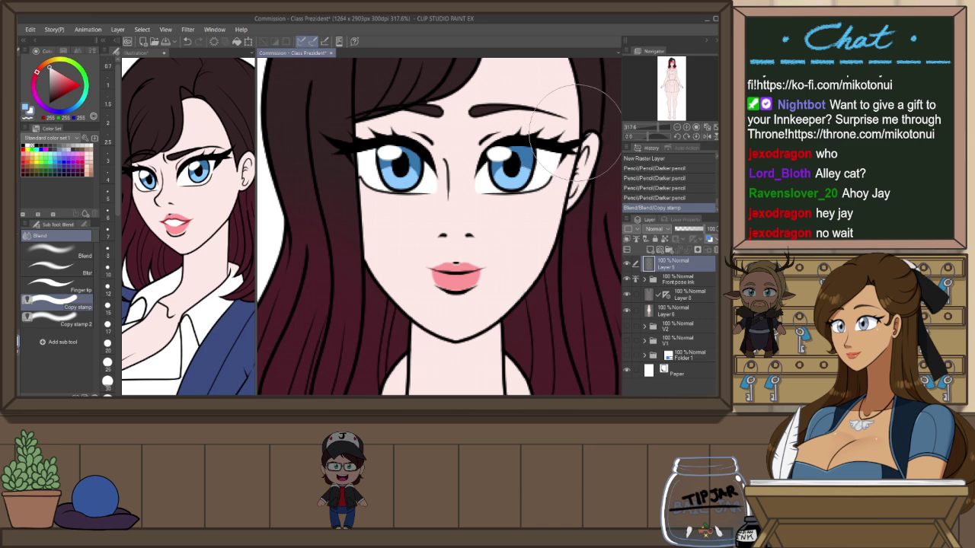
pyautogui.scroll(-1, 525, 130)
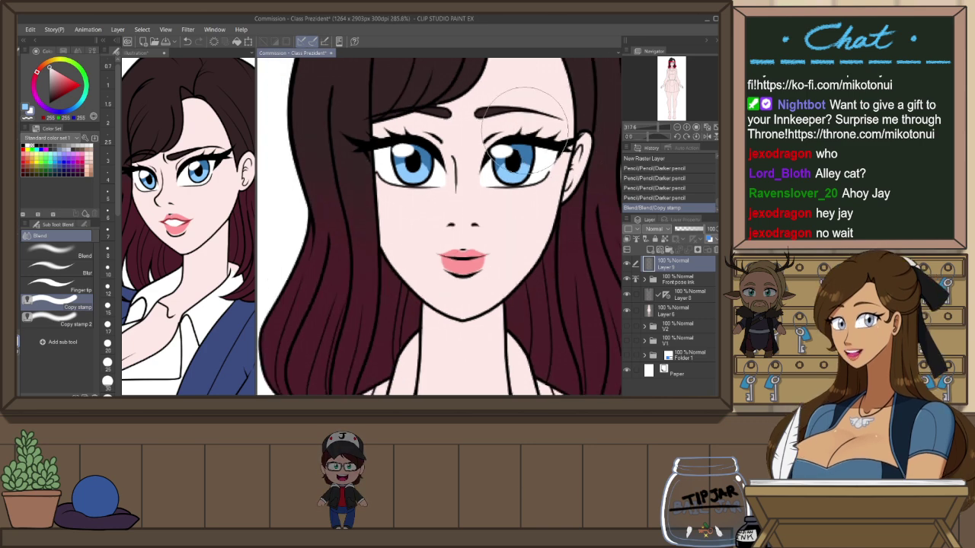
pyautogui.scroll(2, 526, 123)
pyautogui.press('e')
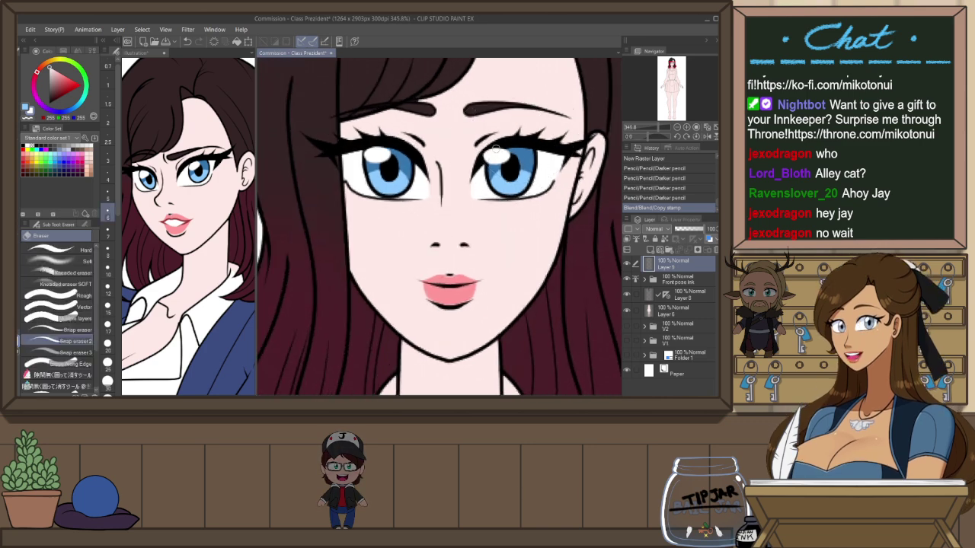
# Trim the duplicated white highlight on the character's left eye with Snap eraser 2, comparing it with the unedited version
pyautogui.moveTo(485, 157); pyautogui.dragTo(505, 142)
pyautogui.hotkey('ctrl', 'z')
pyautogui.hotkey('ctrl', 'z')
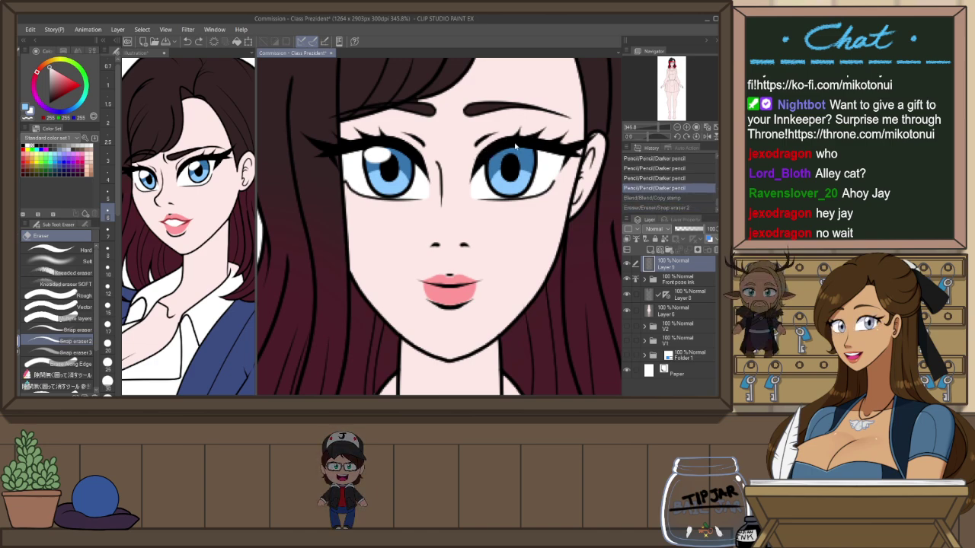
pyautogui.hotkey('ctrl', 'y')
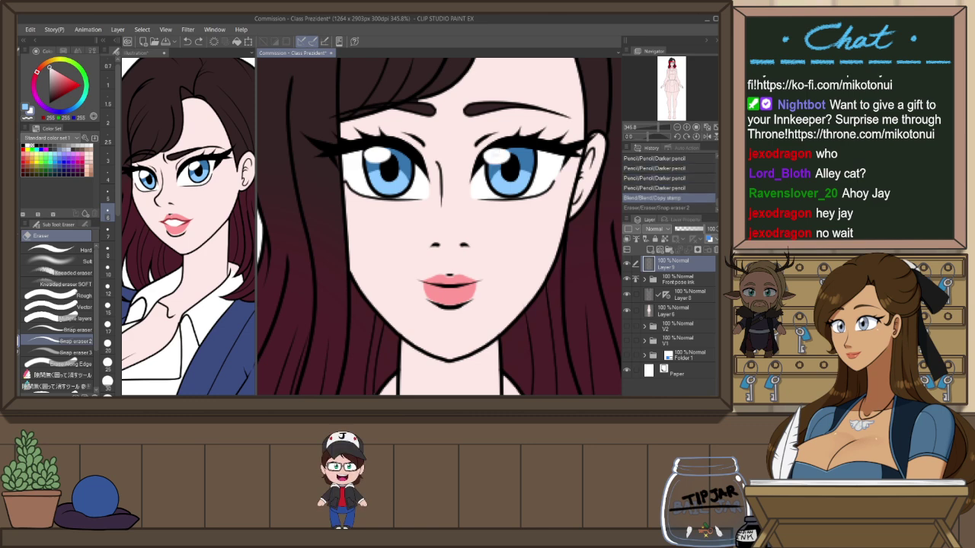
pyautogui.hotkey('ctrl', 'y')
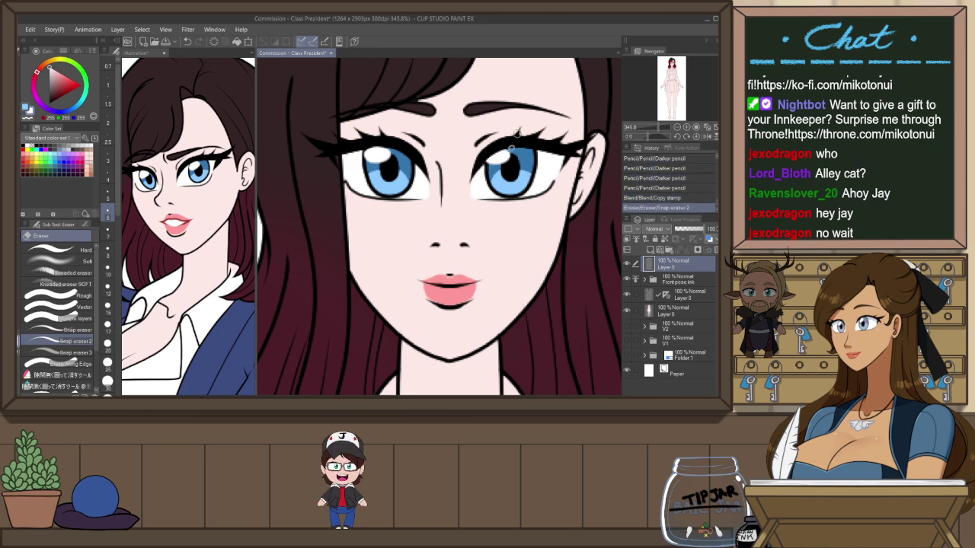
# Touch up the white highlight on the character's left eye with the Darker pencil, undoing the first stroke
pyautogui.press('p')
pyautogui.moveTo(507, 150); pyautogui.dragTo(520, 151)
pyautogui.hotkey('ctrl', 'z')
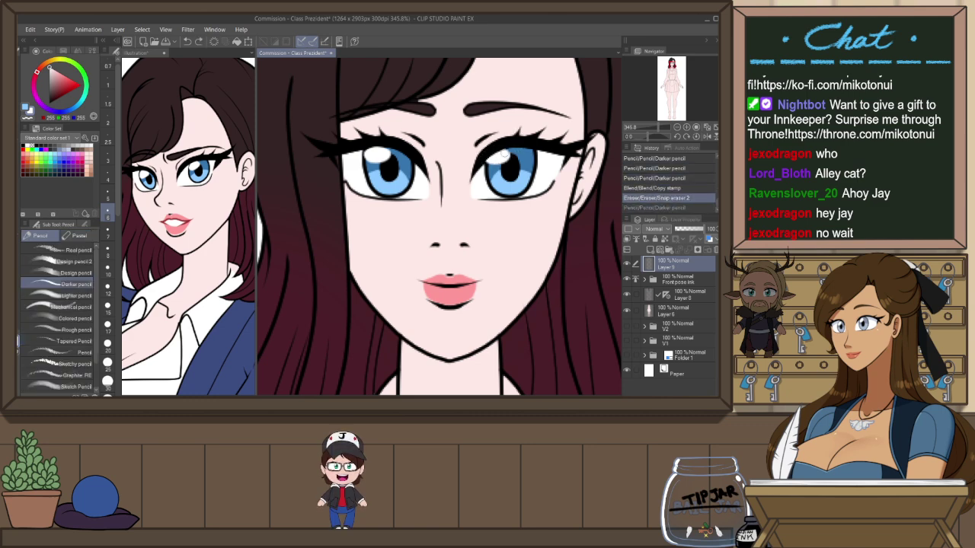
pyautogui.hotkey('ctrl', 'y')
pyautogui.hotkey('ctrl', 'z')
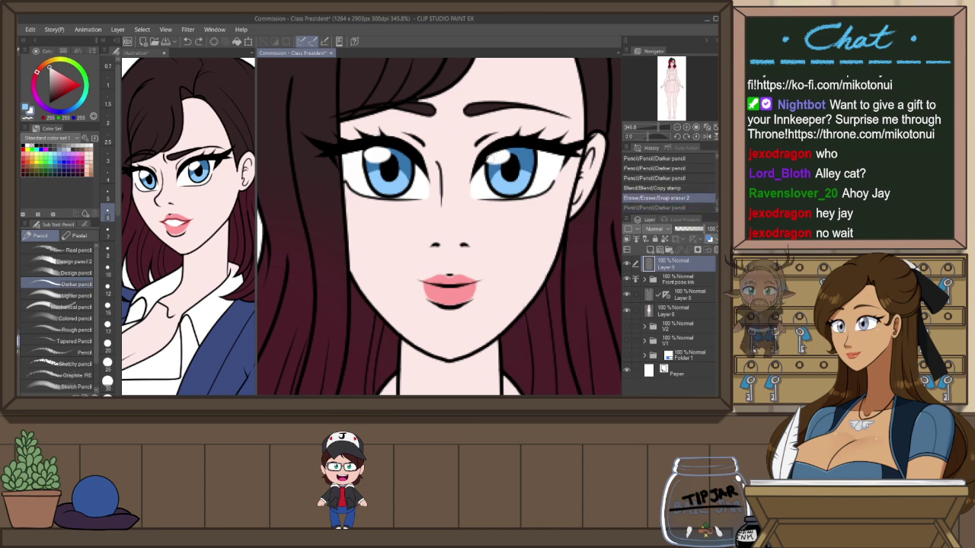
pyautogui.moveTo(507, 154)
pyautogui.mouseDown()
pyautogui.moveTo(490, 160)
pyautogui.moveTo(528, 153)
pyautogui.moveTo(508, 161)
pyautogui.mouseUp()
# Refine the outlines of the white highlights on both eyes with Snap eraser 2
pyautogui.press('e')
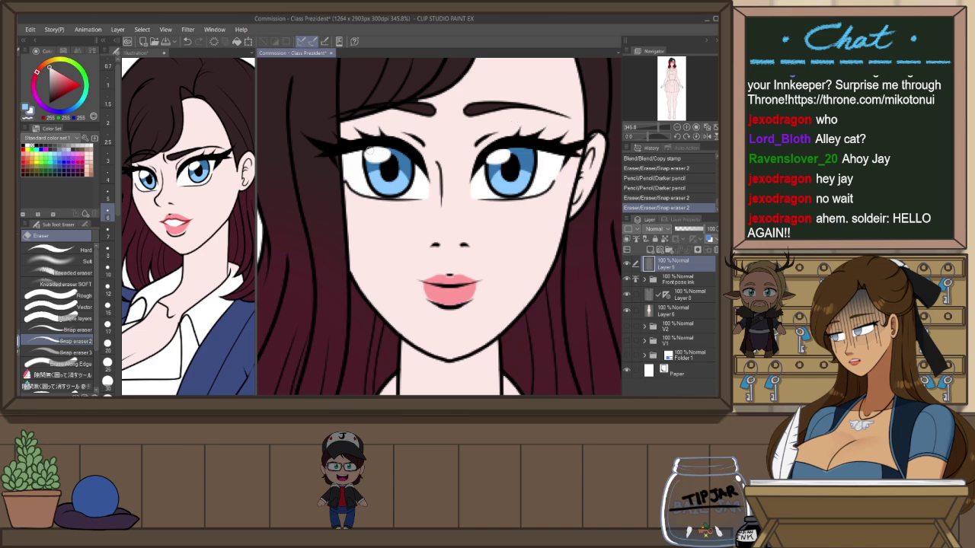
pyautogui.moveTo(373, 151)
pyautogui.mouseDown()
pyautogui.moveTo(382, 147)
pyautogui.moveTo(367, 144)
pyautogui.moveTo(404, 146)
pyautogui.mouseUp()
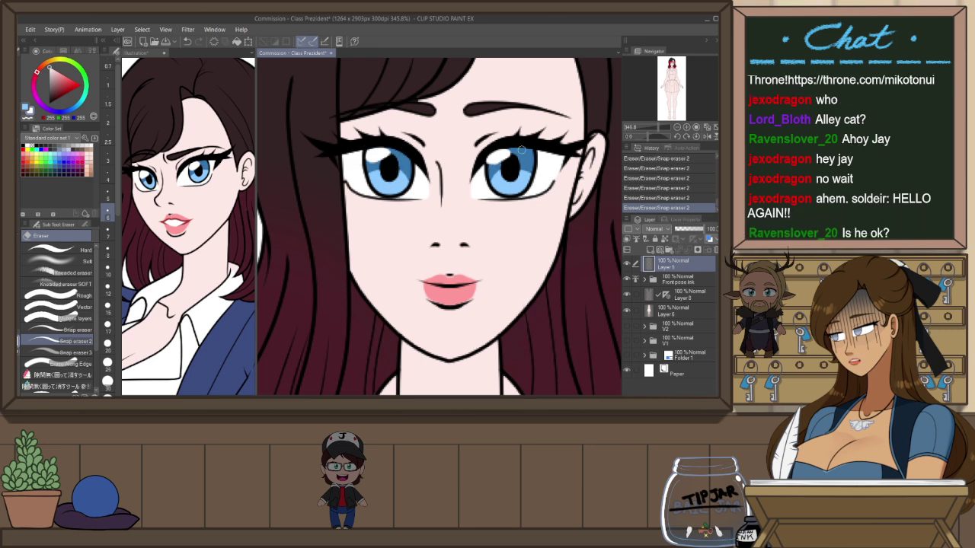
pyautogui.moveTo(521, 158)
pyautogui.mouseDown()
pyautogui.moveTo(504, 163)
pyautogui.moveTo(513, 160)
pyautogui.moveTo(498, 148)
pyautogui.mouseUp()
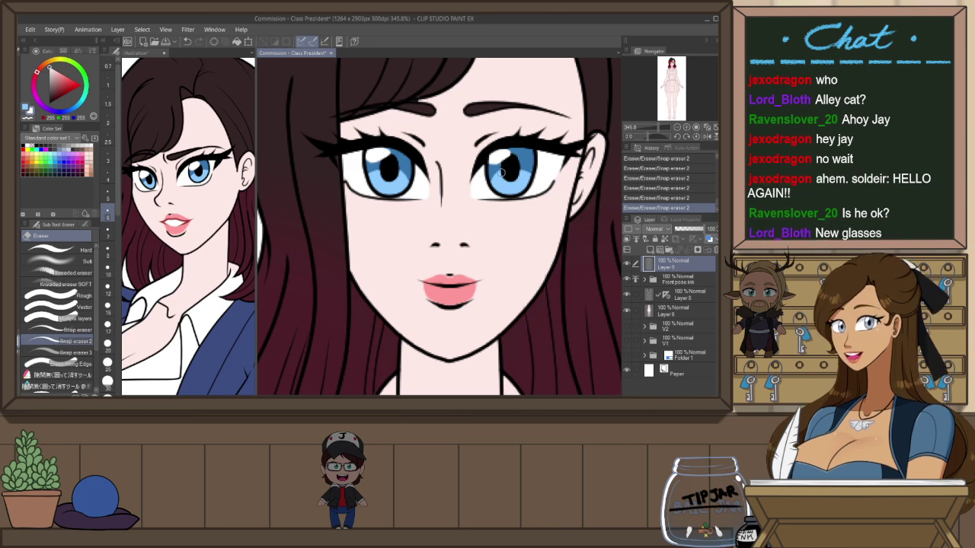
pyautogui.hotkey('ctrl', 'z')
pyautogui.hotkey('ctrl', 'y')
# Select the lip colour layer, Layer 8, and clean up the edges of the lip flats with Snap eraser 2
pyautogui.scroll(-1, 484, 179)
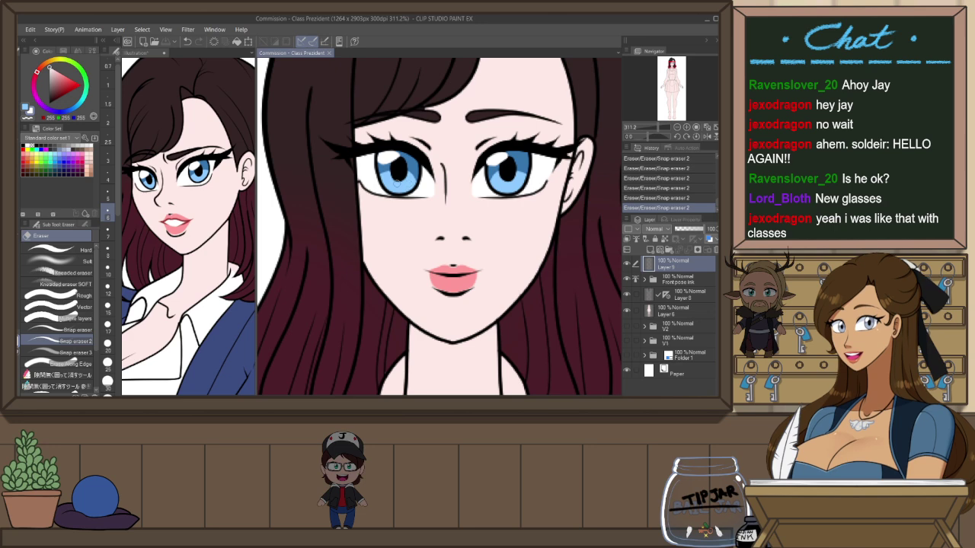
pyautogui.scroll(-5, 395, 174)
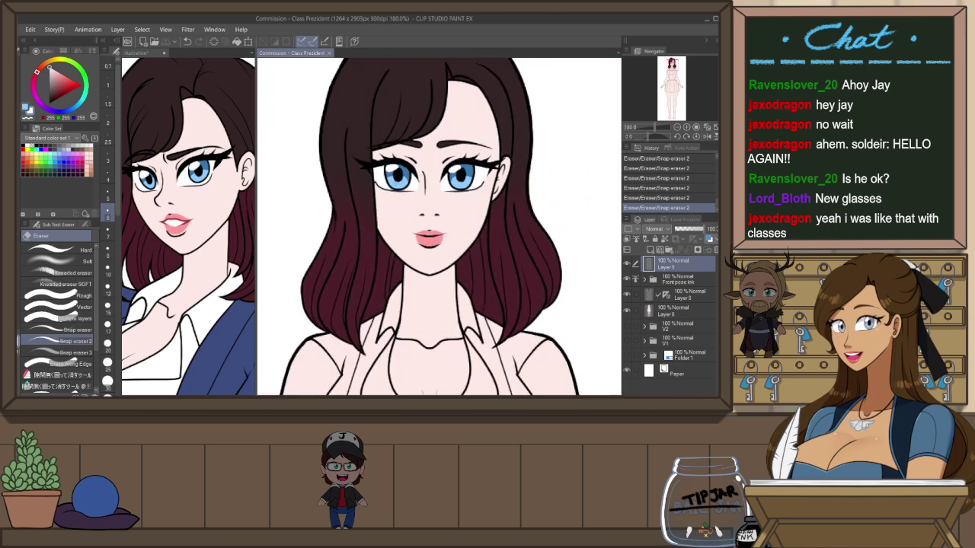
pyautogui.scroll(2, 393, 173)
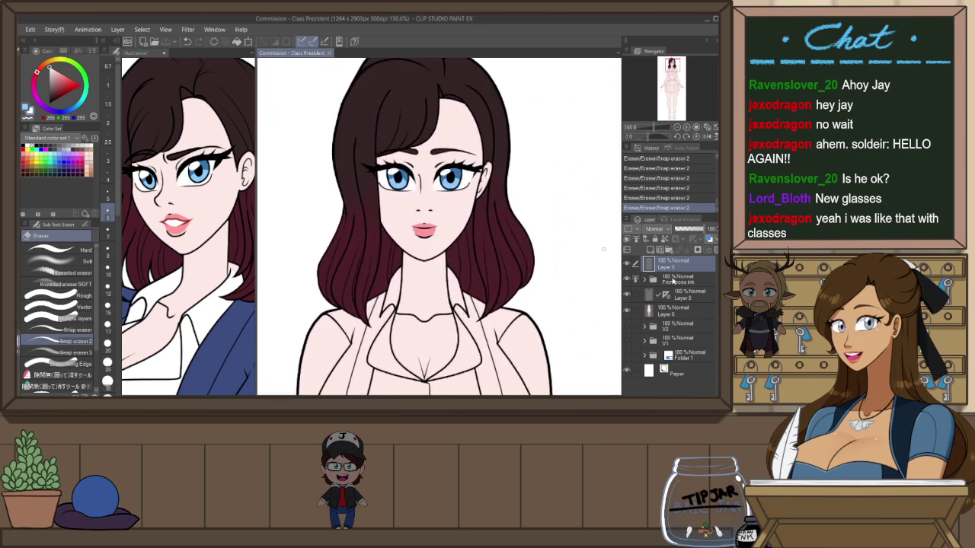
pyautogui.click(702, 308)
pyautogui.click(698, 295)
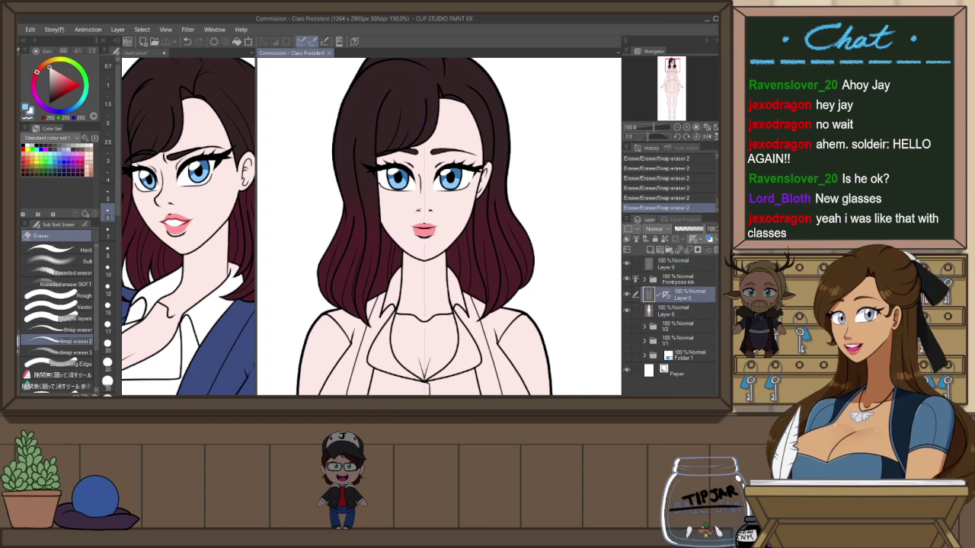
pyautogui.scroll(3, 431, 226)
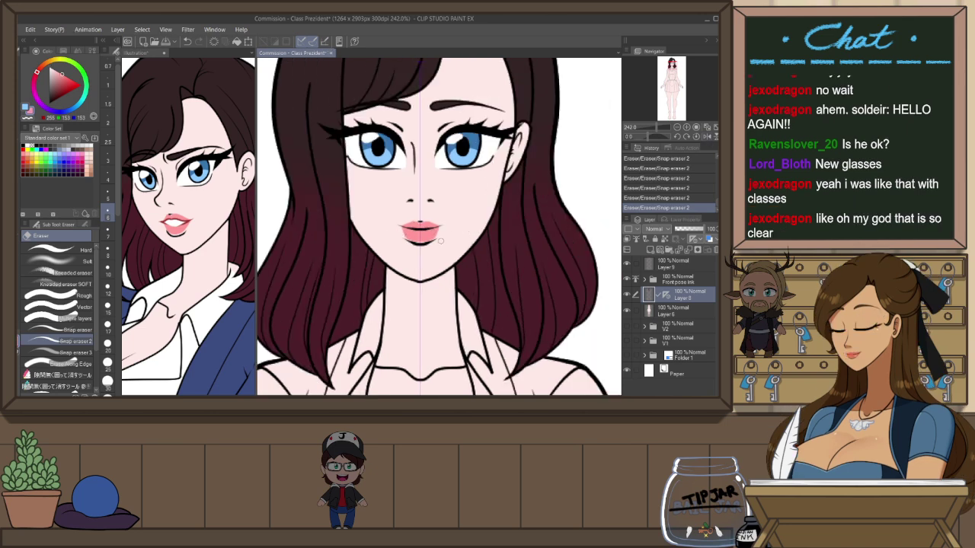
pyautogui.scroll(2, 442, 227)
pyautogui.hotkey('ctrl', 'z')
pyautogui.hotkey('ctrl', 'y')
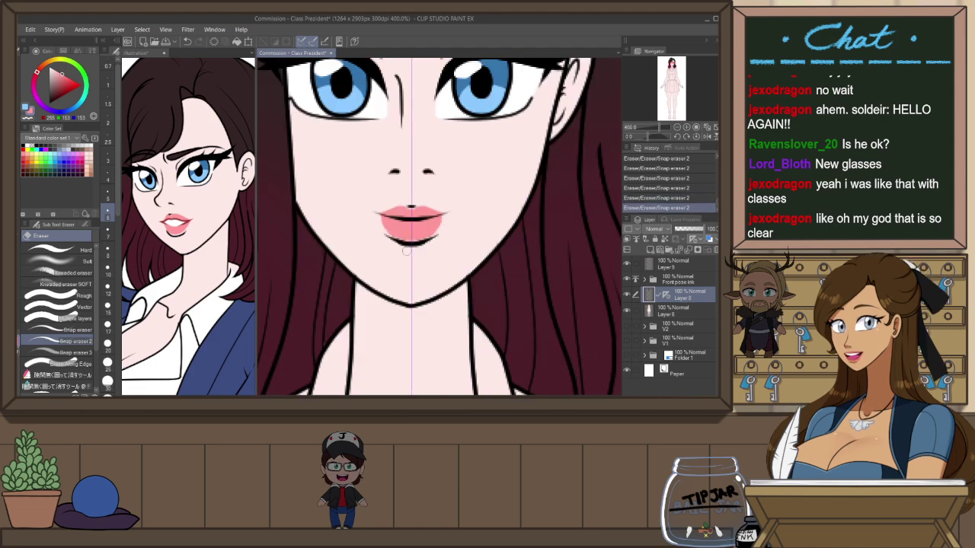
pyautogui.hotkey('ctrl', 'z')
pyautogui.hotkey('ctrl', 'y')
# Fill in the edges of the upper and lower lip in pink with the Darker pencil at size 4
pyautogui.press('p')
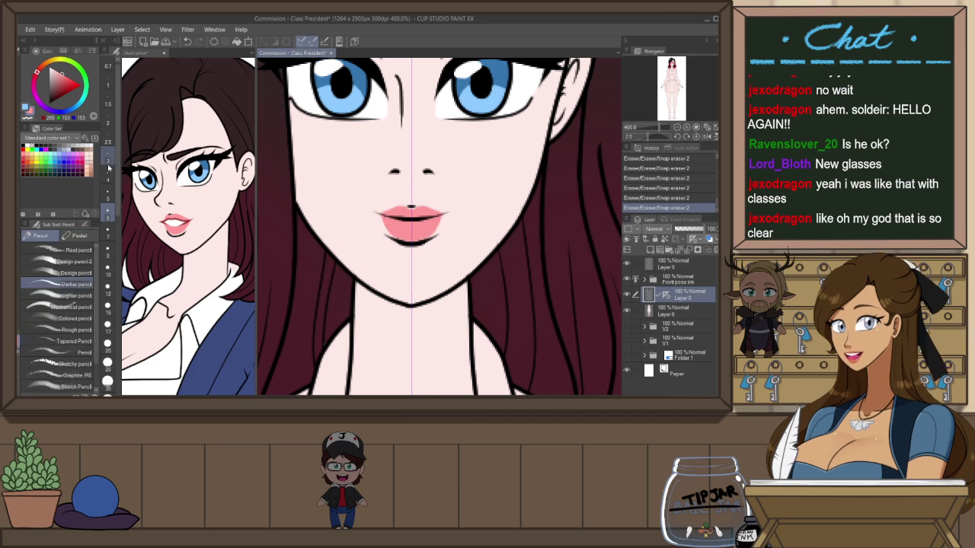
pyautogui.click(108, 163)
pyautogui.click(107, 174)
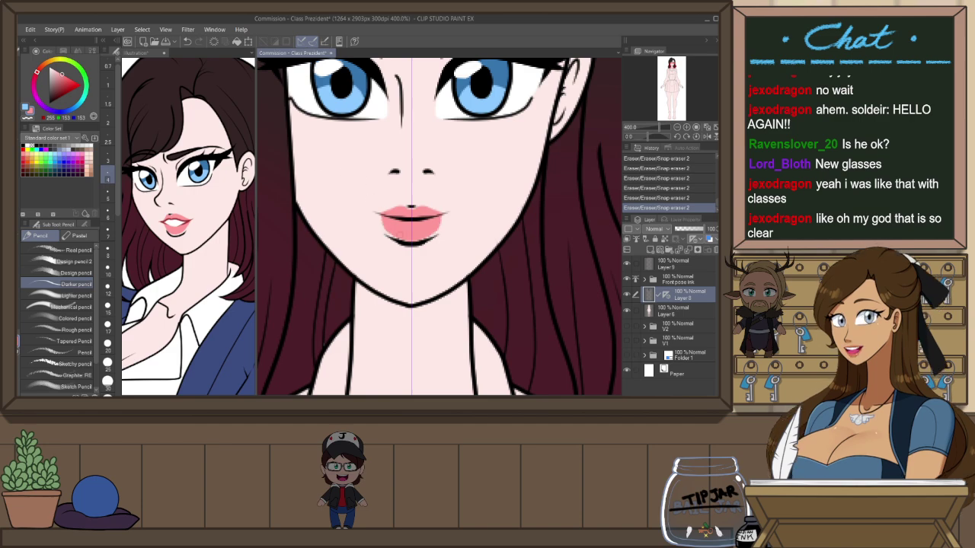
pyautogui.moveTo(399, 235)
pyautogui.mouseDown()
pyautogui.moveTo(385, 222)
pyautogui.moveTo(441, 222)
pyautogui.moveTo(399, 220)
pyautogui.moveTo(403, 209)
pyautogui.mouseUp()
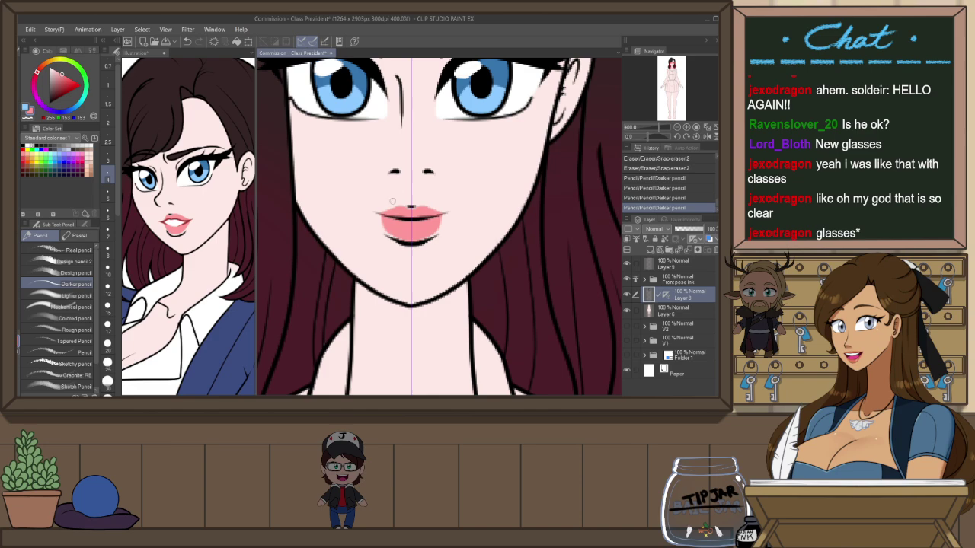
pyautogui.moveTo(426, 243); pyautogui.dragTo(437, 237)
pyautogui.scroll(-4, 461, 220)
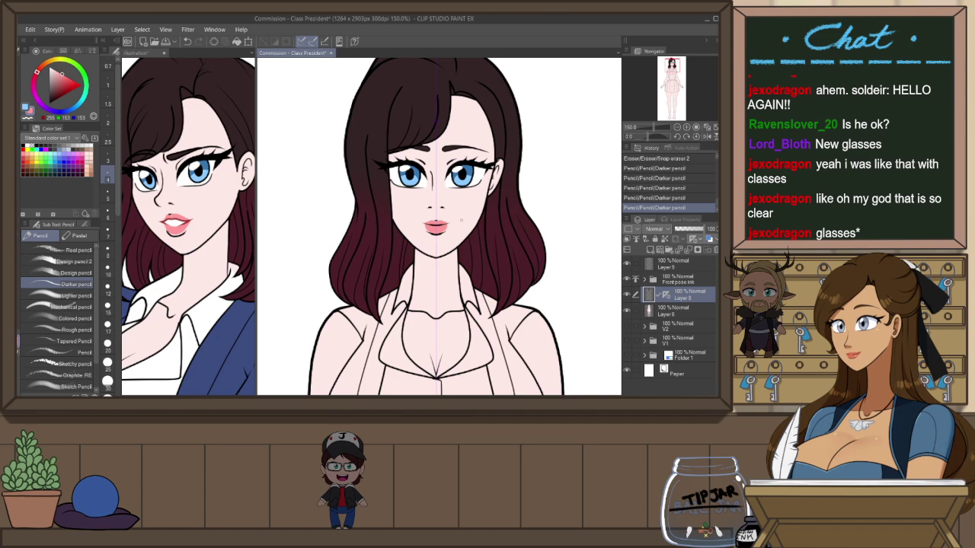
# Trim excess pink around the lip corners and lower lip with Snap eraser 2, undoing unwanted strokes
pyautogui.scroll(4, 461, 220)
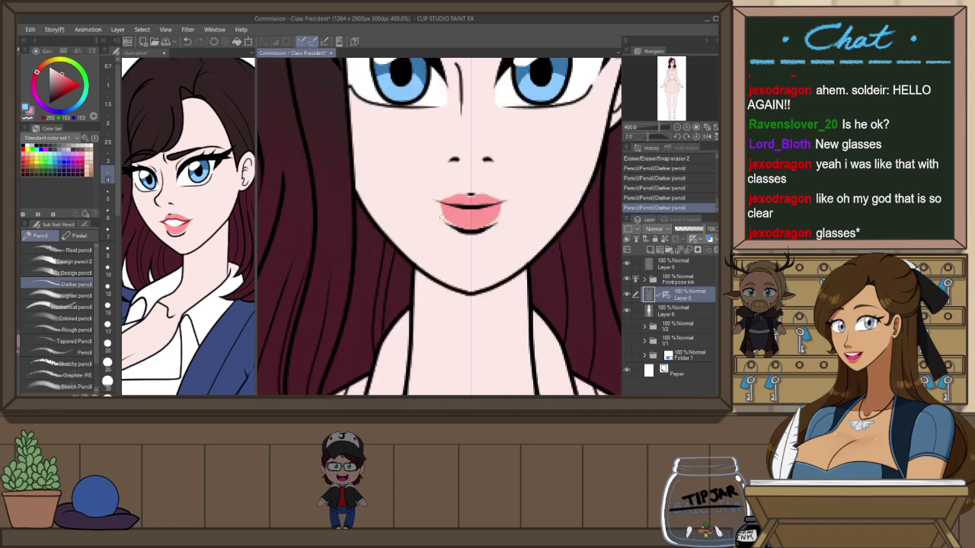
pyautogui.press('e')
pyautogui.moveTo(434, 201)
pyautogui.mouseDown()
pyautogui.moveTo(491, 191)
pyautogui.moveTo(488, 235)
pyautogui.moveTo(480, 234)
pyautogui.mouseUp()
pyautogui.click(503, 210)
pyautogui.hotkey('ctrl', 'z')
pyautogui.hotkey('ctrl', 'z')
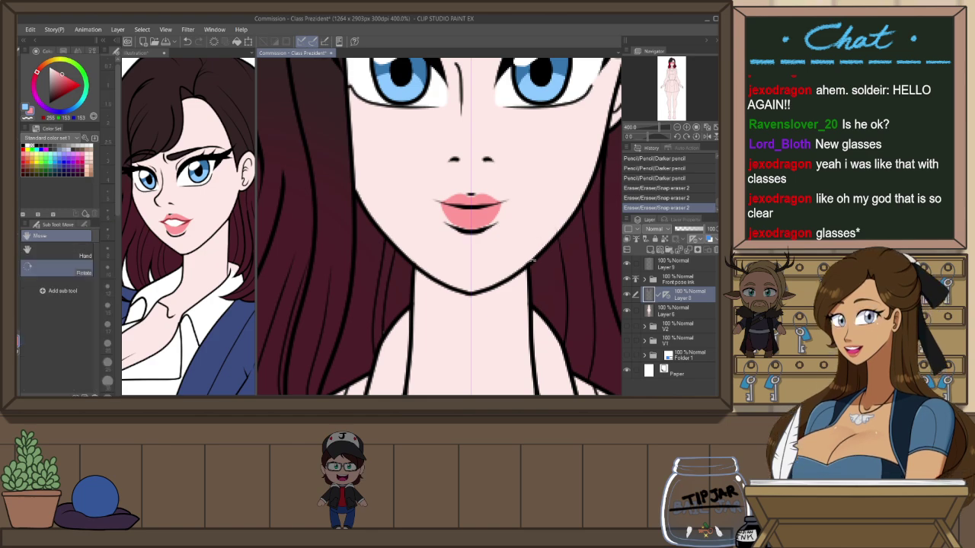
# Rotate the canvas sideways, extend the pink at the lip corners with the Darker pencil, and reset the rotation
pyautogui.moveTo(544, 283); pyautogui.dragTo(391, 330)
pyautogui.press('p')
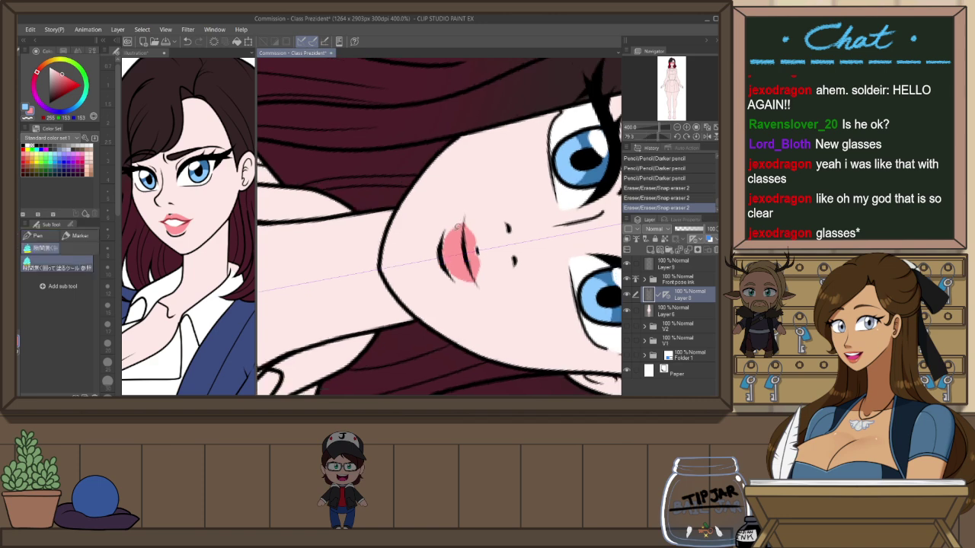
pyautogui.press('p')
pyautogui.moveTo(441, 240)
pyautogui.mouseDown()
pyautogui.moveTo(467, 216)
pyautogui.moveTo(468, 228)
pyautogui.mouseUp()
pyautogui.hotkey('ctrl', 'z')
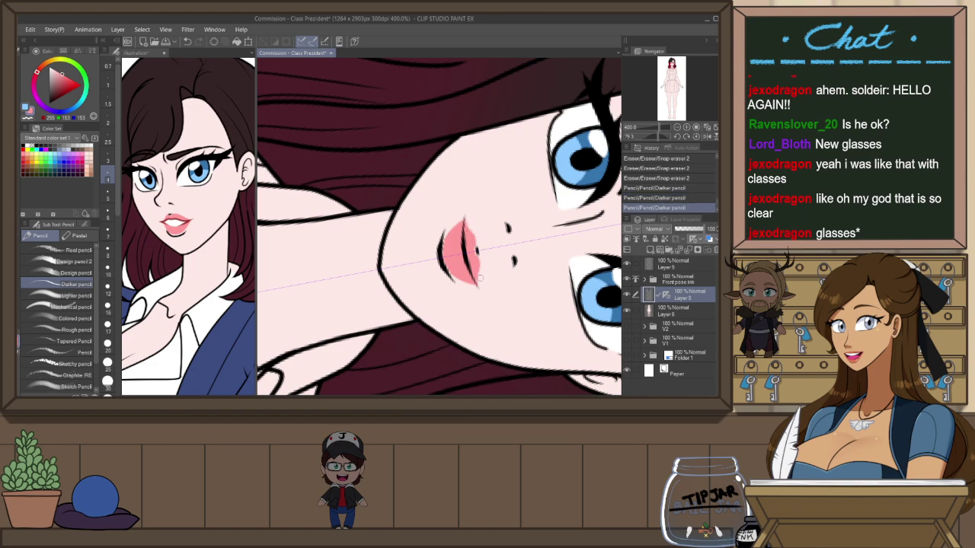
pyautogui.moveTo(480, 278); pyautogui.dragTo(478, 284)
pyautogui.hotkey('ctrl', '@')
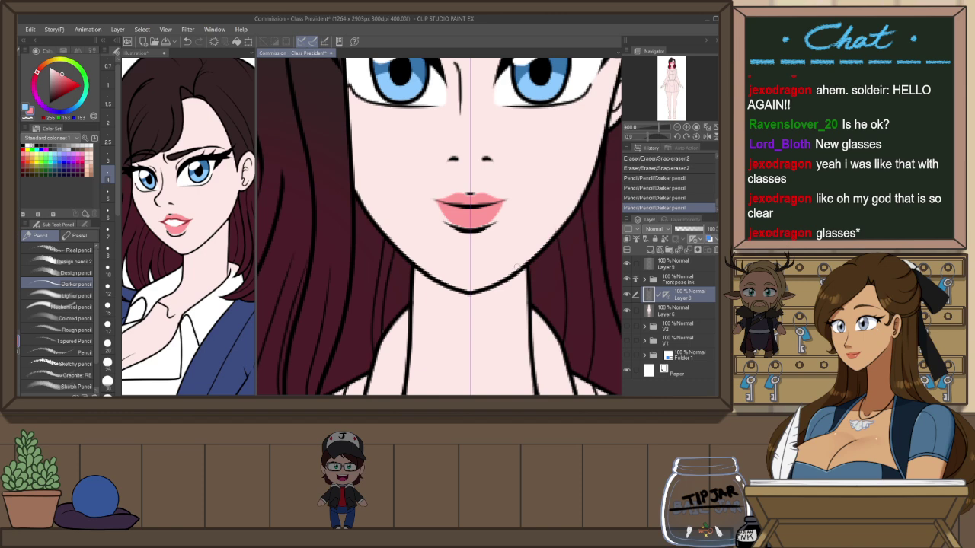
# Pick the shirt's white from the reference illustration and add a new raster layer above Layer 8 in the front view
pyautogui.scroll(-5, 530, 245)
pyautogui.moveTo(536, 295); pyautogui.dragTo(497, 291)
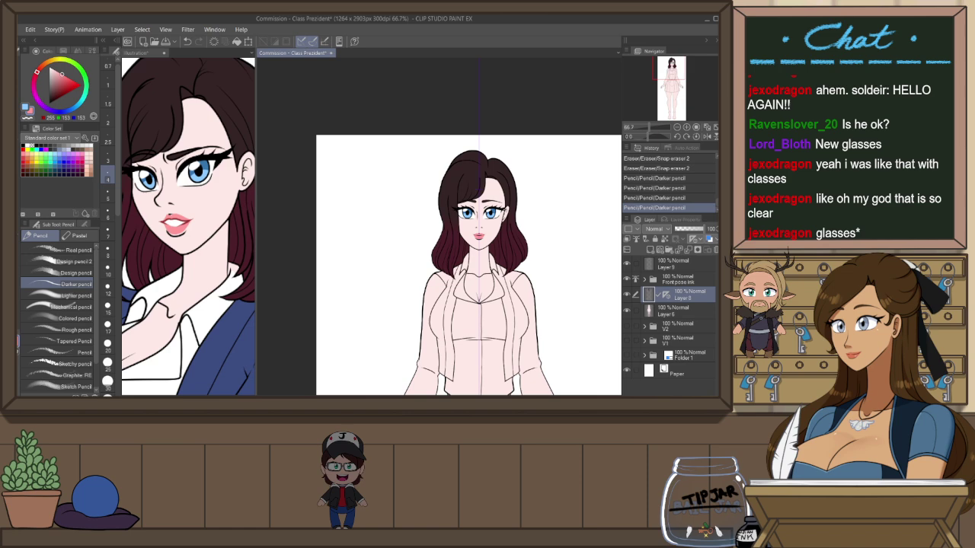
pyautogui.moveTo(559, 314); pyautogui.dragTo(537, 226)
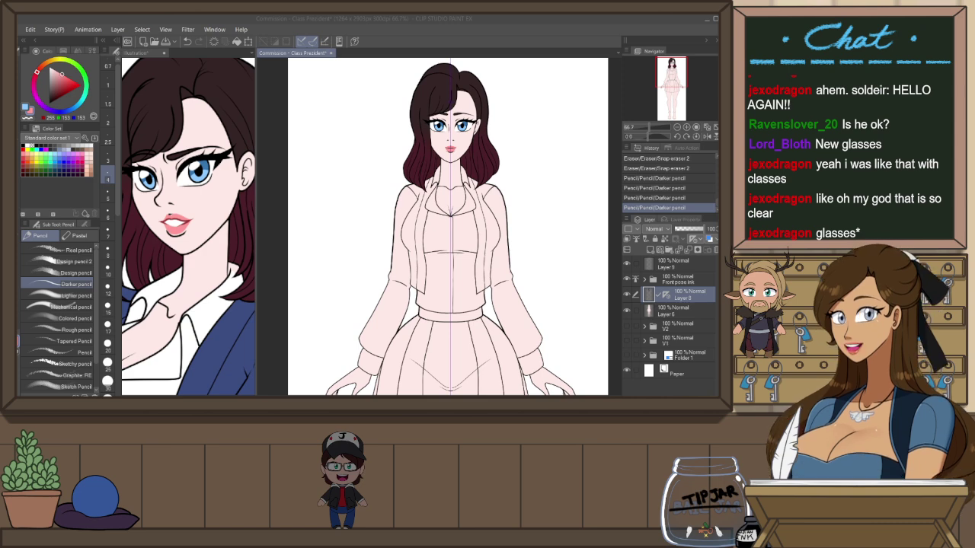
pyautogui.click(137, 53)
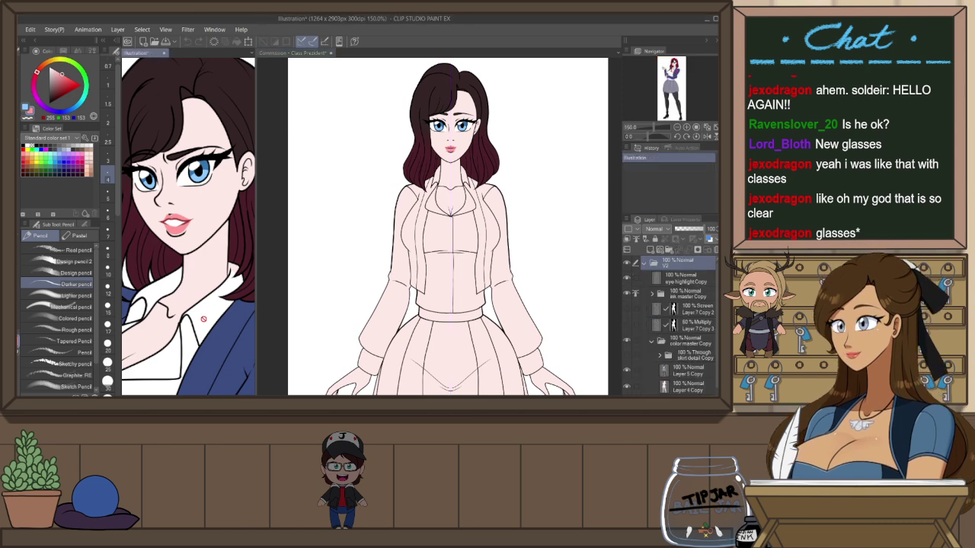
pyautogui.click(293, 53)
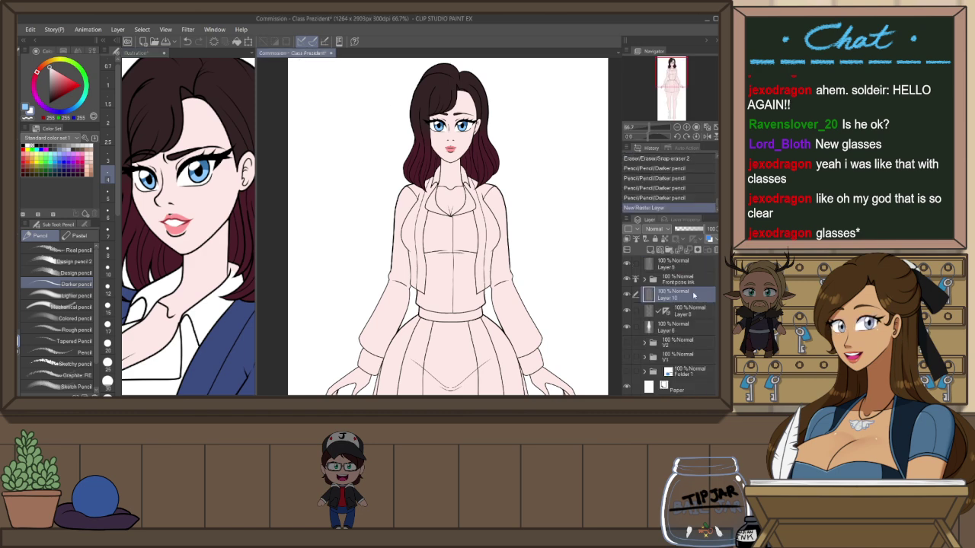
# Move the symmetry ruler from Layer 8 to Layer 10 and make Layer 10 active with the Refer other layers fill
pyautogui.press('g')
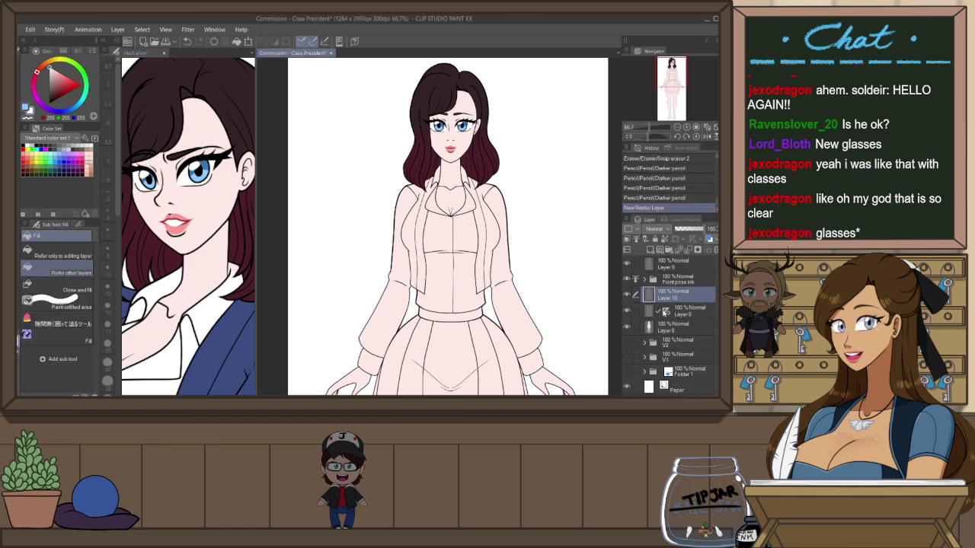
pyautogui.click(663, 312)
pyautogui.moveTo(669, 300); pyautogui.dragTo(669, 295)
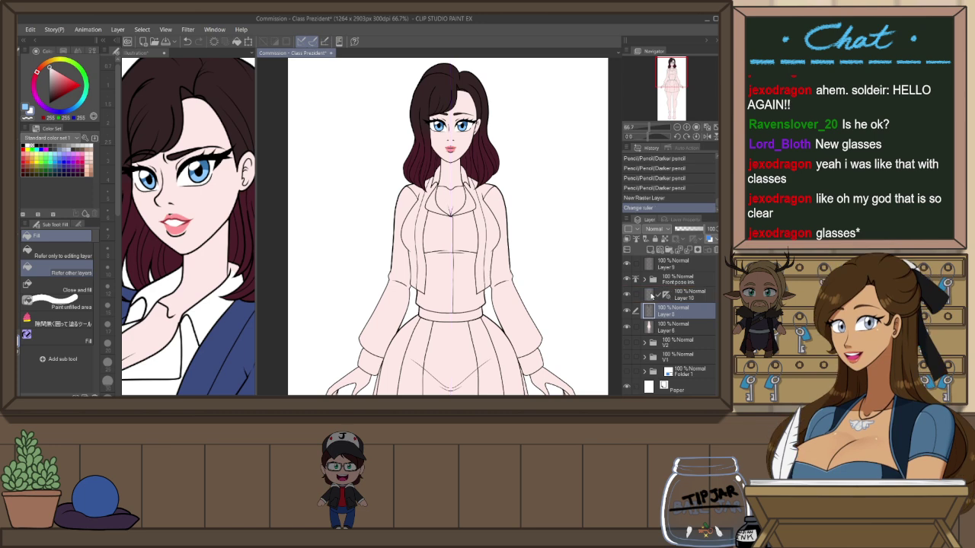
pyautogui.click(652, 296)
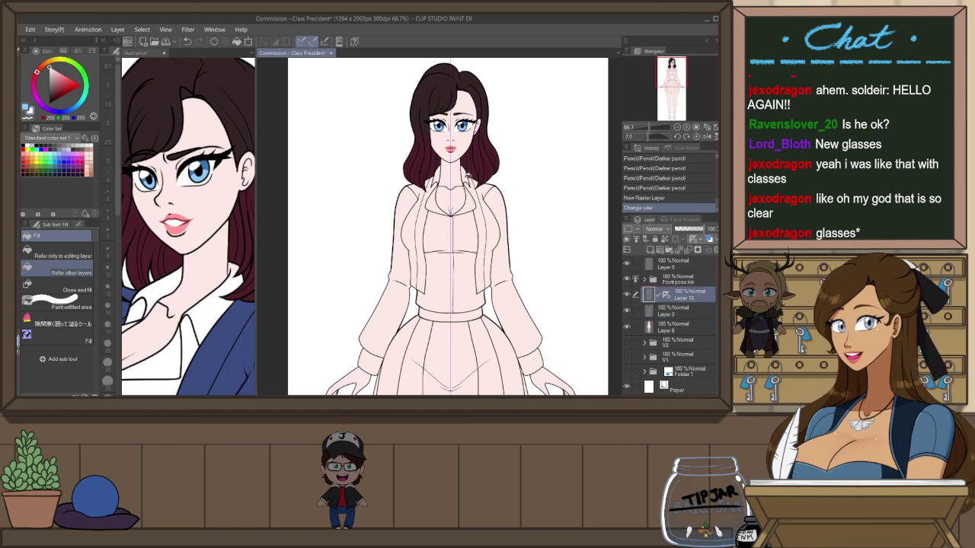
# Fill the collar and all sections of the shirt with white
pyautogui.moveTo(467, 176); pyautogui.dragTo(459, 284)
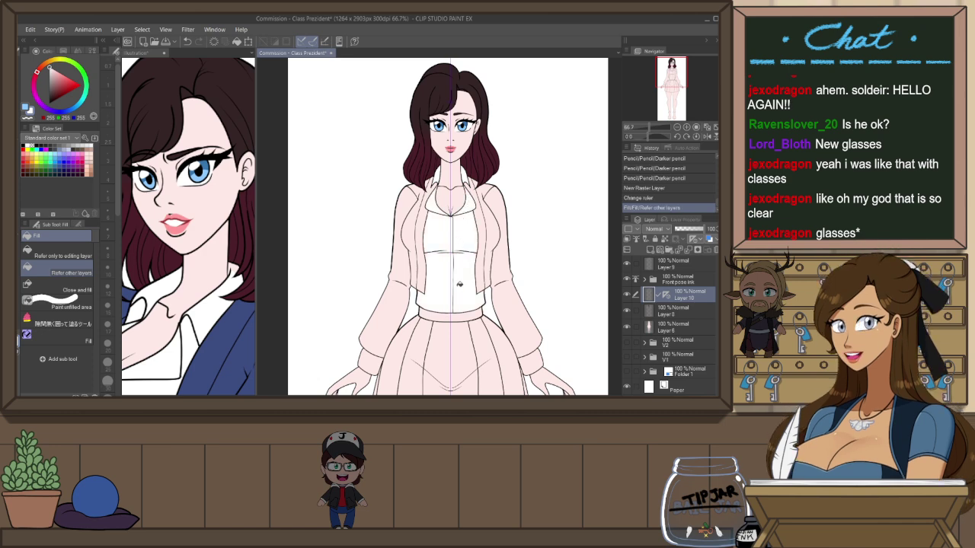
pyautogui.click(476, 284)
pyautogui.scroll(-1, 514, 274)
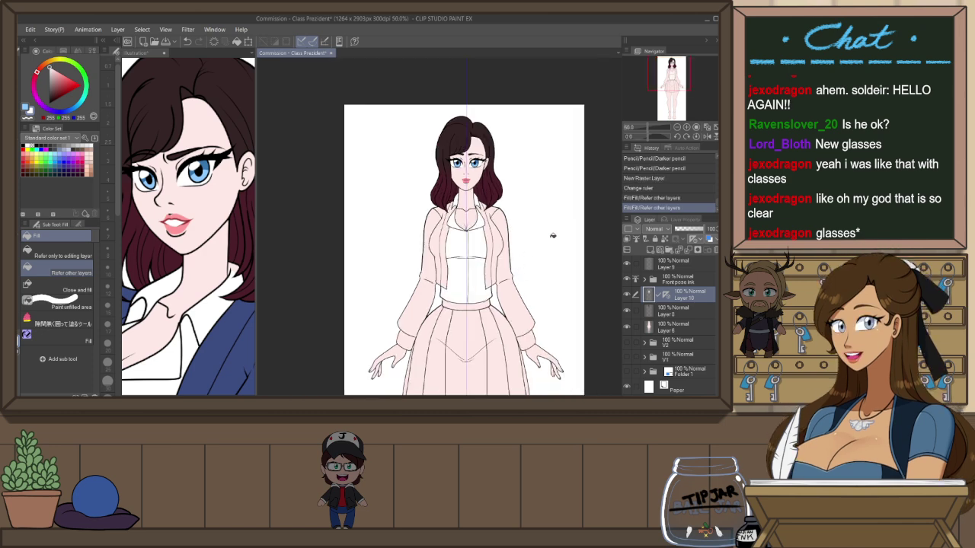
# Sample the jacket's navy blue from the reference illustration and fill the front view's jacket and sleeves with it
pyautogui.click(149, 54)
pyautogui.scroll(-1, 201, 156)
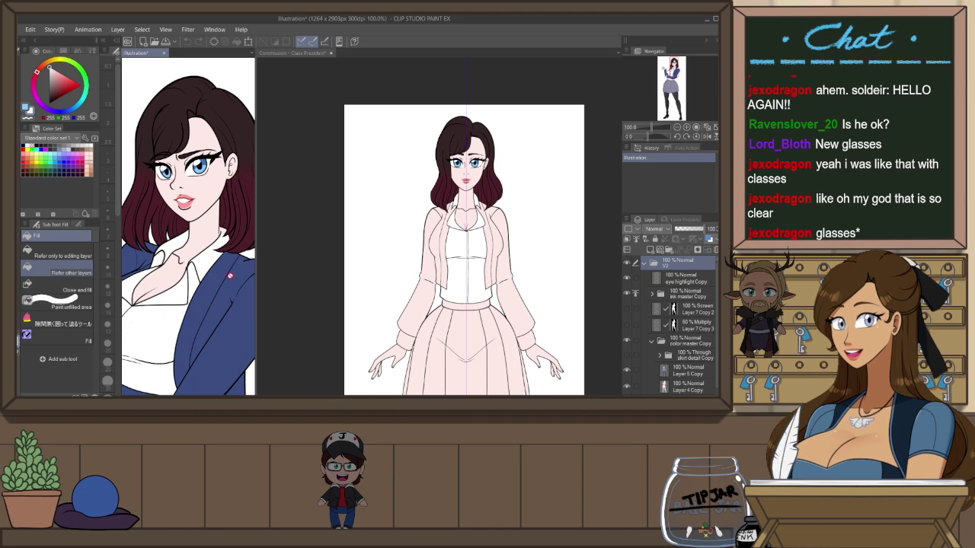
pyautogui.keyDown('alt'); pyautogui.click(225, 259); pyautogui.keyUp('alt')
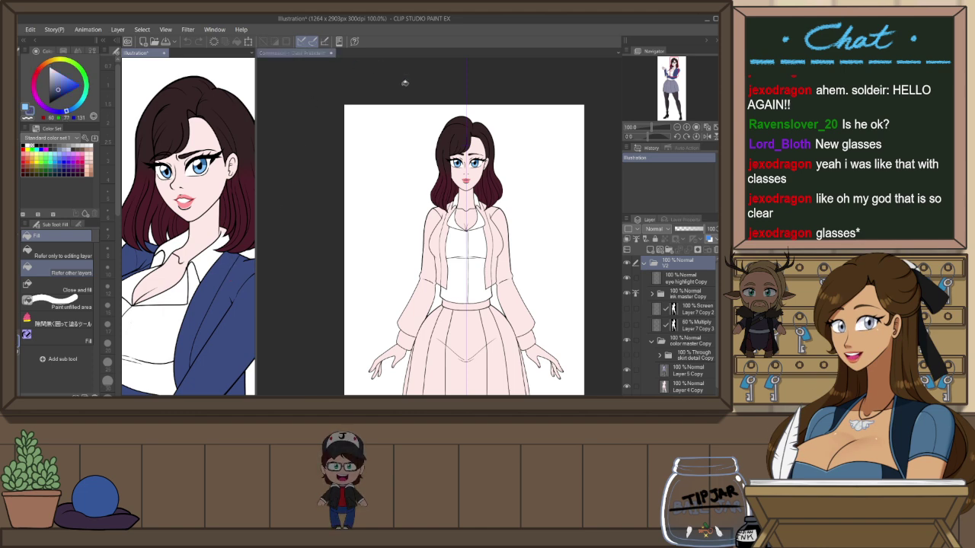
pyautogui.click(316, 53)
pyautogui.click(499, 227)
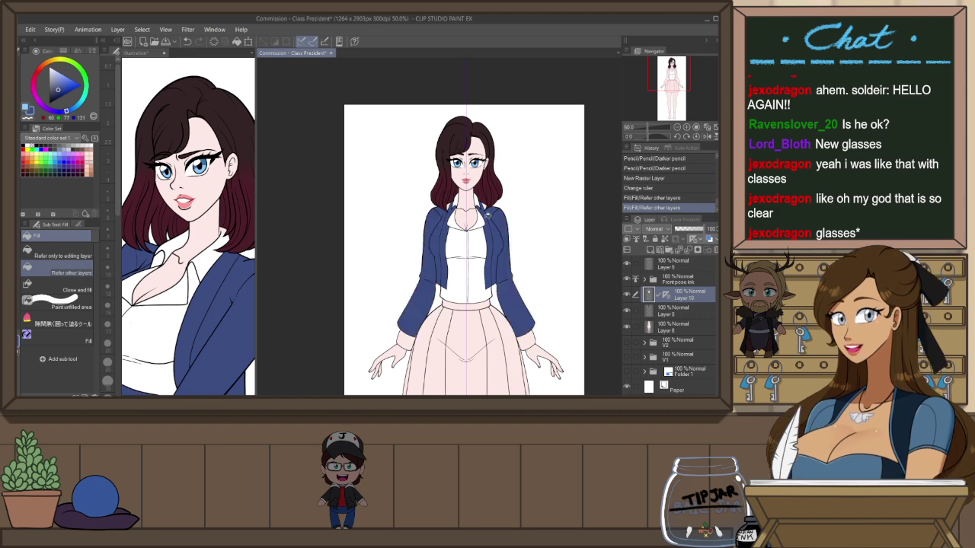
# Fill the remaining unfilled jacket sections at the collar and sleeve cuff of the front view with the navy blue
pyautogui.click(485, 207)
pyautogui.click(519, 320)
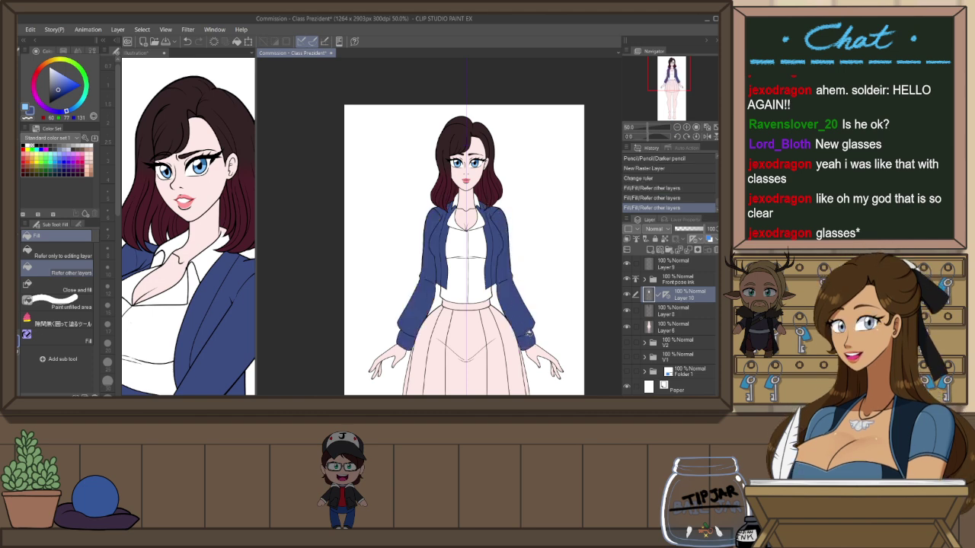
pyautogui.scroll(-3, 502, 290)
pyautogui.moveTo(489, 248); pyautogui.dragTo(485, 235)
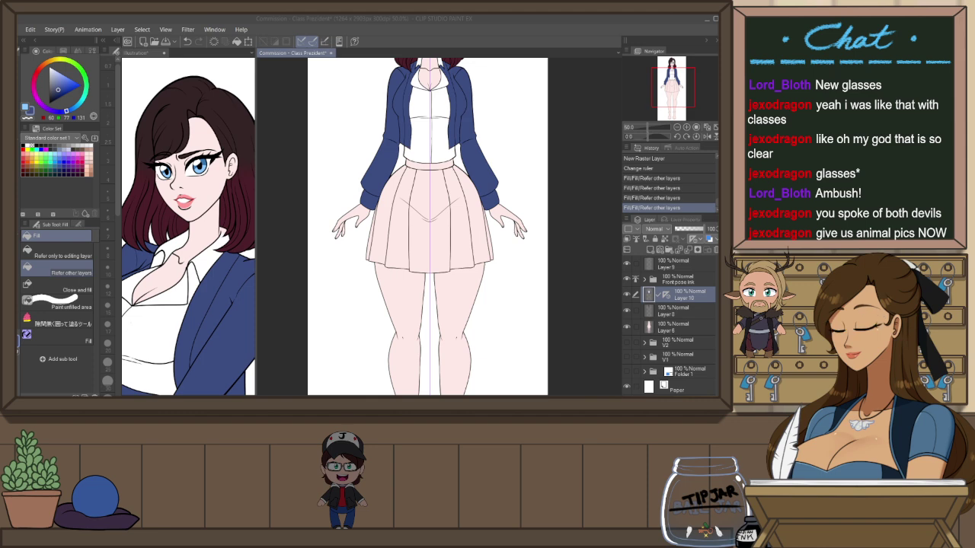
# Create a new 2544 x 3264 px illustration at 300 dpi and paste the copied cat photo into it
pyautogui.click(30, 46)
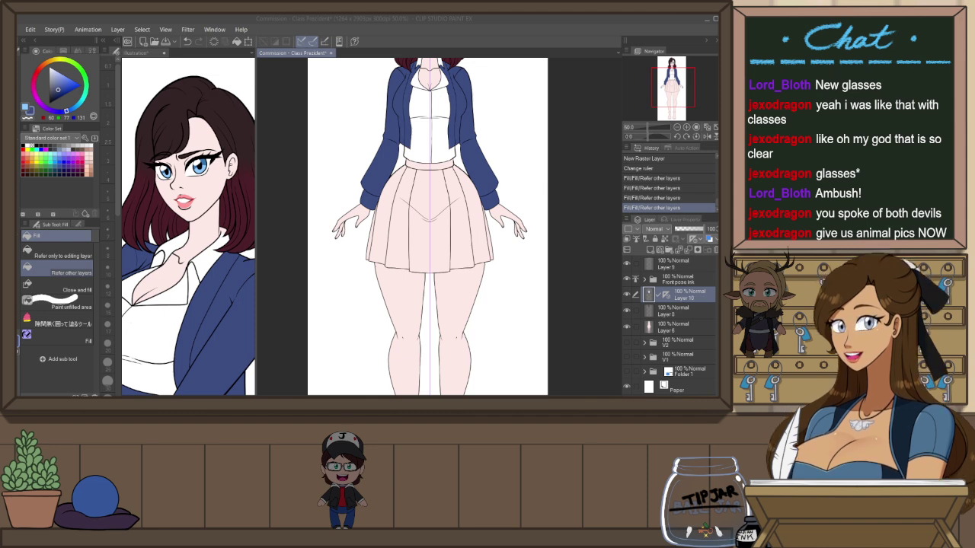
pyautogui.click(297, 54)
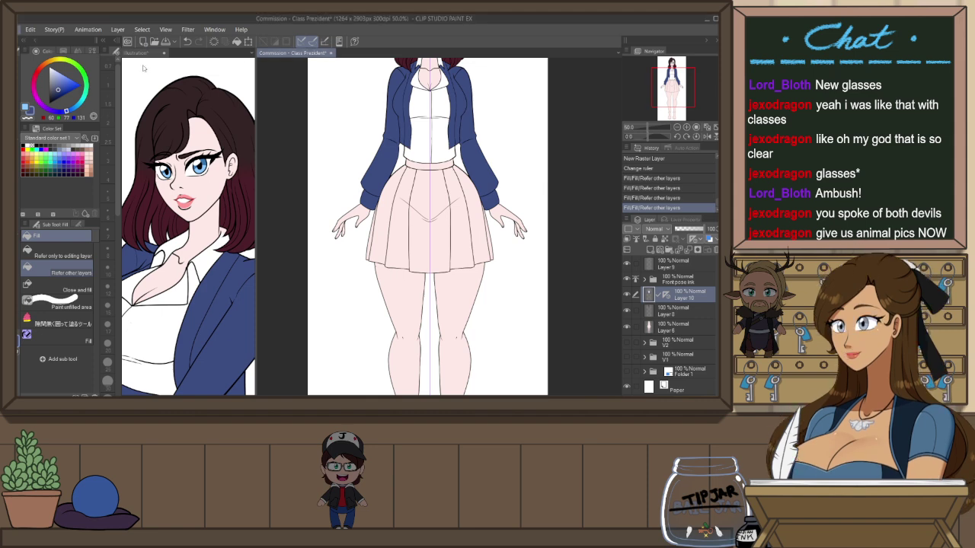
pyautogui.hotkey('alt', 'Tab')
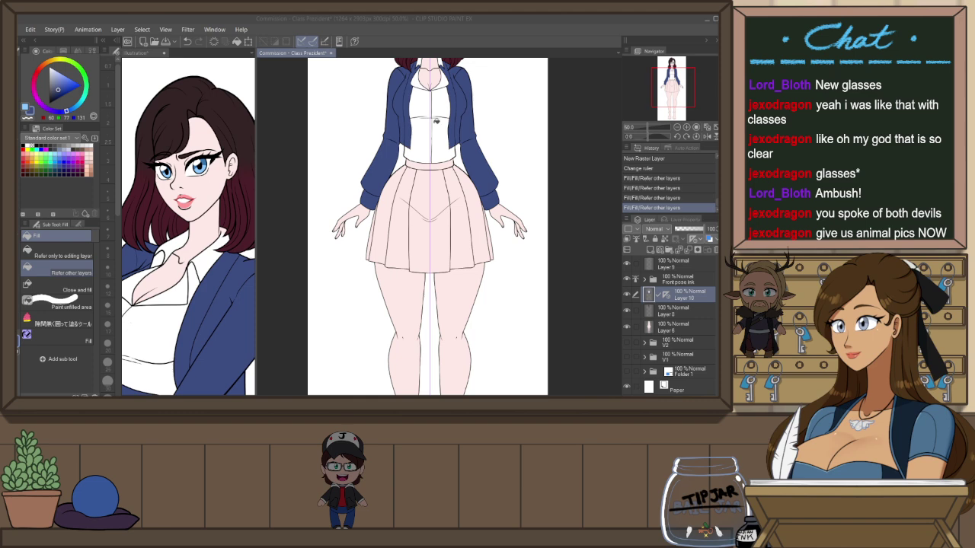
pyautogui.click(435, 126)
pyautogui.hotkey('ctrl', 'v')
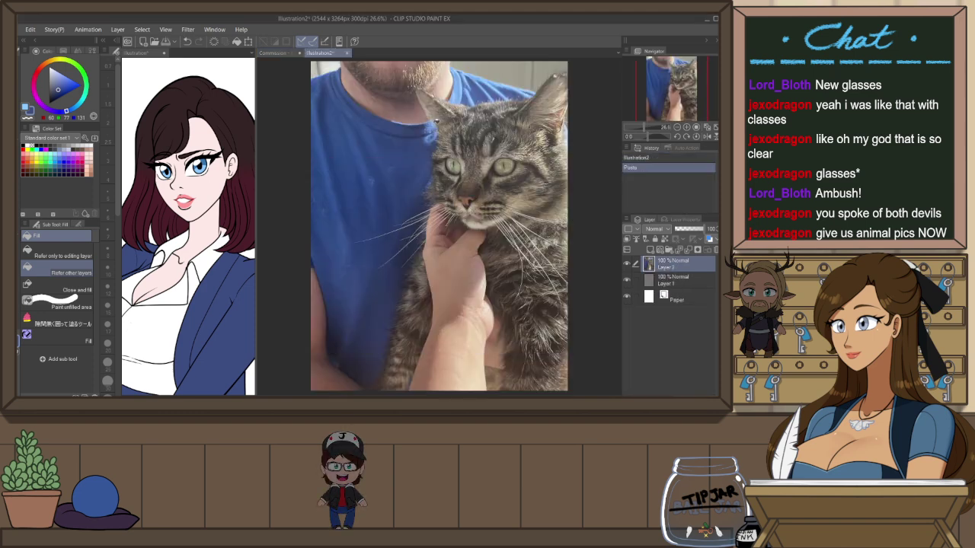
# Shift the pasted cat photo's layer left and slightly up so the cat sits nearer the middle of the canvas
pyautogui.hotkey('ctrl', '0')
pyautogui.press('k')
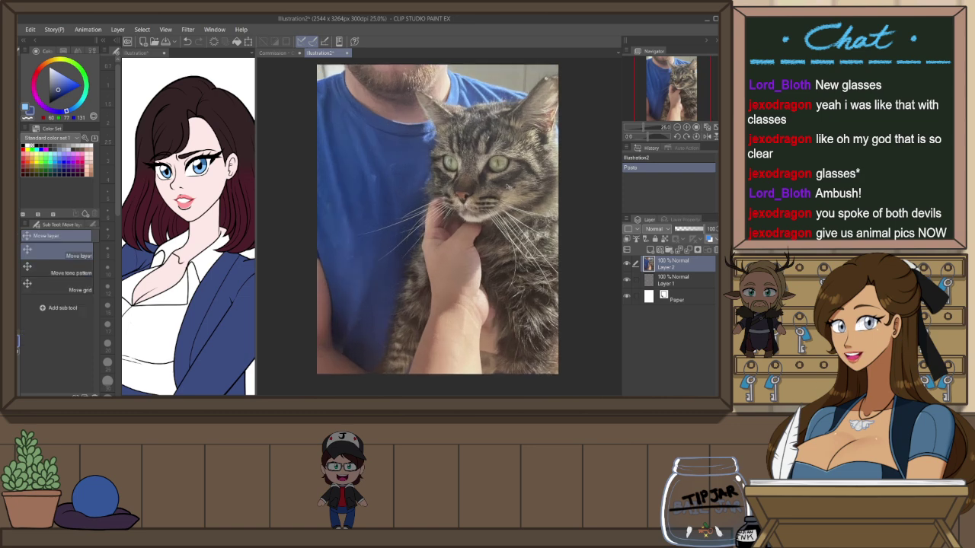
pyautogui.moveTo(508, 187); pyautogui.dragTo(467, 177)
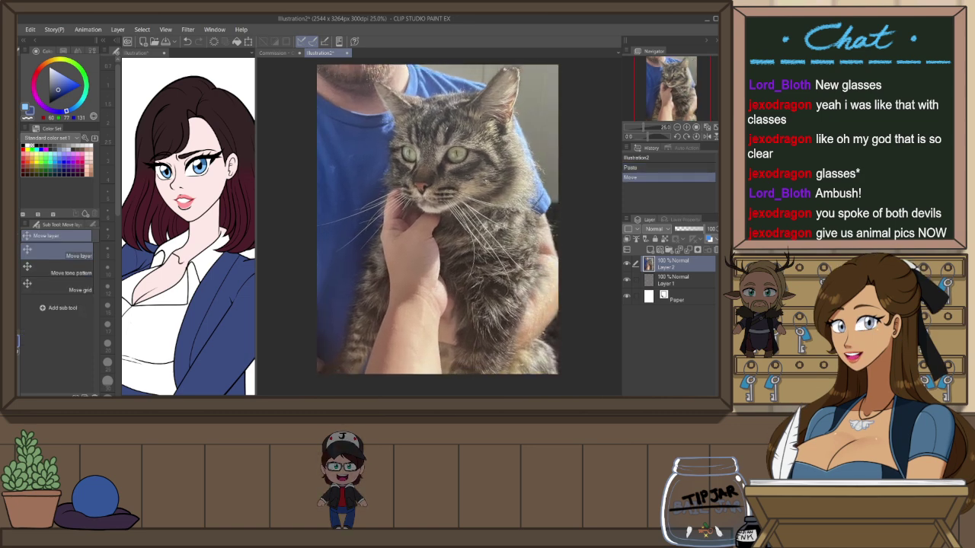